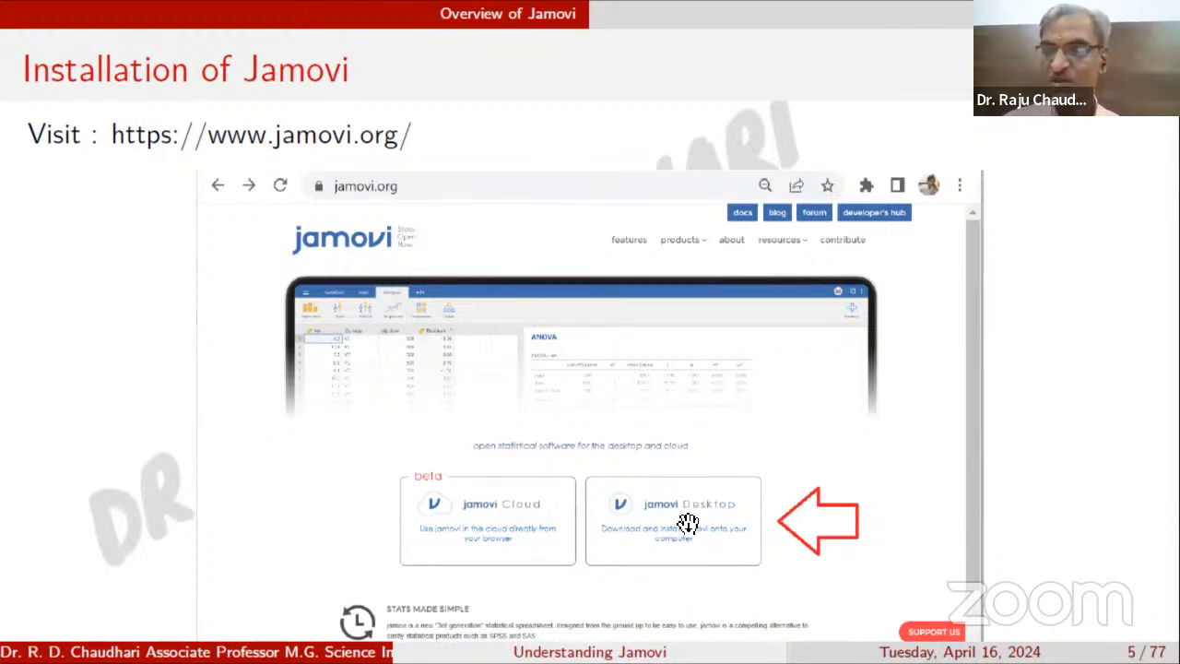
pyautogui.click(666, 537)
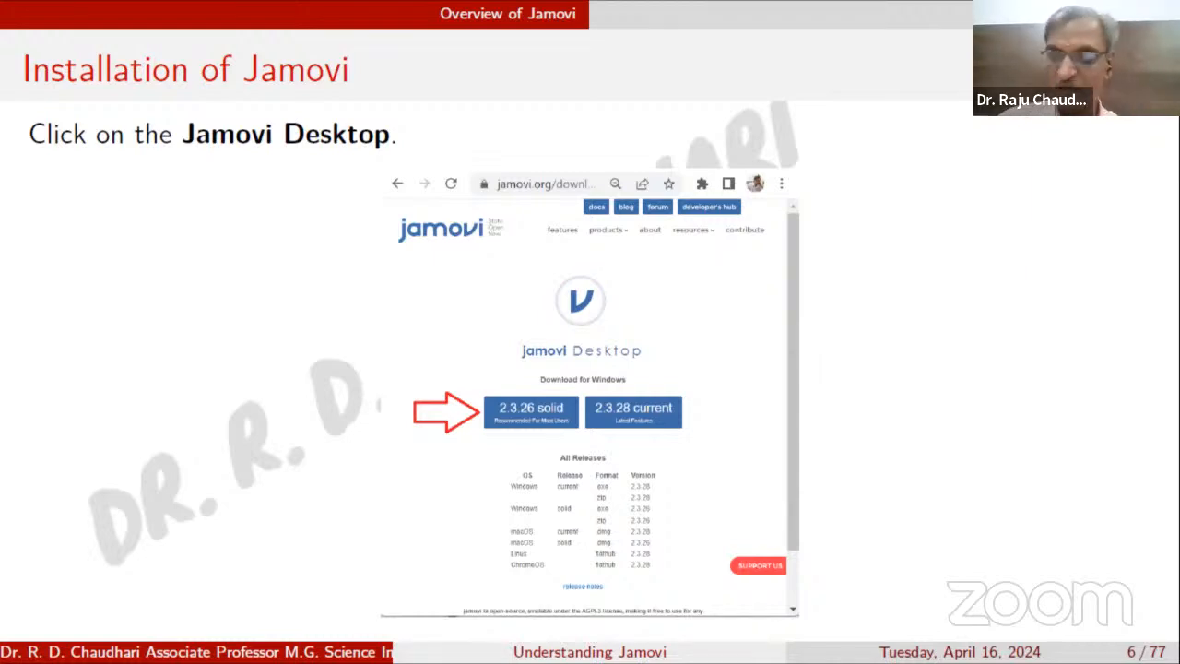
pyautogui.press('pagedown')
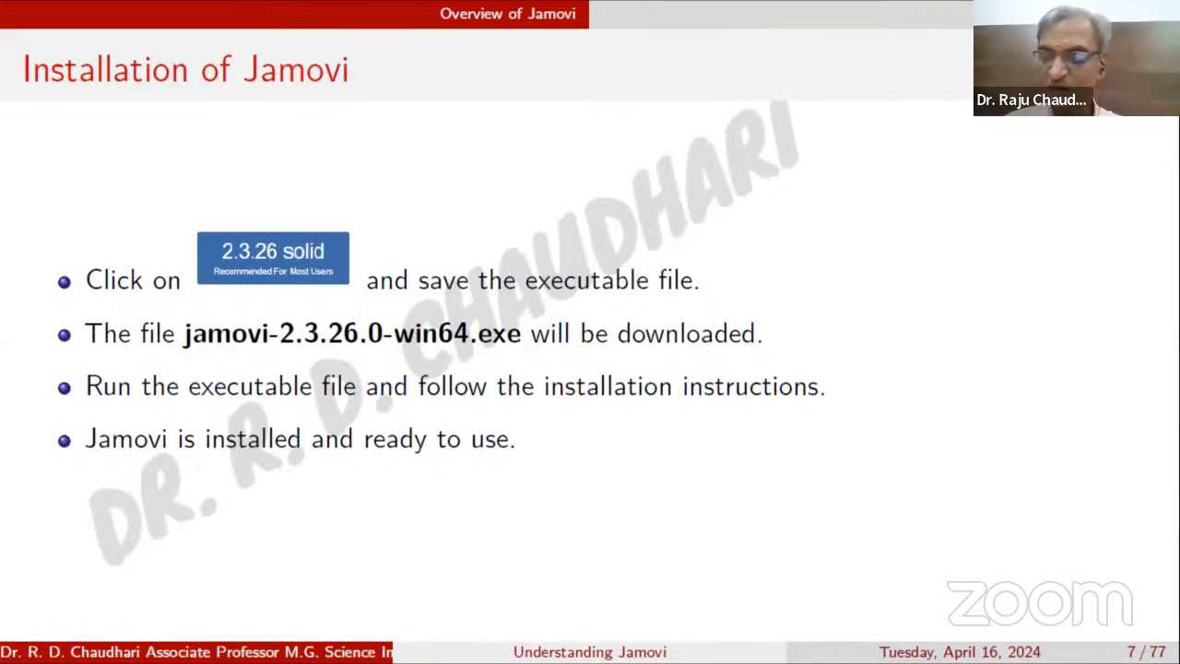
pyautogui.press('Right')
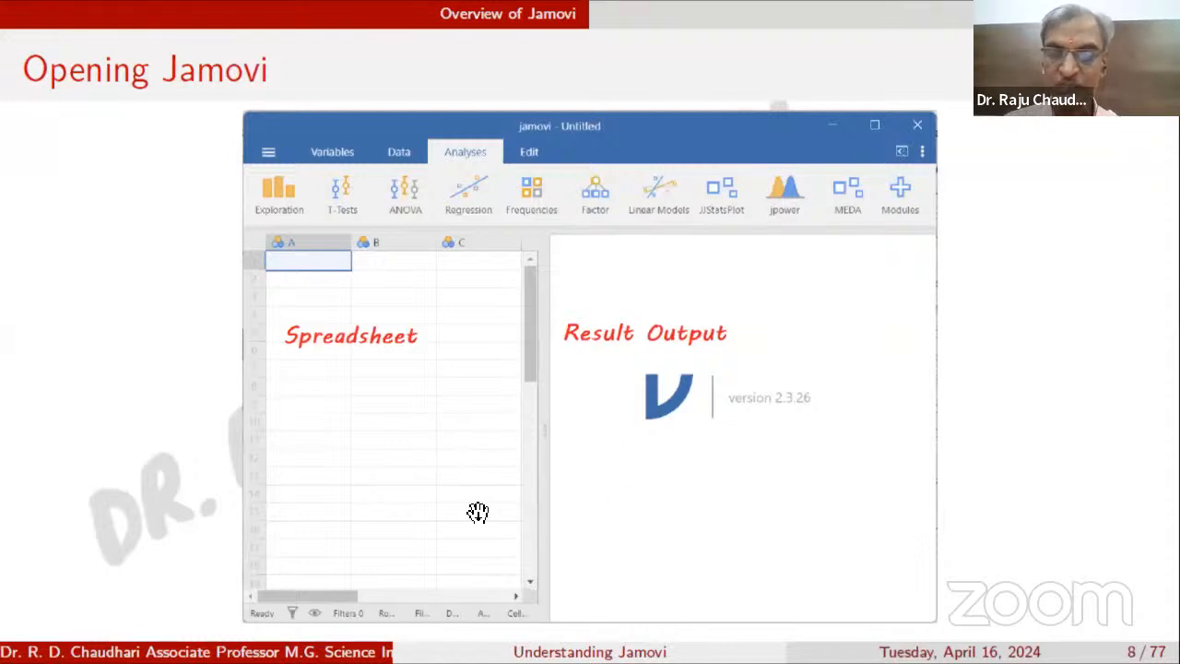
# Step: Search the computer for Jamovi and launch the jamovi 2.3.26 app
pyautogui.press('super')
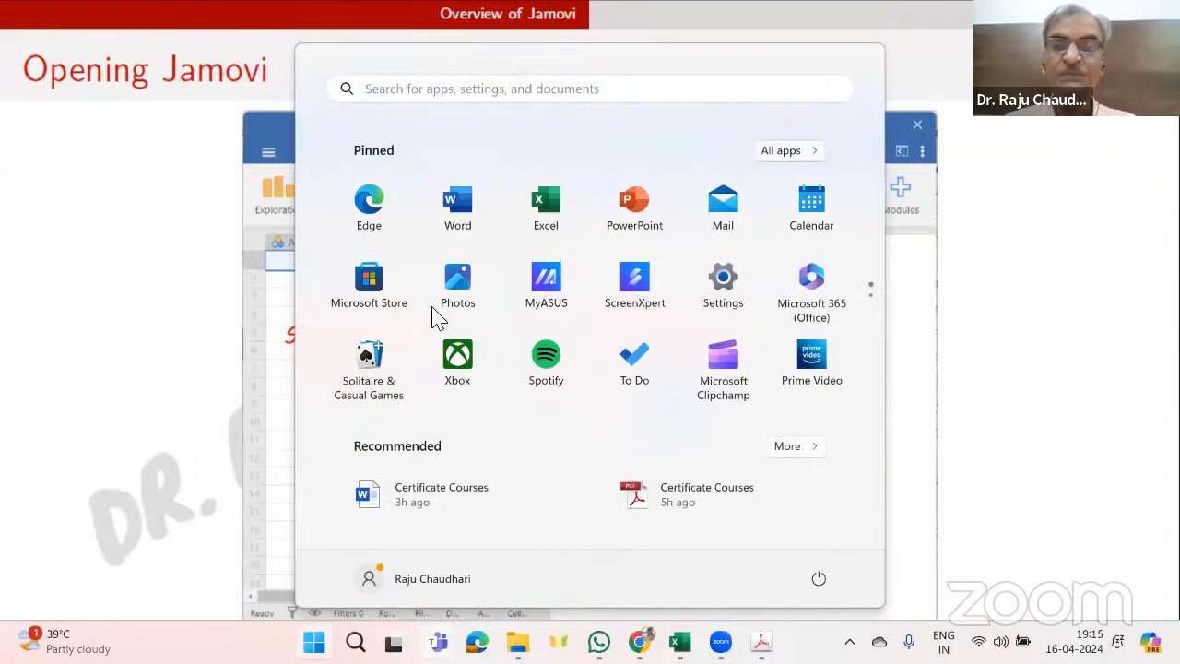
pyautogui.click(421, 92)
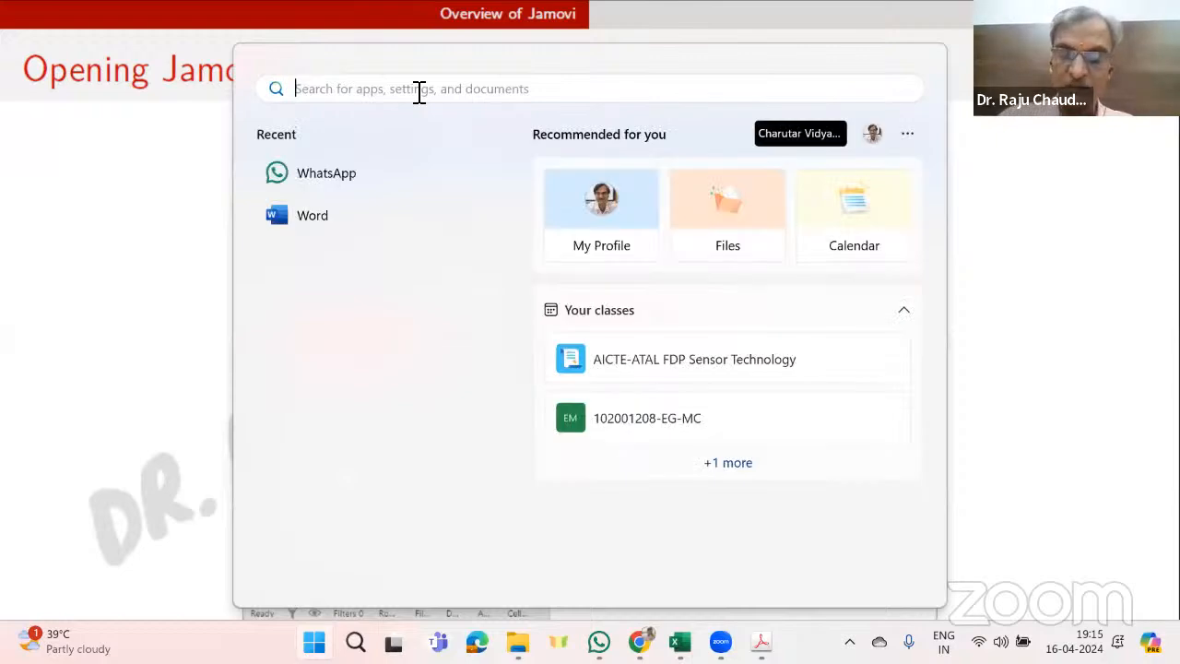
pyautogui.write('Jamovi')
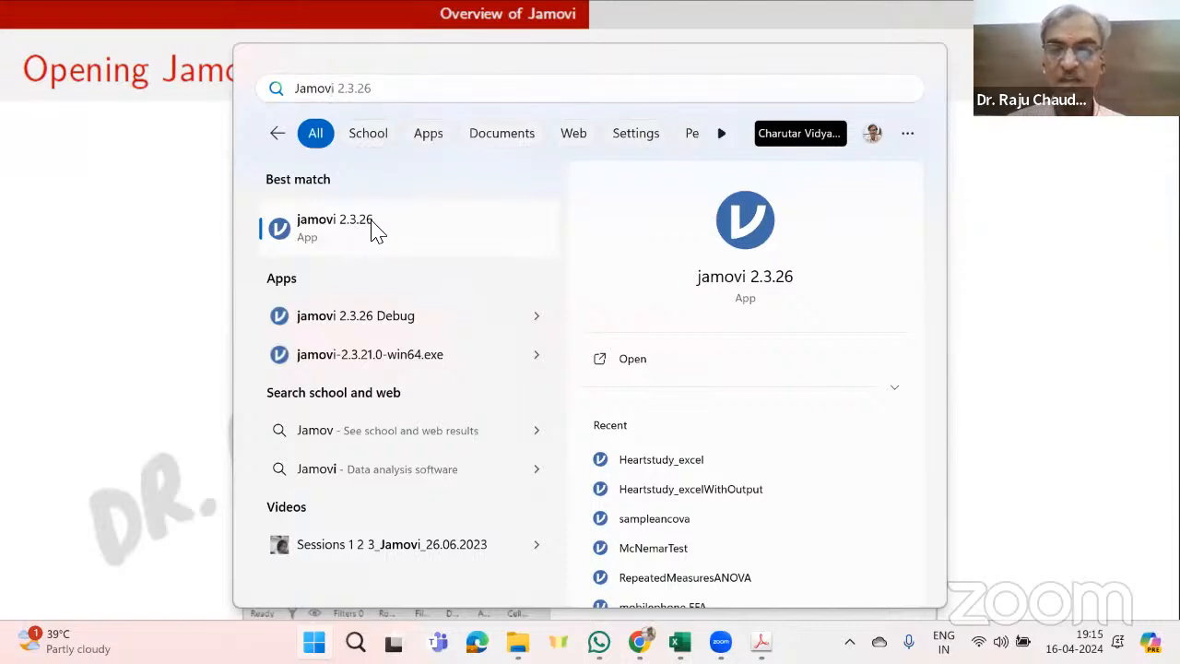
pyautogui.click(377, 231)
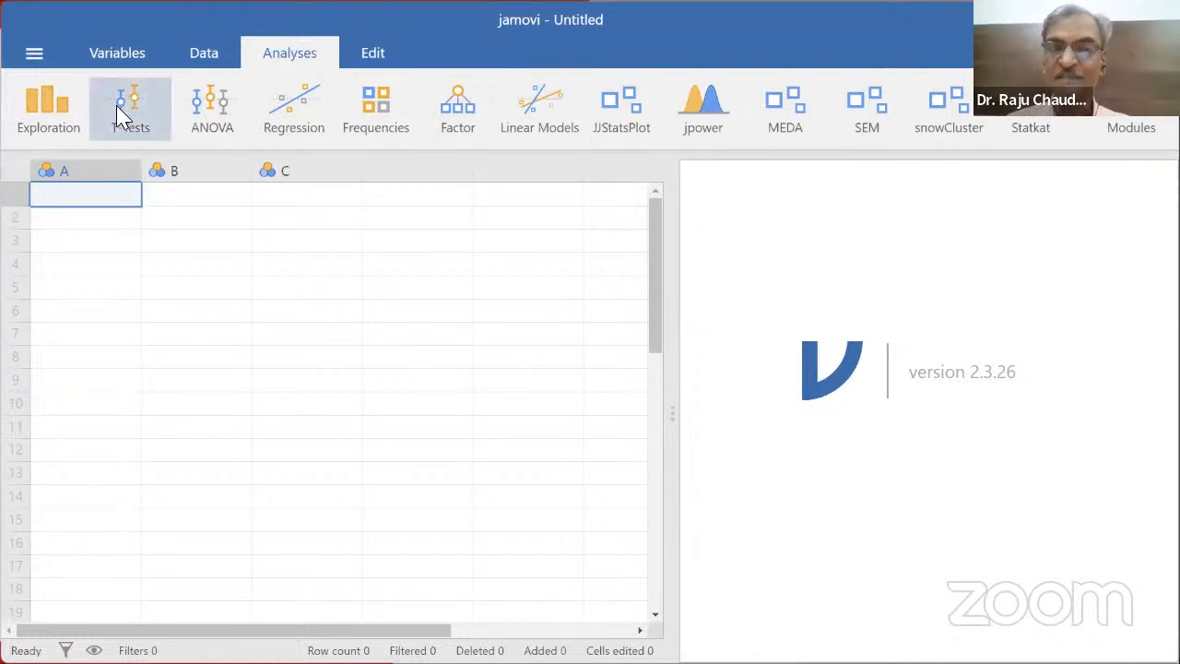
# Step: Look through the Variables, Data, Analyses and Edit views of the empty data set, ending on Analyses
pyautogui.click(118, 53)
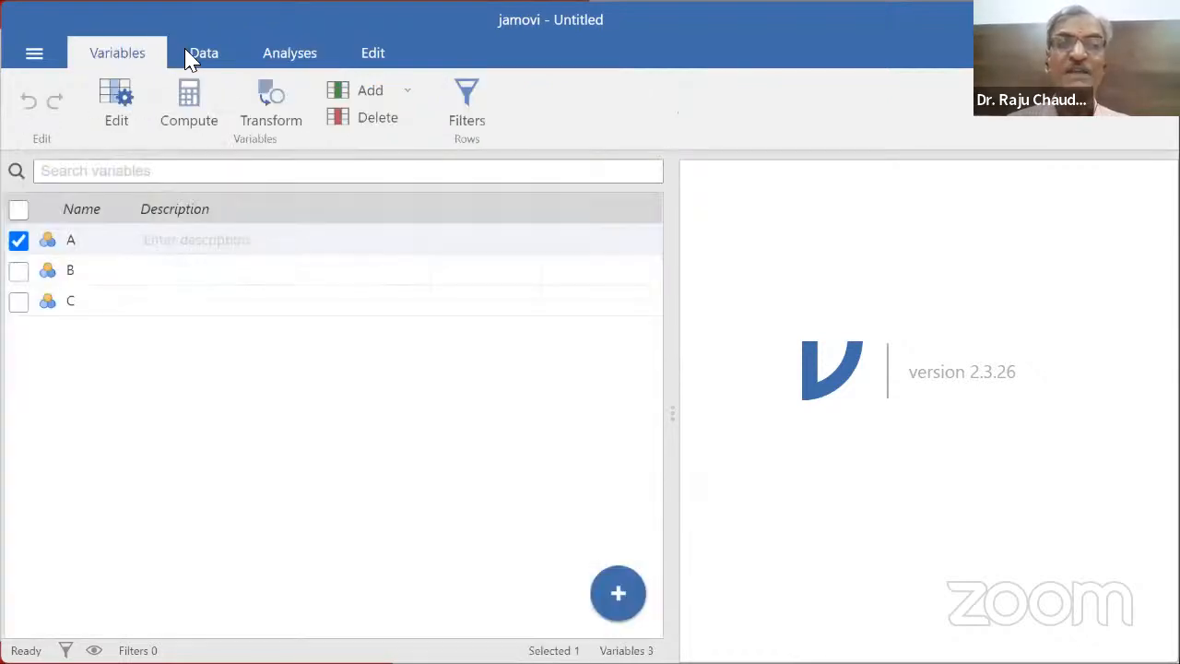
pyautogui.click(193, 53)
pyautogui.click(309, 56)
pyautogui.click(373, 56)
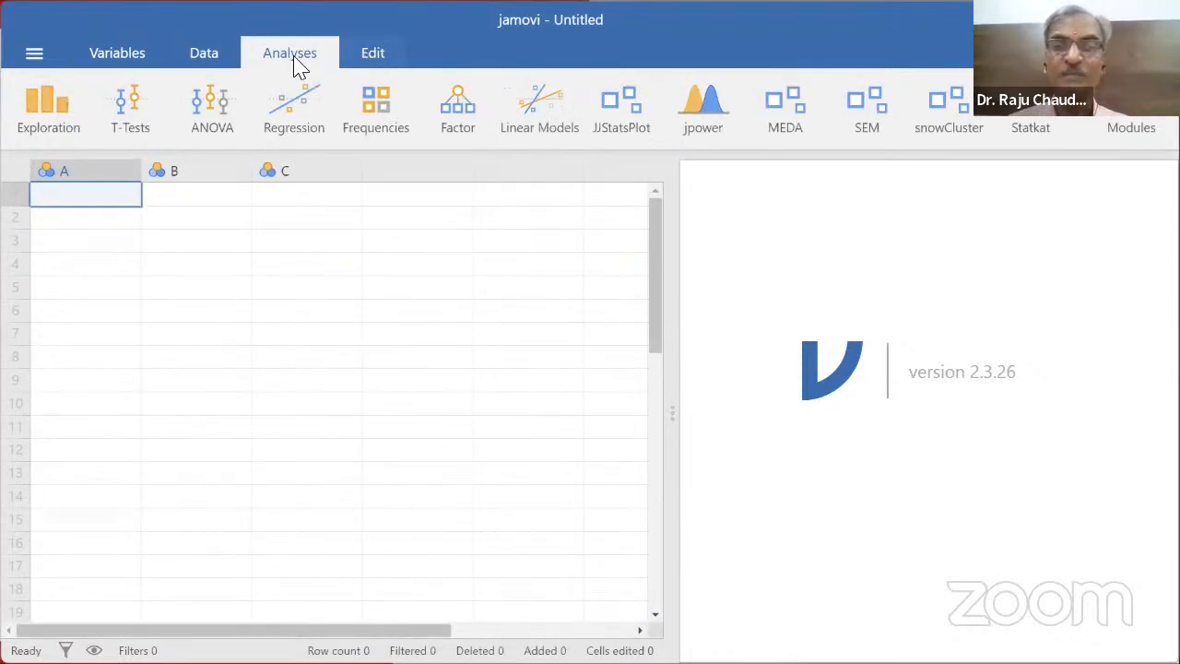
pyautogui.click(118, 53)
pyautogui.click(205, 57)
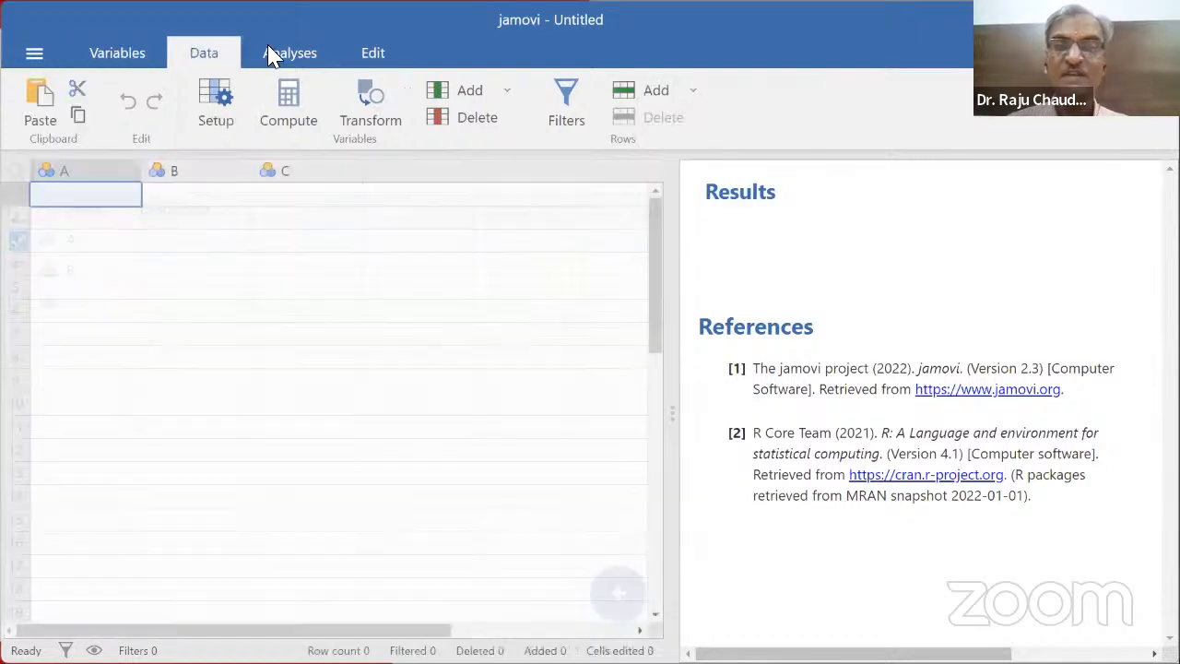
pyautogui.click(295, 55)
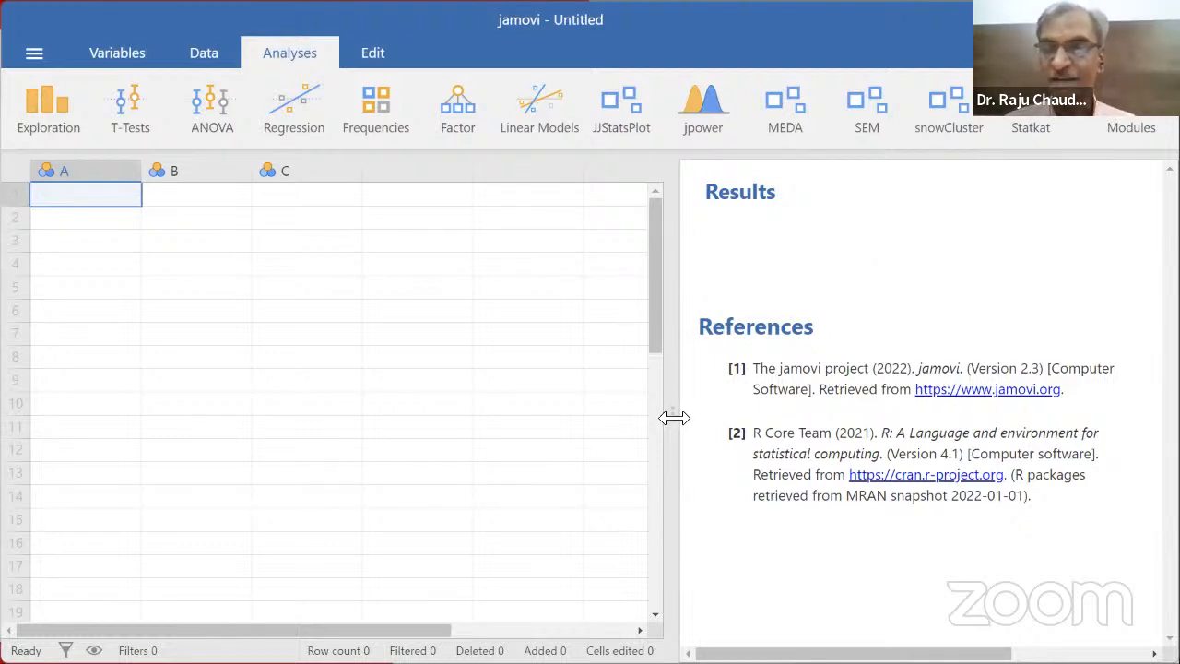
# Step: Widen the spreadsheet area slightly towards the results output and leave the editing of the Results heading
pyautogui.moveTo(674, 416)
pyautogui.mouseDown()
pyautogui.moveTo(416, 422)
pyautogui.moveTo(806, 396)
pyautogui.moveTo(781, 414)
pyautogui.moveTo(553, 427)
pyautogui.moveTo(762, 414)
pyautogui.moveTo(599, 430)
pyautogui.moveTo(849, 406)
pyautogui.moveTo(519, 437)
pyautogui.moveTo(904, 409)
pyautogui.moveTo(641, 440)
pyautogui.moveTo(542, 432)
pyautogui.moveTo(698, 396)
pyautogui.moveTo(693, 406)
pyautogui.mouseUp()
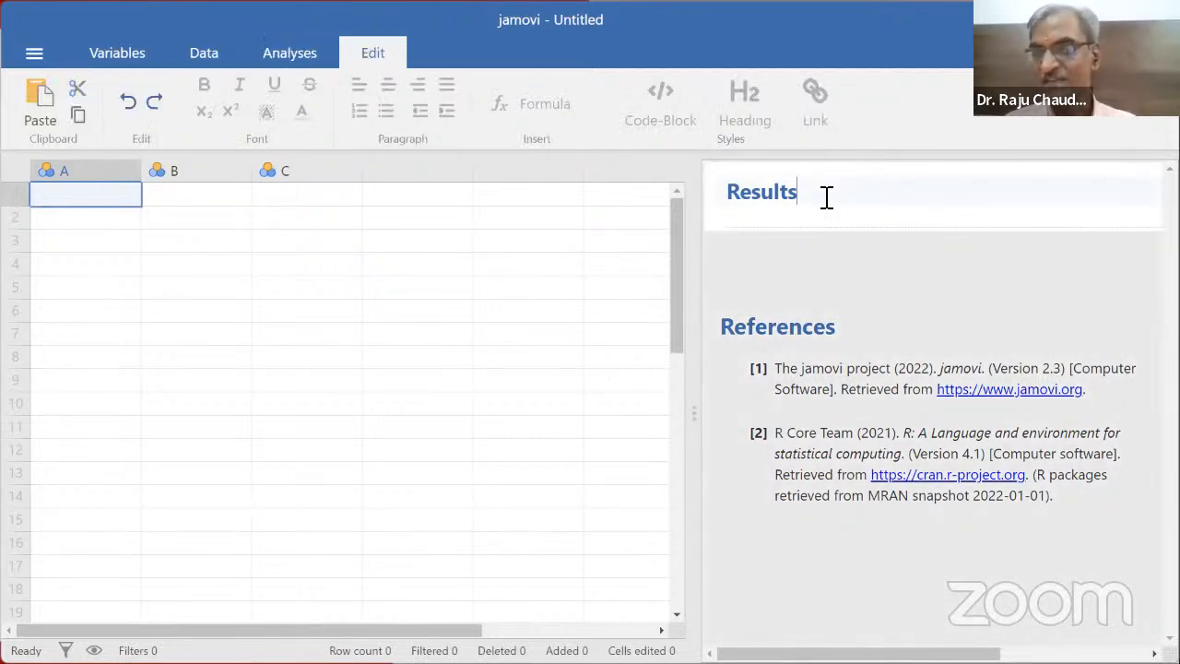
pyautogui.click(817, 280)
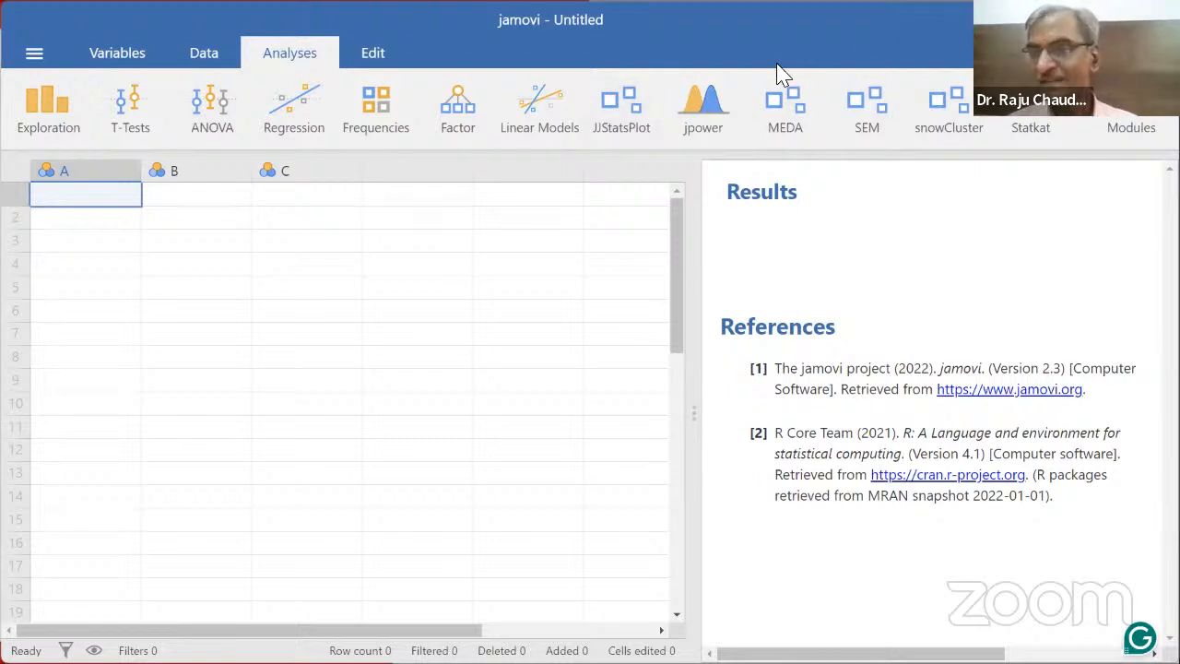
# Step: Switch to the presentation and advance to the Navigation Bar slide
pyautogui.hotkey('alt', 'Tab')
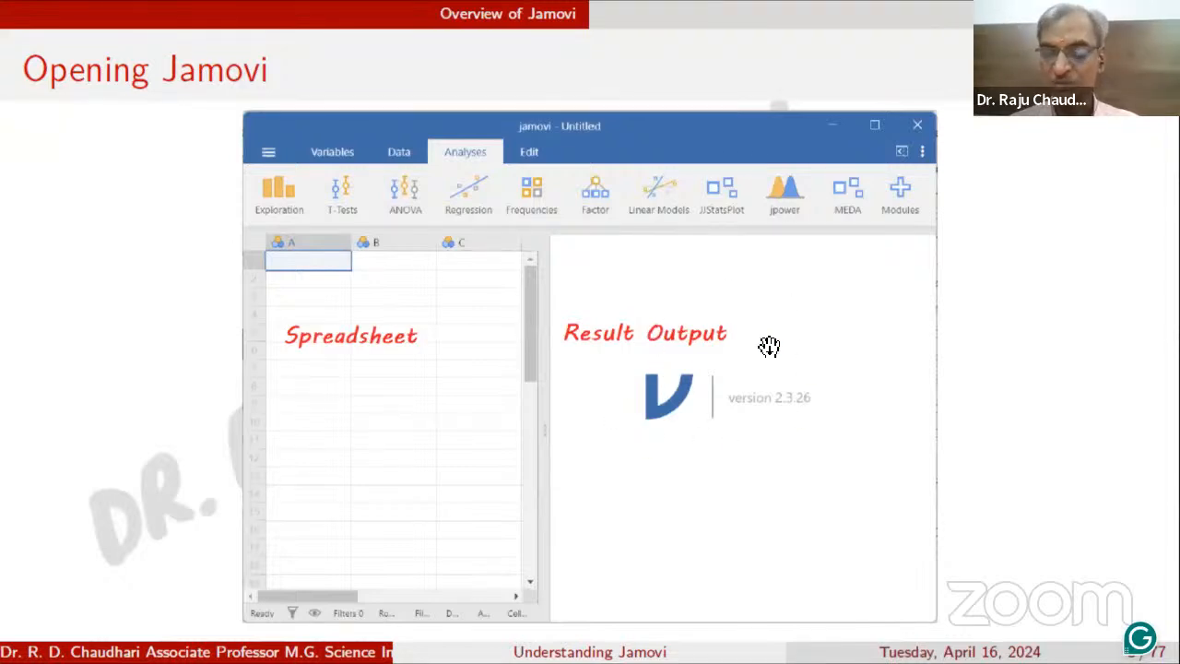
pyautogui.press('Right')
pyautogui.press('Right')
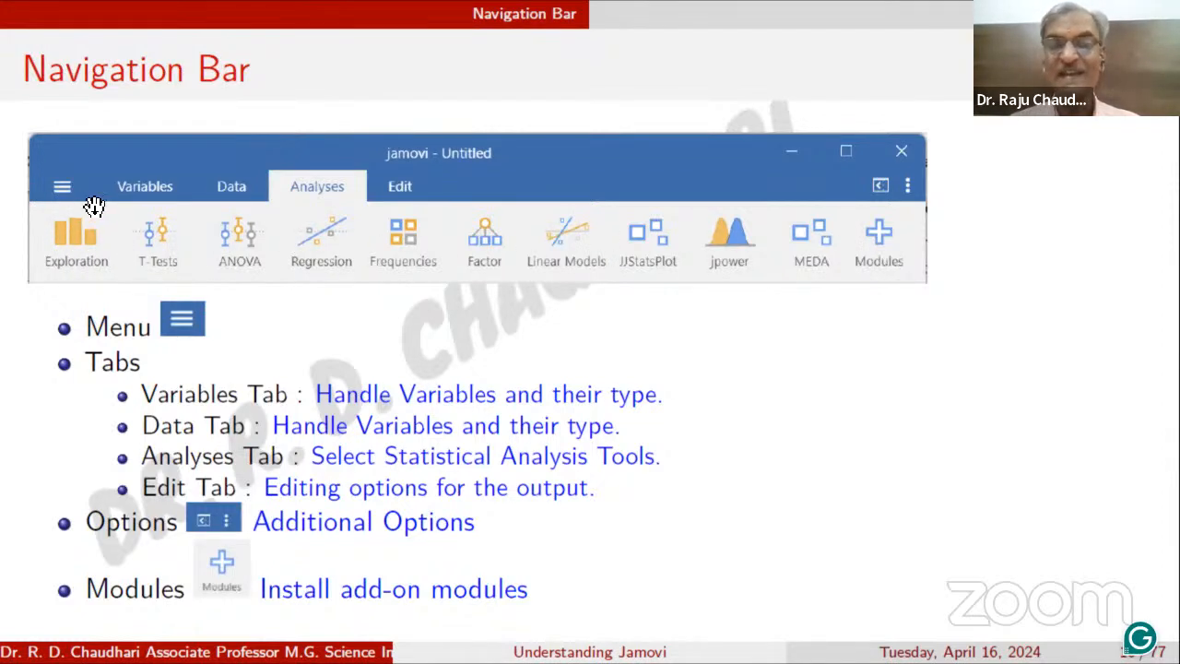
# Step: Switch to jamovi and examine its file commands and the list of recent files
pyautogui.hotkey('alt', 'Tab')
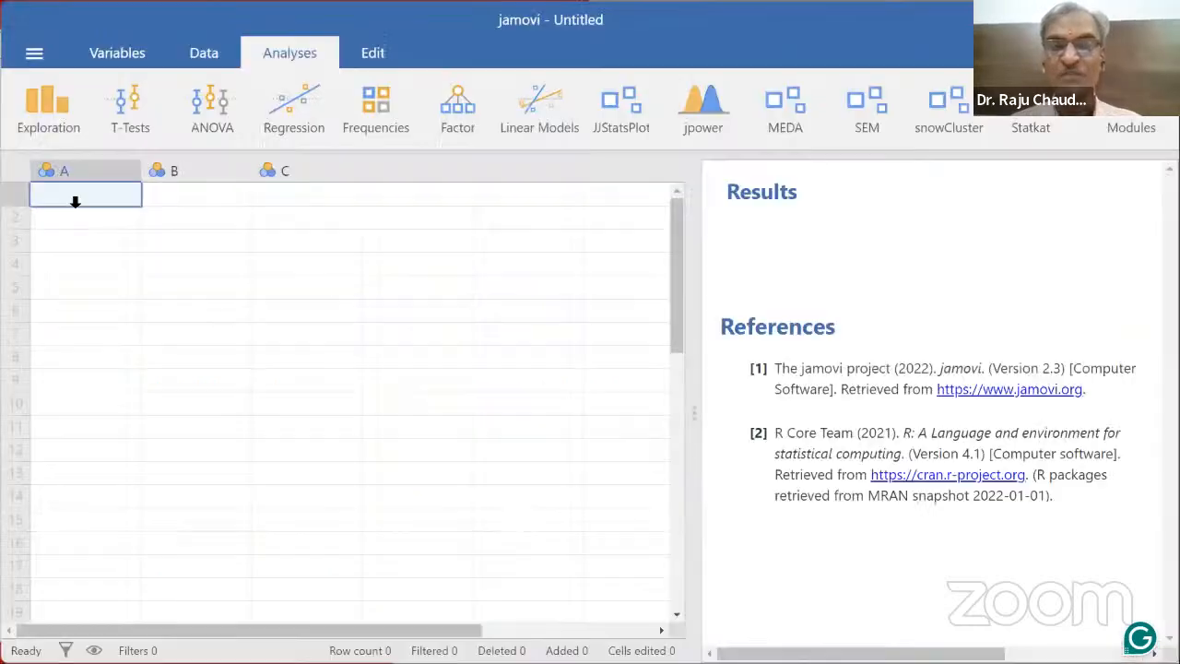
pyautogui.click(34, 55)
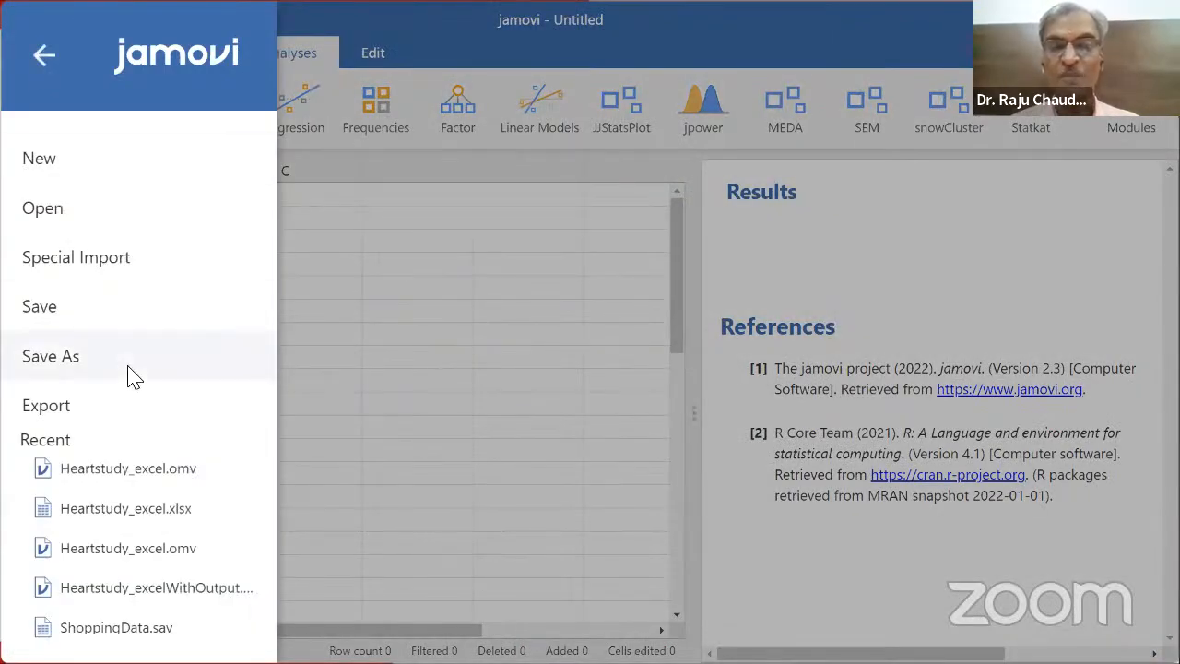
pyautogui.click(39, 57)
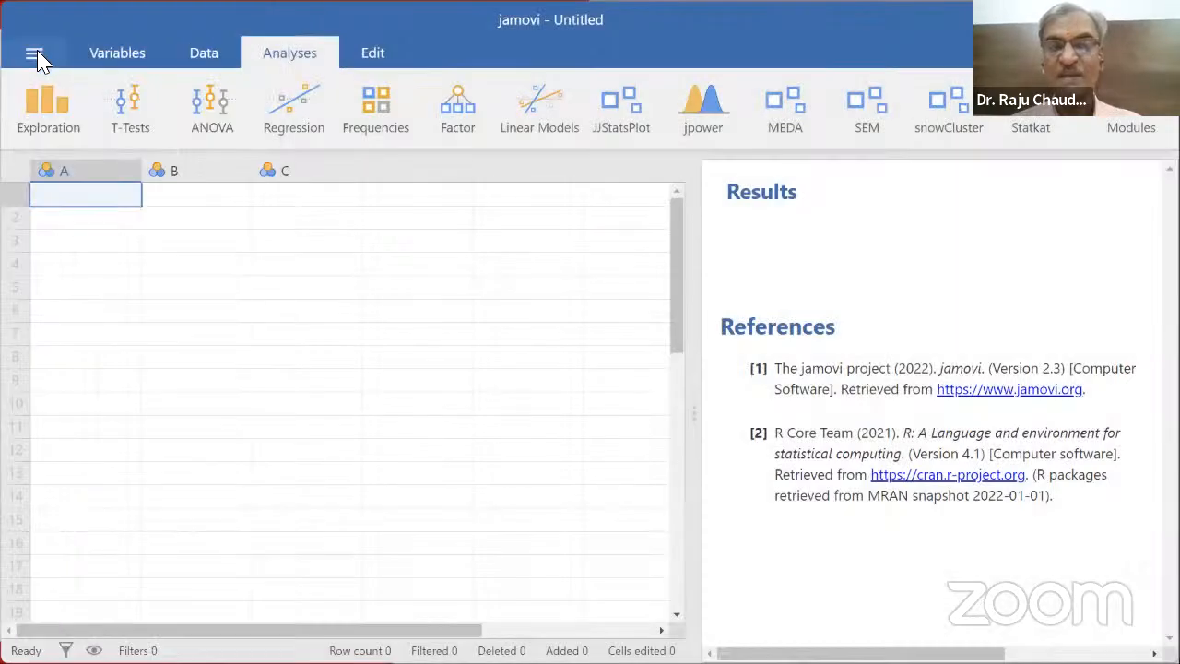
pyautogui.click(34, 55)
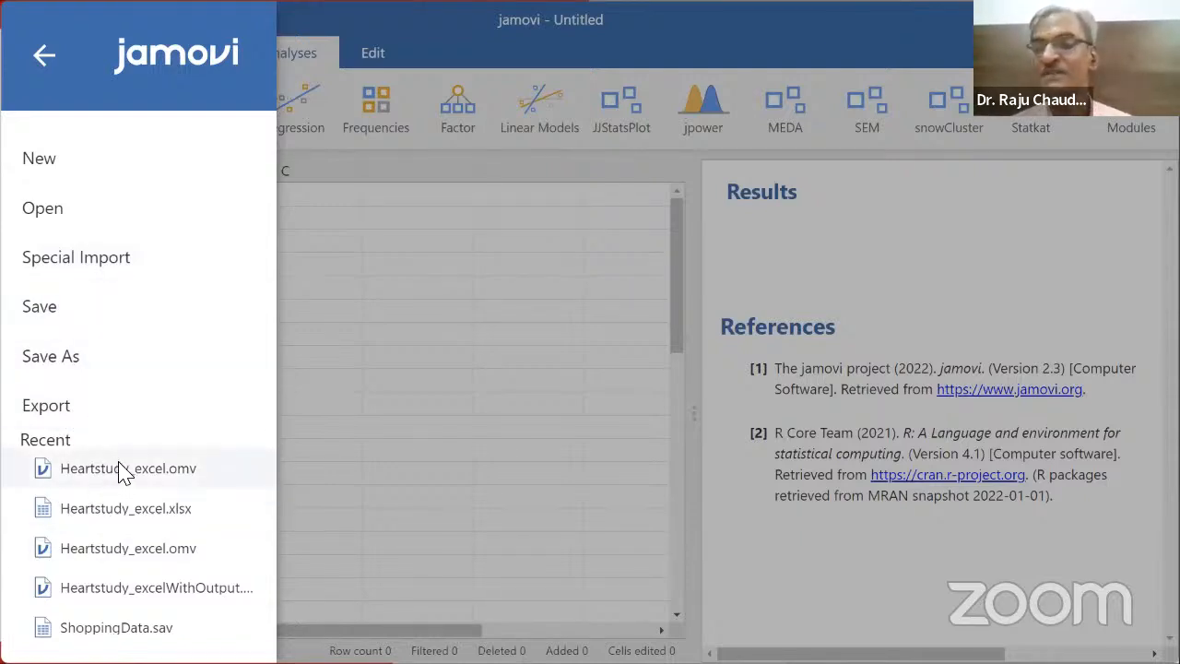
pyautogui.click(43, 66)
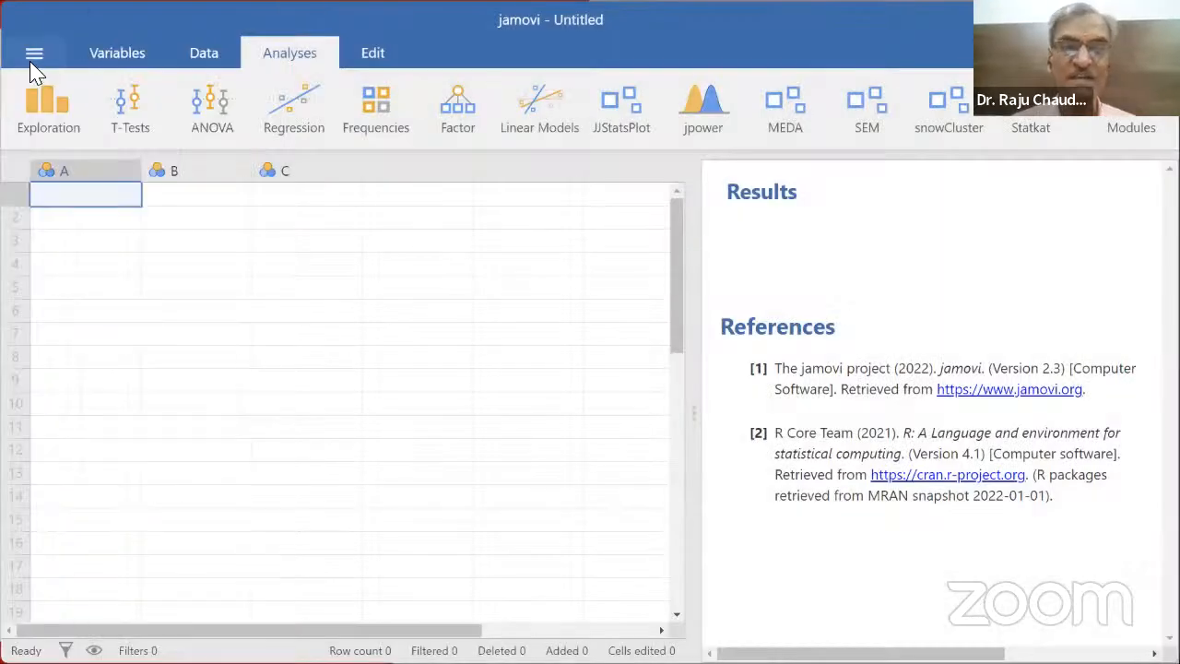
# Step: Examine the options for adding data, computed and transformed variables in jamovi's Variables view
pyautogui.hotkey('alt', 'Tab')
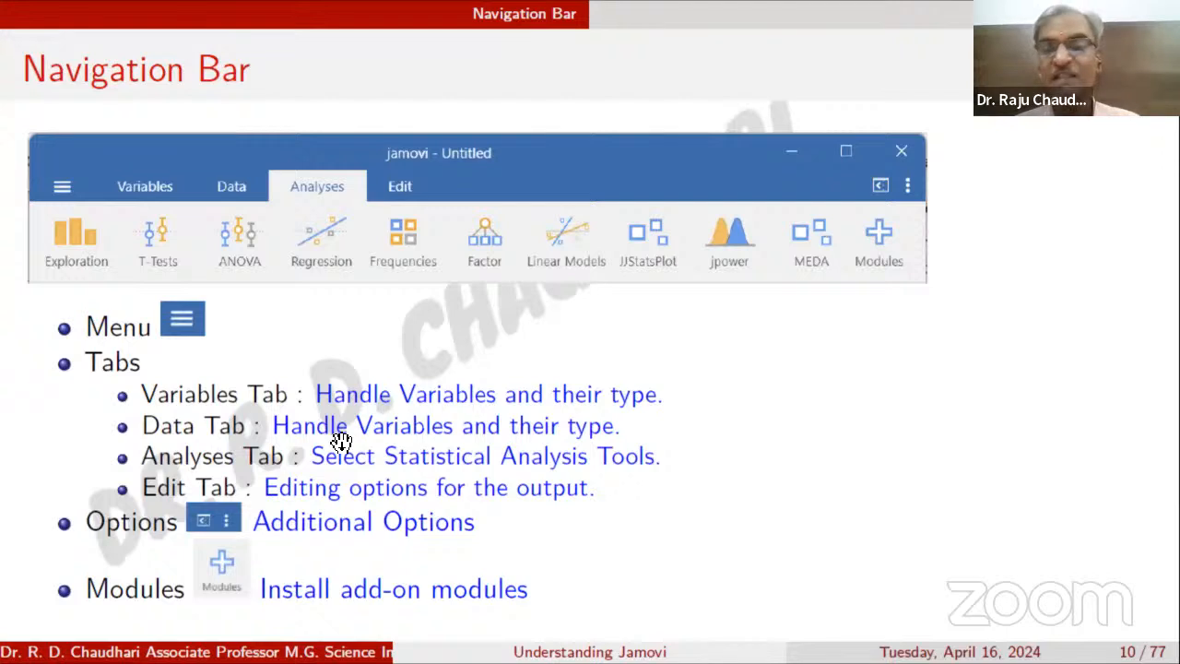
pyautogui.hotkey('alt', 'Tab')
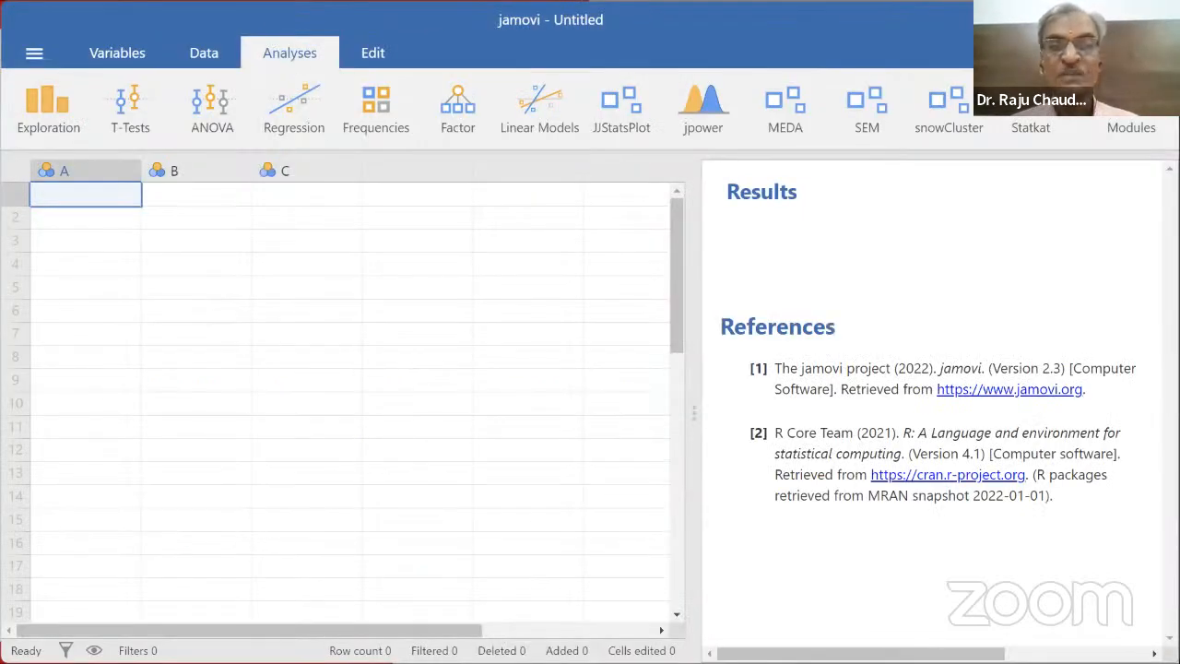
pyautogui.click(131, 53)
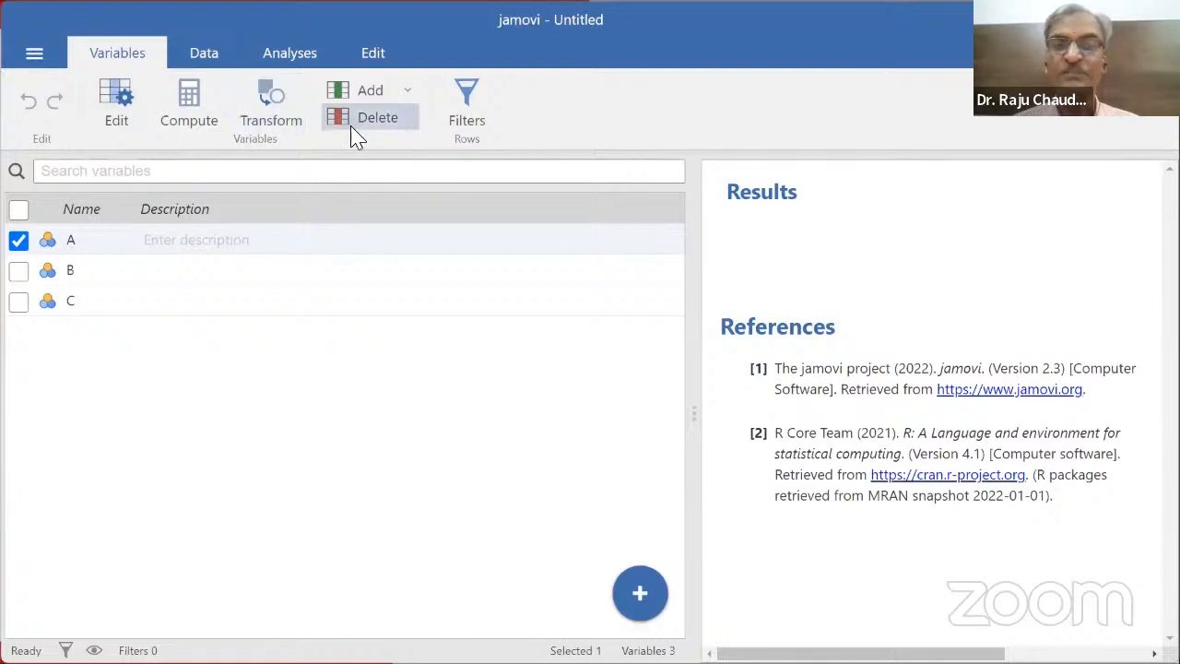
pyautogui.click(410, 93)
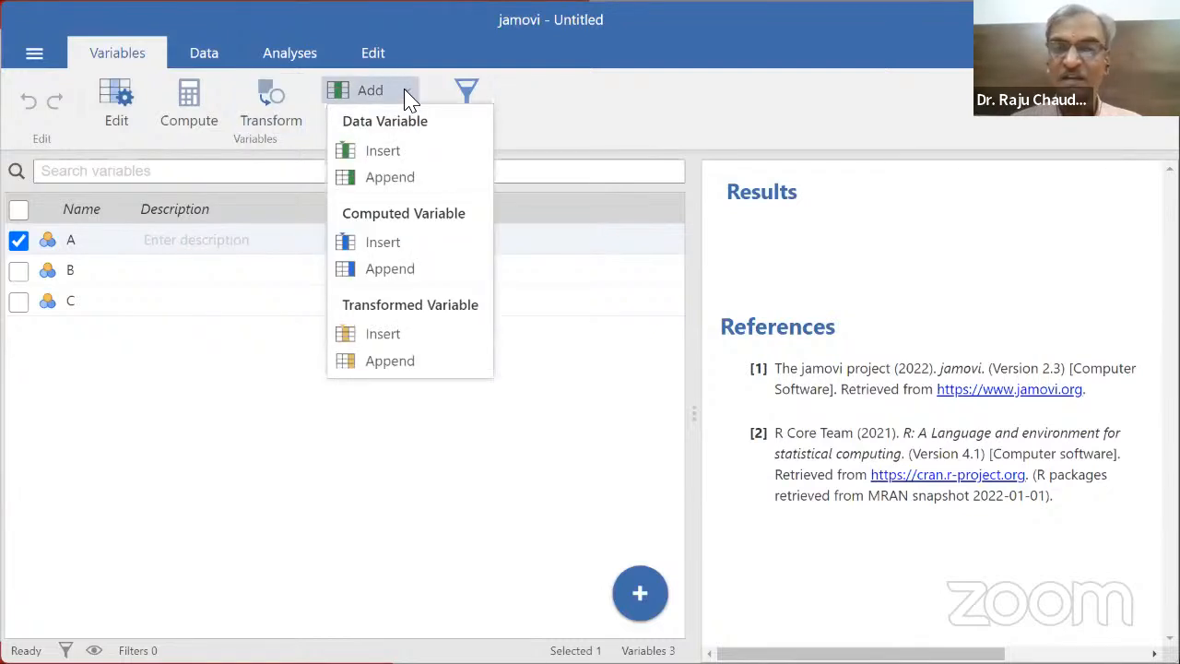
pyautogui.click(409, 98)
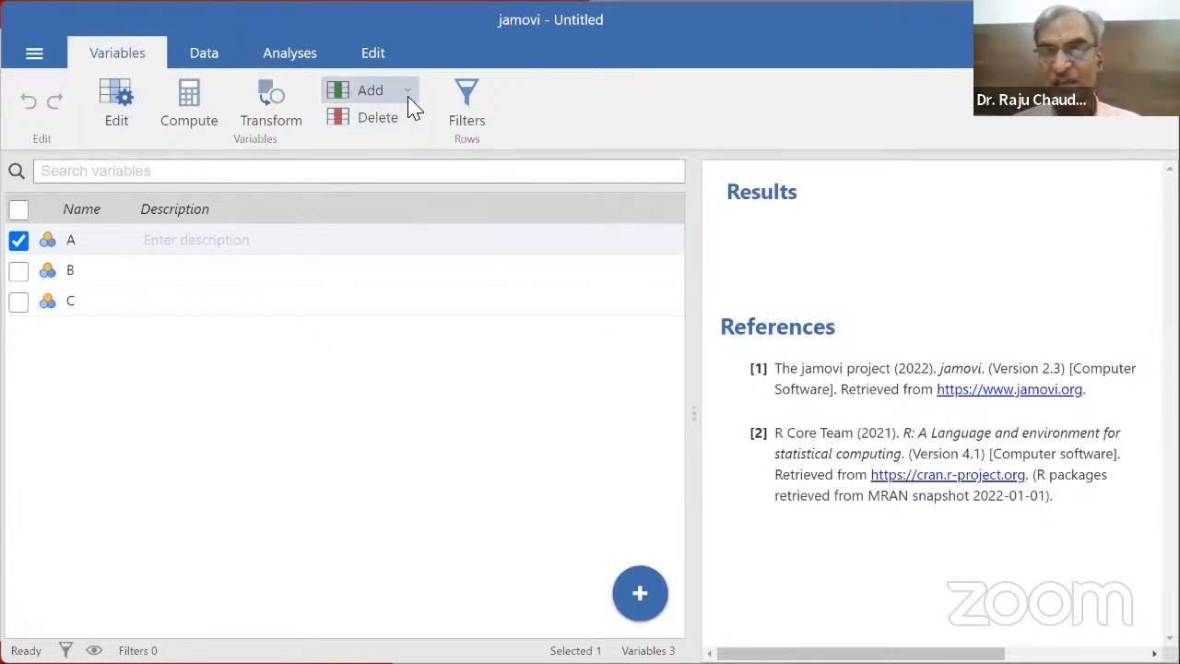
pyautogui.click(410, 95)
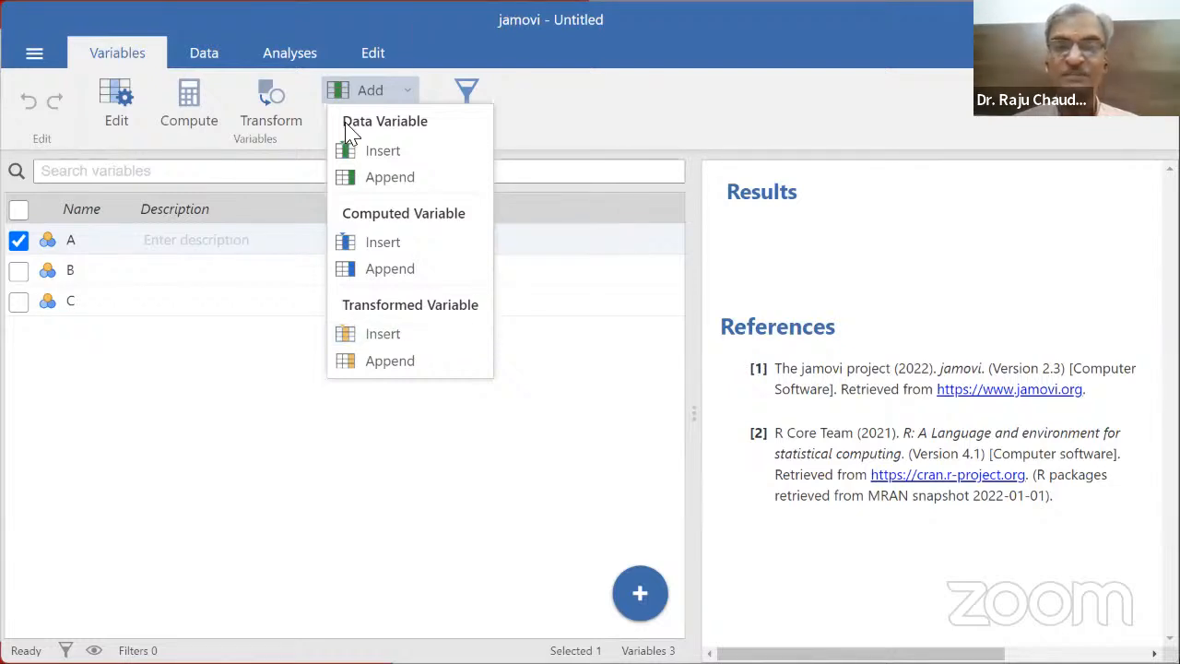
pyautogui.click(593, 120)
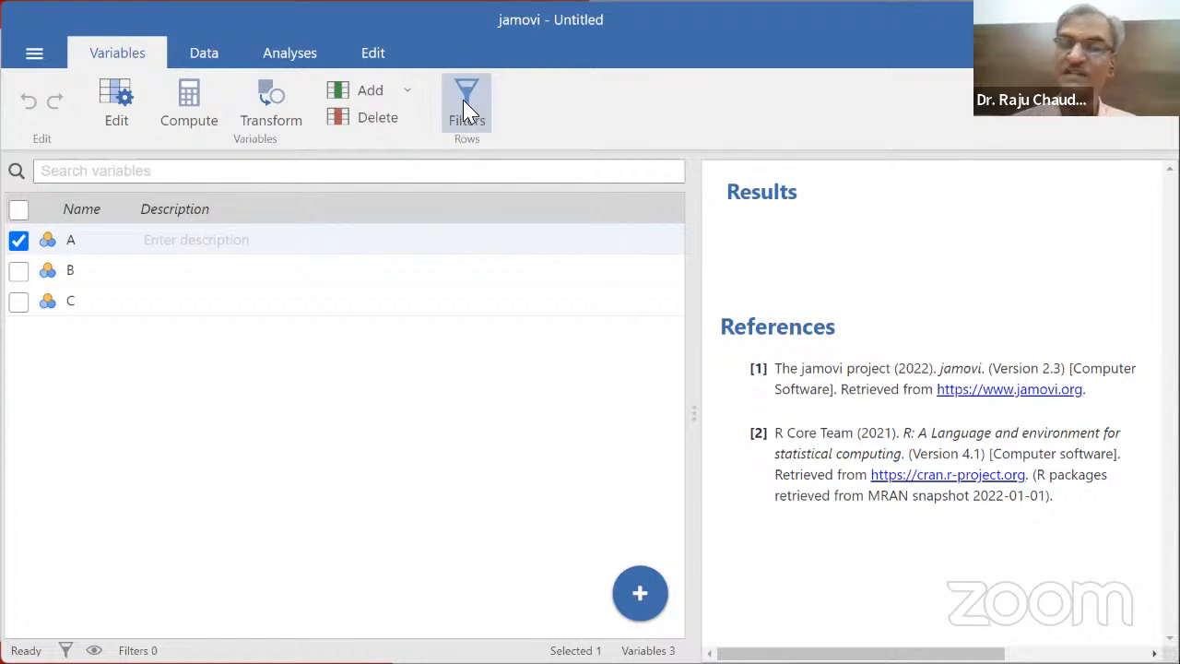
# Step: Compare the Data spreadsheet view with the Variables list and return to the spreadsheet
pyautogui.click(204, 54)
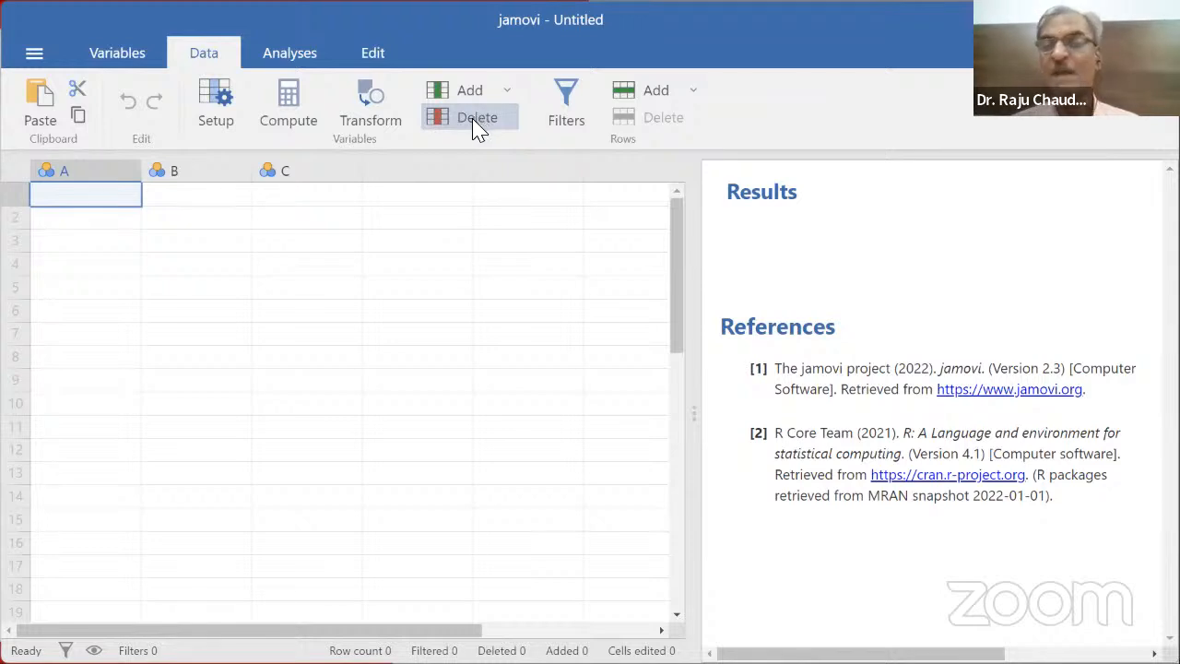
pyautogui.click(117, 53)
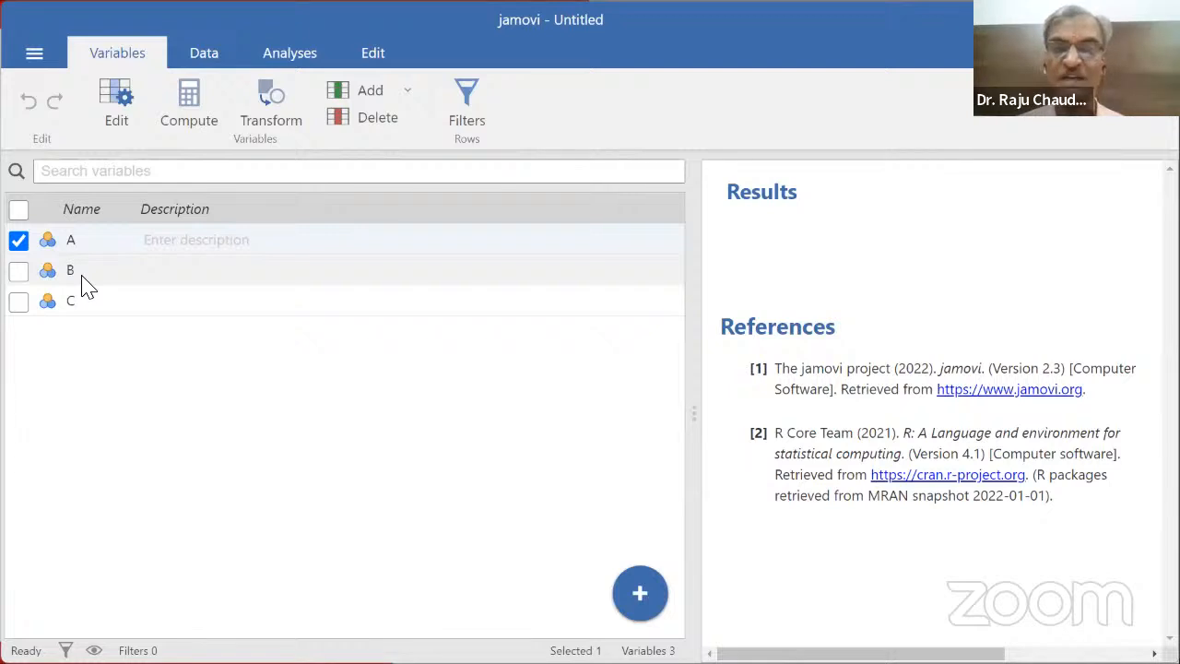
pyautogui.click(205, 54)
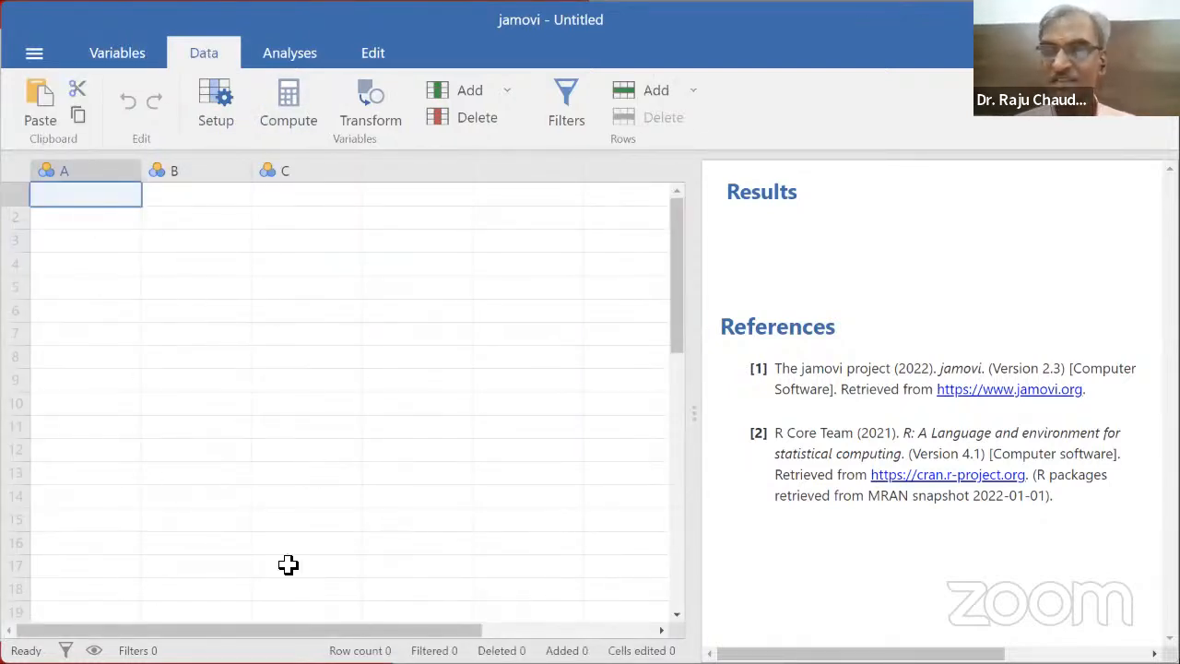
# Step: View the setup of variable A from the Data view, close it, and open the same setup from the Variables list
pyautogui.click(216, 122)
pyautogui.click(219, 108)
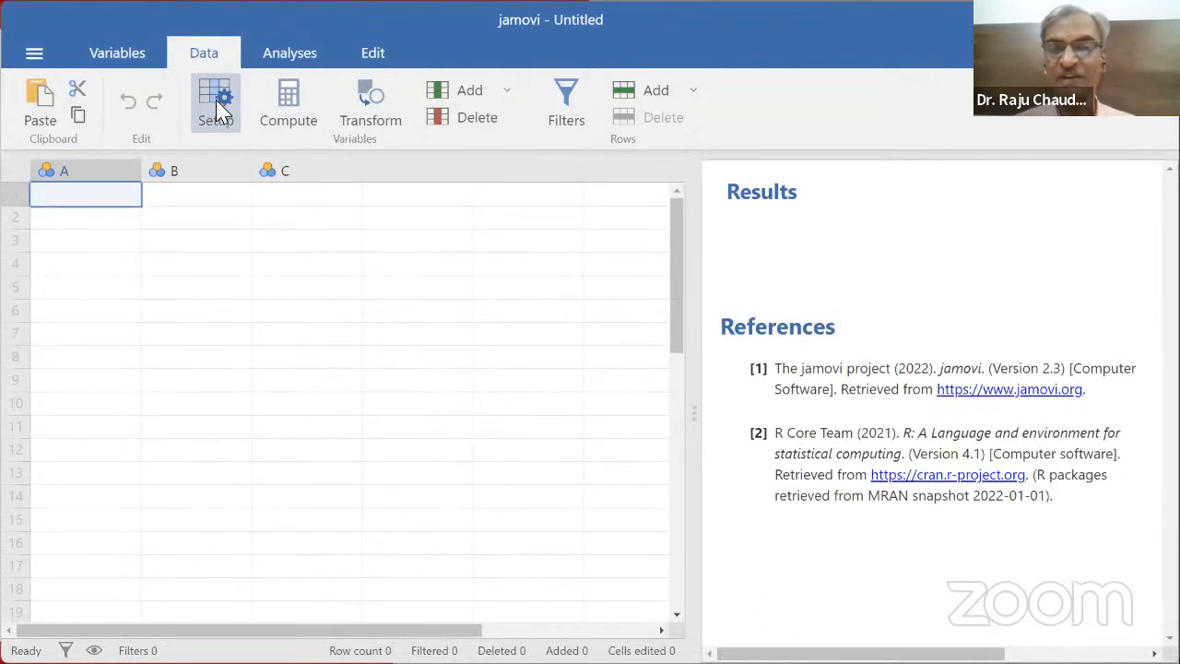
pyautogui.click(219, 108)
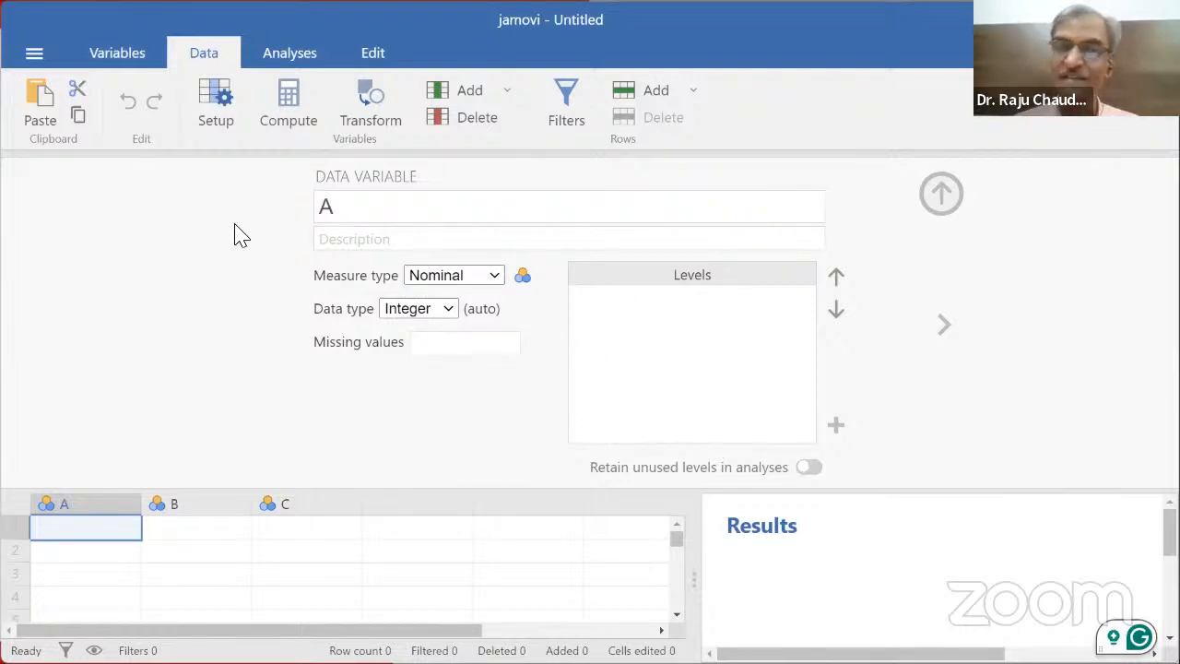
pyautogui.click(222, 117)
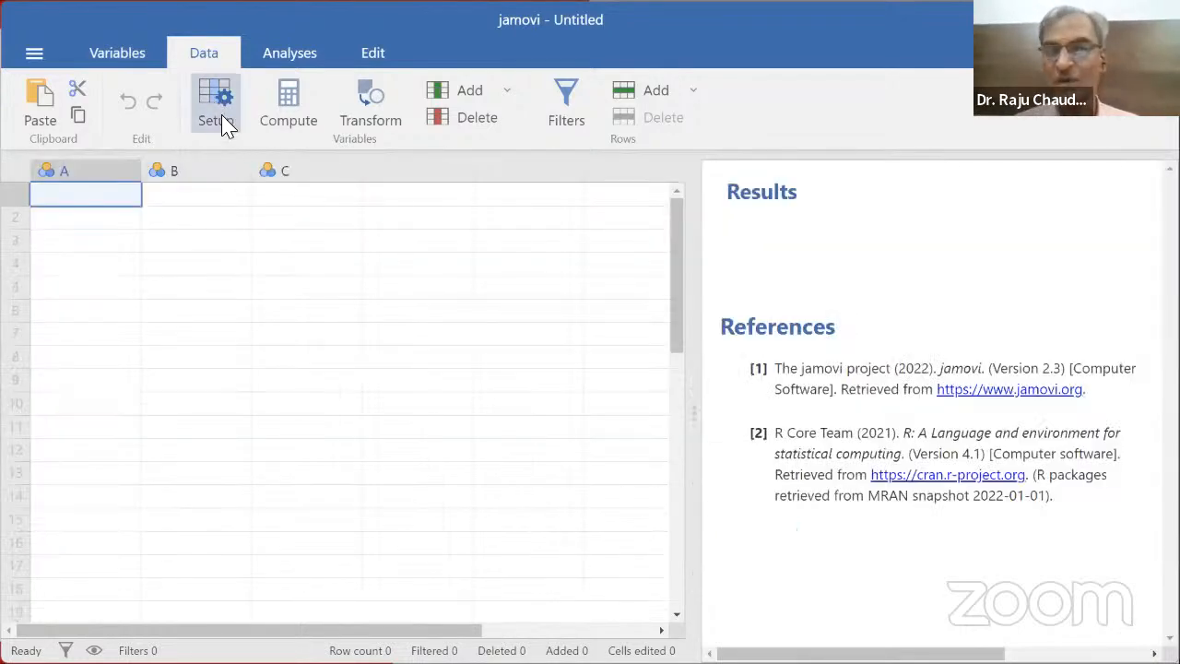
pyautogui.click(126, 57)
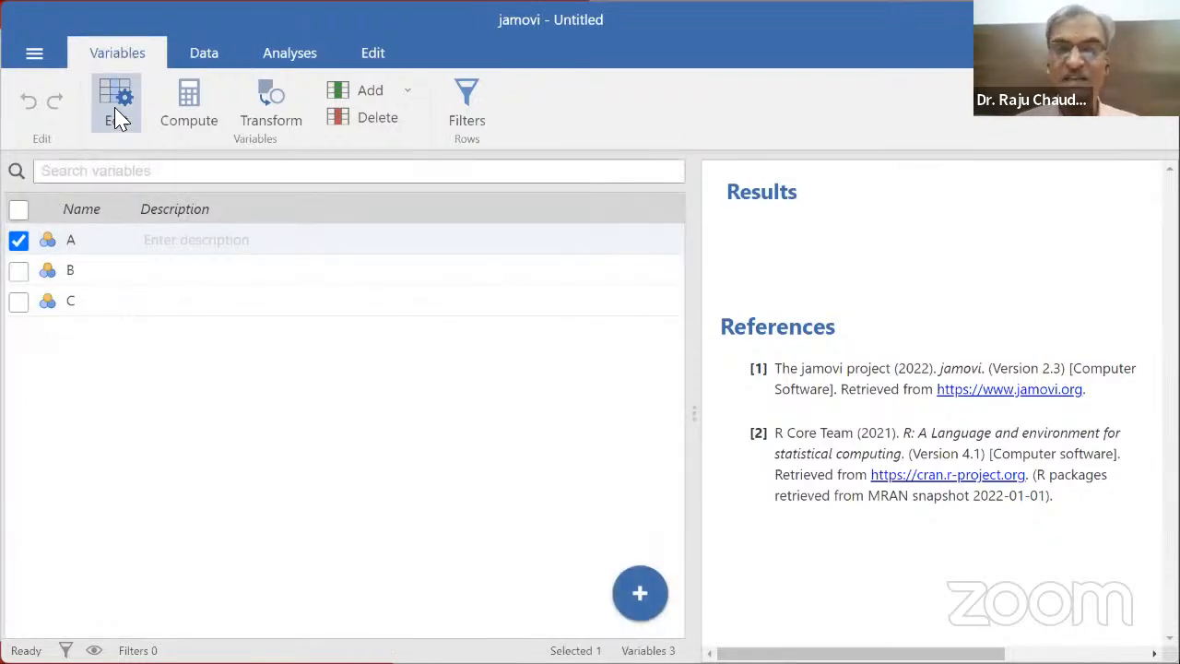
pyautogui.click(117, 111)
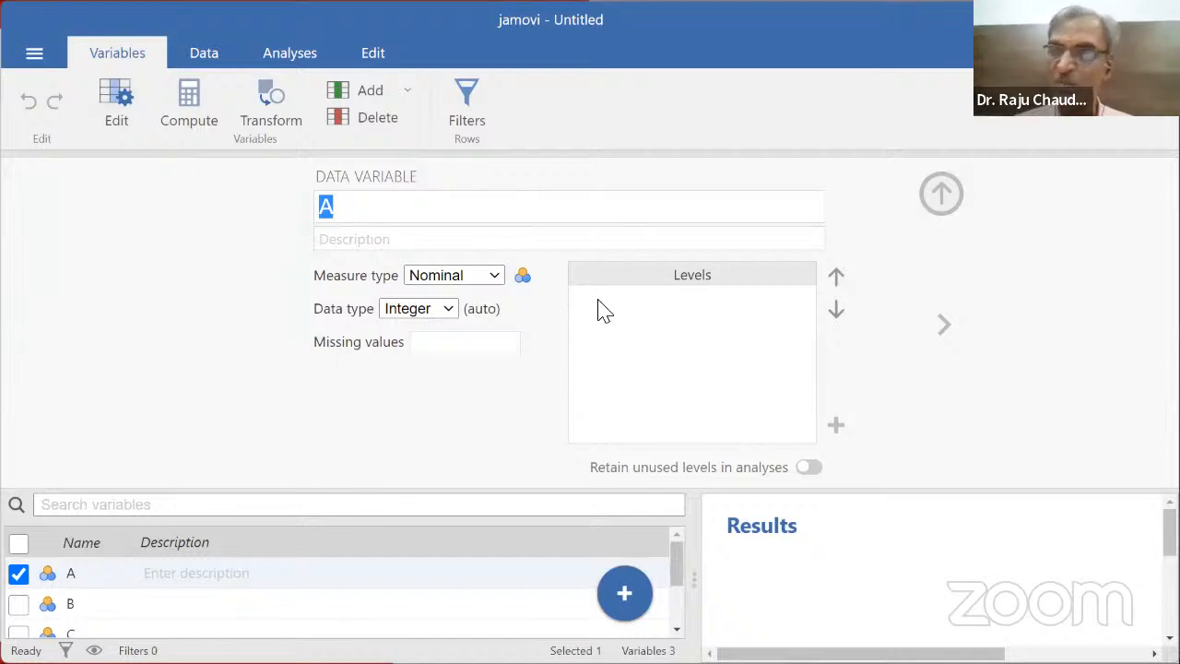
# Step: Return to the Data spreadsheet view and close the setup of variable A
pyautogui.click(211, 53)
pyautogui.click(117, 53)
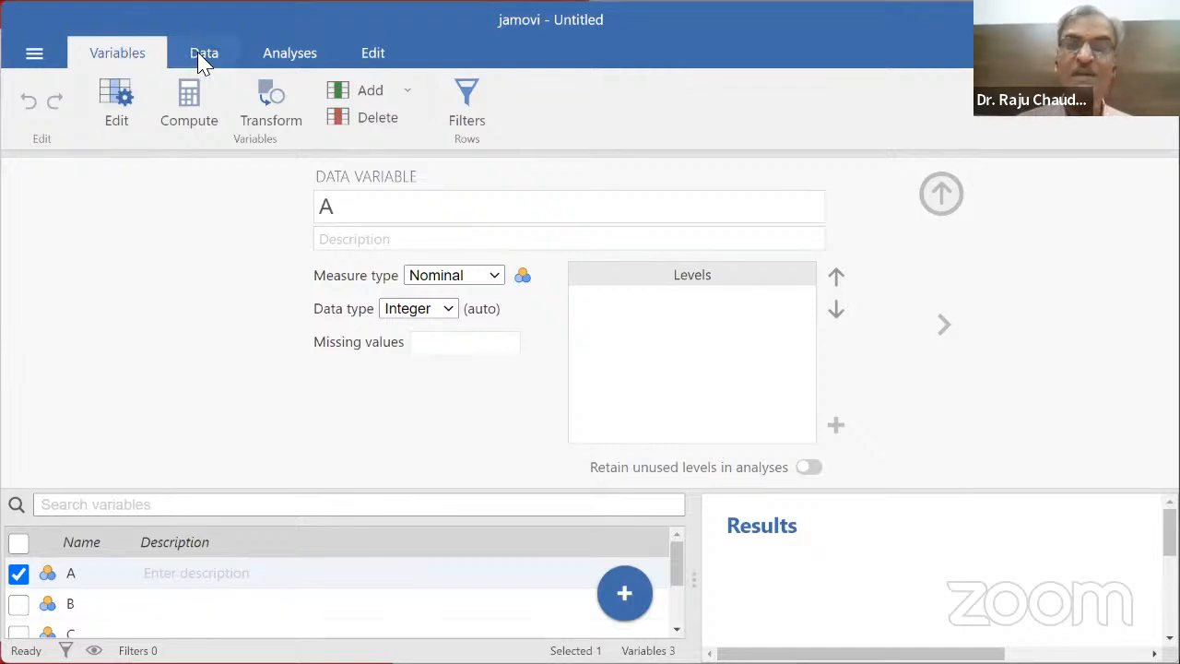
pyautogui.click(204, 55)
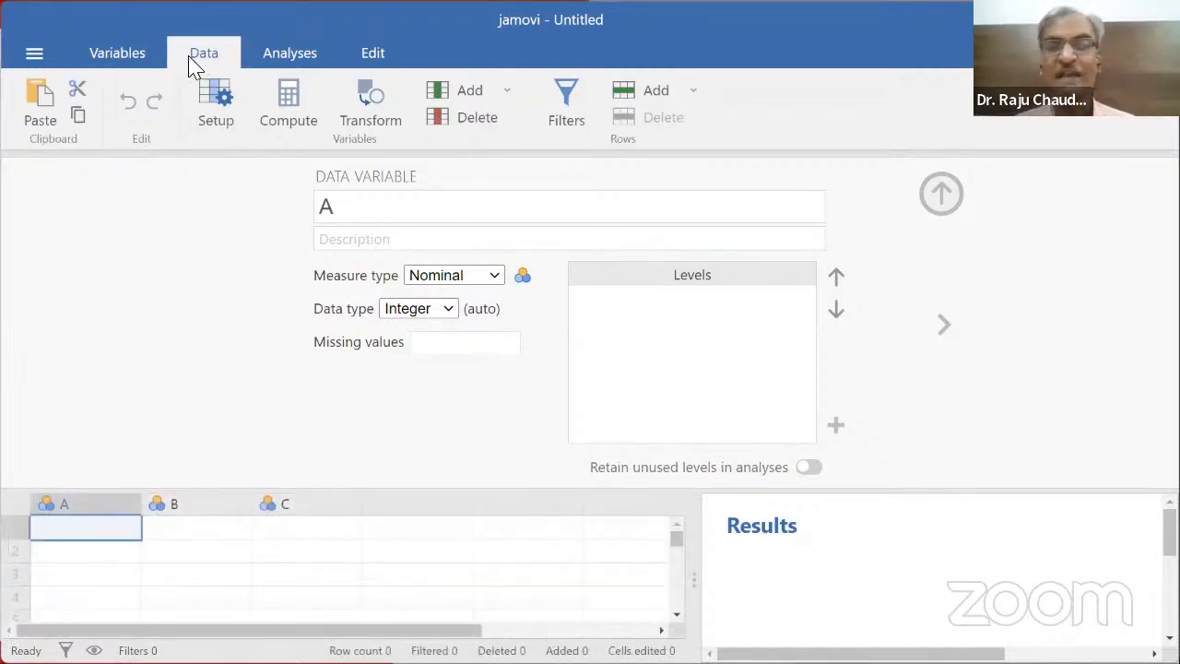
pyautogui.click(222, 120)
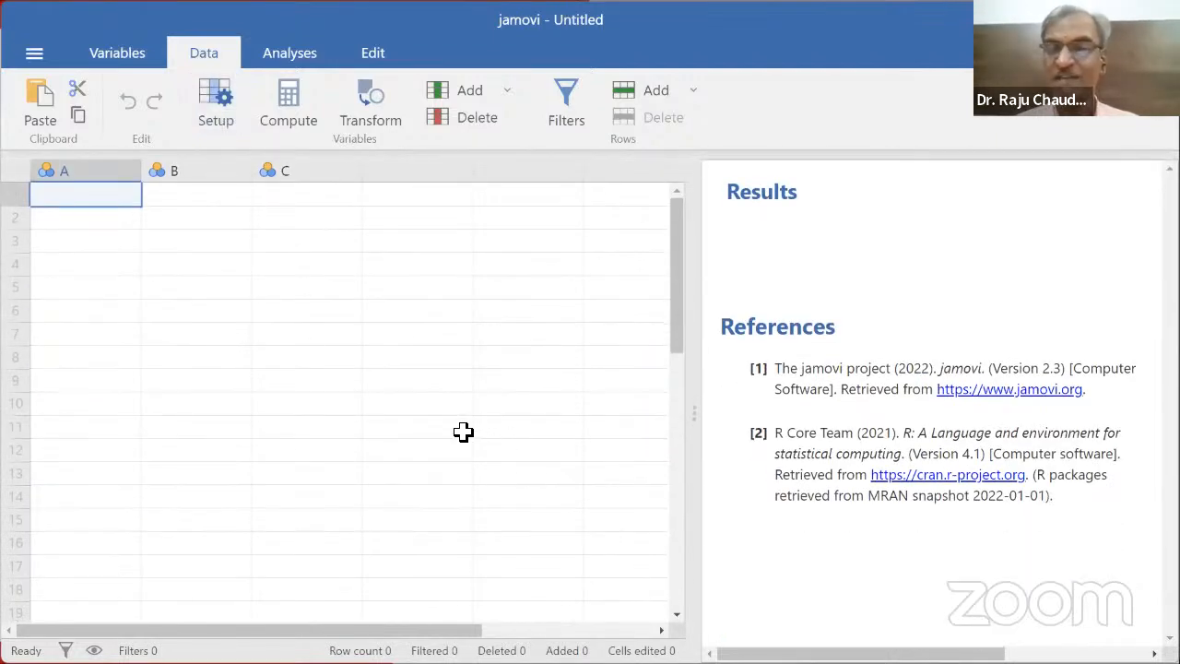
# Step: Check the Navigation Bar slide, return to jamovi, and examine the Exploration, T-Tests and ANOVA analyses
pyautogui.hotkey('alt', 'Tab')
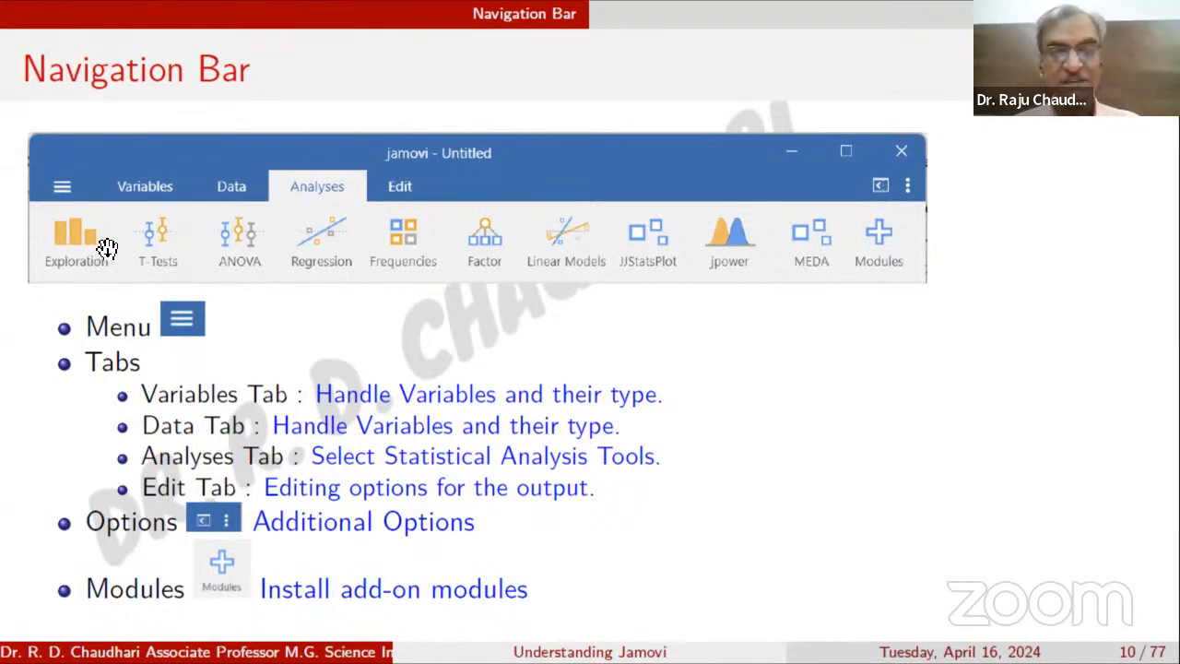
pyautogui.hotkey('alt', 'Tab')
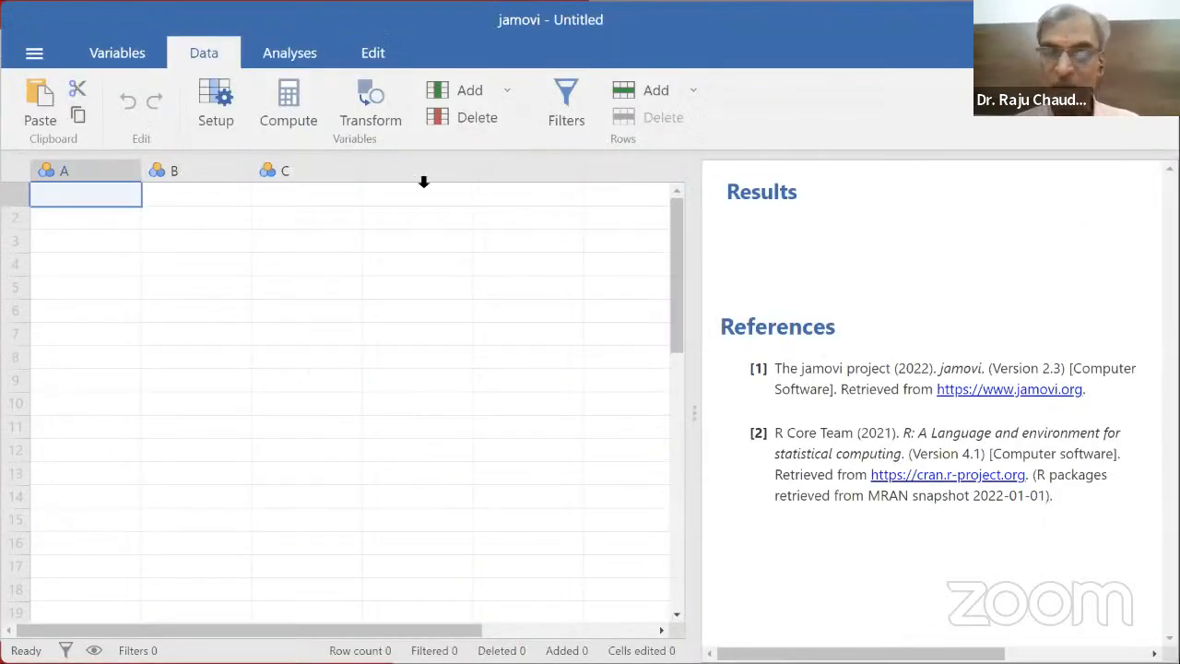
pyautogui.click(299, 60)
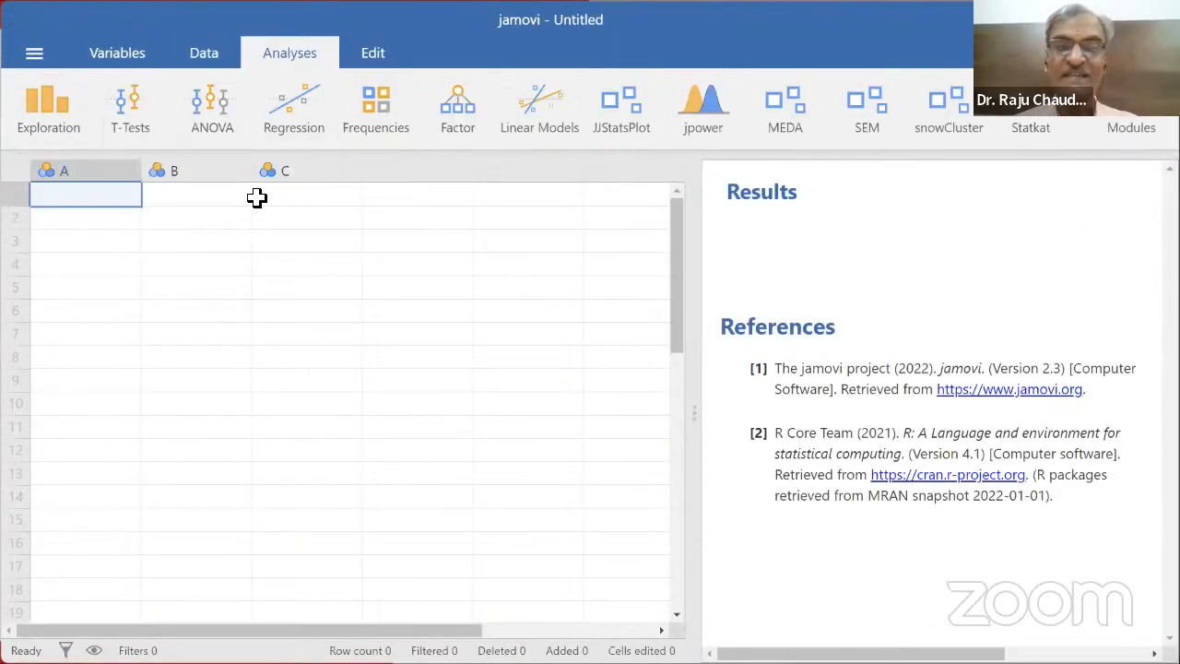
pyautogui.click(49, 117)
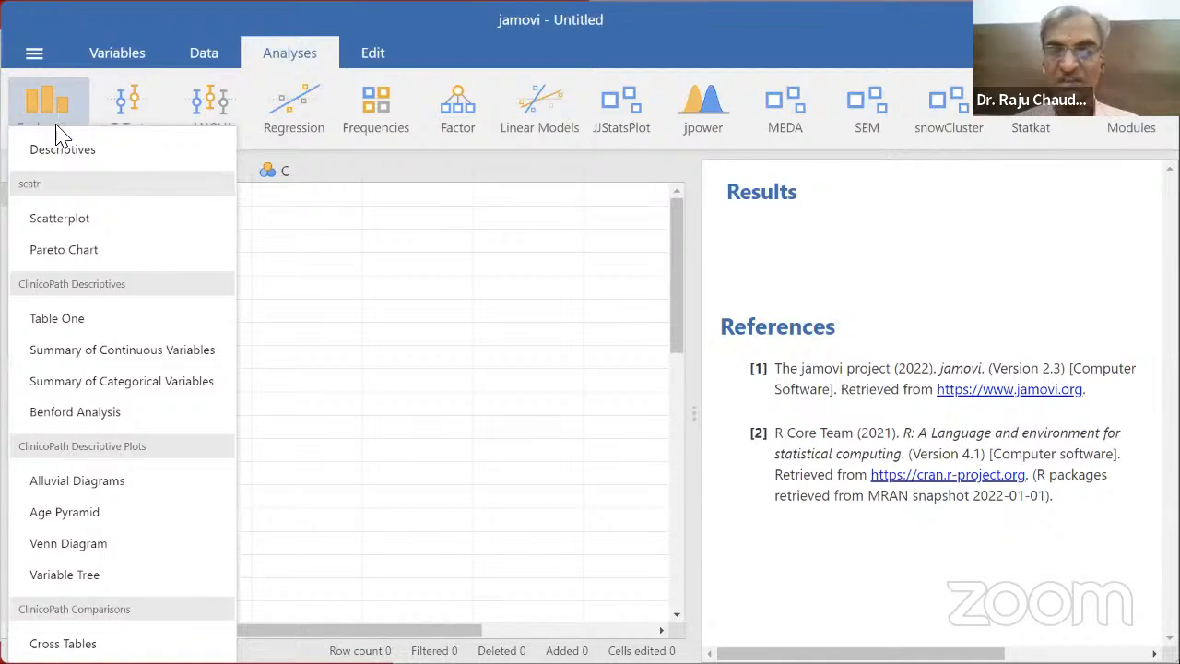
pyautogui.click(129, 103)
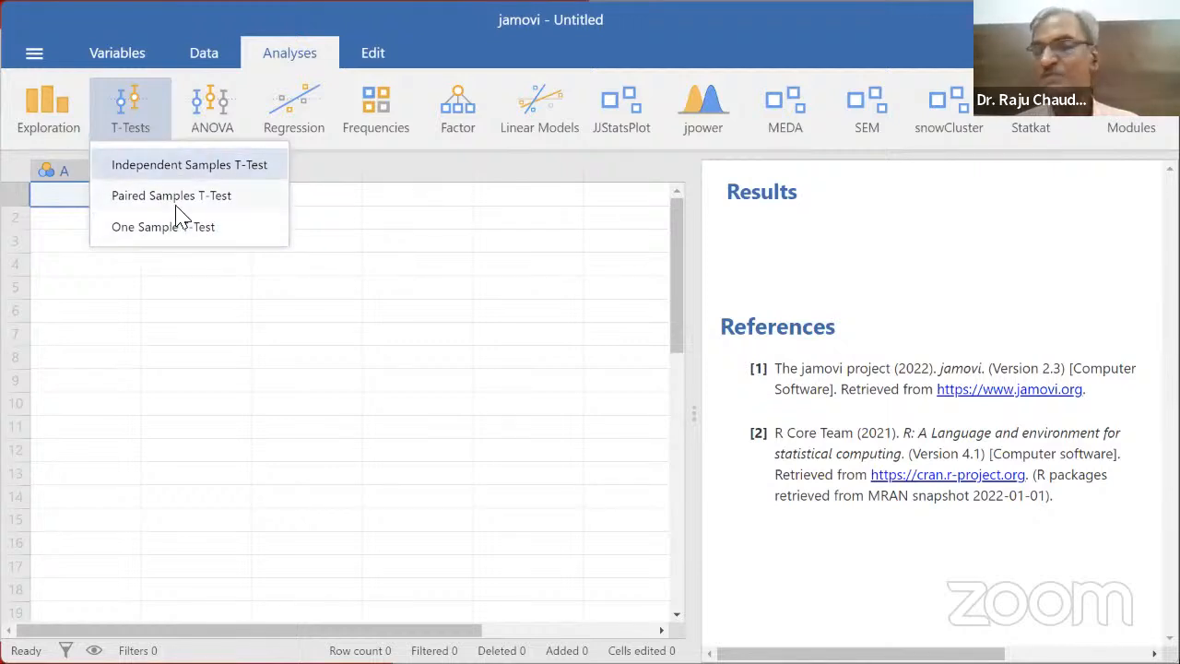
pyautogui.click(211, 111)
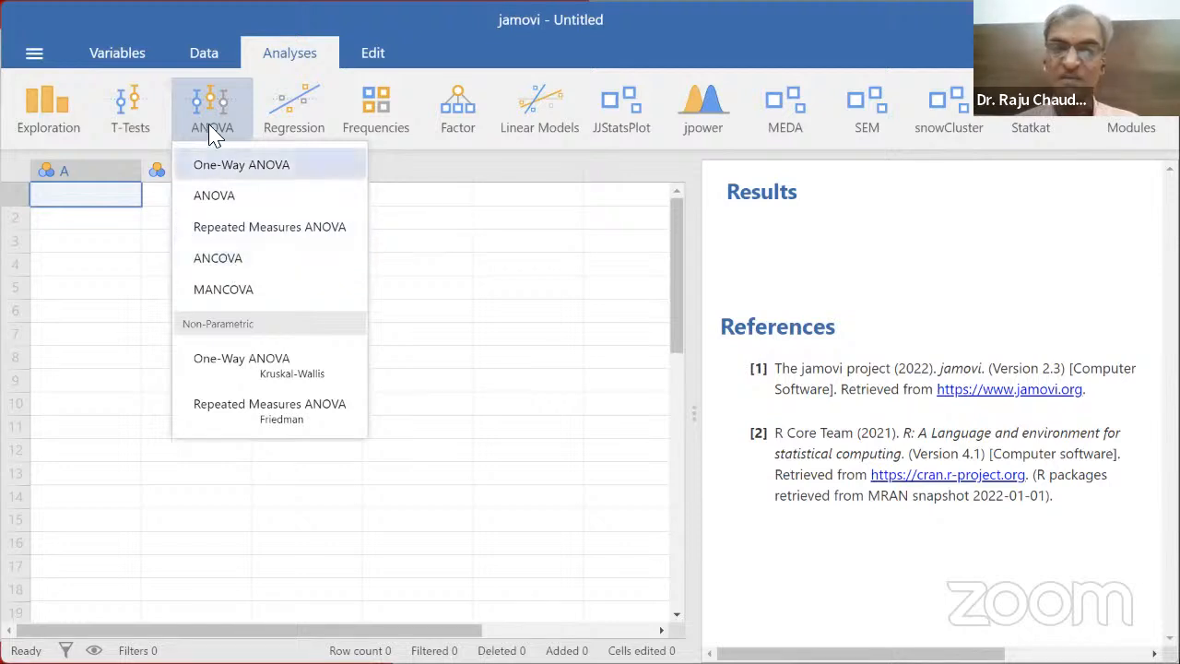
pyautogui.click(51, 113)
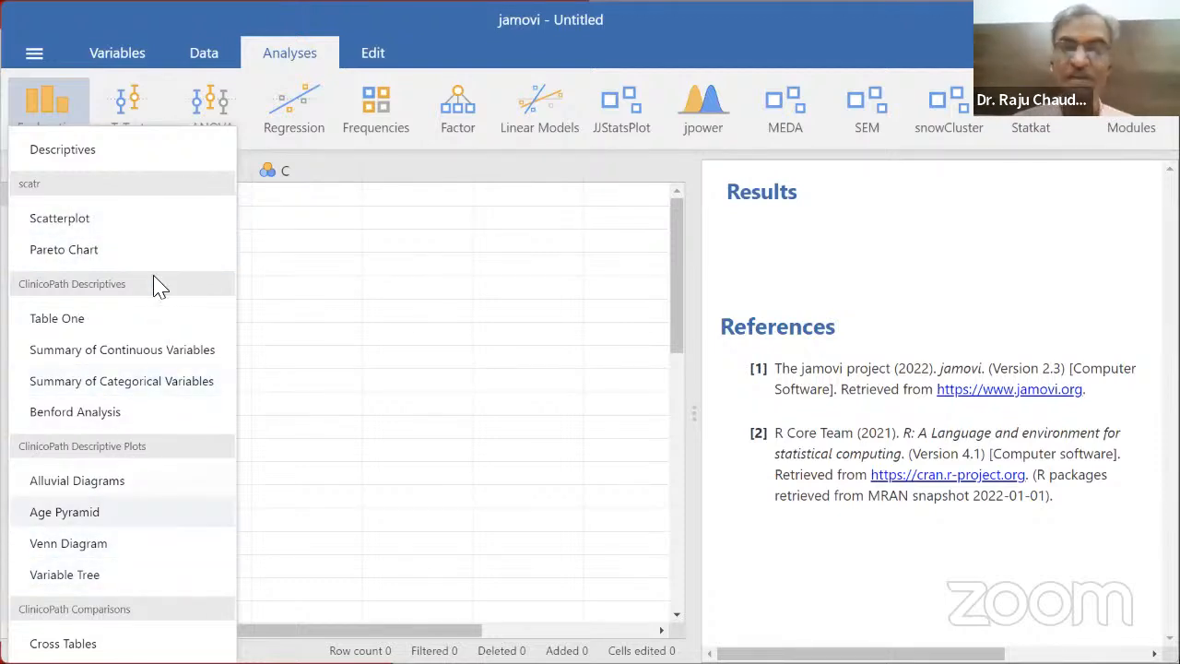
# Step: Review the ANOVA, Regression and Frequencies analyses, and look at the Exploration list again
pyautogui.click(211, 110)
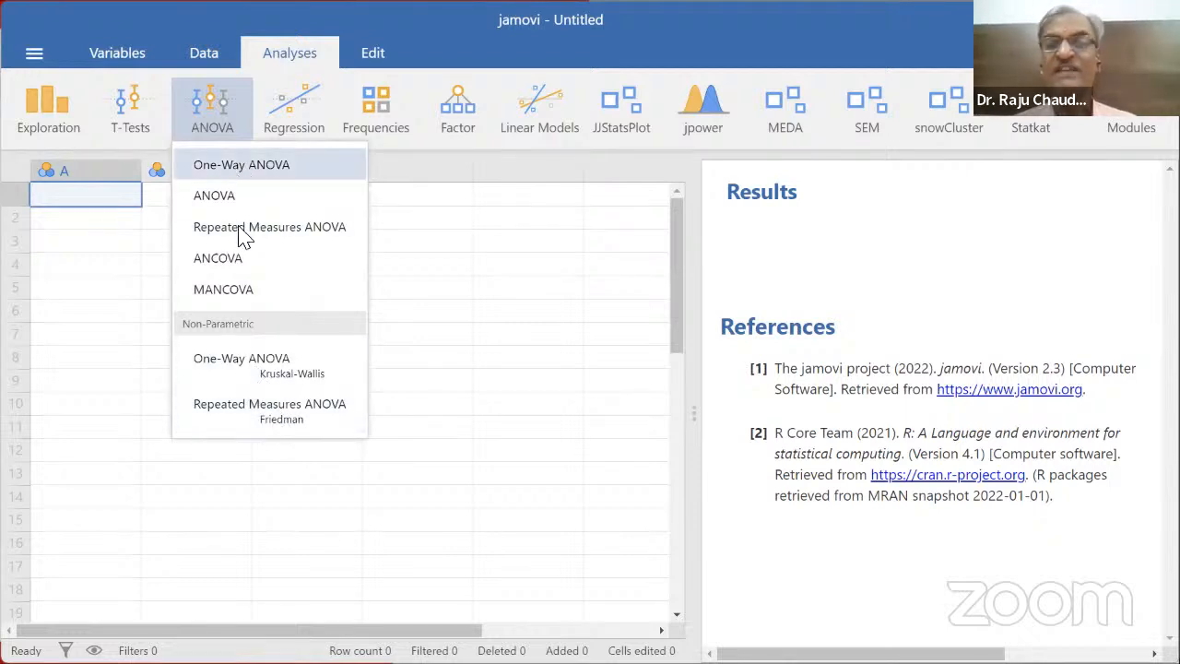
pyautogui.click(295, 129)
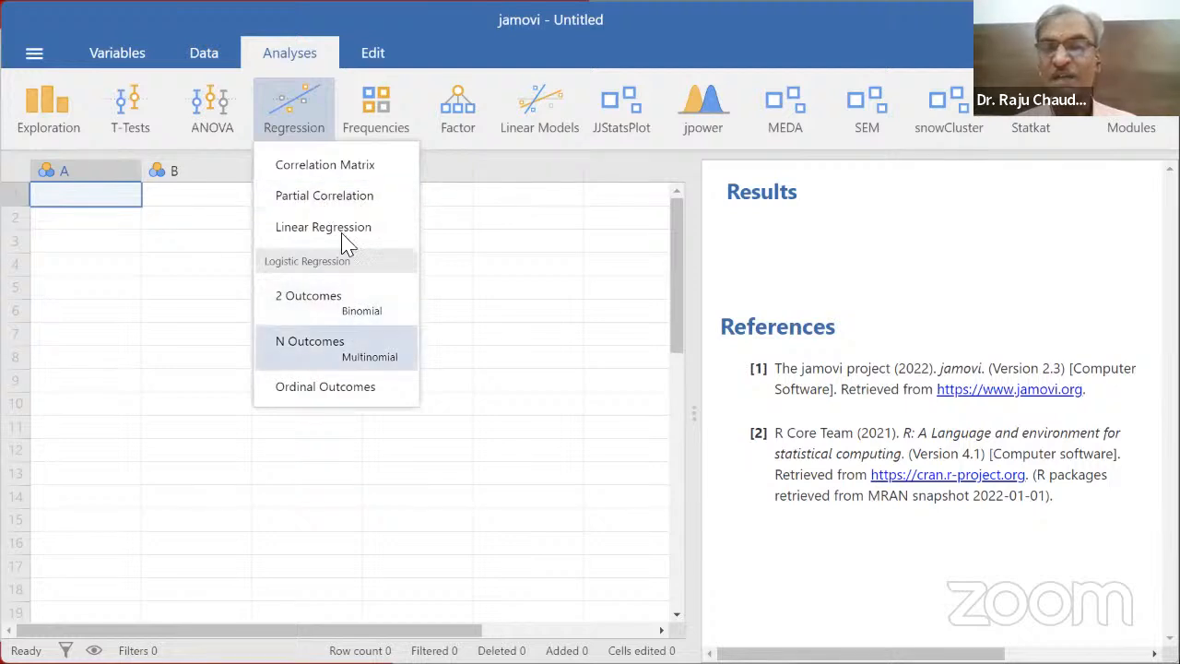
pyautogui.click(383, 127)
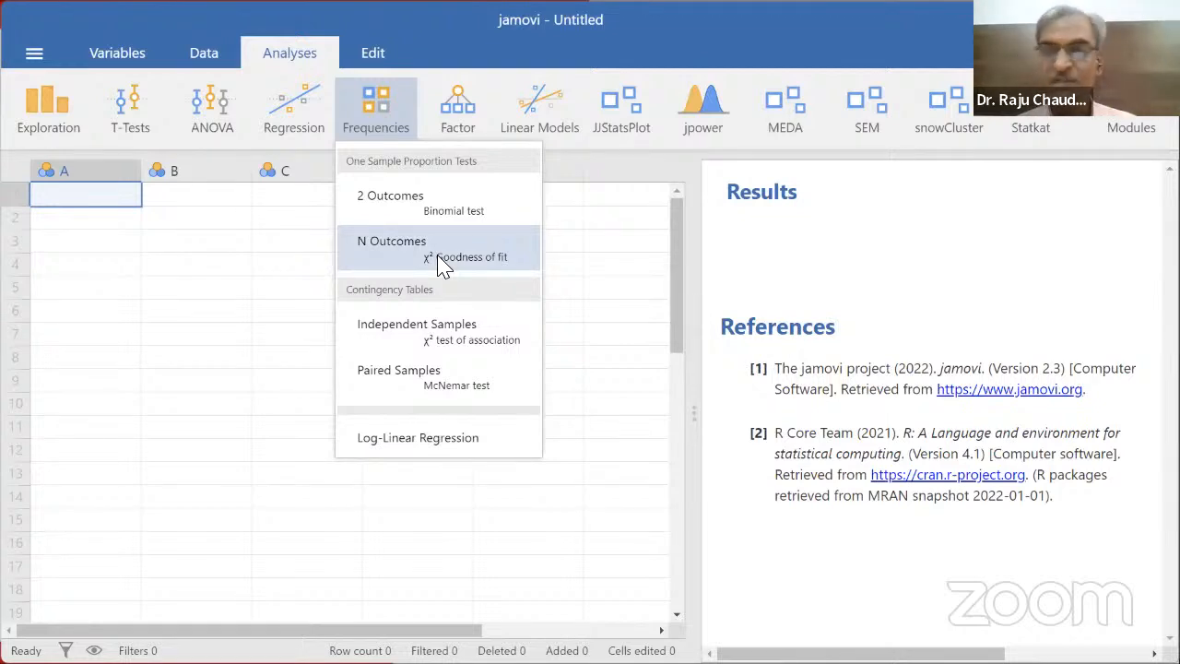
pyautogui.click(44, 129)
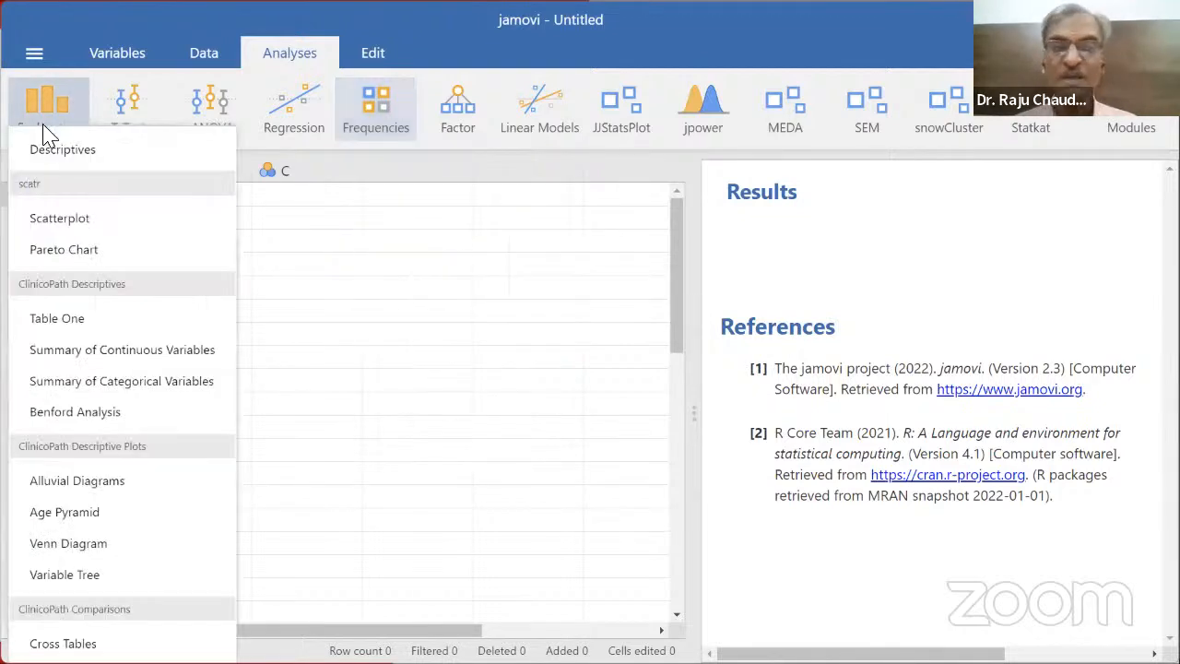
# Step: Check the slide, return to jamovi, and examine the Edit tools with the Results heading and References sections selected
pyautogui.hotkey('alt', 'Tab')
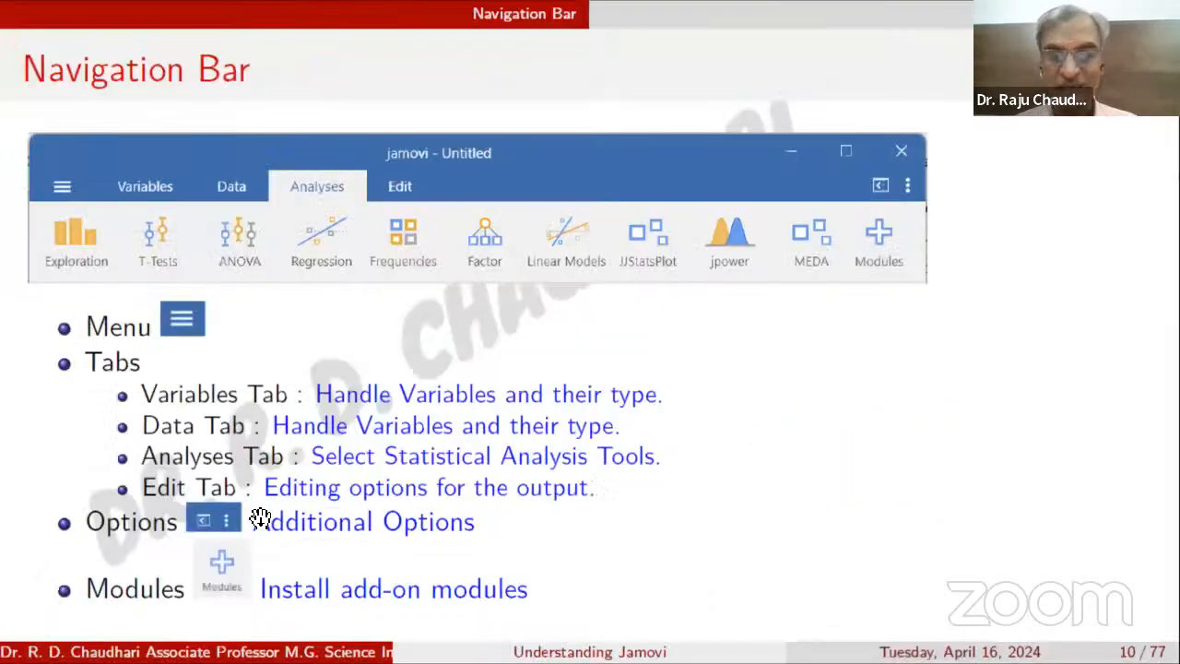
pyautogui.hotkey('alt', 'Tab')
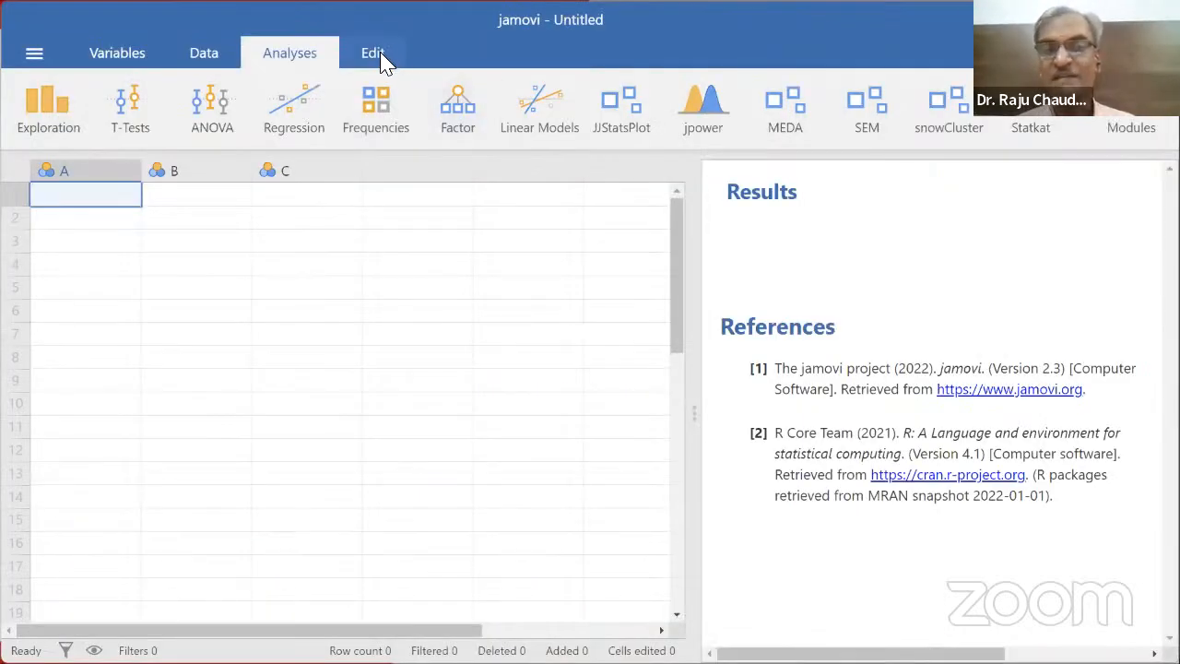
pyautogui.click(373, 54)
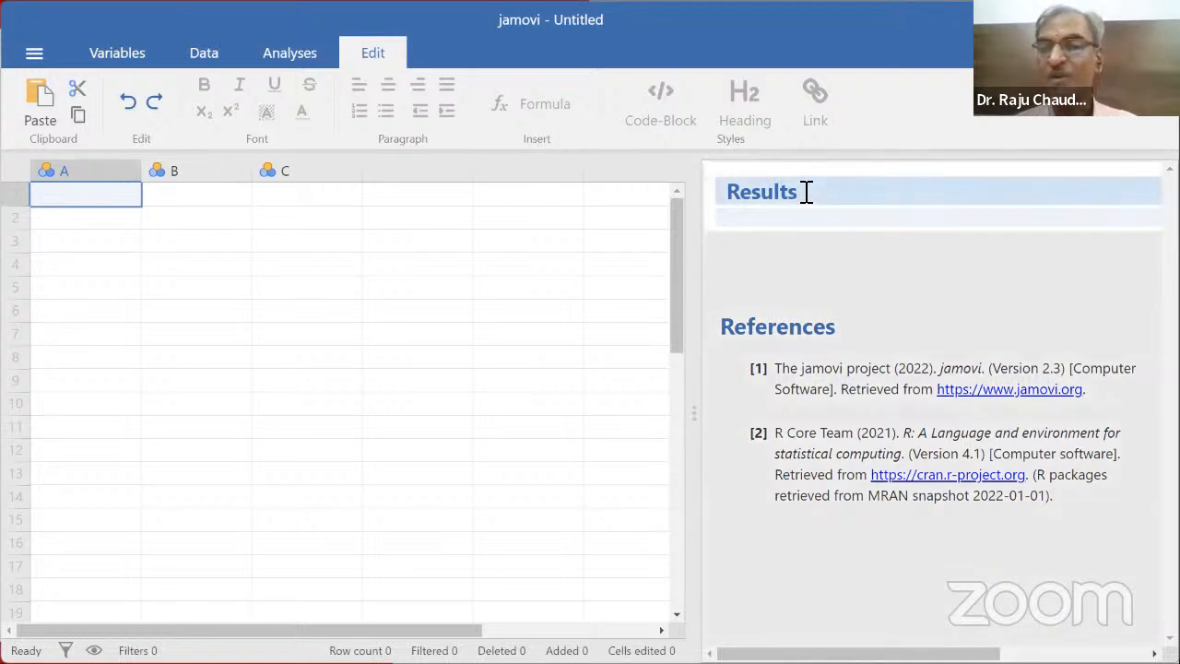
pyautogui.click(807, 190)
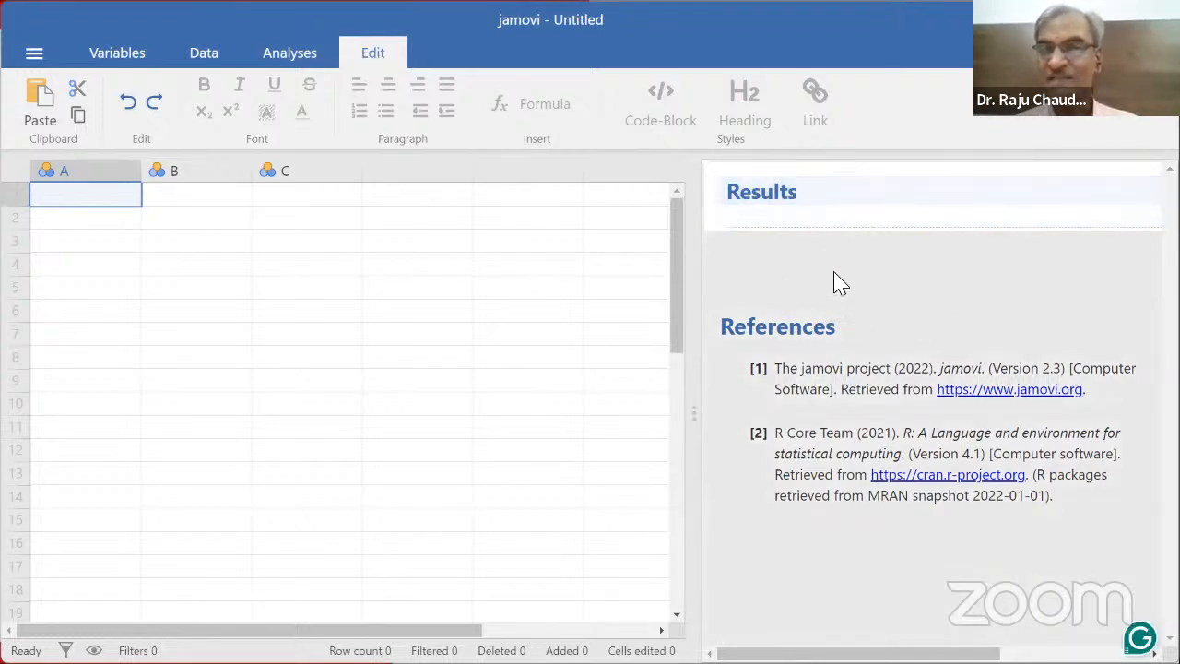
pyautogui.click(805, 292)
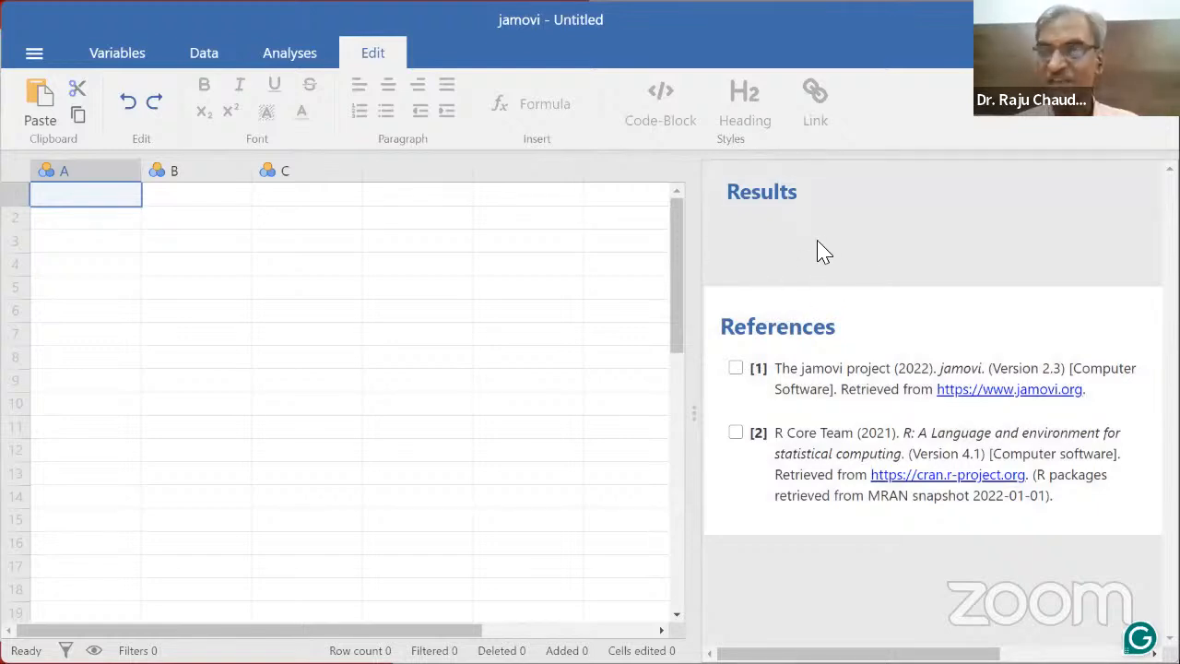
pyautogui.click(817, 250)
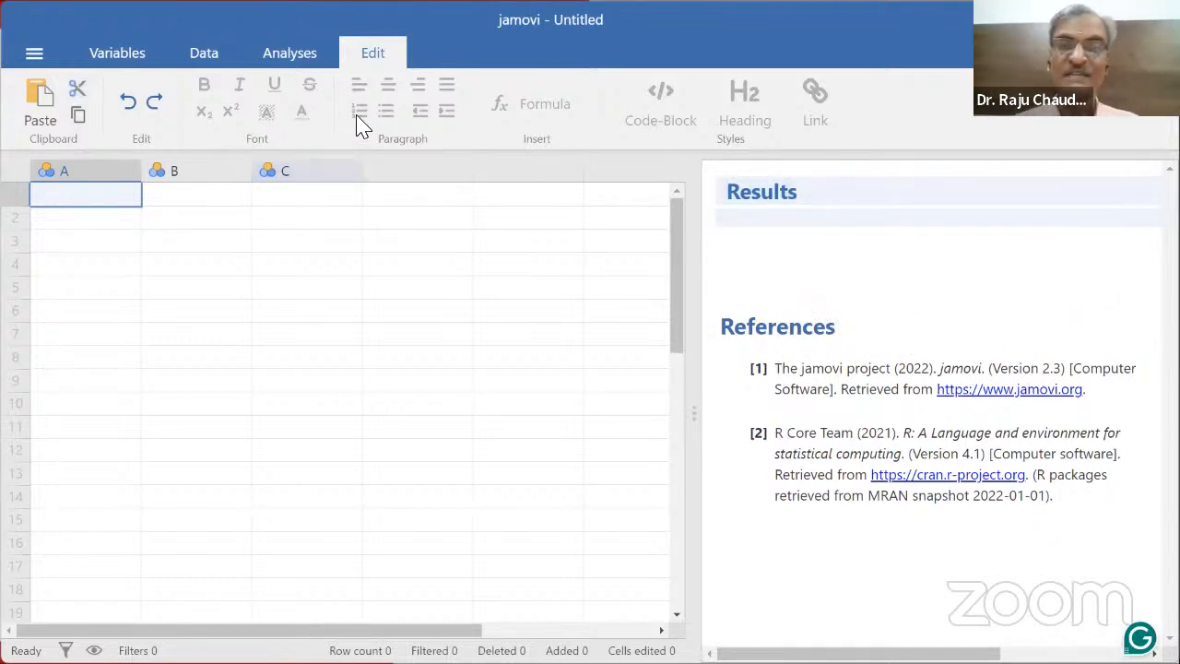
# Step: Revisit the slide briefly, return to jamovi, and compare the Variables, Data and Analyses commands
pyautogui.hotkey('alt', 'Tab')
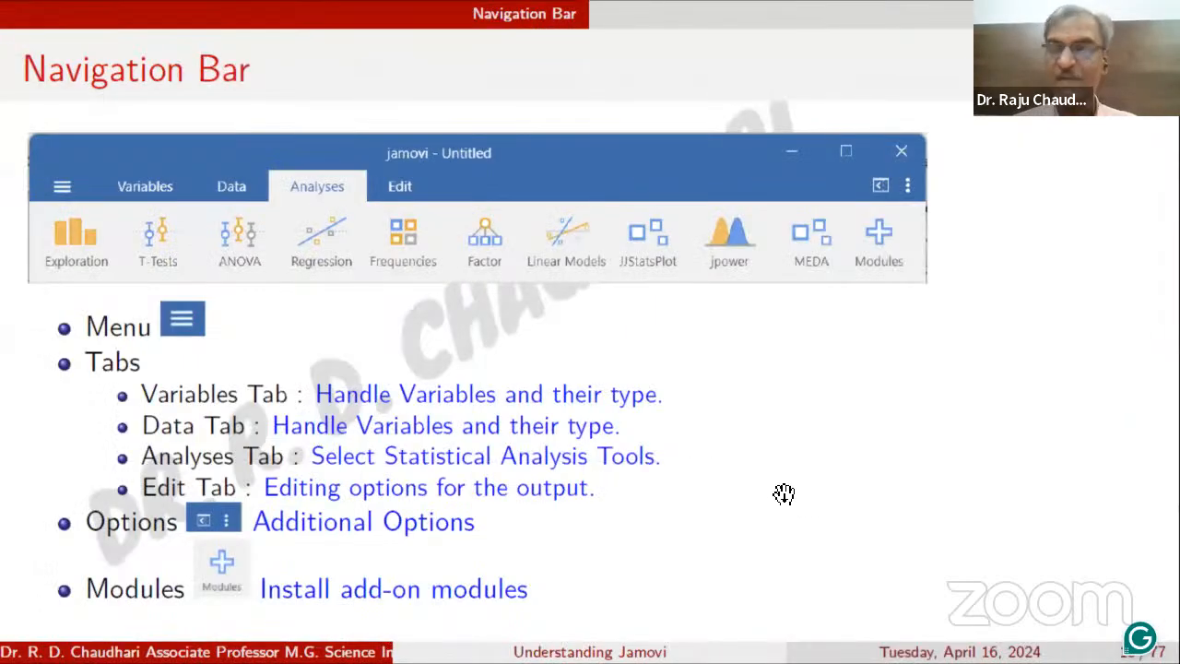
pyautogui.hotkey('alt', 'Tab')
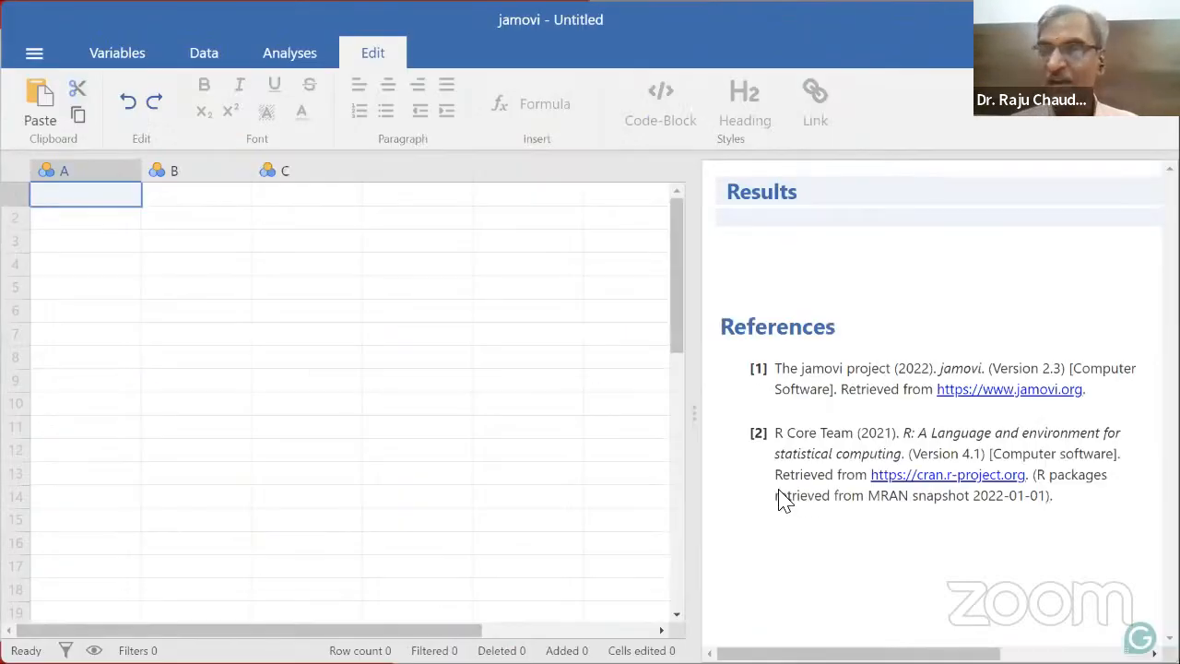
pyautogui.click(92, 57)
pyautogui.click(182, 57)
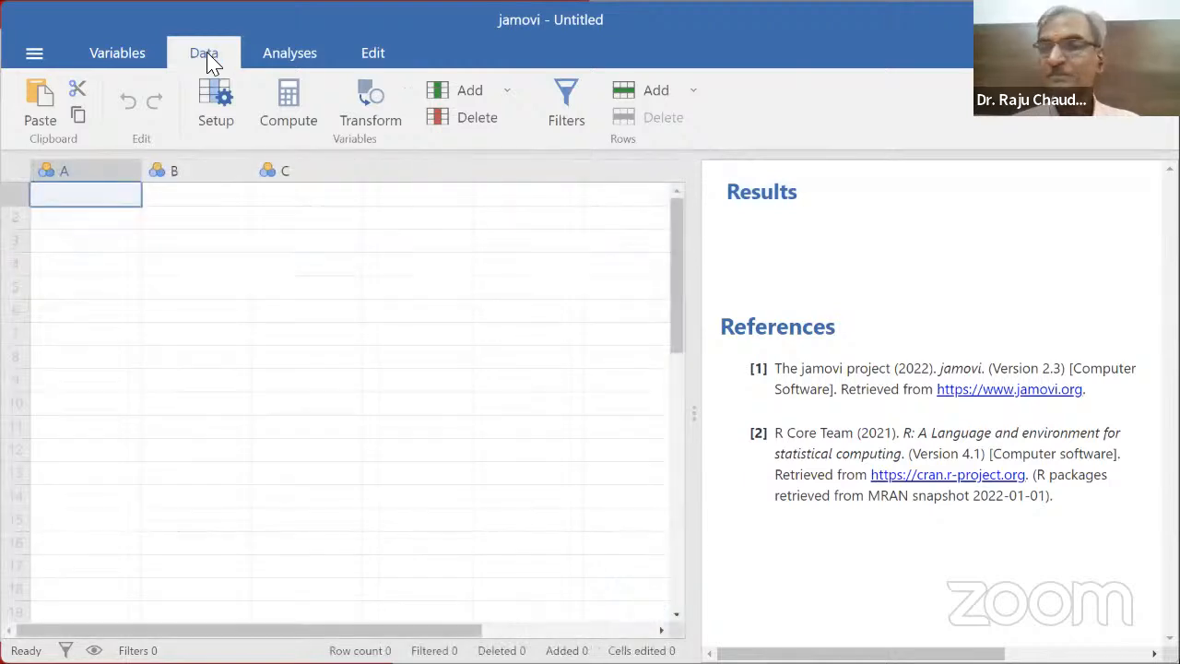
pyautogui.click(273, 64)
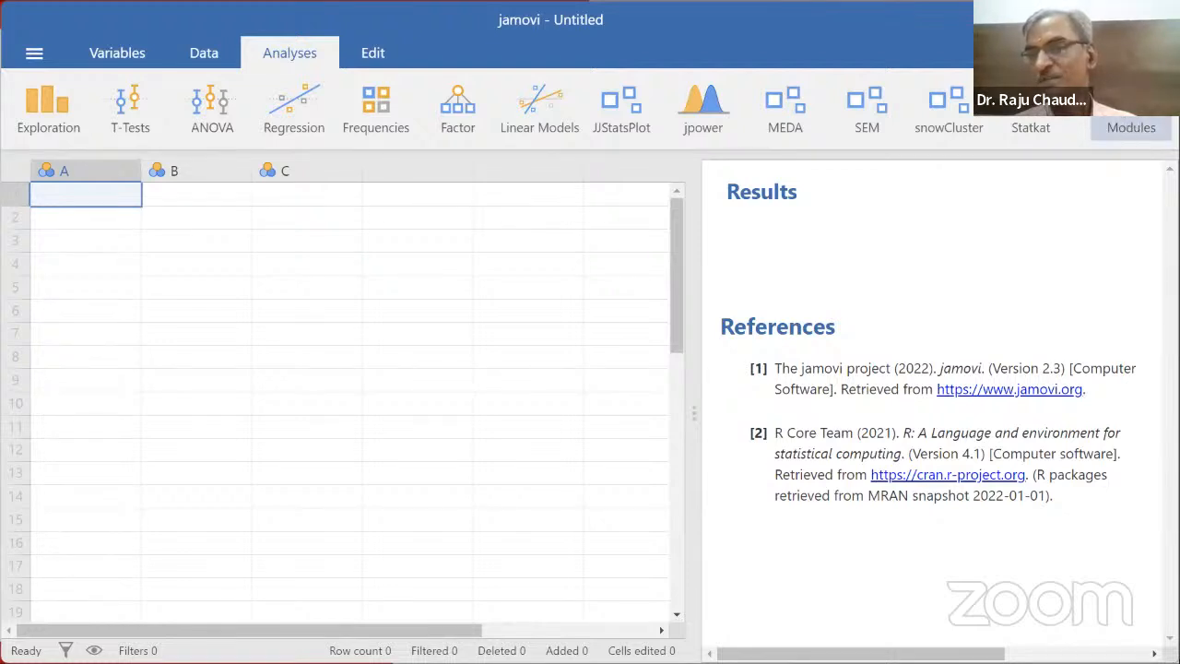
# Step: Compare jamovi's analysis modules with the Navigation Bar slide and return to jamovi
pyautogui.hotkey('alt', 'Tab')
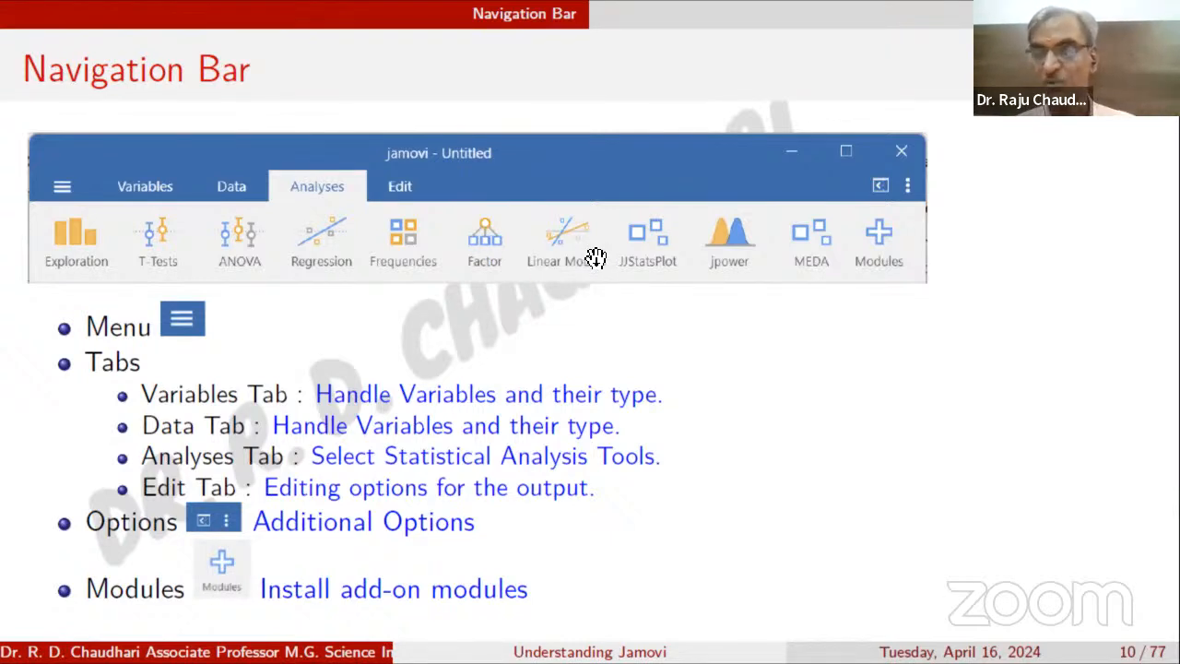
pyautogui.hotkey('alt', 'Tab')
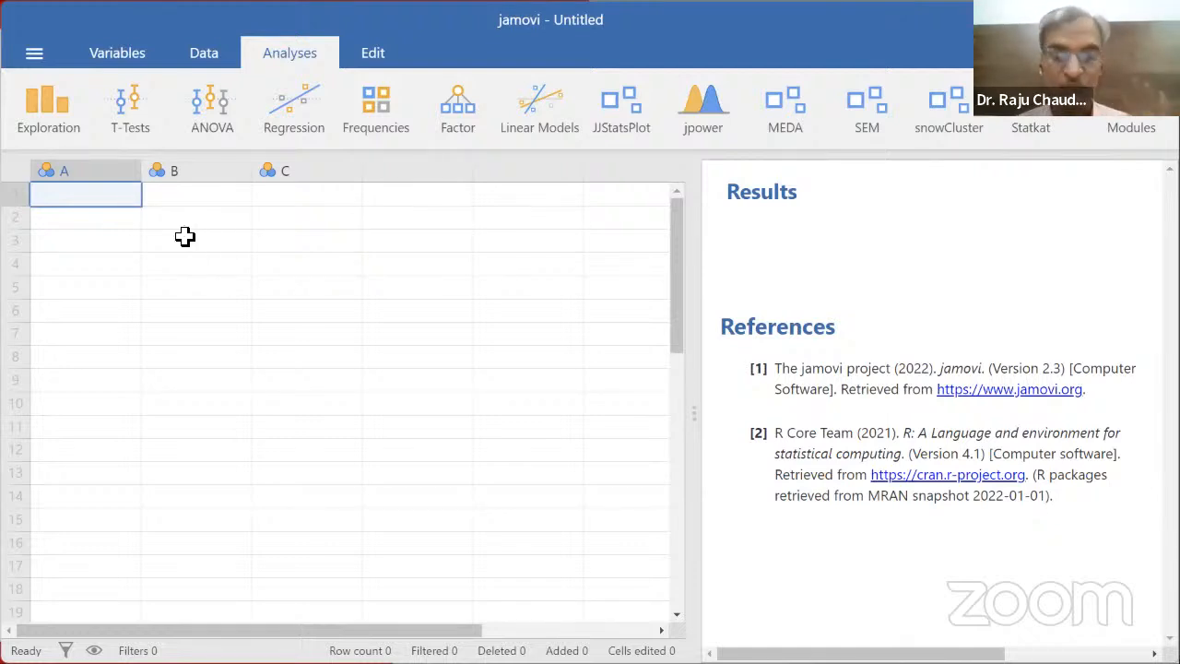
pyautogui.hotkey('alt', 'Tab')
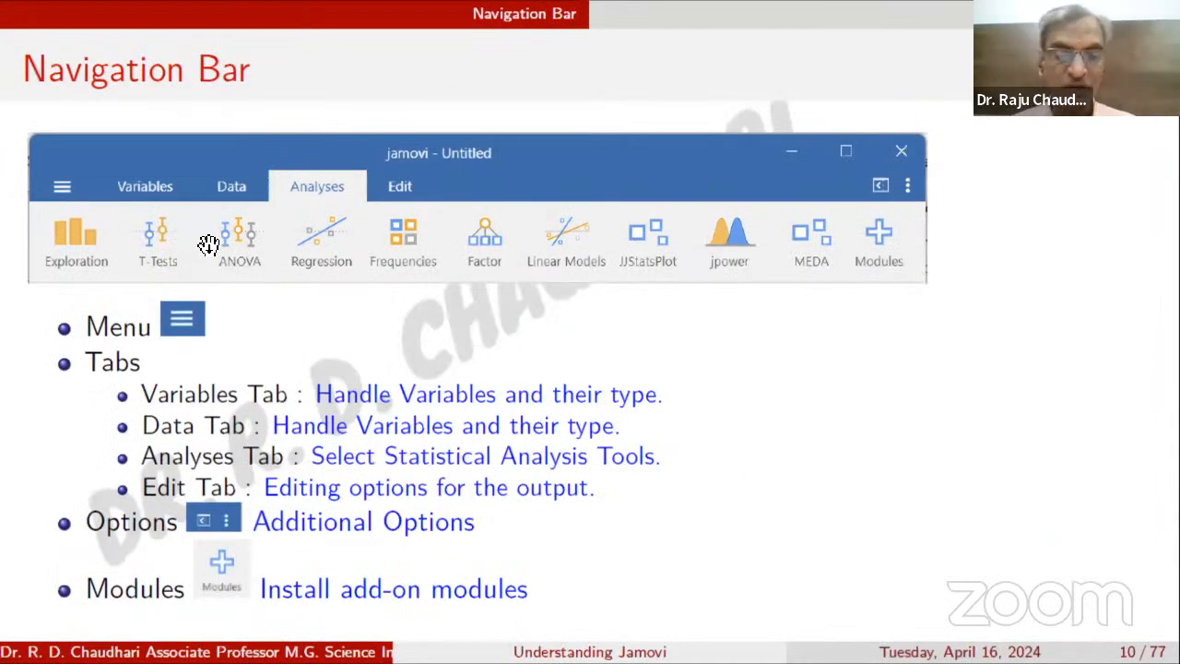
pyautogui.hotkey('alt', 'Tab')
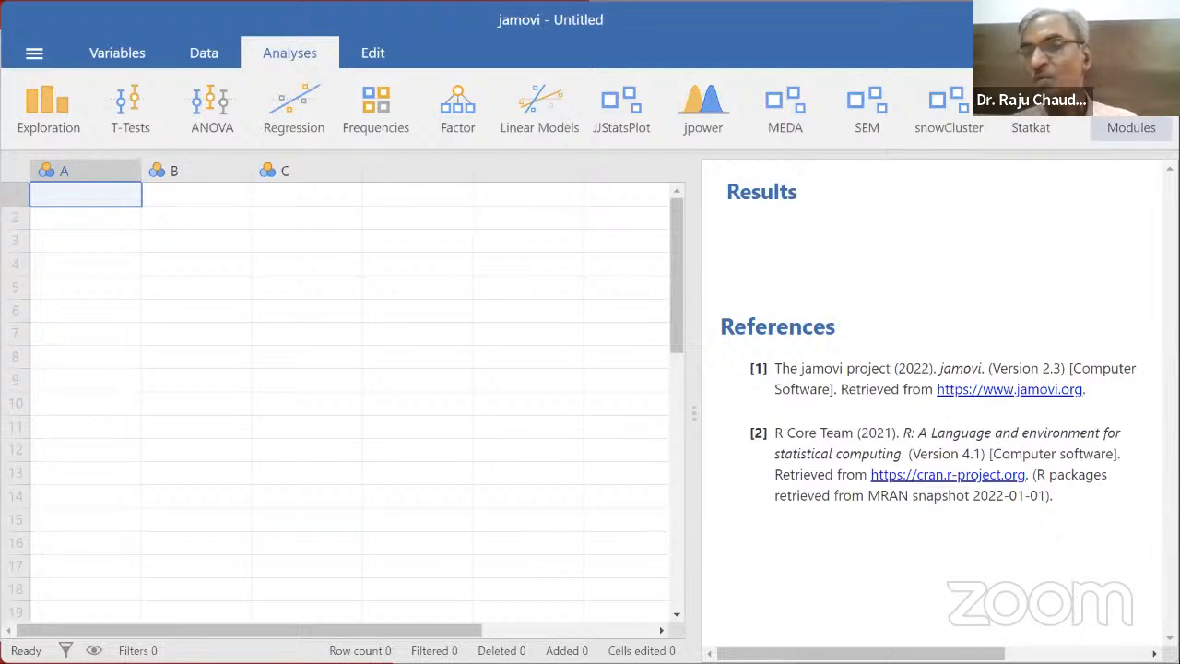
# Step: Open the application settings, try interface zoom levels of 150% and 110%, and restore 120%
pyautogui.click(1154, 52)
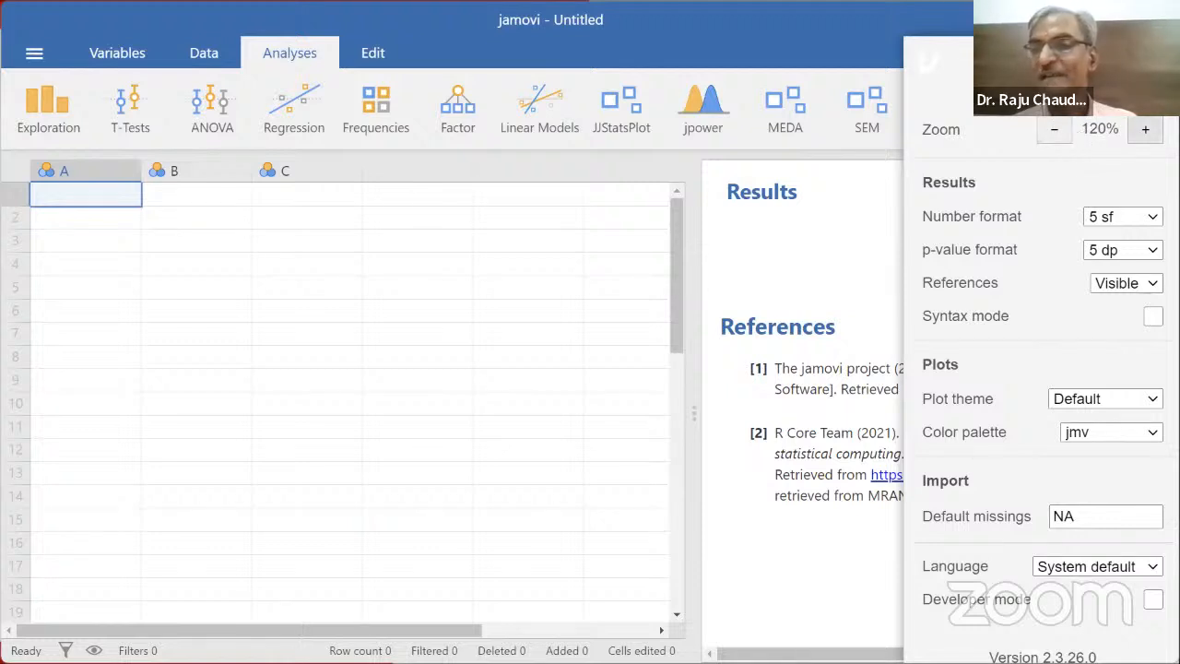
pyautogui.click(1145, 129)
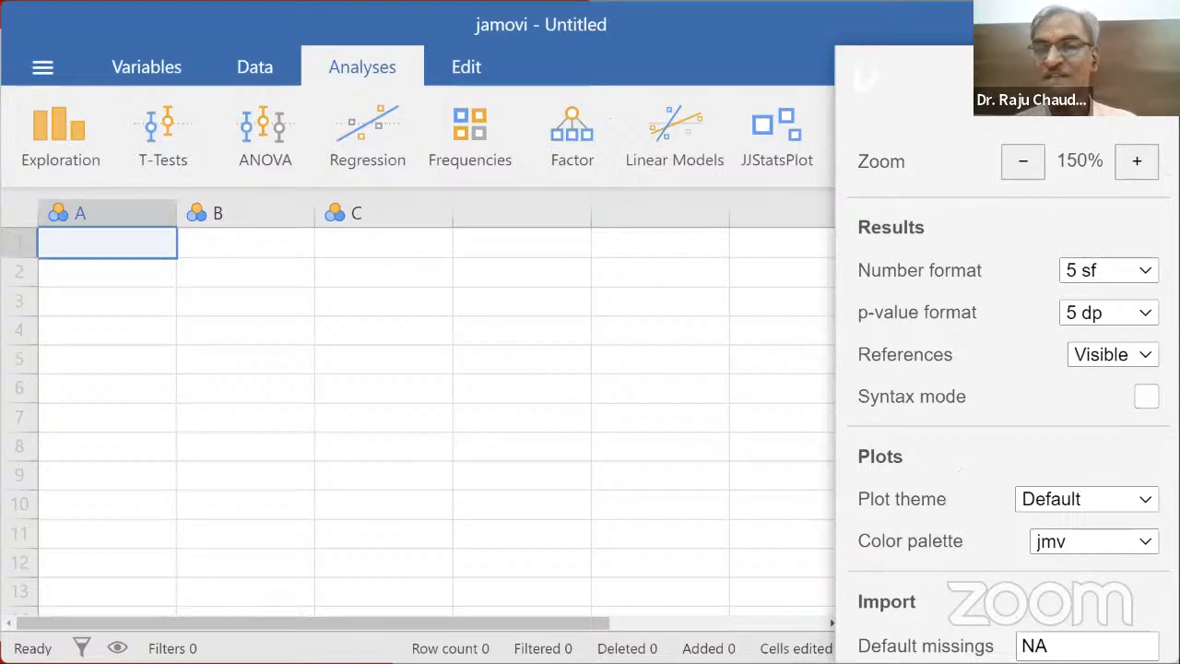
pyautogui.click(1020, 163)
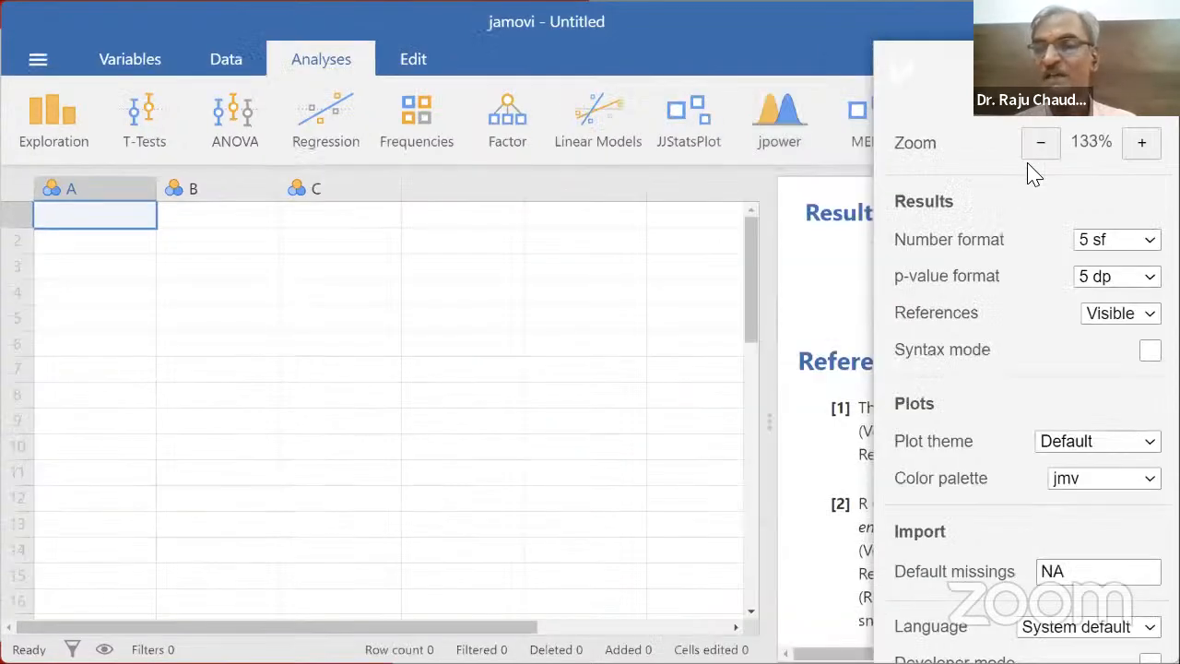
pyautogui.click(1042, 149)
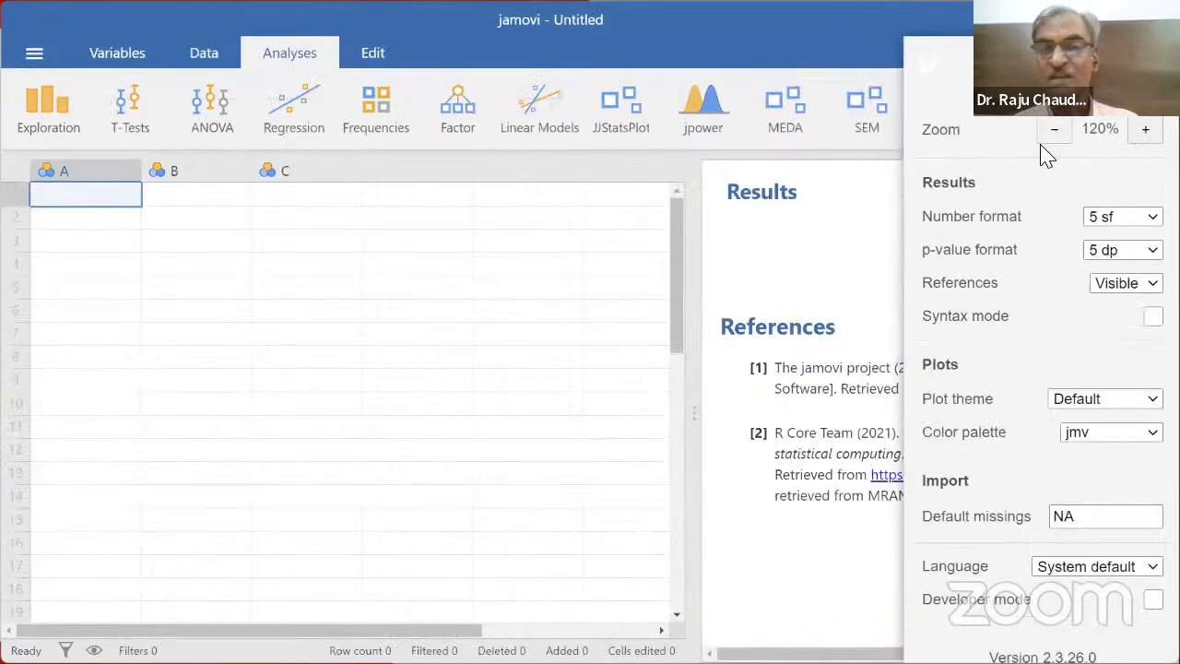
pyautogui.click(1050, 140)
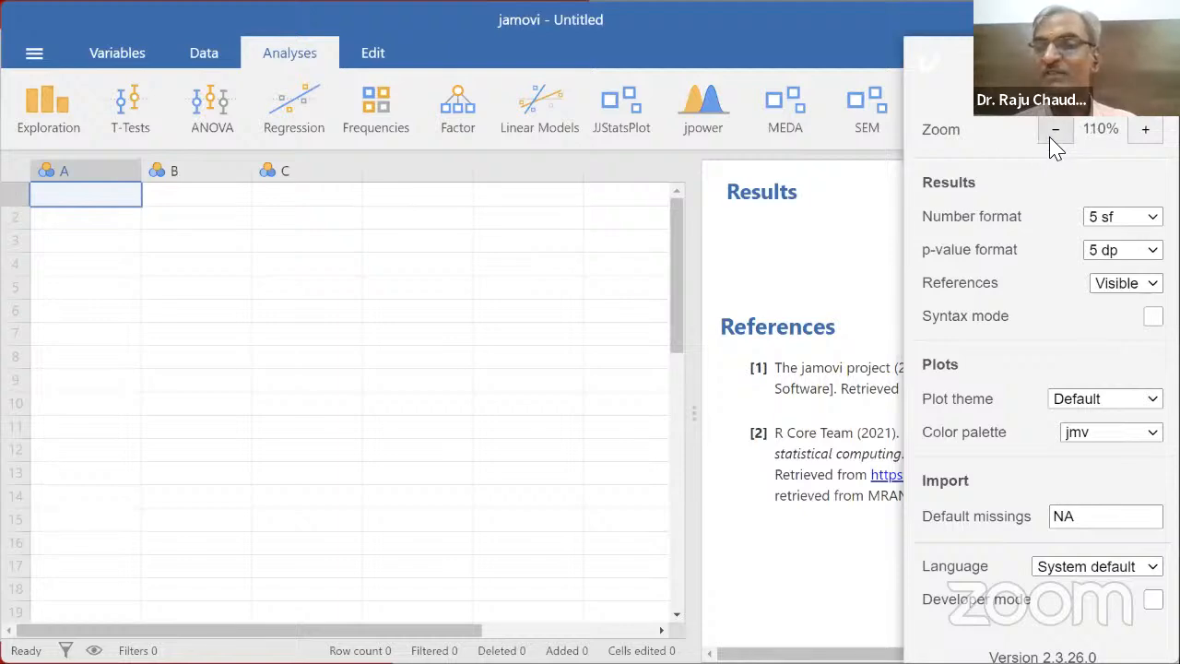
pyautogui.click(1050, 140)
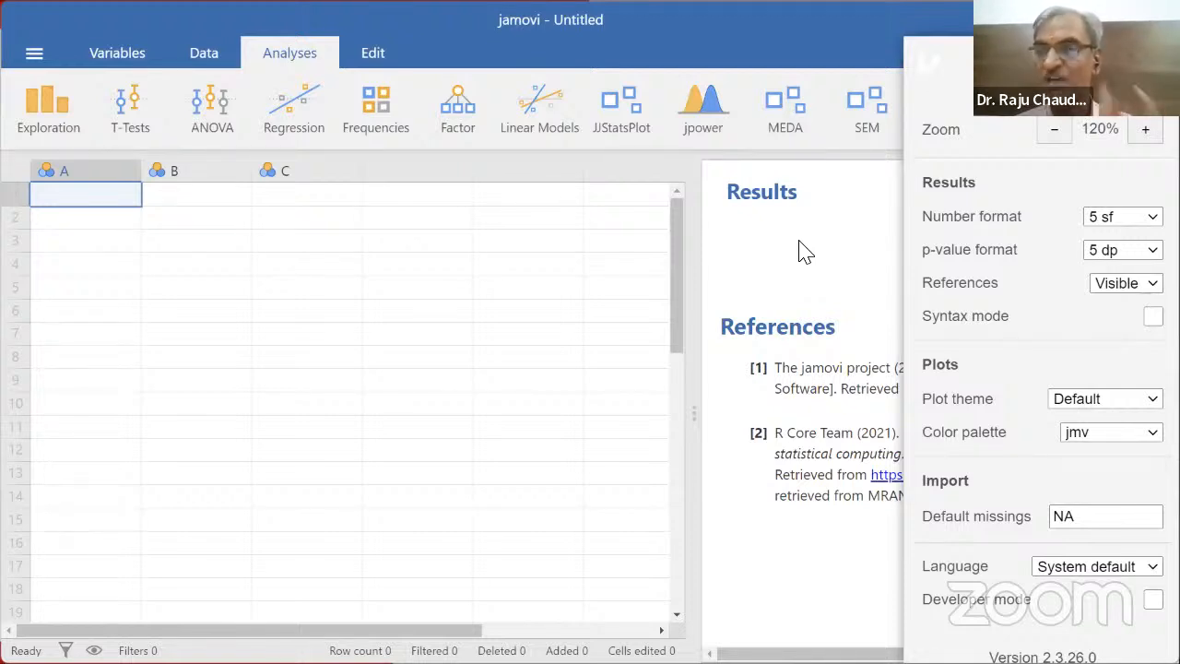
# Step: Review the number format, p-value format and References choices in the Results settings without changing them
pyautogui.click(1121, 219)
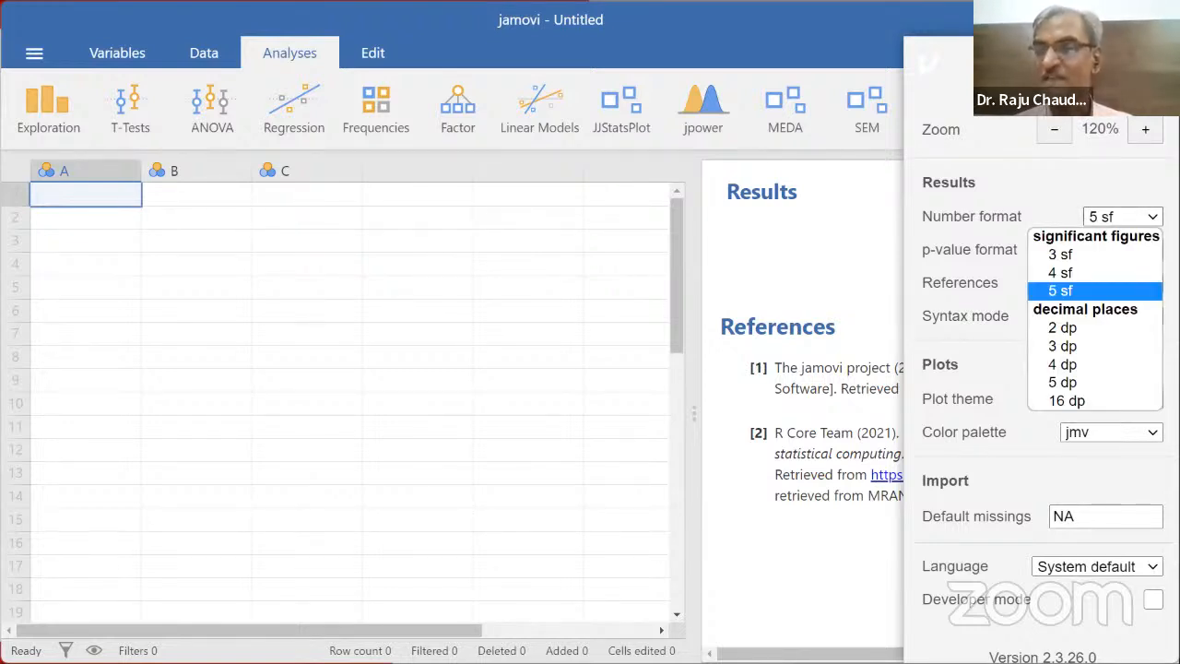
pyautogui.click(1117, 220)
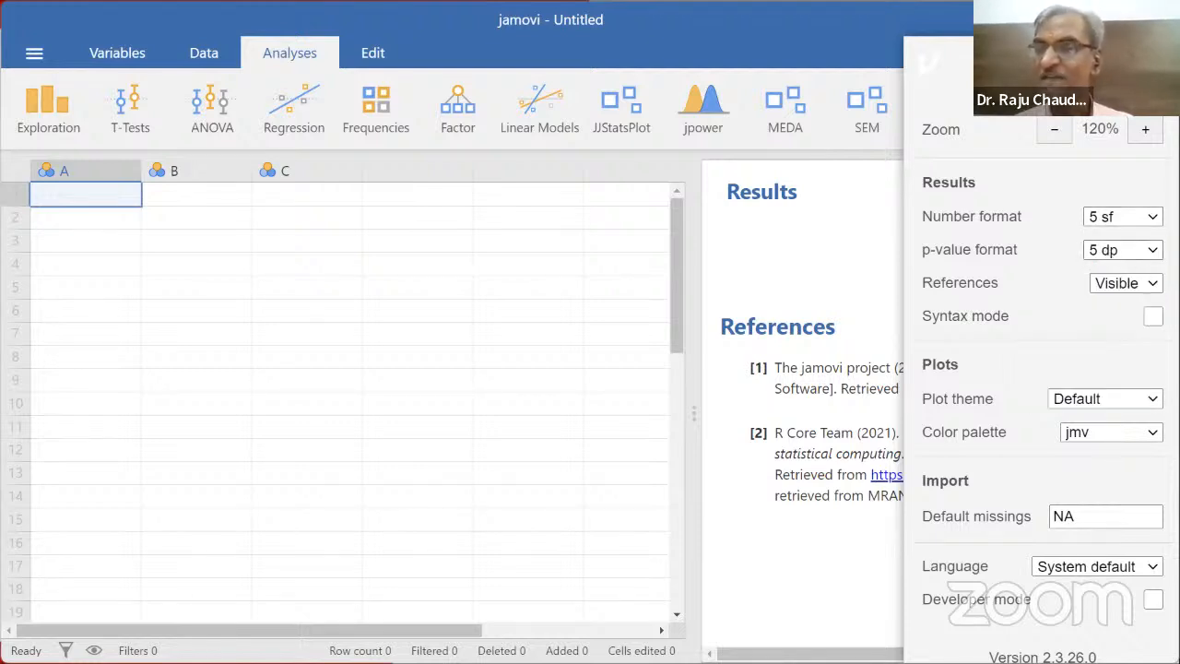
pyautogui.click(1122, 250)
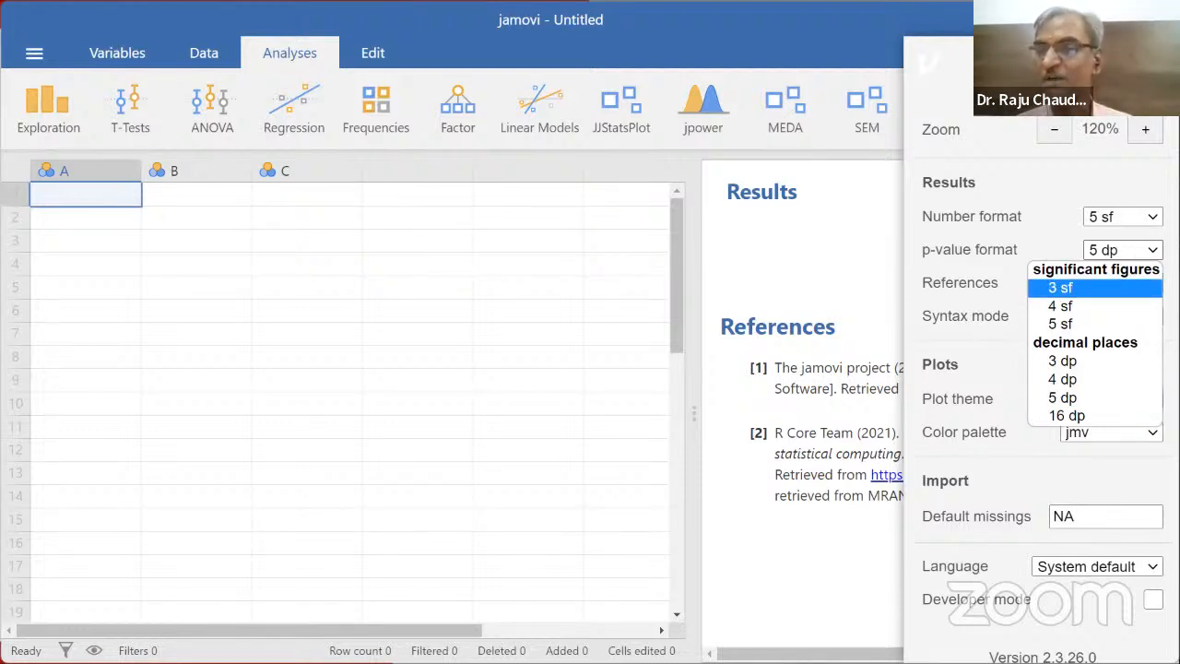
pyautogui.click(950, 291)
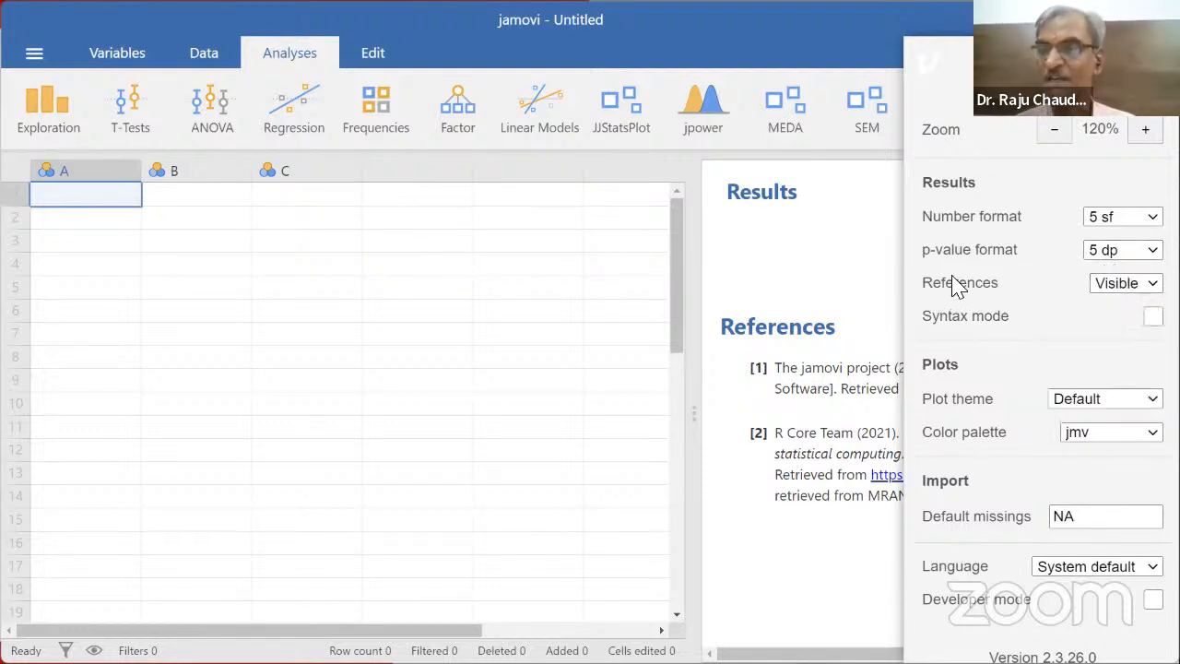
pyautogui.click(1130, 283)
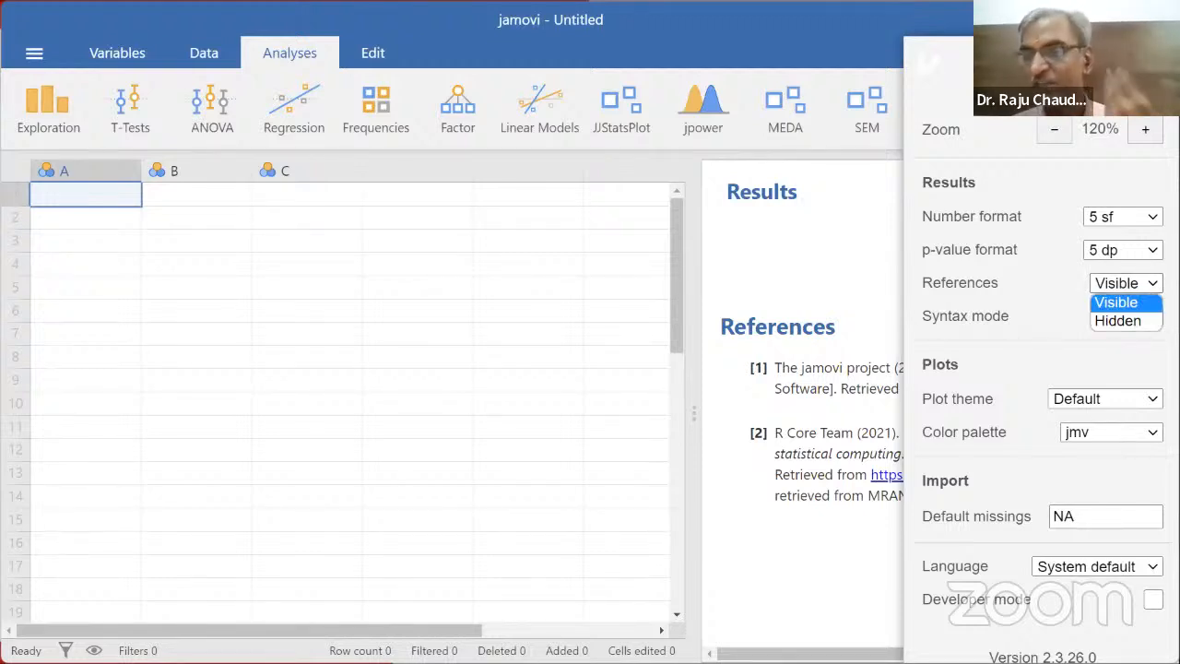
pyautogui.click(953, 340)
# Step: Try Syntax mode in the application settings, switch it back off, and close the settings
pyautogui.click(948, 330)
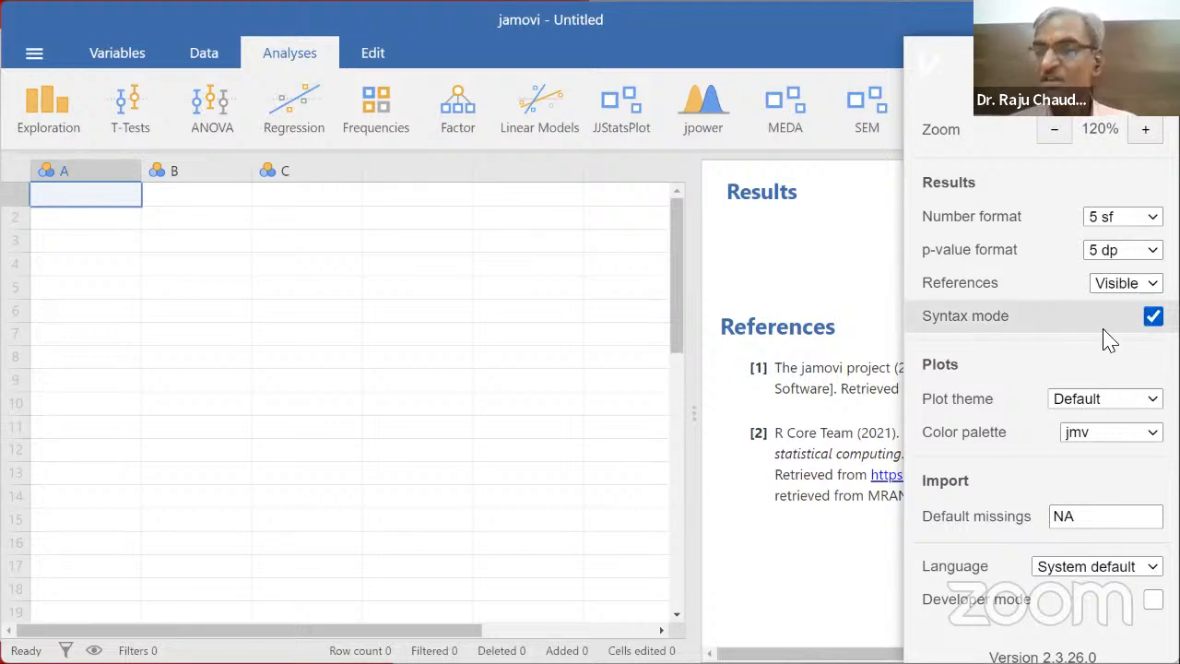
pyautogui.click(1043, 327)
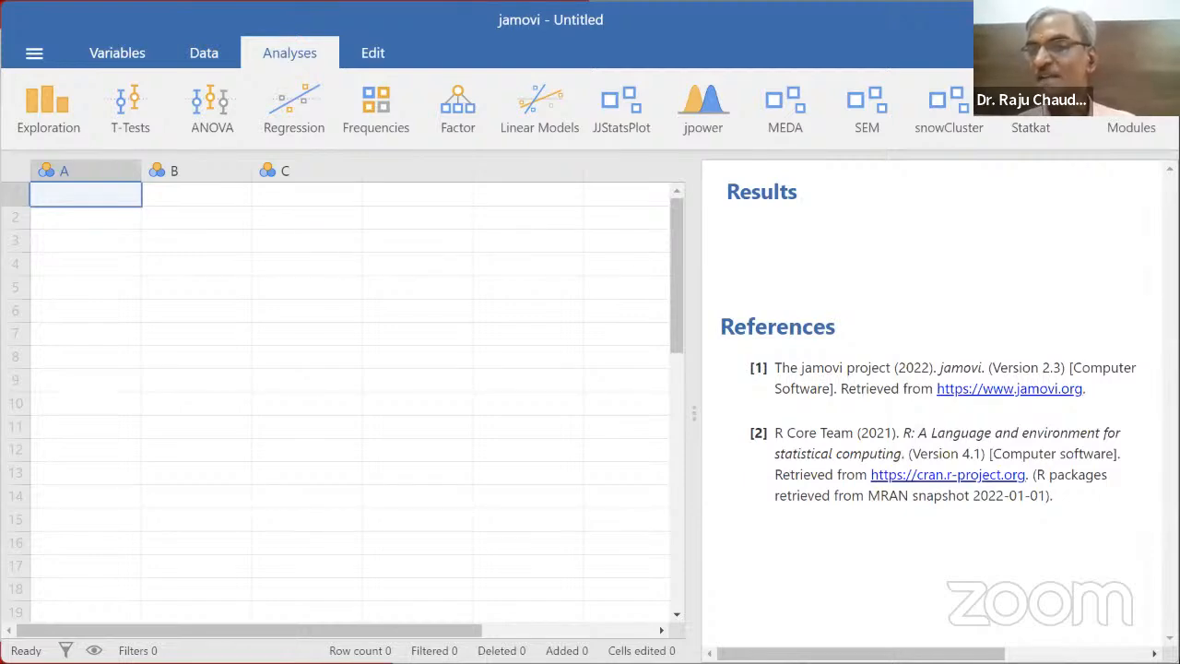
pyautogui.moveTo(694, 413)
pyautogui.mouseDown()
pyautogui.moveTo(9, 413)
pyautogui.moveTo(698, 413)
pyautogui.mouseUp()
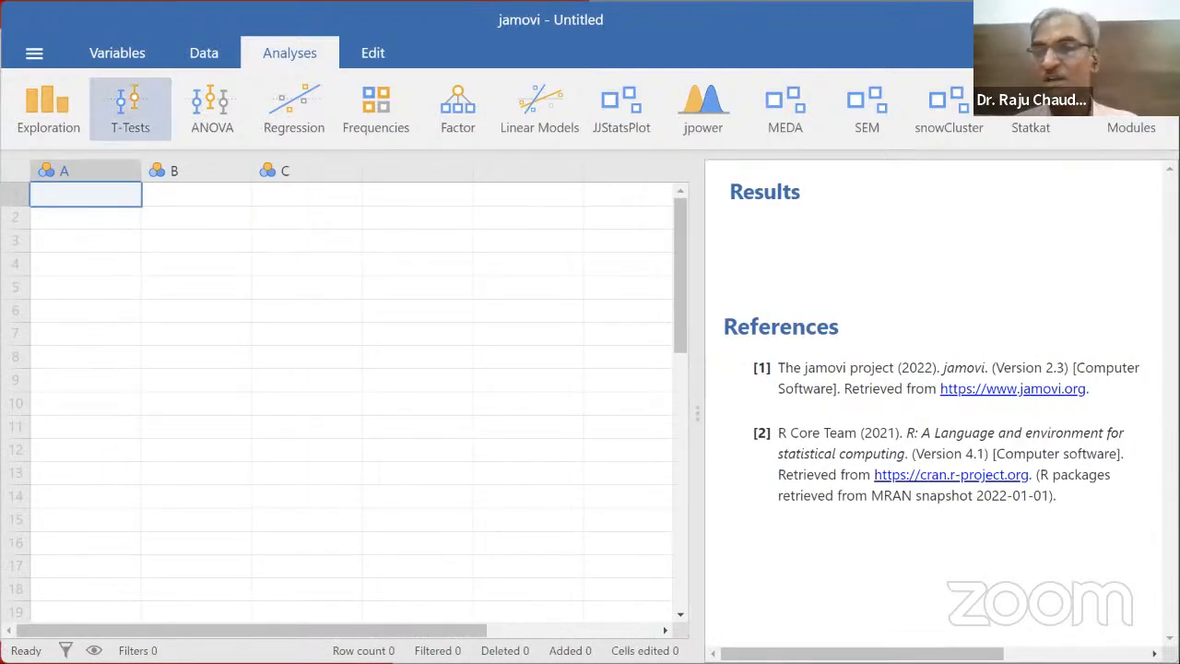
# Step: Switch to the slides, advance to the Menu slide, return to jamovi, and create a new blank data set
pyautogui.hotkey('alt', 'Tab')
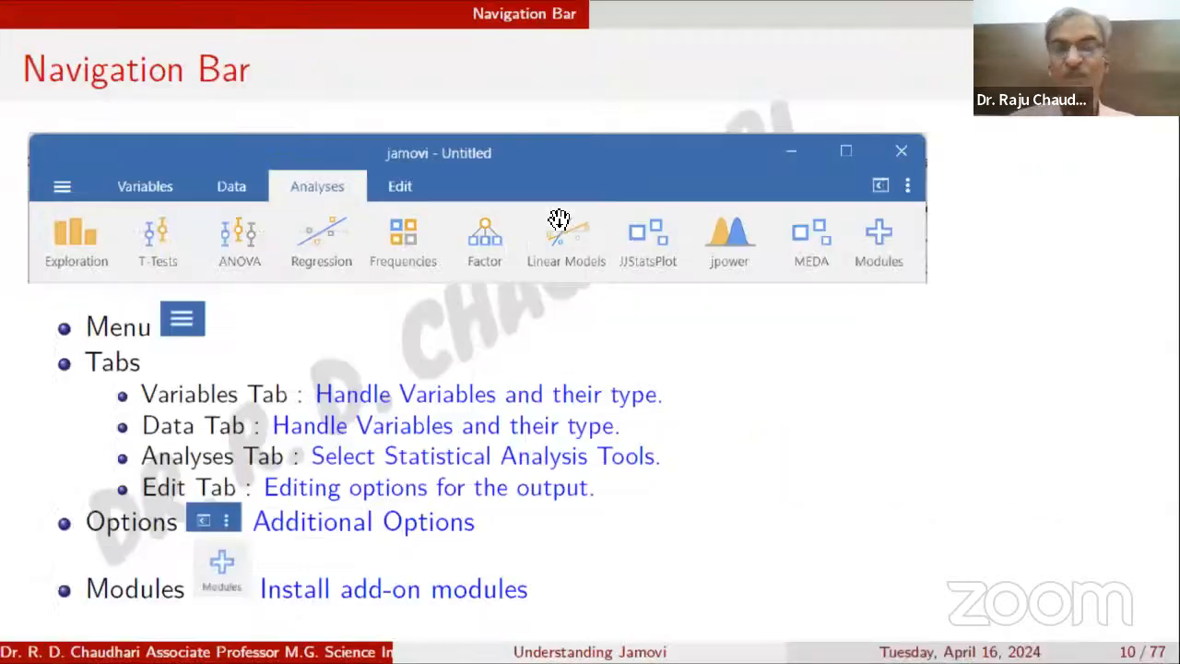
pyautogui.press('pagedown')
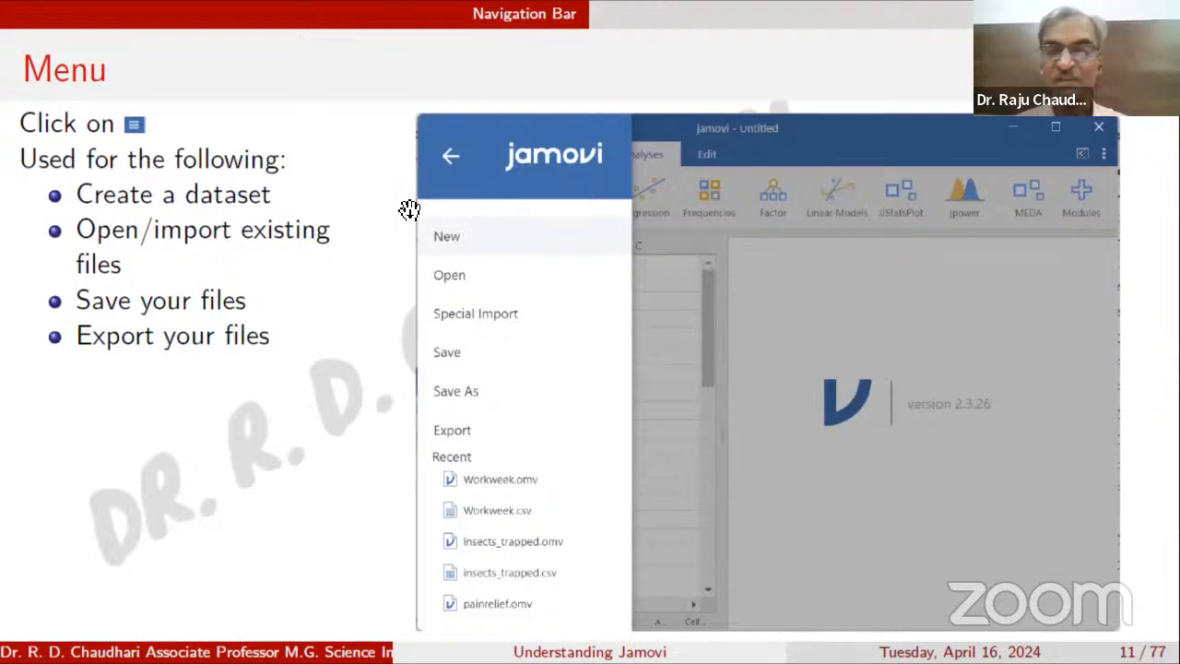
pyautogui.hotkey('alt', 'Tab')
pyautogui.click(35, 54)
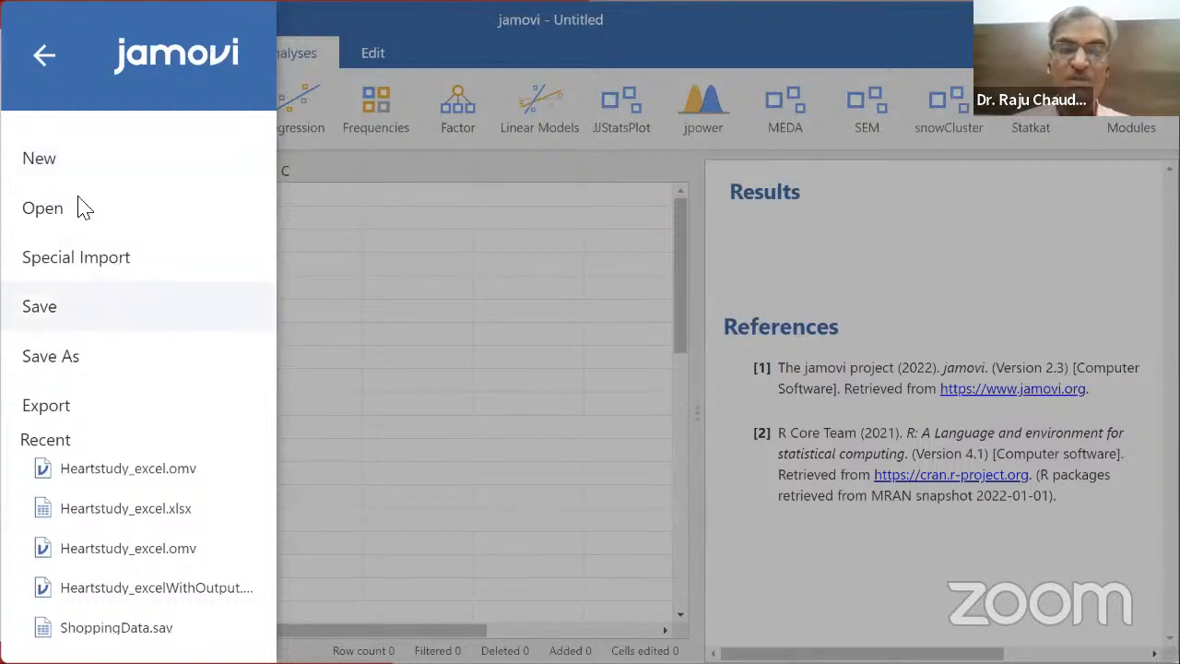
pyautogui.click(42, 159)
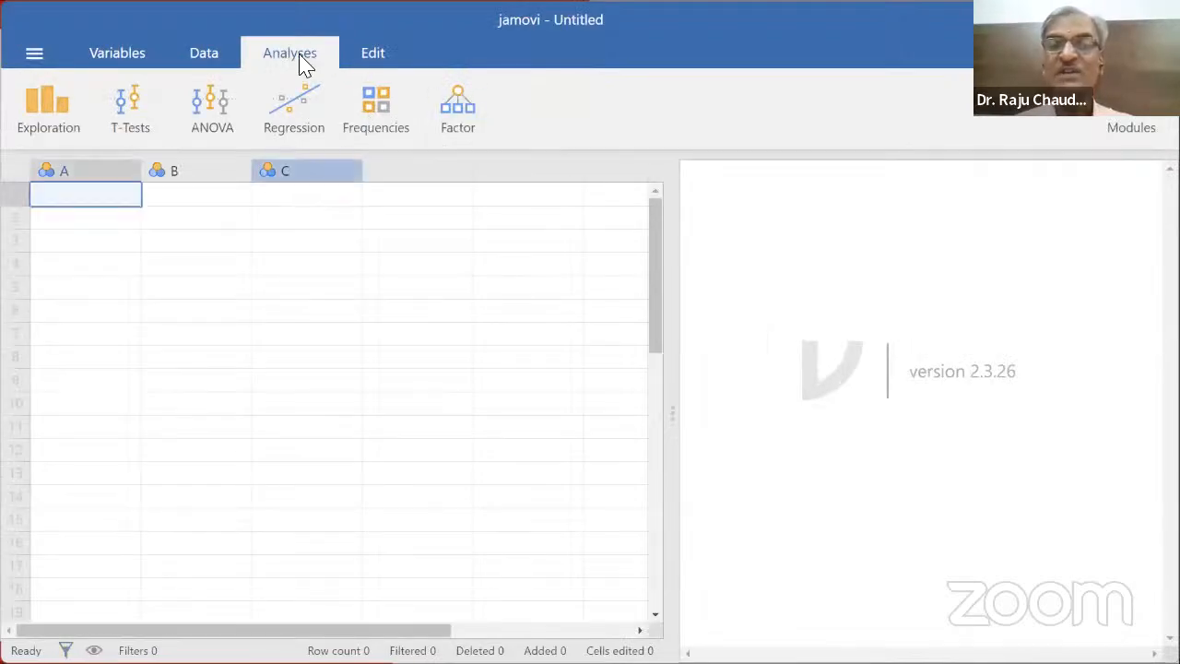
# Step: Browse this PC for a data file to open, look through the Data Sets folder, and cancel without opening anything
pyautogui.click(37, 55)
pyautogui.click(51, 205)
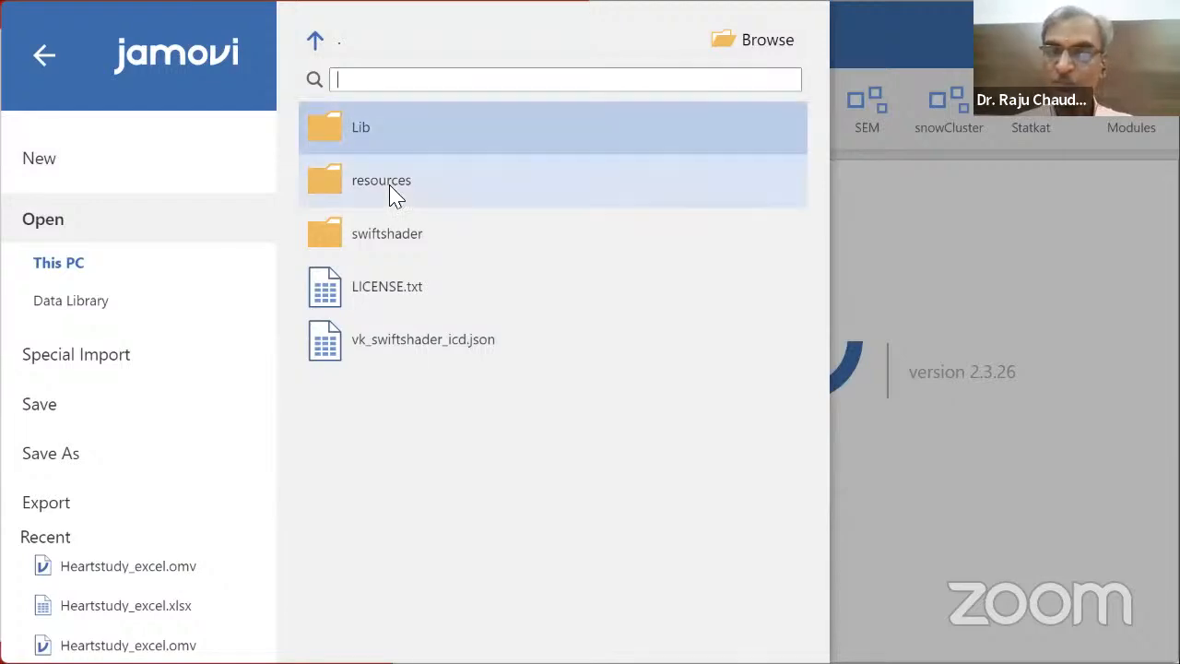
pyautogui.click(783, 43)
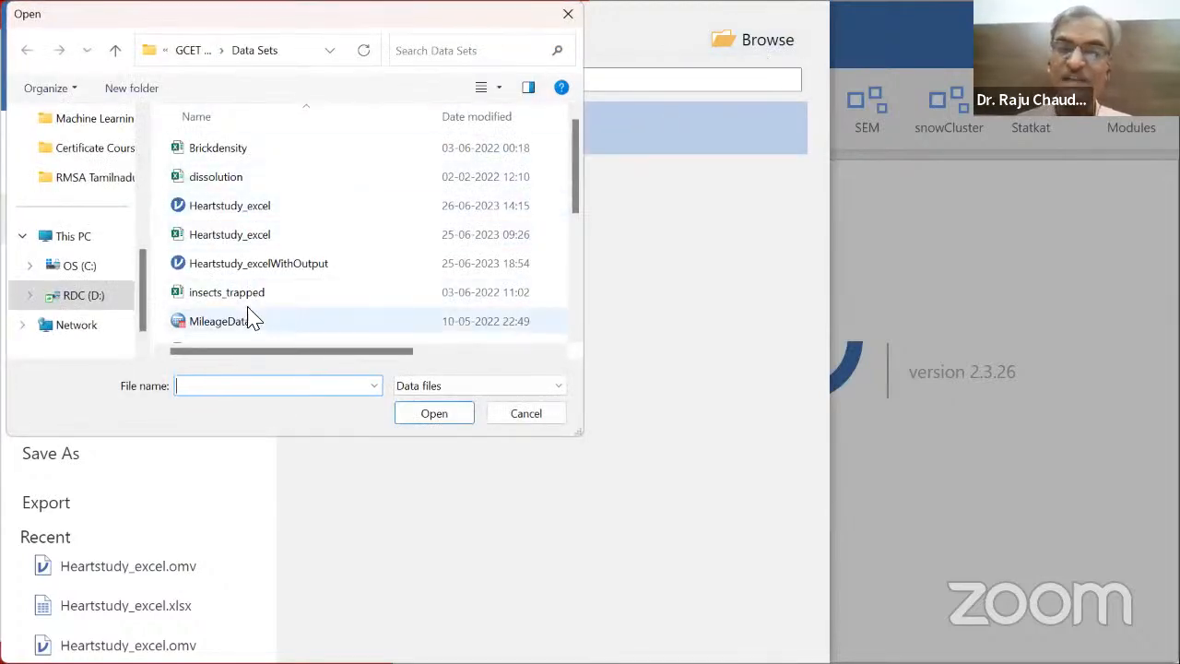
pyautogui.click(524, 413)
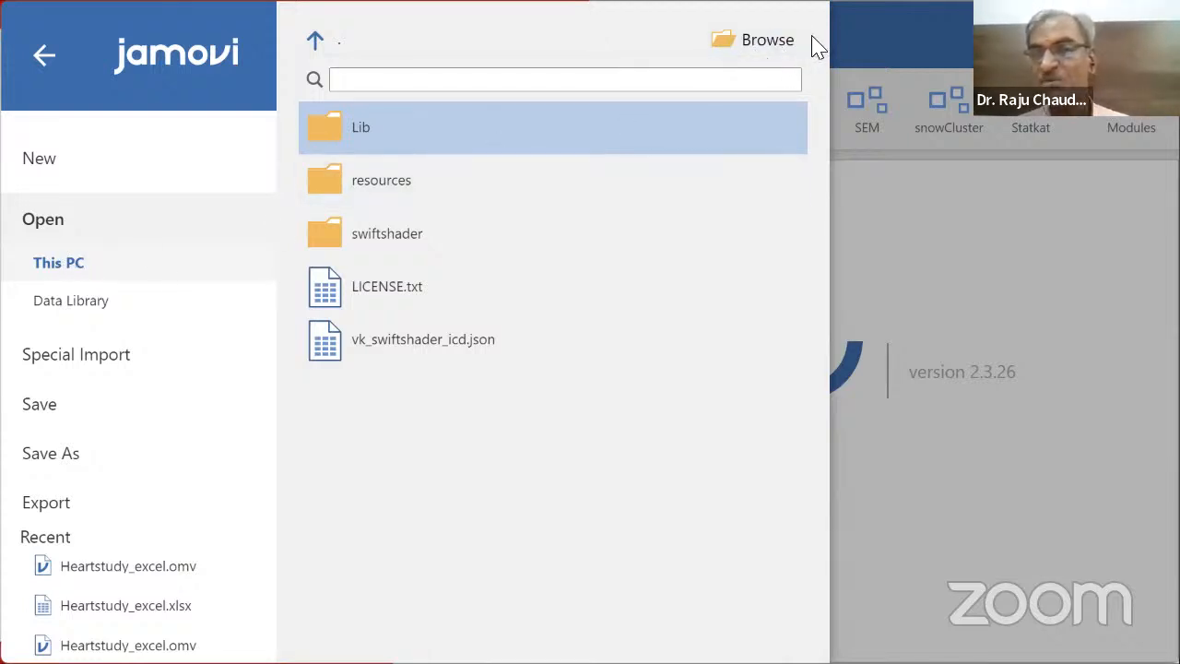
# Step: Examine the example data sets in the Data Library's SEM and Multivariate Analysis folders, and return to the library's top level
pyautogui.click(93, 308)
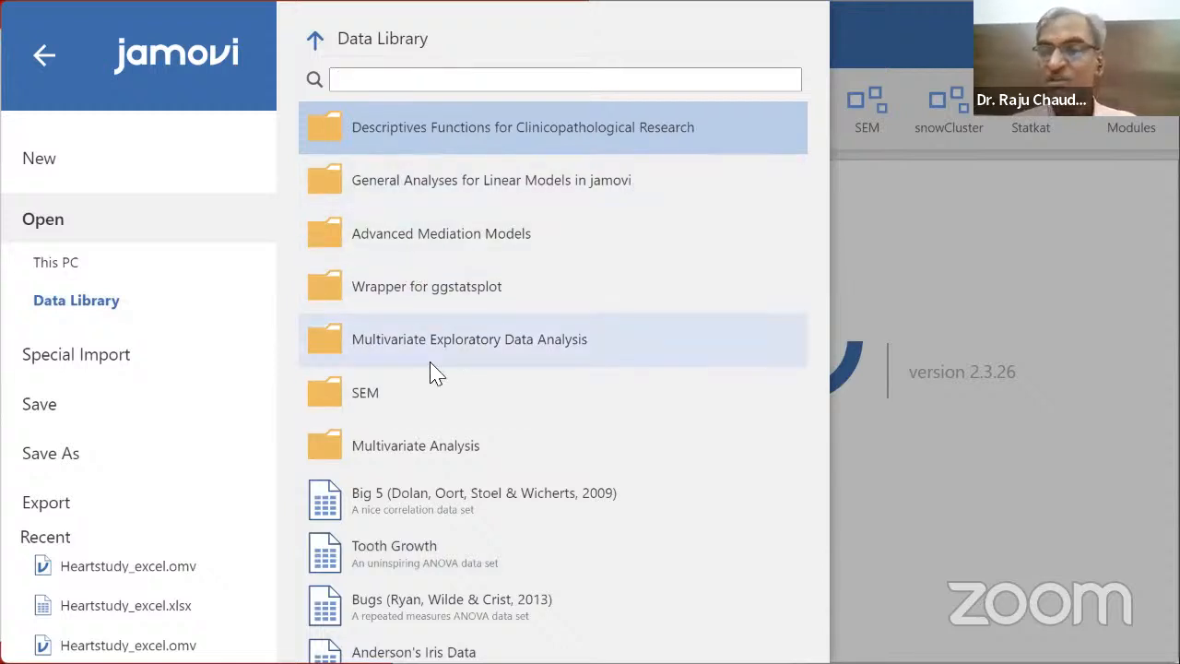
pyautogui.click(380, 397)
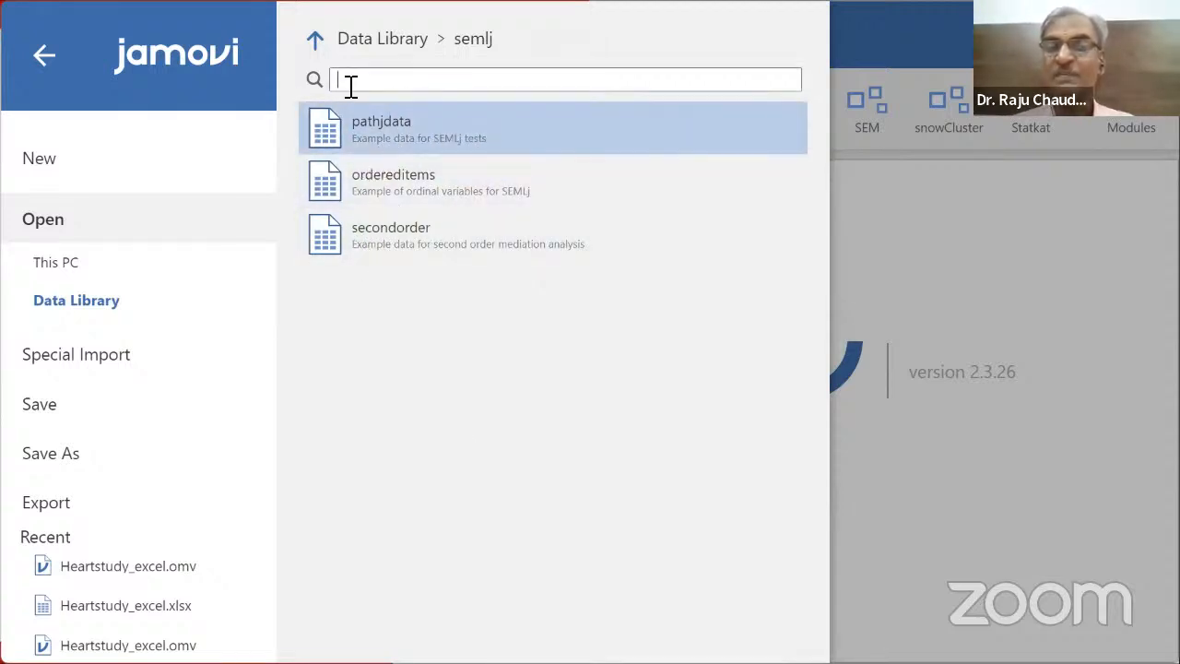
pyautogui.click(315, 40)
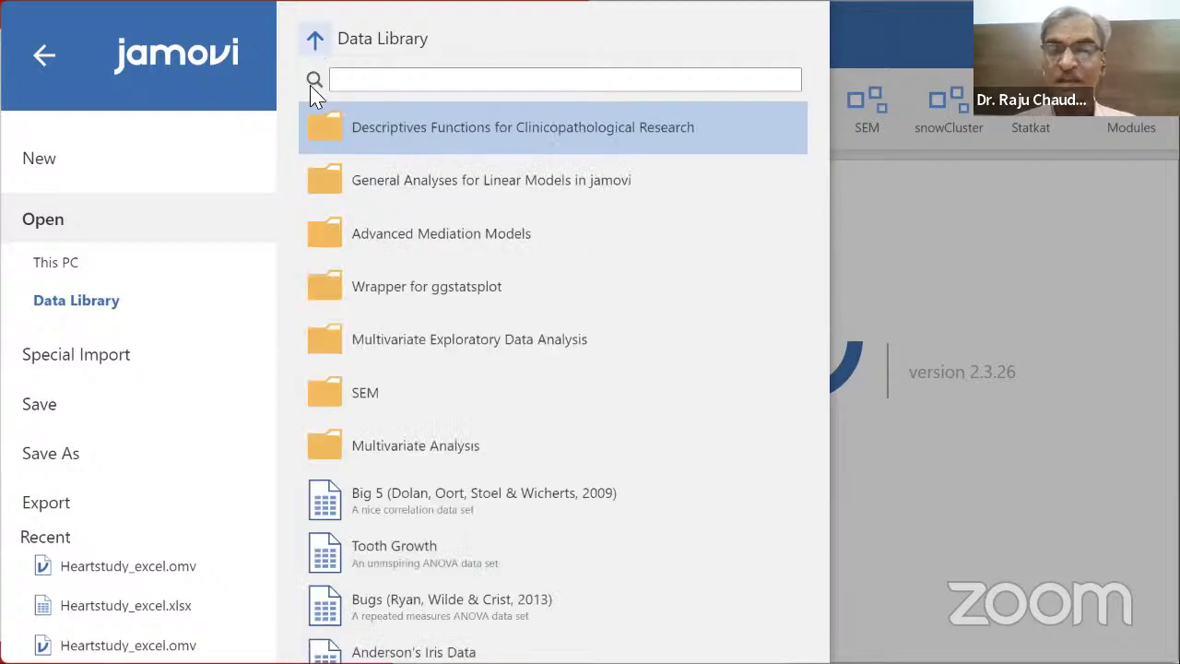
pyautogui.click(420, 450)
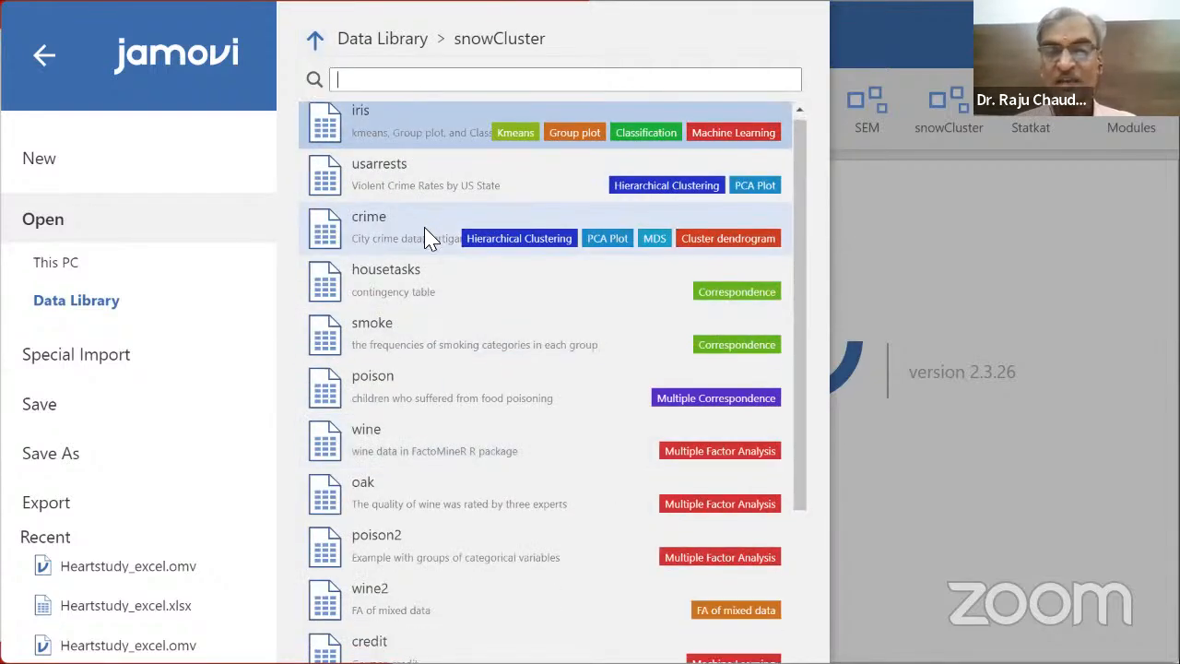
pyautogui.scroll(-5, 419, 305)
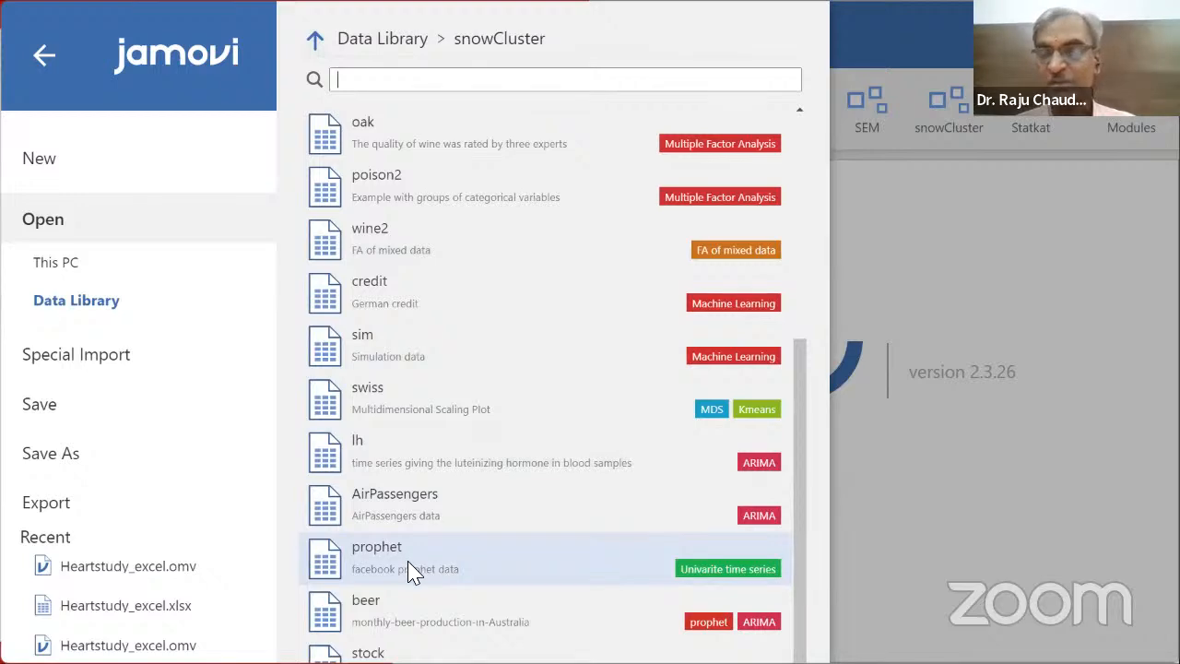
pyautogui.scroll(6, 412, 498)
pyautogui.scroll(-1, 591, 377)
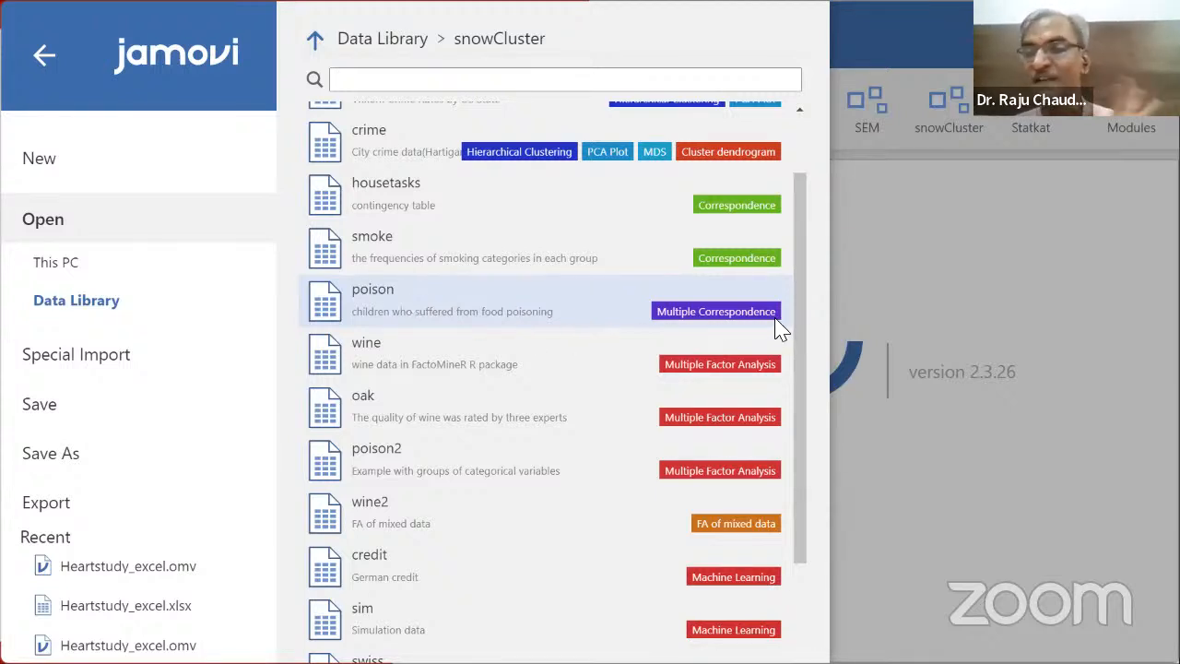
pyautogui.scroll(2, 738, 267)
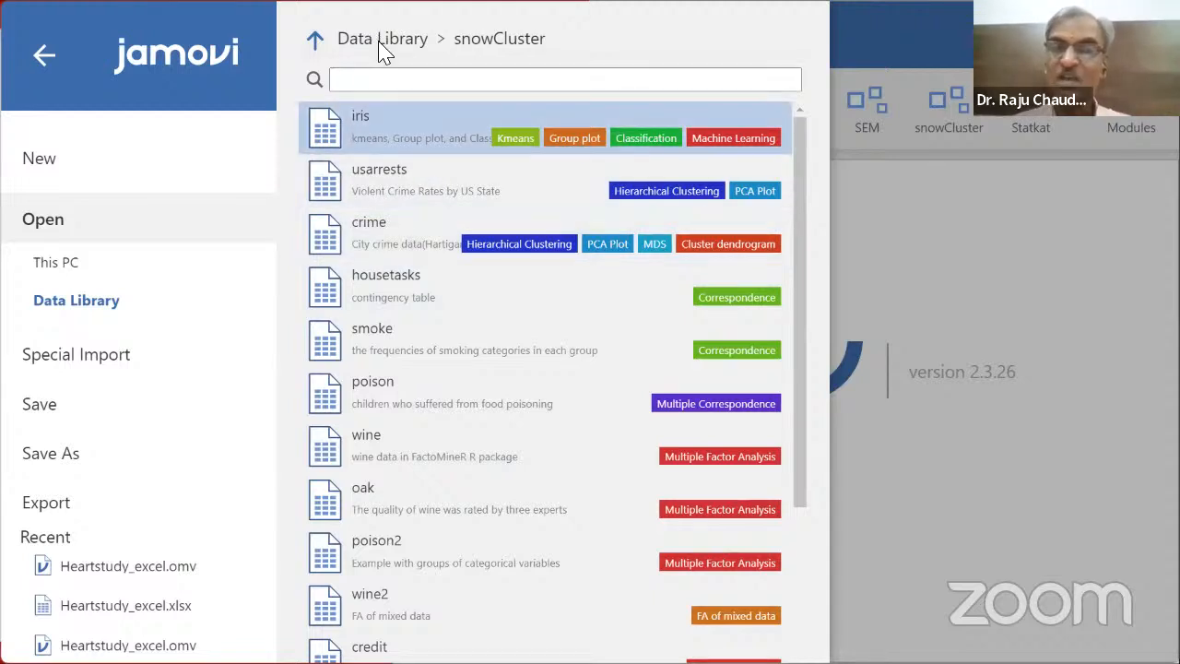
pyautogui.click(315, 39)
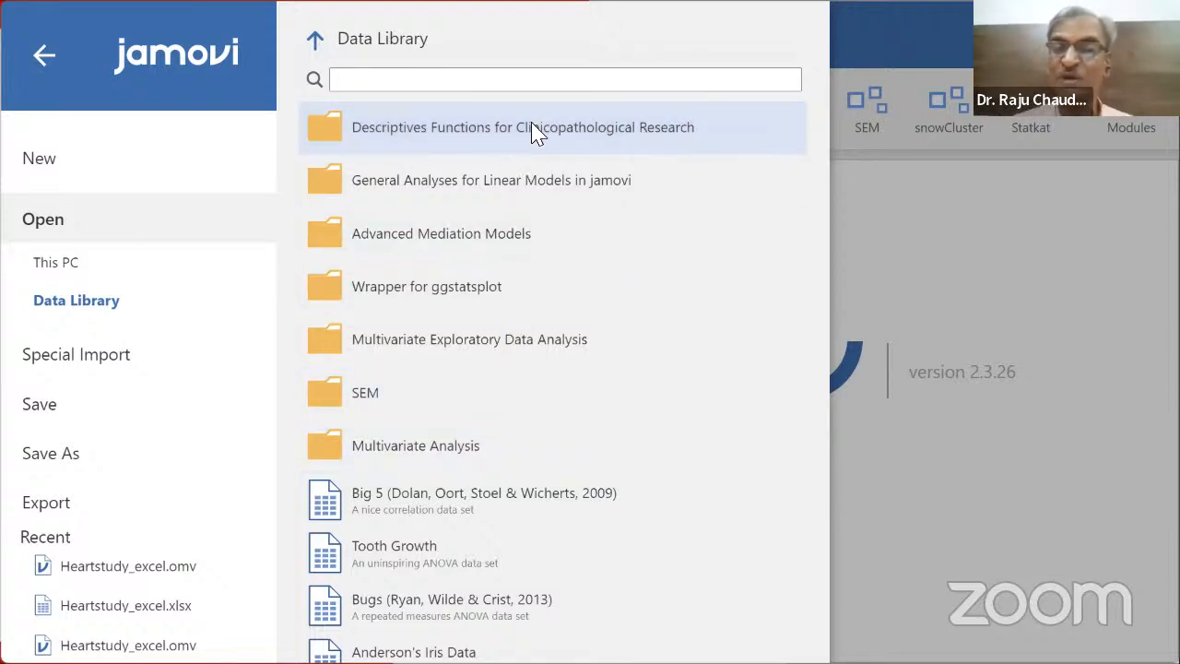
# Step: Check the Data Library's Descriptives Functions and Multivariate Exploratory Data Analysis folders, revisit Multivariate Analysis, and return to the blank data set
pyautogui.click(485, 143)
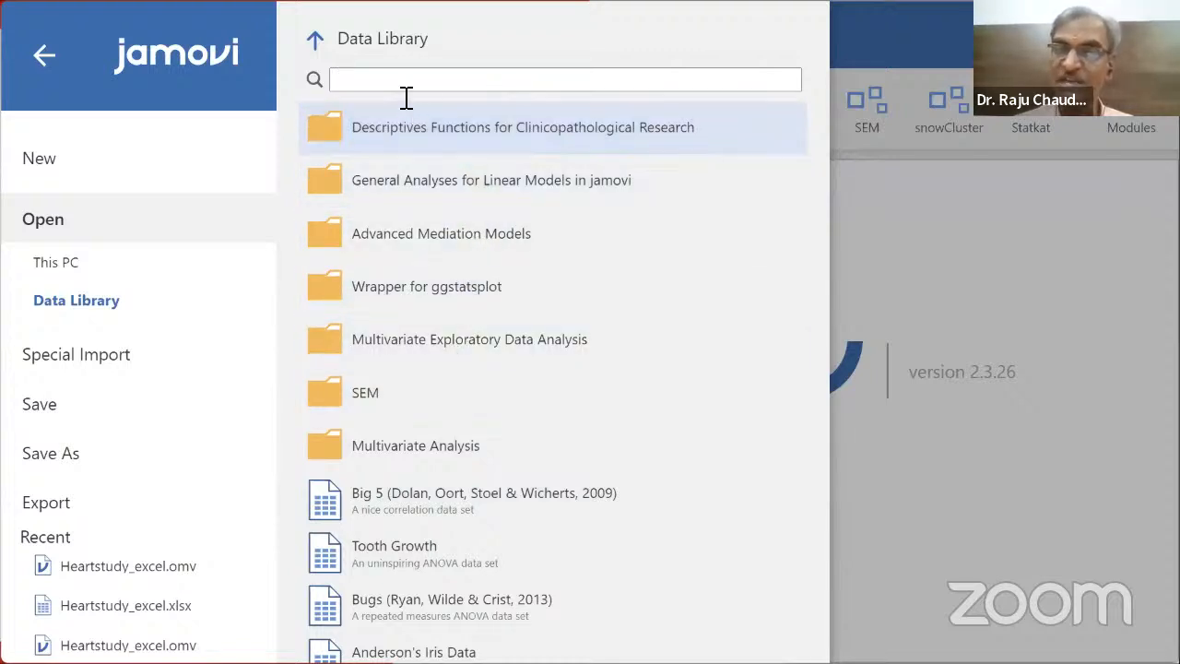
pyautogui.click(321, 45)
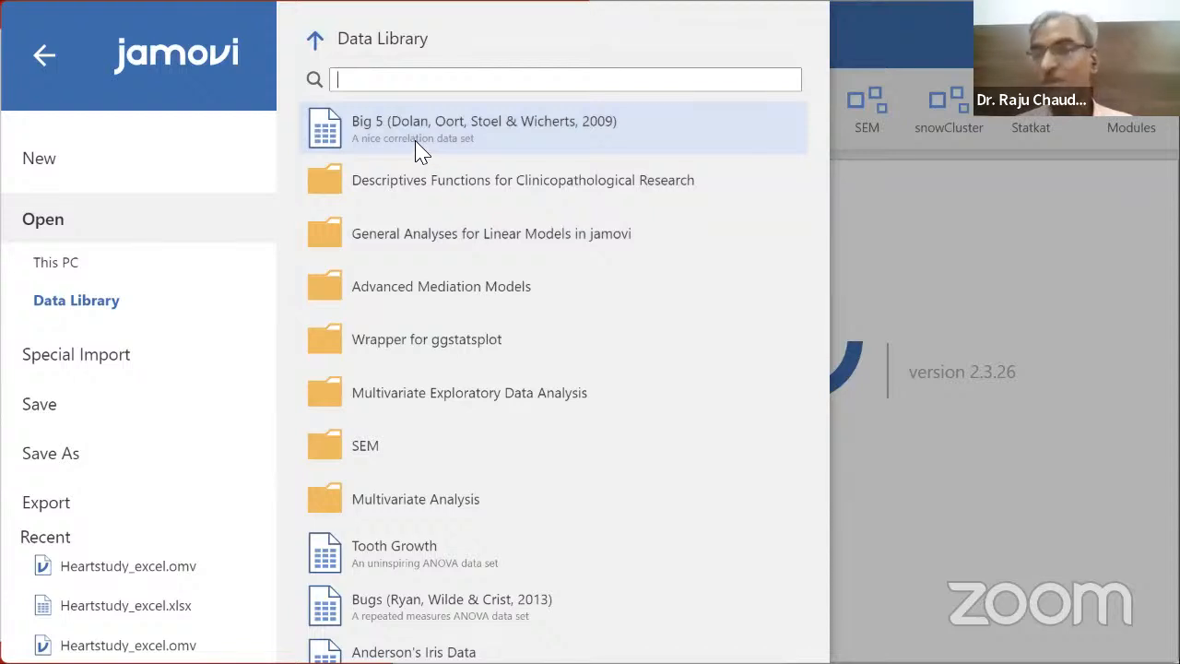
pyautogui.click(443, 396)
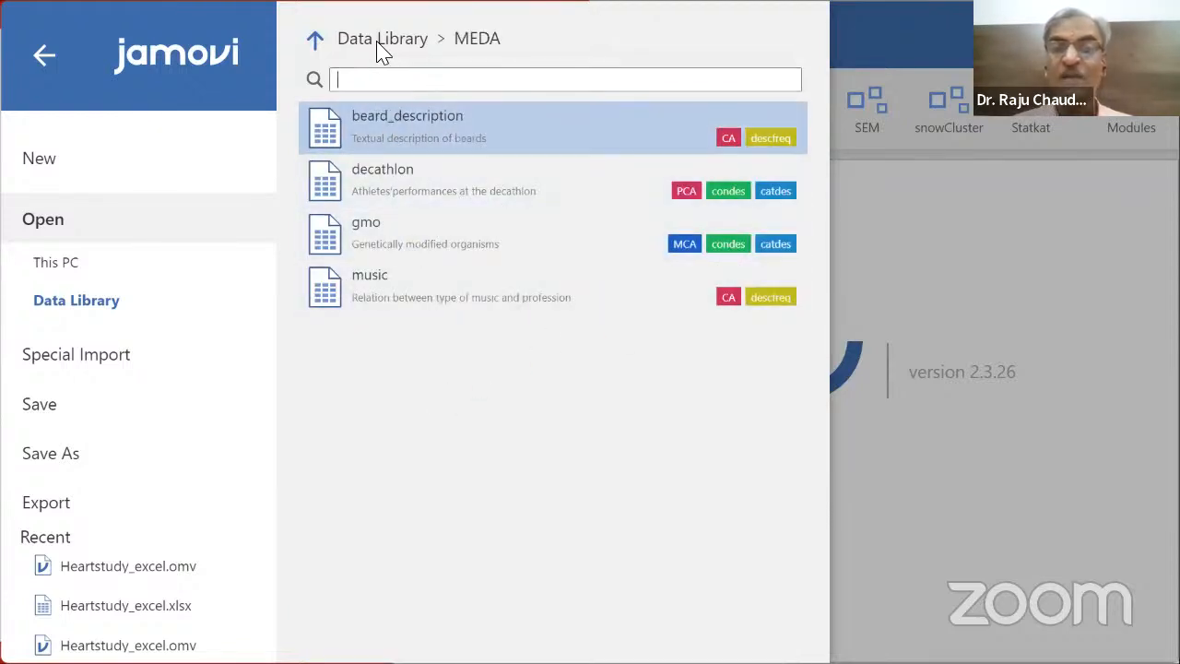
pyautogui.click(316, 41)
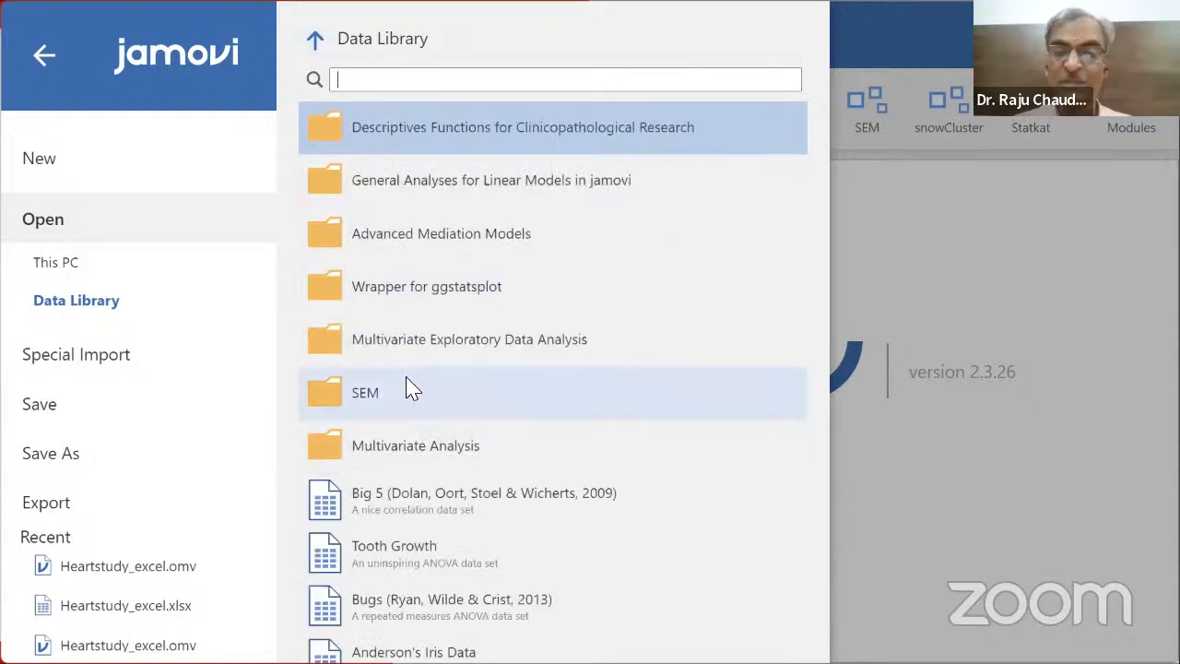
pyautogui.click(424, 446)
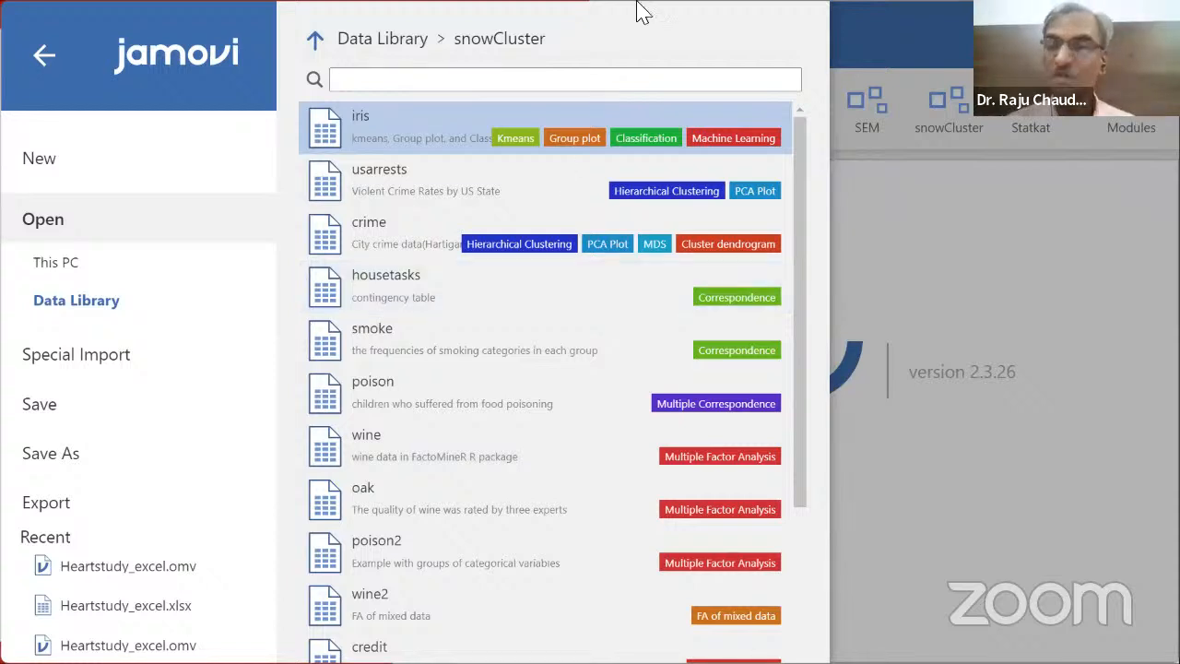
pyautogui.click(700, 162)
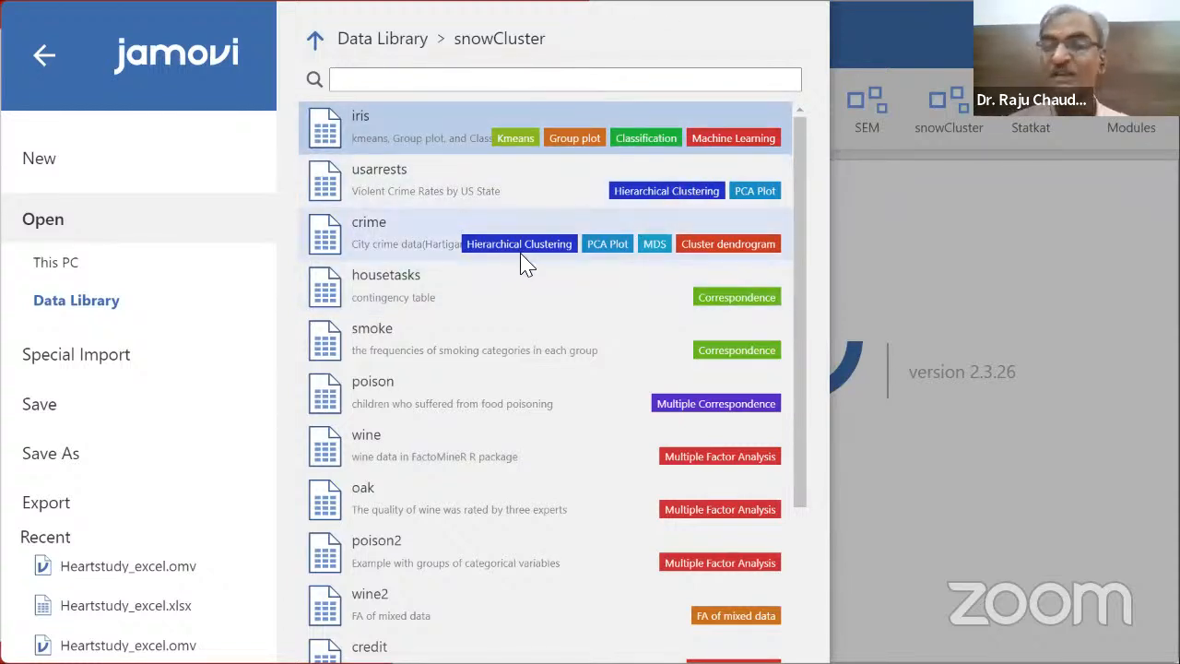
pyautogui.click(317, 41)
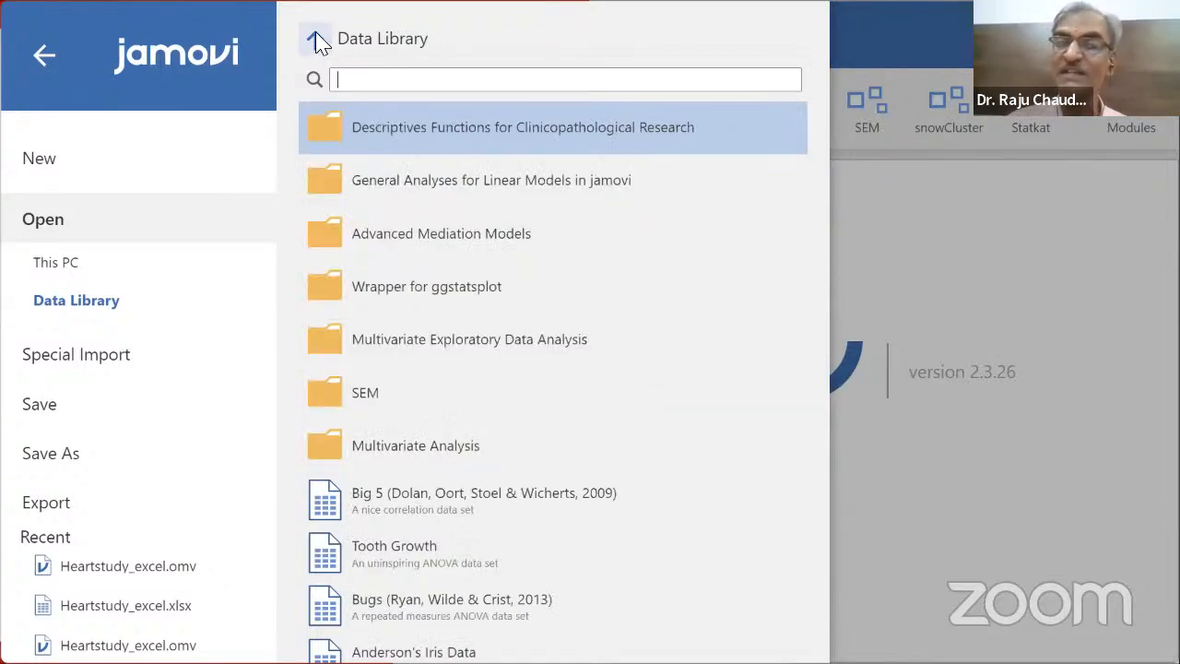
pyautogui.click(54, 55)
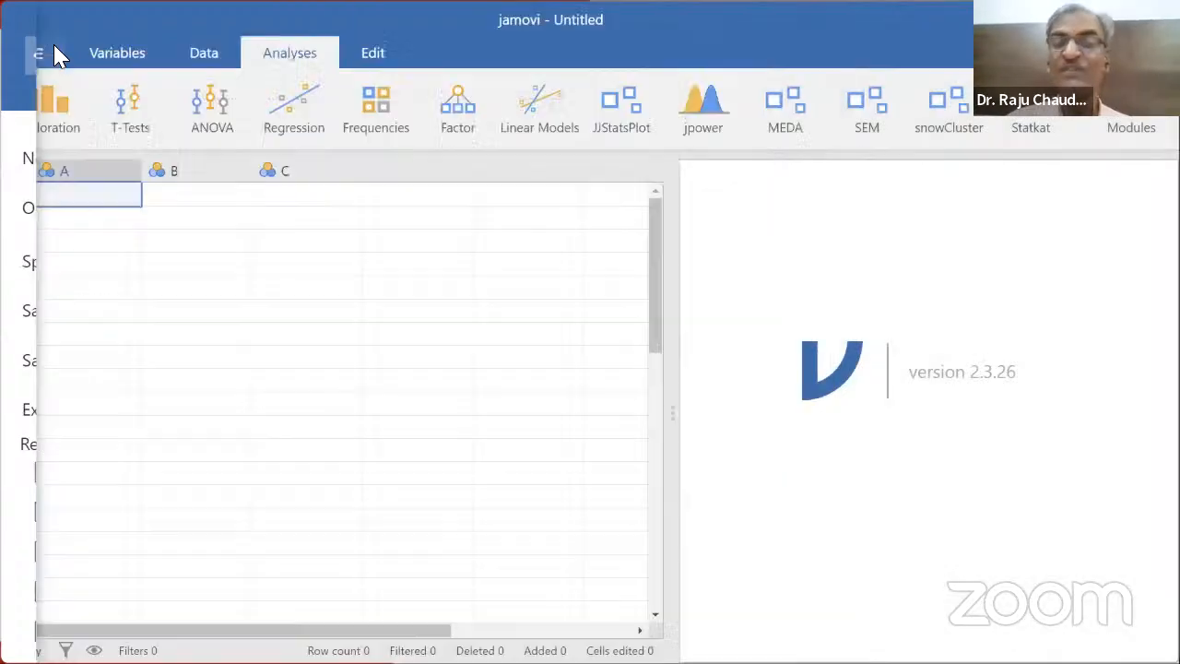
# Step: Open the export options for the untitled file and review the available formats, keeping PDF Document (.pdf)
pyautogui.click(41, 59)
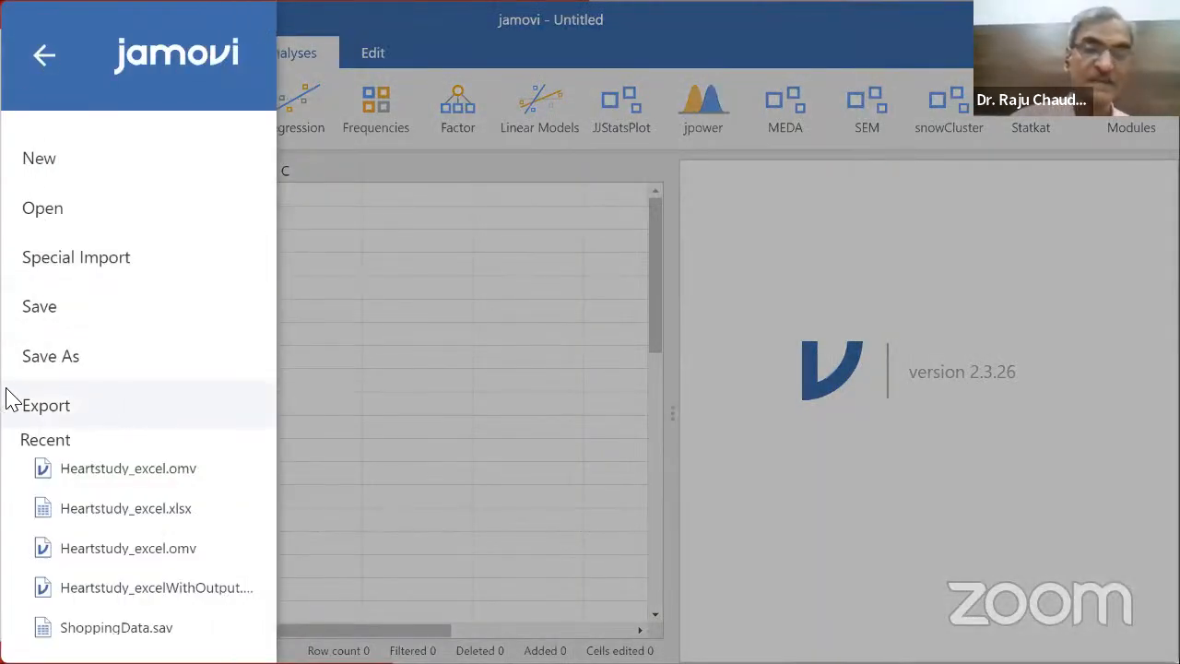
pyautogui.click(59, 409)
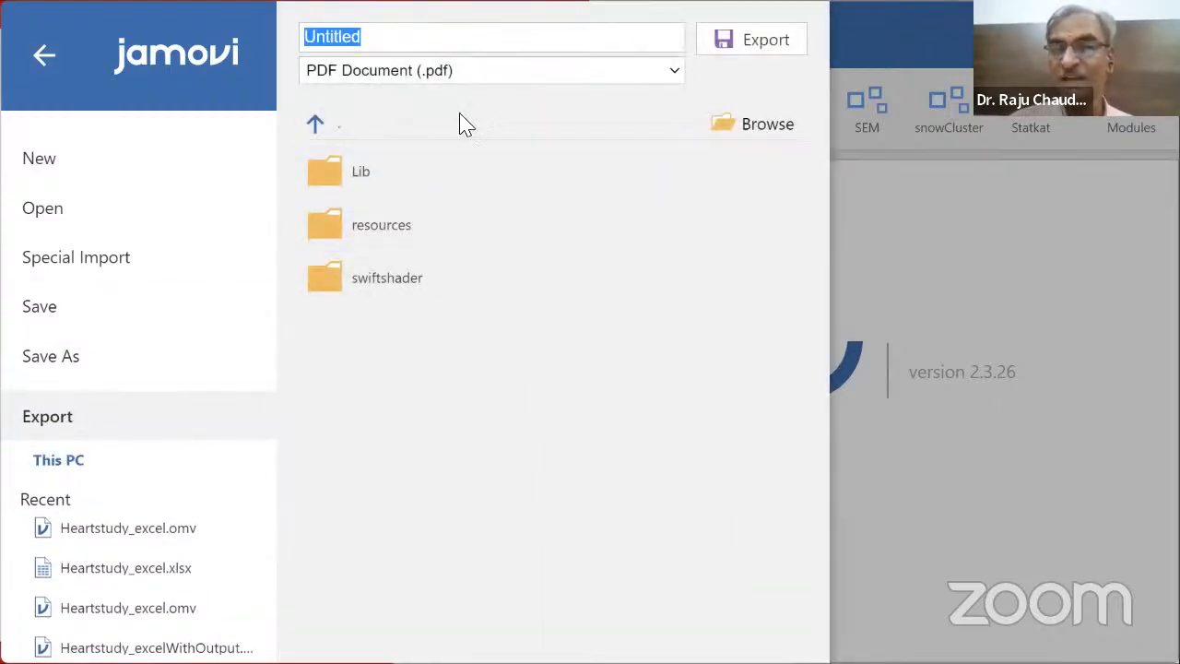
pyautogui.click(672, 79)
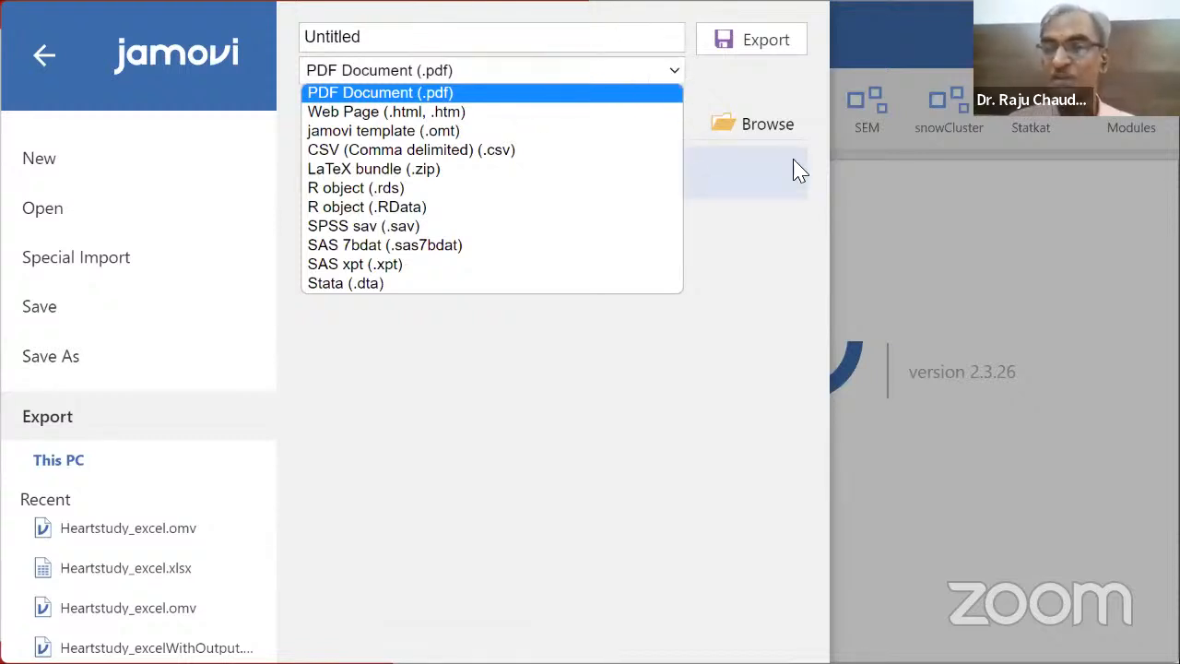
pyautogui.click(767, 95)
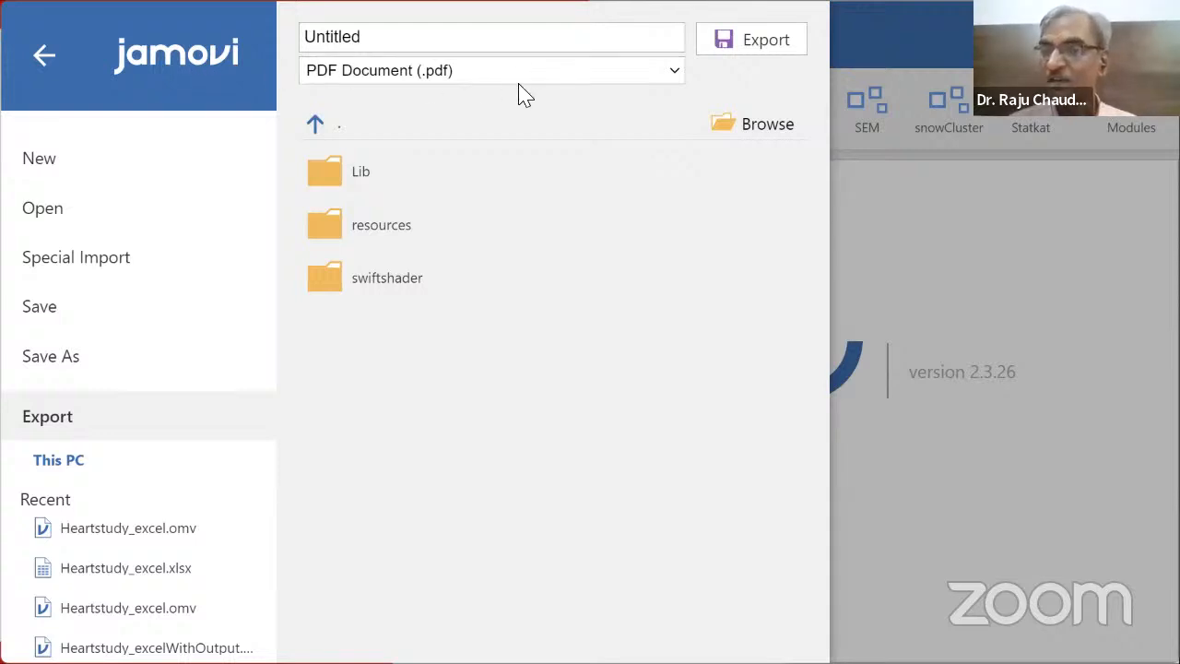
# Step: Review the export file formats for the untitled file again and return to the blank data set without exporting
pyautogui.click(673, 77)
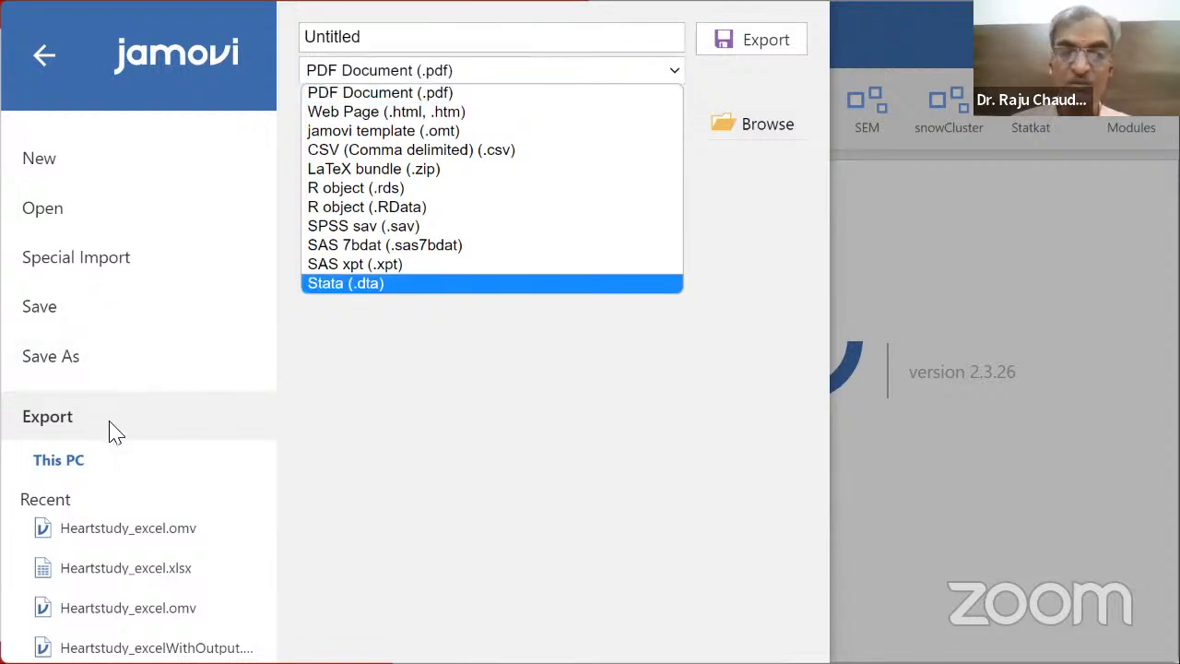
pyautogui.click(40, 64)
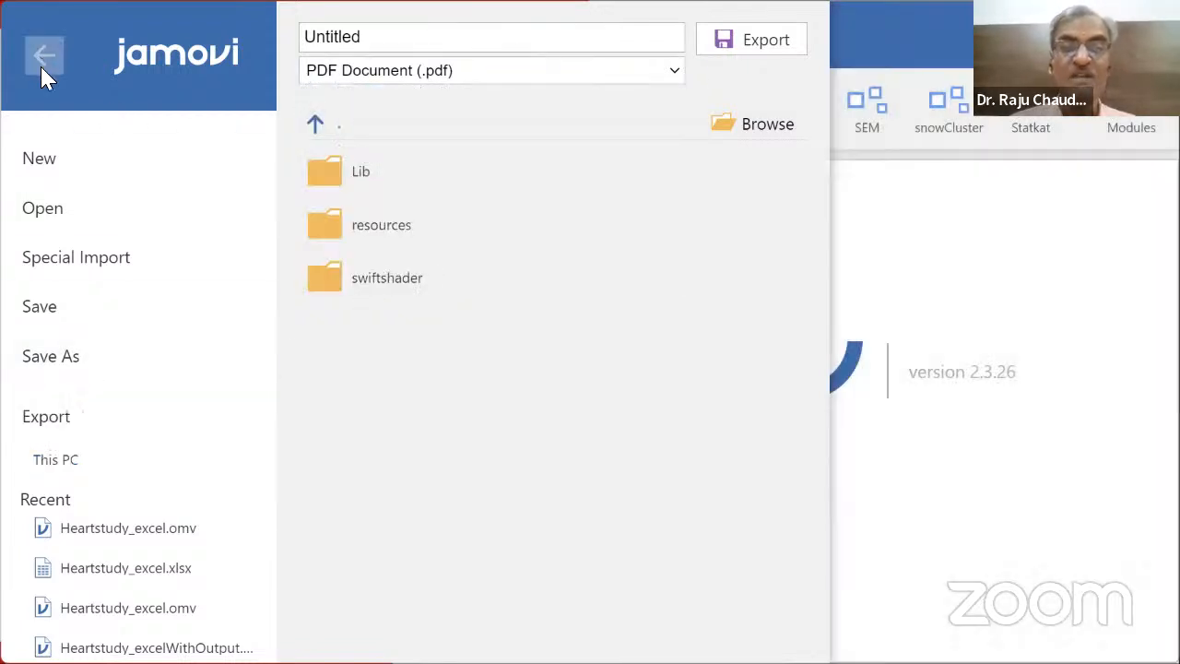
pyautogui.click(40, 64)
pyautogui.click(36, 46)
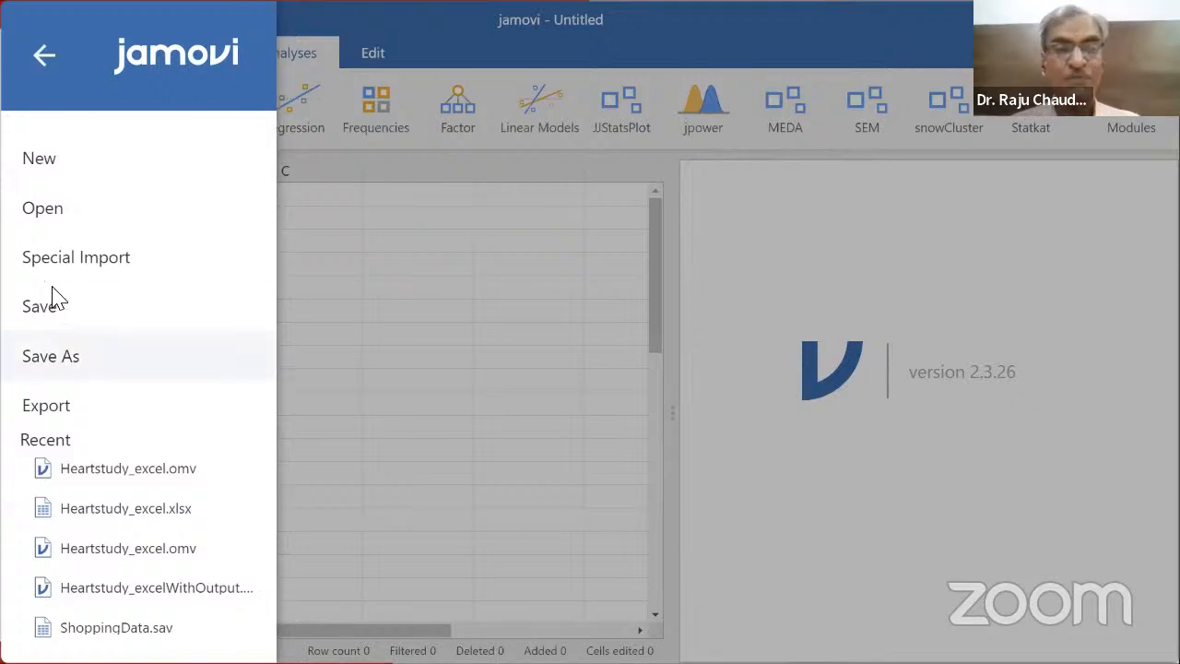
pyautogui.click(44, 55)
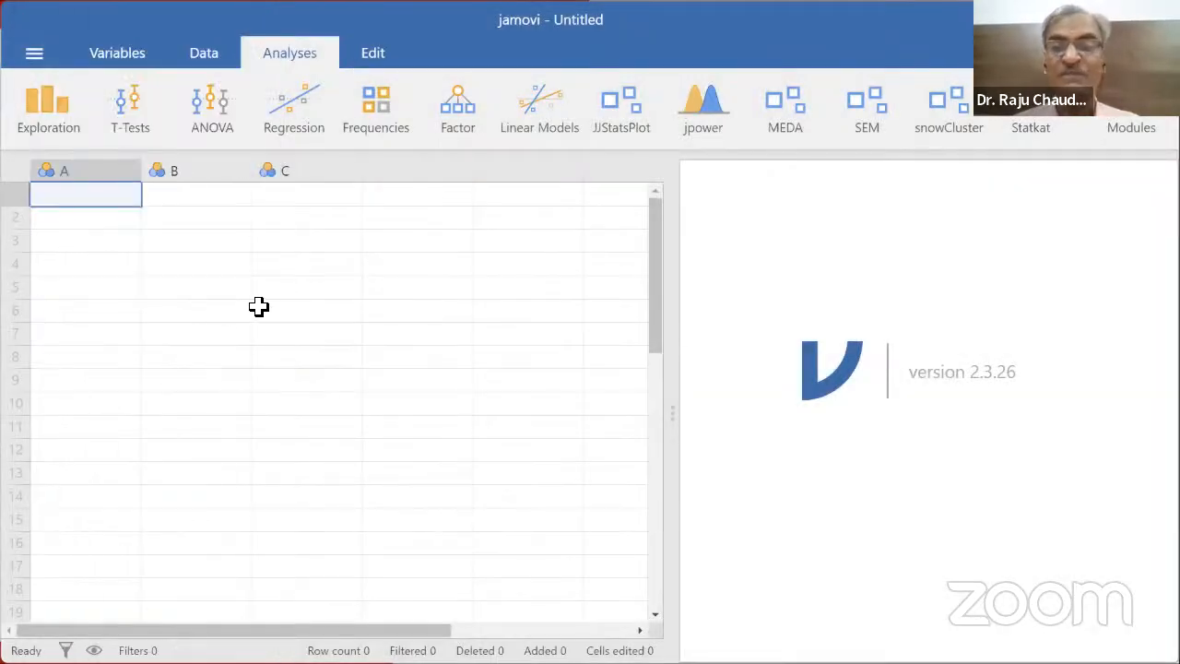
# Step: Switch to the presentation, advance to the slide about opening files from This PC, and return to jamovi
pyautogui.hotkey('alt', 'Tab')
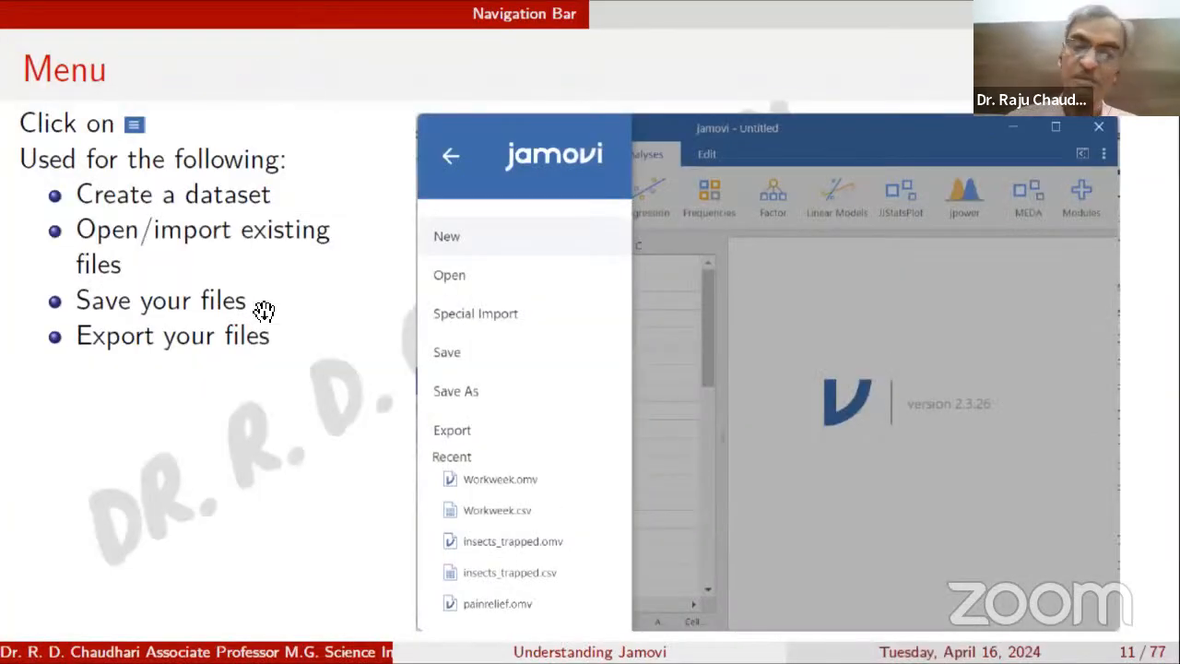
pyautogui.press('Right')
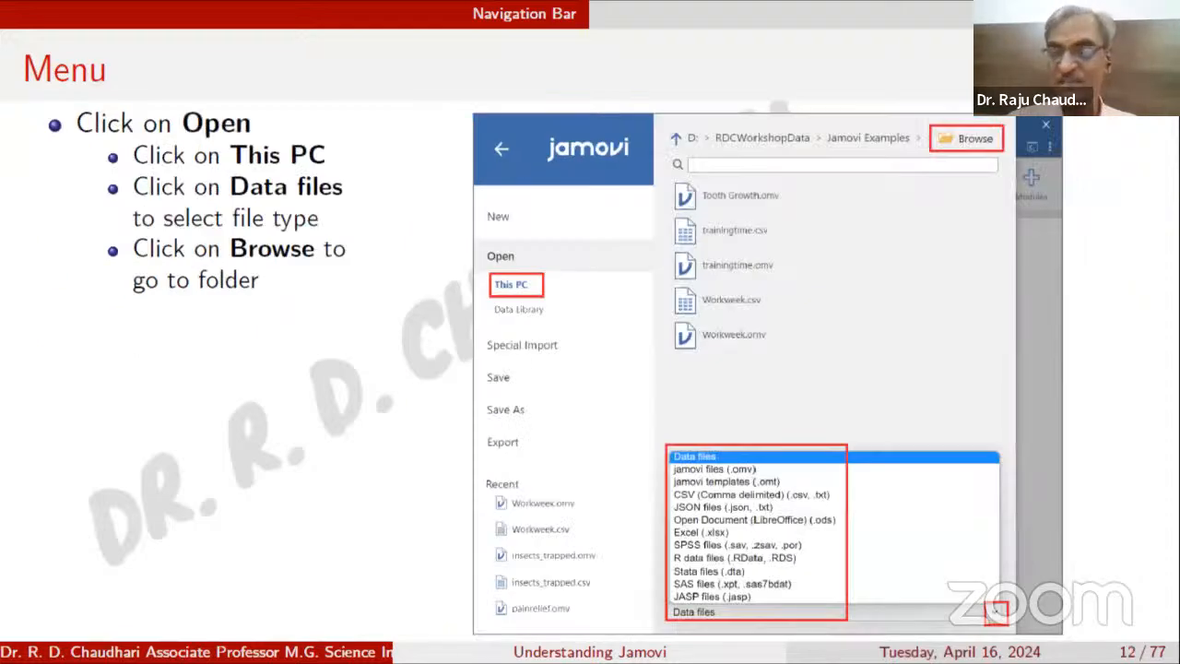
pyautogui.hotkey('alt', 'Tab')
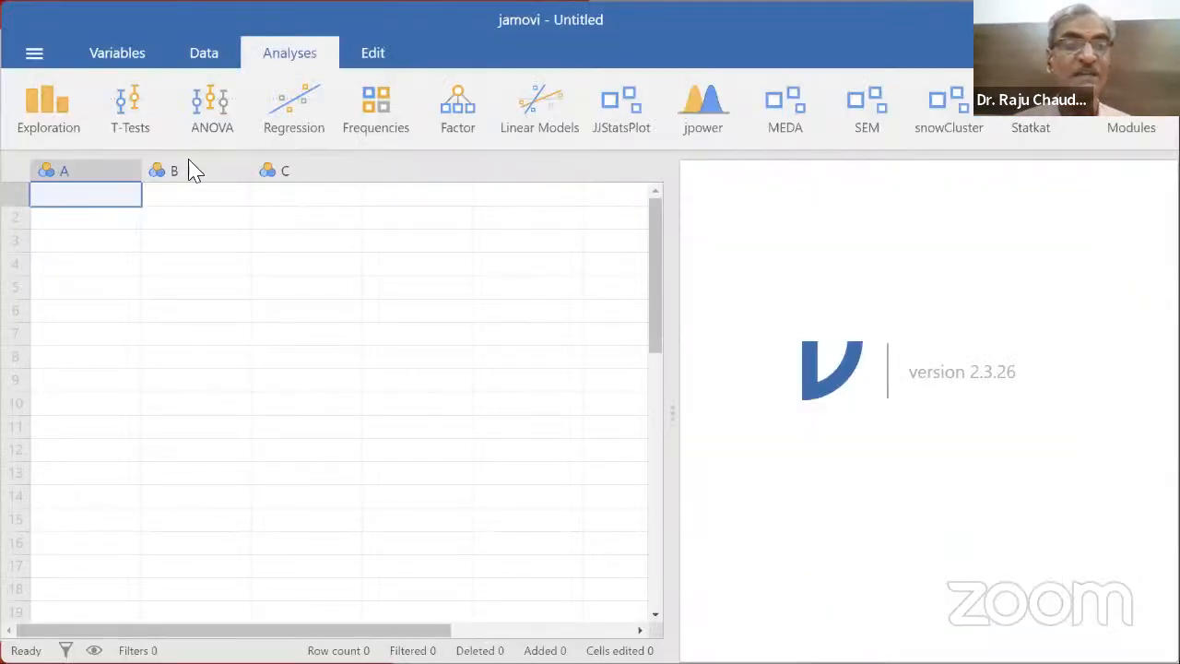
# Step: Lower the interface zoom below 120% in the application settings
pyautogui.click(37, 53)
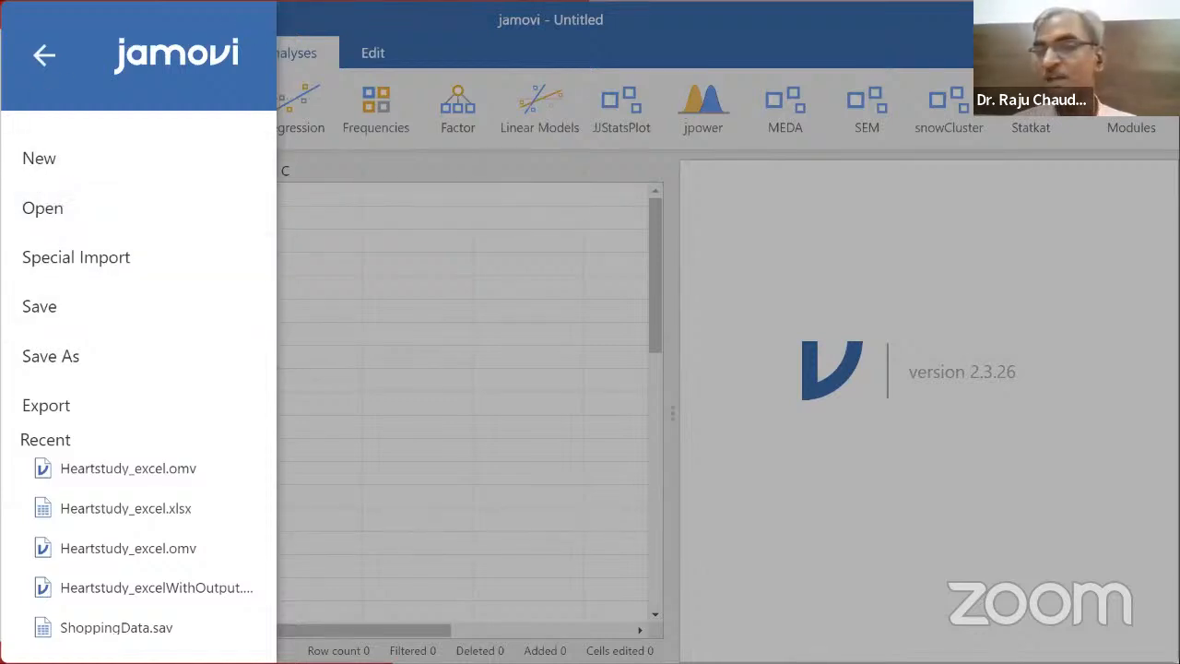
pyautogui.click(1158, 52)
pyautogui.click(1157, 52)
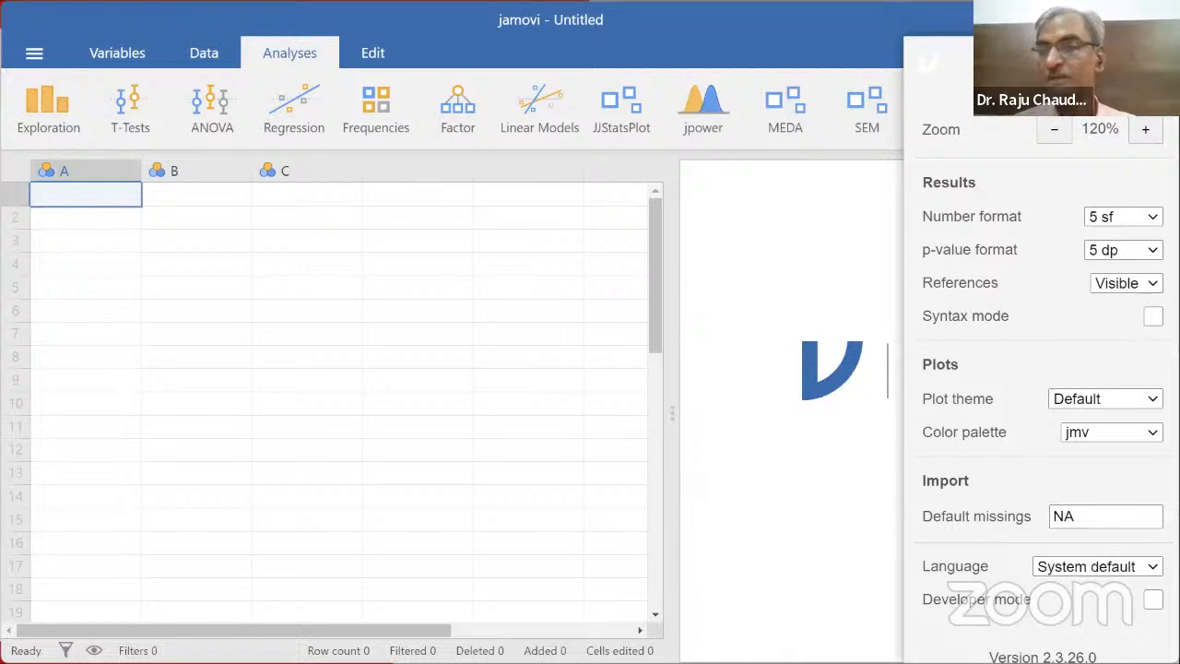
pyautogui.click(1057, 134)
pyautogui.click(1056, 134)
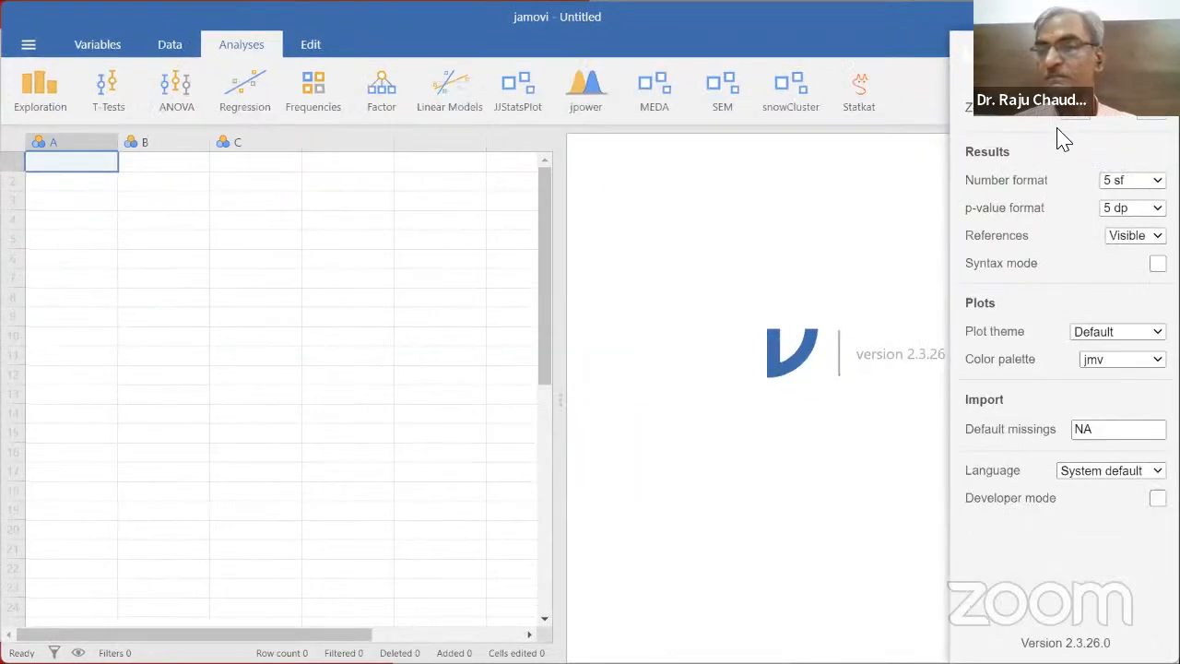
# Step: Compare the Data Library and This PC sources for opening files, ending on This PC
pyautogui.click(28, 44)
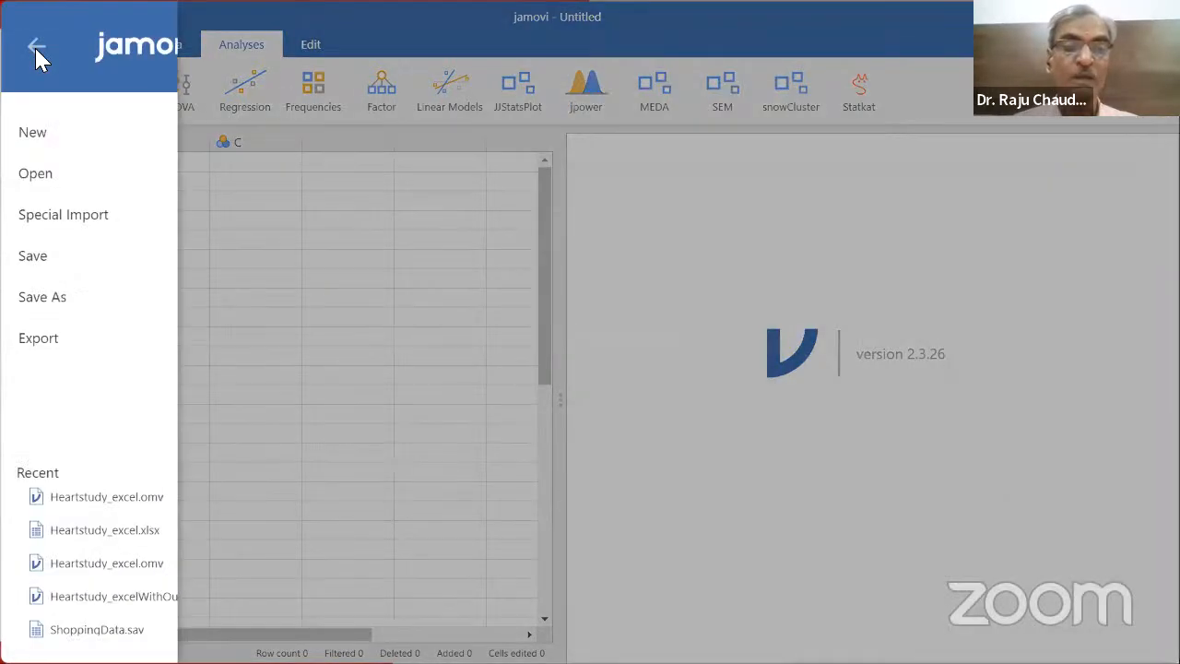
pyautogui.click(65, 184)
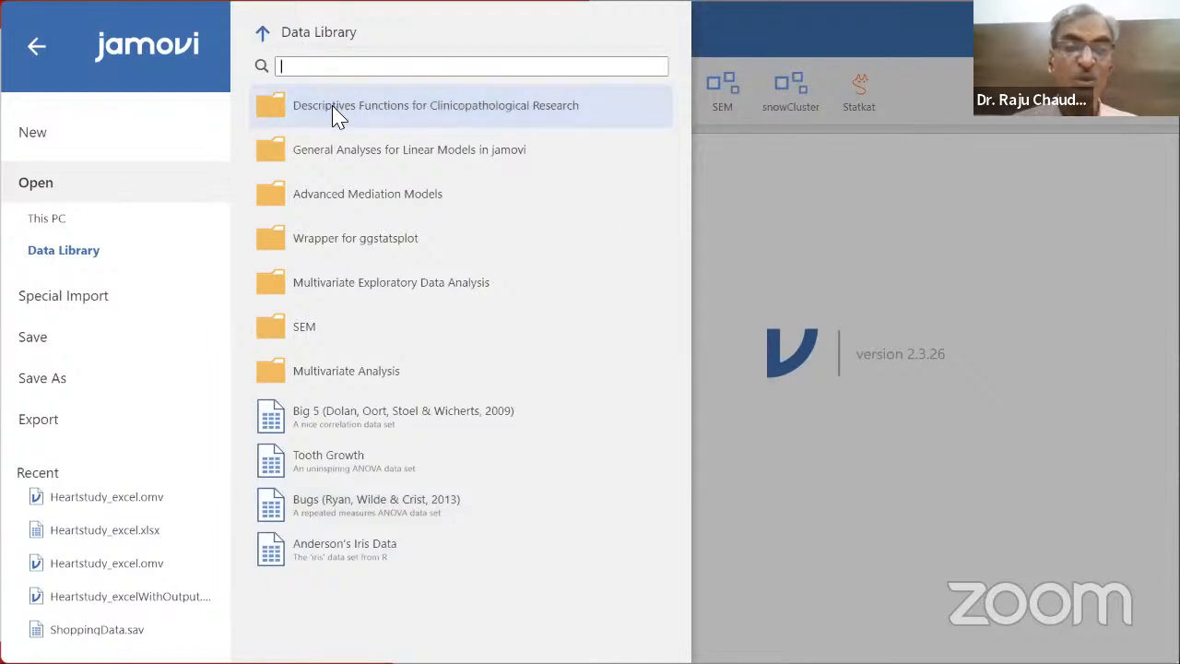
pyautogui.click(78, 223)
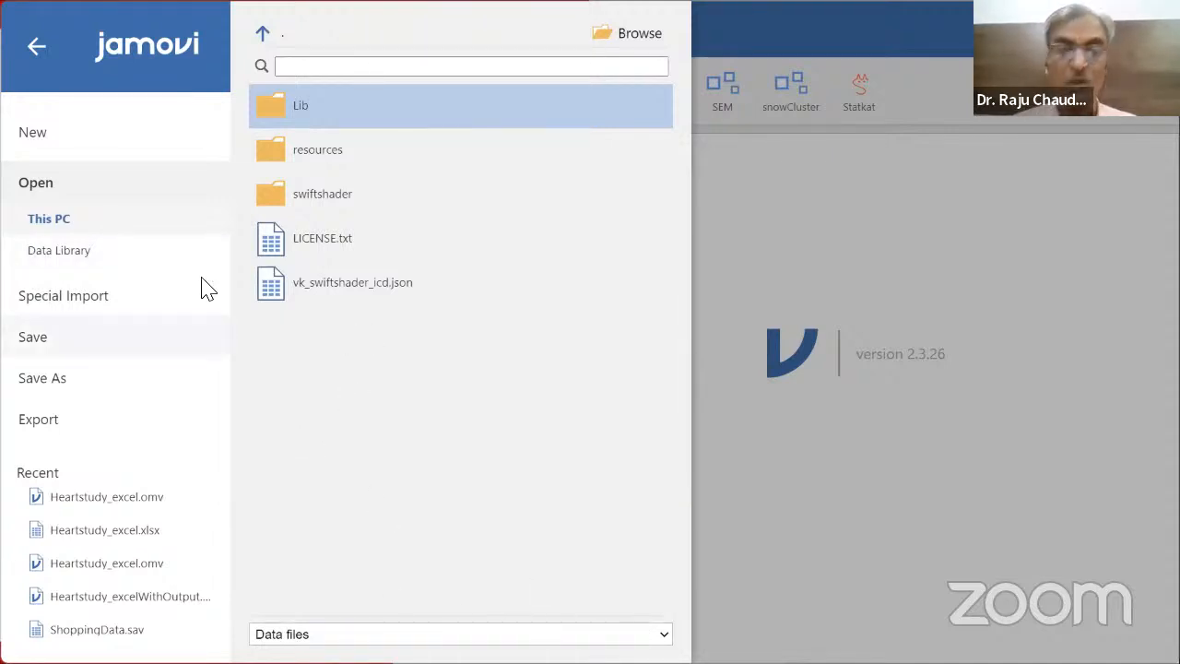
pyautogui.click(67, 255)
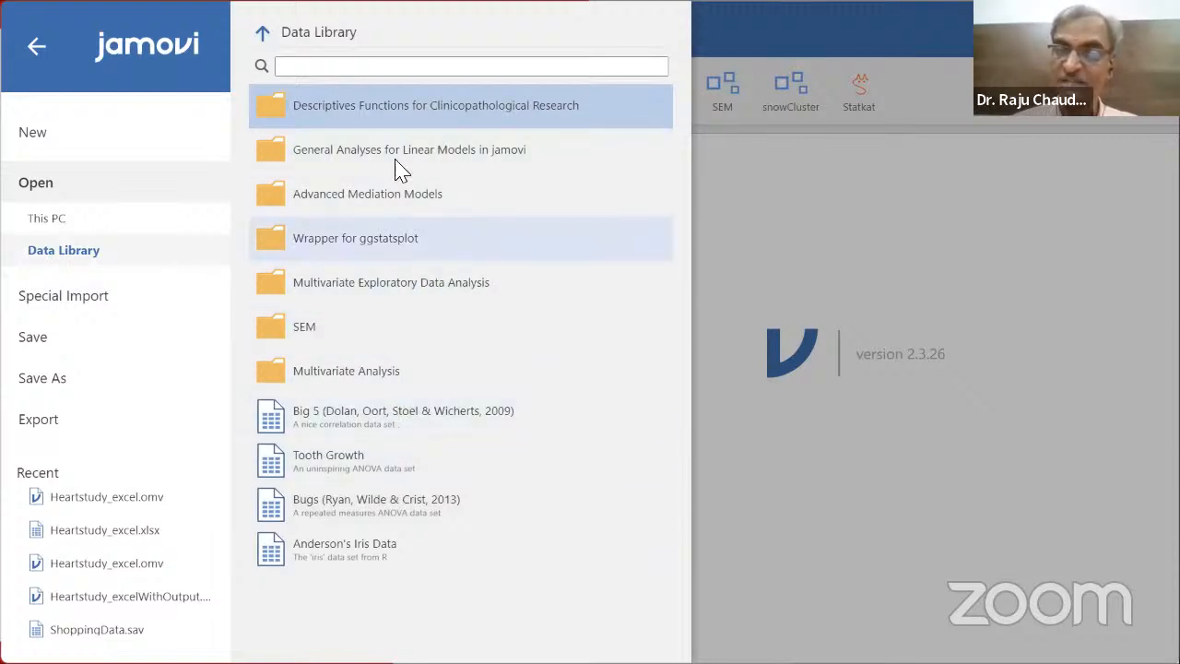
pyautogui.click(48, 218)
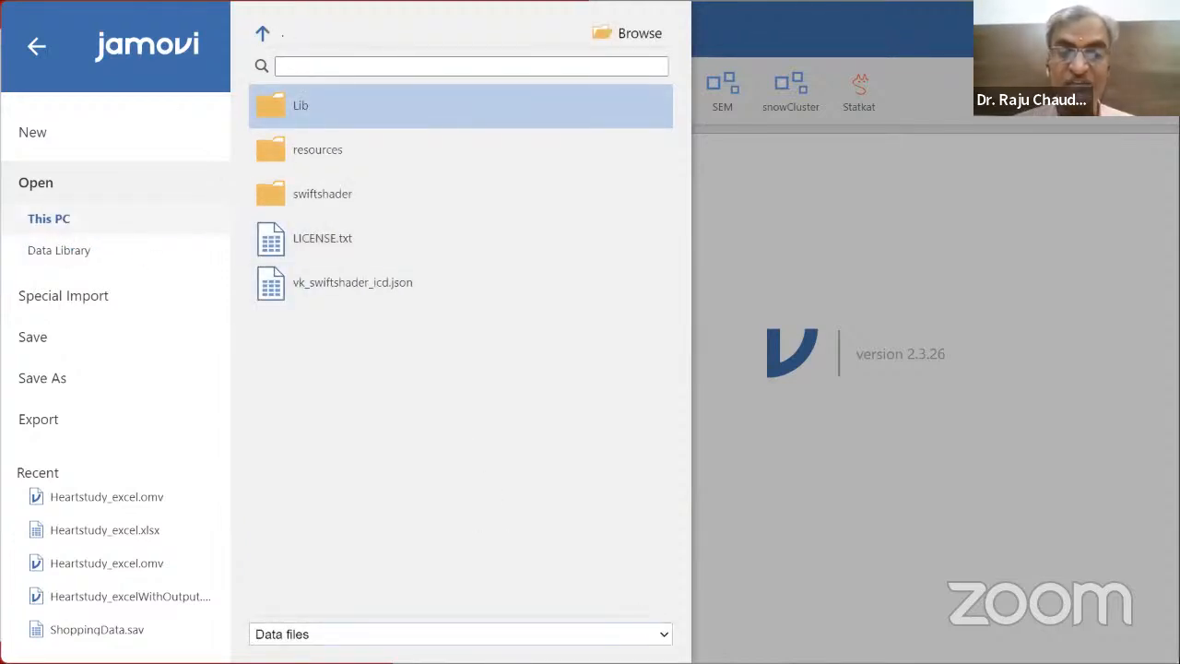
# Step: Review the file types that can be opened, filter to CSV (Comma delimited) (.csv, .txt), and leave without opening a file
pyautogui.click(323, 634)
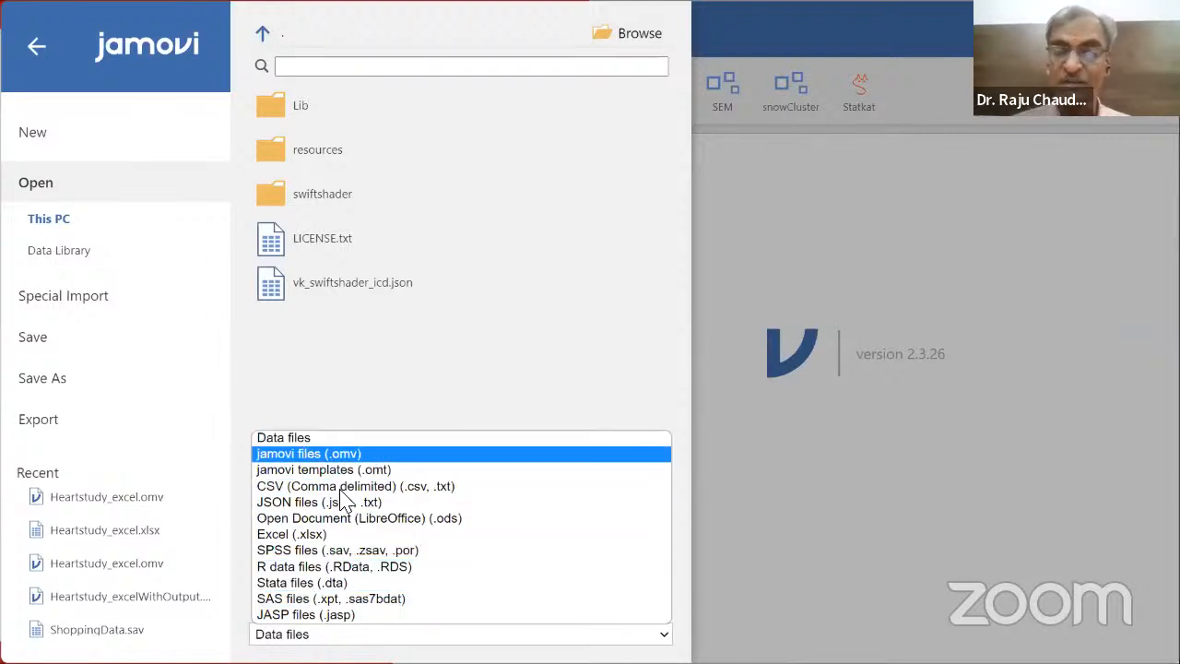
pyautogui.click(442, 490)
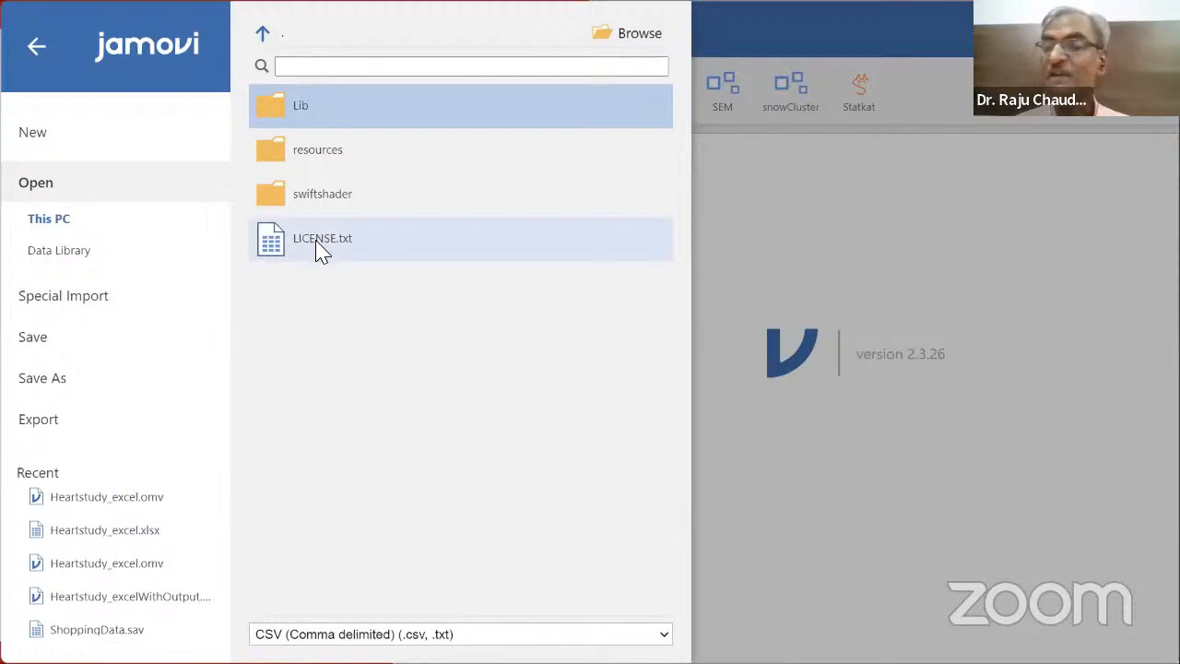
pyautogui.click(41, 39)
# Step: Switch to the presentation and advance past the Data Library slide to the Variables Tab slide
pyautogui.hotkey('alt', 'Tab')
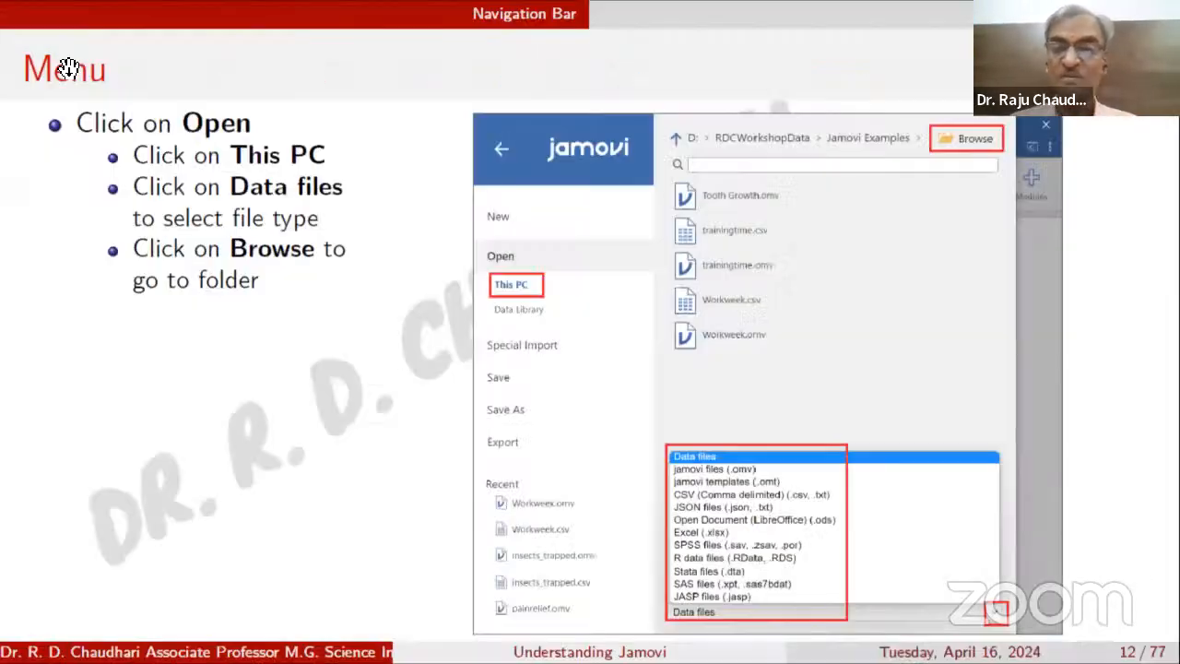
pyautogui.press('Right')
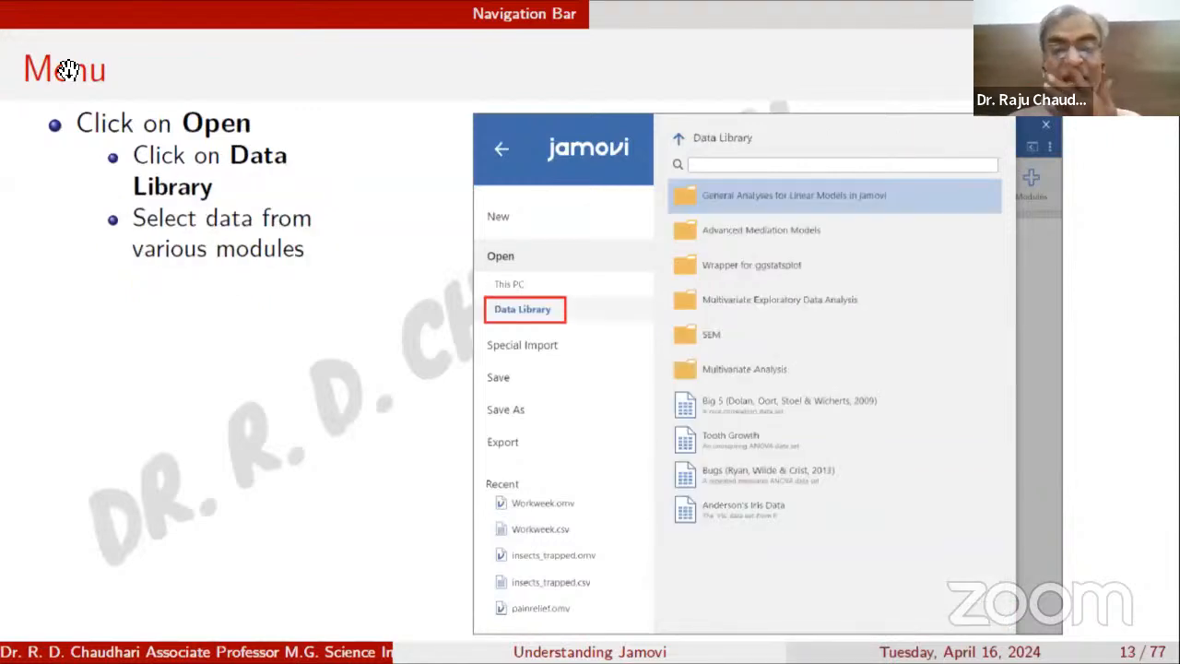
pyautogui.press('Right')
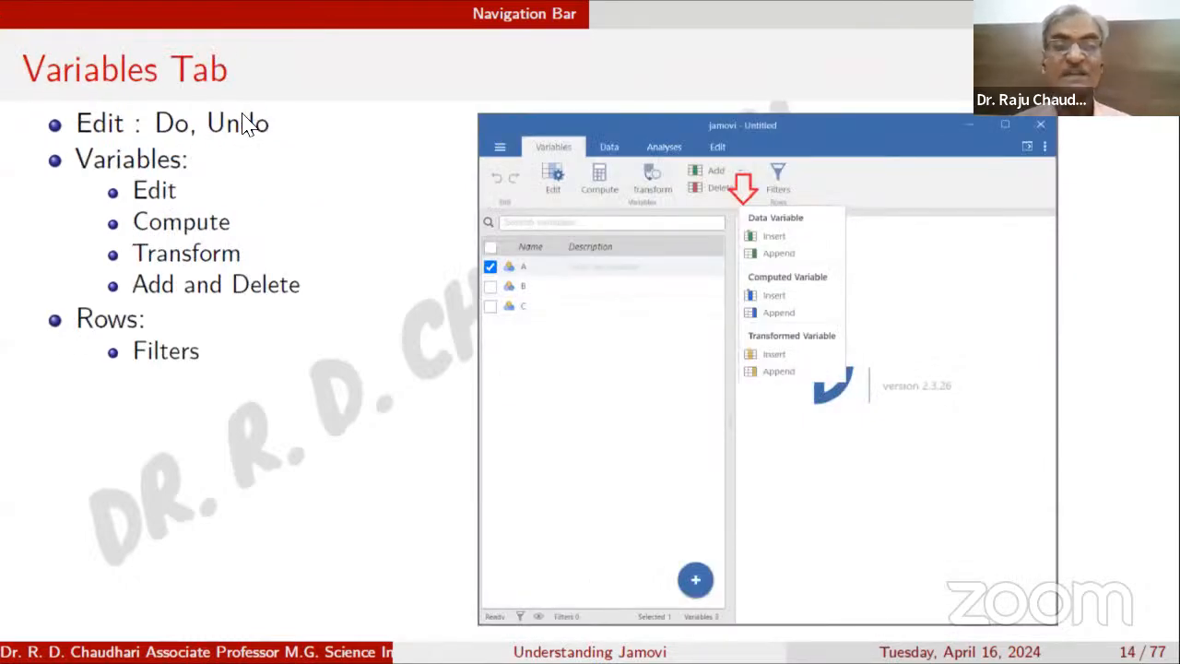
# Step: Show jamovi's Variables view, compare it with the slide, and review the options for adding data, computed and transformed variables
pyautogui.hotkey('alt', 'Tab')
pyautogui.click(115, 48)
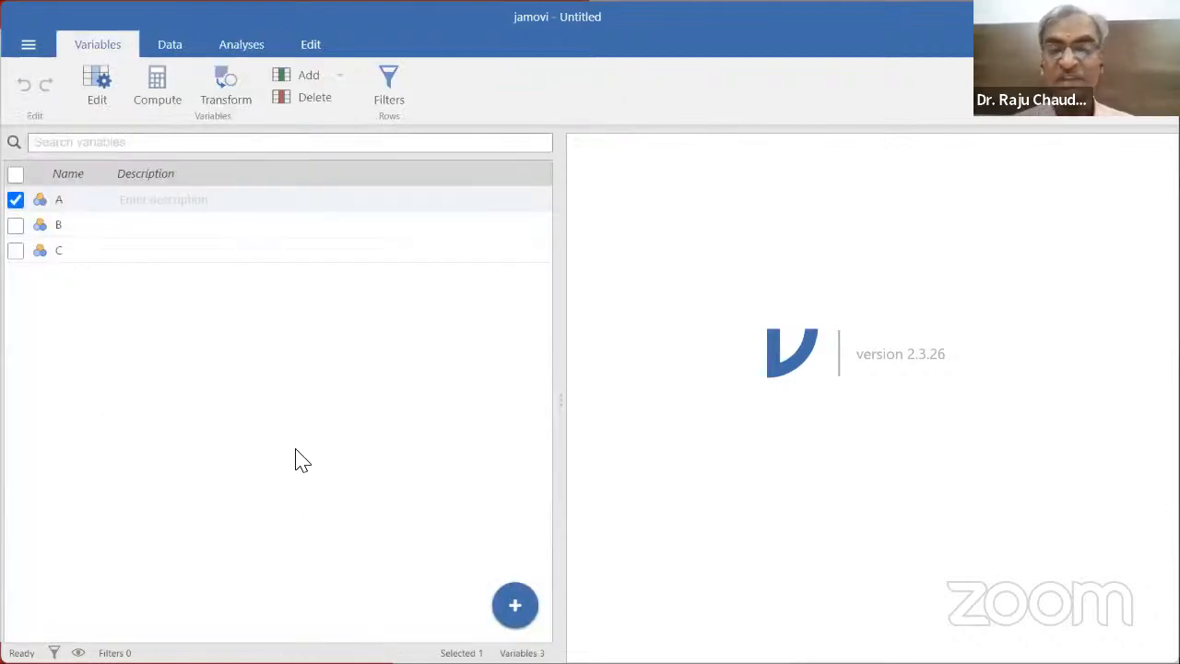
pyautogui.hotkey('alt', 'Tab')
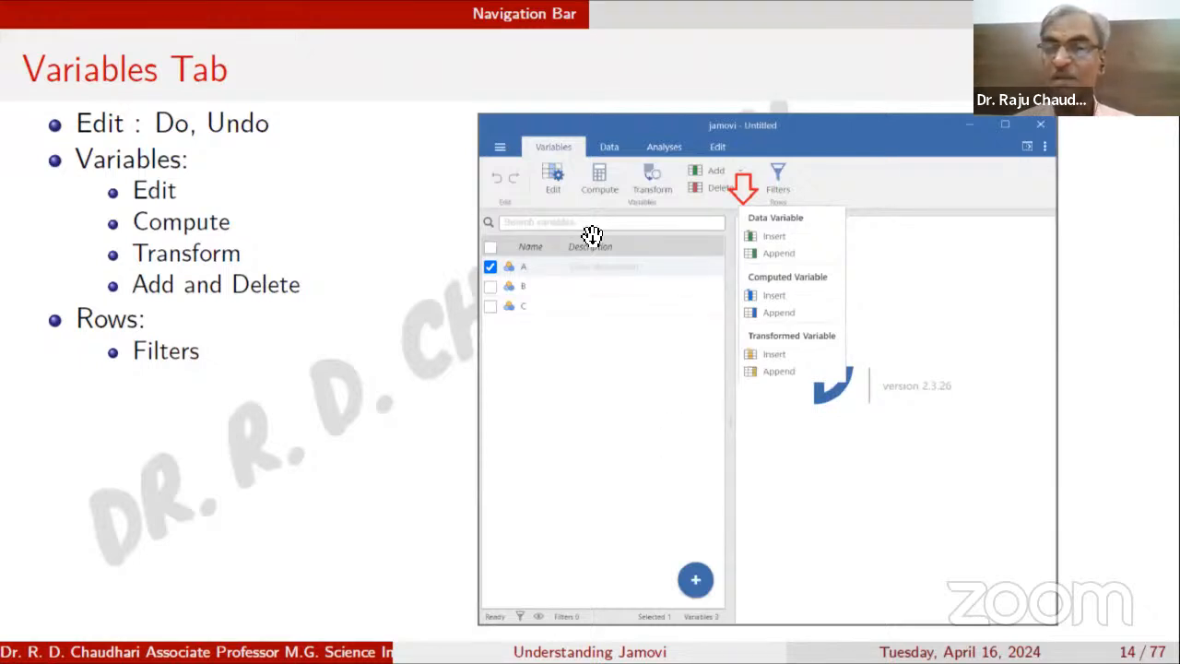
pyautogui.hotkey('alt', 'Tab')
pyautogui.click(342, 81)
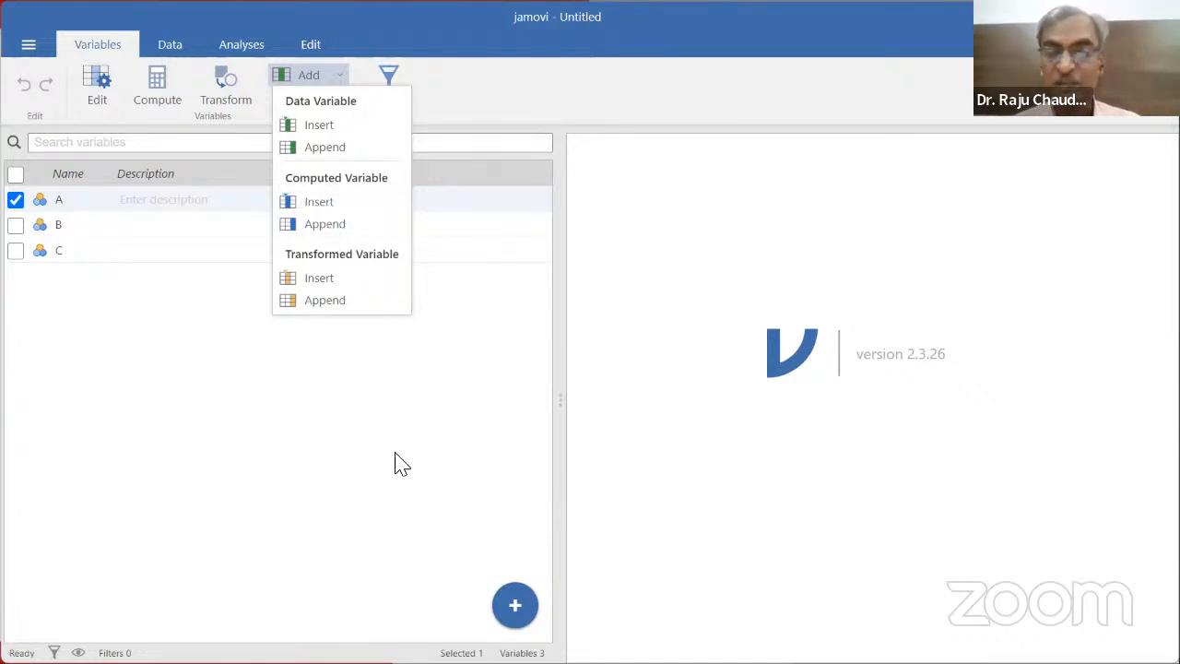
pyautogui.click(343, 79)
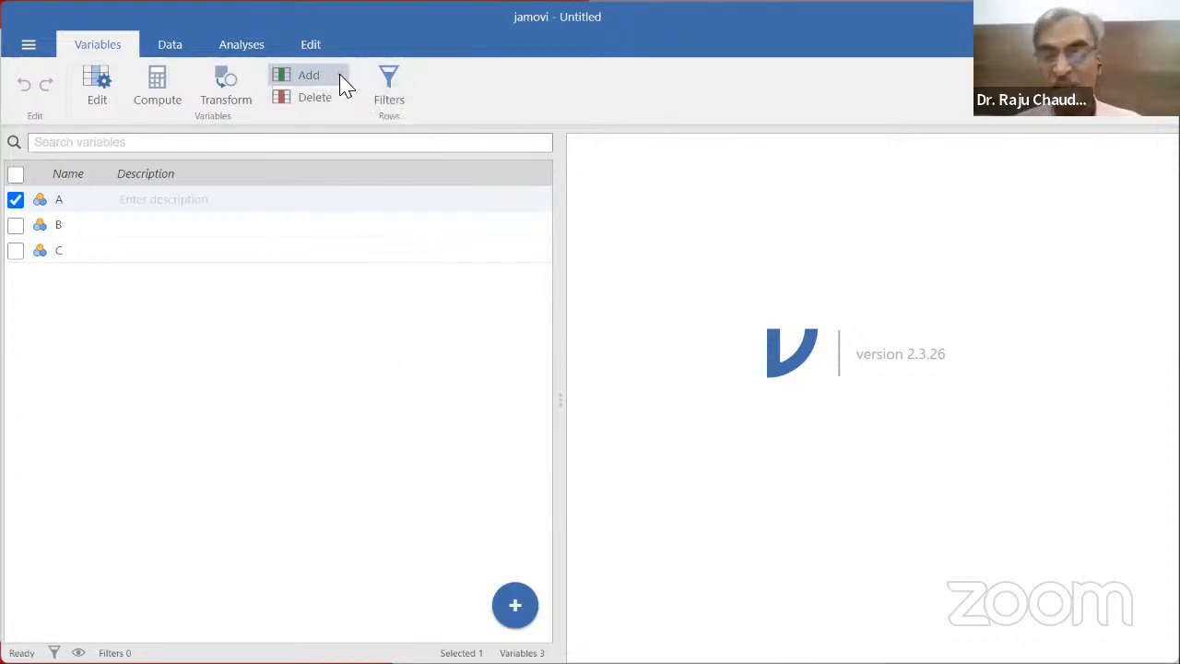
# Step: Insert a new data variable before variable A and name it Age
pyautogui.click(516, 611)
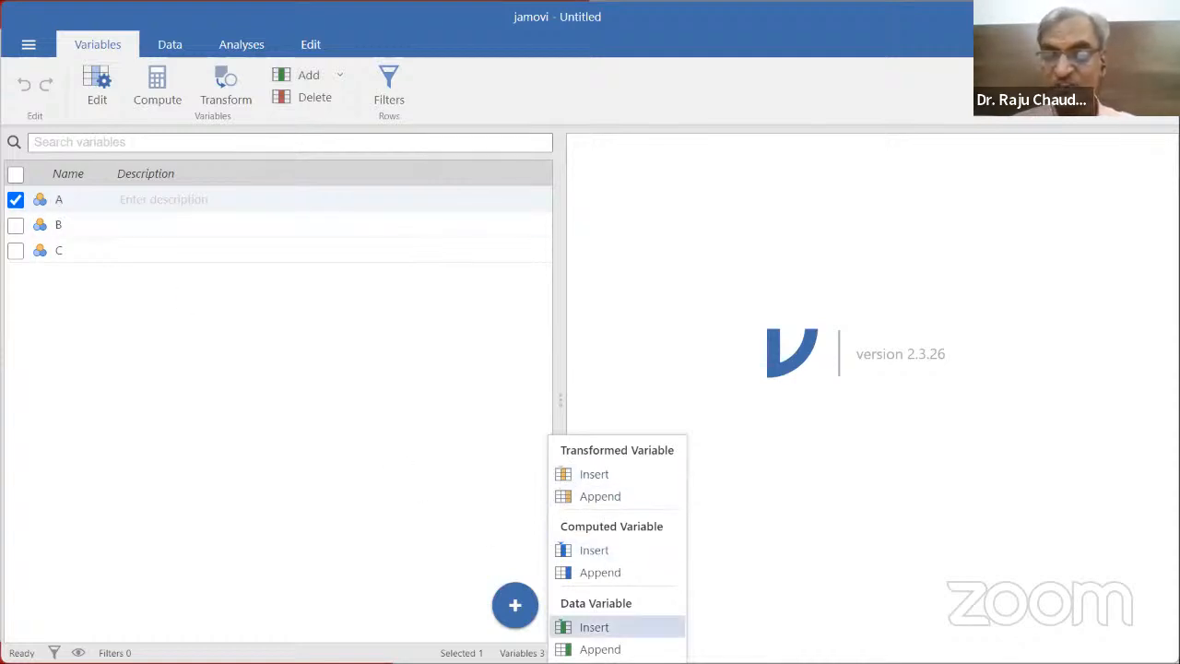
pyautogui.click(600, 629)
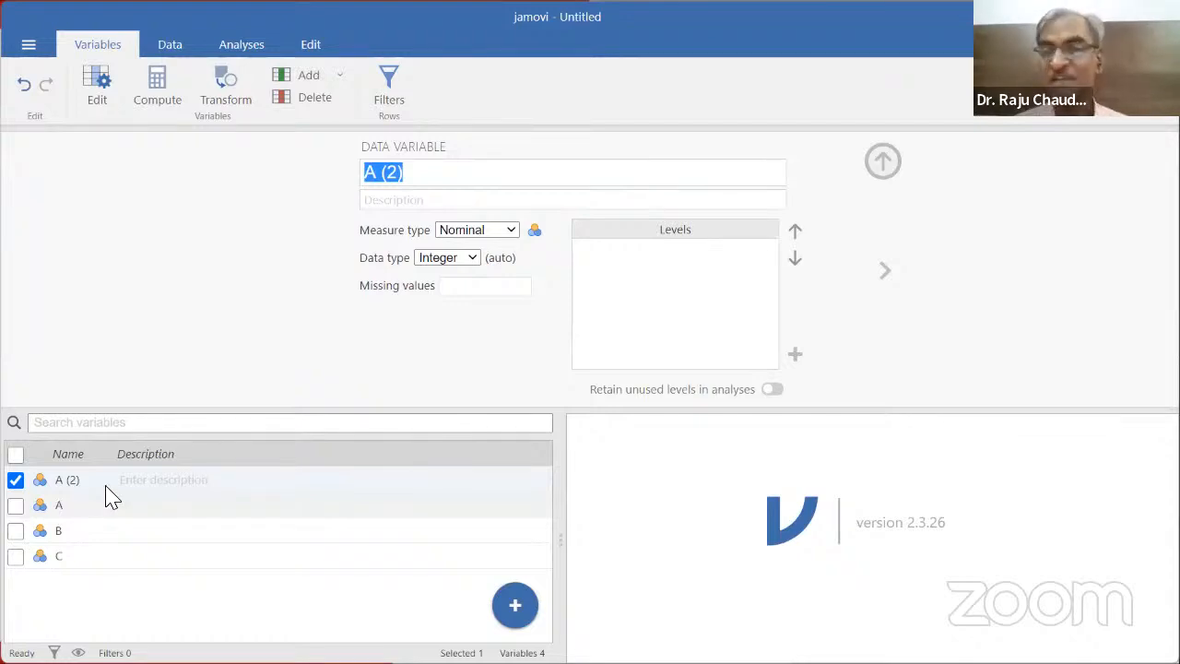
pyautogui.moveTo(405, 174)
pyautogui.mouseDown()
pyautogui.moveTo(355, 180)
pyautogui.moveTo(408, 182)
pyautogui.mouseUp()
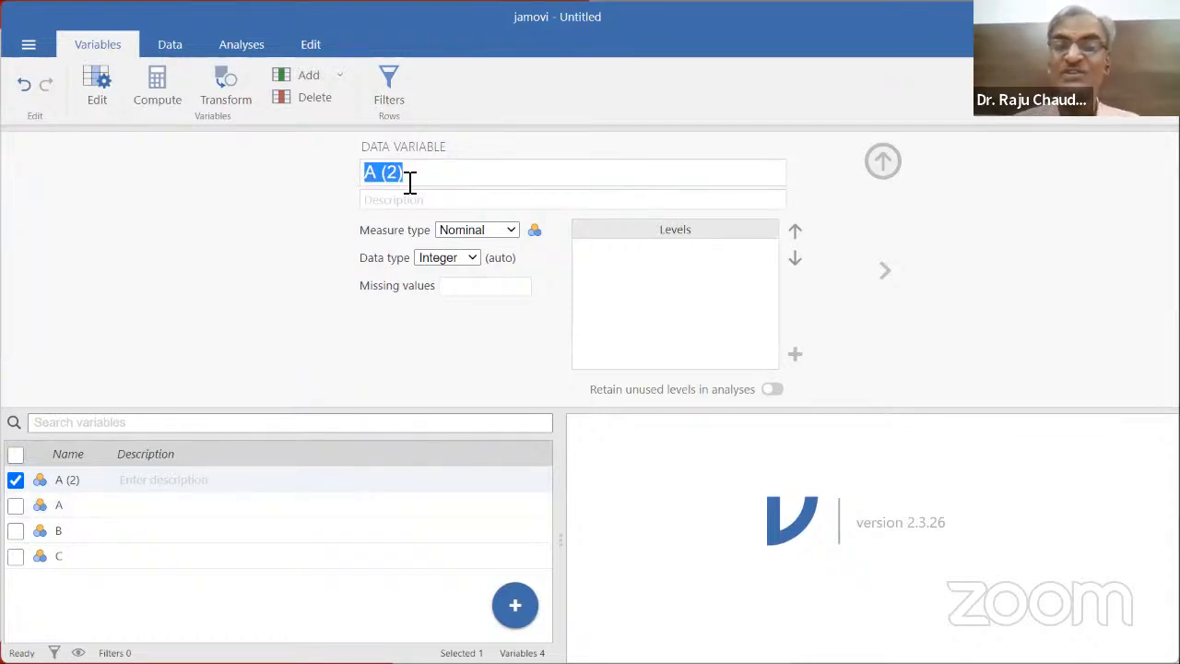
pyautogui.press('BackSpace')
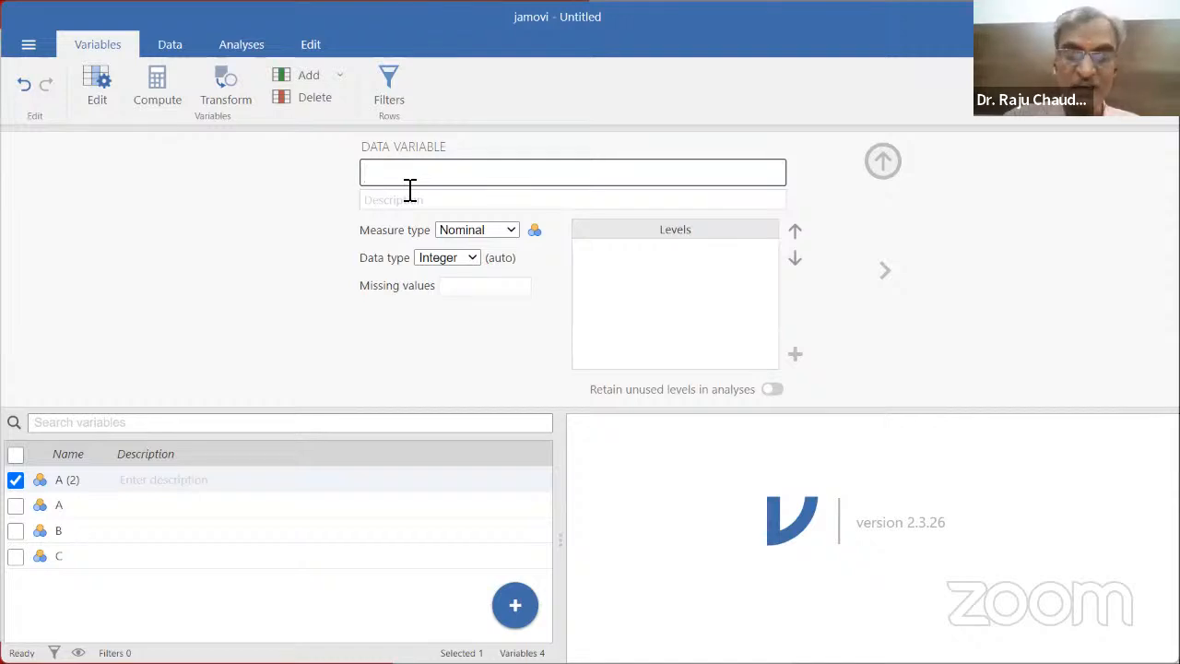
pyautogui.write('Age')
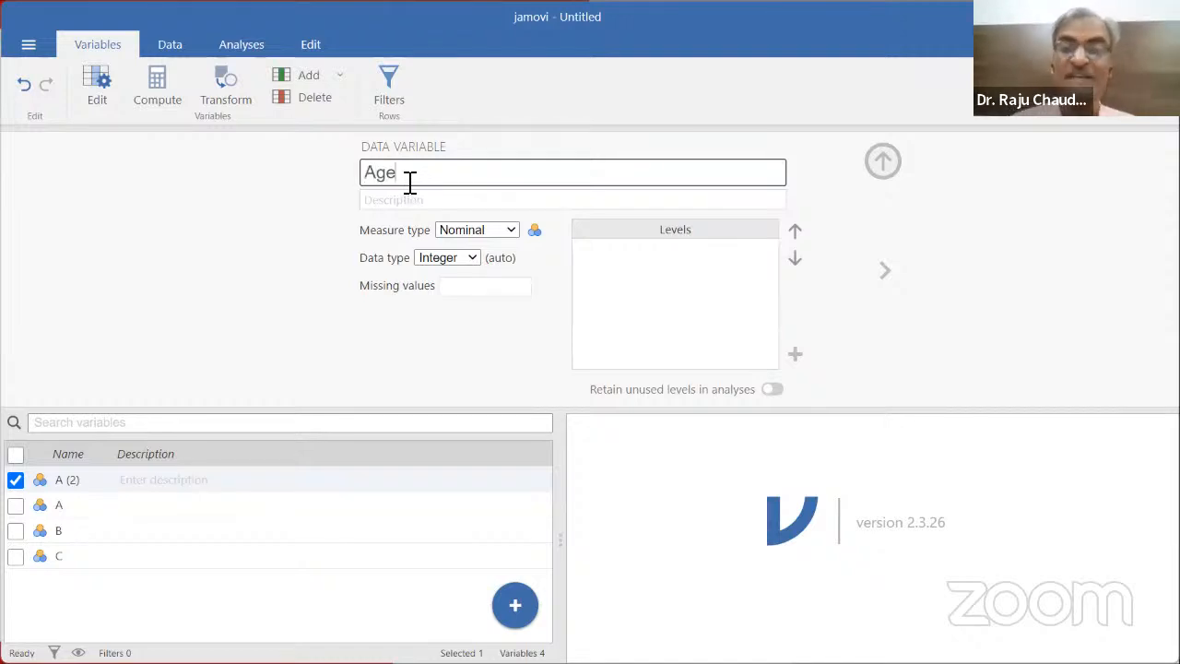
pyautogui.click(322, 225)
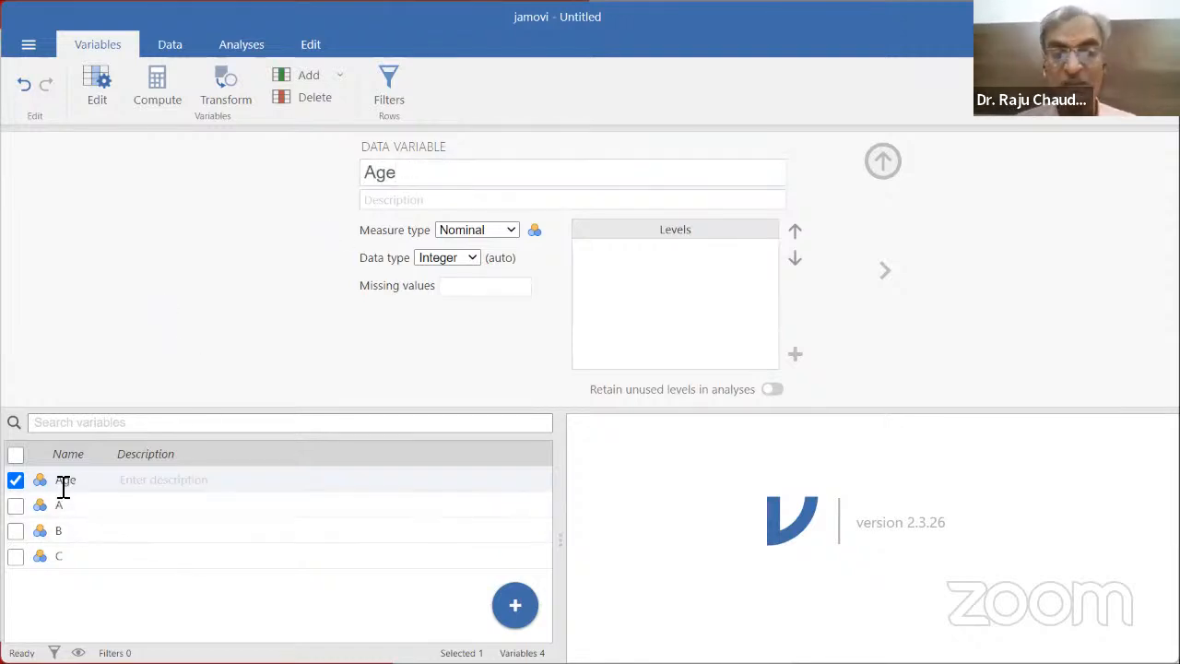
# Step: Give the Age variable the description "Age of Respondent" and highlight that description text
pyautogui.click(495, 204)
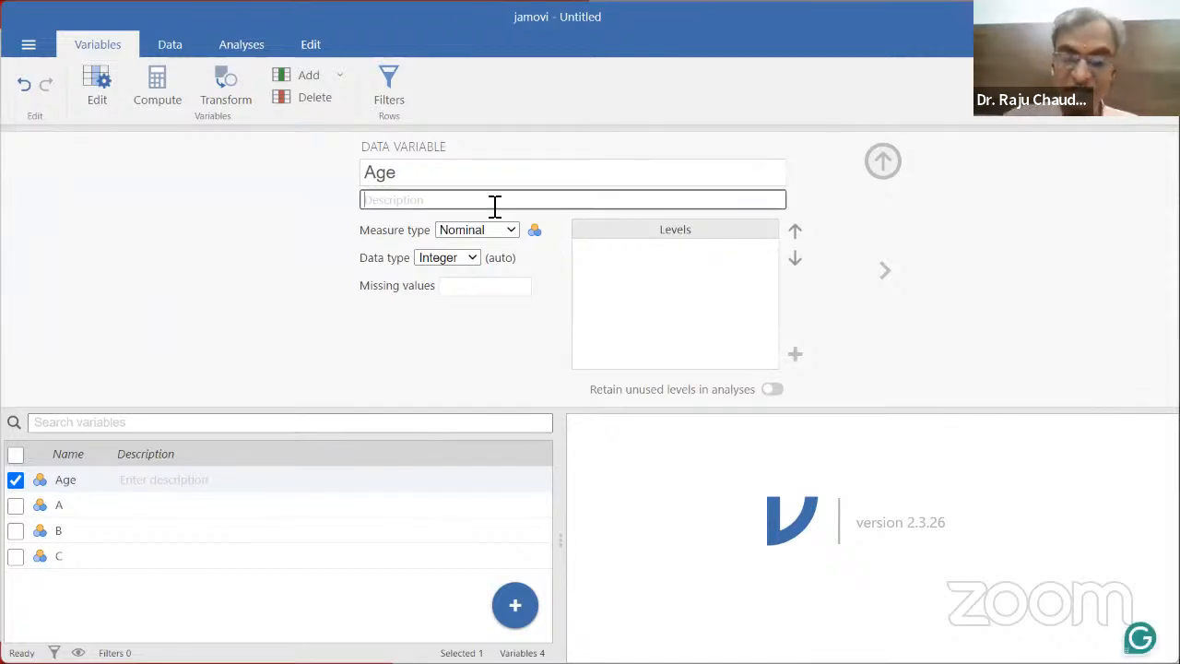
pyautogui.write('Age of R')
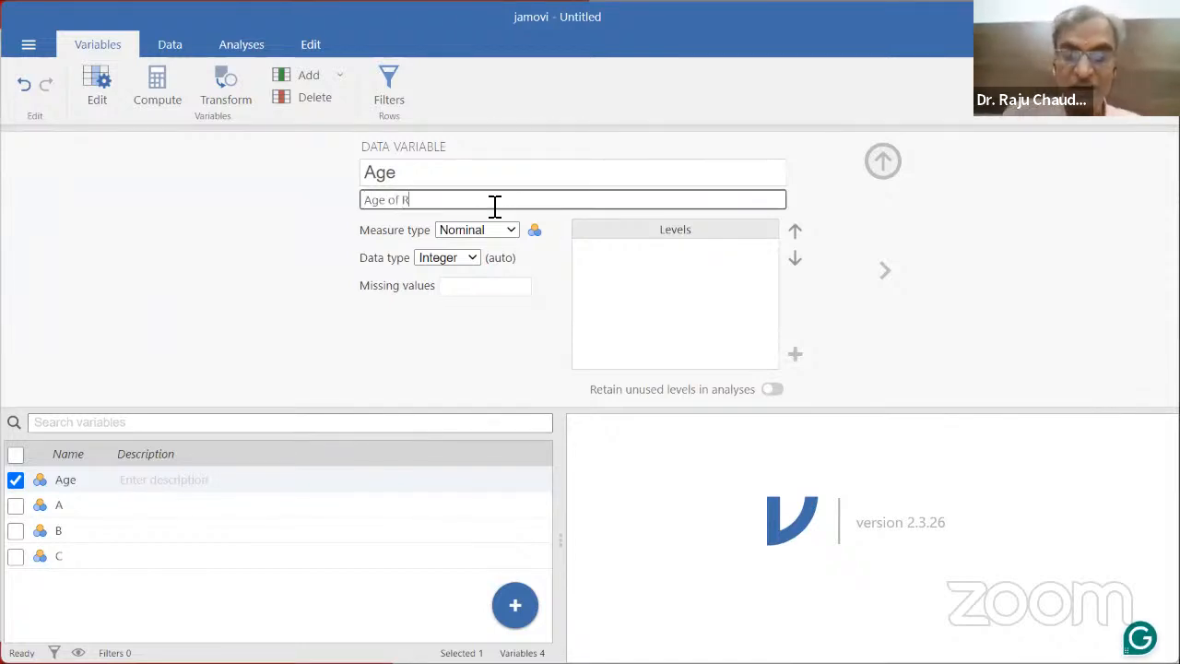
pyautogui.write('espondent')
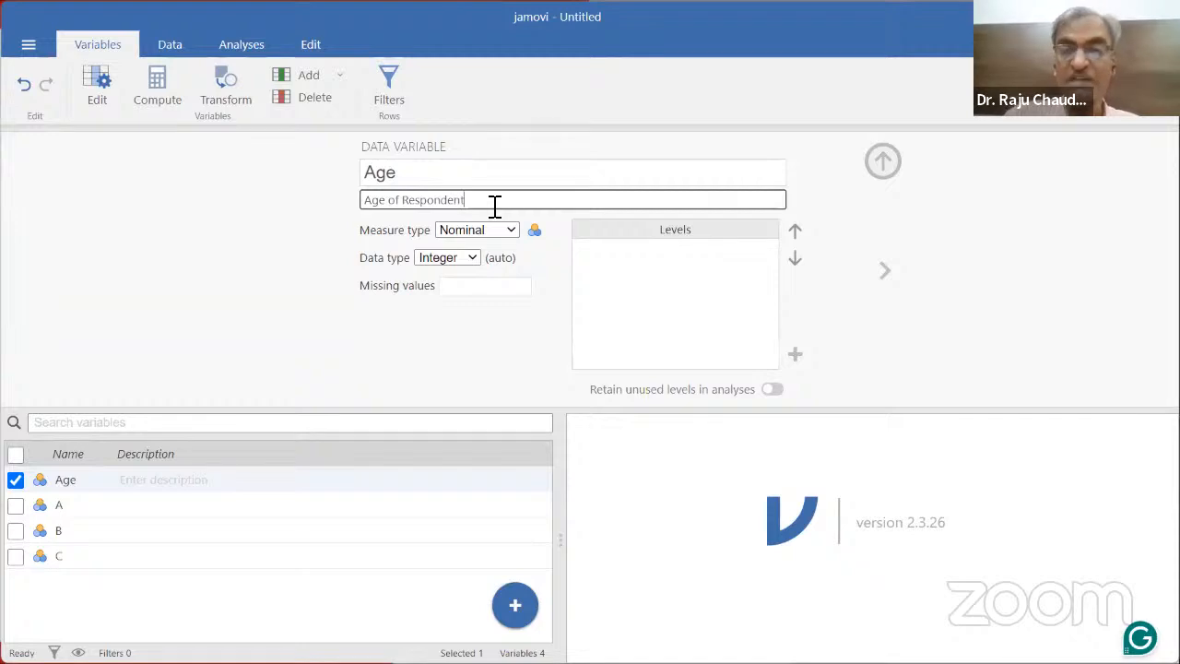
pyautogui.click(276, 206)
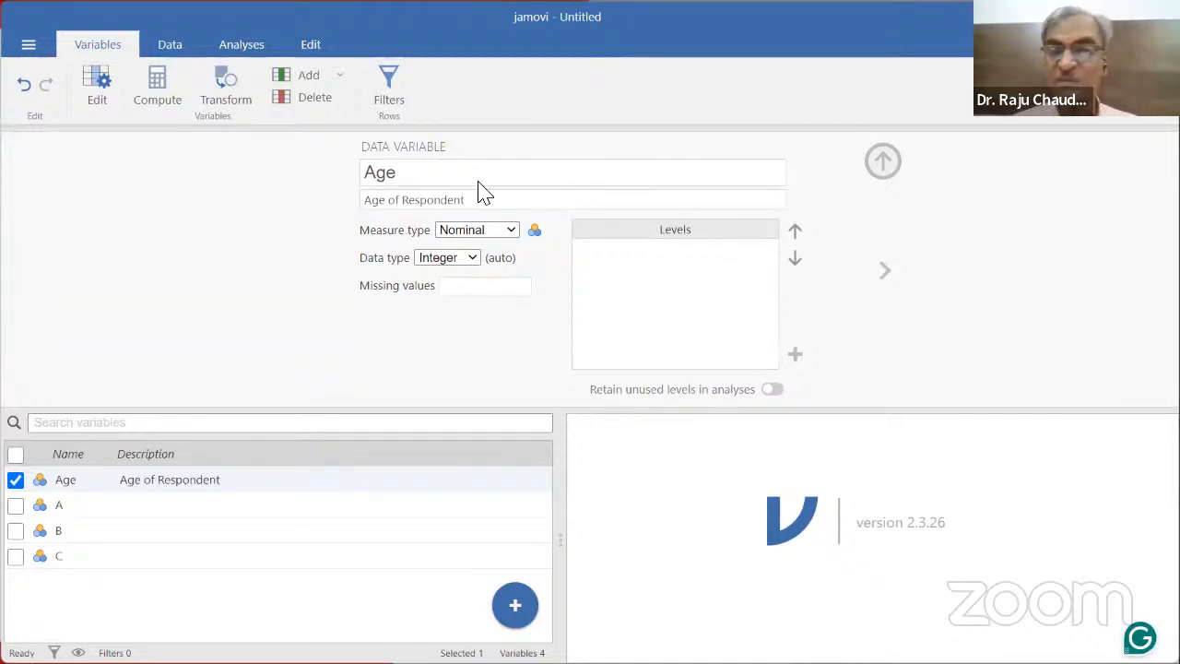
pyautogui.moveTo(468, 200); pyautogui.dragTo(360, 206)
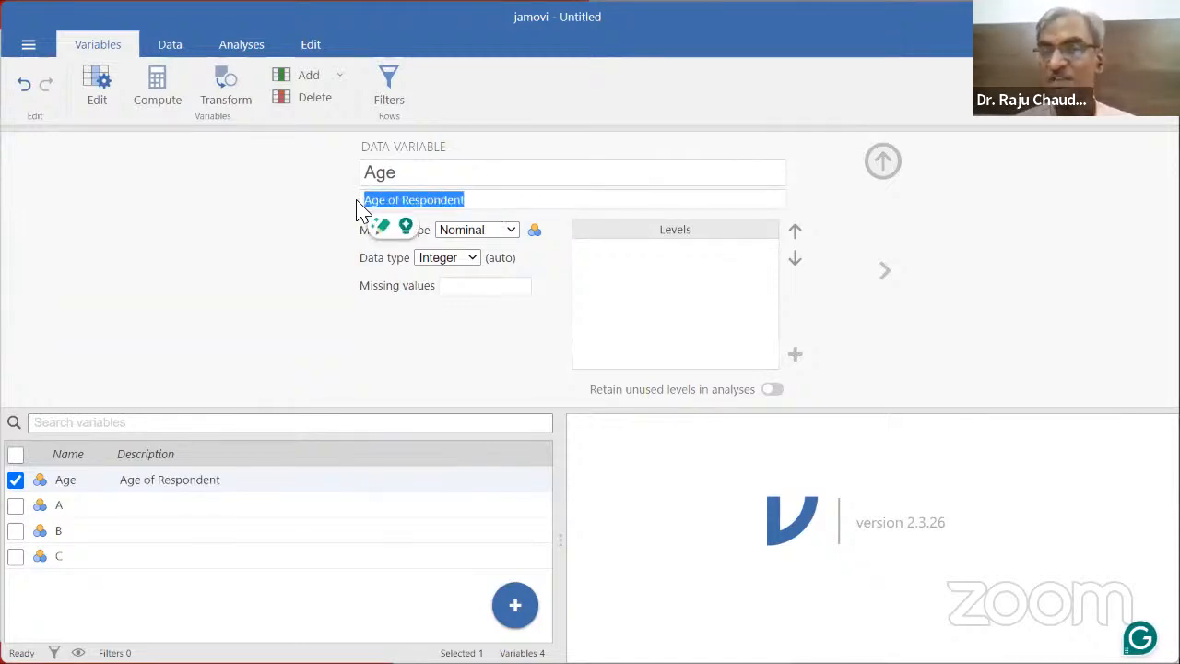
# Step: Highlight the Age variable's name and description in turn to compare the two texts
pyautogui.moveTo(412, 175); pyautogui.dragTo(351, 180)
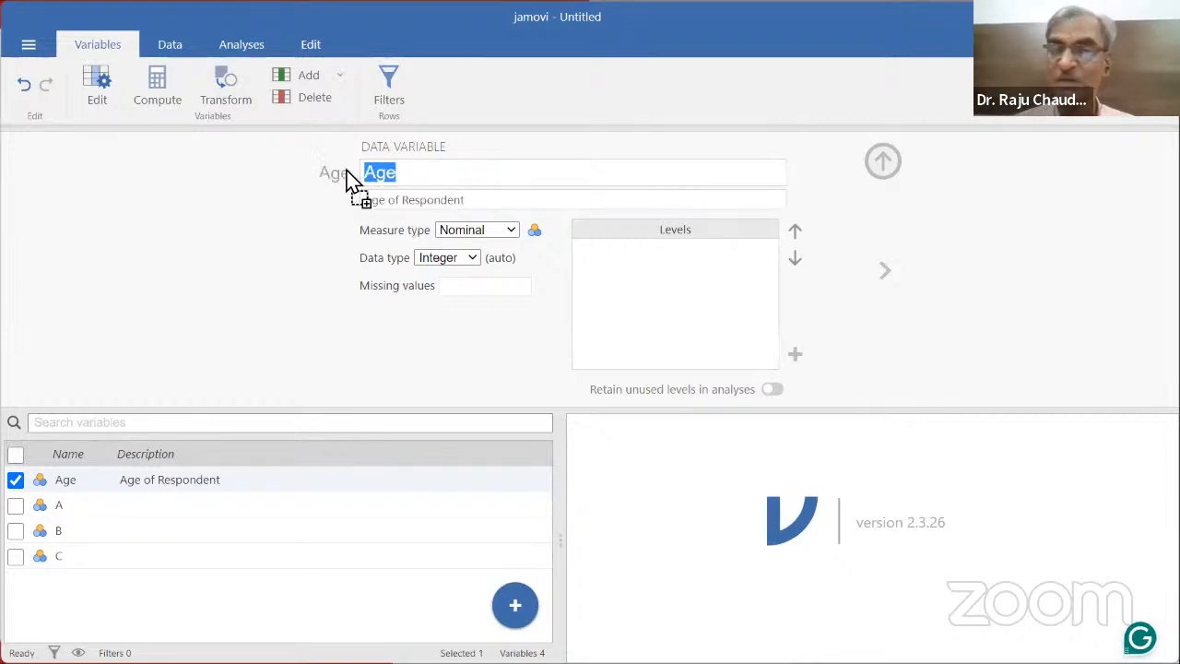
pyautogui.click(398, 175)
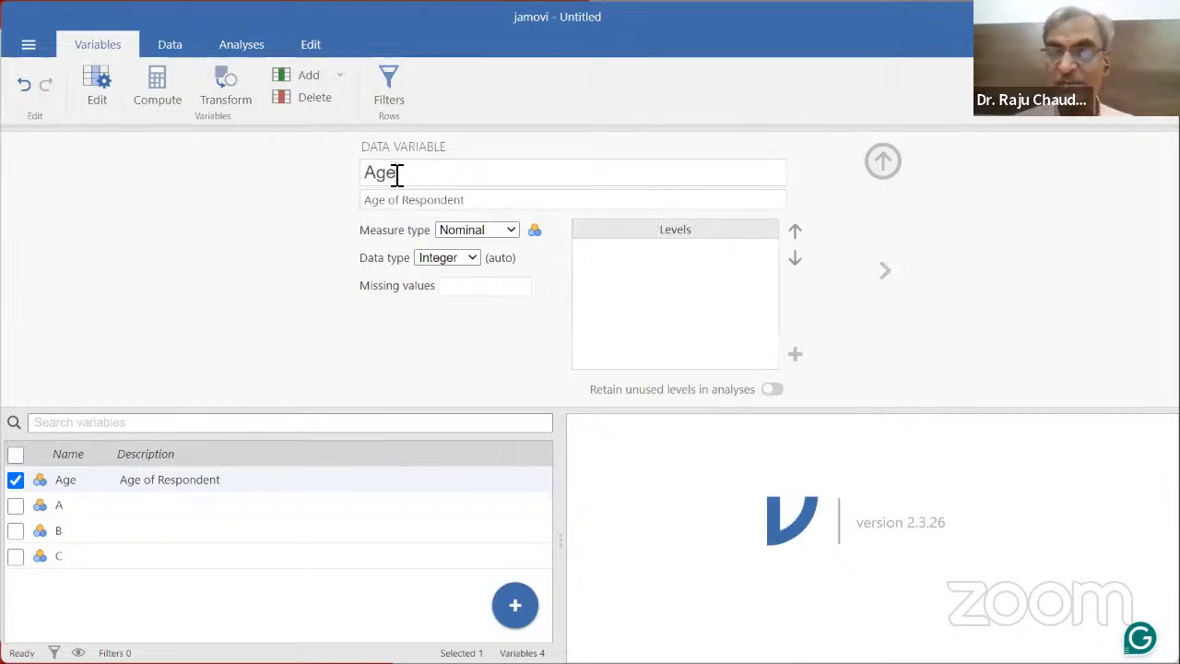
pyautogui.moveTo(468, 200); pyautogui.dragTo(351, 200)
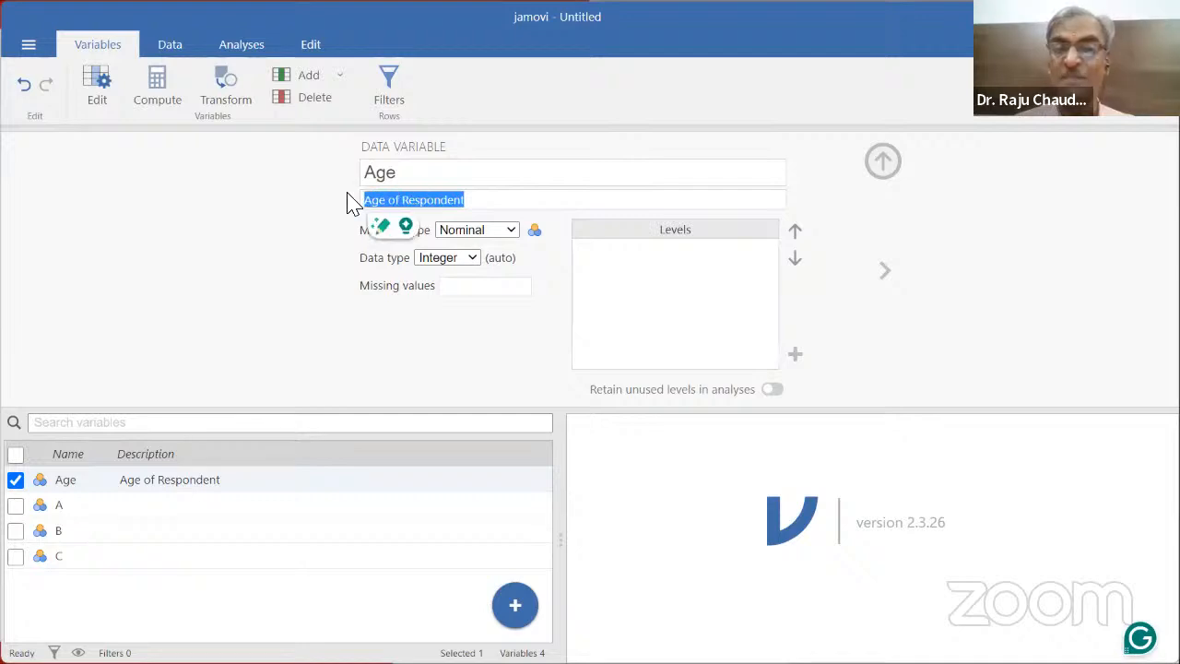
pyautogui.doubleClick(420, 175)
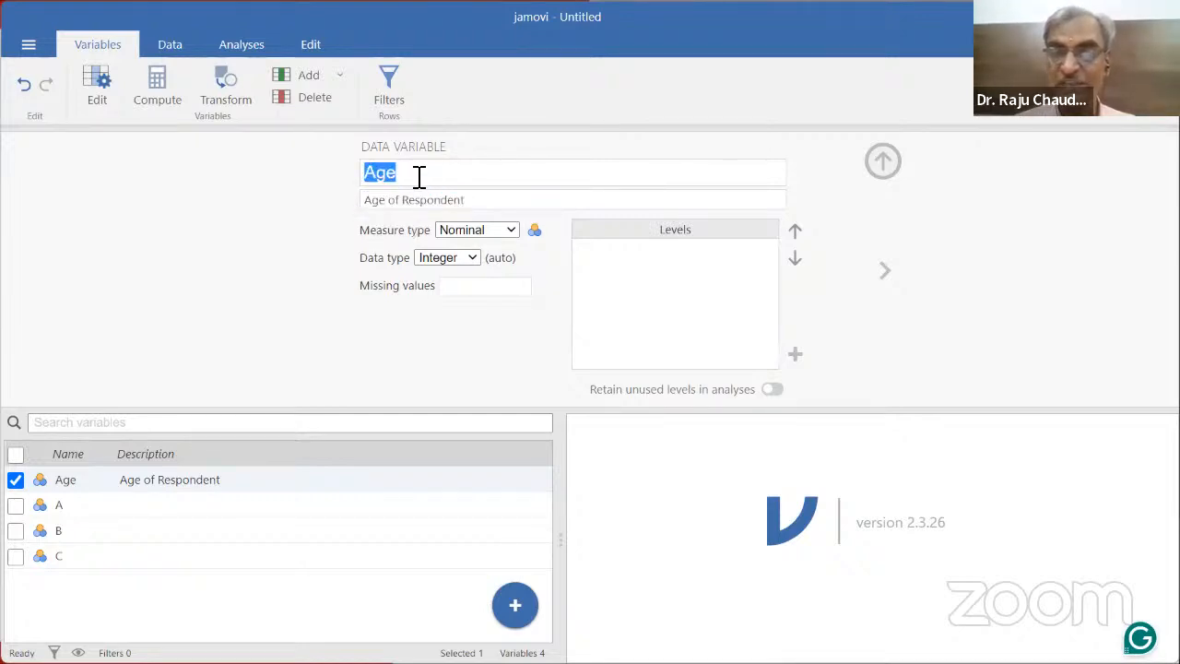
pyautogui.click(480, 199)
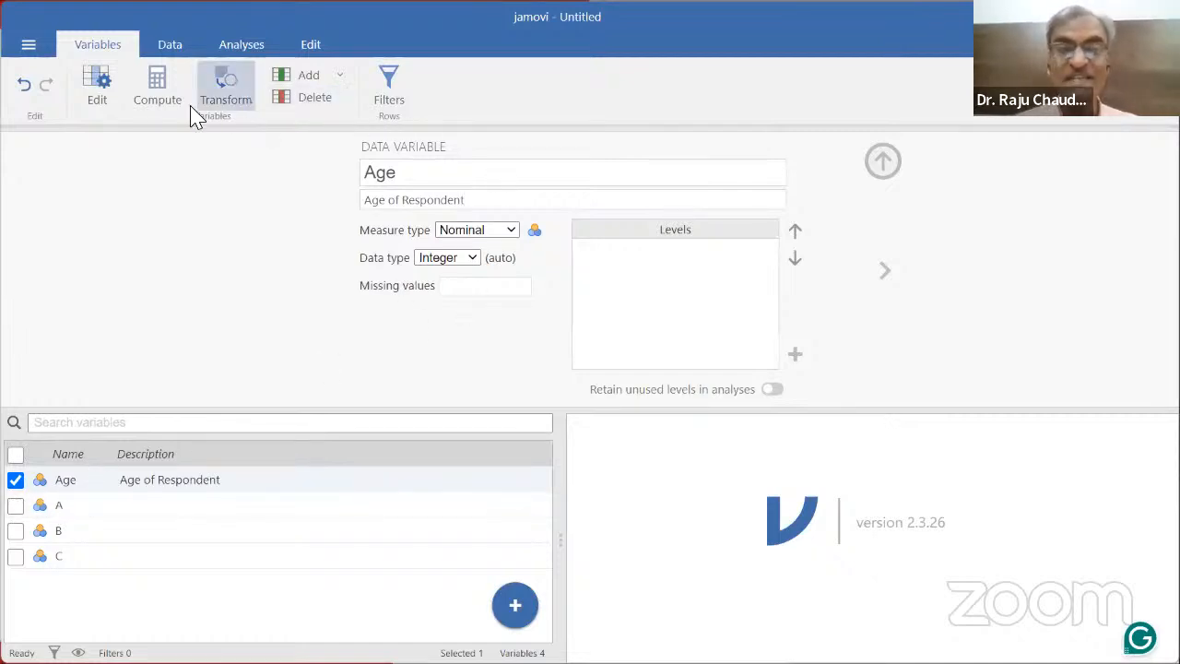
# Step: Toggle the Age variable's properties editor a few times and leave it closed
pyautogui.click(100, 87)
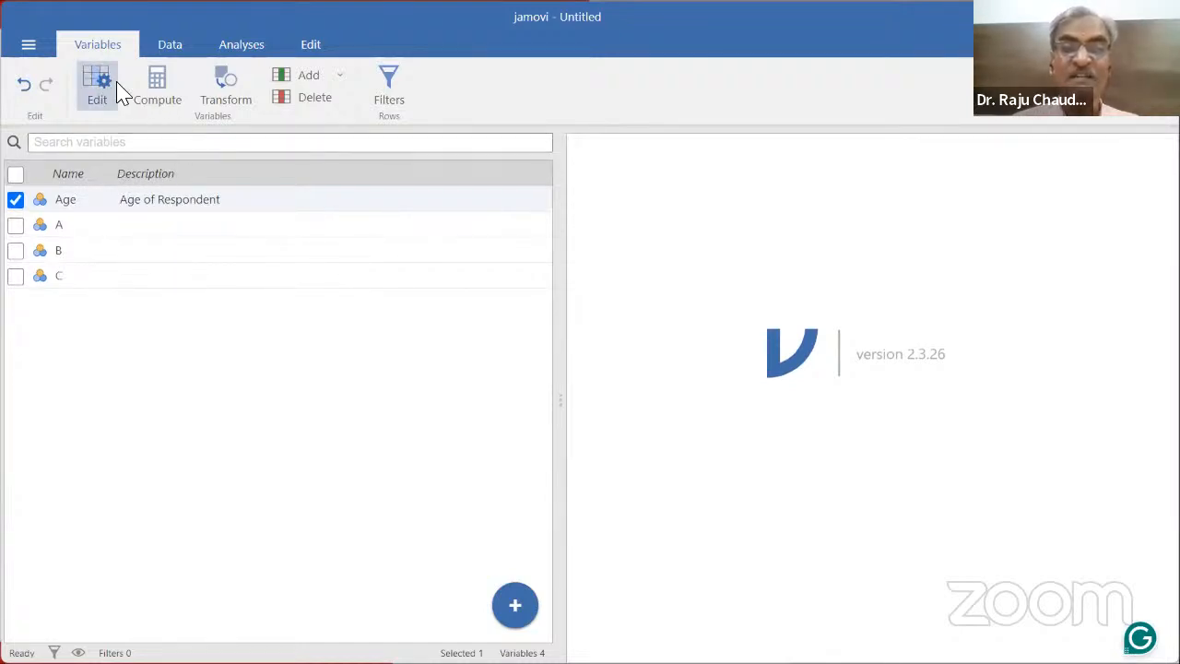
pyautogui.click(115, 90)
pyautogui.click(114, 91)
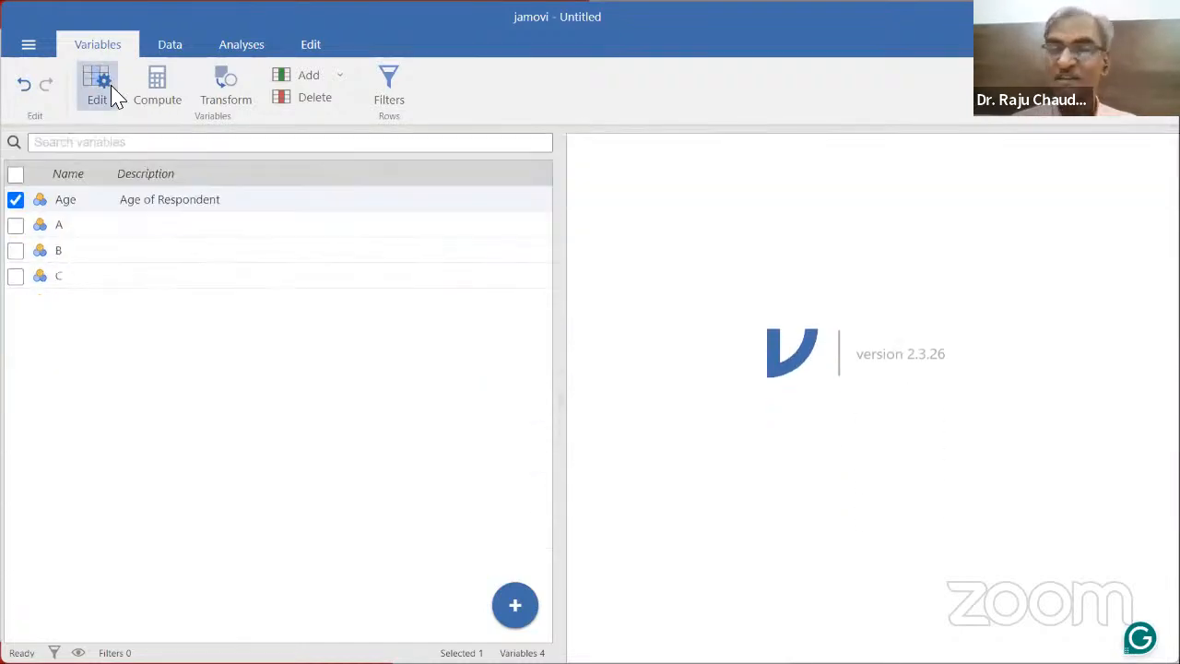
pyautogui.click(113, 91)
pyautogui.click(109, 89)
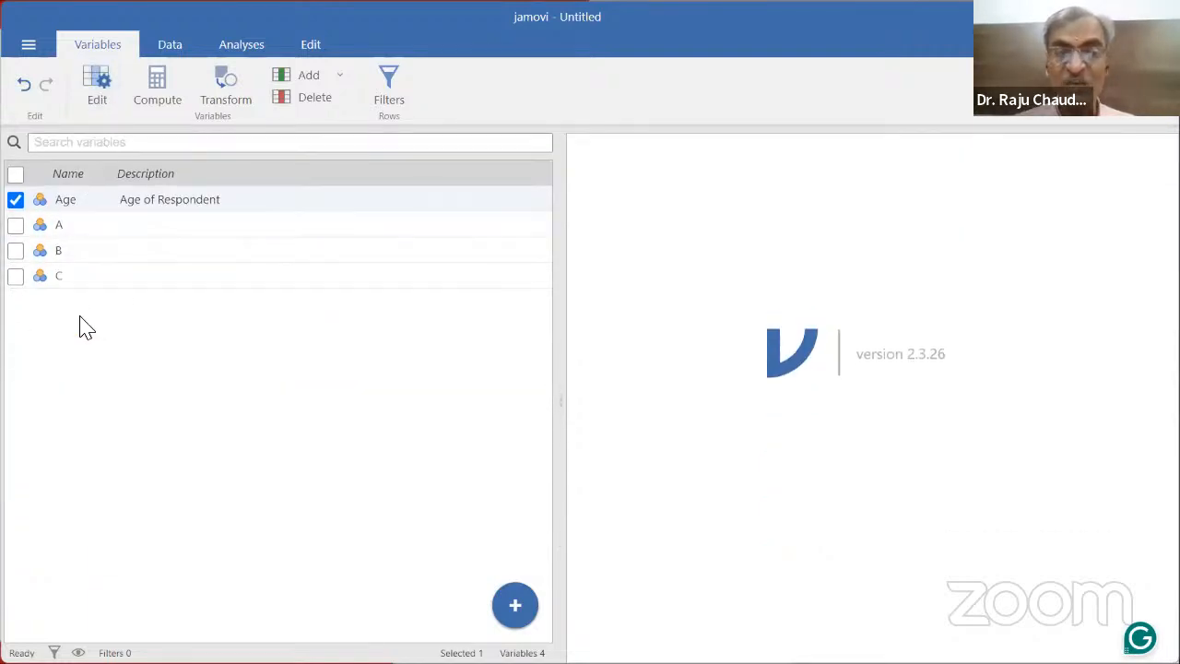
# Step: Insert a new data variable before variable B and check its place in the variable list
pyautogui.click(68, 251)
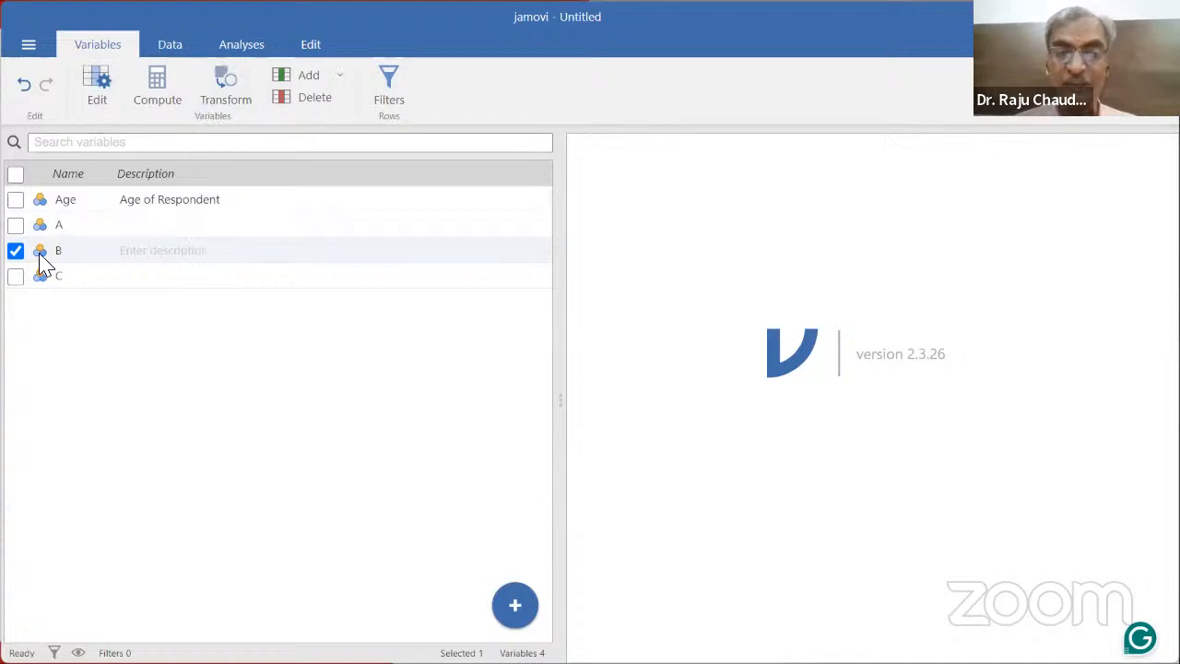
pyautogui.click(341, 77)
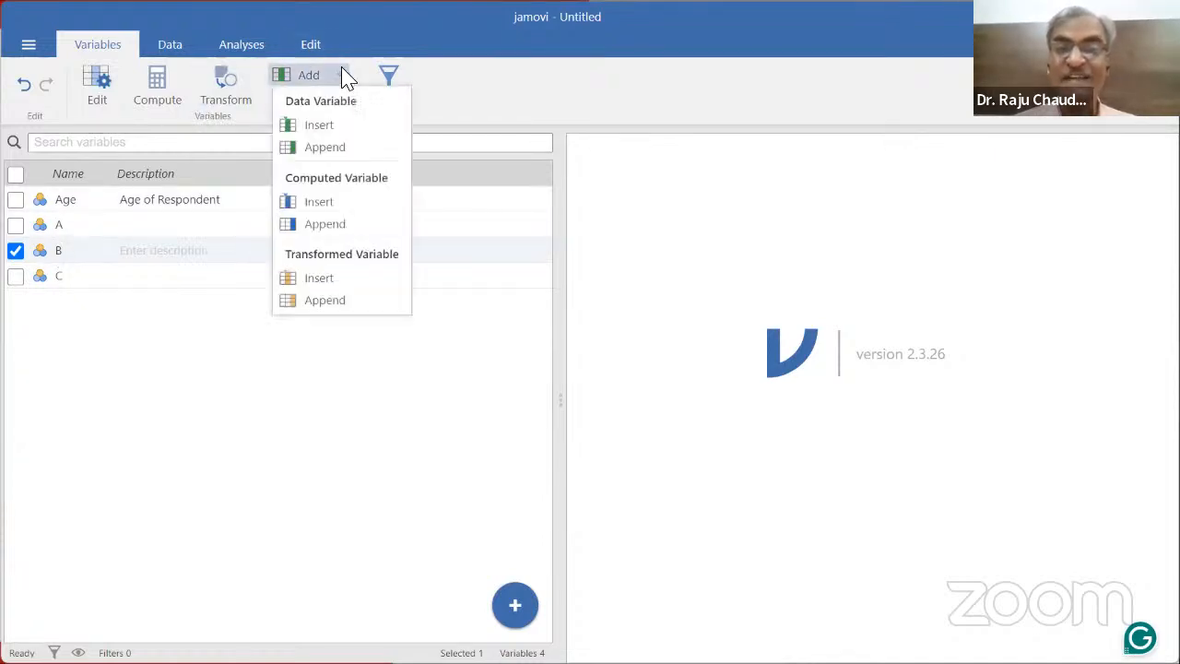
pyautogui.click(323, 125)
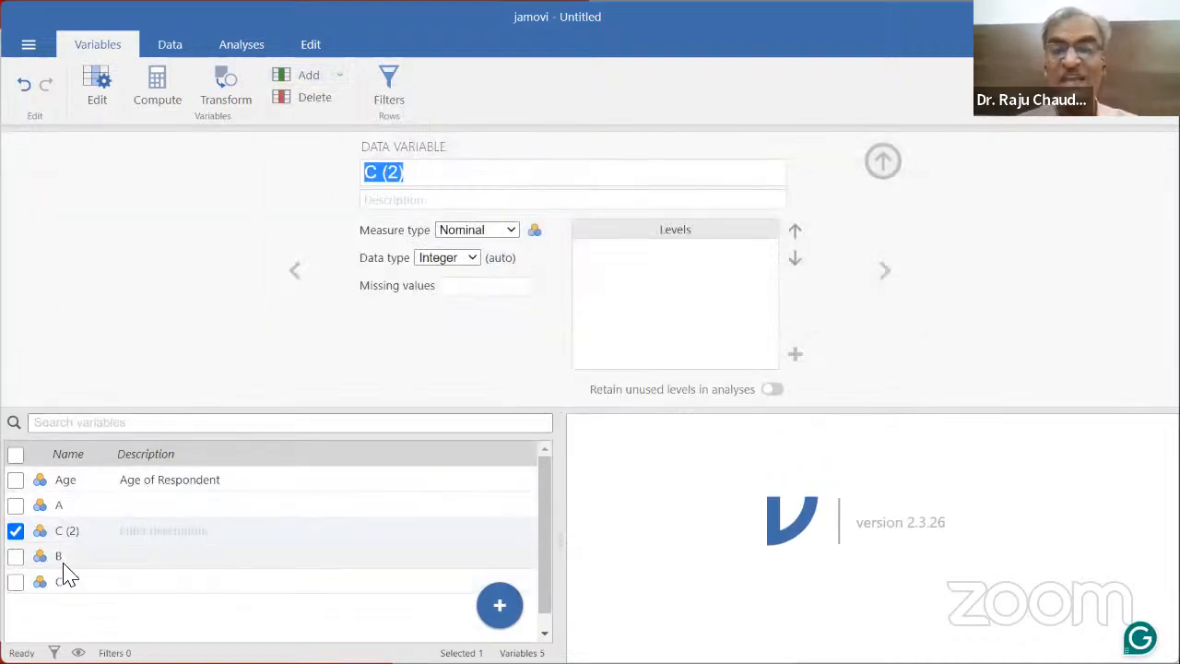
pyautogui.scroll(-1, 66, 530)
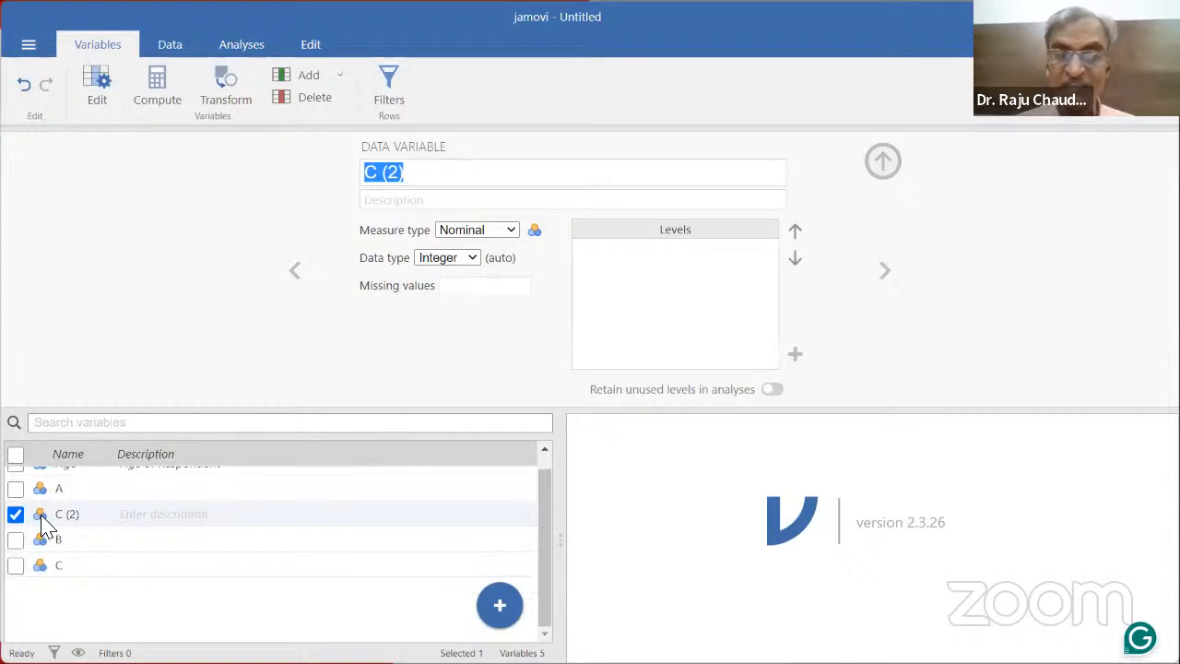
# Step: Append a new data variable at the end of the variable list and close its properties editor
pyautogui.click(42, 517)
pyautogui.click(338, 78)
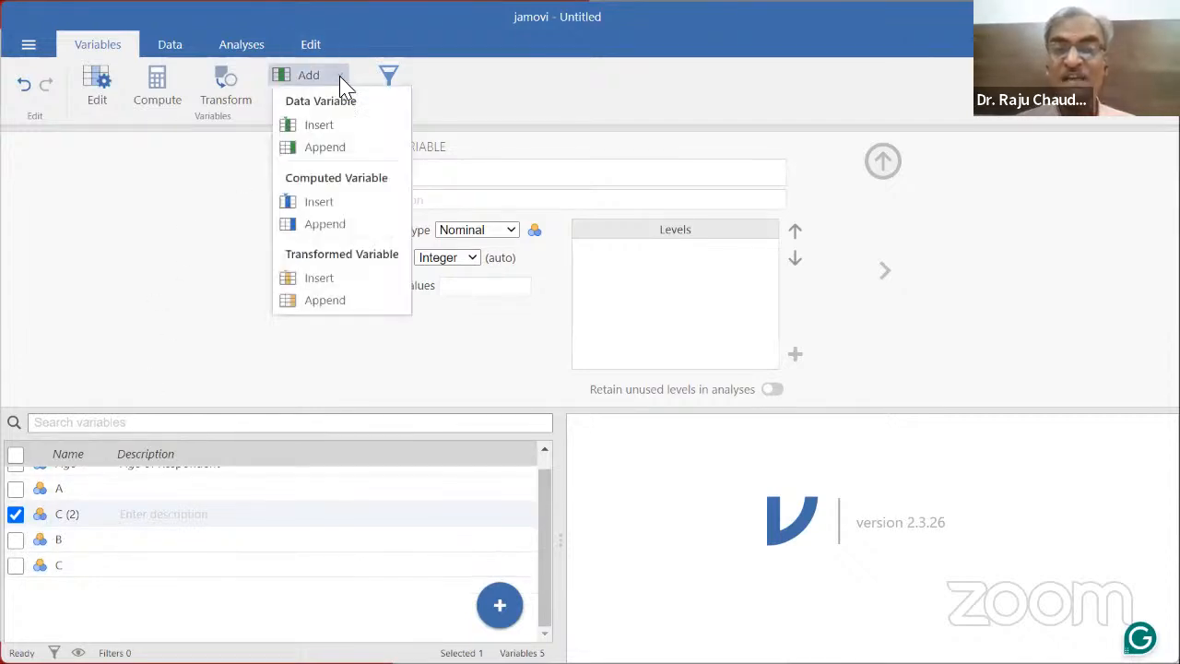
pyautogui.click(338, 159)
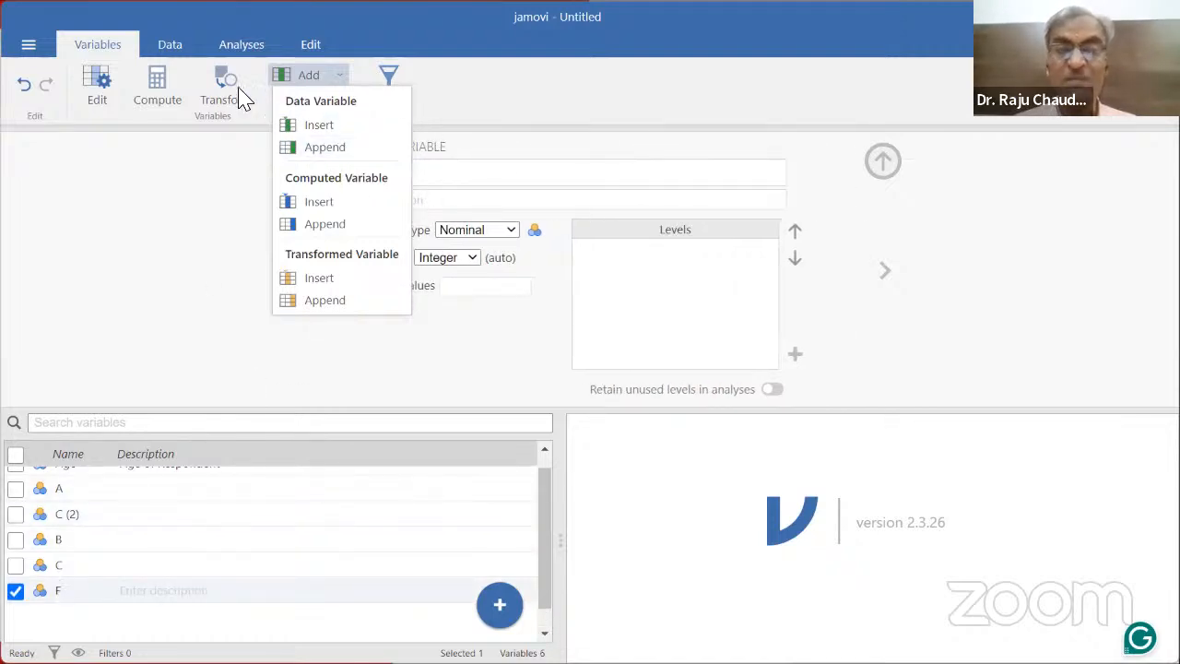
pyautogui.click(97, 92)
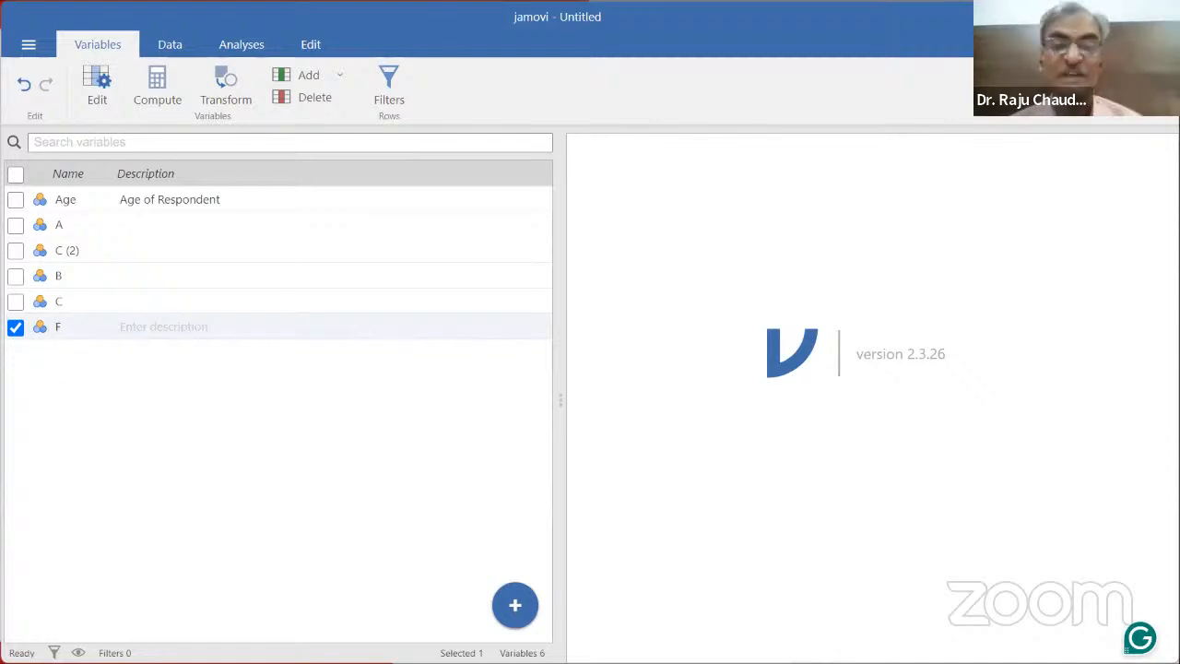
# Step: Show the data spreadsheet and look through its variable columns from Age to F
pyautogui.click(167, 44)
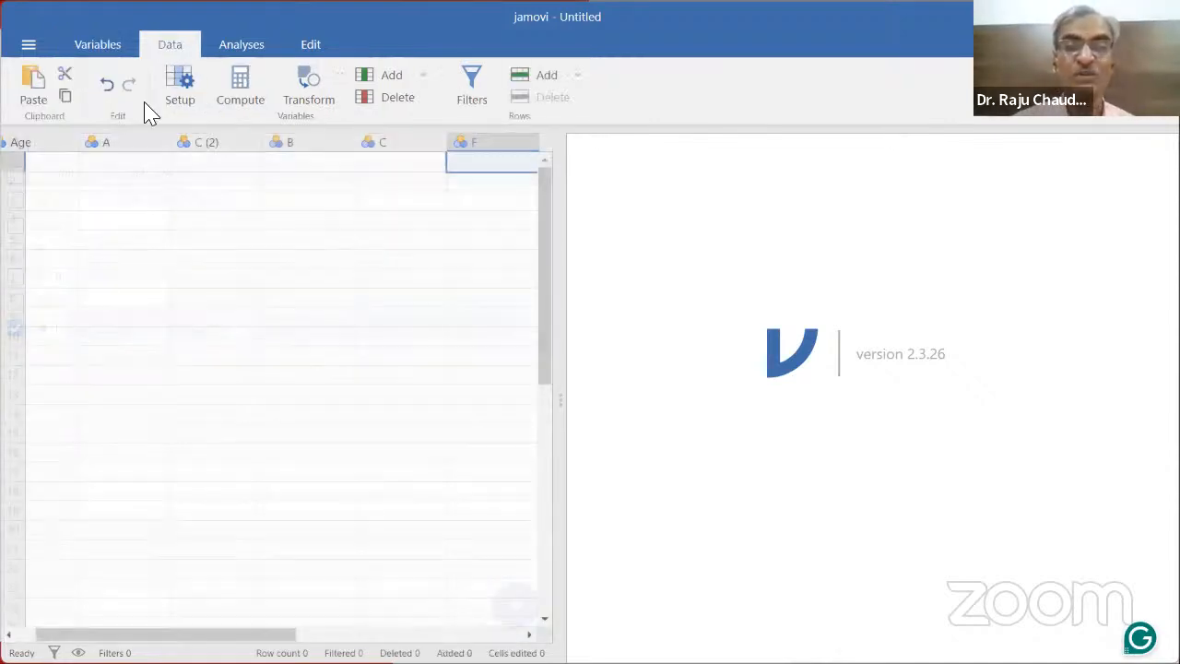
pyautogui.click(102, 260)
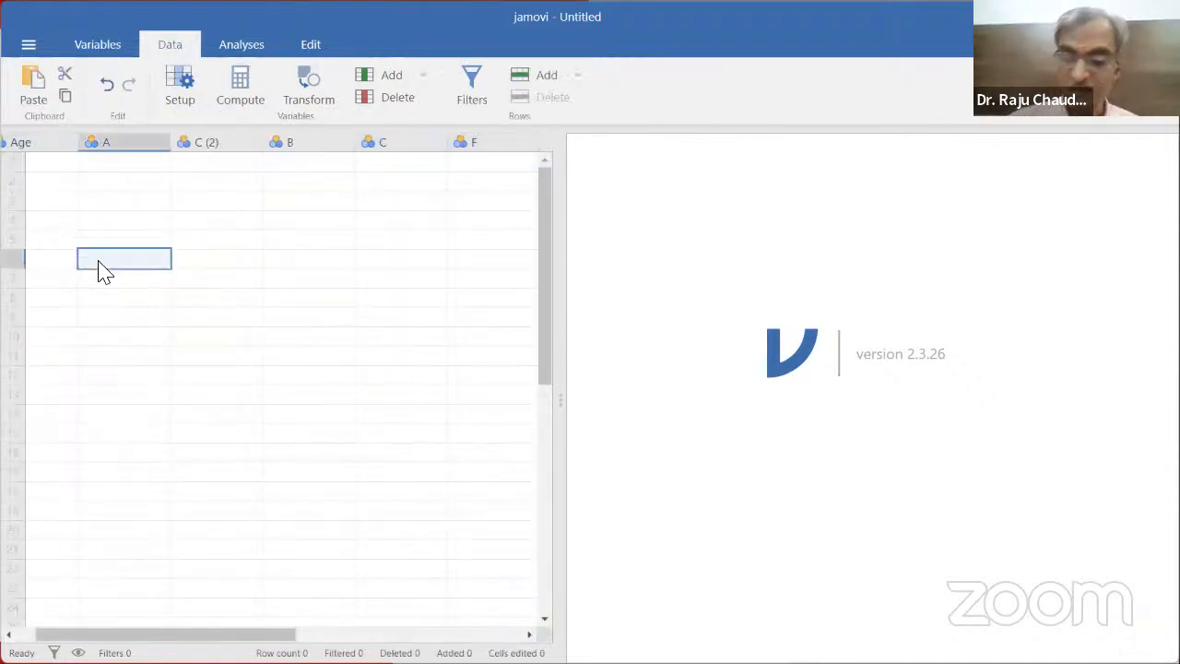
pyautogui.press('Left')
pyautogui.press('Up')
pyautogui.press('Up')
pyautogui.press('Up')
pyautogui.press('Up')
pyautogui.press('Up')
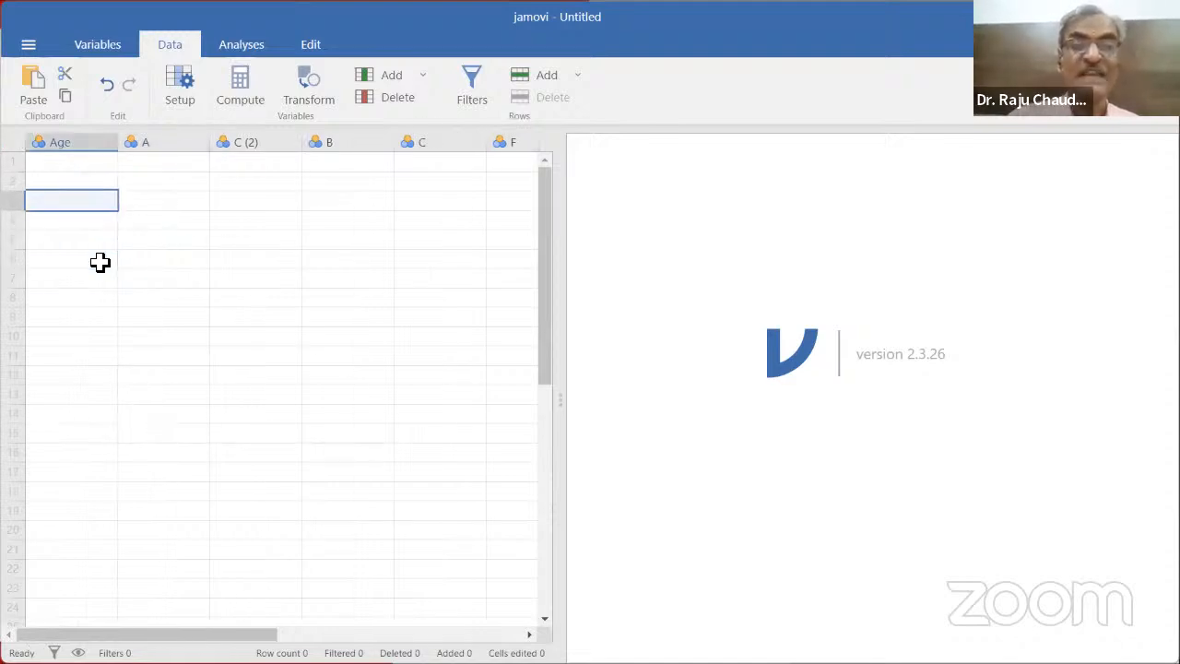
pyautogui.press('Right')
pyautogui.press('Right')
pyautogui.press('Right')
pyautogui.press('Right')
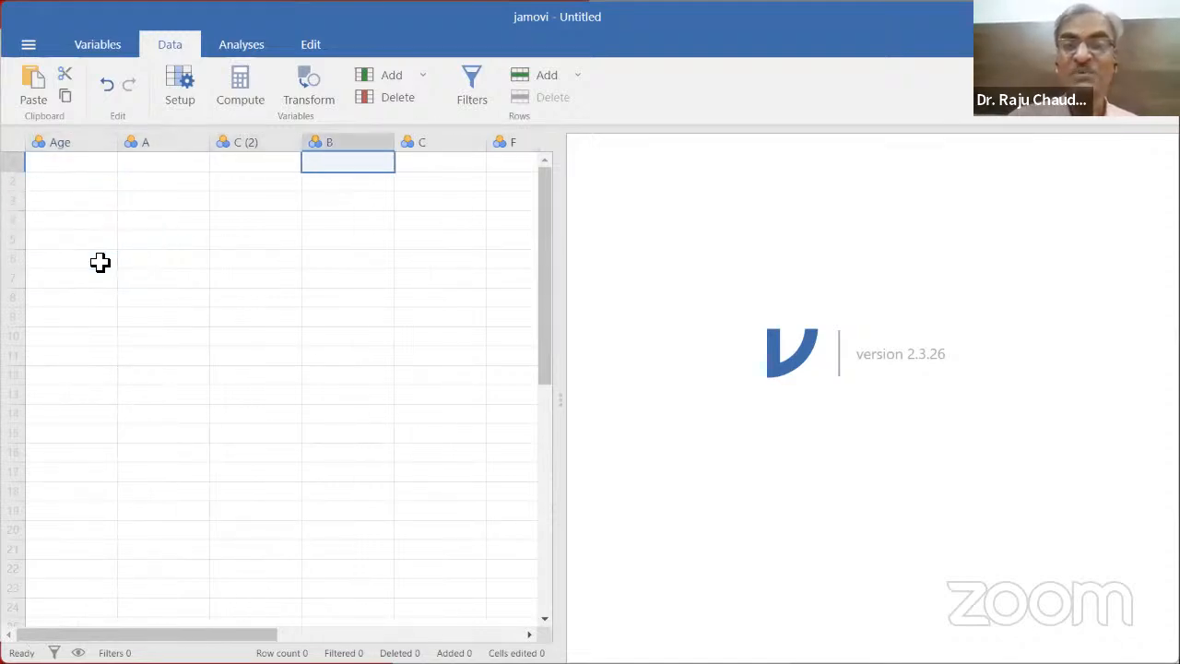
pyautogui.press('Right')
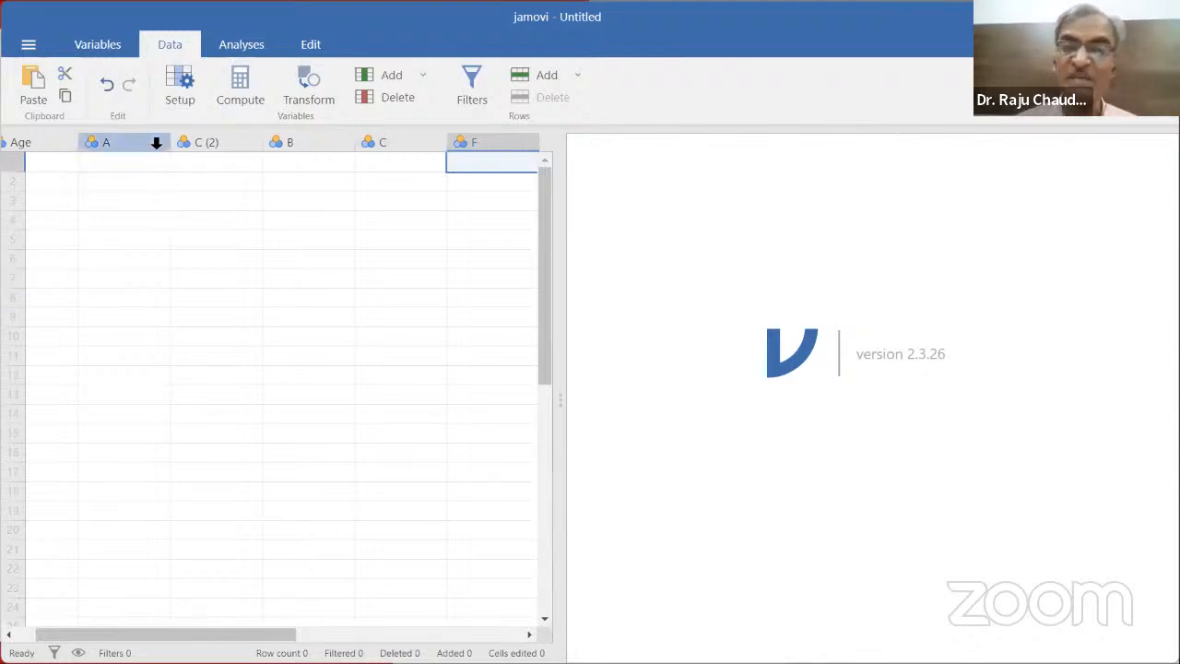
pyautogui.moveTo(166, 634); pyautogui.dragTo(143, 635)
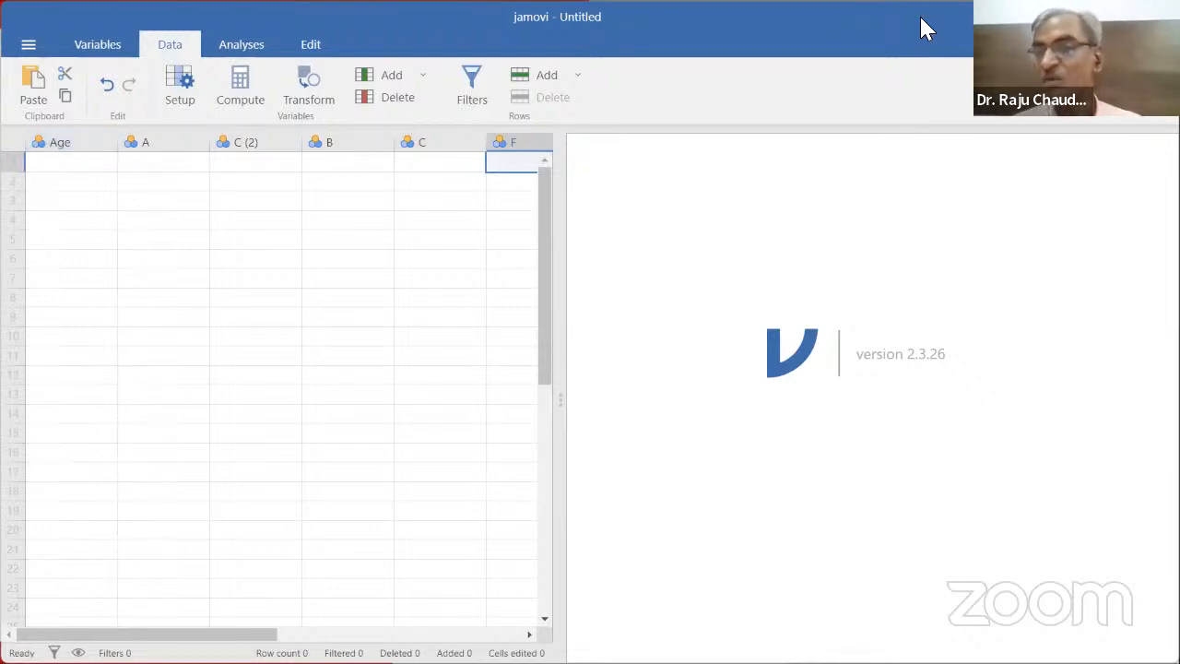
# Step: Set the interface zoom to 120% in the application settings and close them
pyautogui.click(1161, 45)
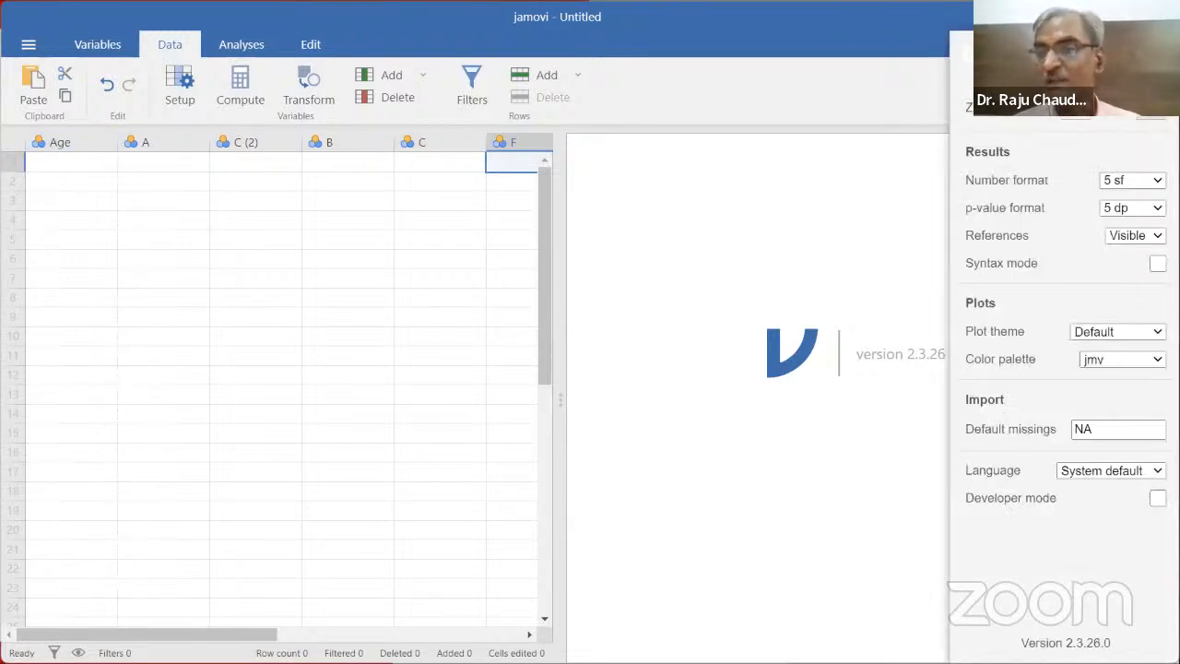
pyautogui.click(1152, 108)
pyautogui.click(1149, 118)
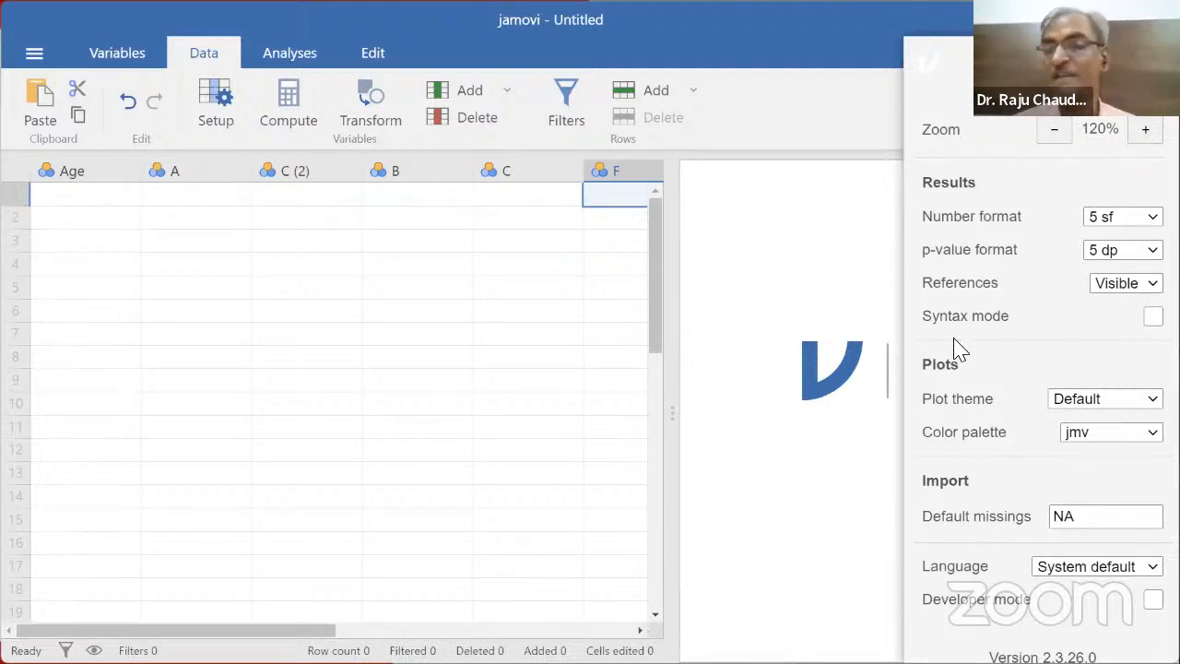
pyautogui.click(1160, 53)
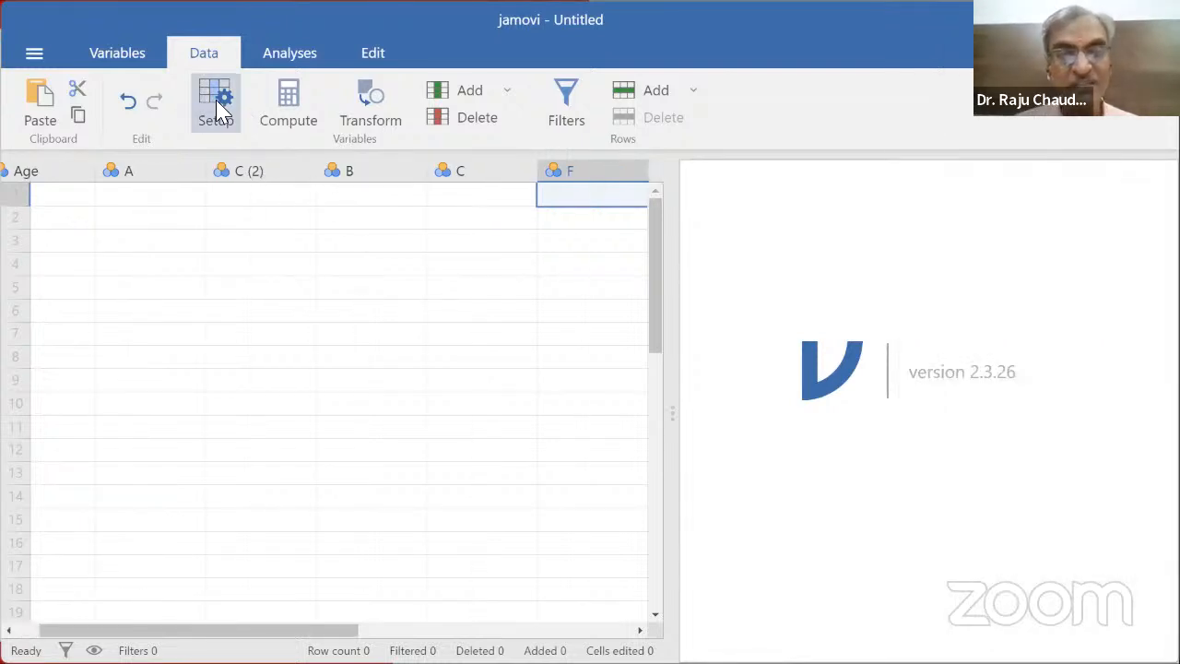
# Step: Open the setup of variable F and review the available measure types: Nominal, Ordinal, Continuous and ID
pyautogui.click(218, 109)
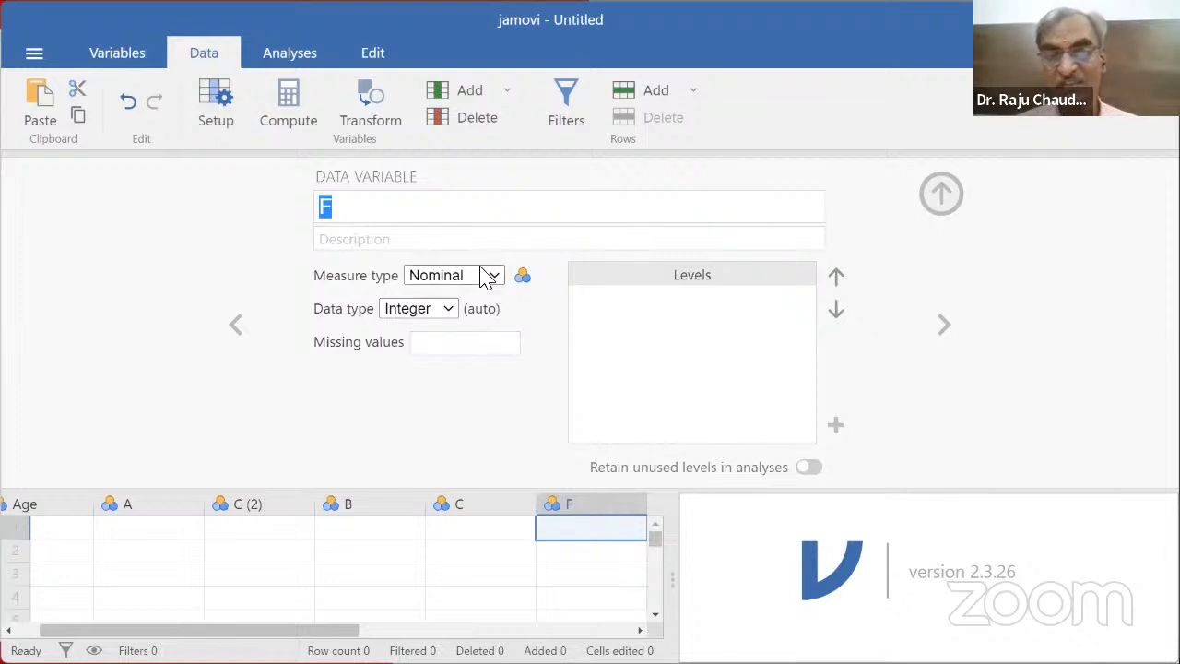
pyautogui.click(374, 211)
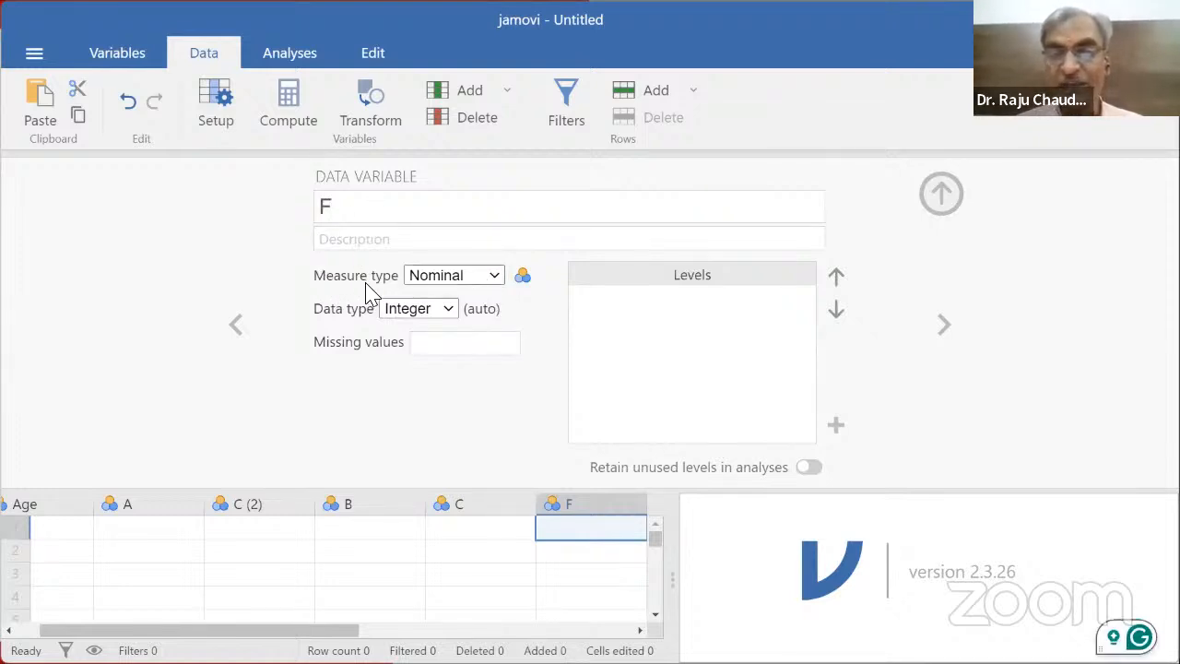
pyautogui.click(498, 279)
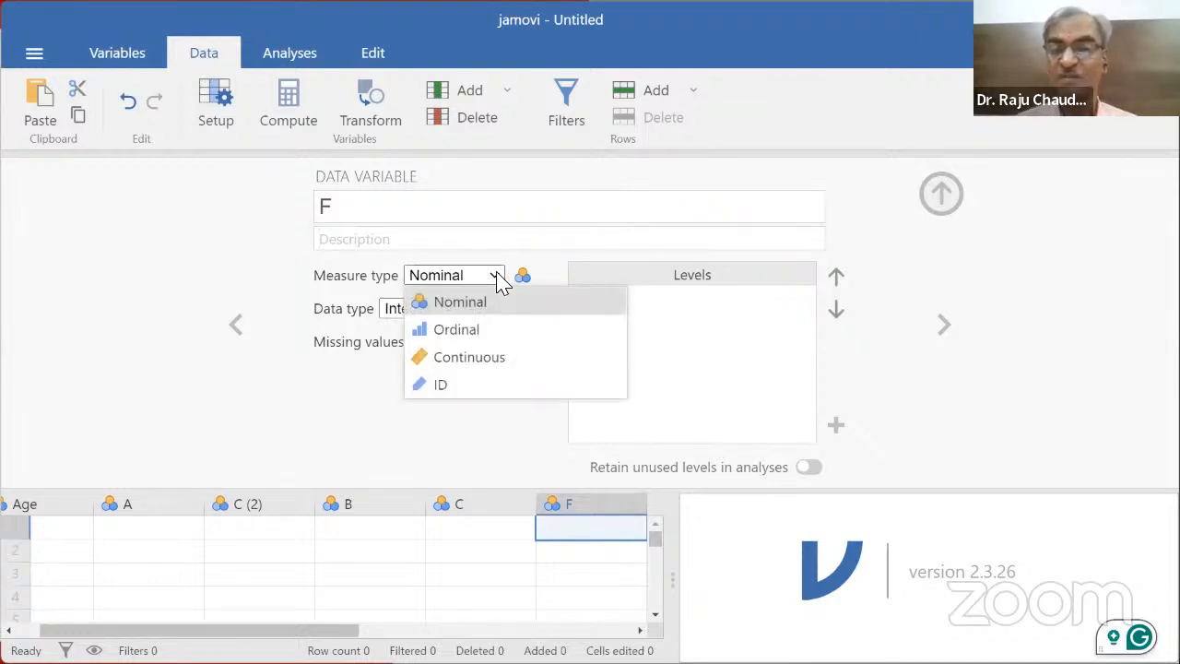
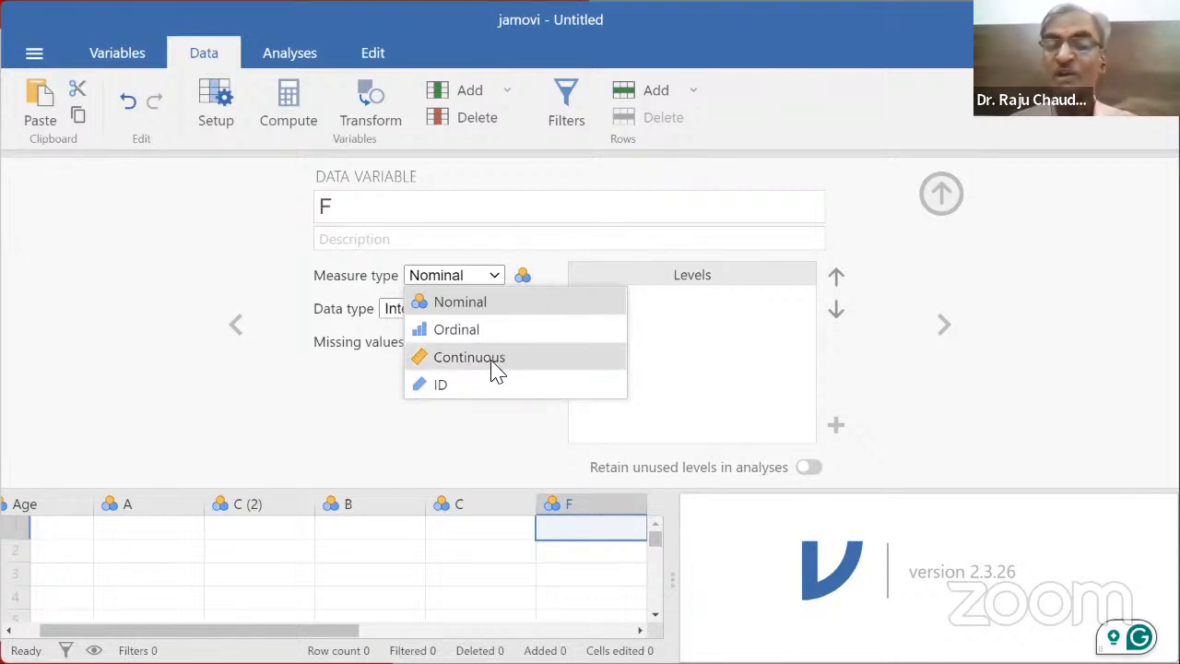
pyautogui.click(284, 282)
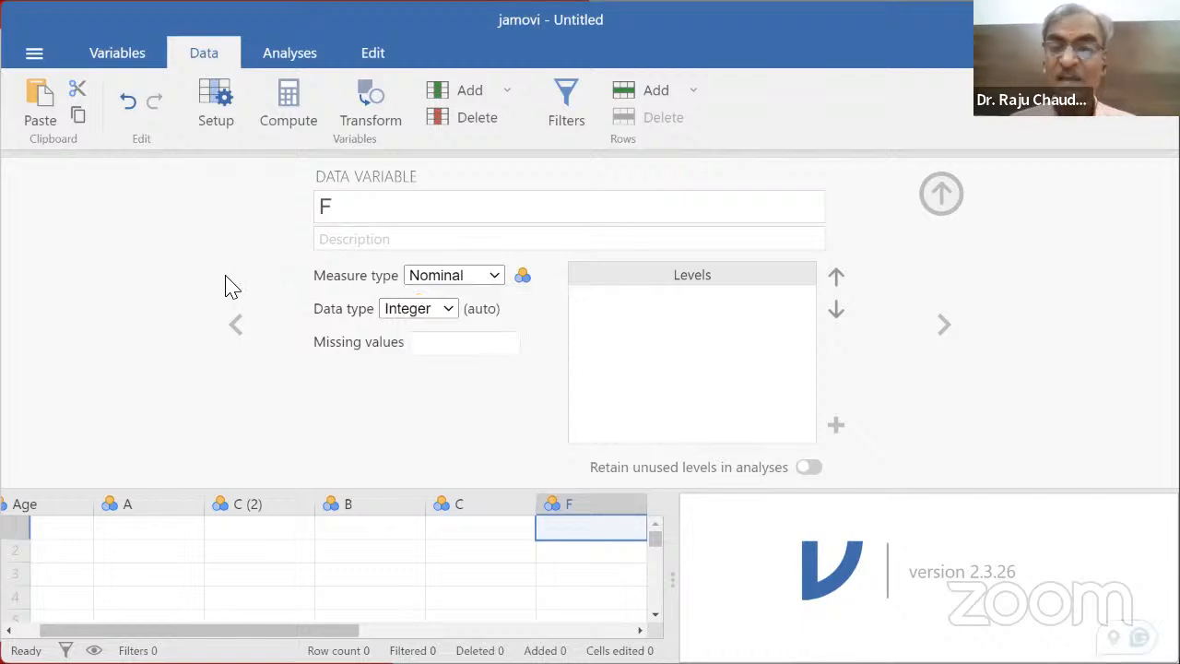
# Step: Review variable F's data type choices and its missing values editor without changing either
pyautogui.click(447, 313)
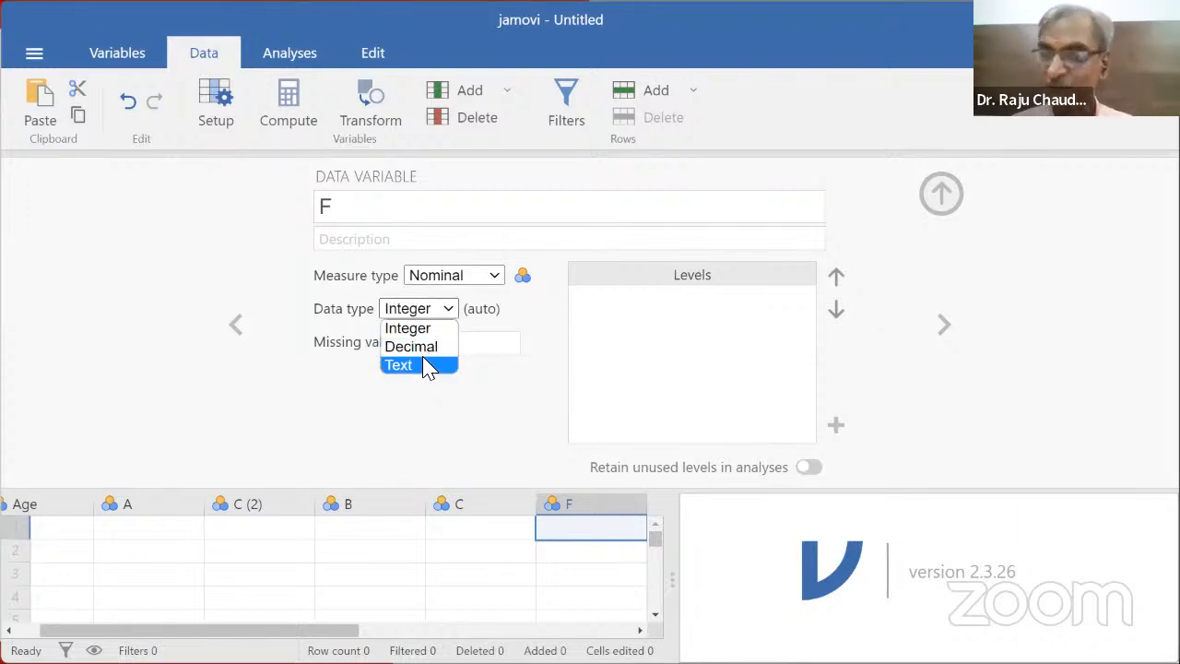
pyautogui.click(319, 319)
pyautogui.click(443, 343)
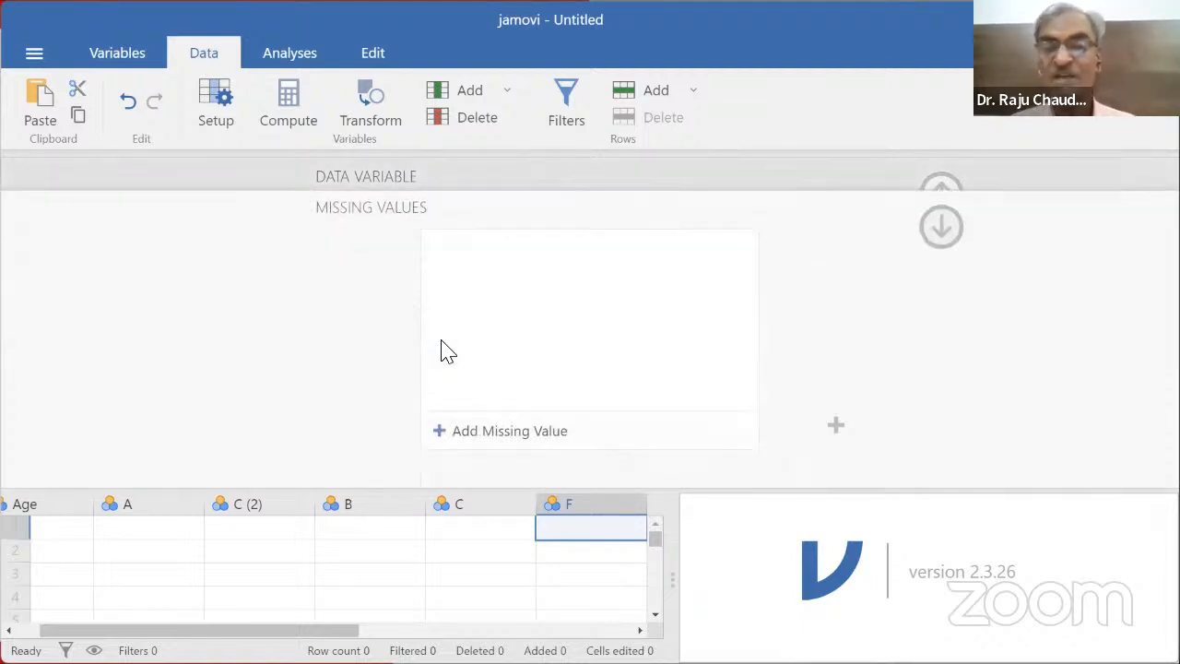
pyautogui.click(941, 226)
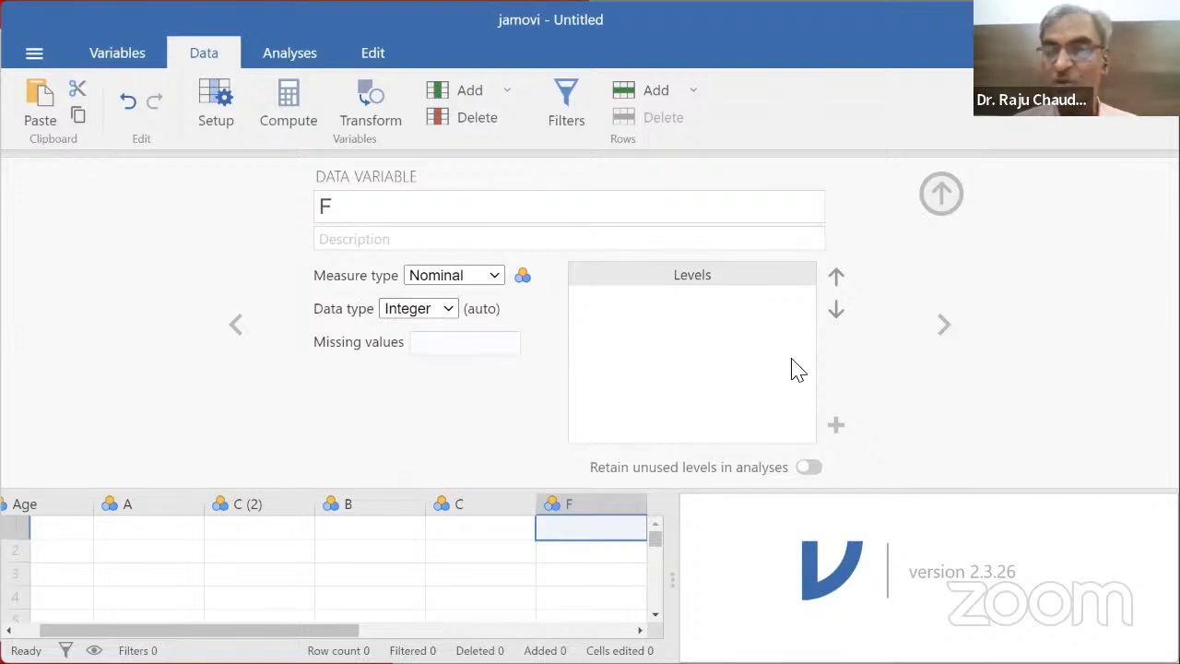
# Step: Set variable F's measure type to Ordinal and close the variable setup
pyautogui.click(487, 281)
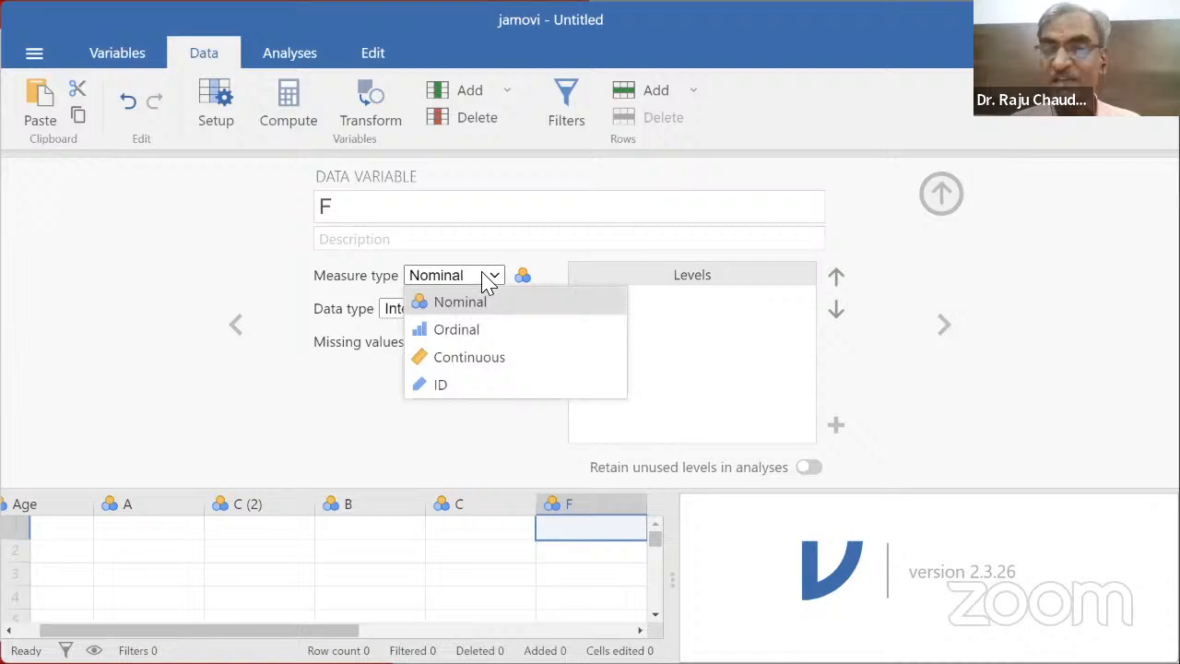
pyautogui.click(468, 334)
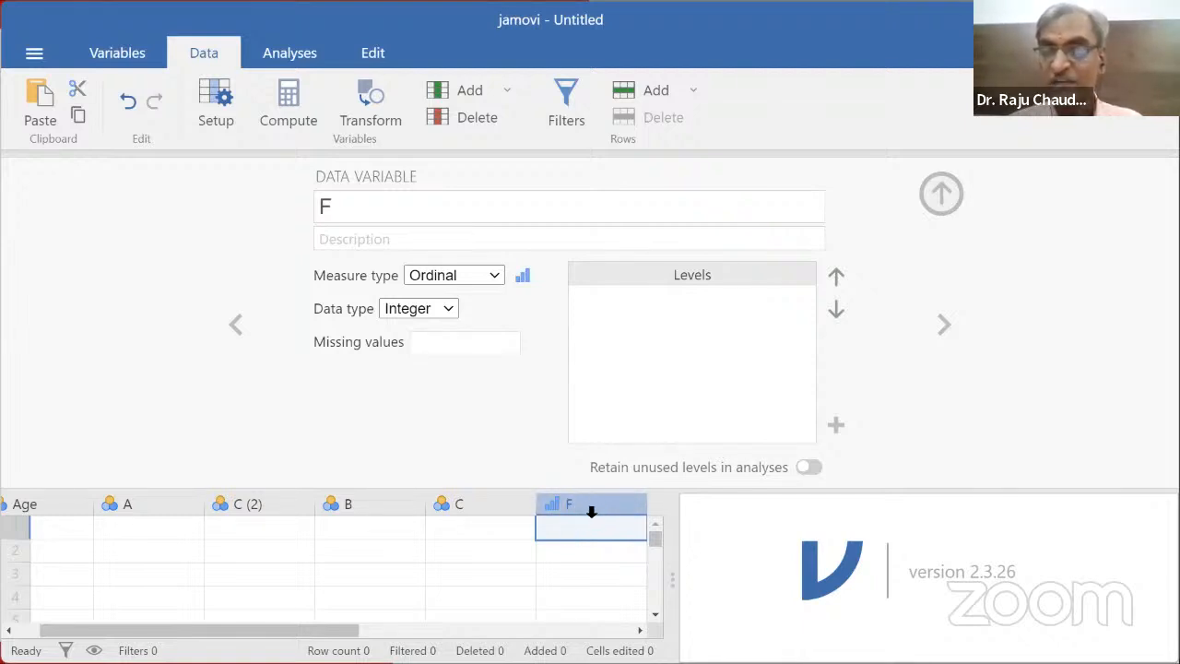
pyautogui.click(229, 109)
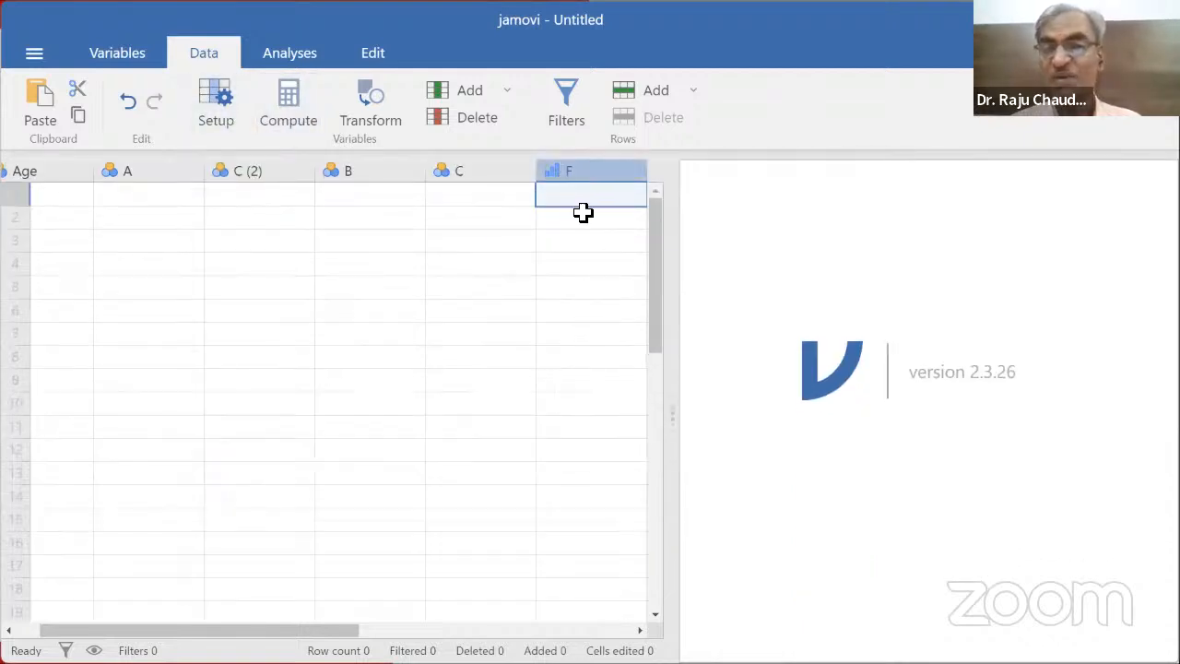
# Step: Open variable F's setup from the data grid, compare it in the Variables and Data views, and close it
pyautogui.doubleClick(584, 263)
pyautogui.click(582, 177)
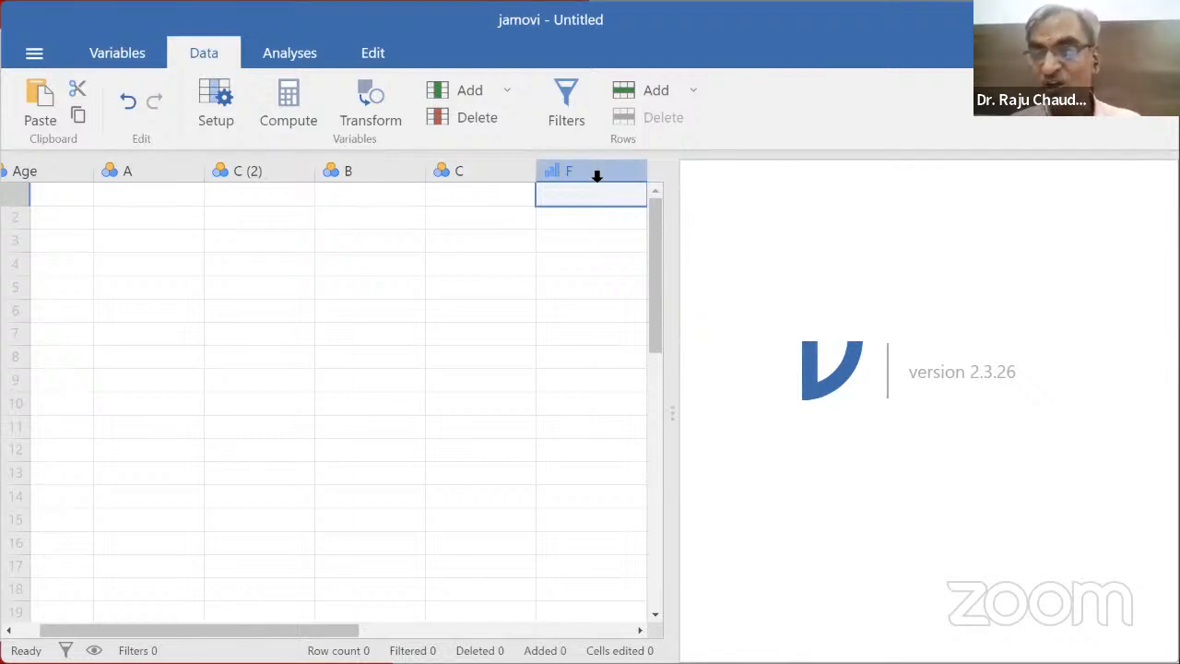
pyautogui.doubleClick(595, 174)
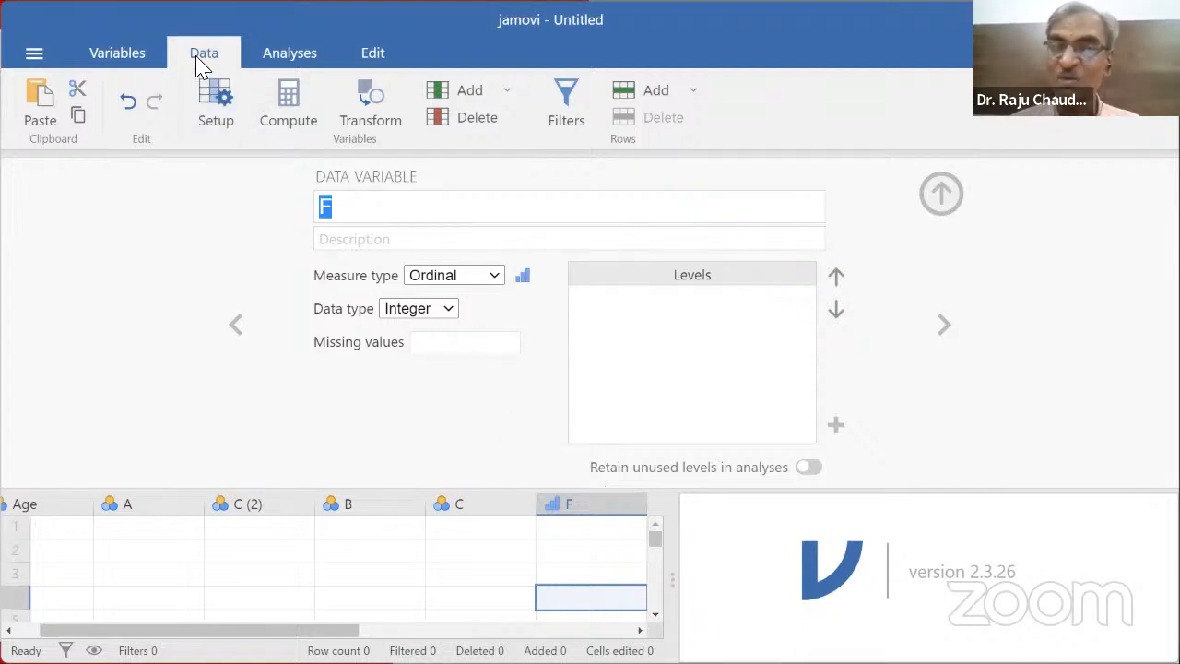
pyautogui.click(95, 54)
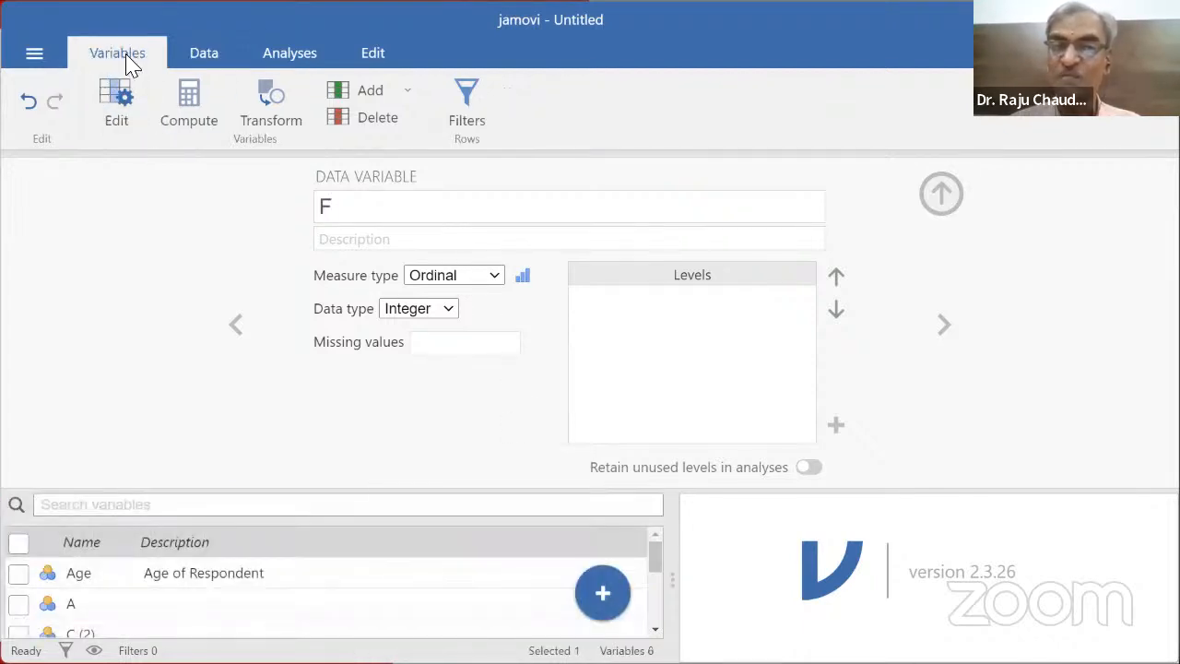
pyautogui.click(197, 57)
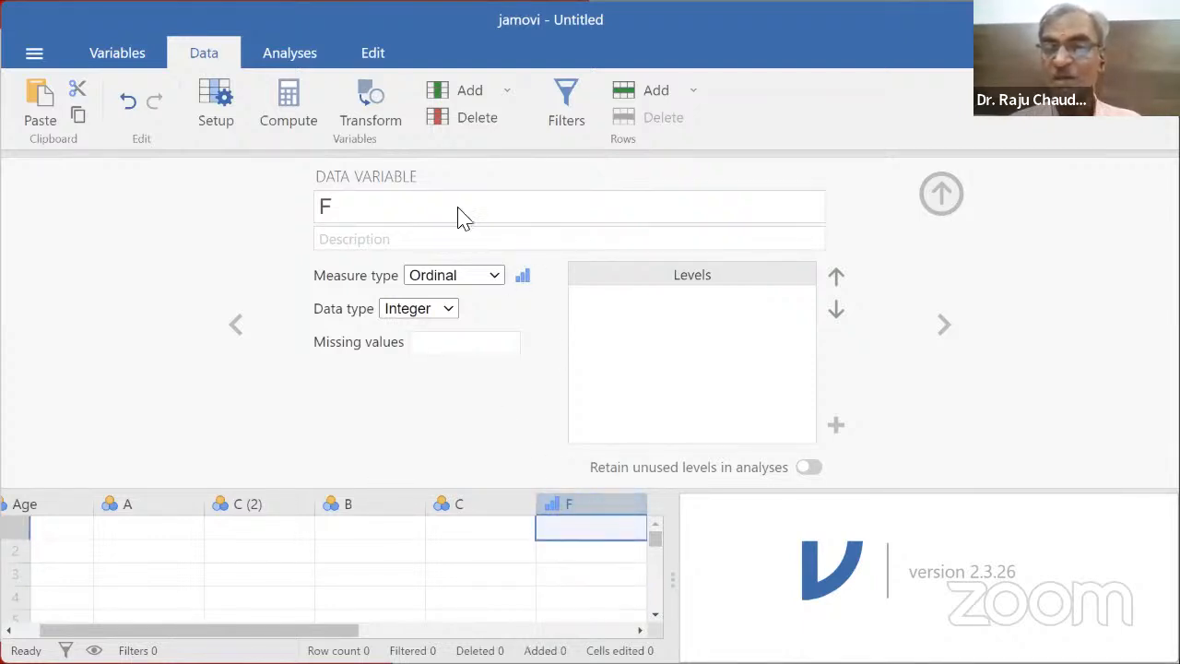
pyautogui.click(944, 201)
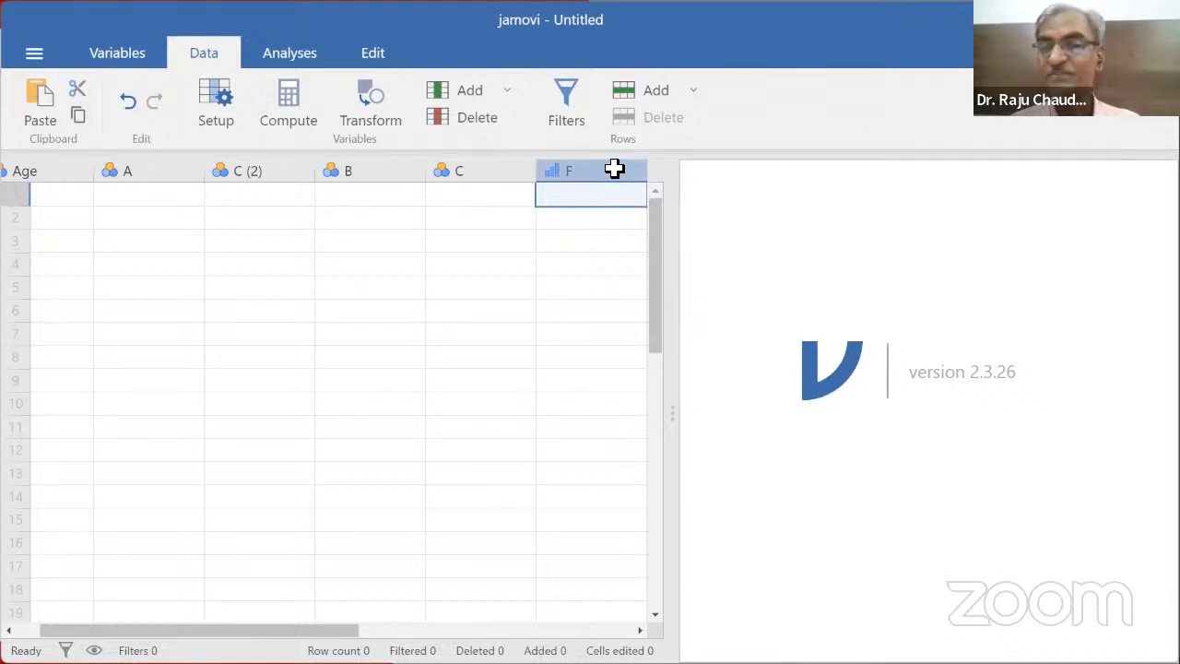
pyautogui.doubleClick(612, 168)
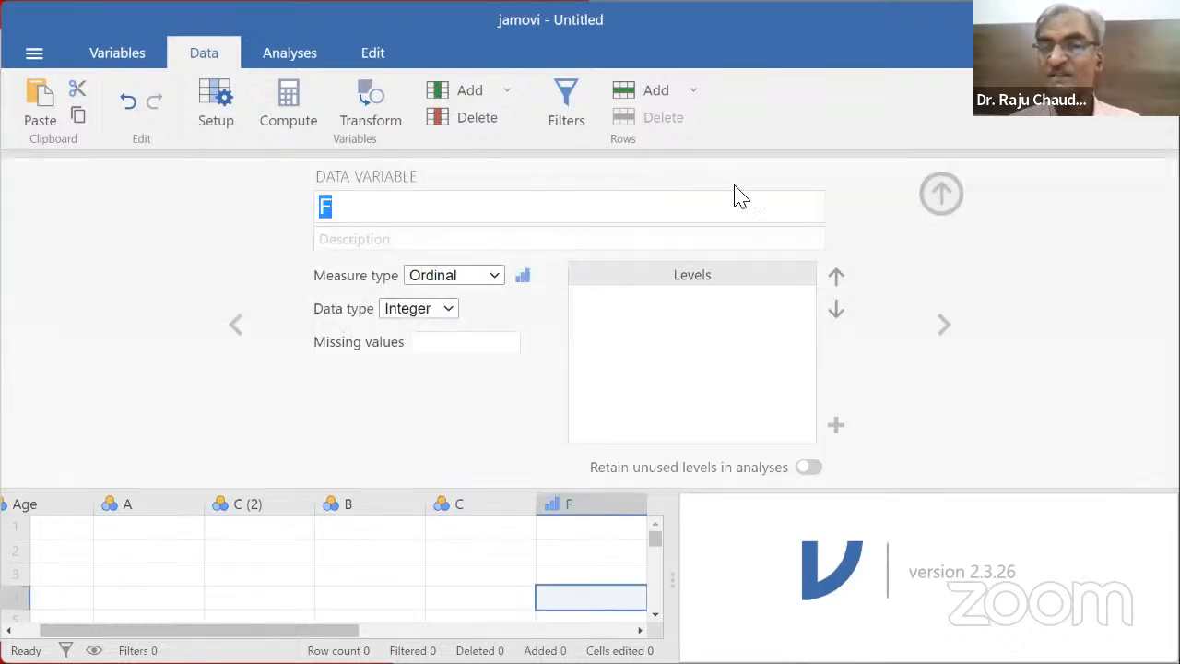
pyautogui.click(942, 196)
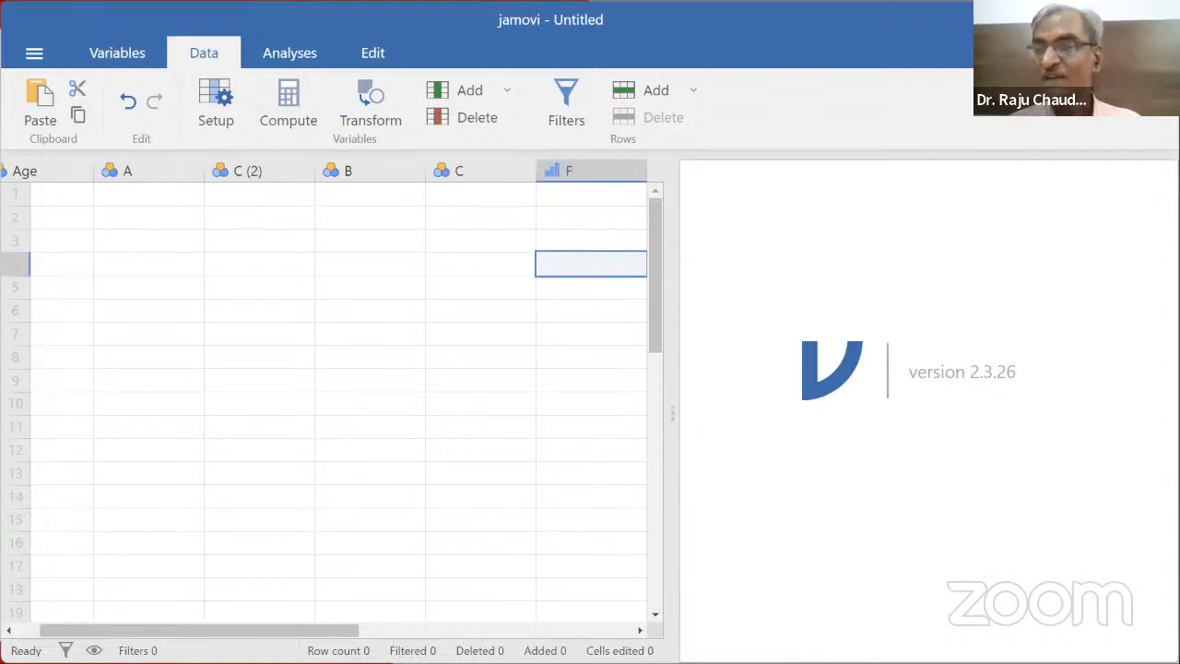
# Step: Reopen variable F's setup and browse back through the preceding variables' setups until Age
pyautogui.doubleClick(585, 171)
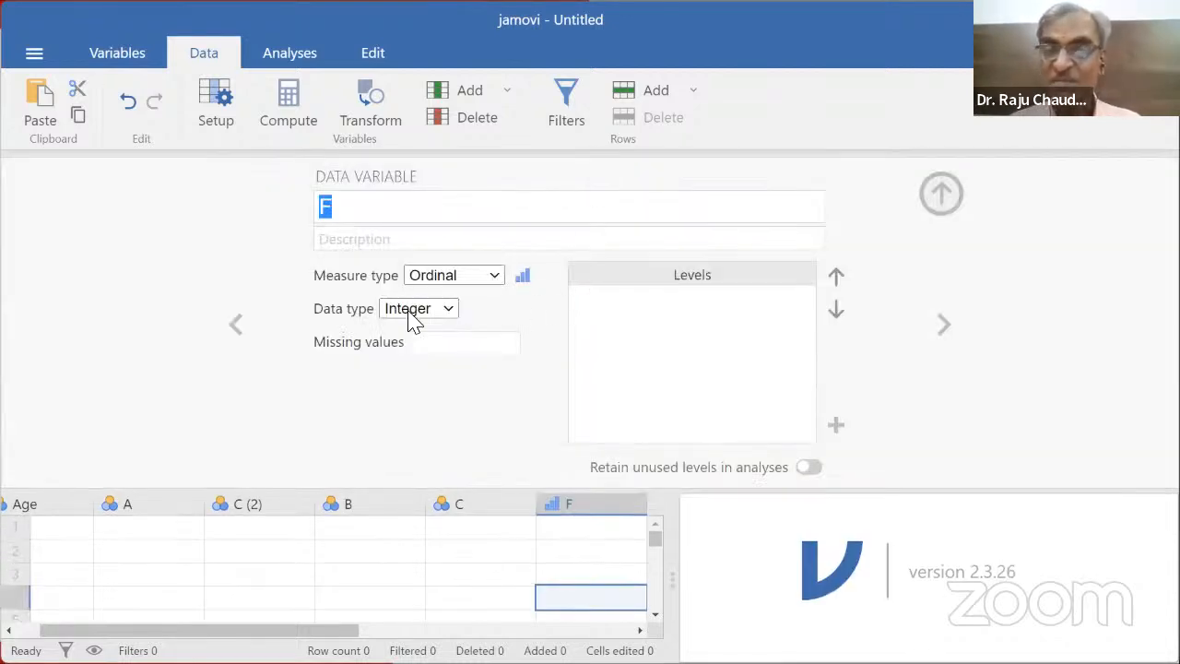
pyautogui.click(236, 332)
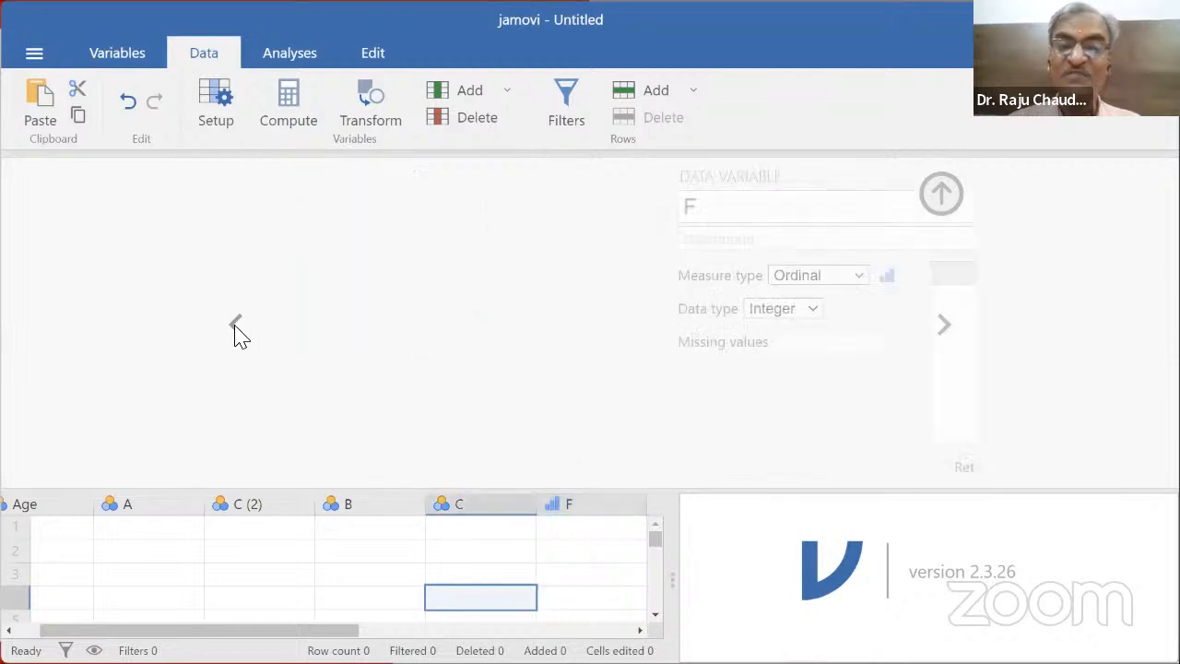
pyautogui.click(941, 334)
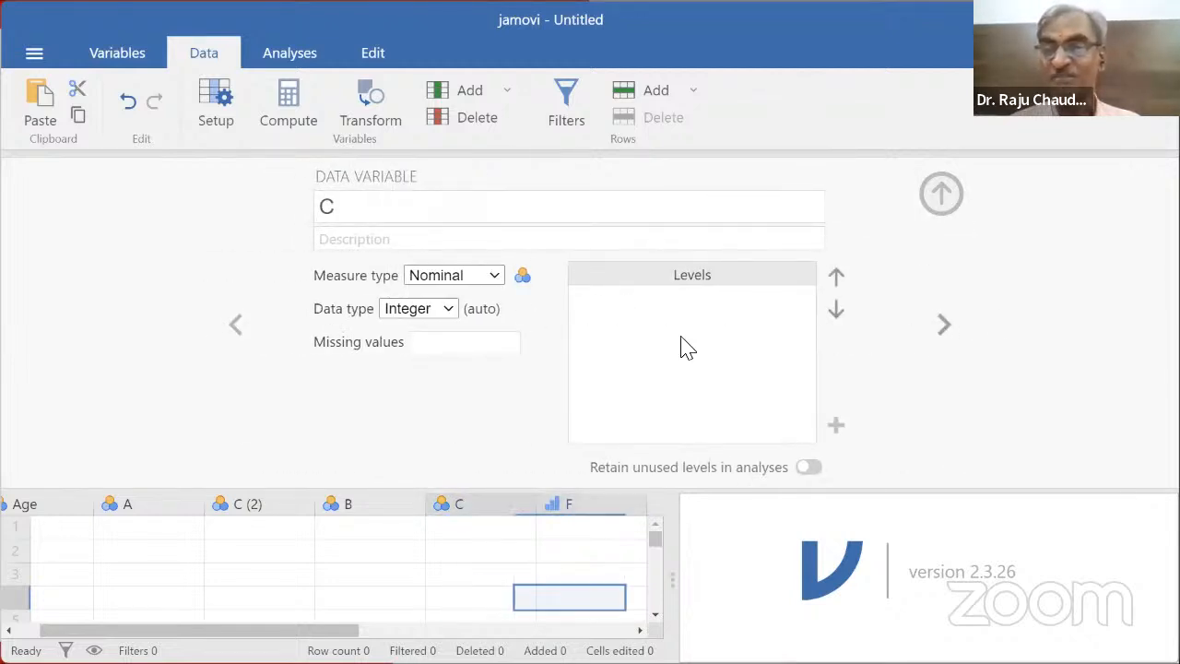
pyautogui.click(236, 327)
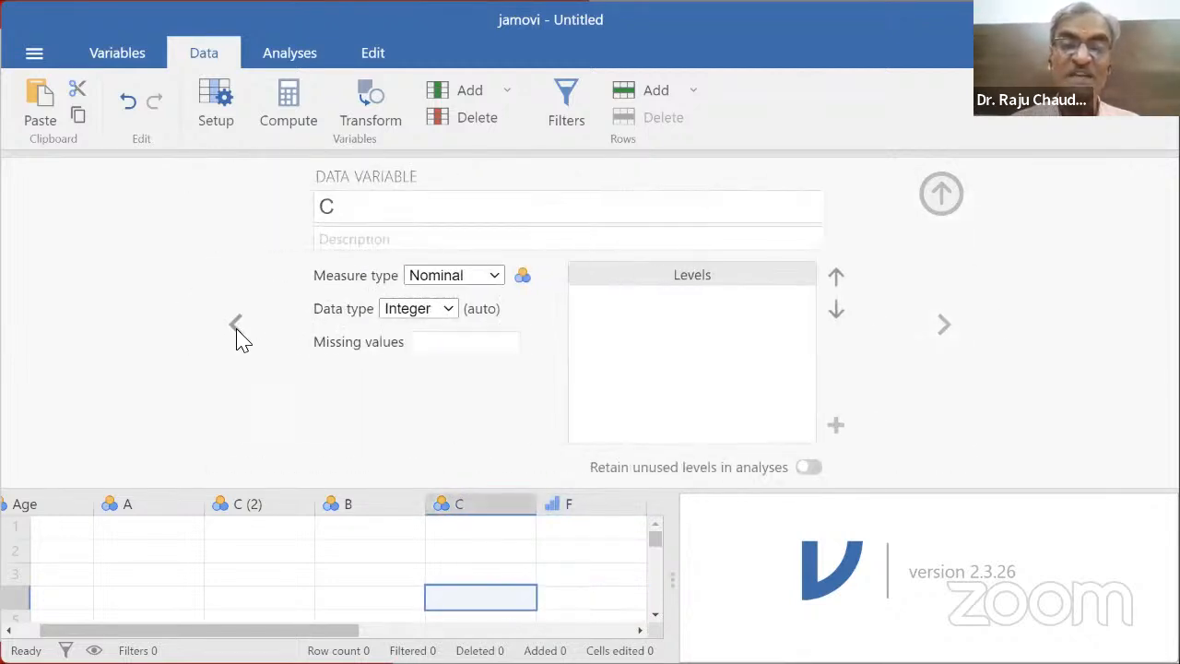
pyautogui.click(236, 327)
pyautogui.click(236, 328)
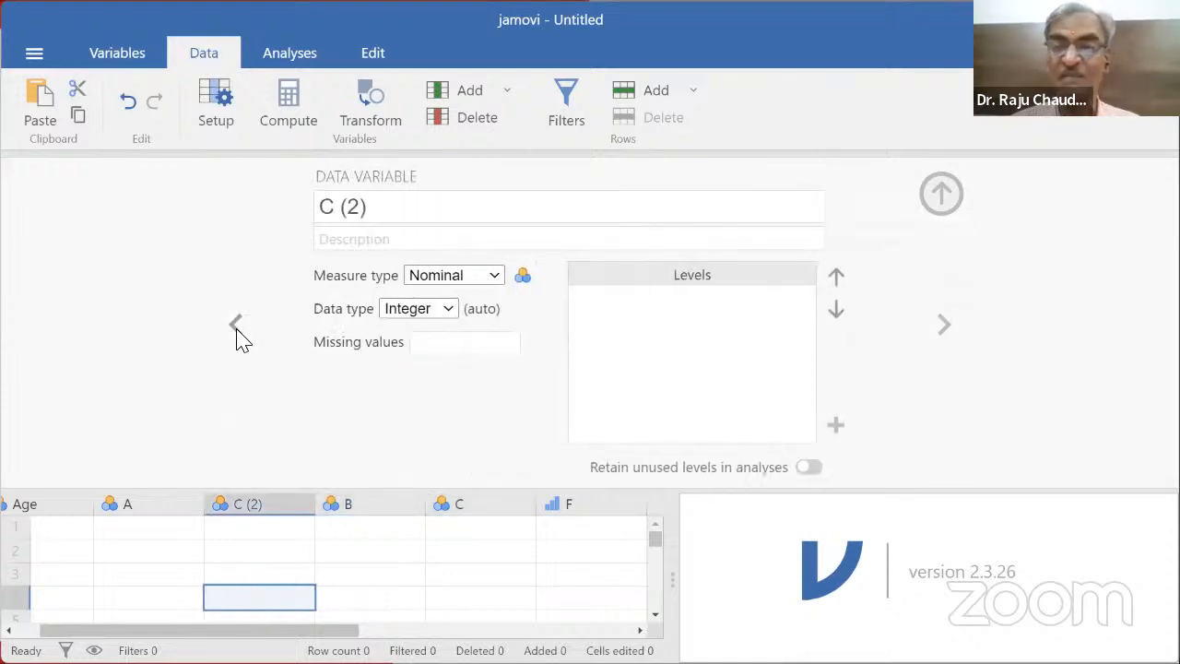
pyautogui.click(237, 332)
pyautogui.click(237, 332)
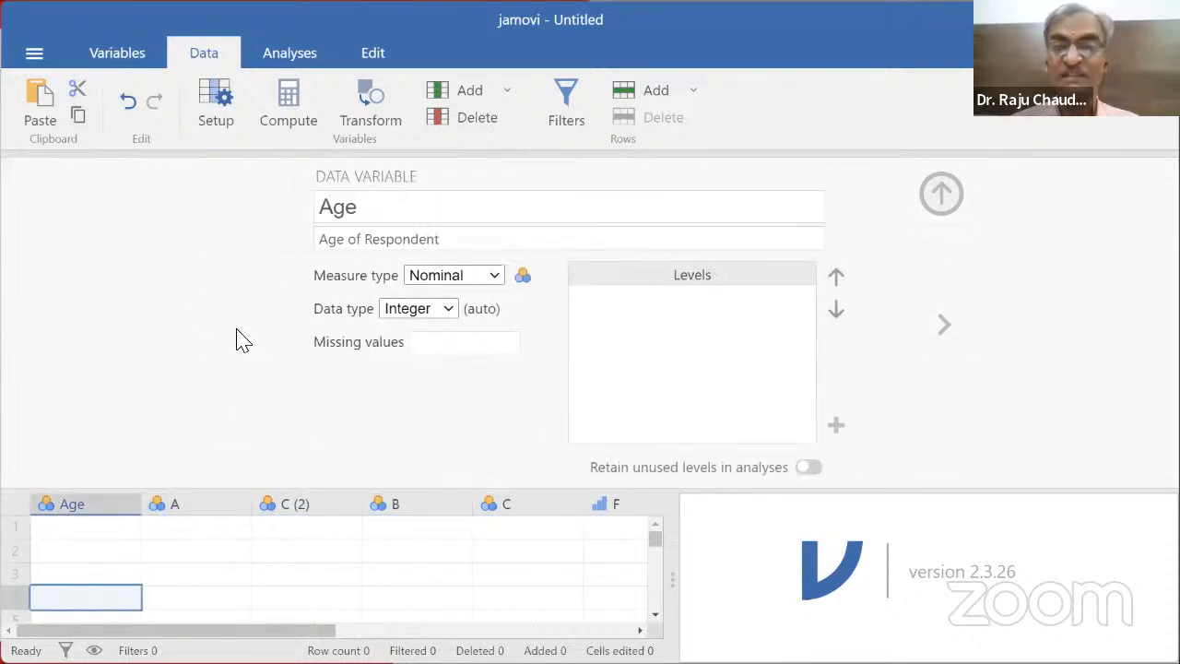
# Step: Switch to the presentation, view the Variables Tab slide on inserting and appending variables, and return to jamovi
pyautogui.hotkey('alt', 'Tab')
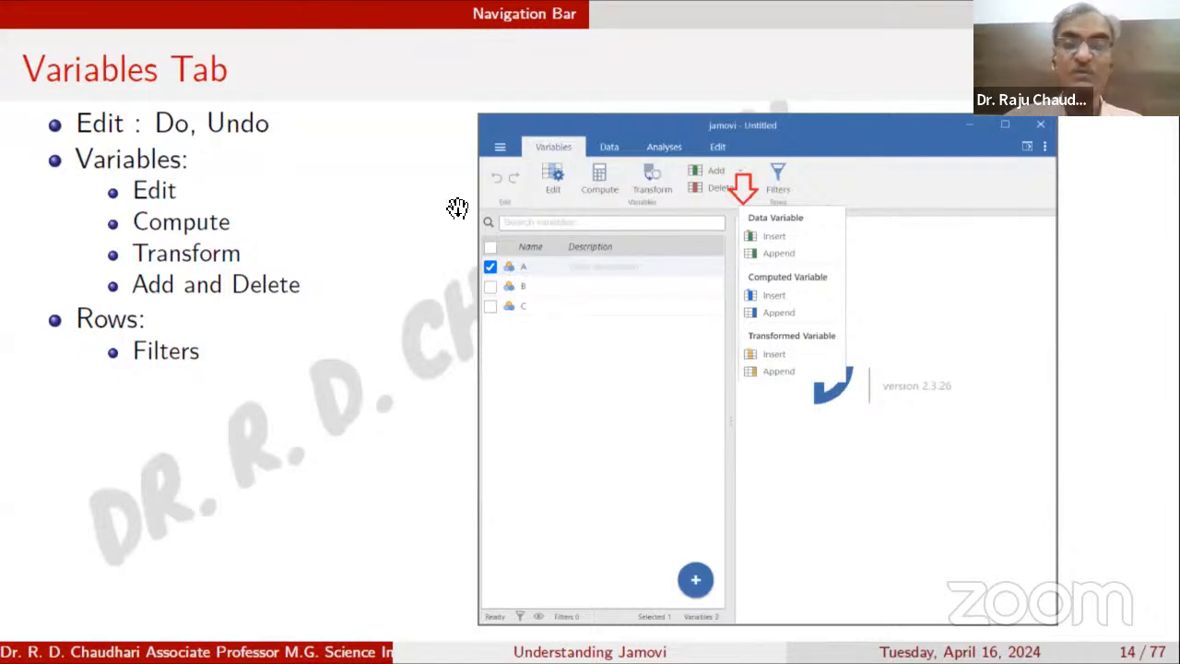
pyautogui.press('Right')
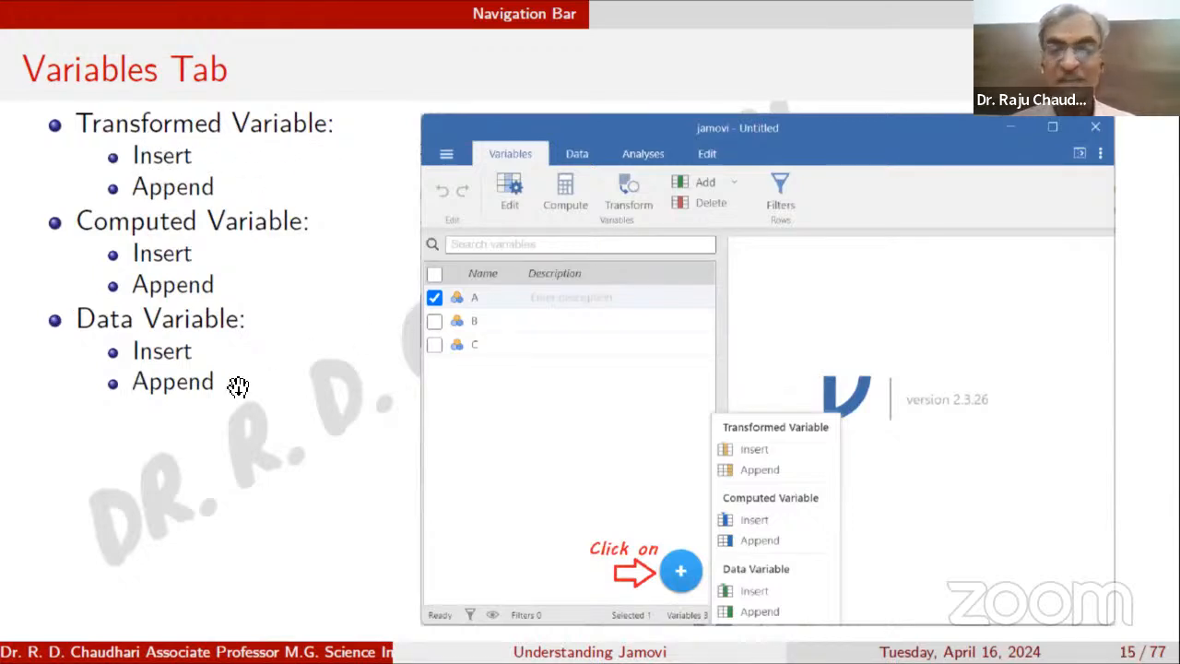
pyautogui.hotkey('alt', 'Tab')
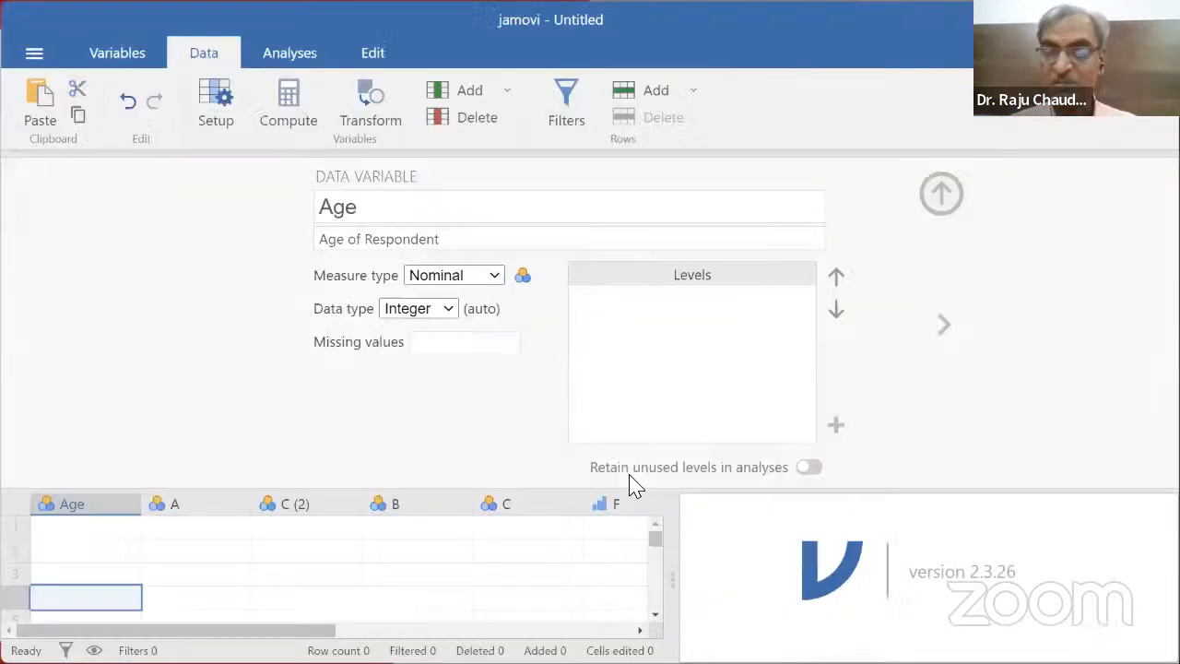
# Step: Select variable F, close the variable setup, and view the available analyses with the Age column selected
pyautogui.click(620, 499)
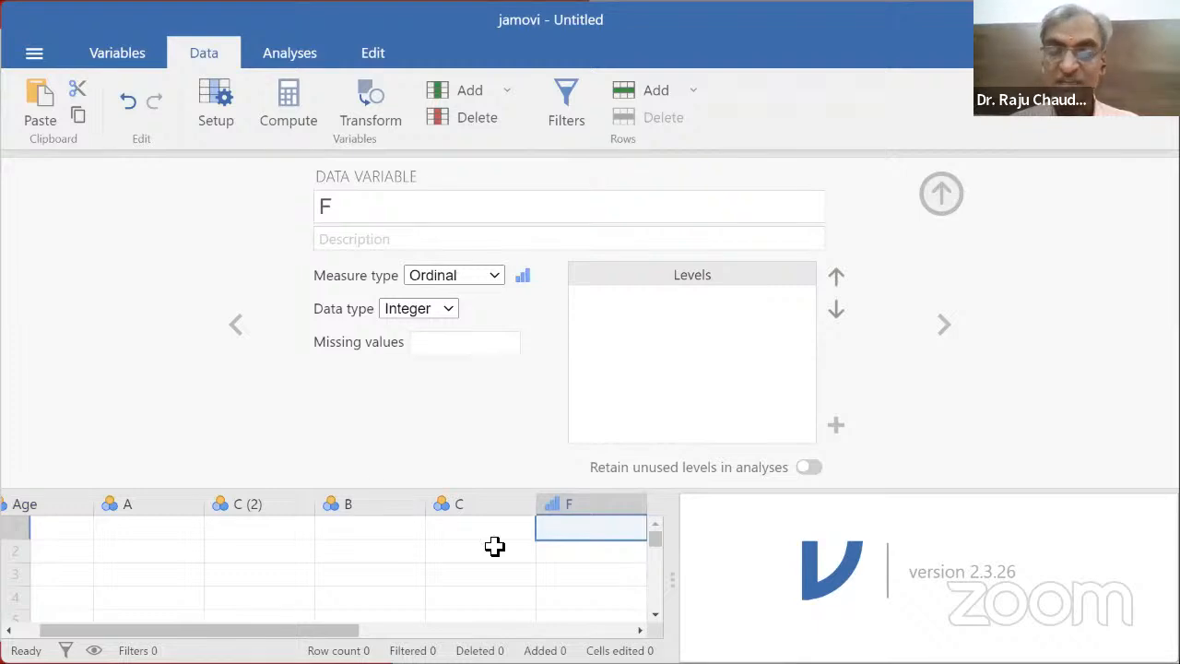
pyautogui.click(229, 118)
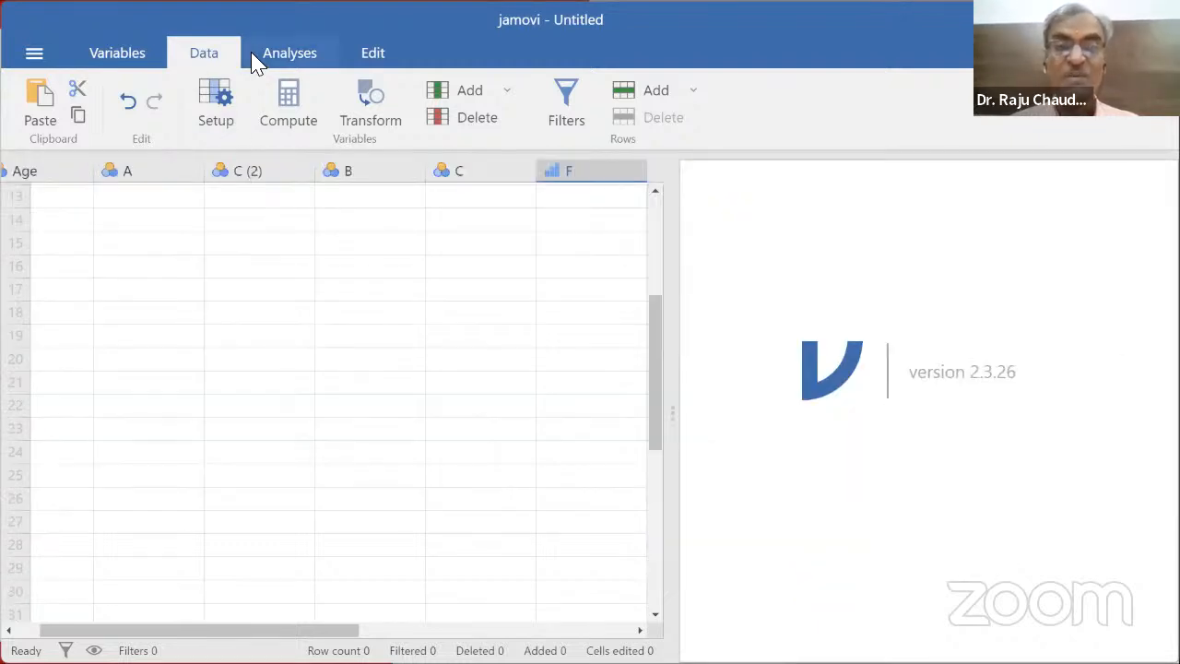
pyautogui.click(268, 62)
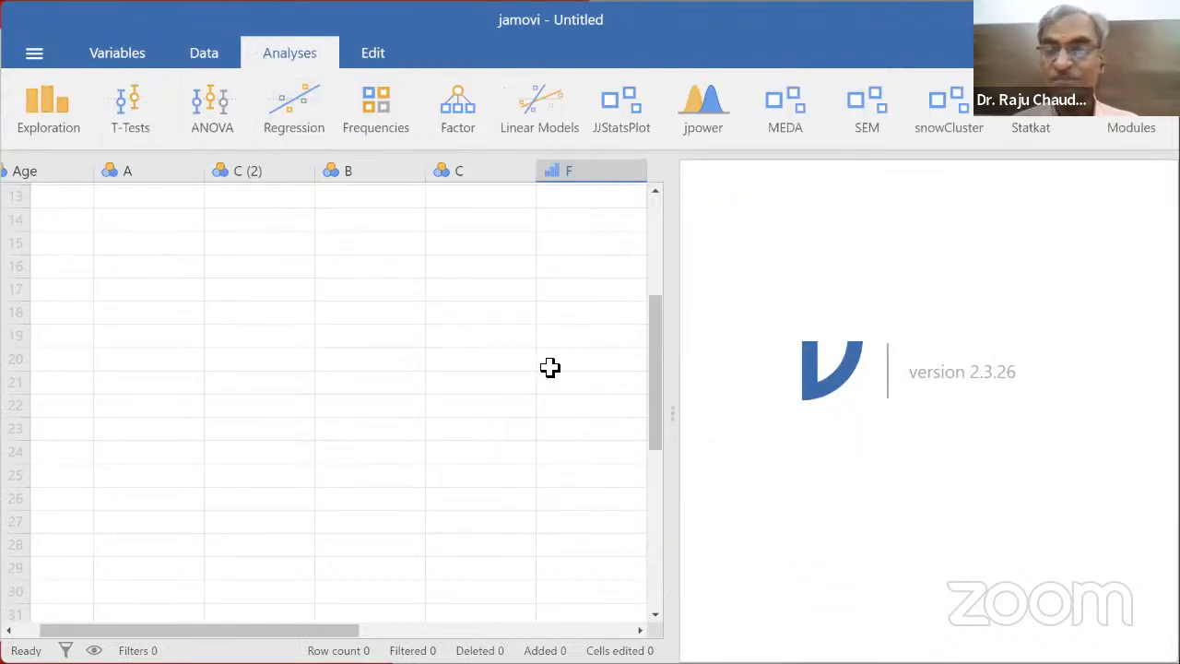
pyautogui.scroll(-3, 284, 275)
pyautogui.click(79, 171)
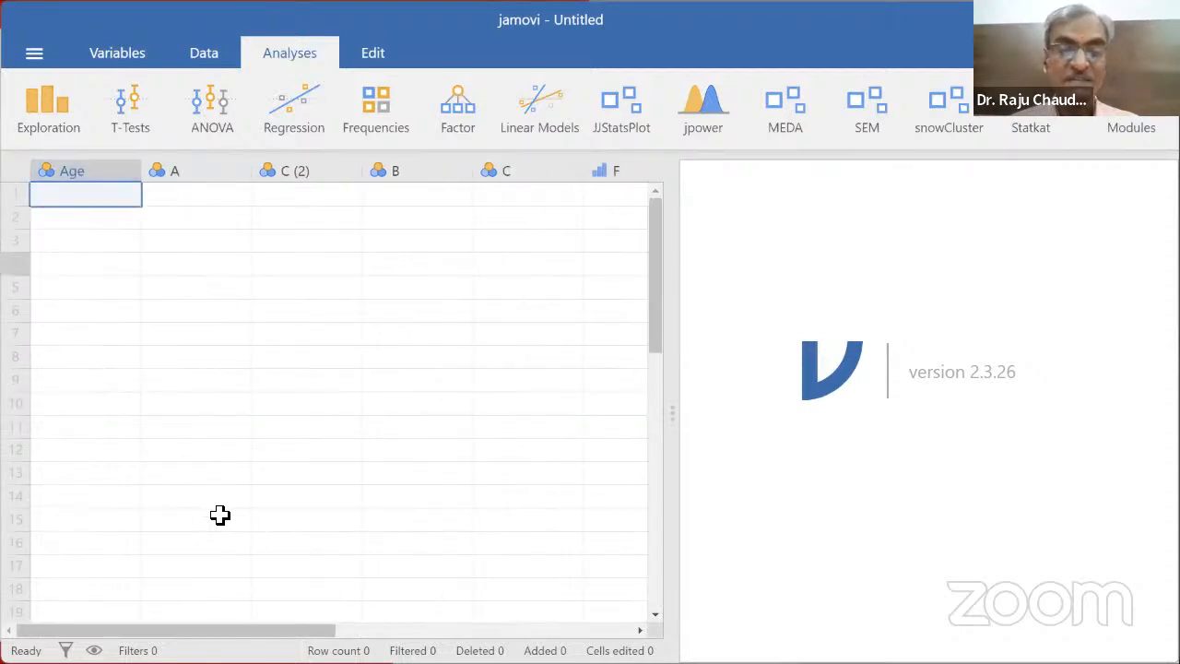
# Step: Check the Variables Tab slide, return to jamovi's variable list, and review the floating add control's transformed, computed and data variable options
pyautogui.hotkey('alt', 'Tab')
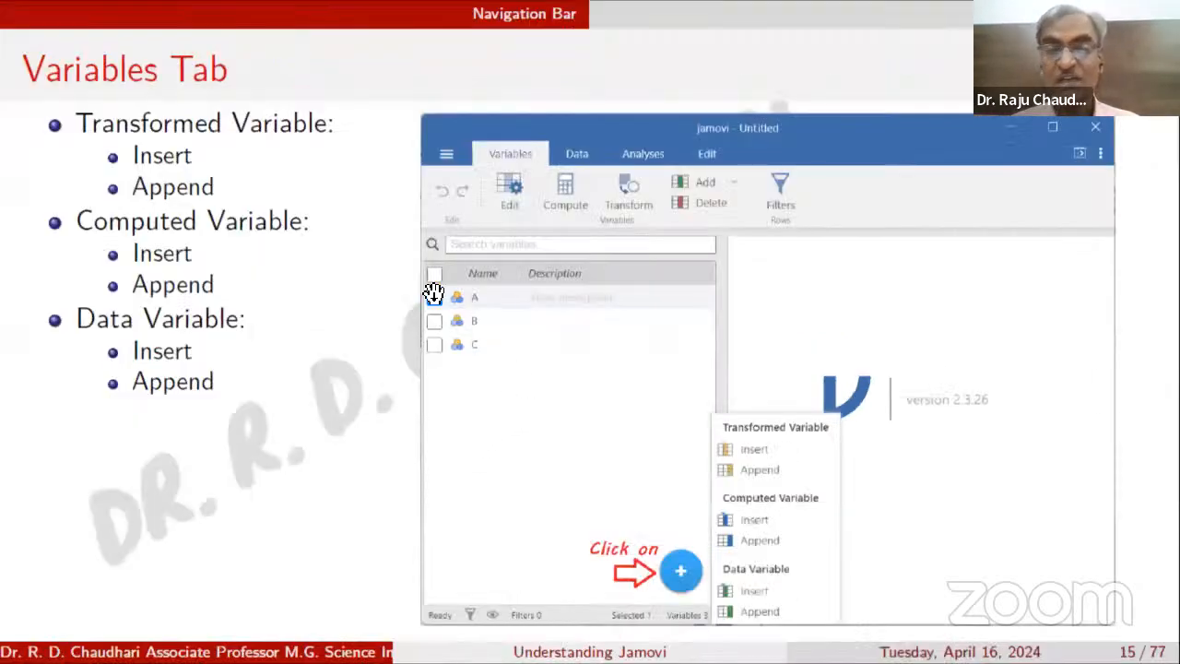
pyautogui.hotkey('alt', 'Tab')
pyautogui.click(124, 55)
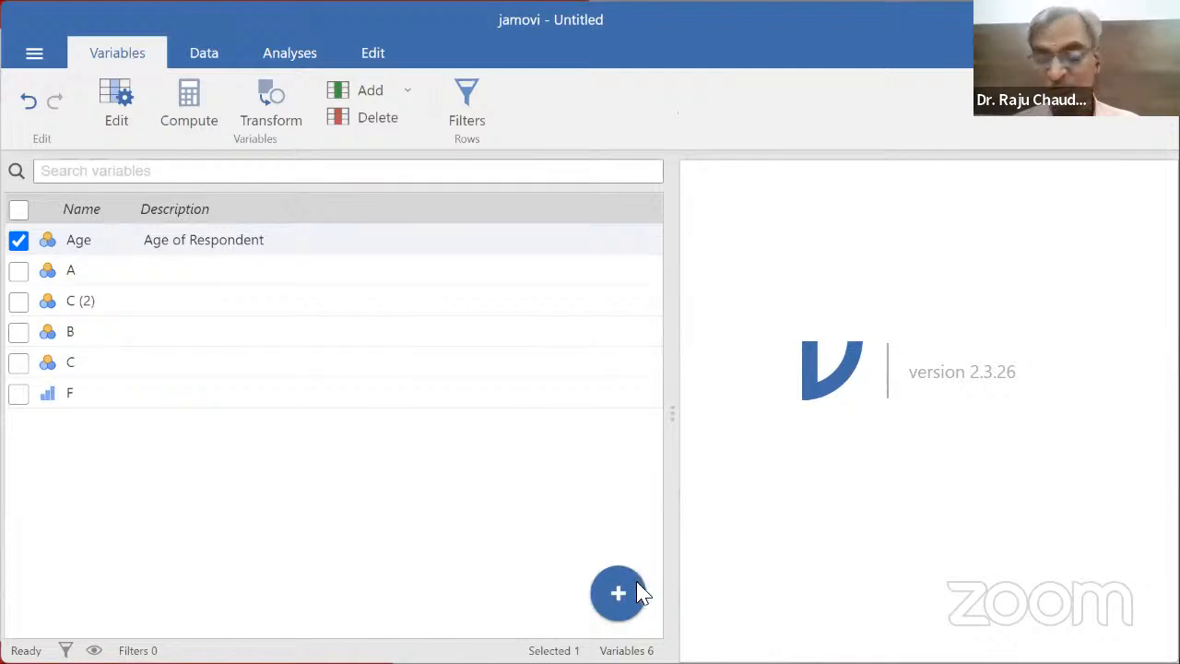
pyautogui.click(619, 598)
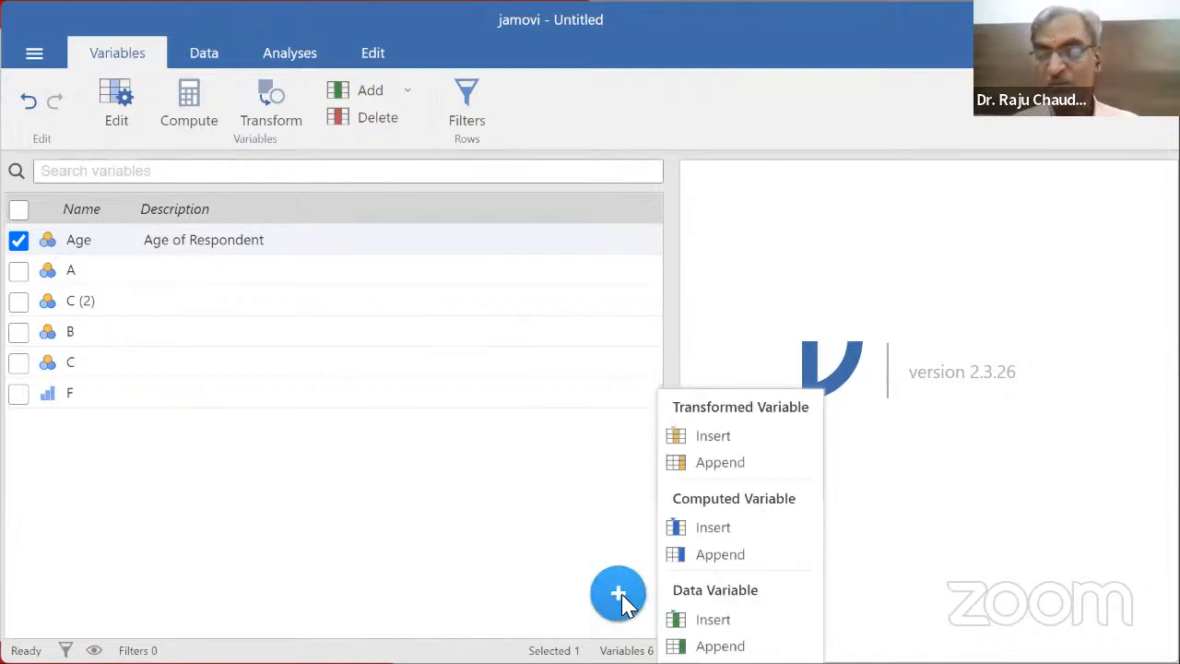
pyautogui.click(622, 597)
pyautogui.click(621, 596)
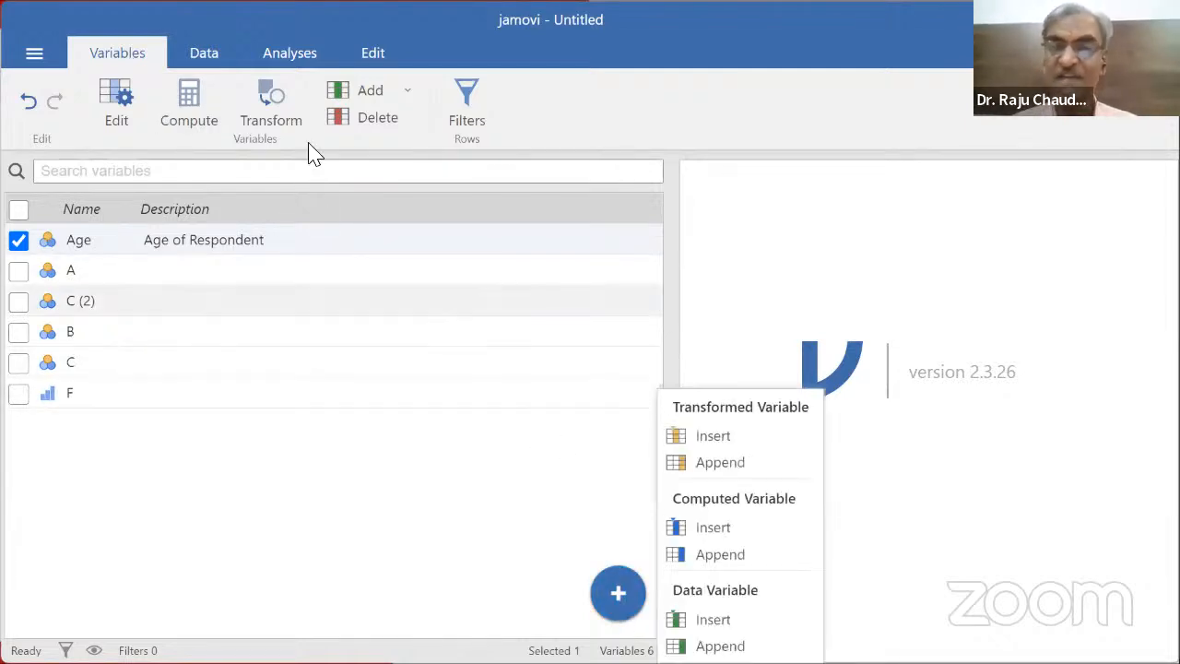
# Step: Compare the ribbon's options for adding data, computed and transformed variables in the Variables and Data views
pyautogui.click(414, 90)
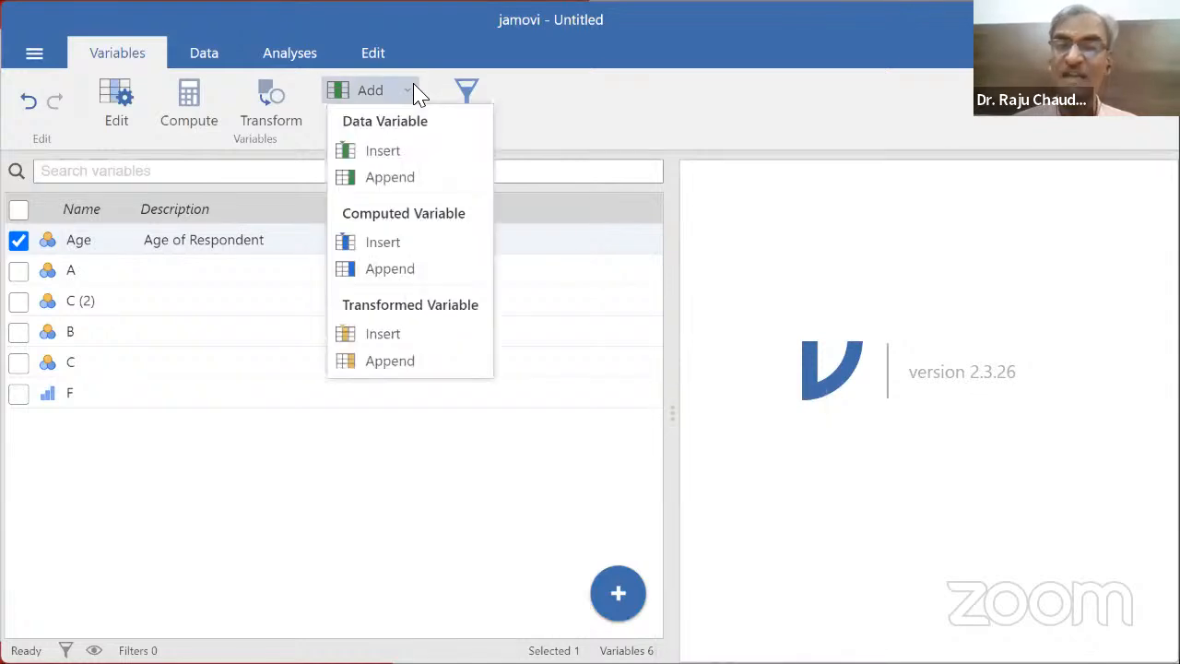
pyautogui.click(214, 52)
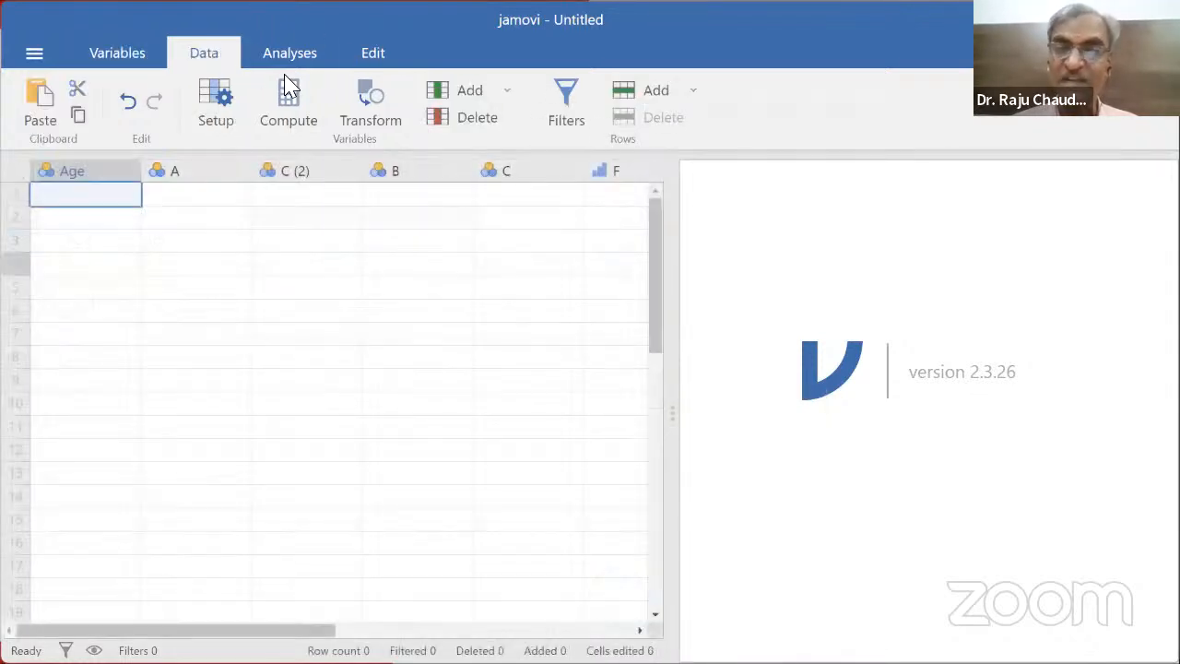
pyautogui.click(508, 96)
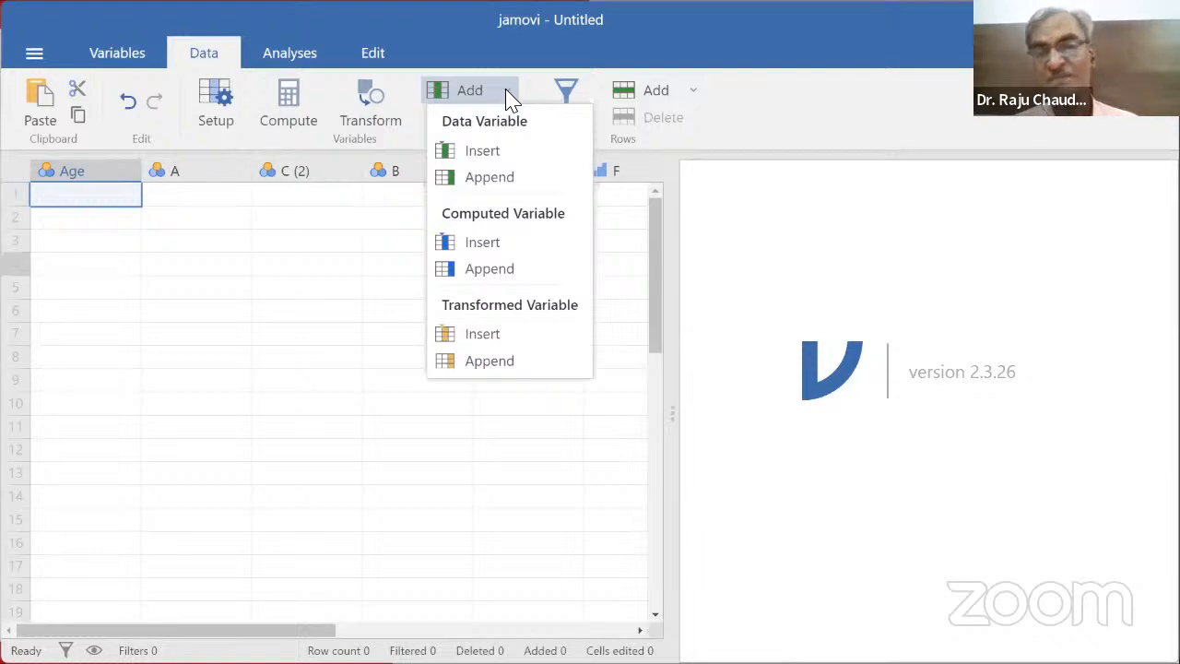
pyautogui.click(510, 98)
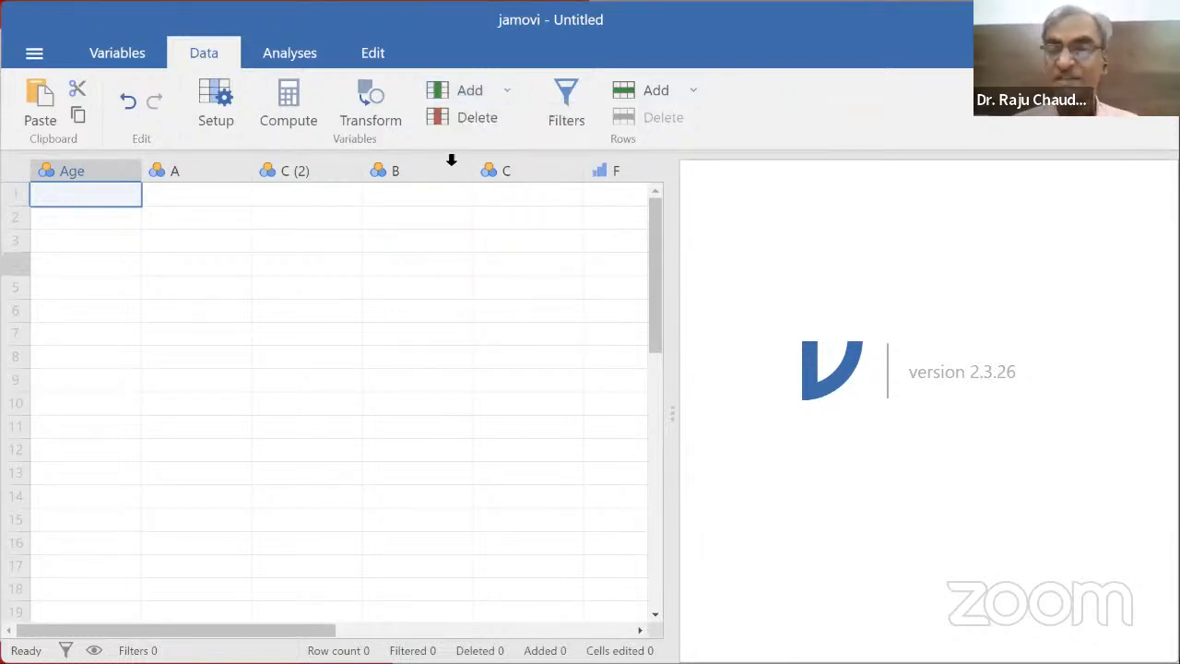
# Step: Switch to the presentation and review the slides on editing variable info and the Data Tab, checking briefly against jamovi's Data view
pyautogui.hotkey('alt', 'Tab')
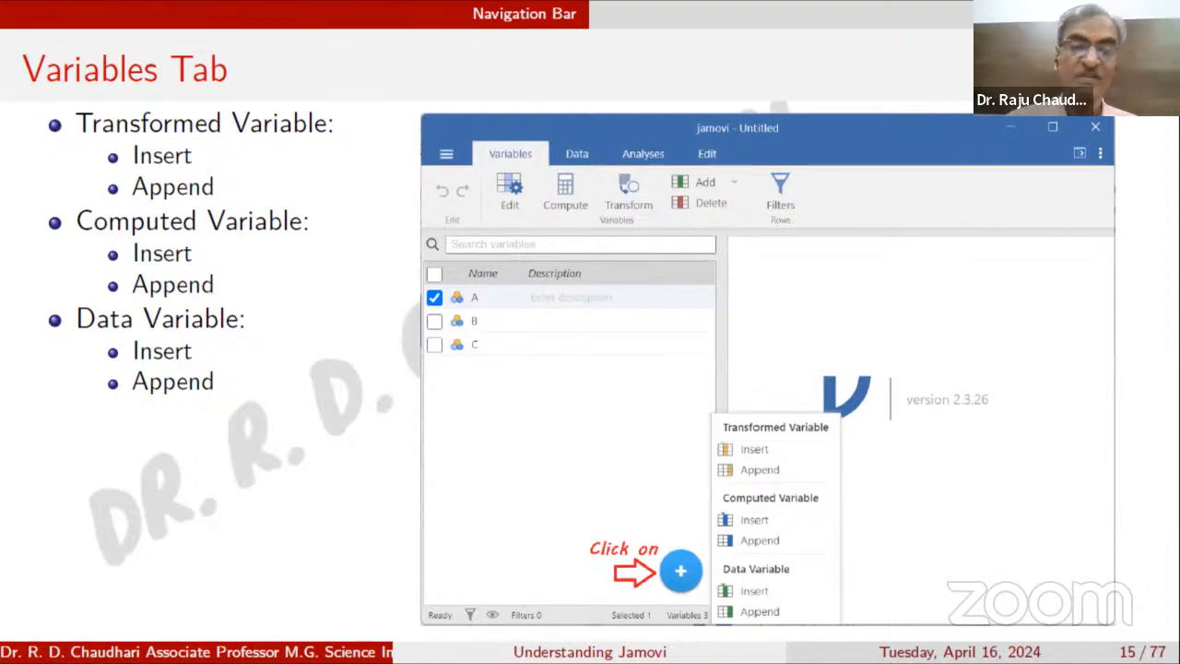
pyautogui.press('pagedown')
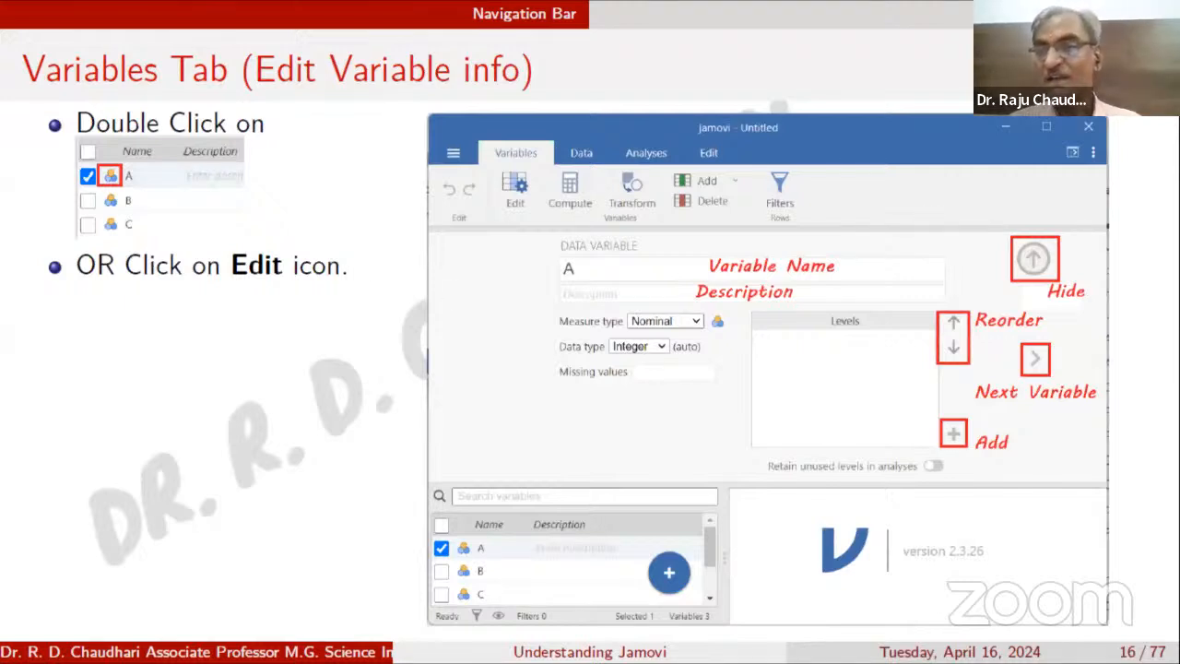
pyautogui.press('pagedown')
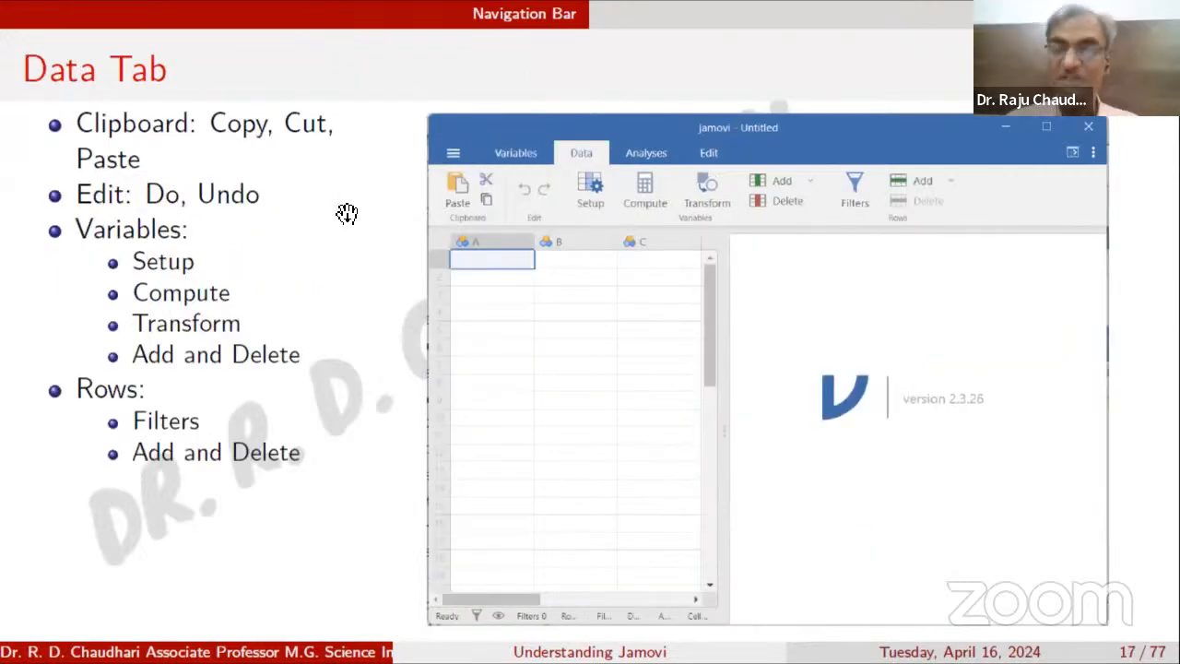
pyautogui.press('pageup')
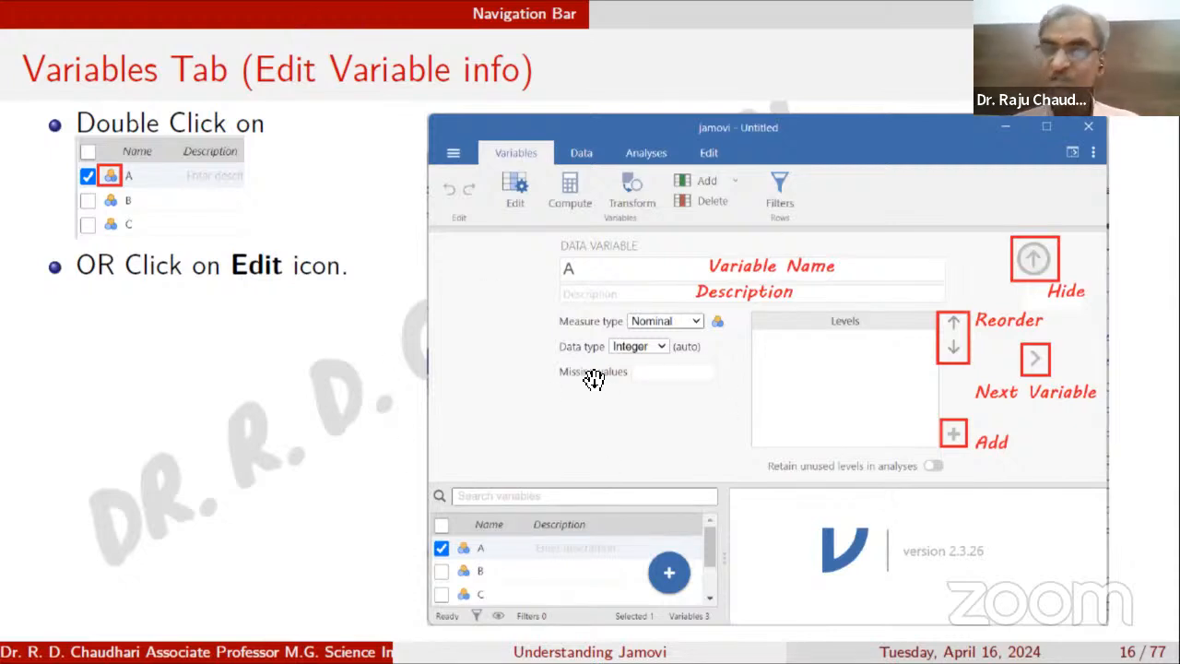
pyautogui.hotkey('alt', 'Tab')
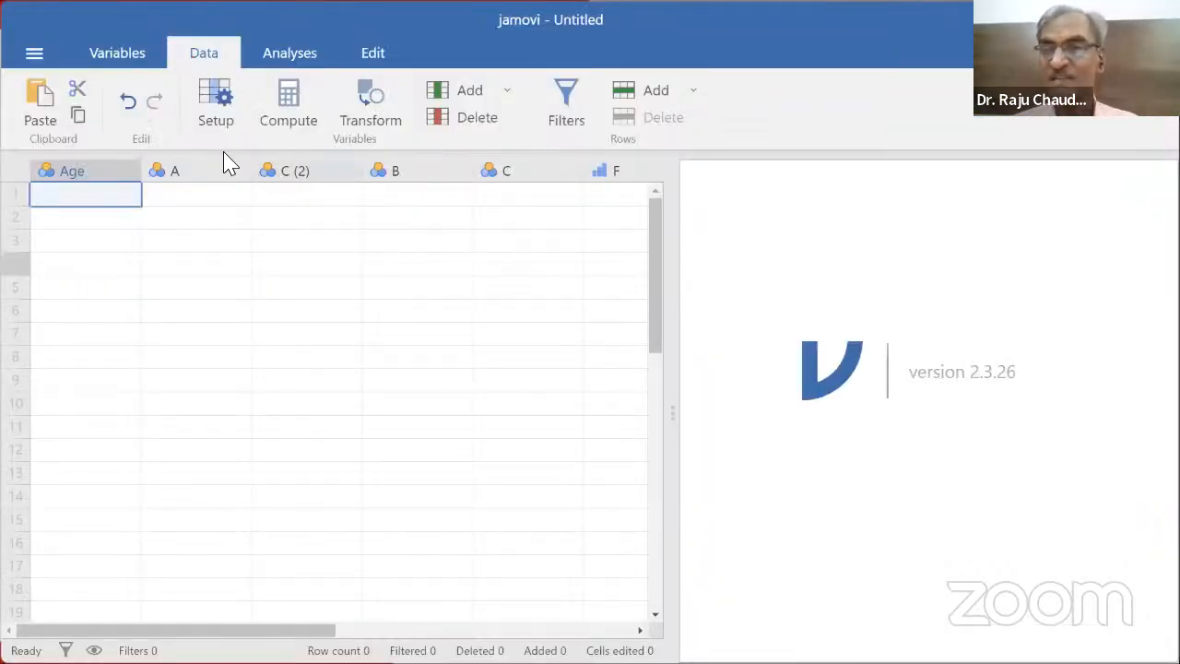
pyautogui.hotkey('alt', 'Tab')
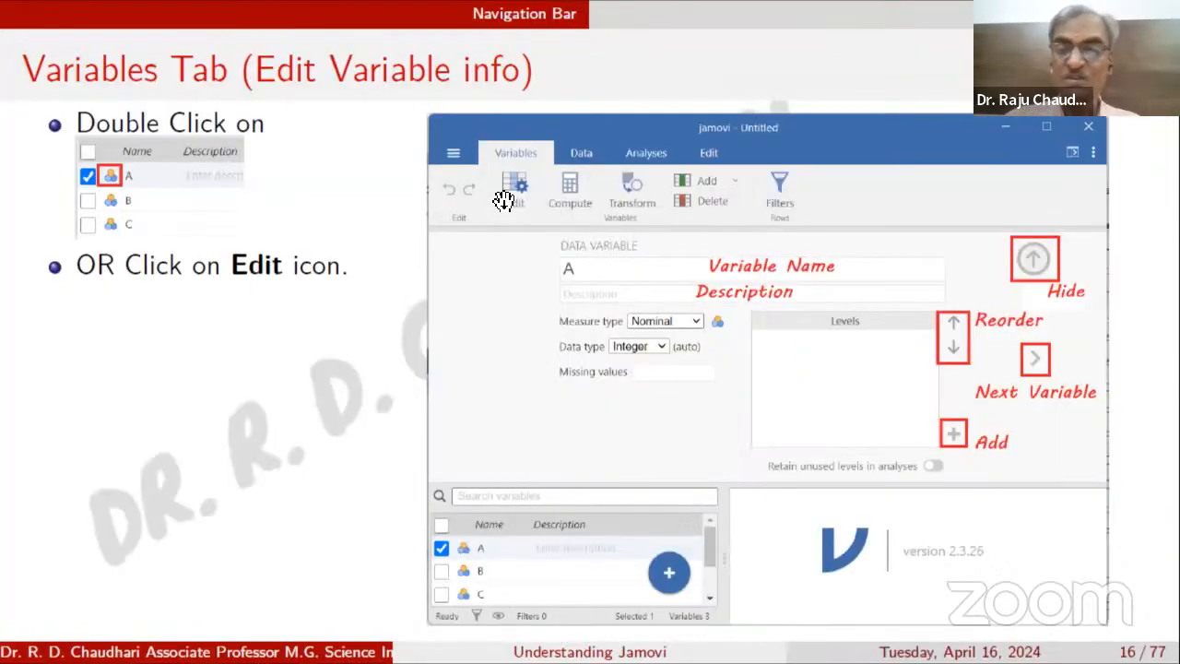
pyautogui.press('Right')
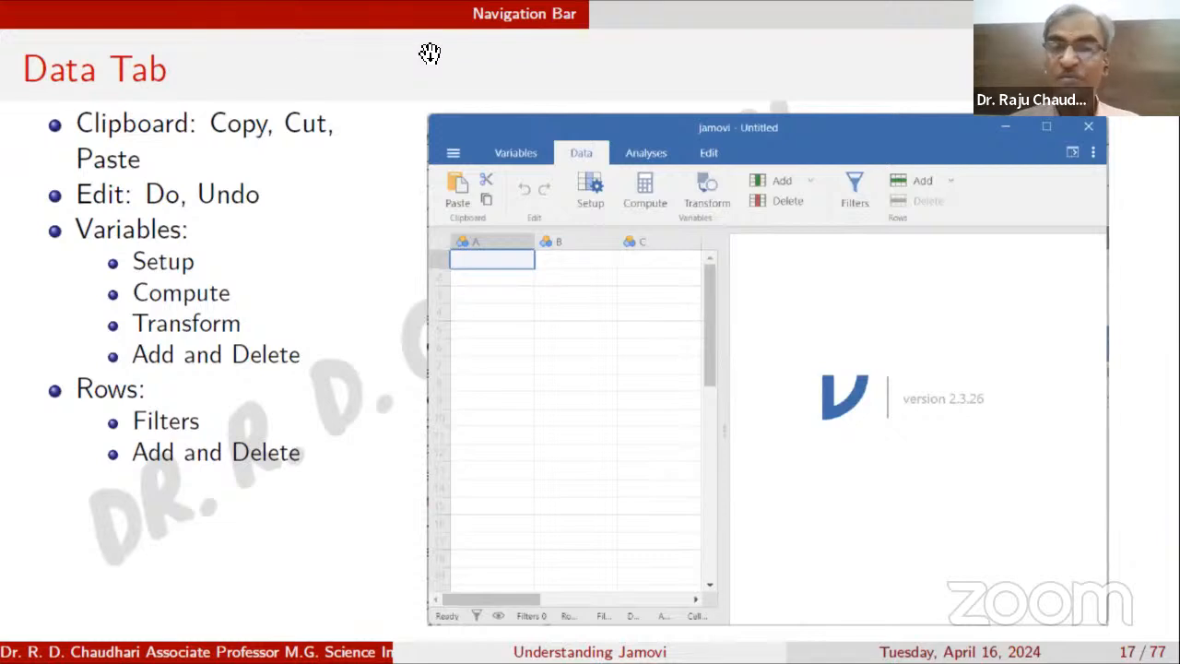
# Step: Switch to jamovi, look at the options for adding rows, and create a first row filter
pyautogui.hotkey('alt', 'Tab')
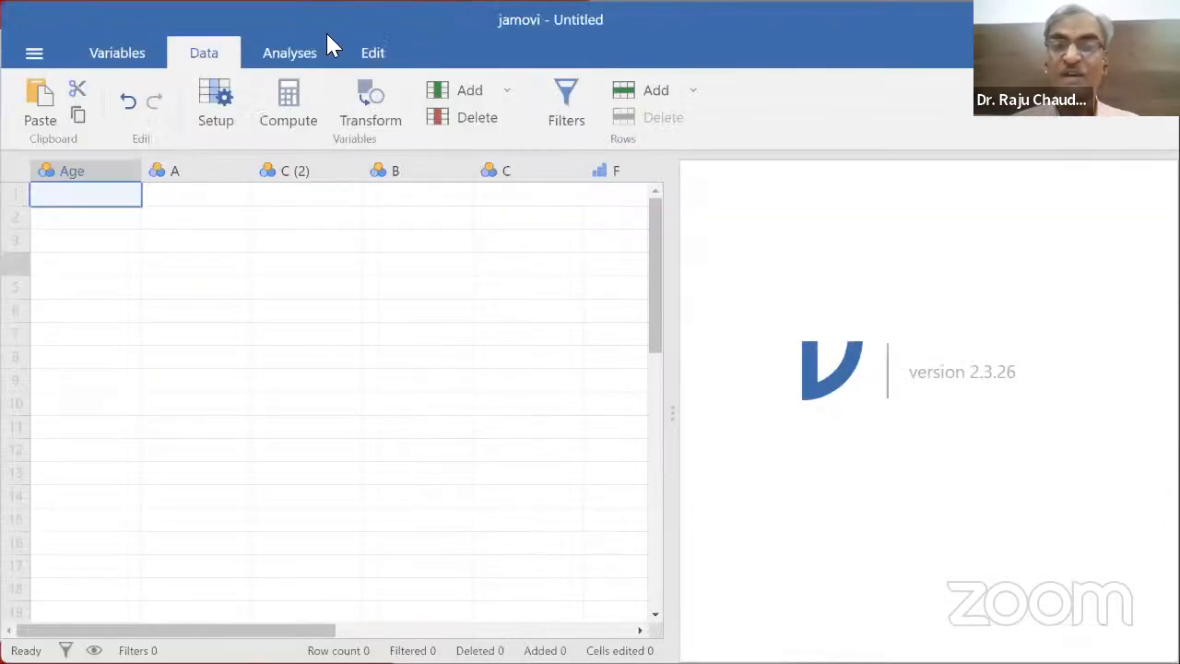
pyautogui.click(692, 100)
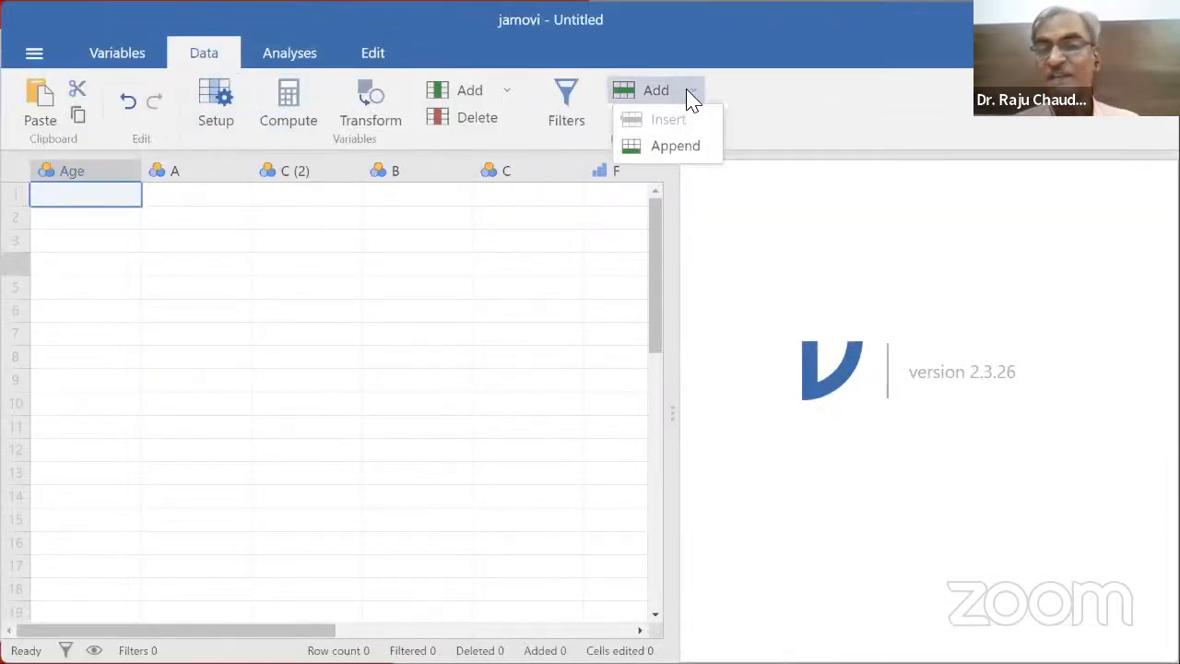
pyautogui.click(581, 127)
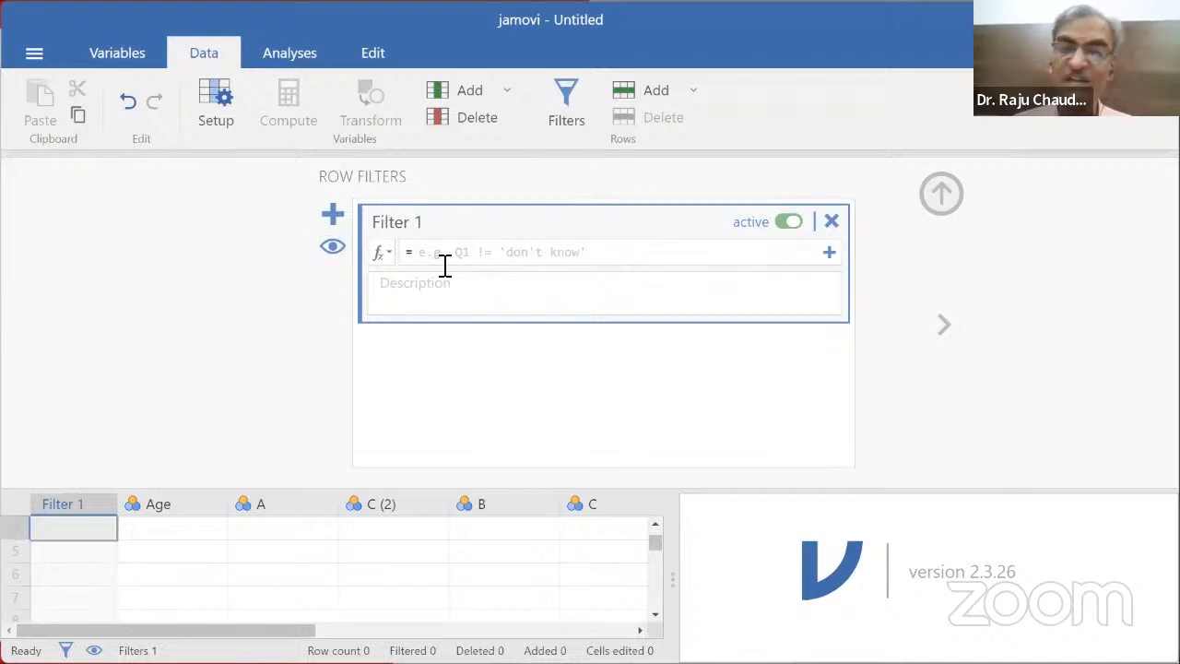
# Step: Add a second row filter, switch between the two filter columns, and delete Filter 2
pyautogui.click(333, 216)
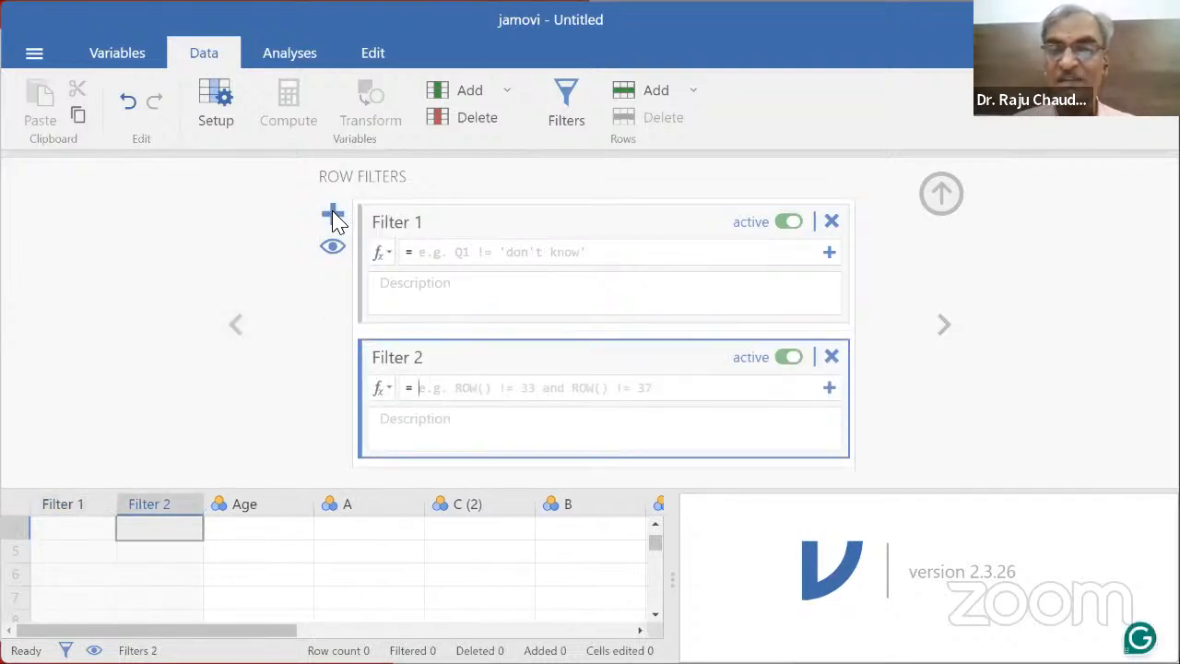
pyautogui.click(75, 499)
pyautogui.click(155, 498)
pyautogui.click(81, 502)
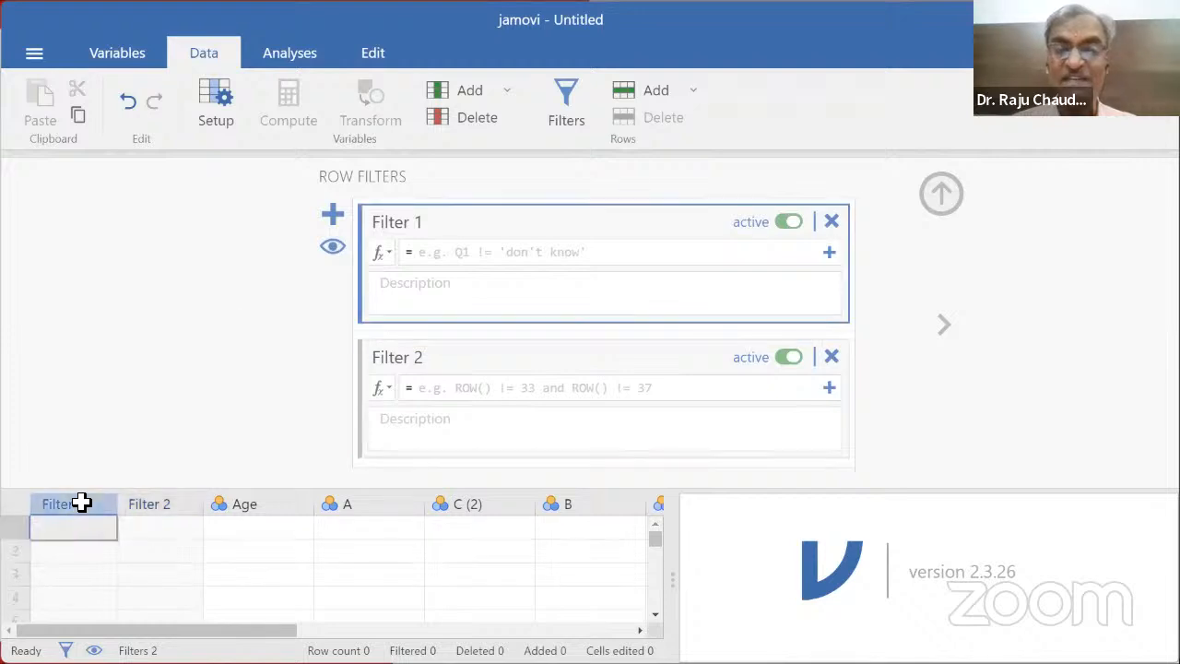
pyautogui.click(146, 503)
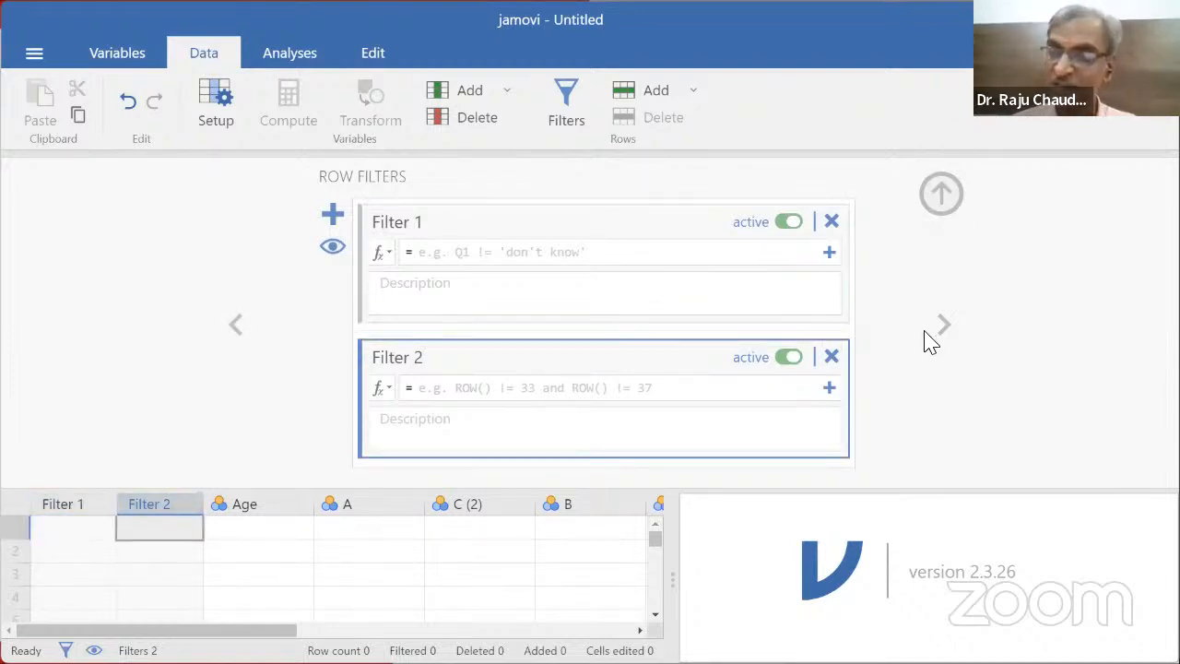
pyautogui.click(831, 357)
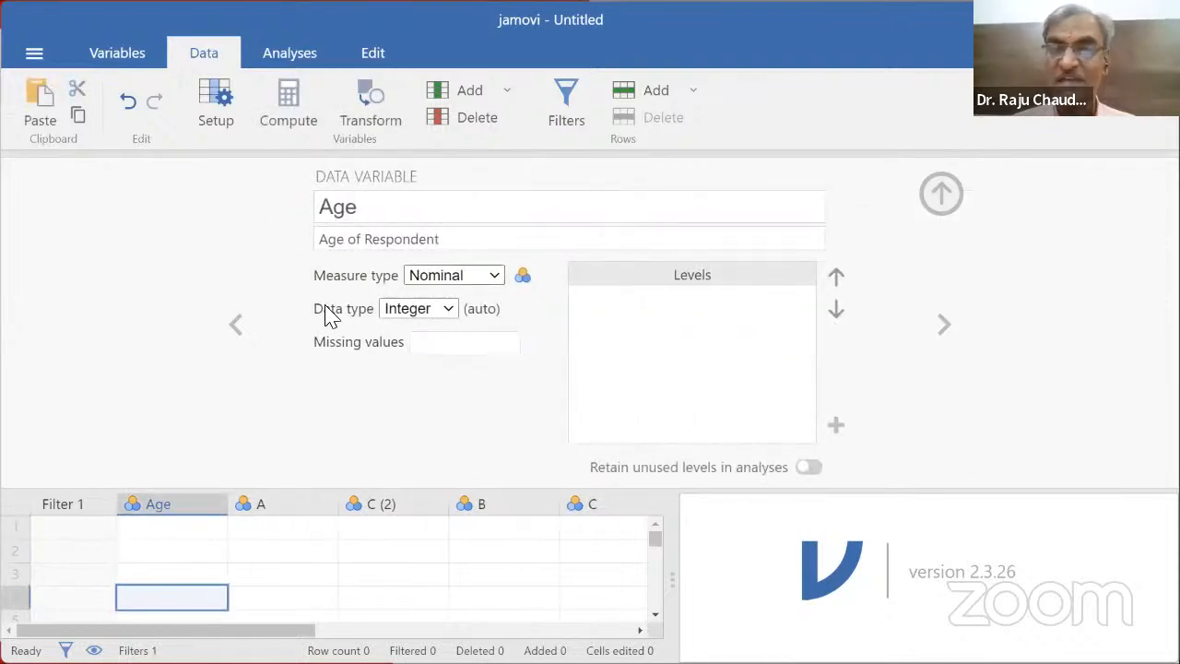
# Step: Look at Filter 1's formula and description fields, and view the available analyses
pyautogui.click(73, 506)
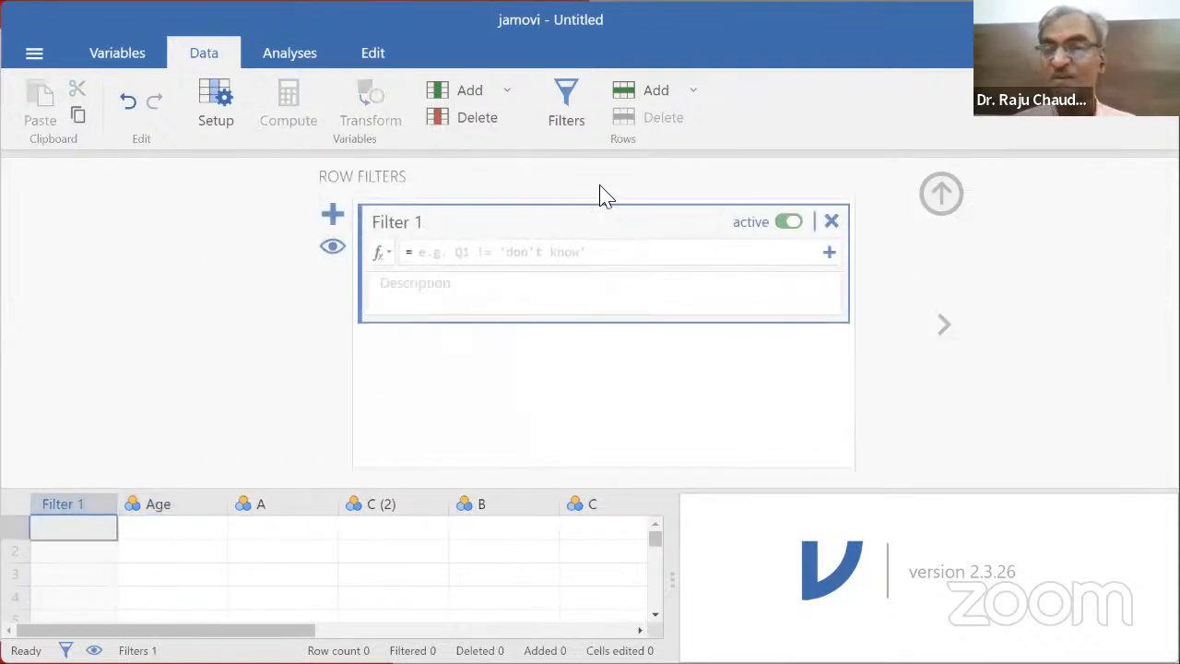
pyautogui.click(438, 257)
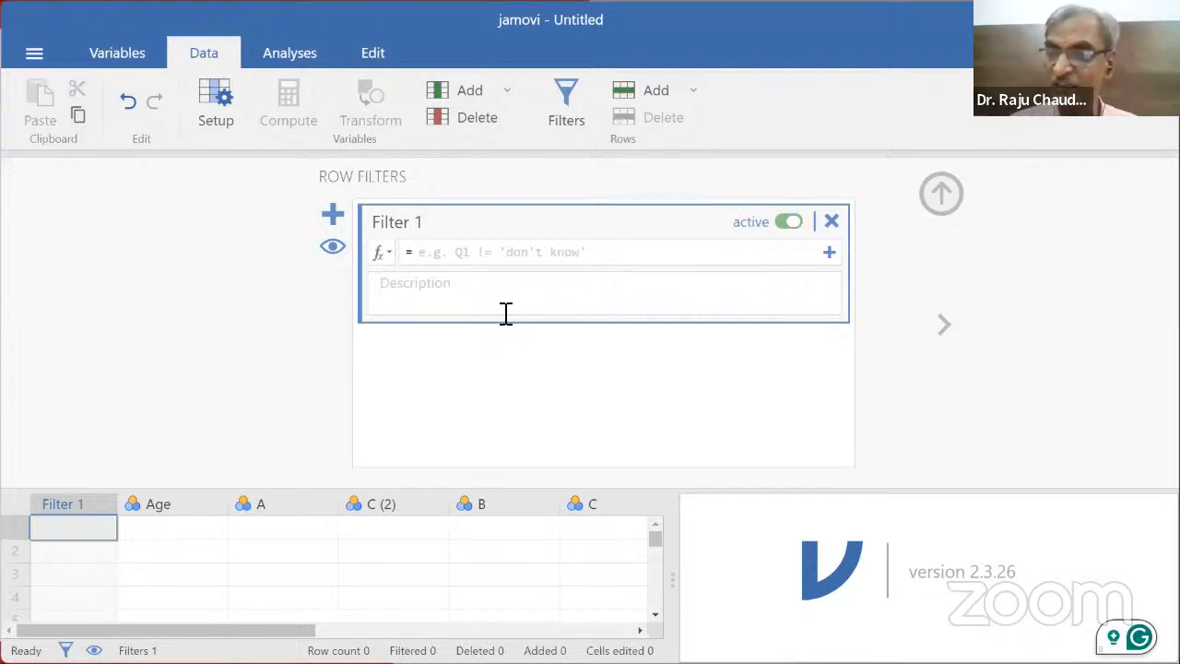
pyautogui.click(304, 55)
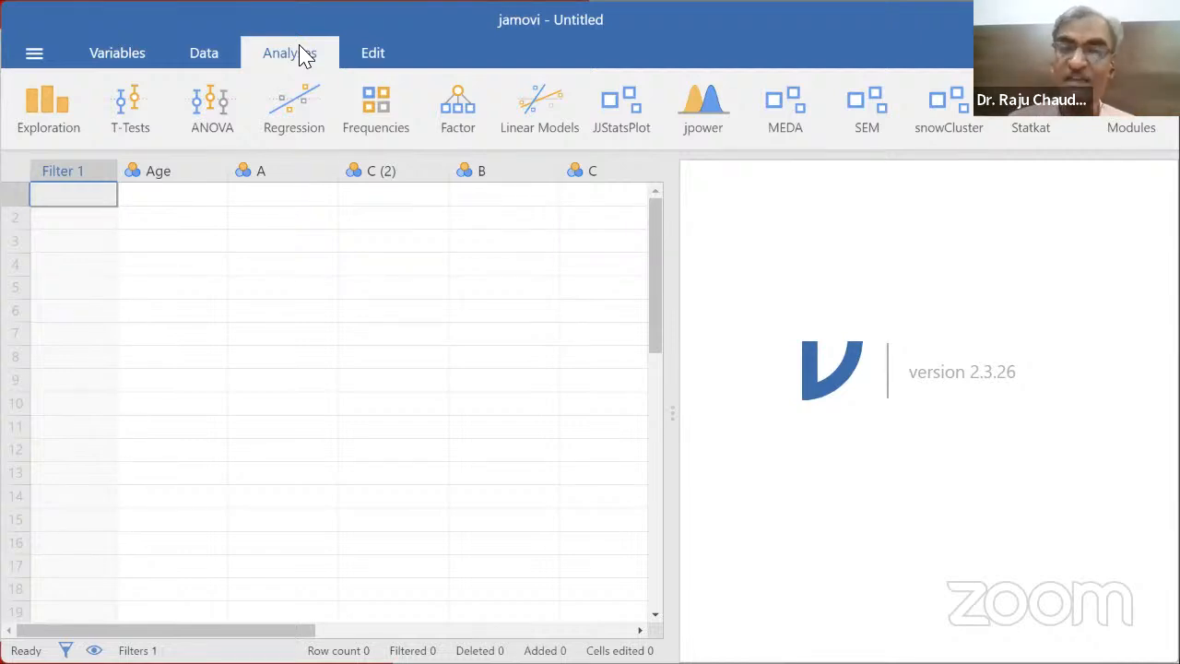
# Step: Switch to the presentation and review the slides on data setup, measure and data types, the sample data file and creating the ID variable
pyautogui.hotkey('alt', 'Tab')
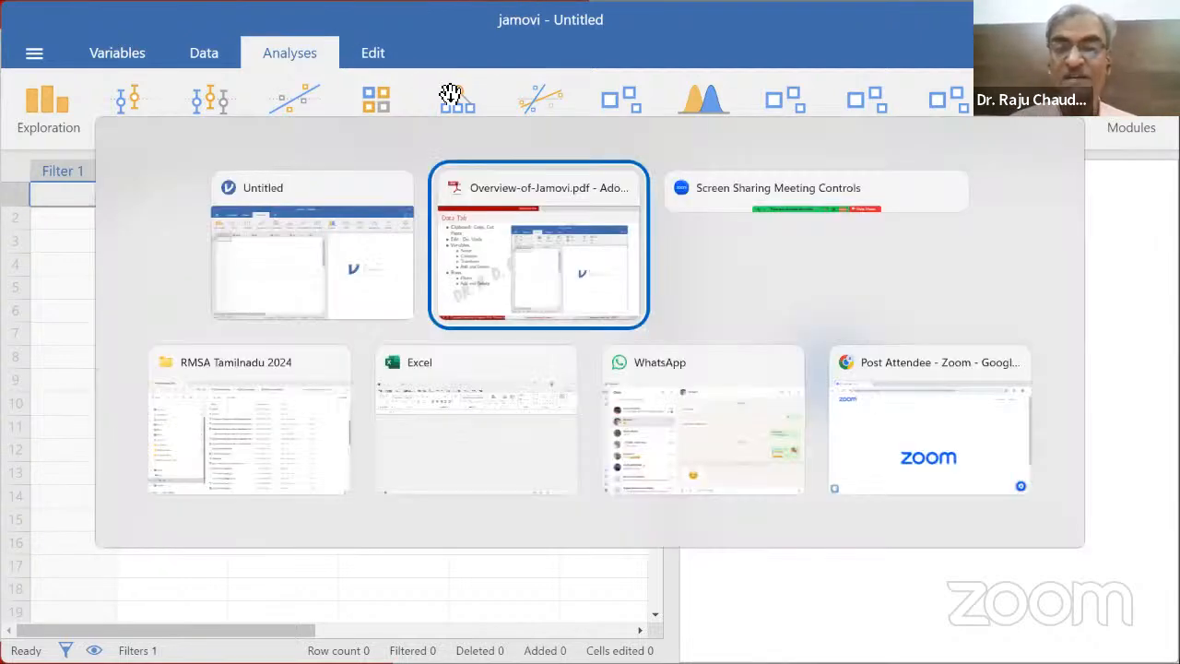
pyautogui.press('Right')
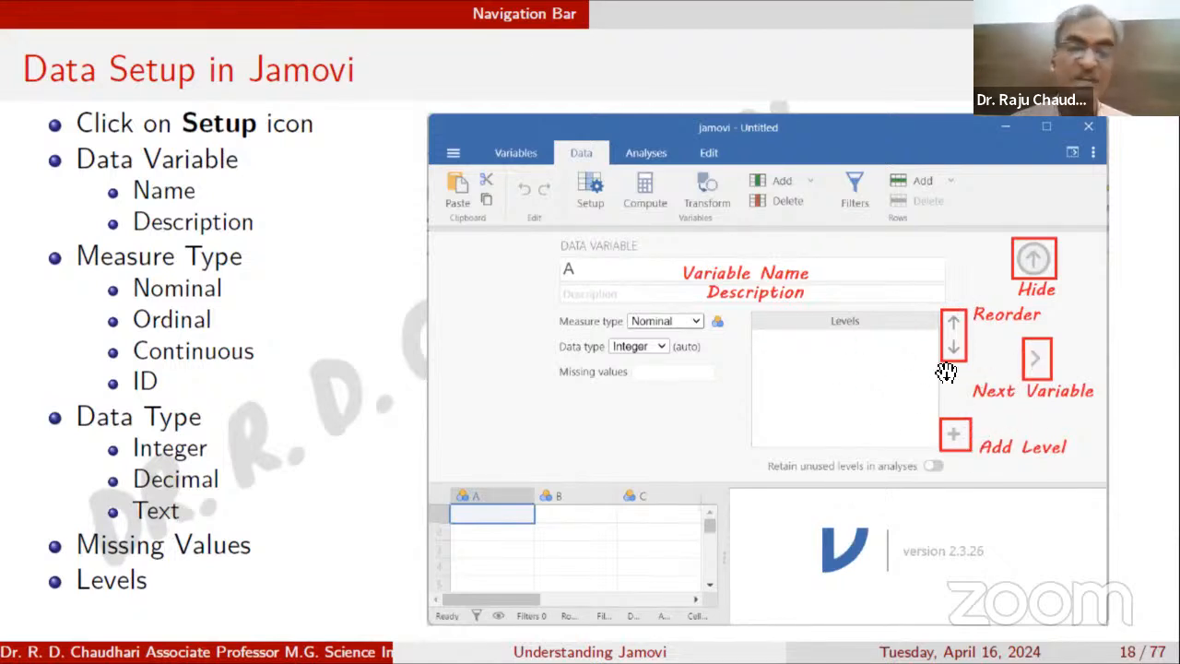
pyautogui.press('Right')
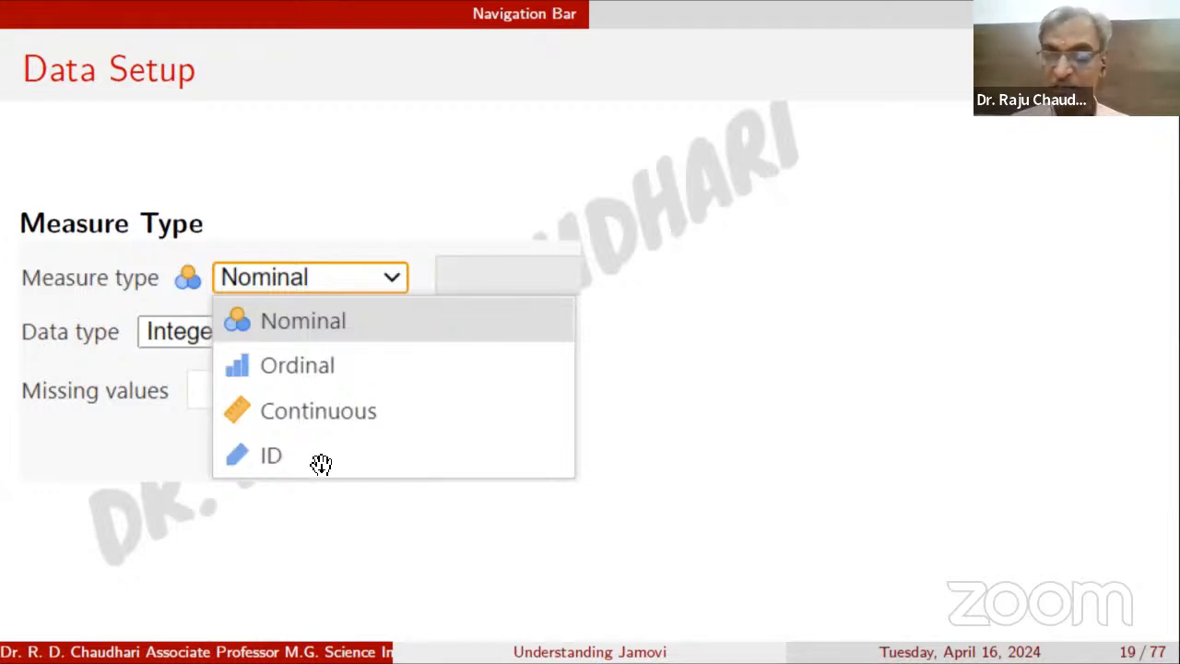
pyautogui.click(66, 359)
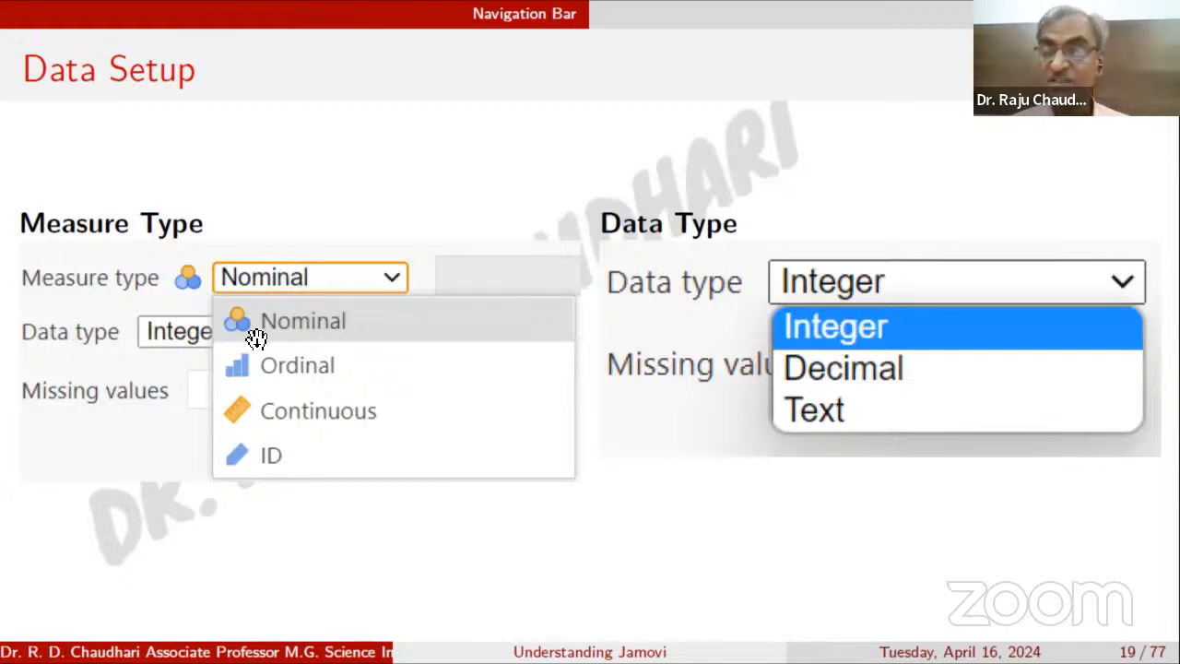
pyautogui.click(256, 338)
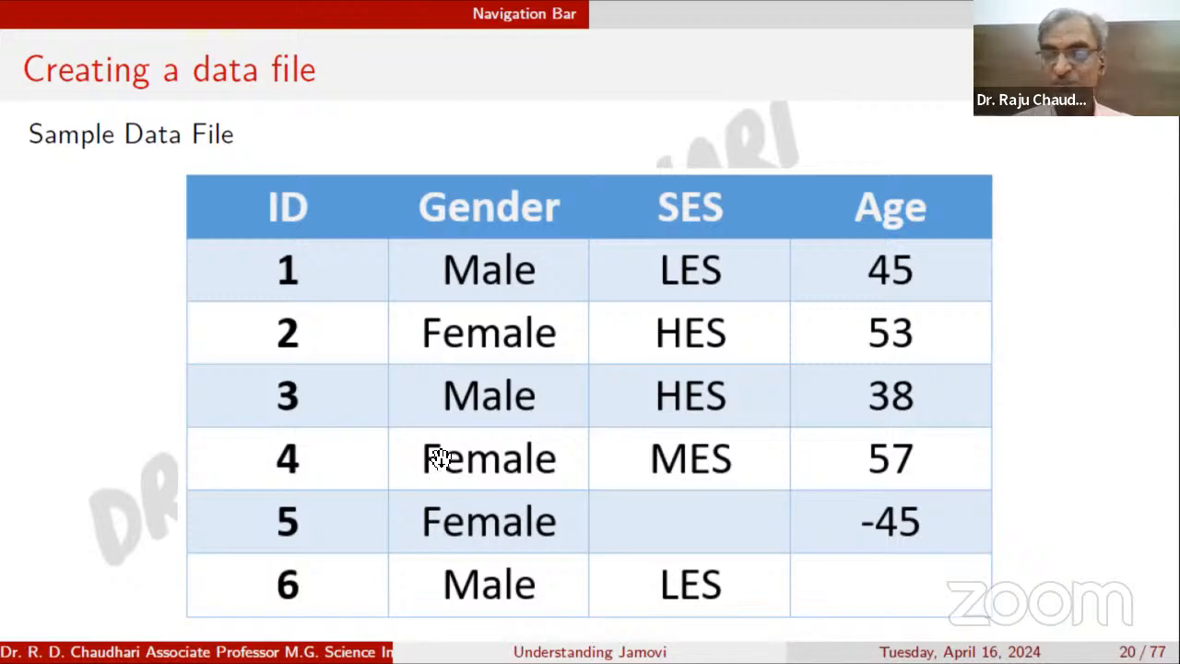
pyautogui.press('Right')
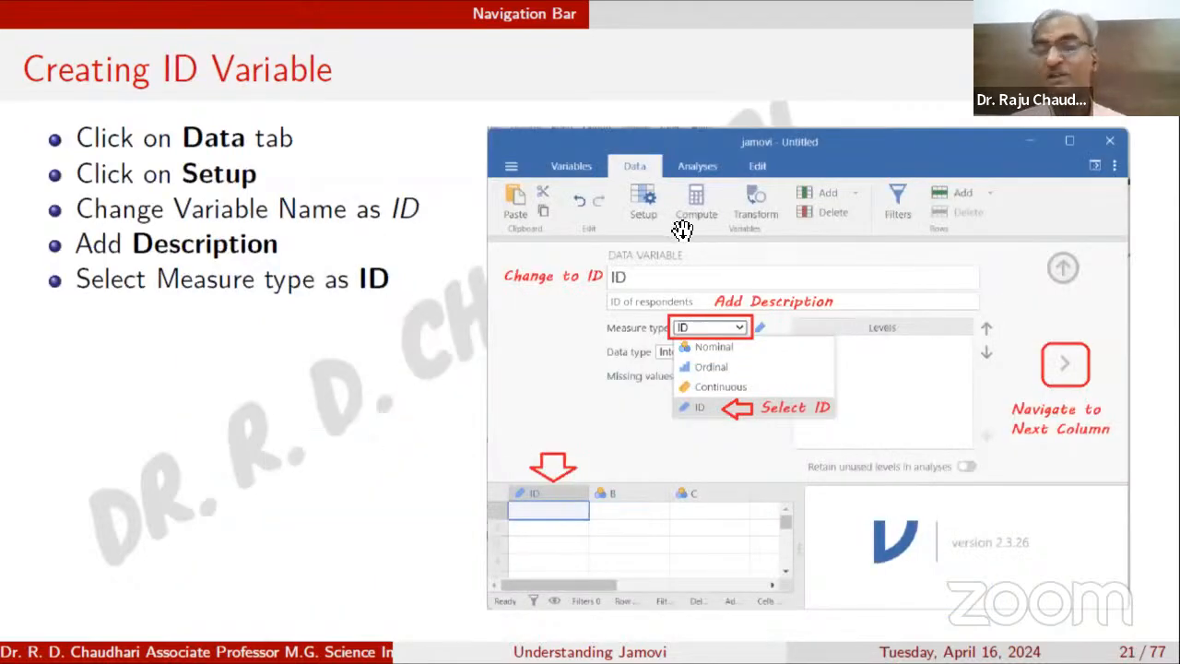
# Step: Return to jamovi's Data view and delete the row filter Filter 1
pyautogui.hotkey('alt', 'Tab')
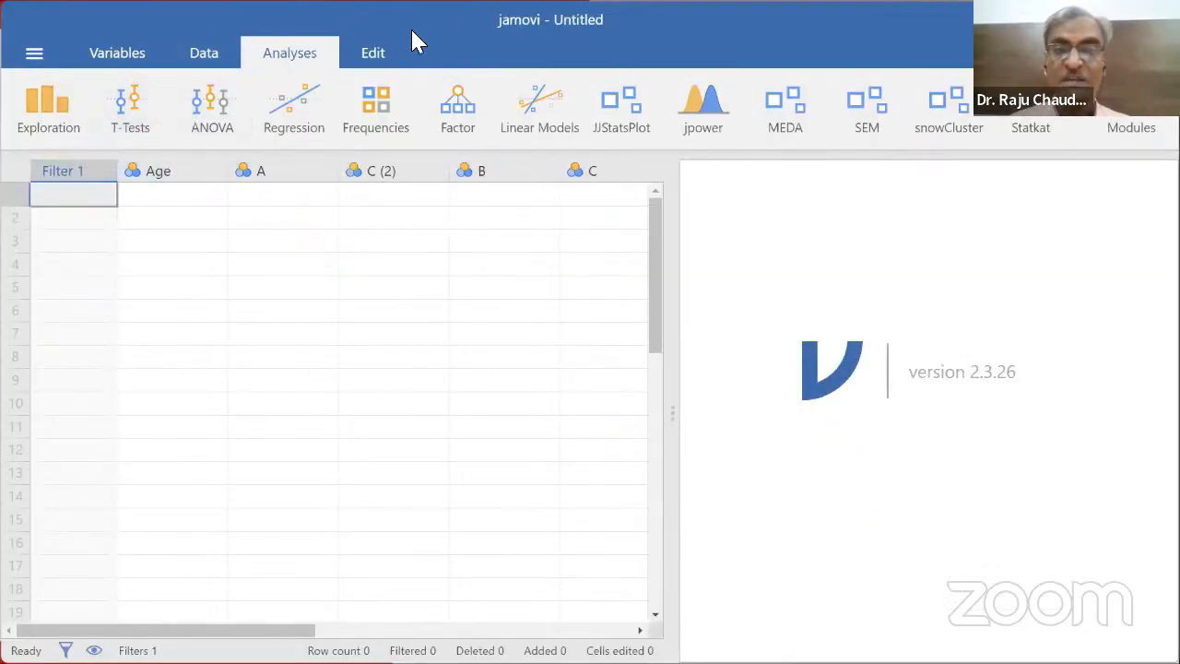
pyautogui.click(203, 52)
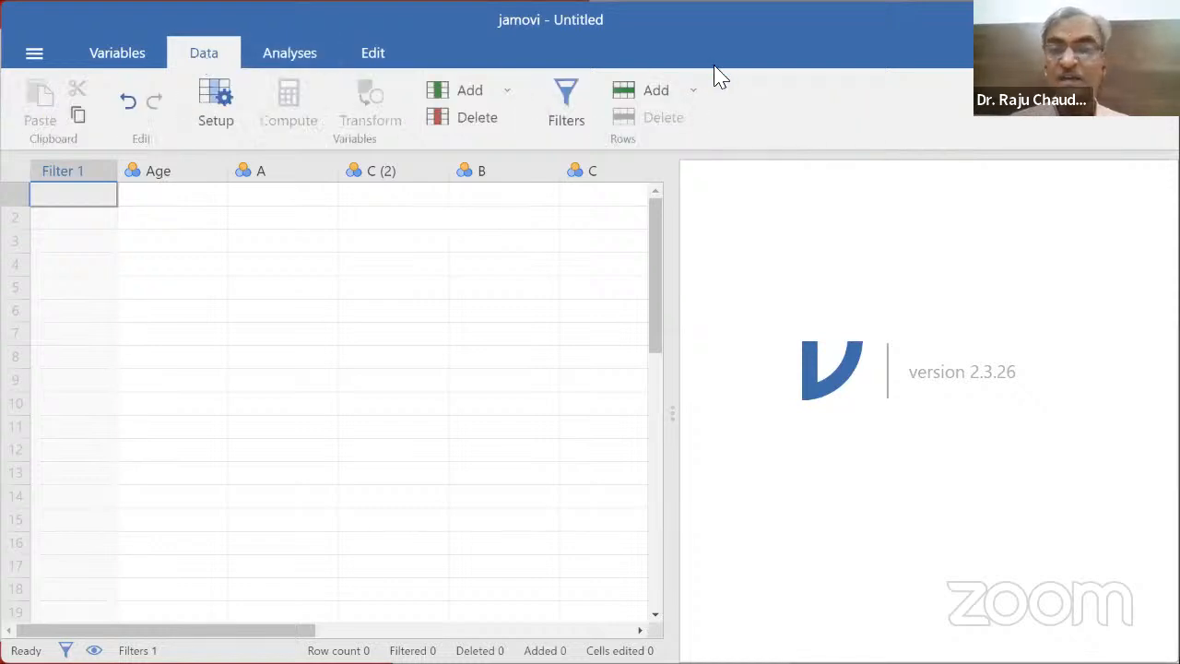
pyautogui.click(572, 109)
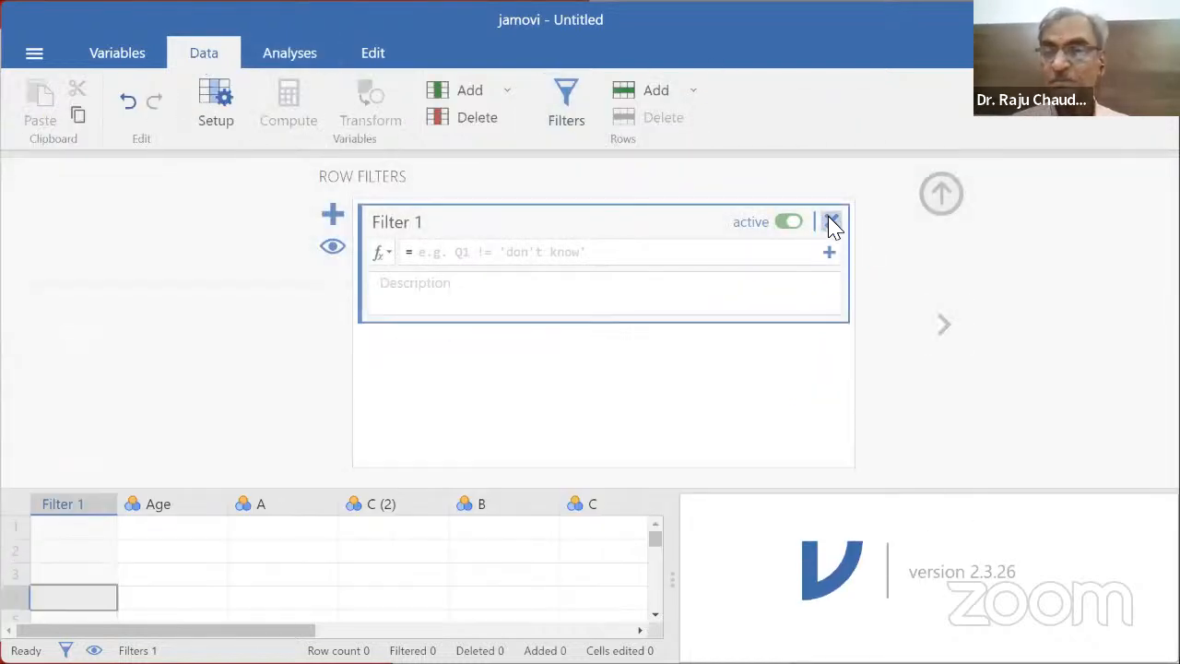
pyautogui.click(832, 225)
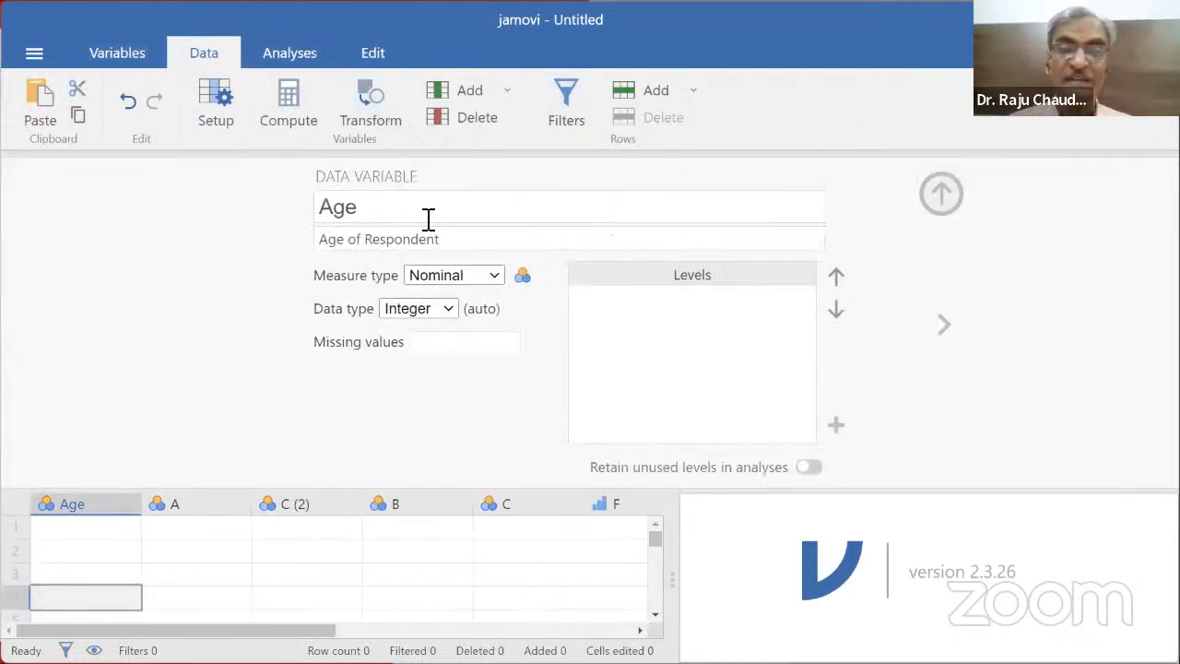
# Step: Rename the Age variable to ID, change its description to "ID of Respondent", and set its measure type to ID
pyautogui.click(412, 204)
pyautogui.hotkey('alt', 'Tab')
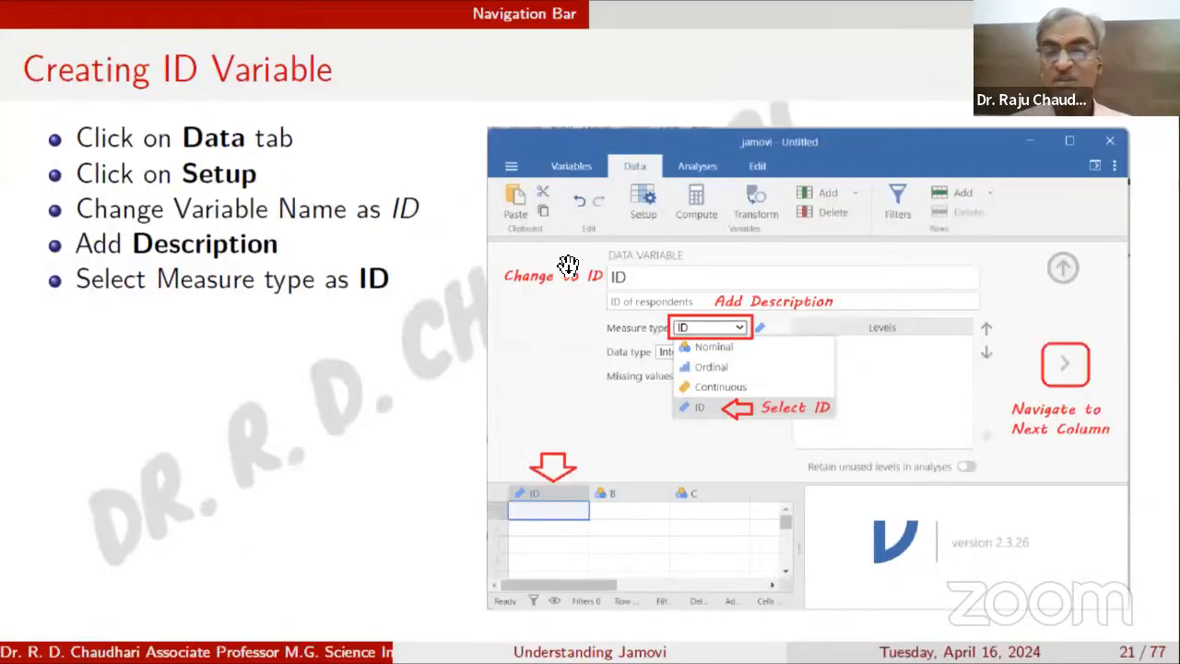
pyautogui.hotkey('alt', 'Tab')
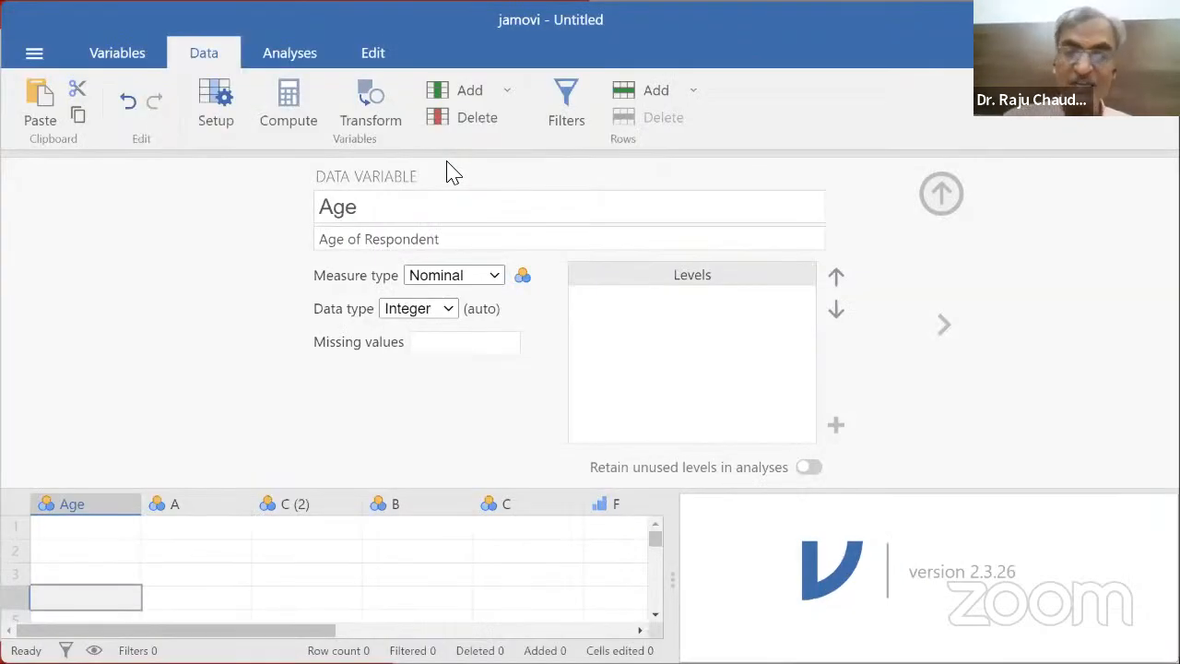
pyautogui.click(438, 201)
pyautogui.write('ID')
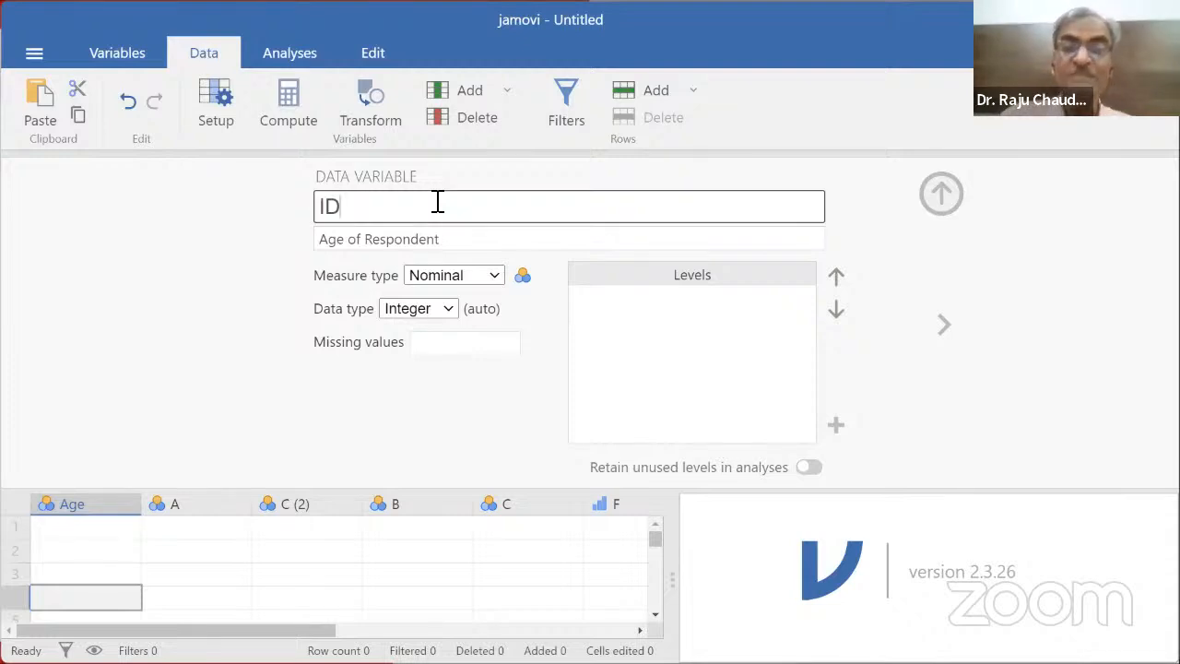
pyautogui.press('Tab')
pyautogui.write('ID')
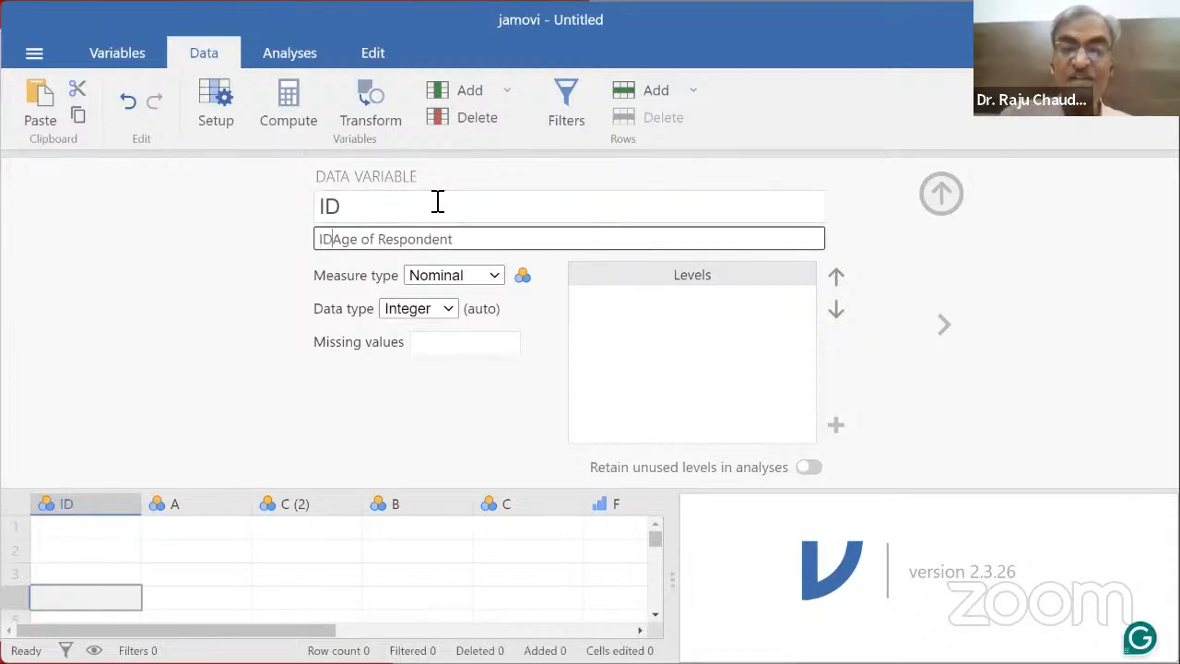
pyautogui.press('Delete')
pyautogui.press('Delete')
pyautogui.press('Delete')
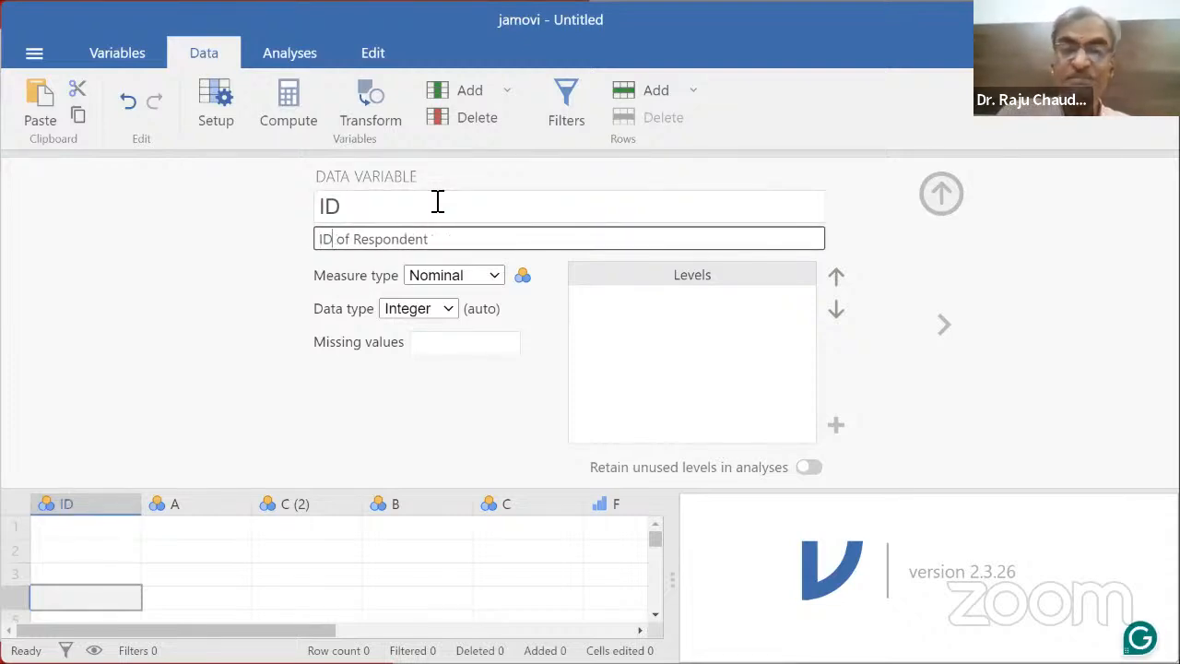
pyautogui.click(494, 275)
pyautogui.click(477, 385)
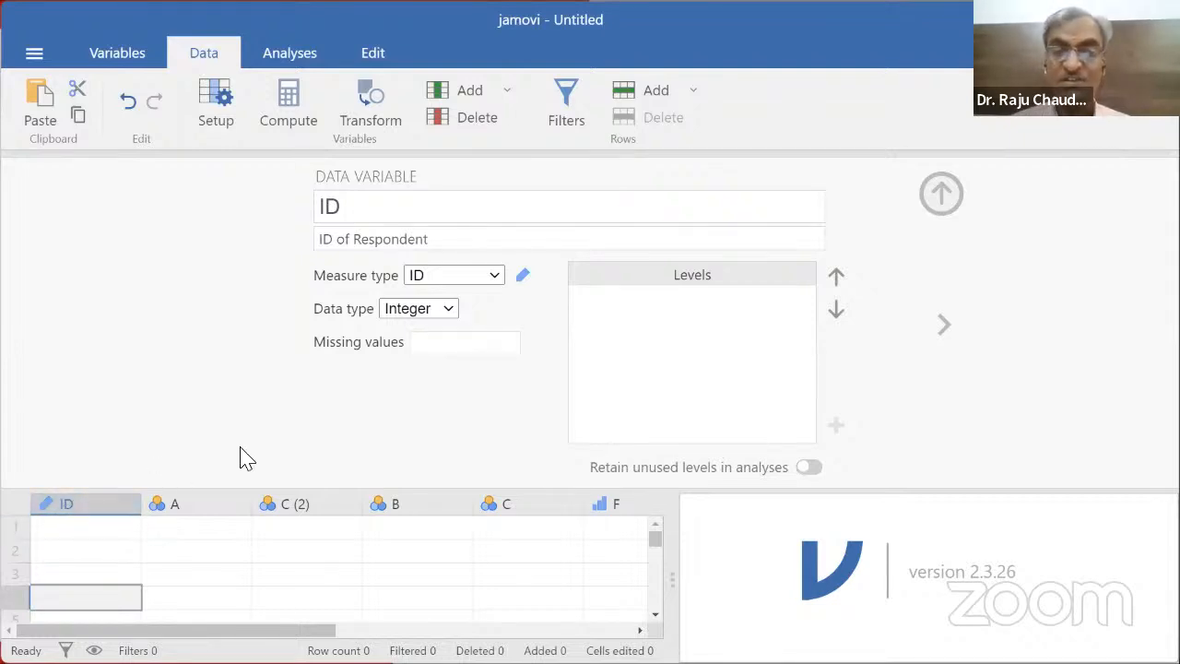
# Step: Move on to variable A's setup and check the Create Gender Variable slide in the presentation before returning to jamovi
pyautogui.click(939, 330)
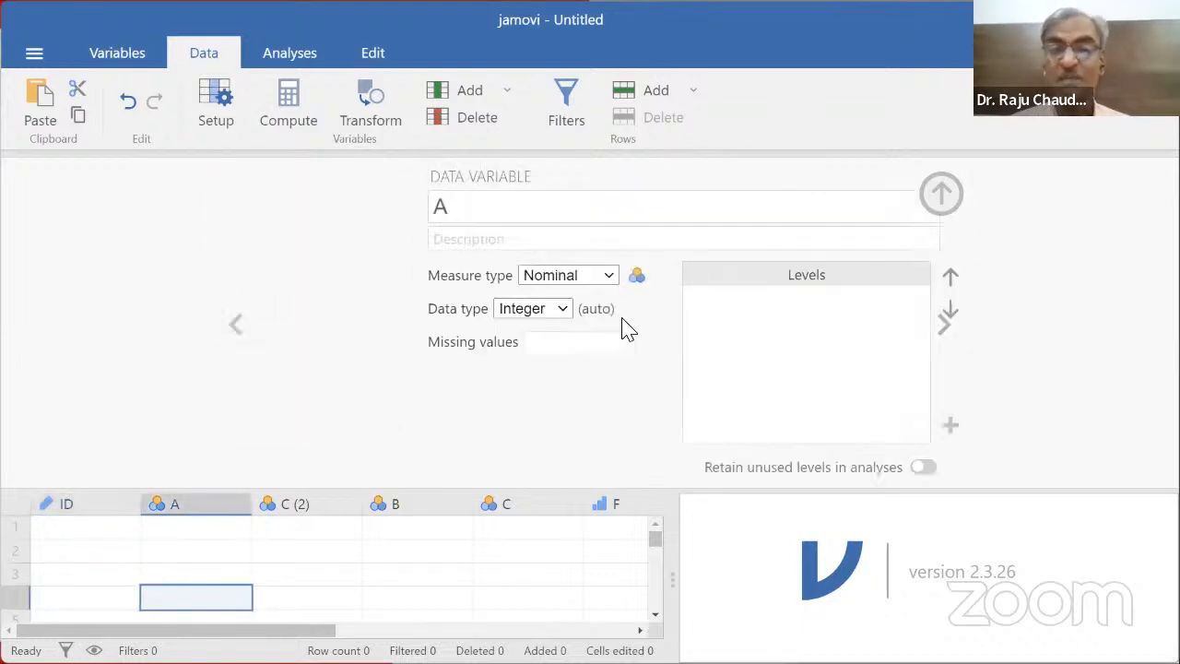
pyautogui.hotkey('alt', 'Tab')
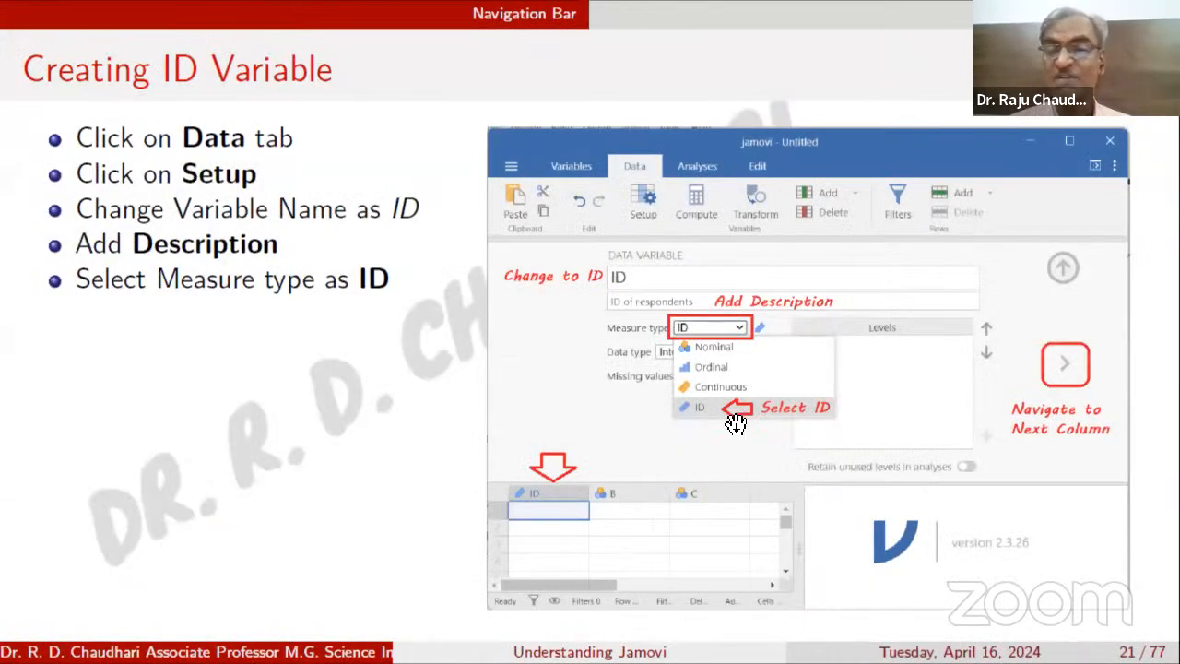
pyautogui.press('Right')
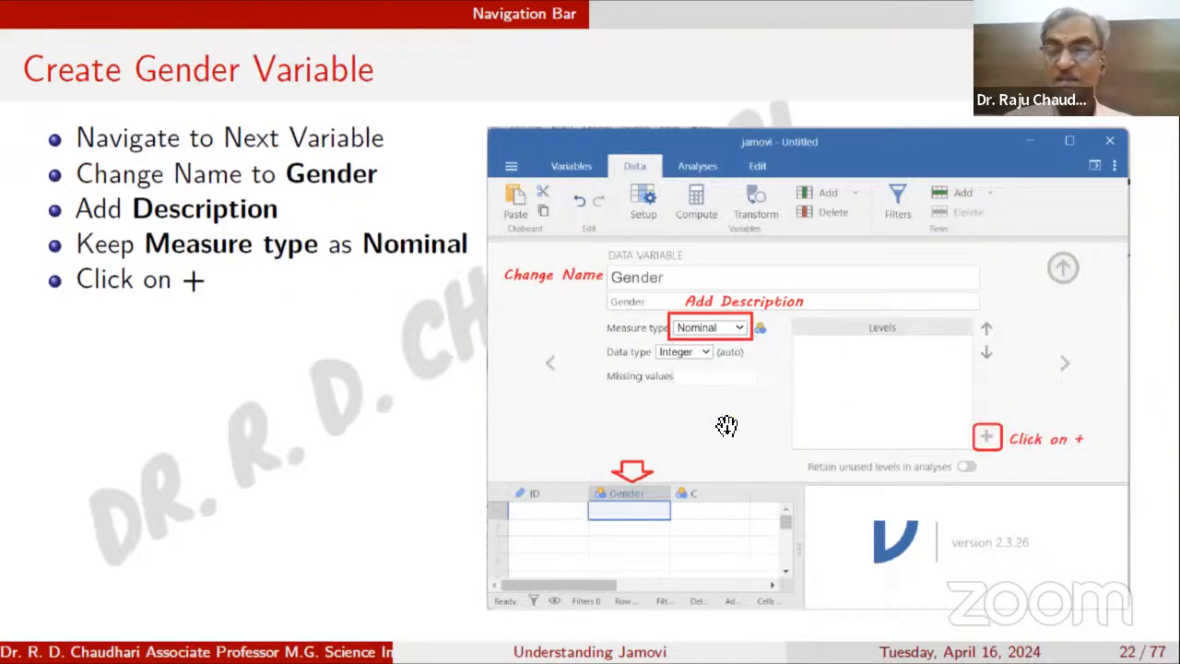
pyautogui.hotkey('alt', 'Tab')
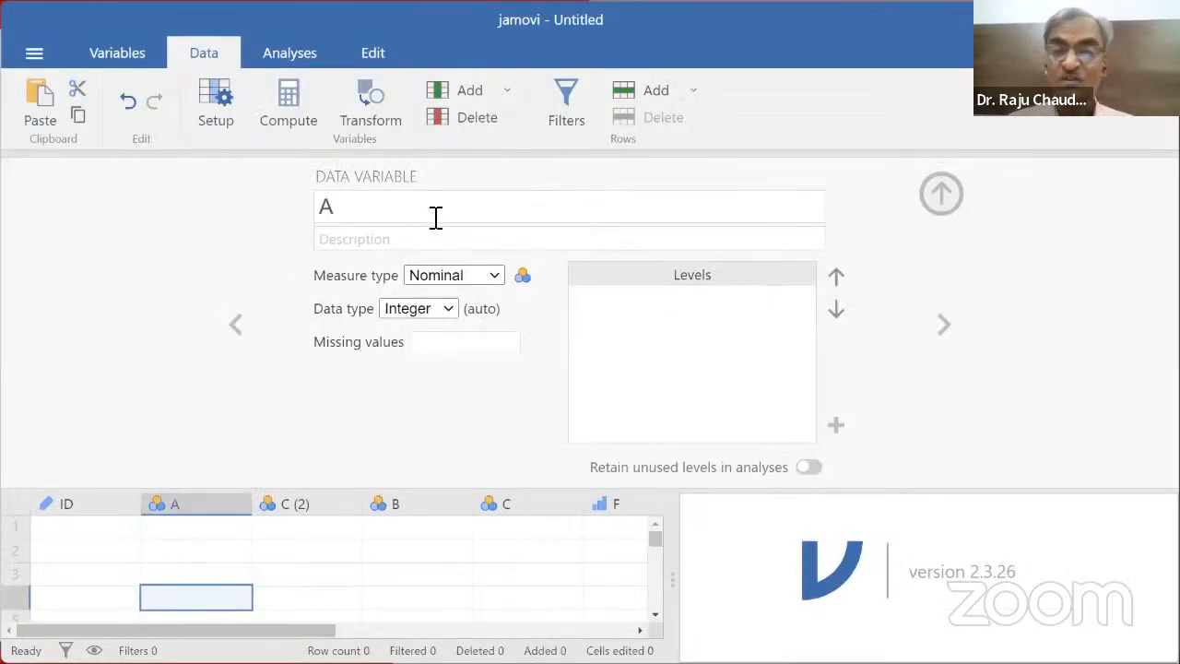
# Step: Rename variable A to Gender and describe it as "Gender of Respondent"
pyautogui.click(432, 216)
pyautogui.write('Gender')
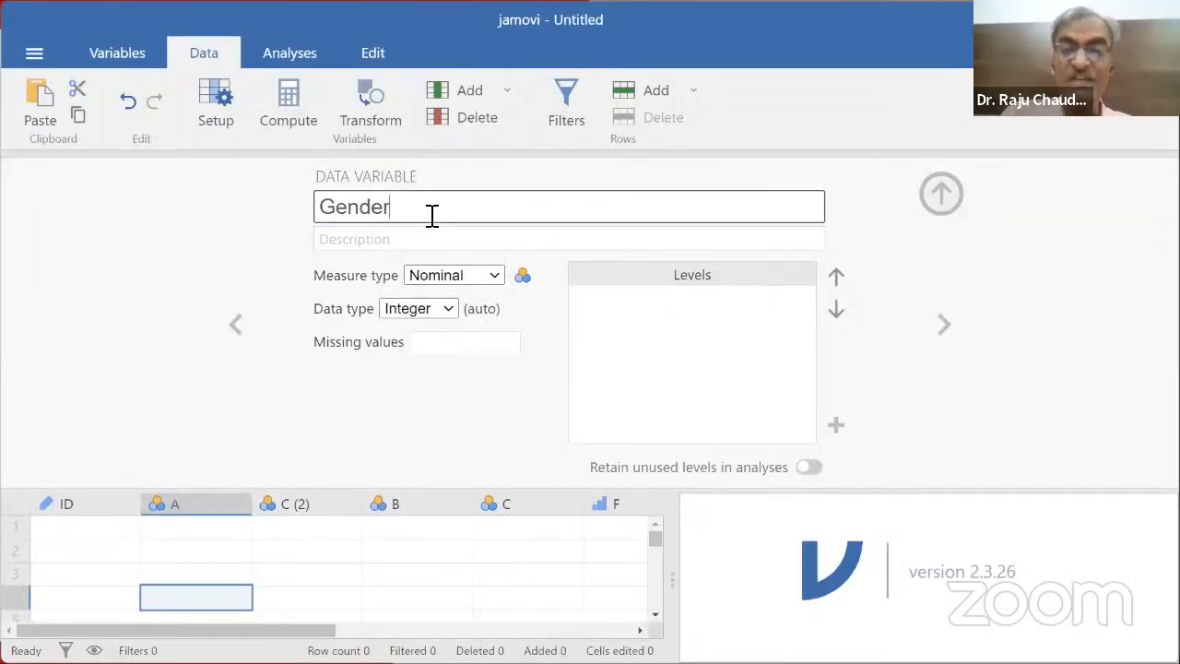
pyautogui.press('Tab')
pyautogui.write('Den')
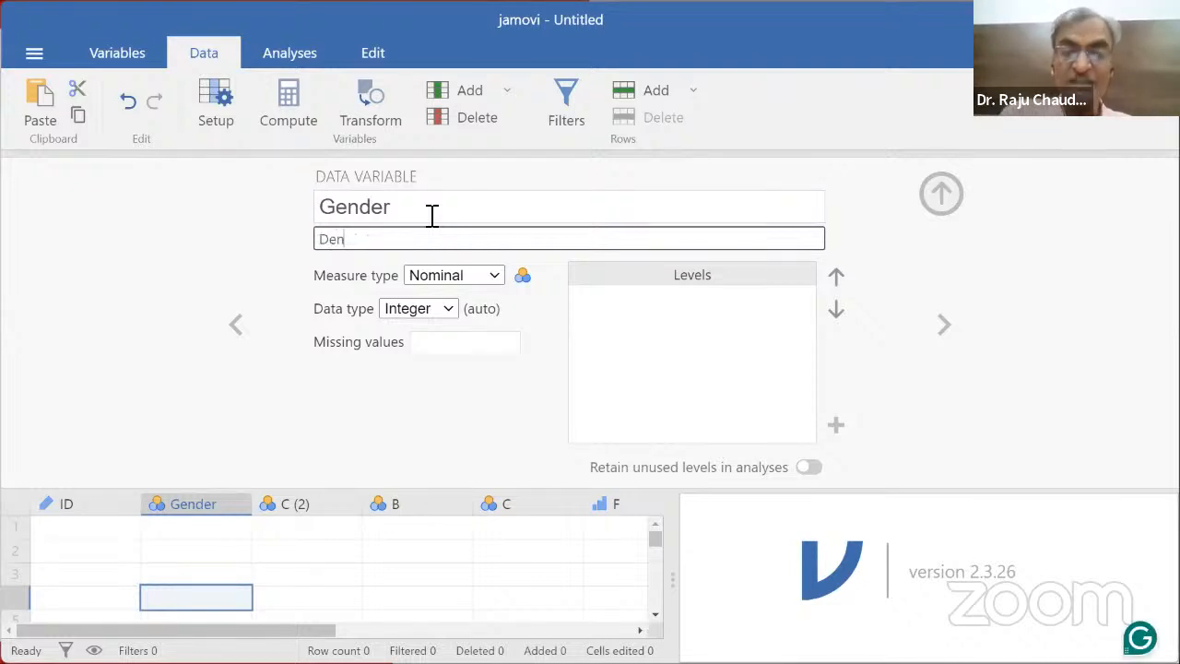
pyautogui.press('BackSpace')
pyautogui.press('BackSpace')
pyautogui.press('BackSpace')
pyautogui.write('Gender')
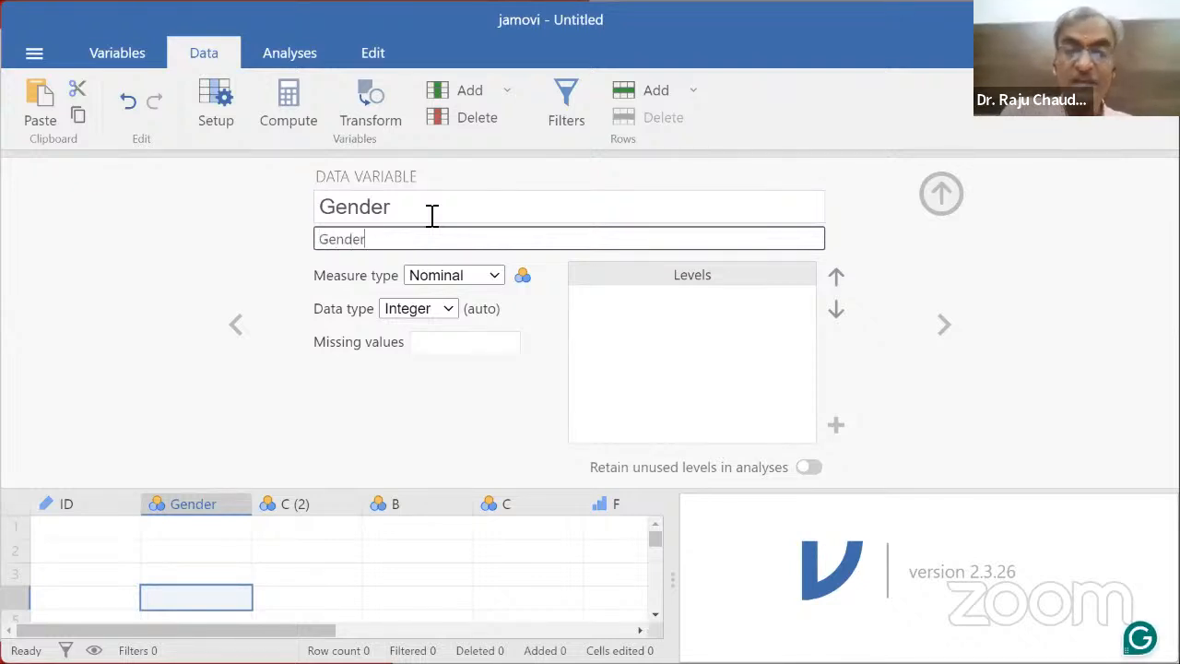
pyautogui.write(' of Responden')
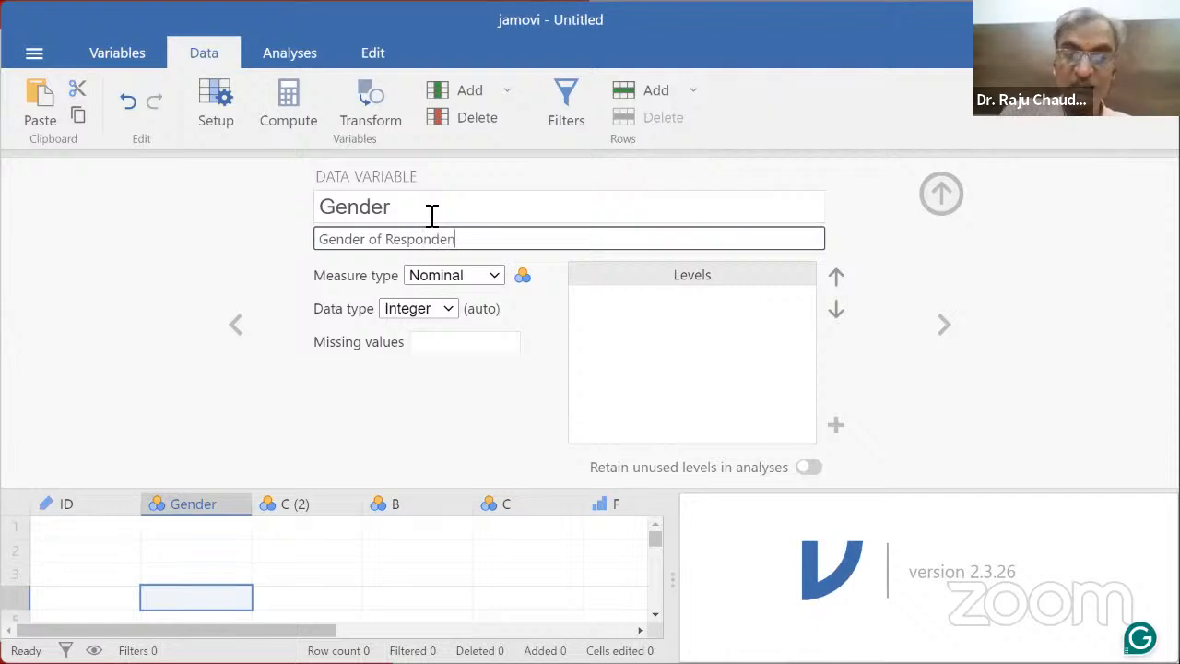
pyautogui.write('t')
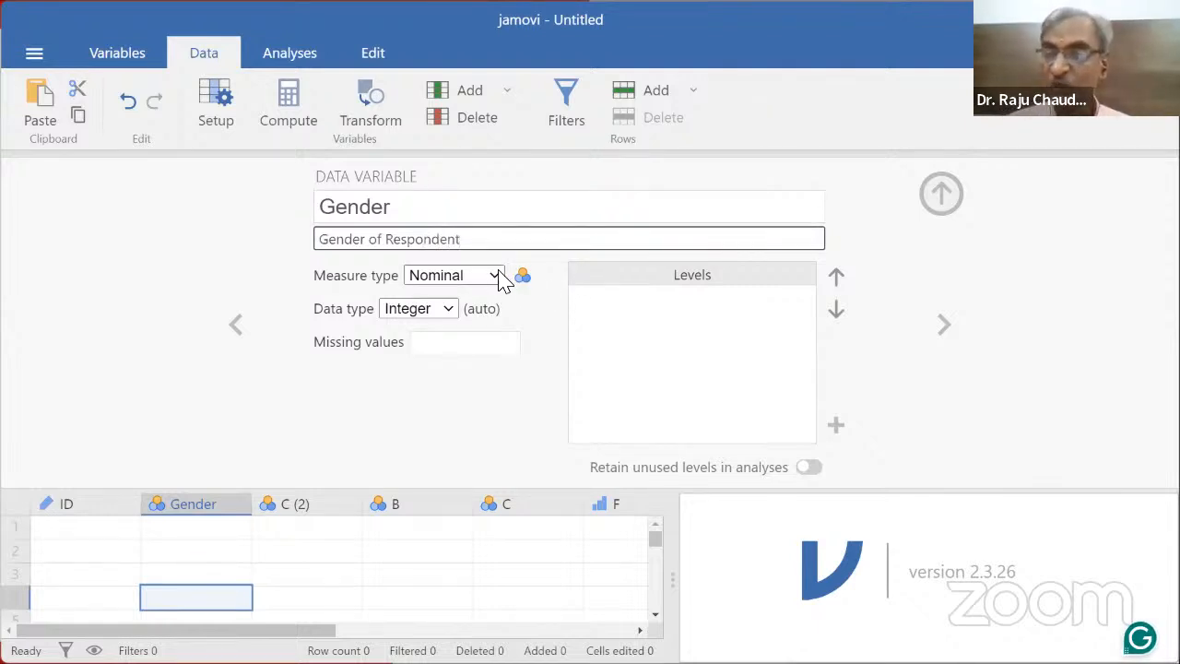
# Step: Check the Create Gender Variable and Adding Levels and Labels for Gender slides in the presentation and return to jamovi
pyautogui.hotkey('alt', 'Tab')
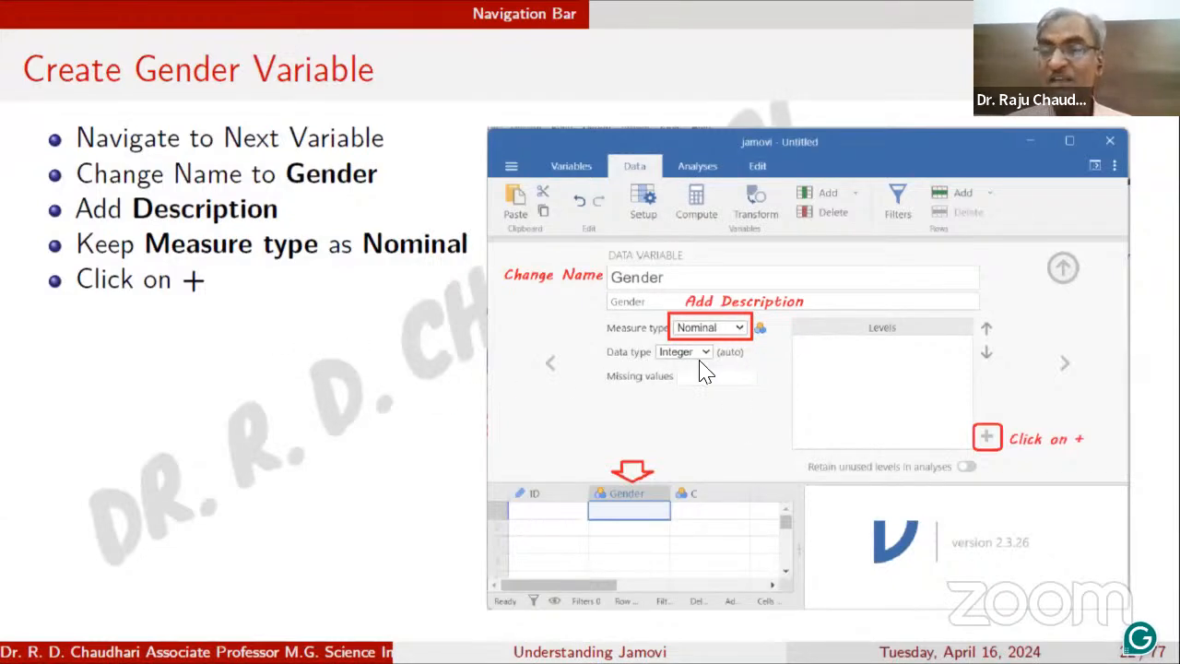
pyautogui.hotkey('alt', 'Tab')
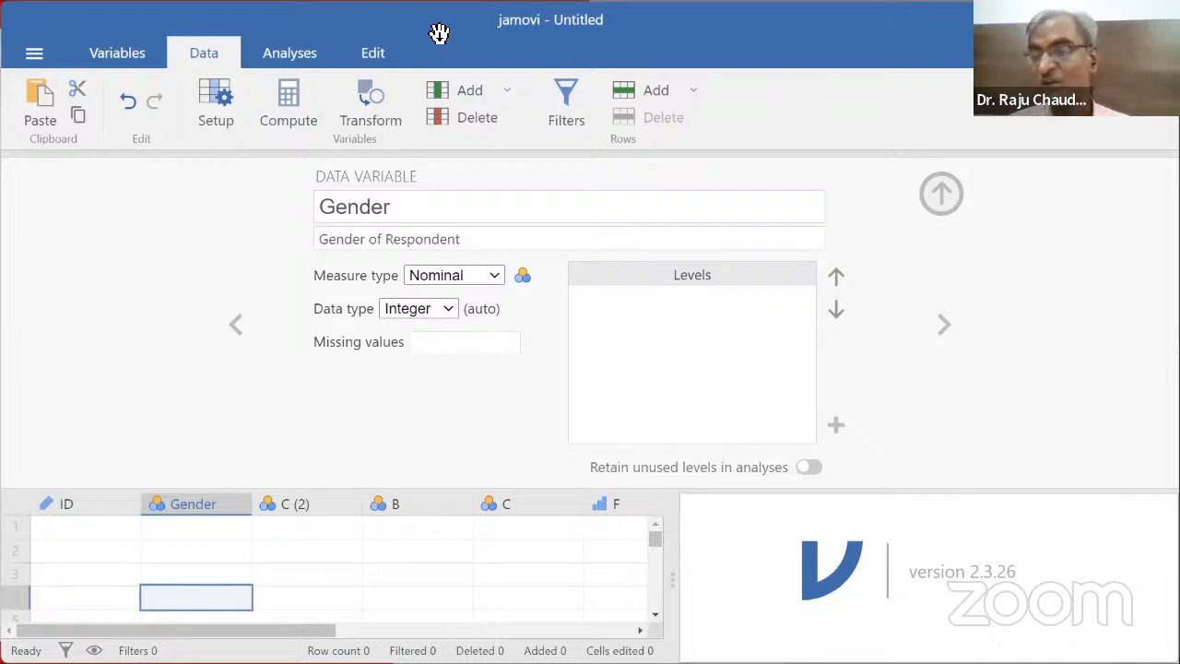
pyautogui.hotkey('alt', 'Tab')
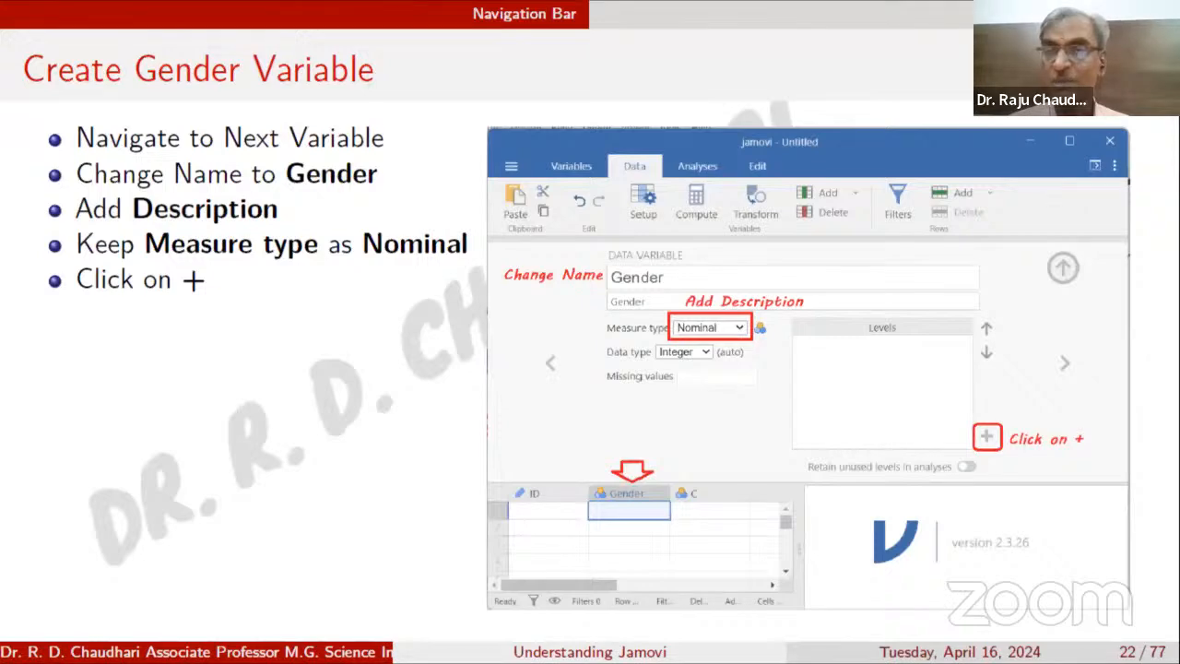
pyautogui.press('Right')
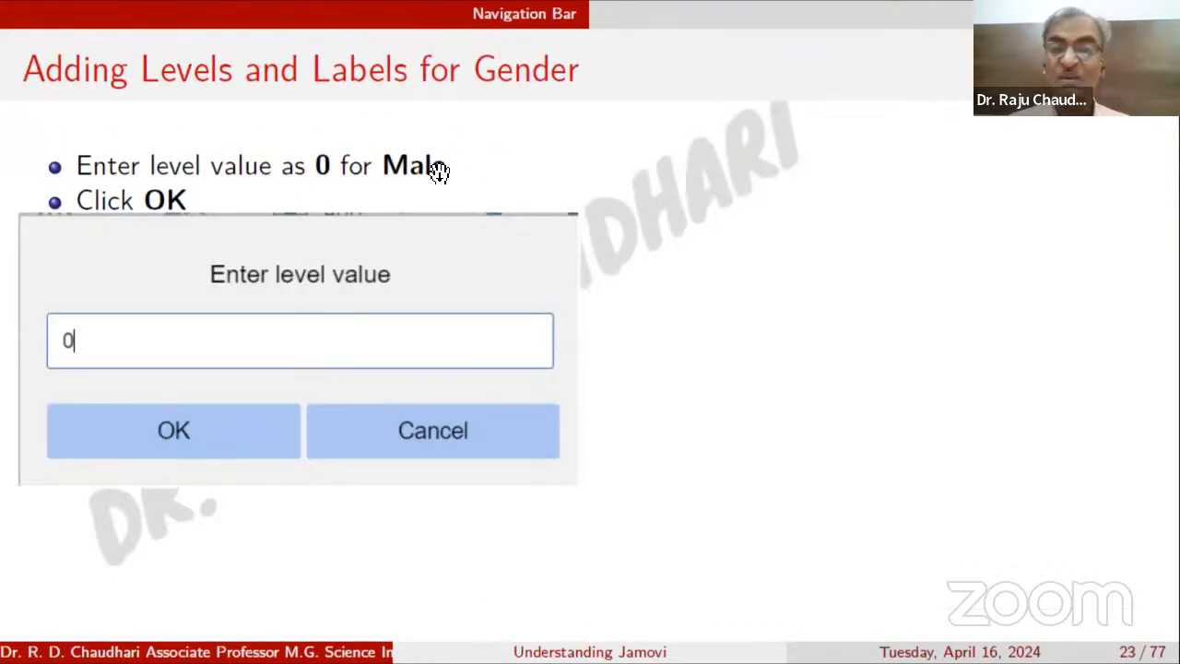
pyautogui.hotkey('alt', 'Tab')
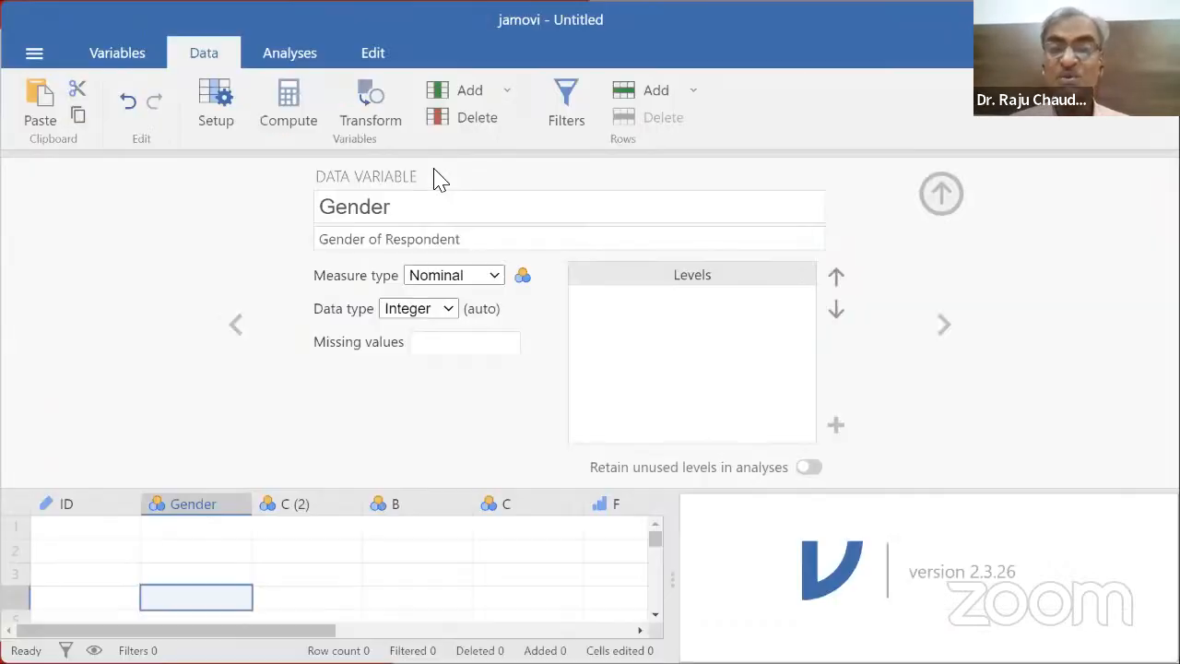
# Step: Add the level values 0 and 1 to the Gender variable
pyautogui.click(835, 426)
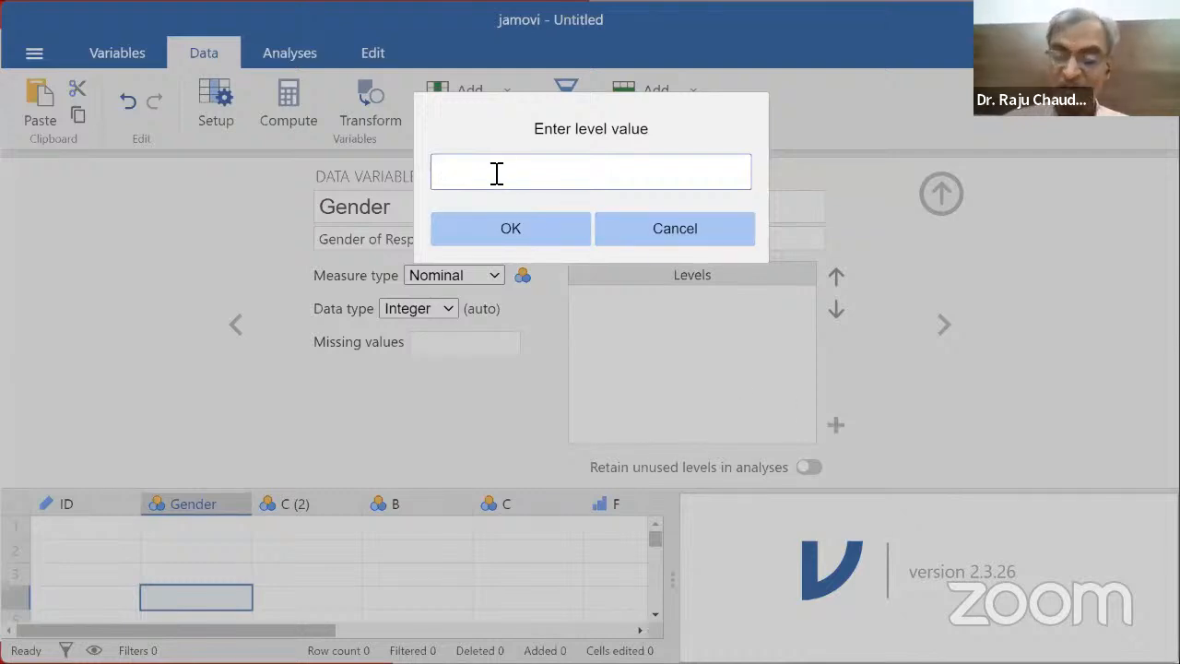
pyautogui.click(461, 233)
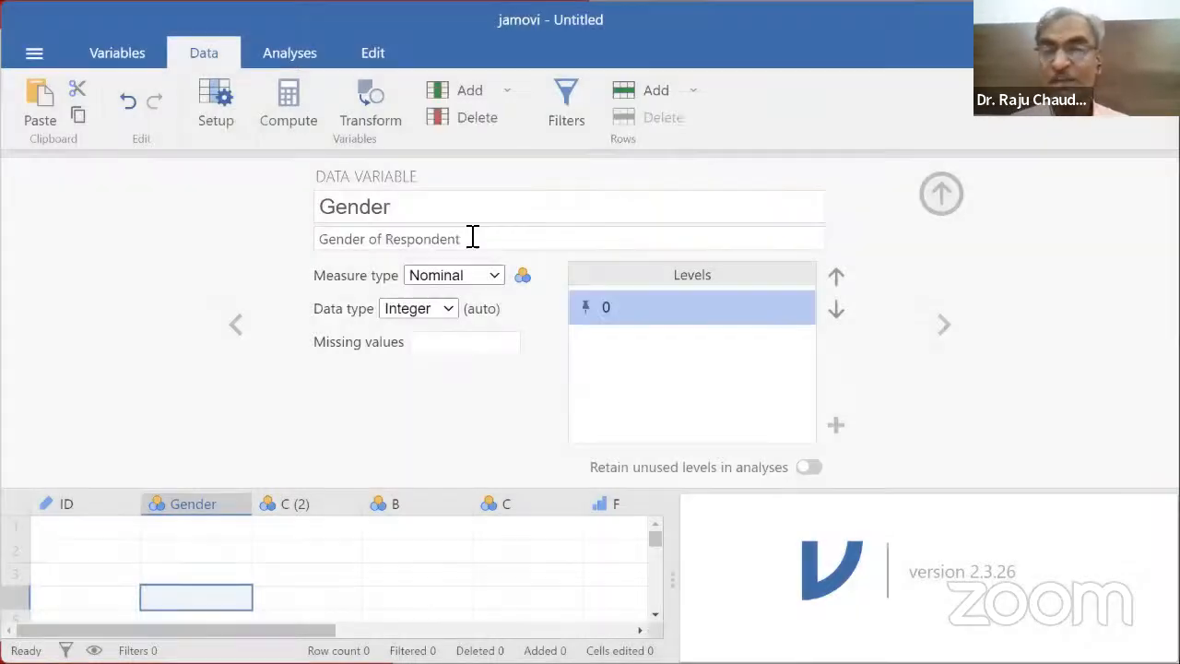
pyautogui.click(835, 427)
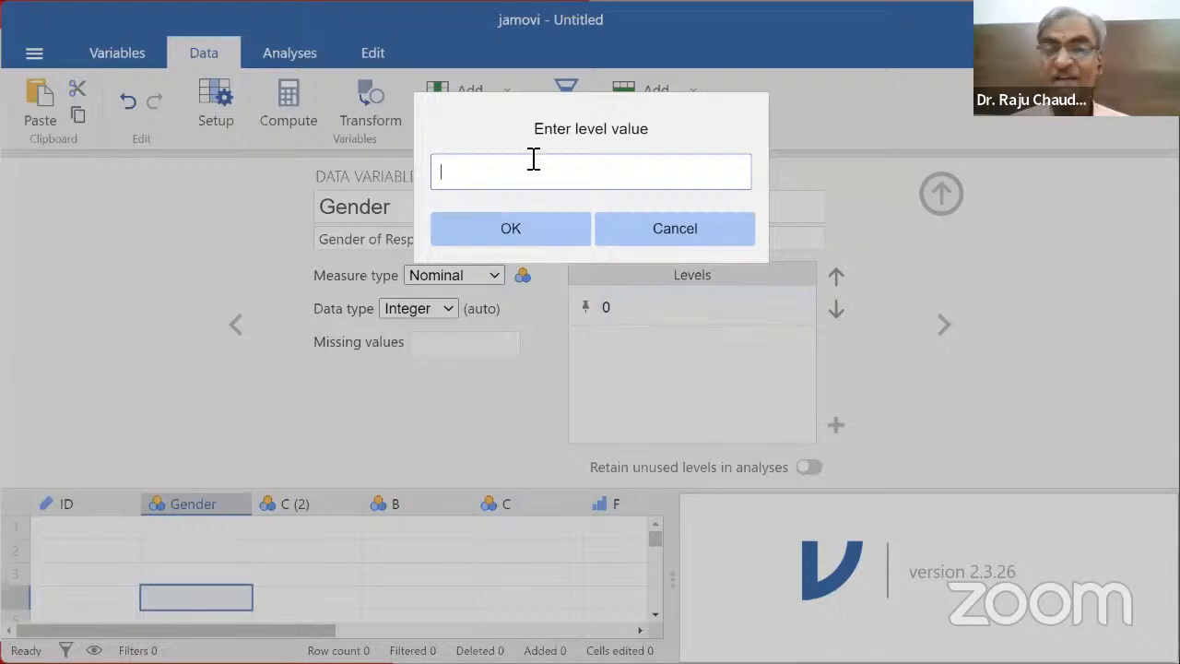
pyautogui.write('1')
pyautogui.click(514, 236)
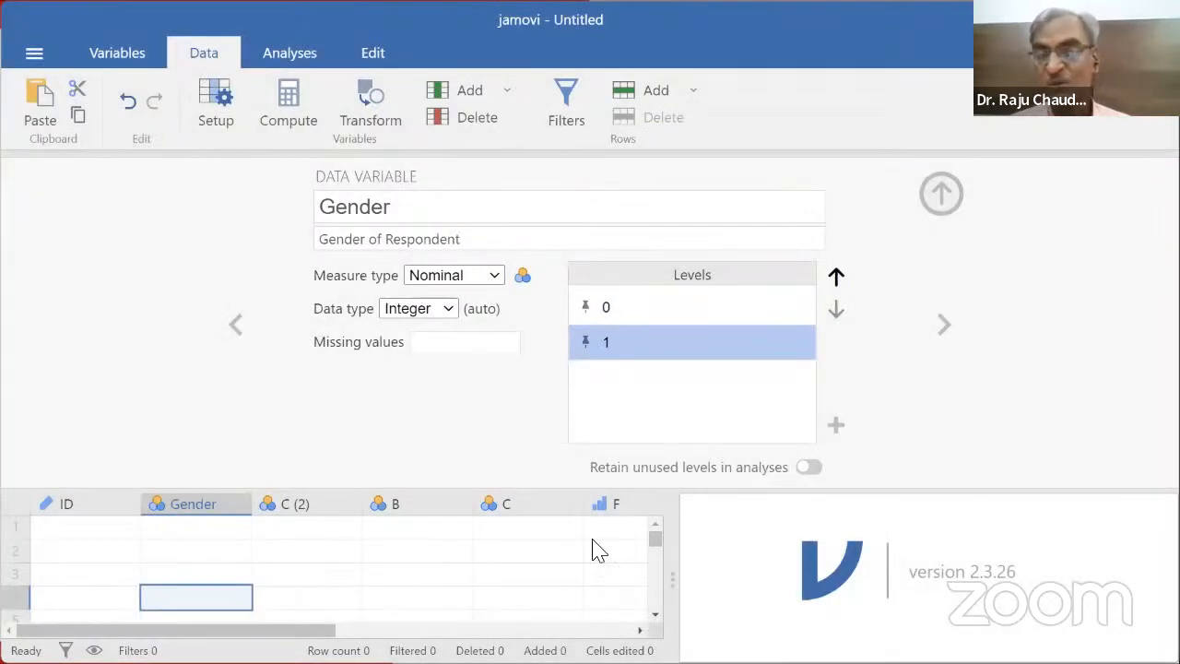
# Step: Label Gender's level 0 as Male and level 1 as Female, checking the levels slide in the presentation for the coding
pyautogui.click(676, 308)
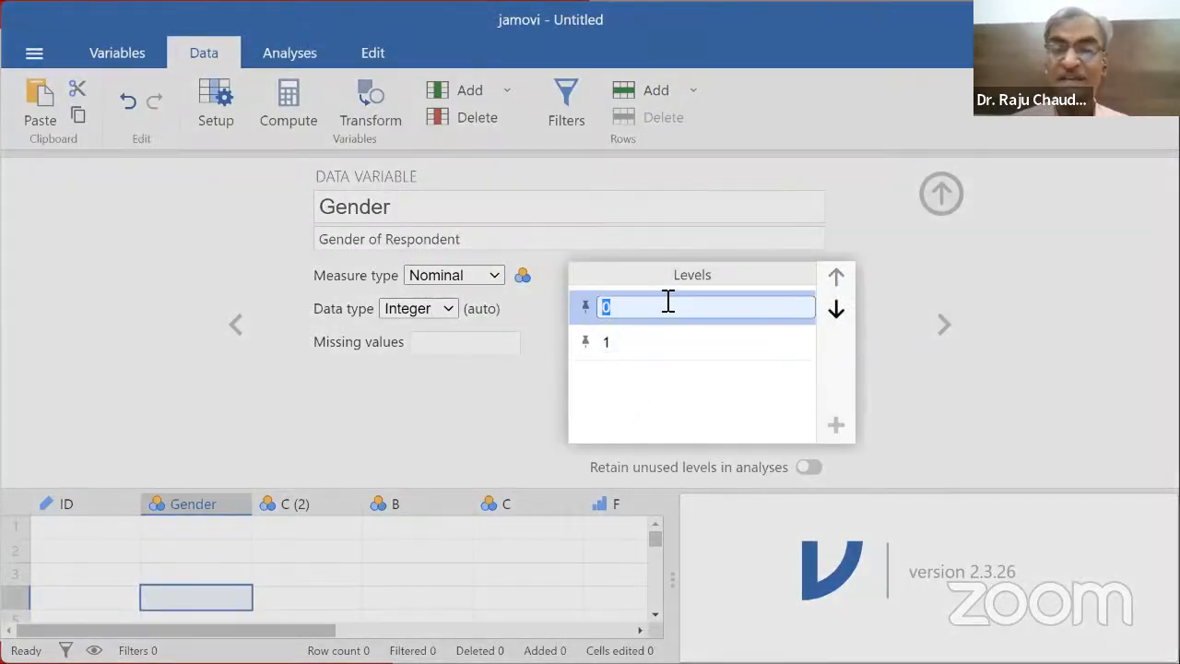
pyautogui.hotkey('alt', 'Tab')
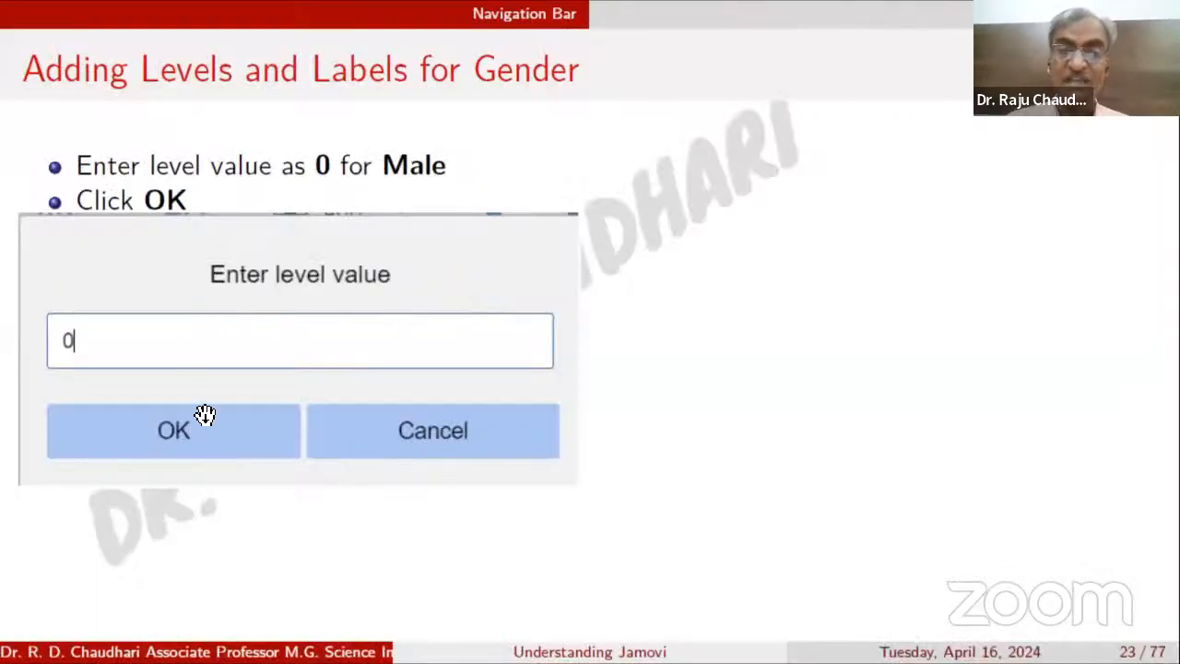
pyautogui.press('Right')
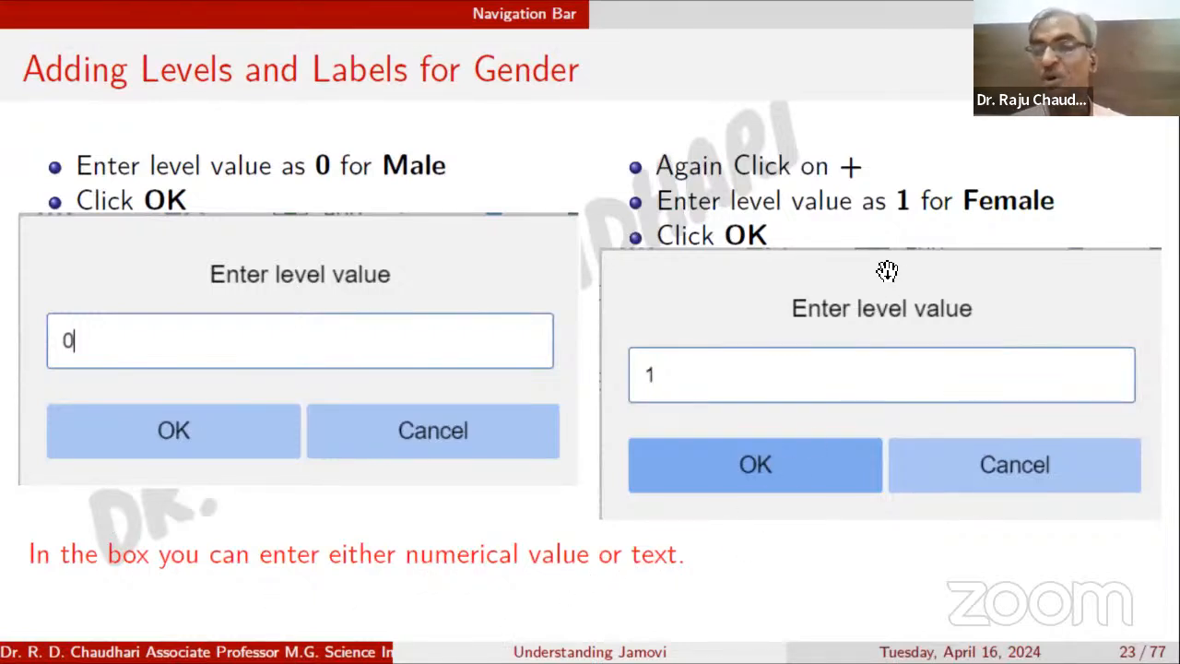
pyautogui.hotkey('alt', 'Tab')
pyautogui.click(659, 310)
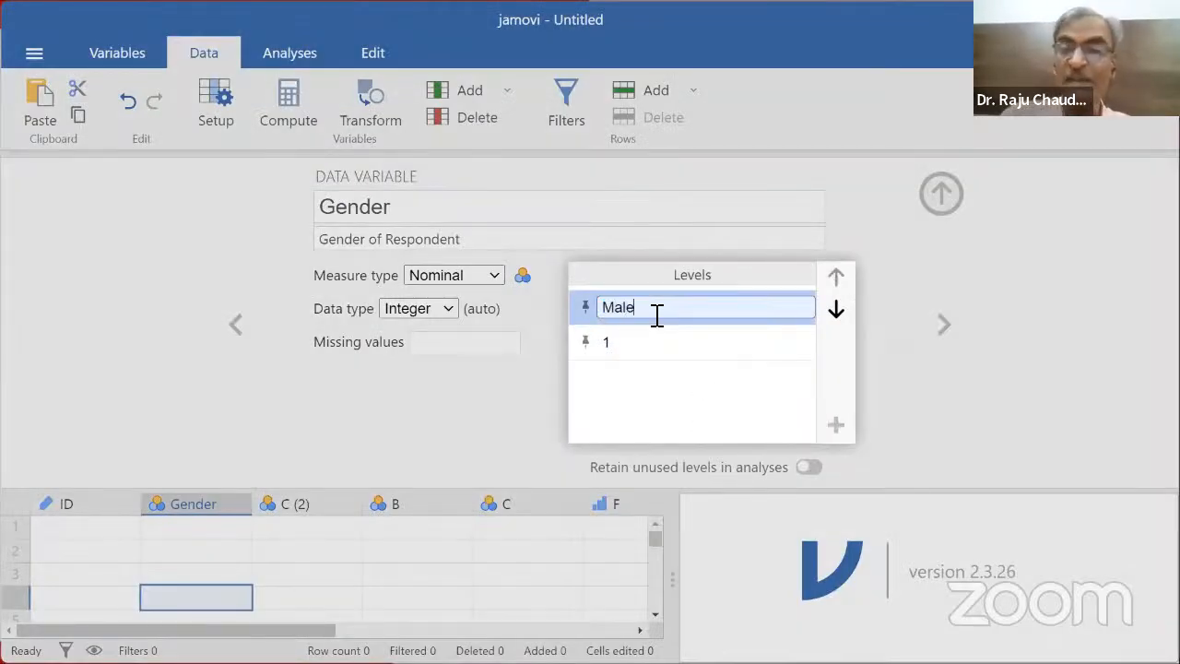
pyautogui.press('Return')
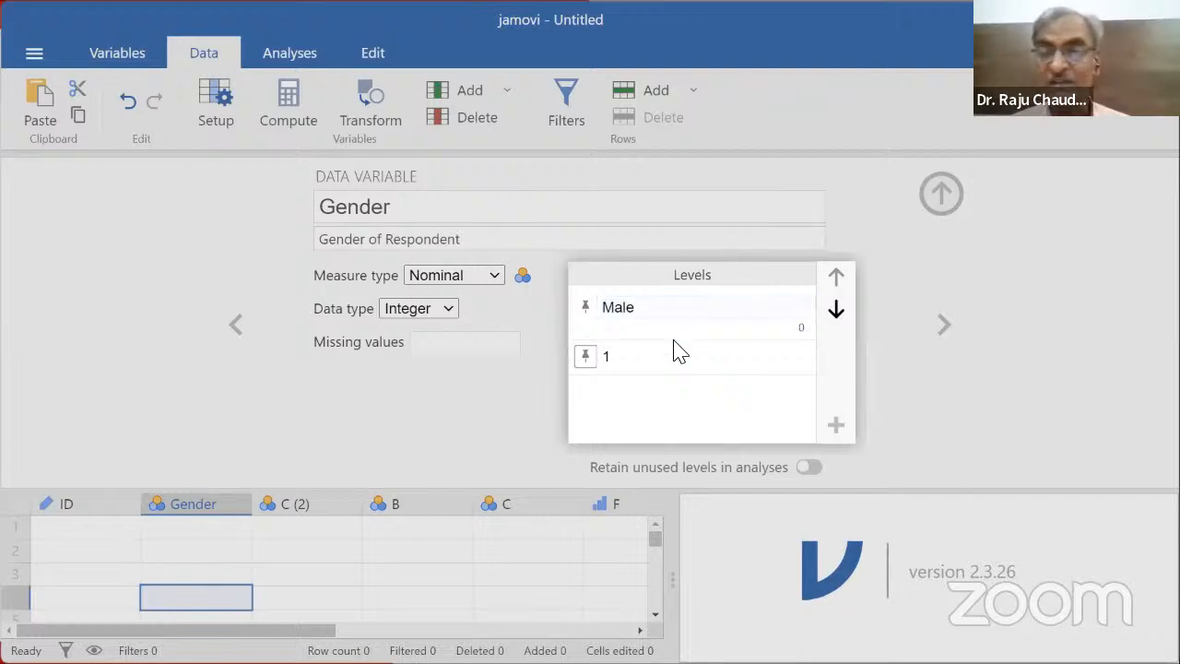
pyautogui.click(662, 360)
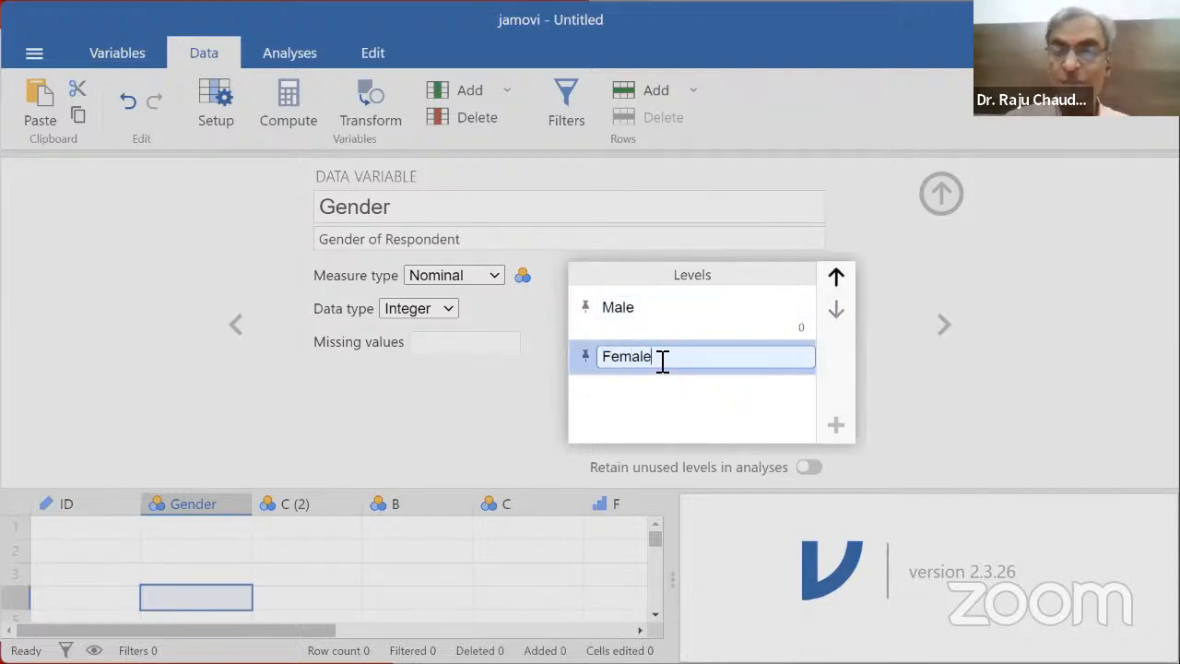
pyautogui.click(887, 224)
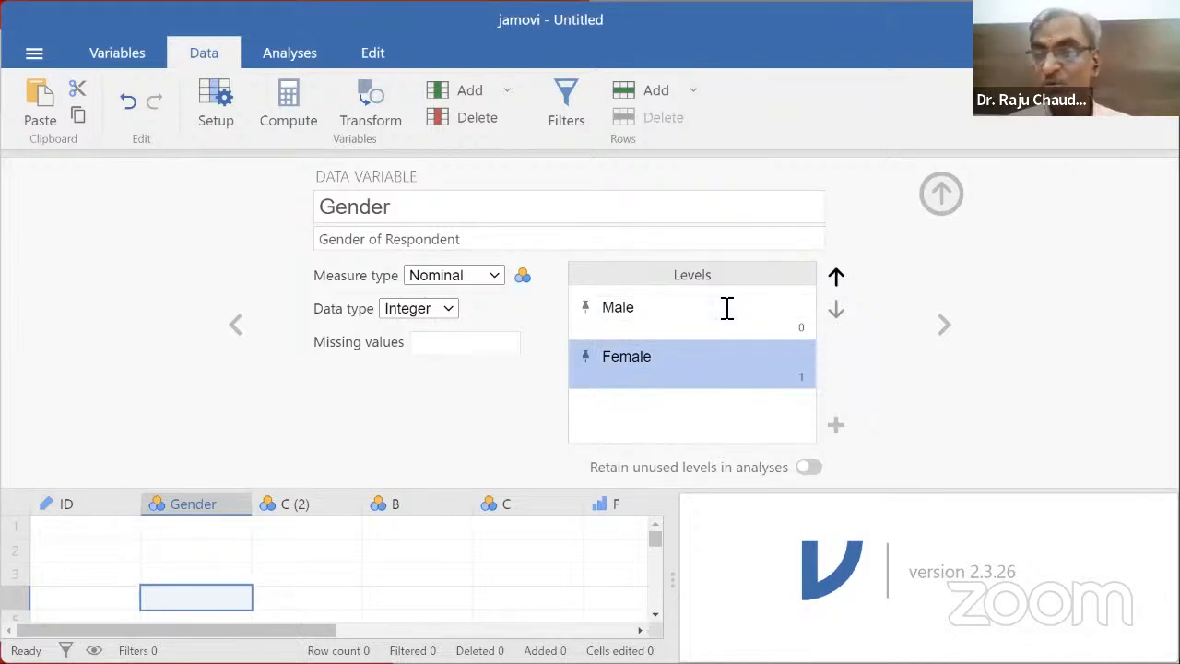
# Step: Try out reordering the Gender levels by moving Female above Male and back below it
pyautogui.click(837, 280)
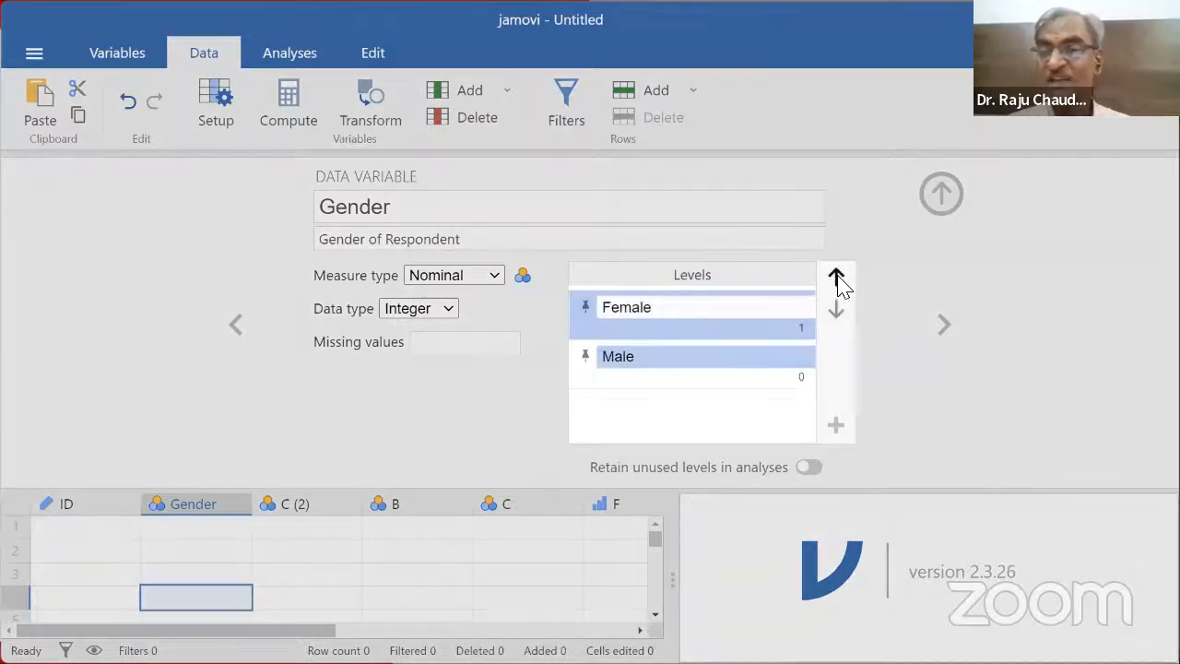
pyautogui.click(836, 308)
pyautogui.click(836, 280)
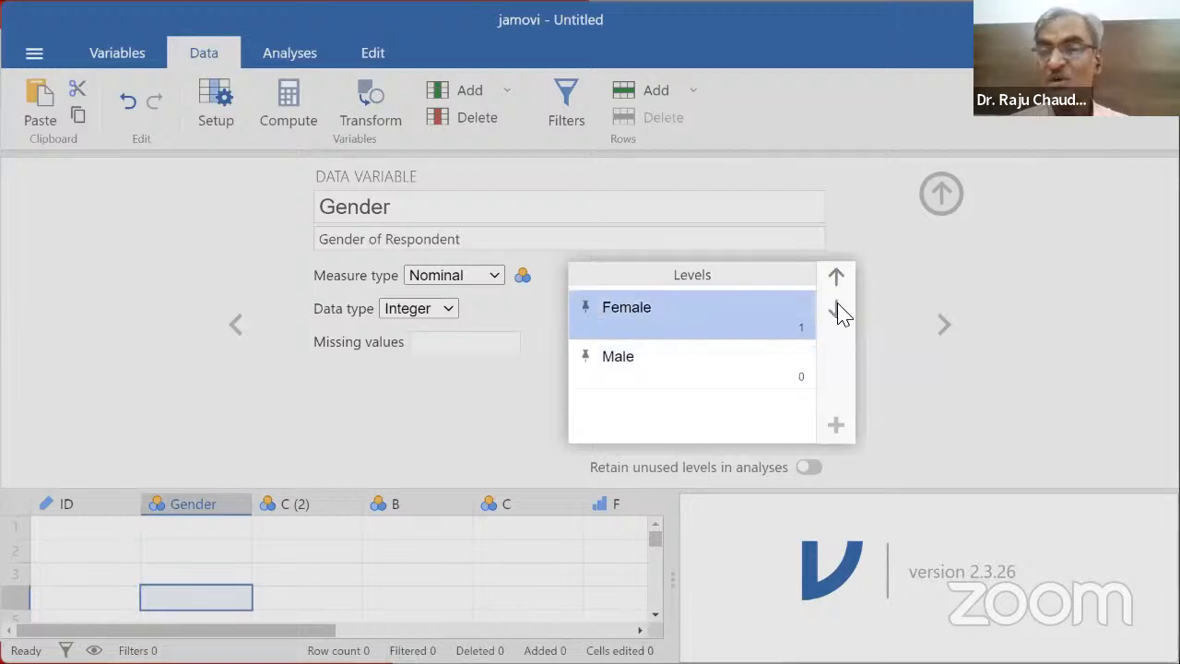
pyautogui.click(836, 308)
pyautogui.click(836, 277)
pyautogui.click(837, 308)
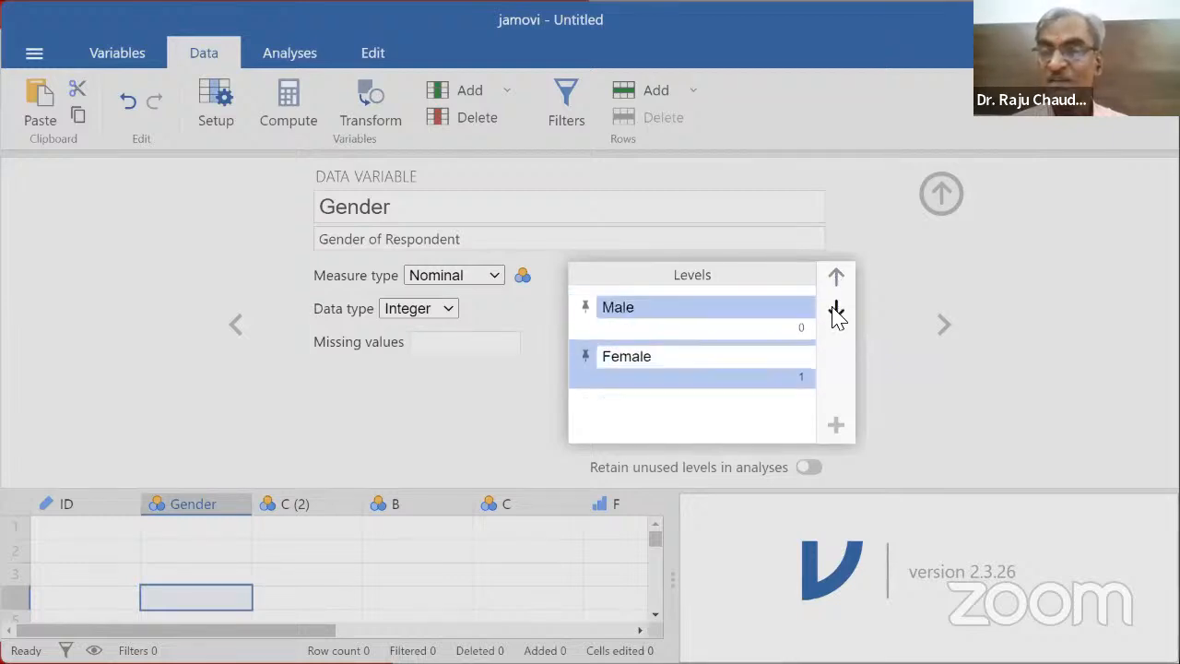
pyautogui.click(909, 320)
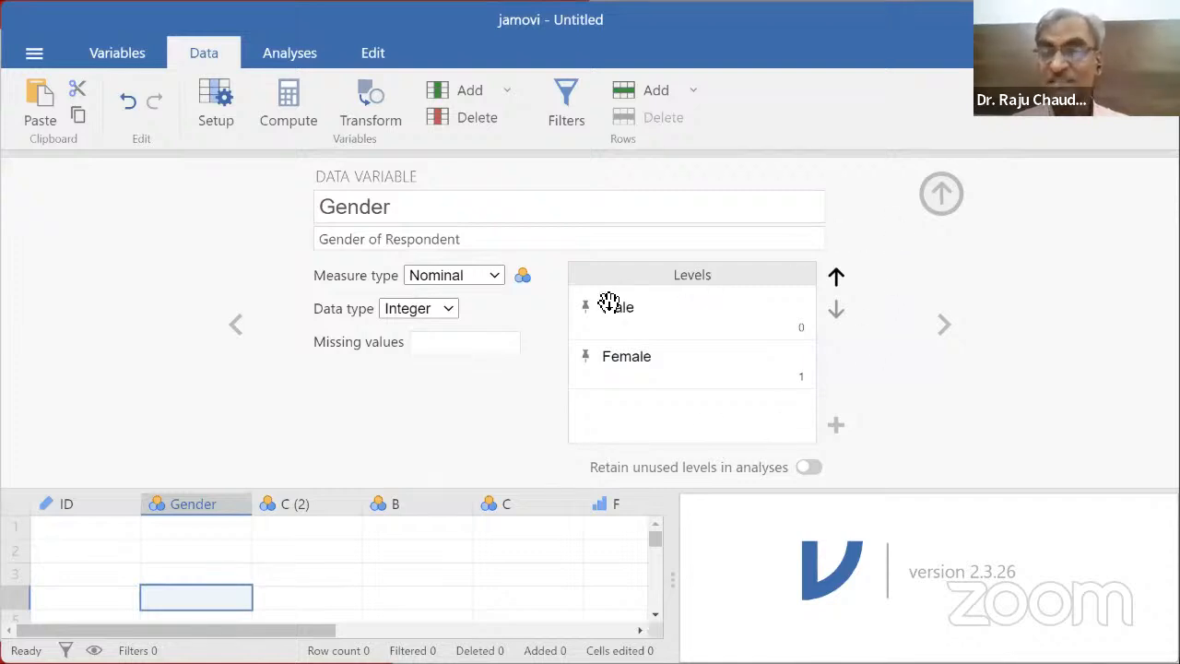
# Step: Review the presentation's remaining Gender level slides and the Create SES Variable slide, and return to jamovi
pyautogui.hotkey('alt', 'Tab')
pyautogui.press('pagedown')
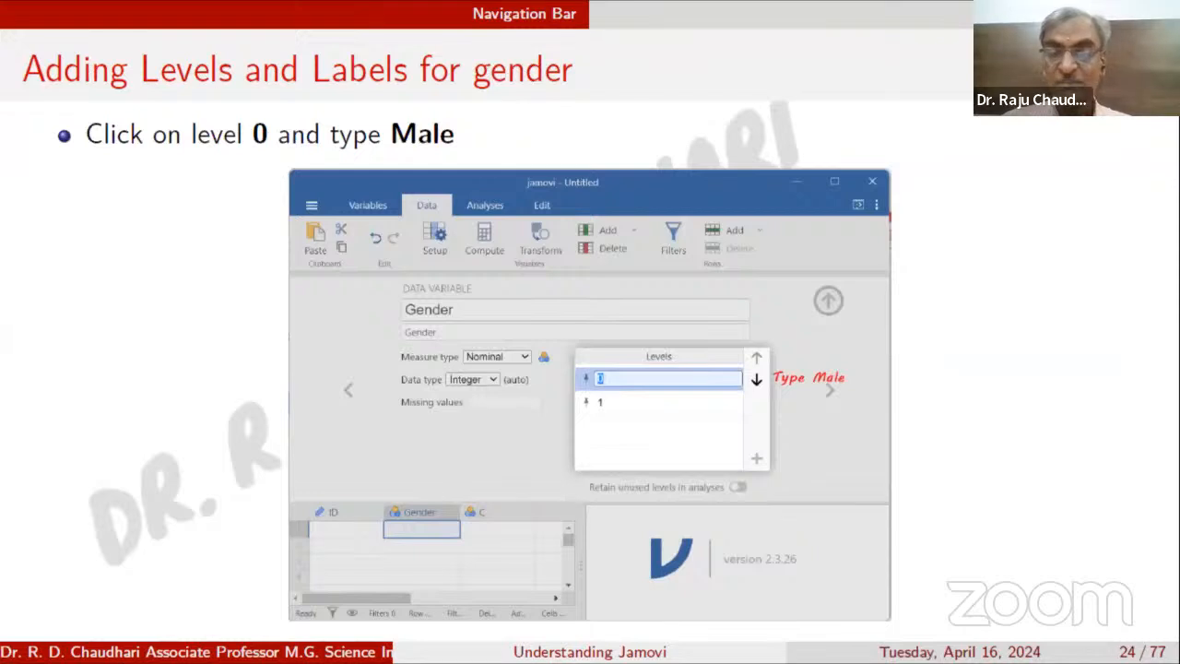
pyautogui.press('pagedown')
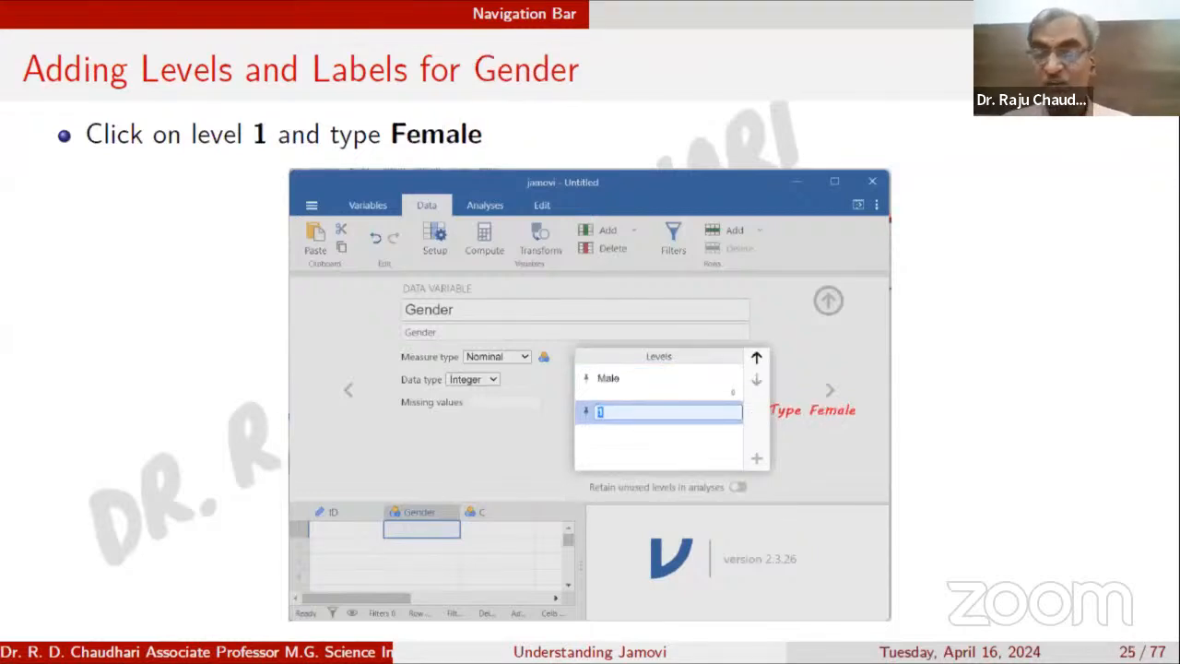
pyautogui.press('pagedown')
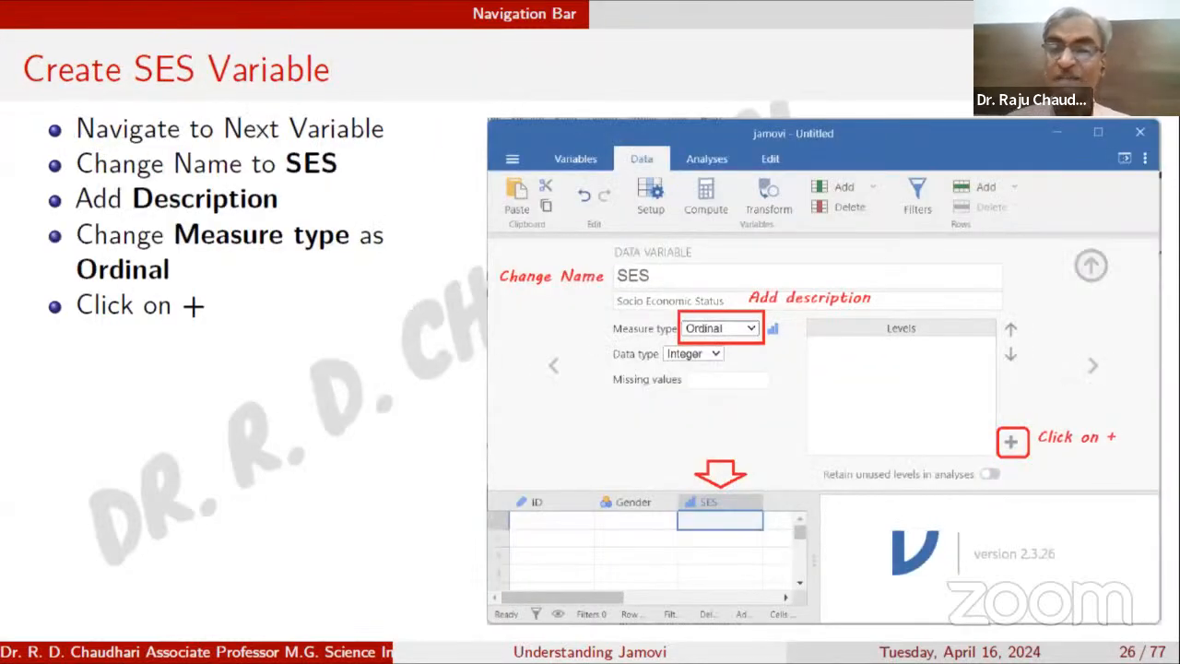
pyautogui.hotkey('alt', 'Tab')
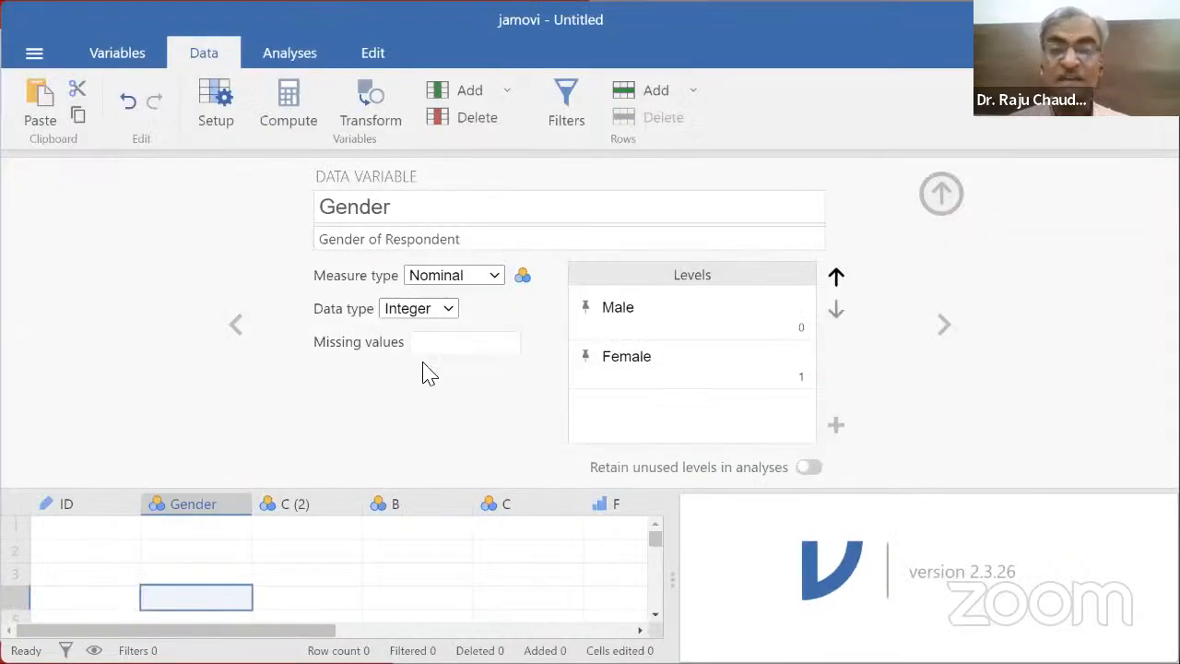
# Step: Move on to the setup of the variable after Gender and rename it SES
pyautogui.click(944, 325)
pyautogui.click(399, 217)
pyautogui.write('S')
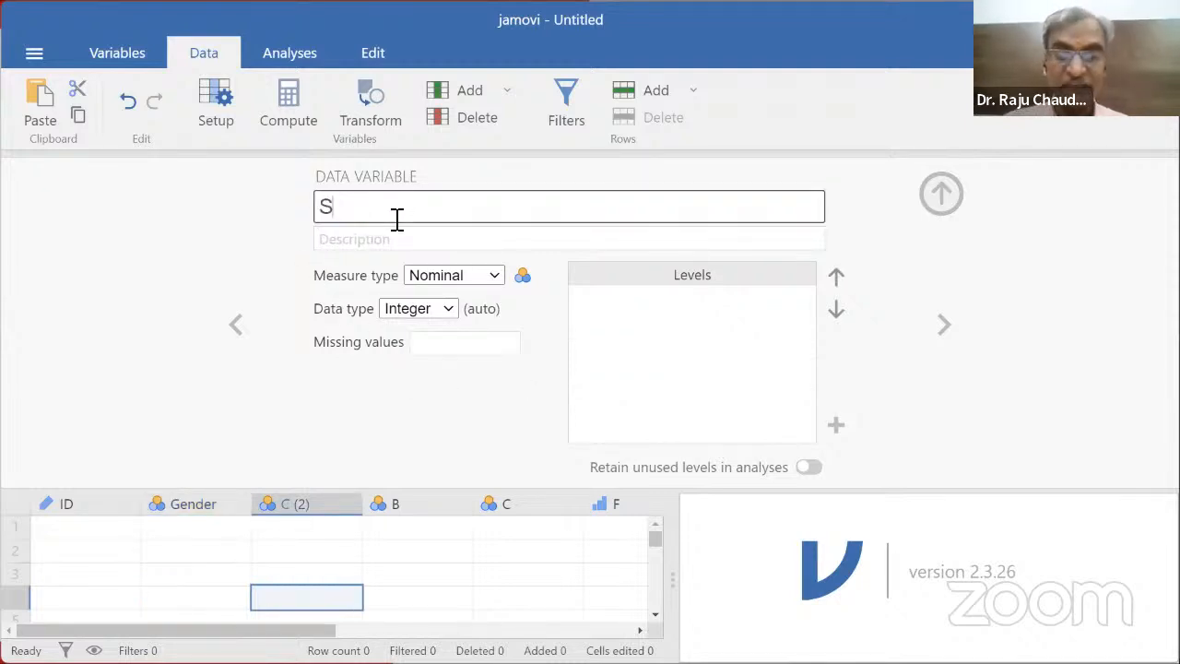
pyautogui.write('ES')
pyautogui.press('Tab')
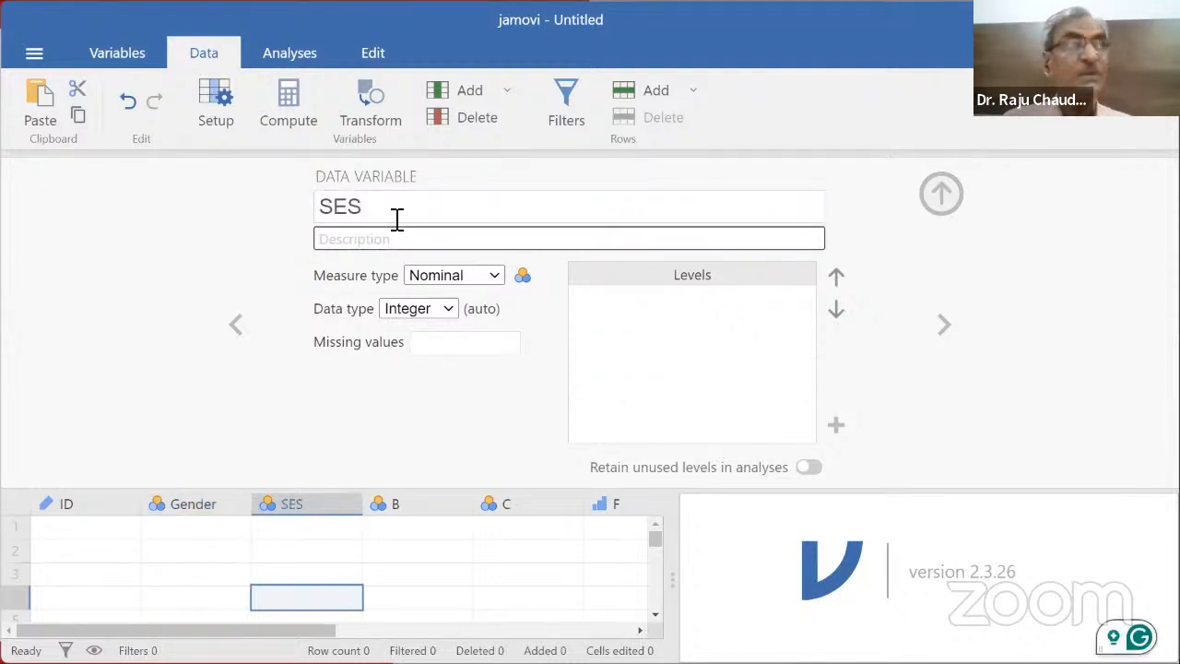
# Step: Describe the SES variable as "Socio Economic Status"
pyautogui.write('Soc')
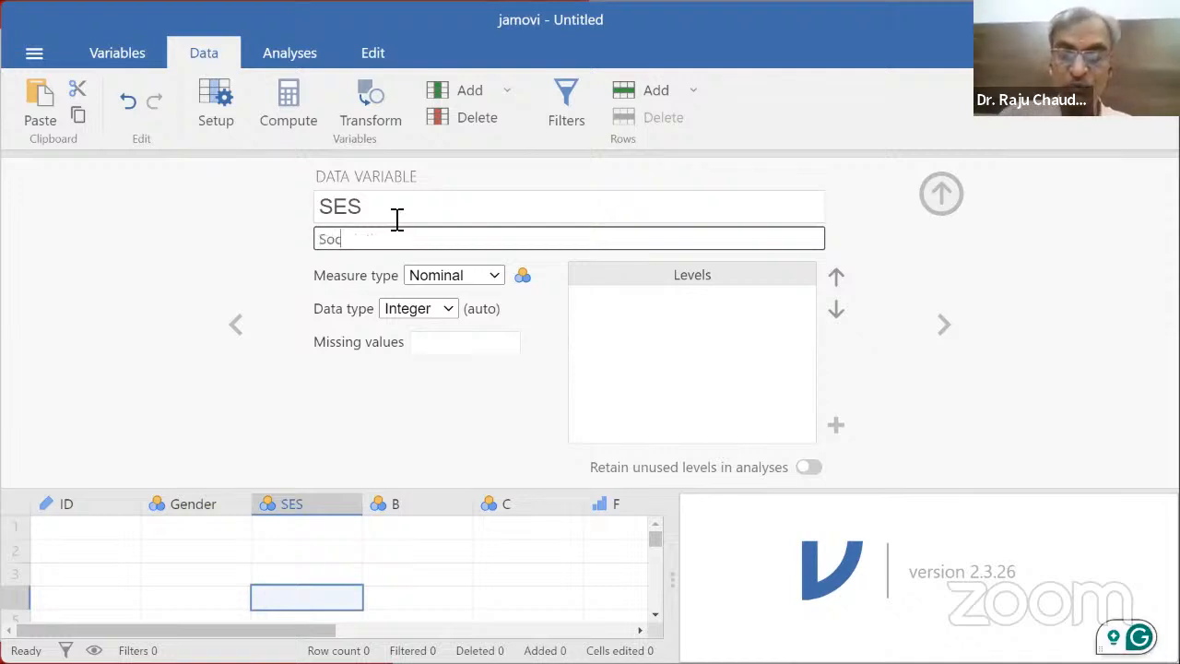
pyautogui.write('io')
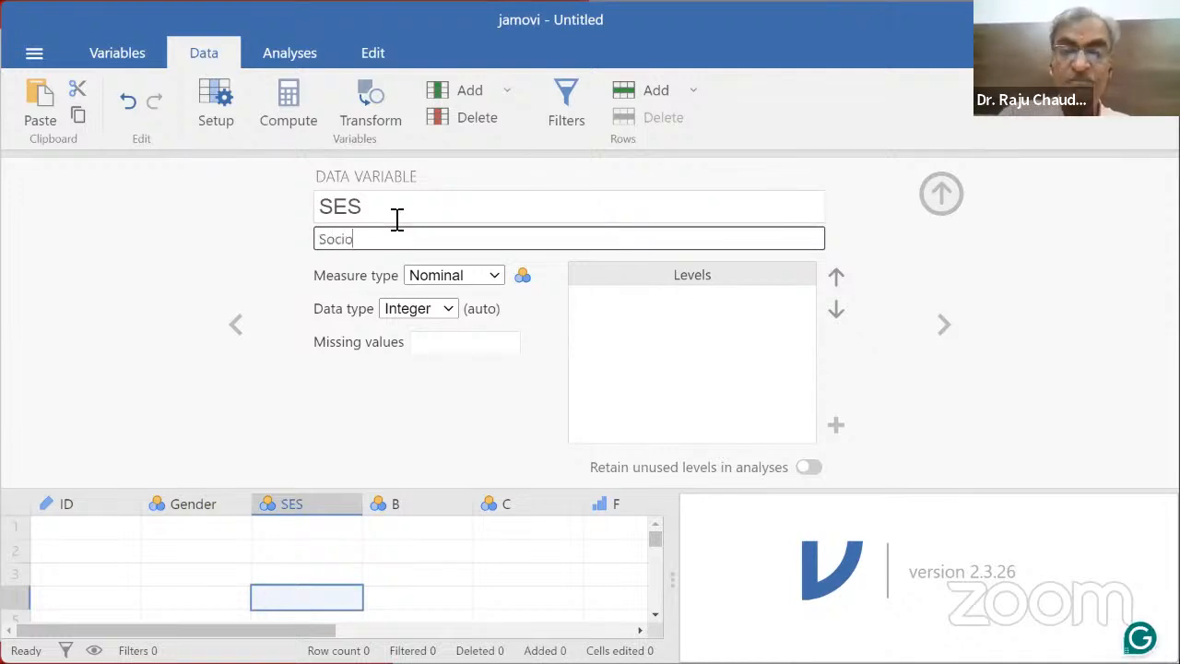
pyautogui.write(' Econoimuc')
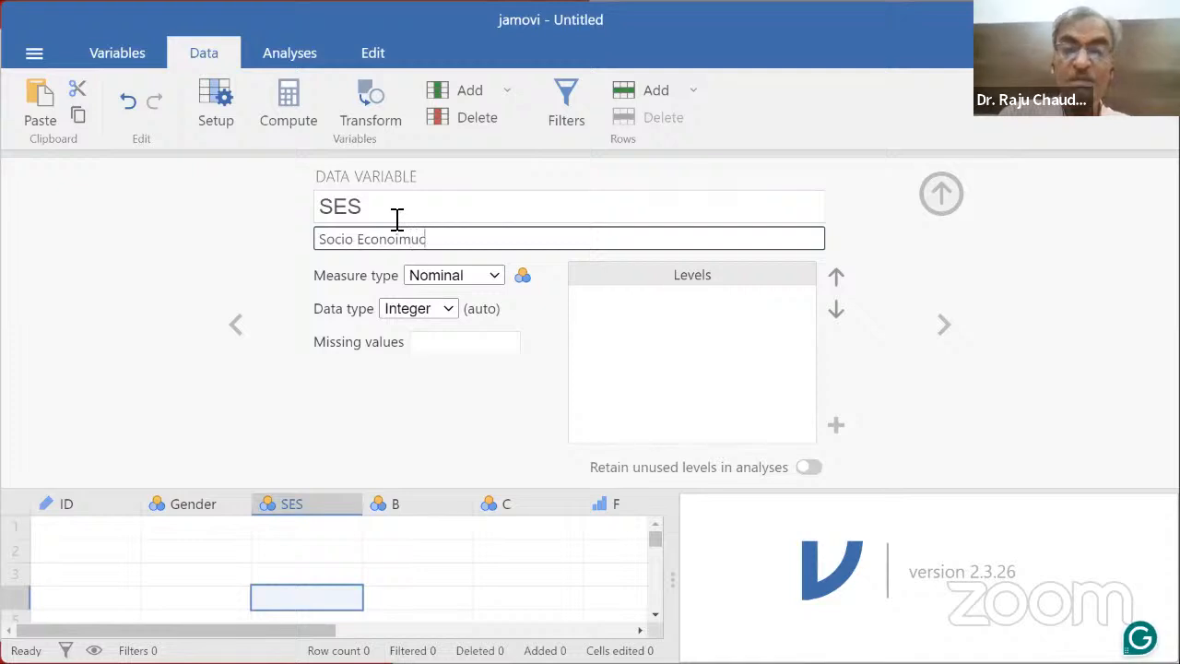
pyautogui.press('BackSpace')
pyautogui.press('BackSpace')
pyautogui.press('BackSpace')
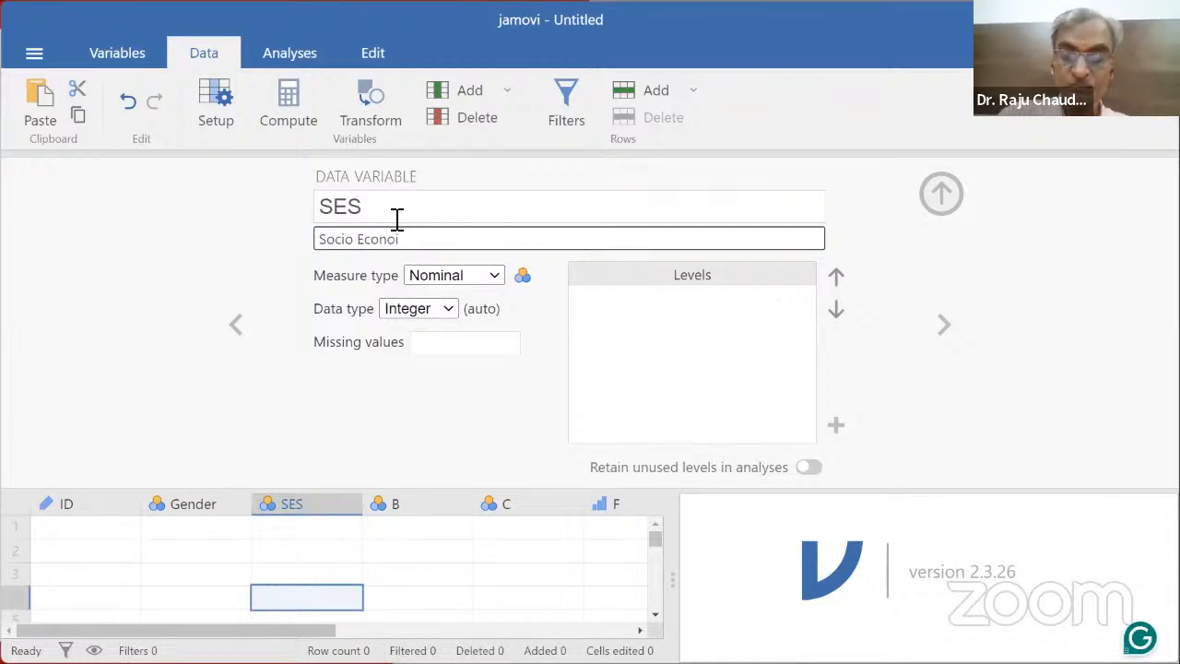
pyautogui.write('mic Stats')
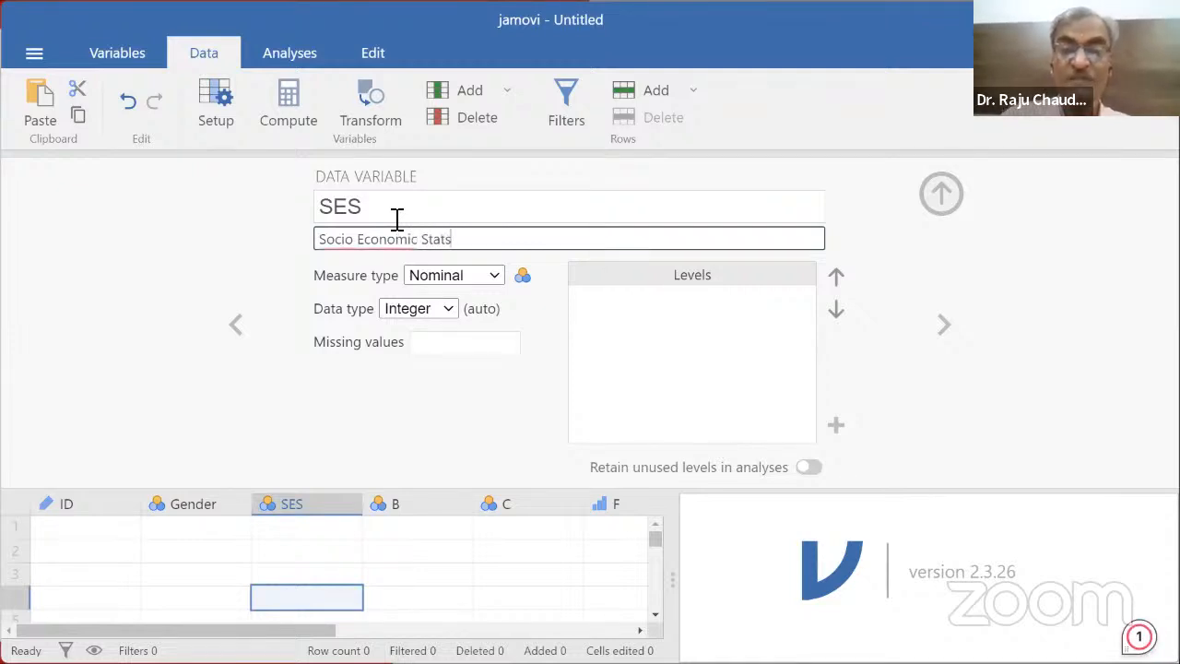
pyautogui.press('BackSpace')
pyautogui.write('us')
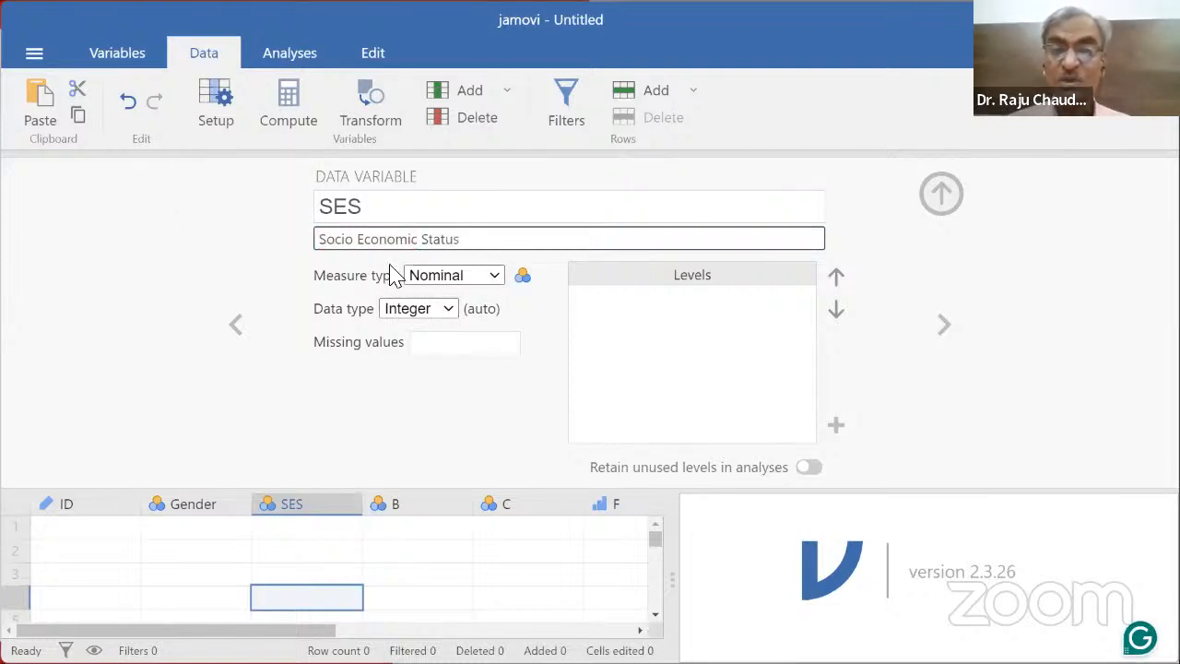
# Step: Set the SES variable's measure type to Ordinal and add the level values 1, 2 and 3
pyautogui.click(438, 277)
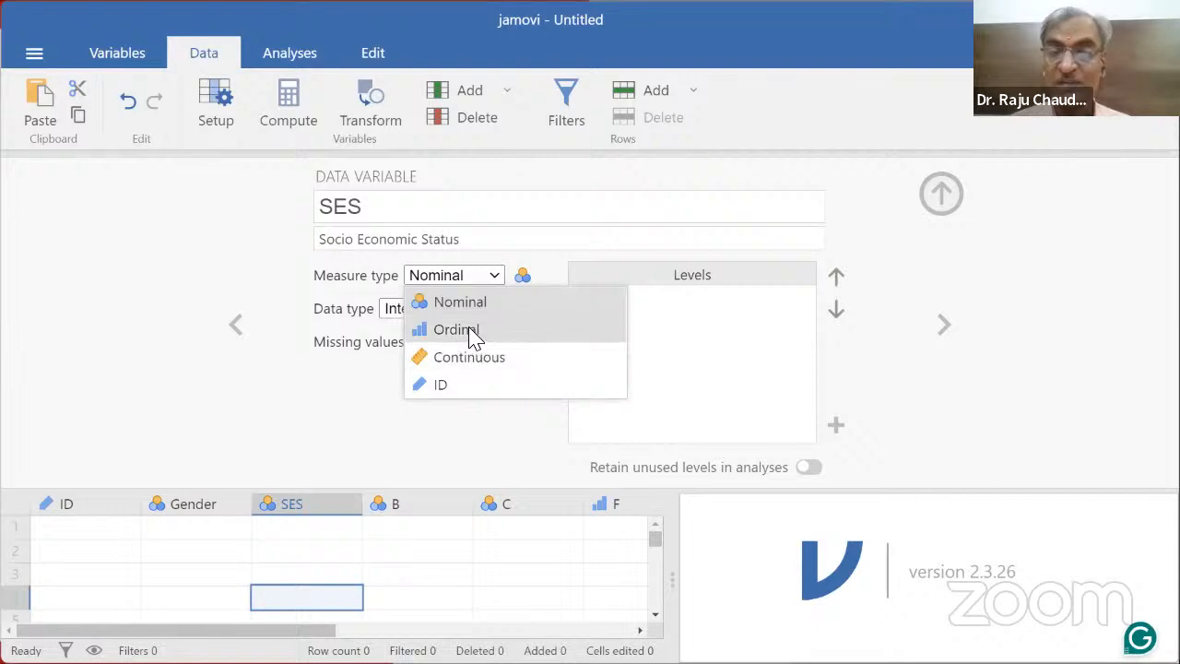
pyautogui.click(473, 331)
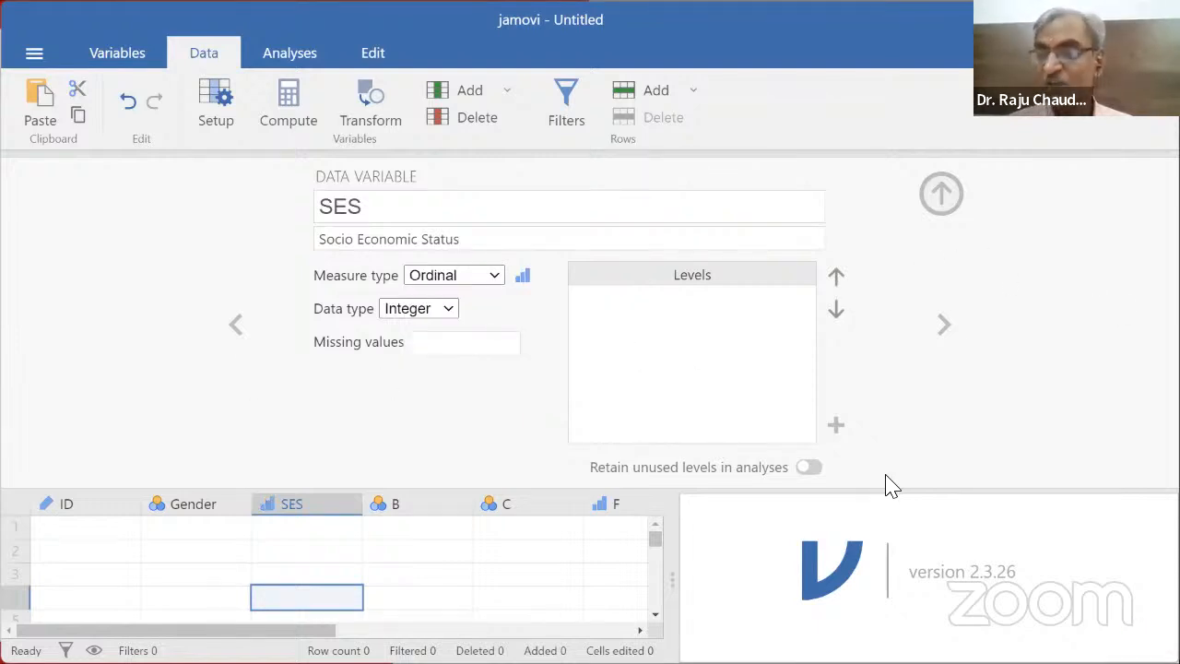
pyautogui.click(836, 426)
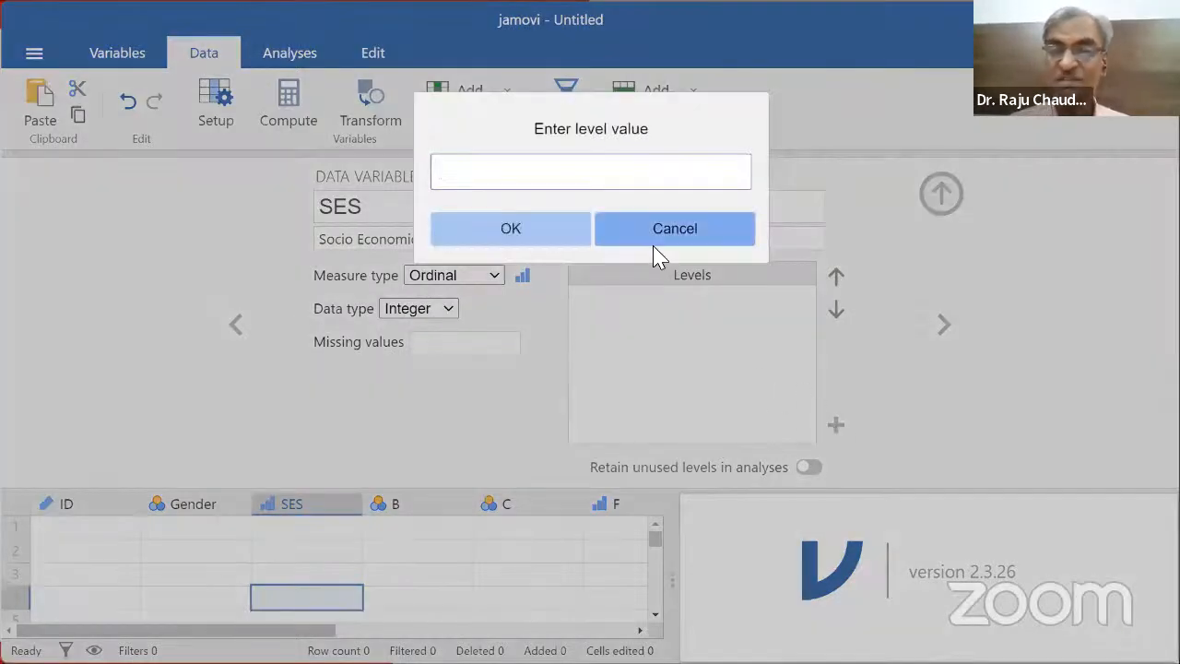
pyautogui.click(557, 227)
pyautogui.click(837, 427)
pyautogui.write('2')
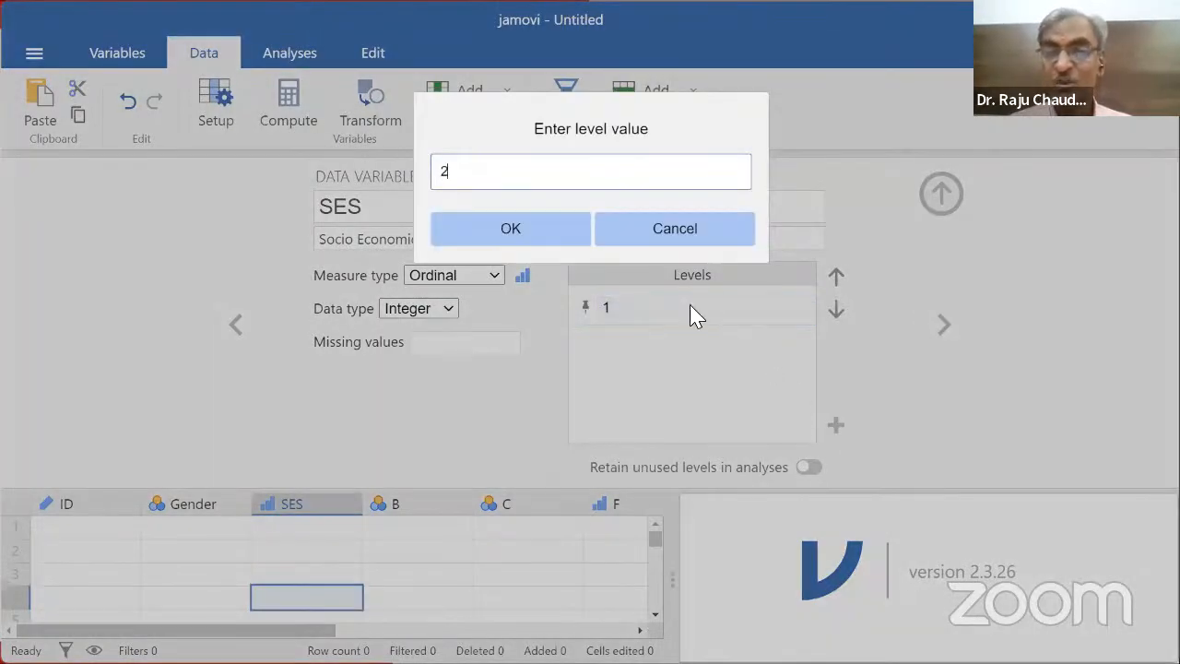
pyautogui.click(567, 238)
pyautogui.click(834, 426)
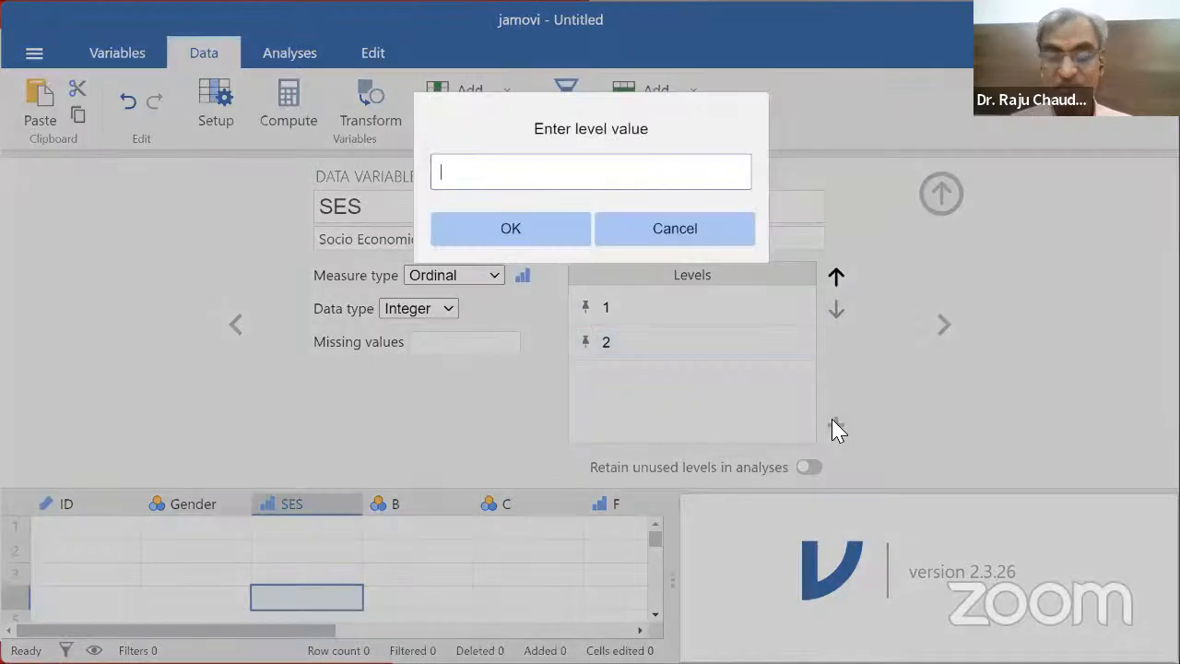
pyautogui.write('3')
pyautogui.click(543, 228)
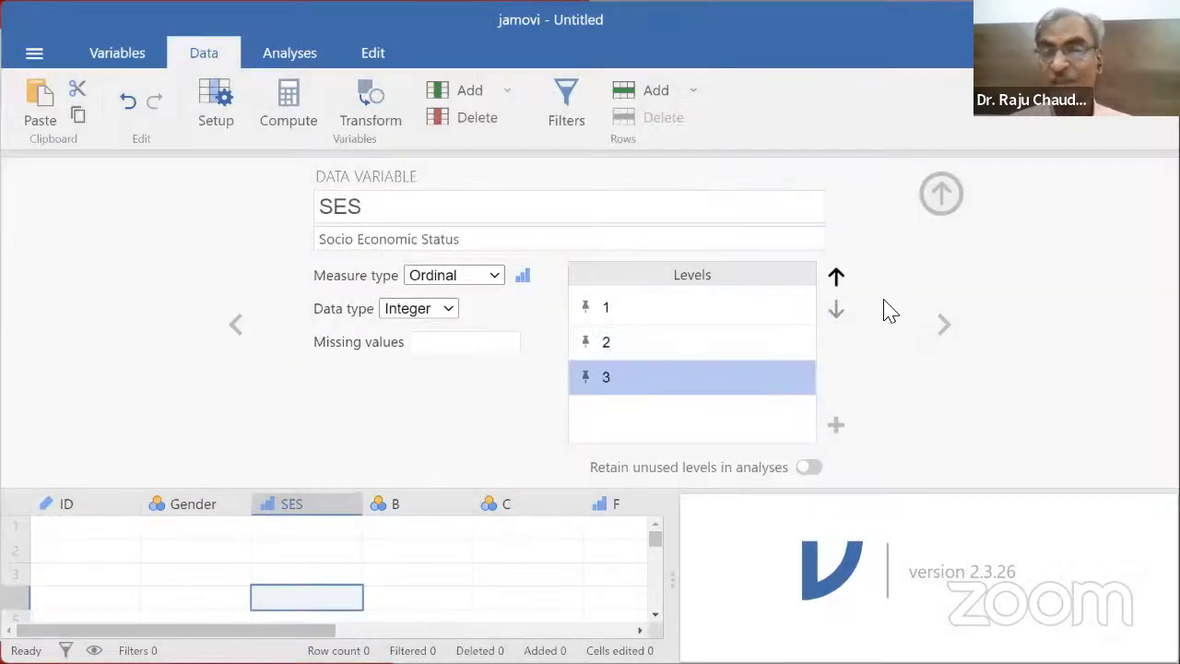
# Step: Label SES levels 1, 2 and 3 as LES, MES and HES, and move on to the following variable's setup
pyautogui.click(671, 306)
pyautogui.click(670, 306)
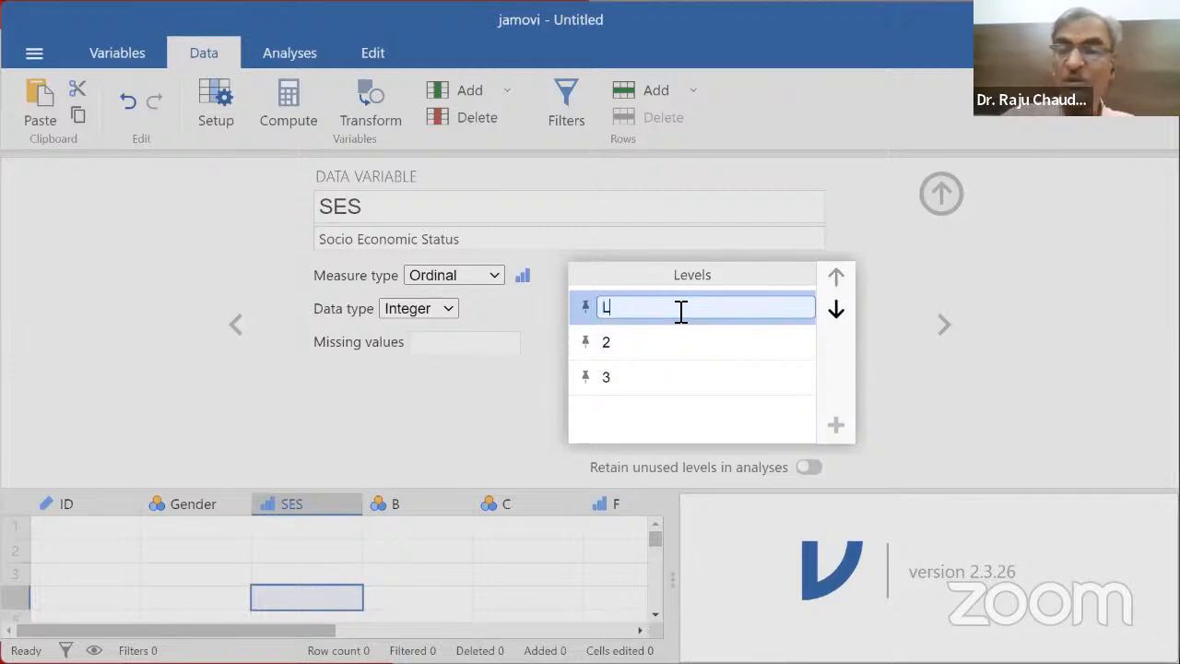
pyautogui.press('Tab')
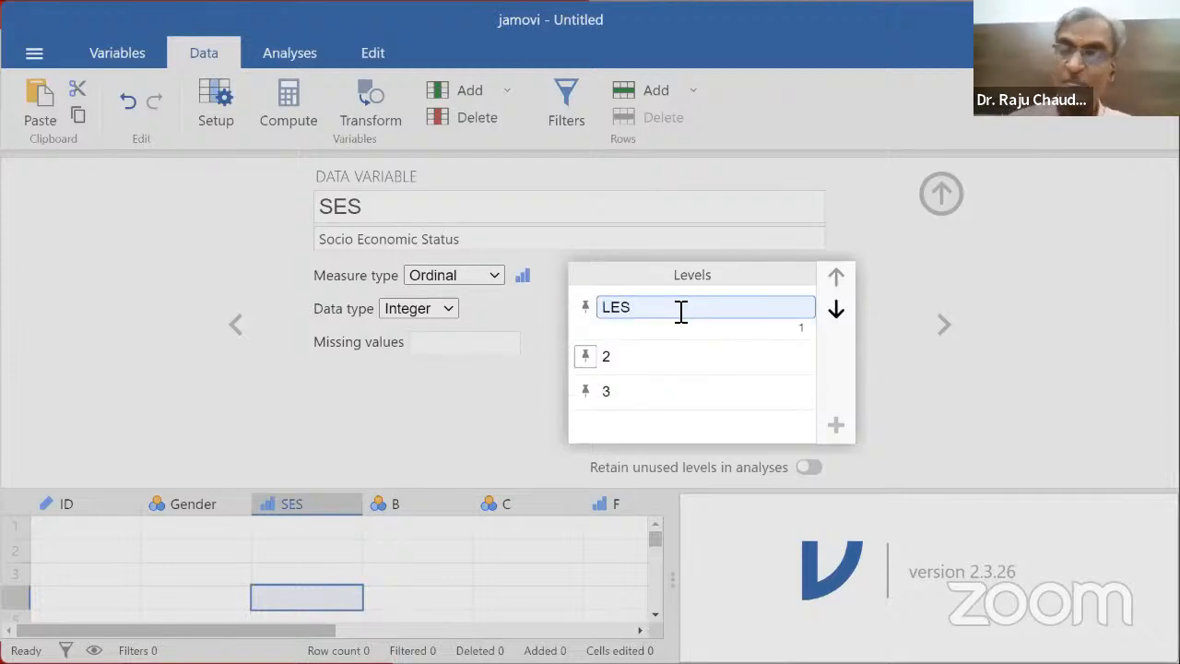
pyautogui.click(707, 354)
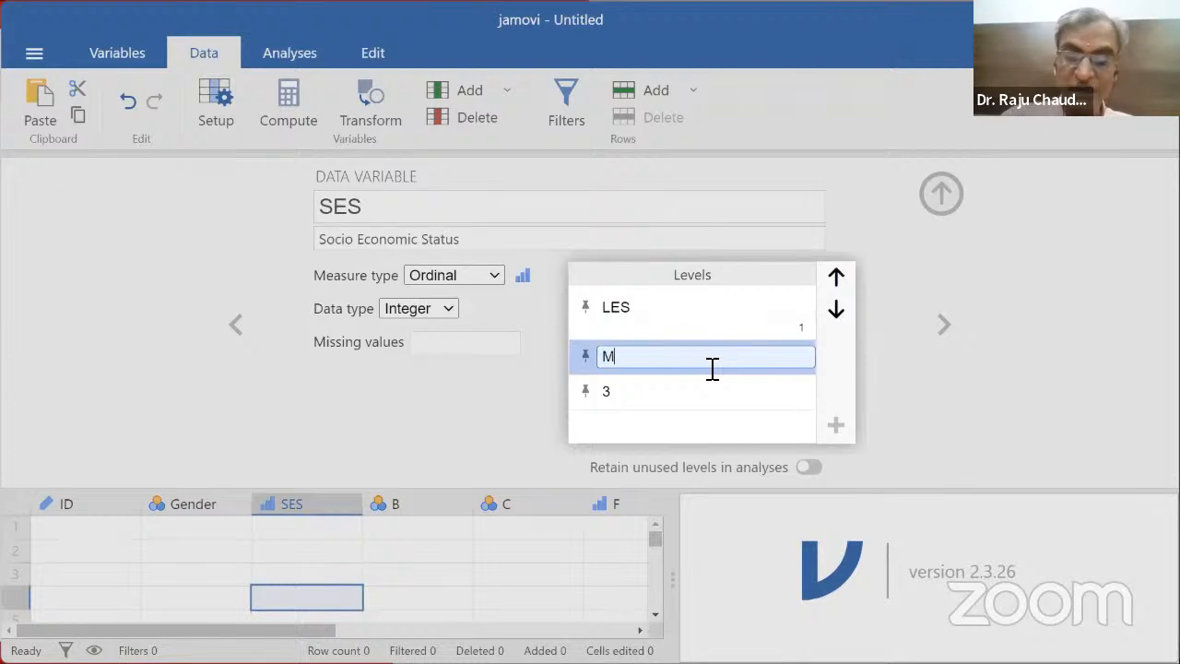
pyautogui.click(655, 399)
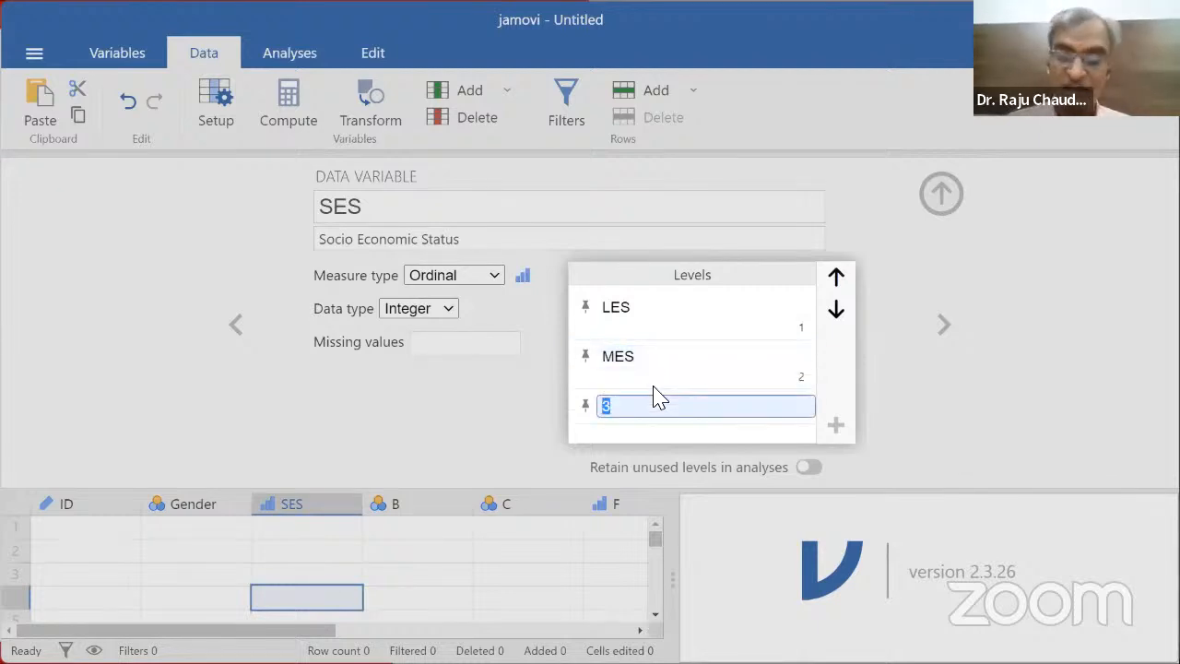
pyautogui.write('HES')
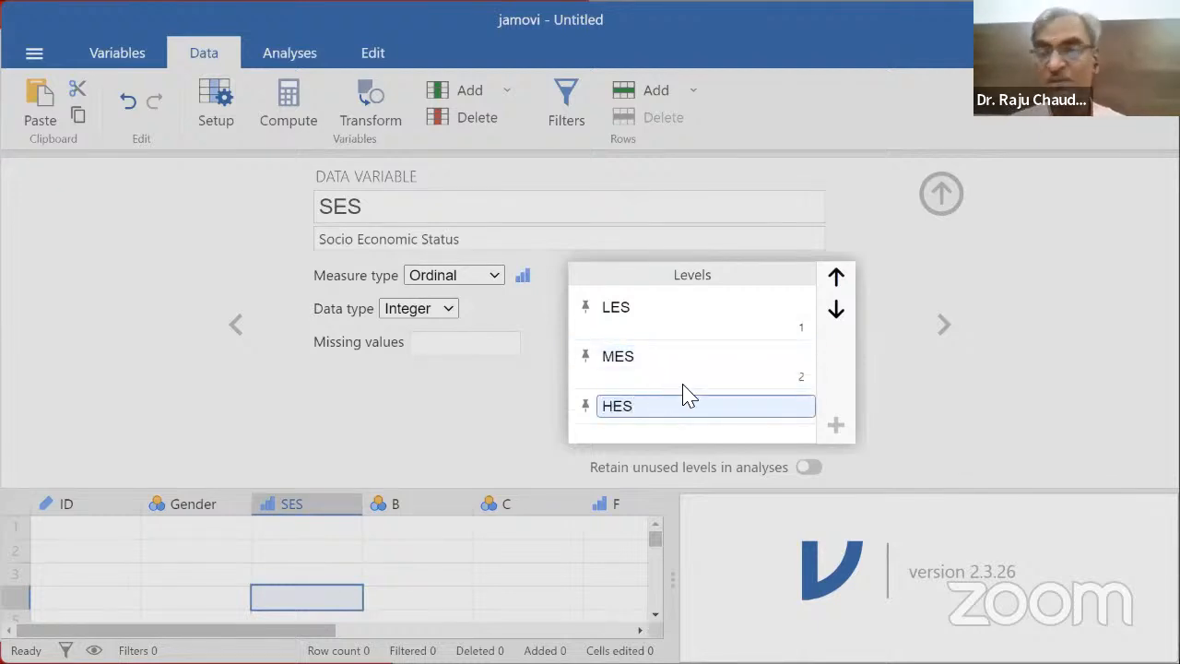
pyautogui.click(956, 351)
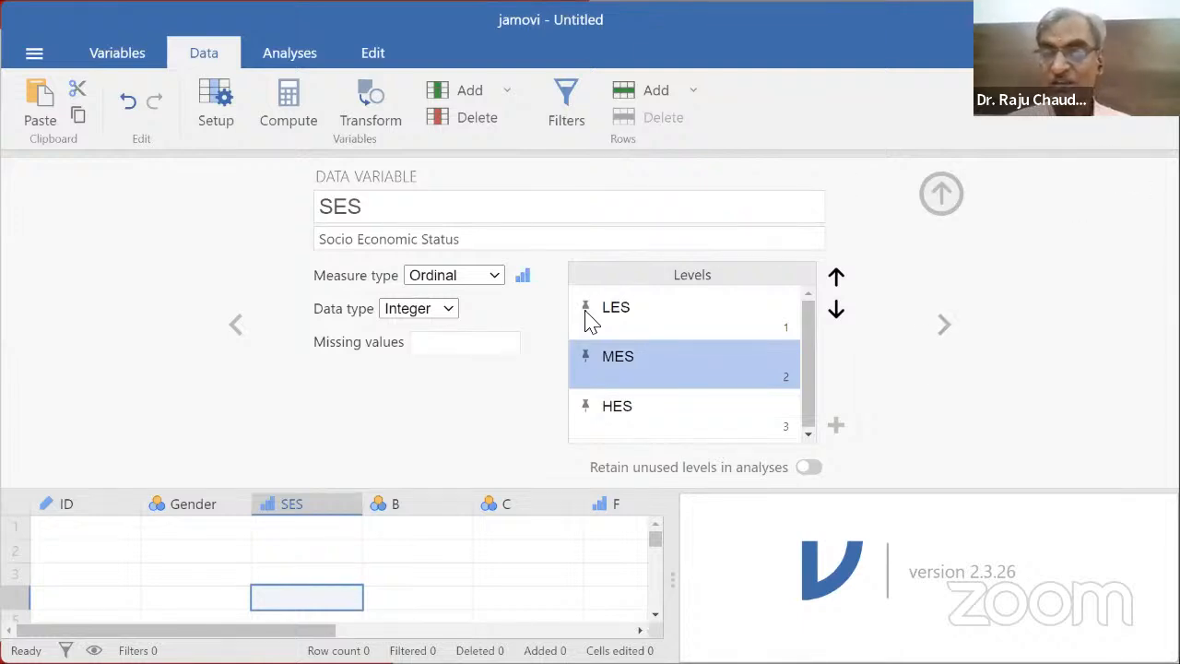
pyautogui.click(945, 326)
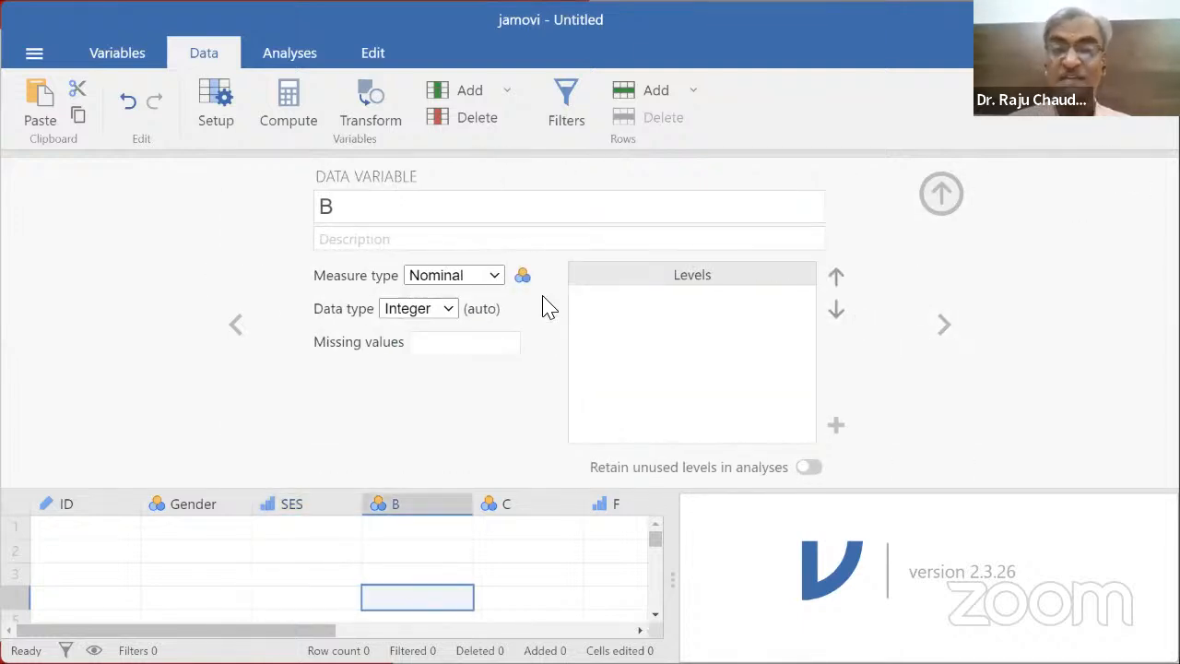
# Step: Switch to the presentation, review the slides on SES levels and labels and on creating the Age variable, and return to jamovi
pyautogui.hotkey('alt', 'Tab')
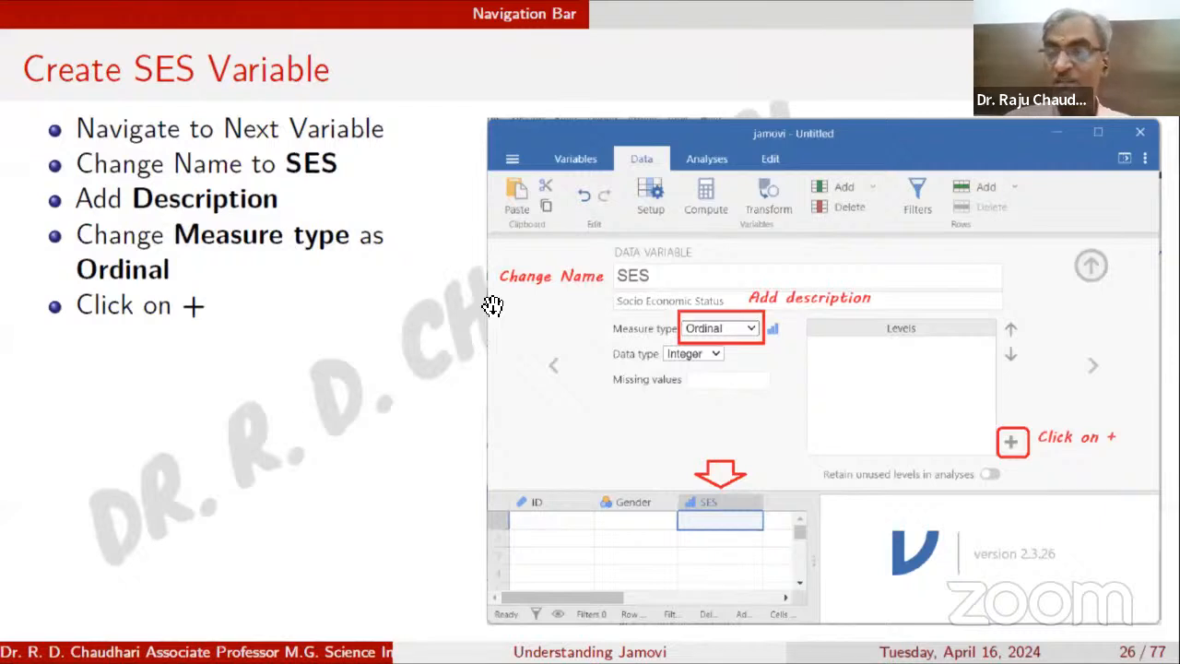
pyautogui.press('Right')
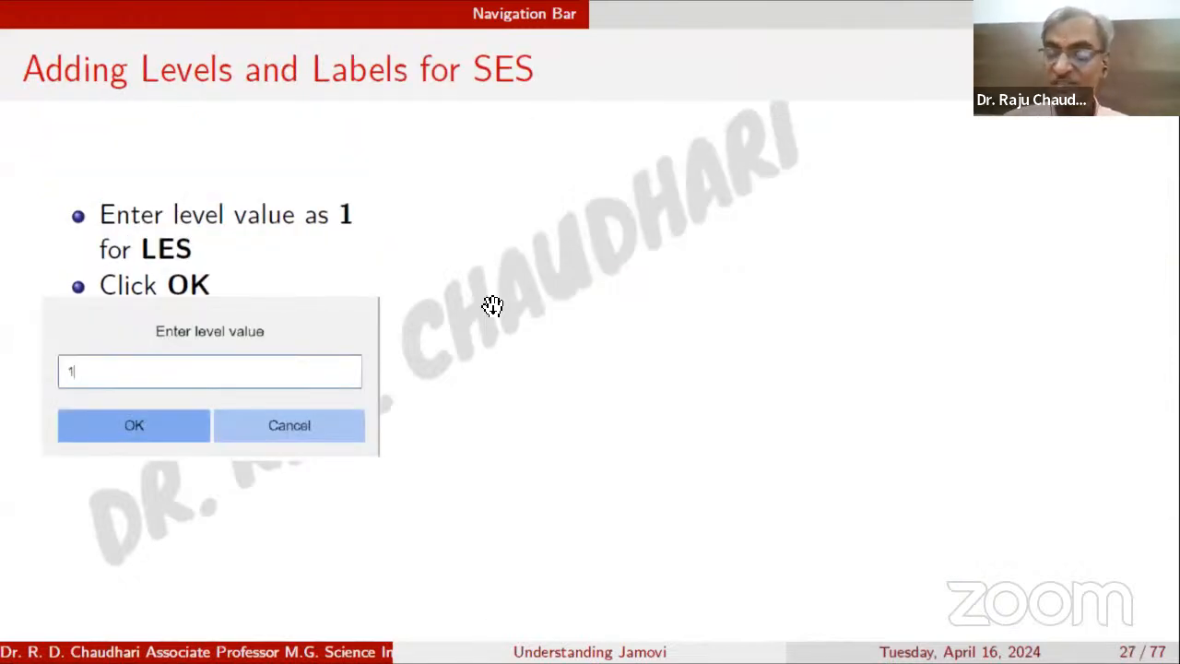
pyautogui.press('Right')
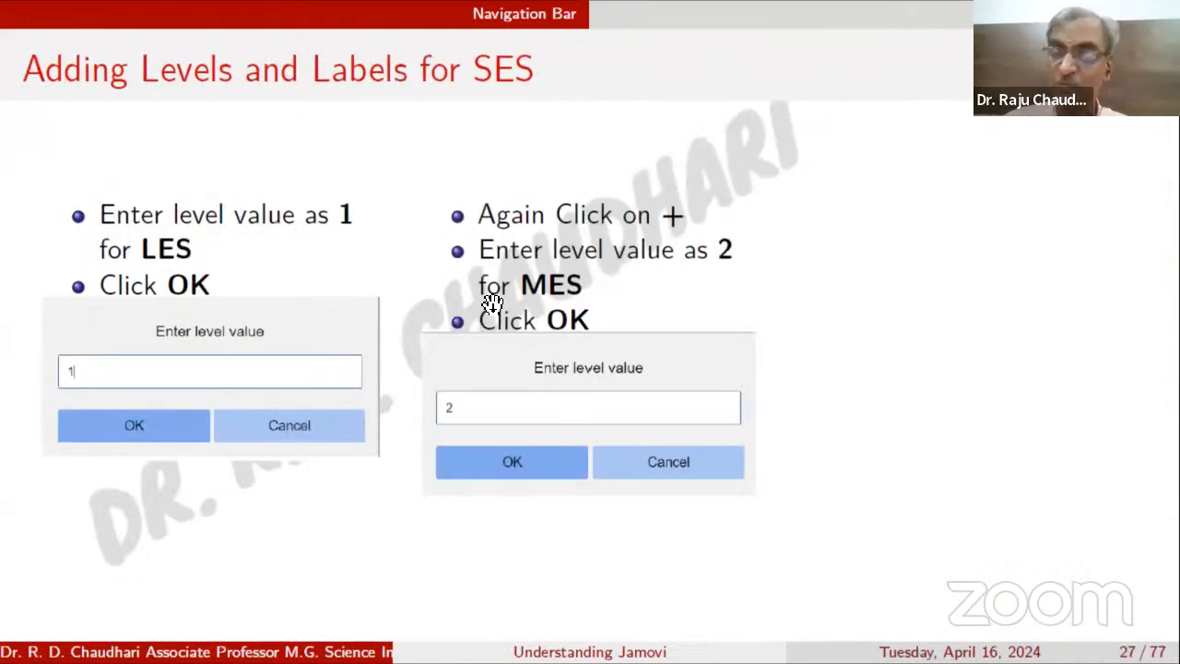
pyautogui.press('Right')
pyautogui.press('Right')
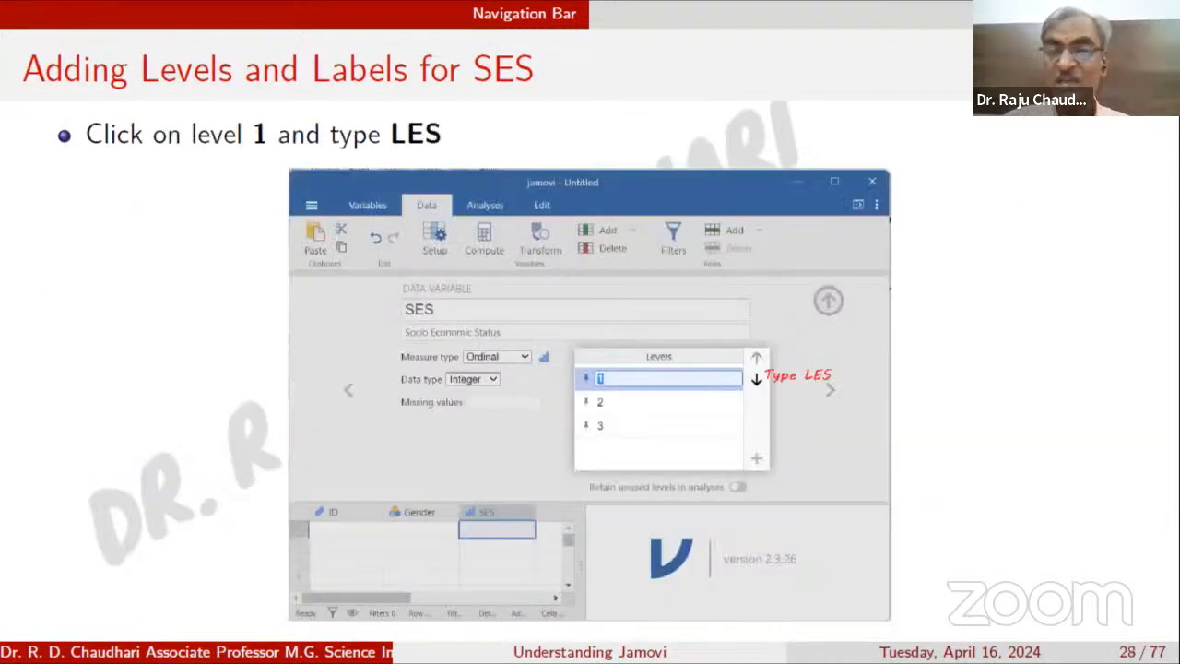
pyautogui.press('Right')
pyautogui.press('Right')
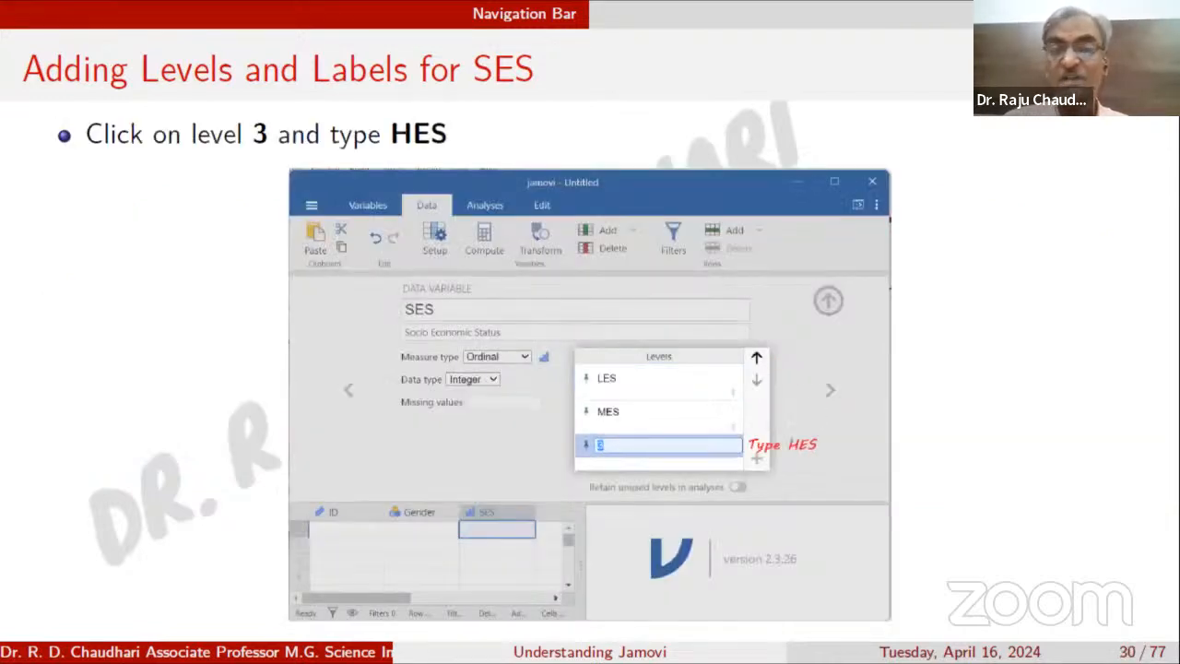
pyautogui.press('Right')
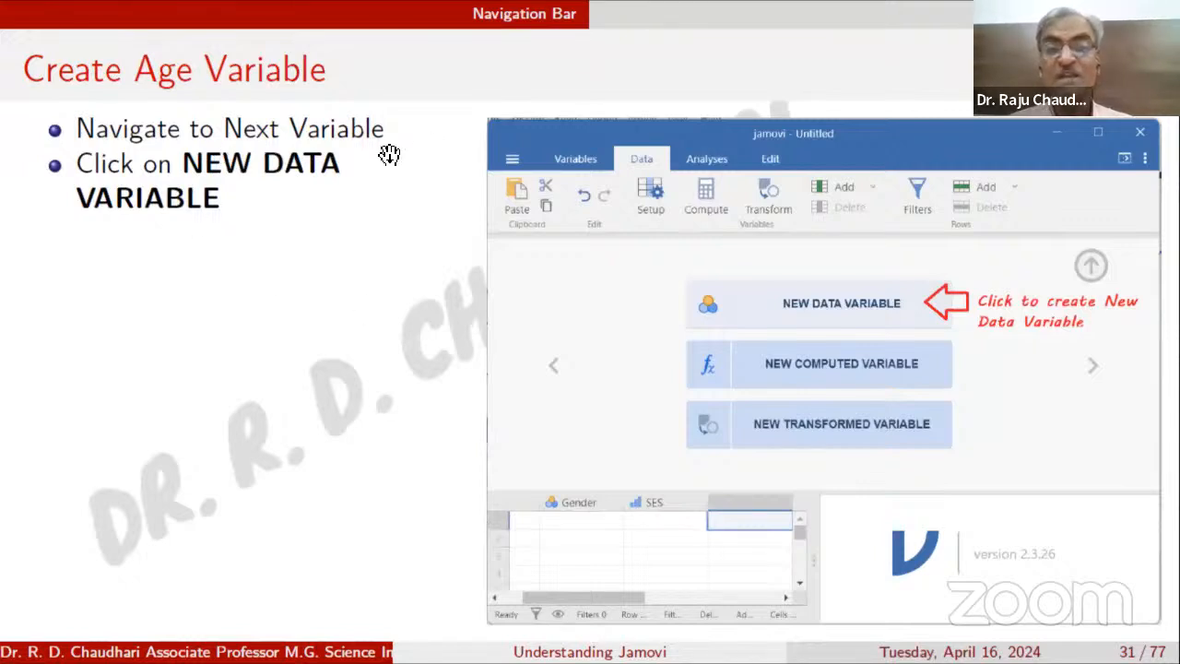
pyautogui.hotkey('alt', 'Tab')
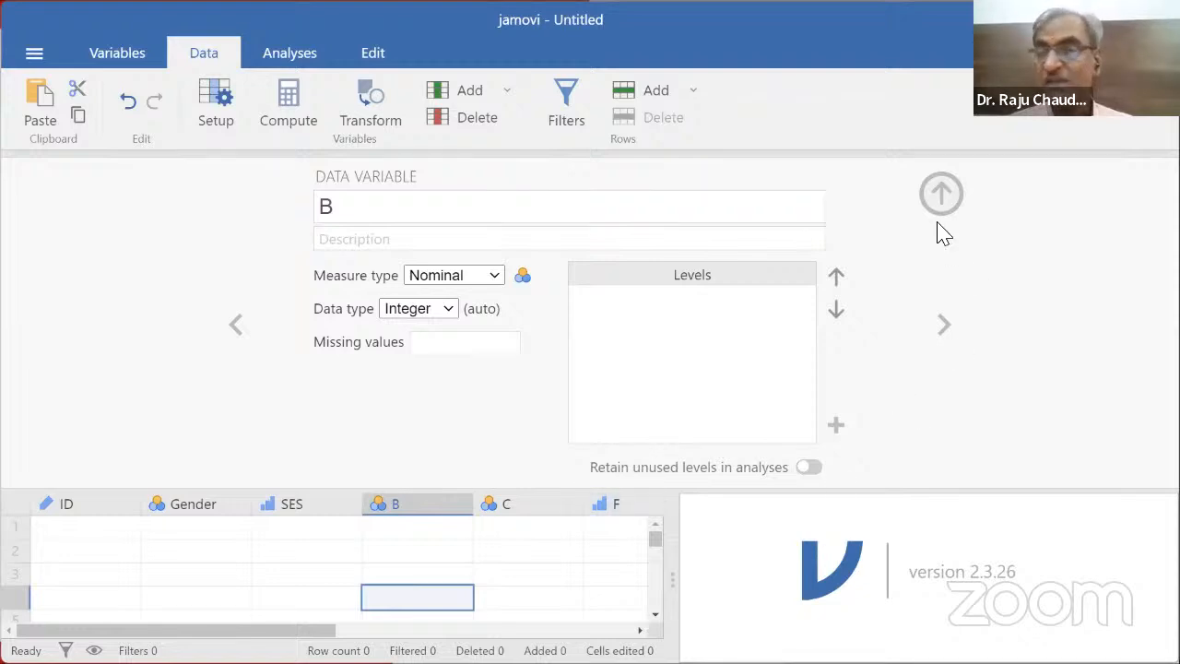
# Step: Close the variable setup and delete variable B from the data sheet
pyautogui.click(941, 194)
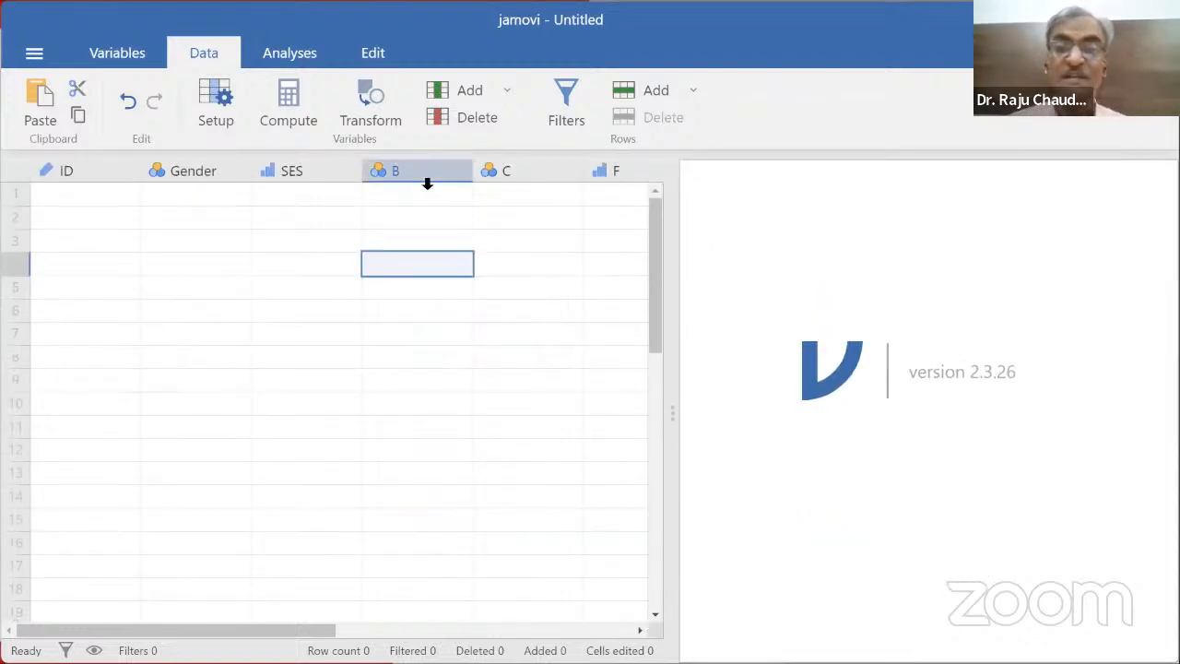
pyautogui.click(427, 166)
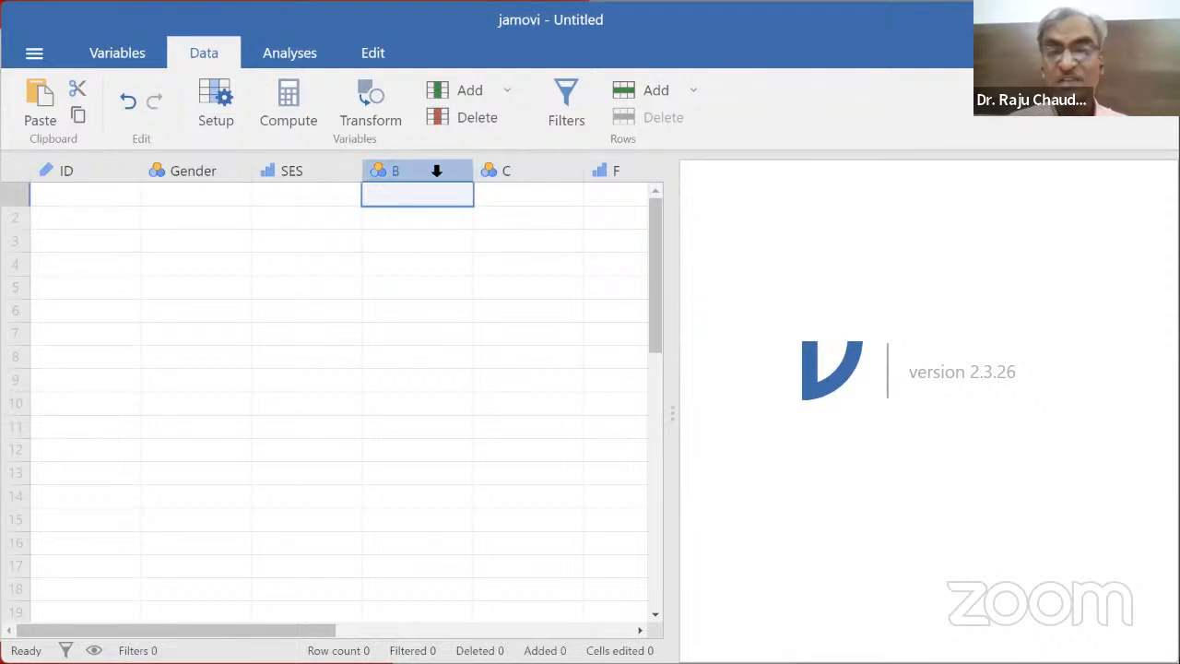
pyautogui.rightClick(433, 173)
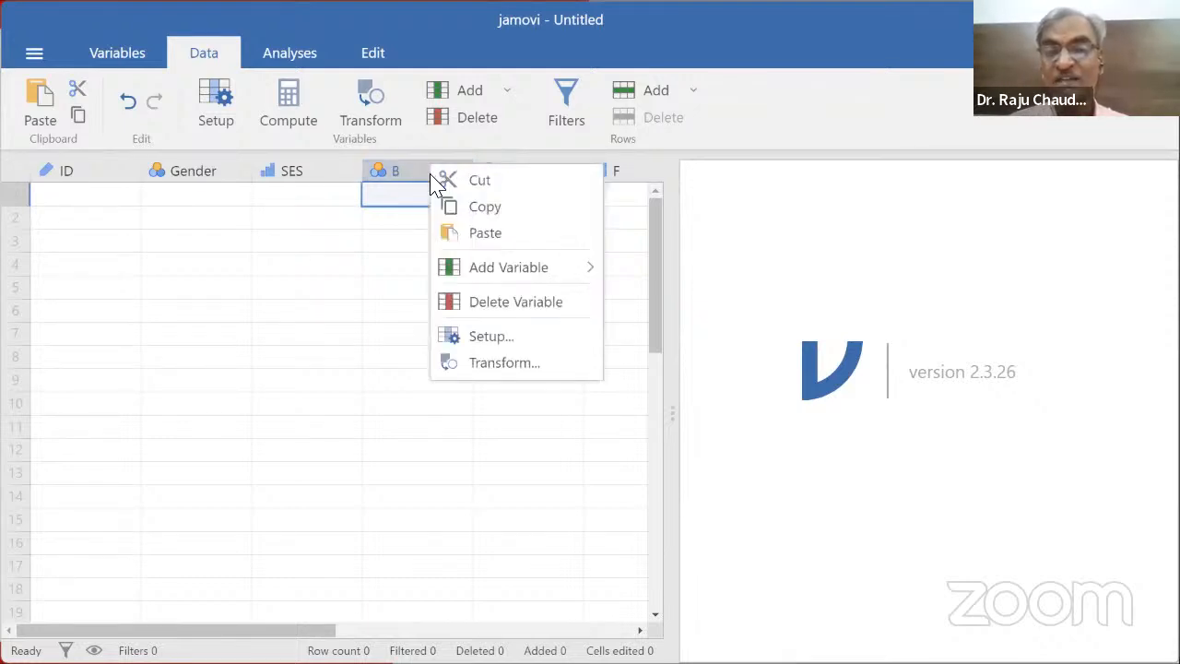
pyautogui.click(482, 183)
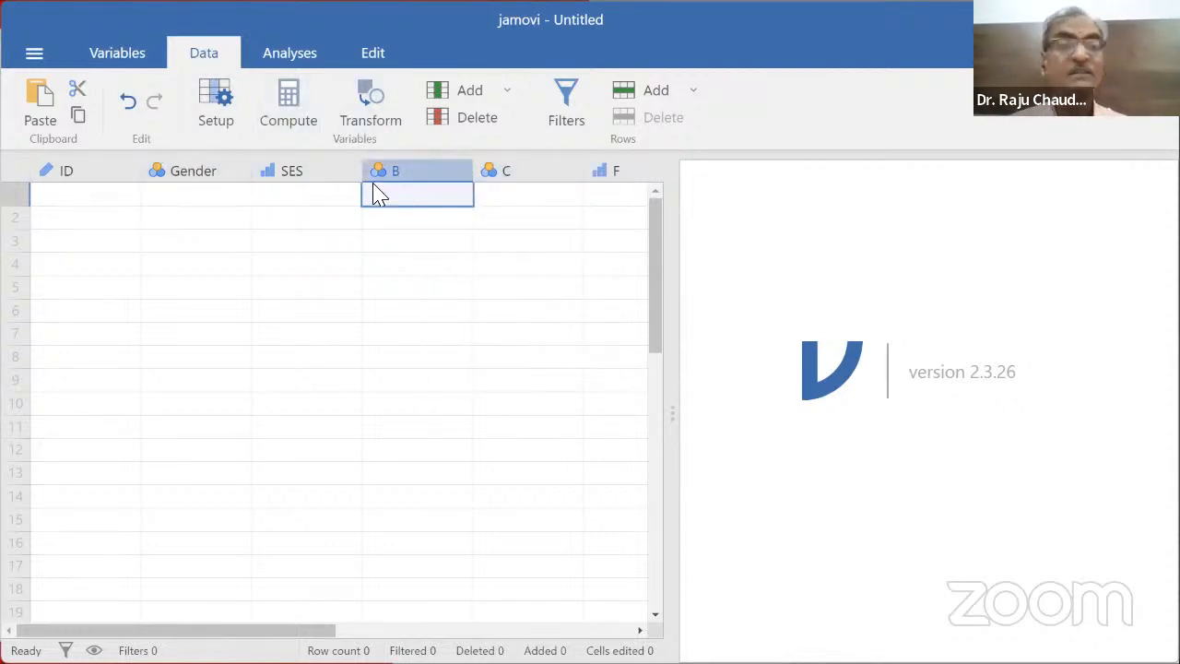
pyautogui.rightClick(410, 171)
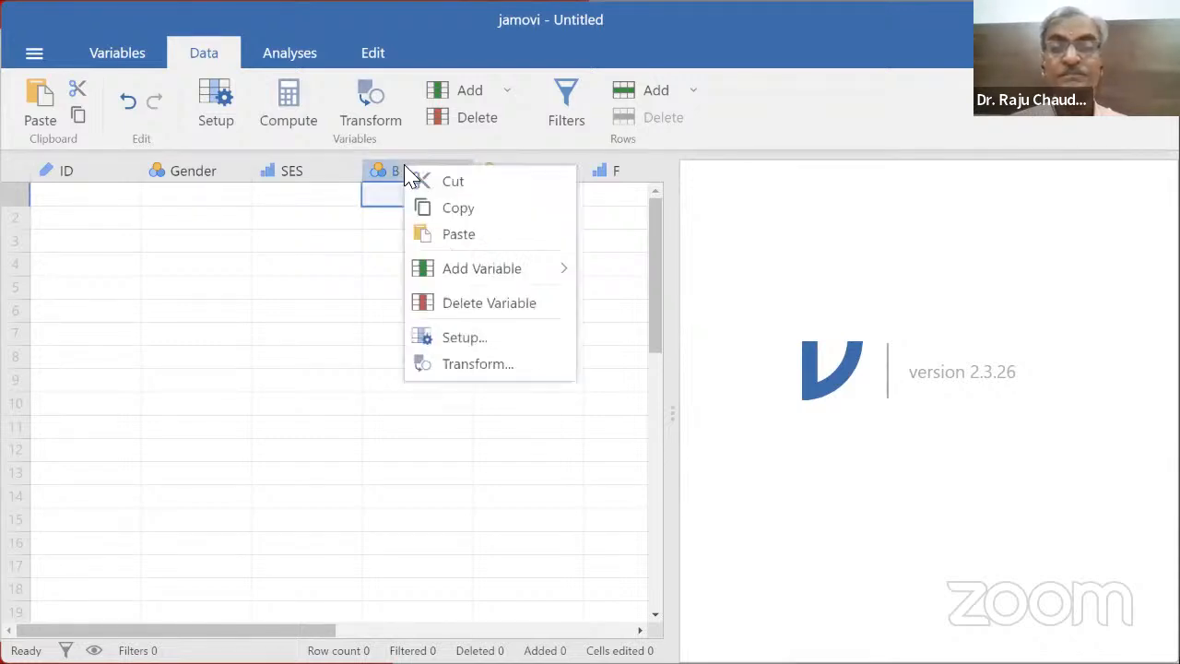
pyautogui.click(489, 303)
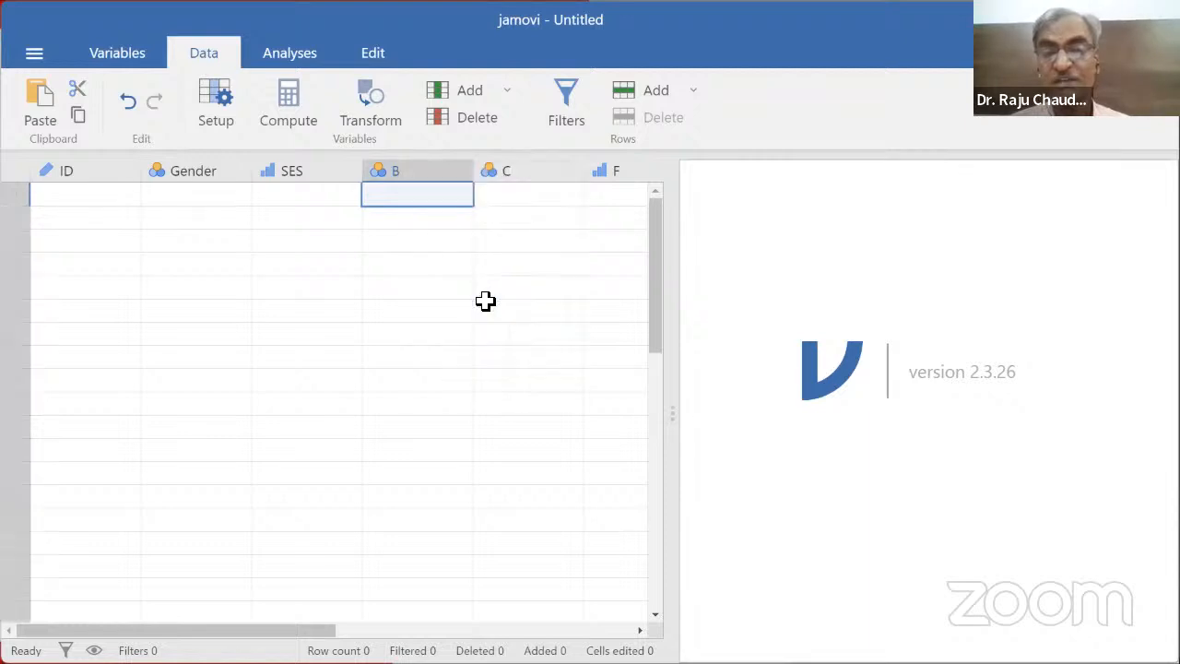
pyautogui.click(475, 189)
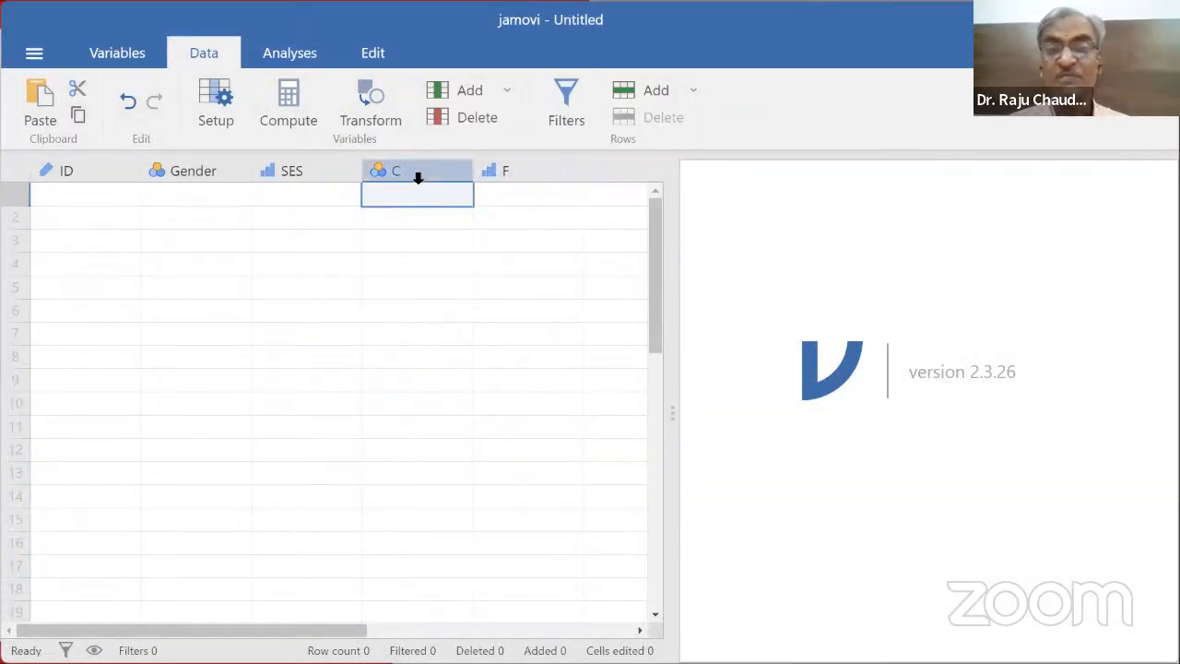
# Step: Delete the unused variables C and F from the data sheet
pyautogui.rightClick(413, 169)
pyautogui.click(480, 305)
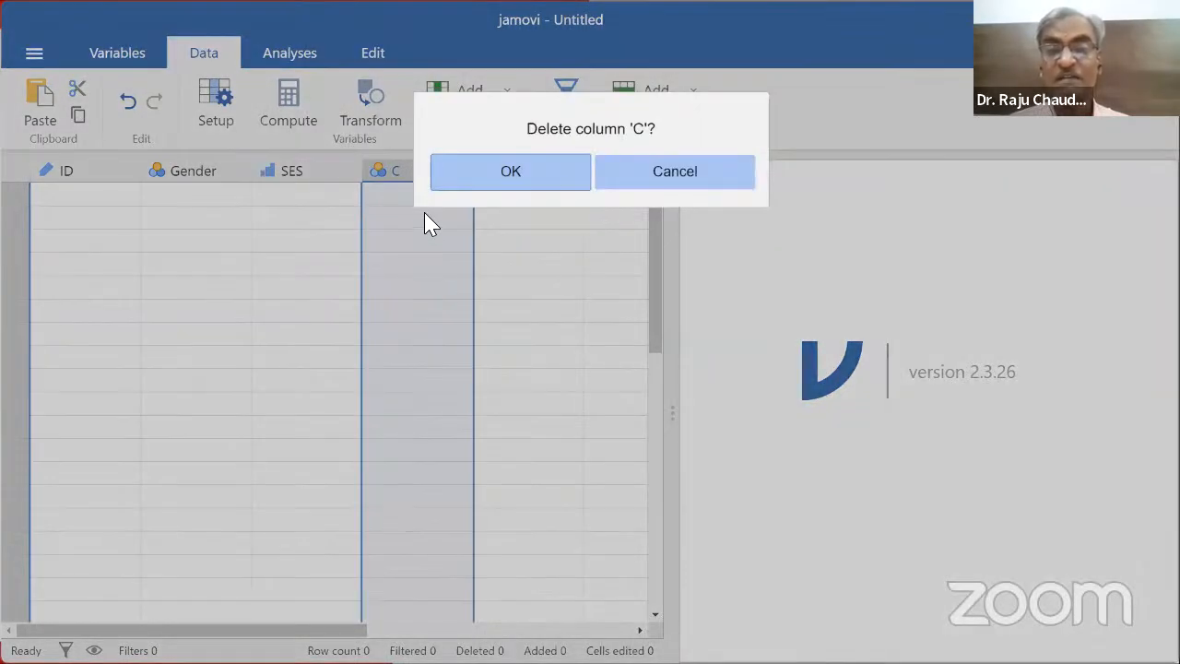
pyautogui.click(517, 184)
pyautogui.rightClick(422, 171)
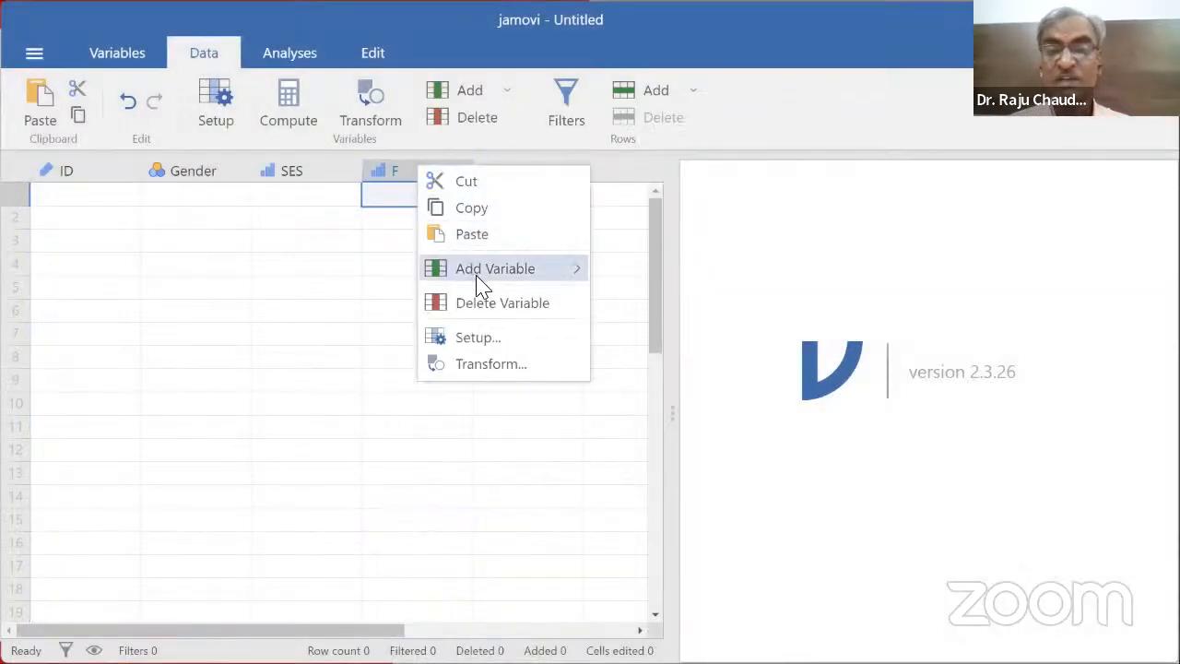
pyautogui.click(502, 304)
pyautogui.click(546, 172)
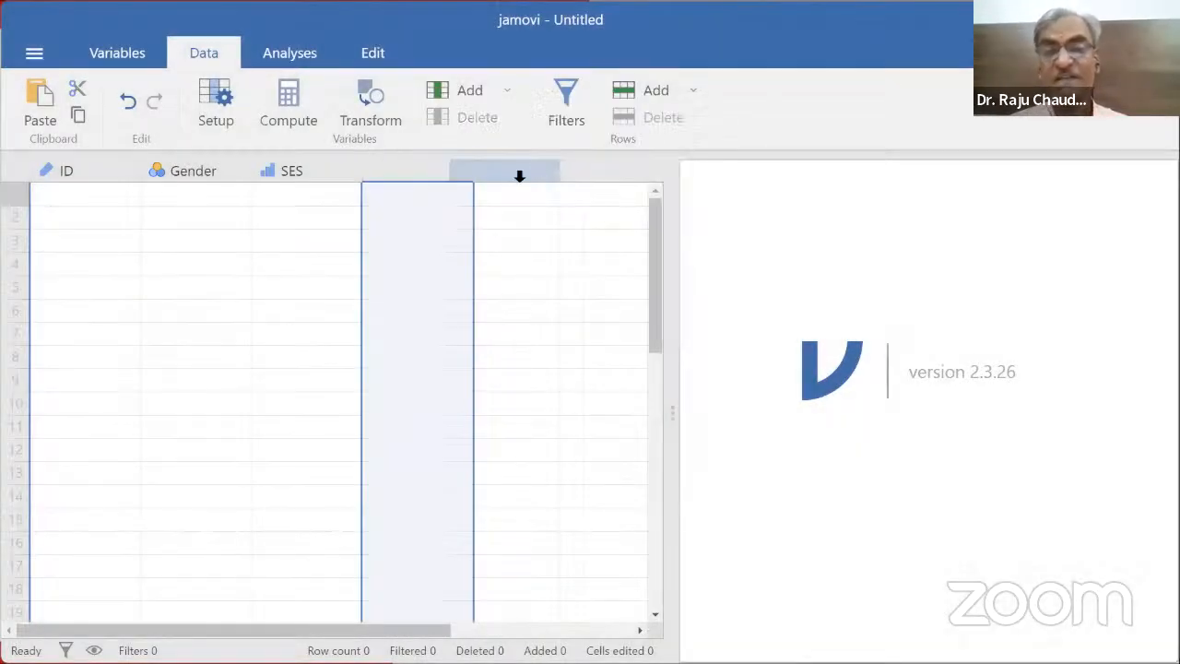
# Step: Create a new data variable in the empty column after SES and name it Age
pyautogui.click(309, 197)
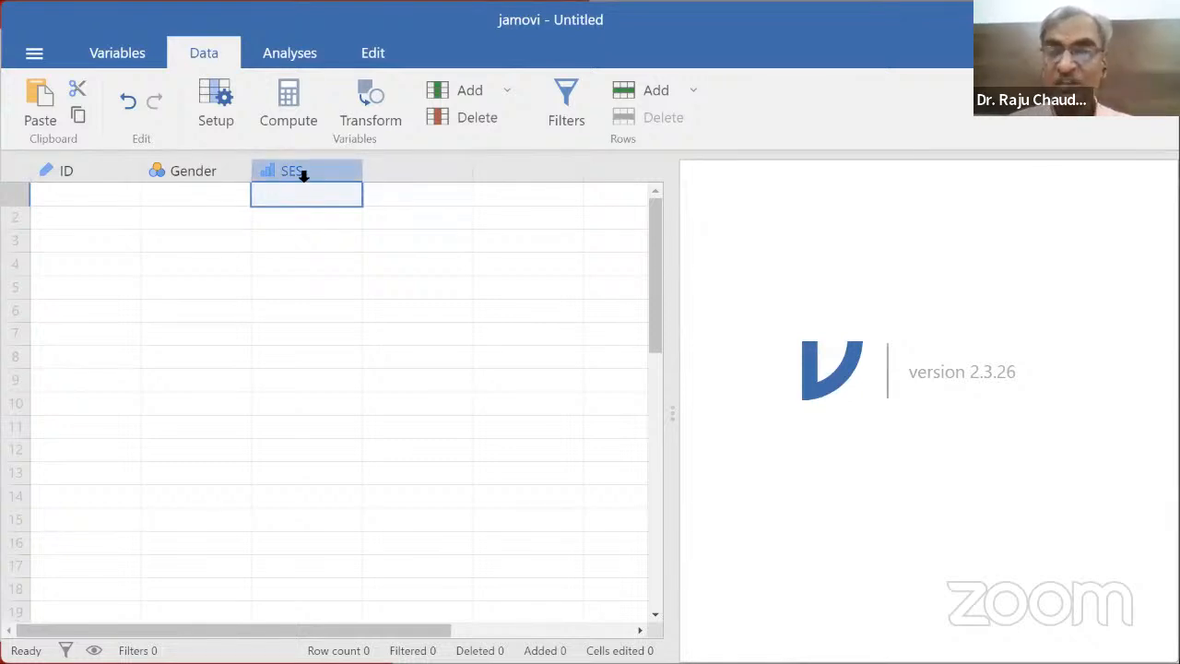
pyautogui.doubleClick(304, 174)
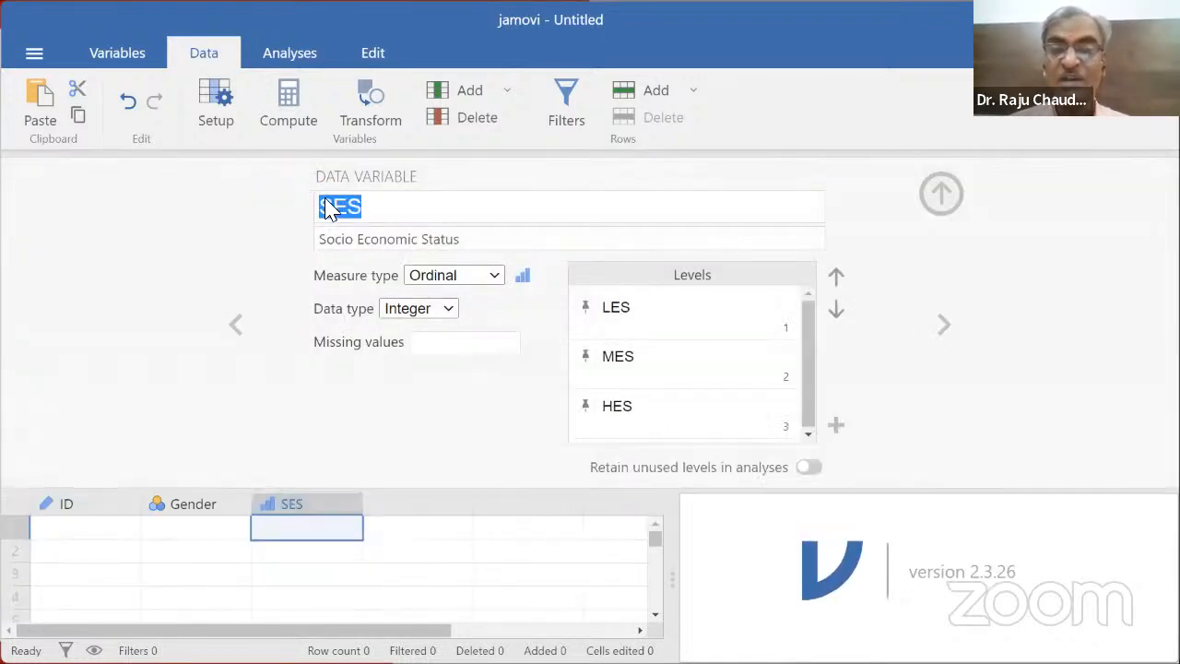
pyautogui.click(949, 337)
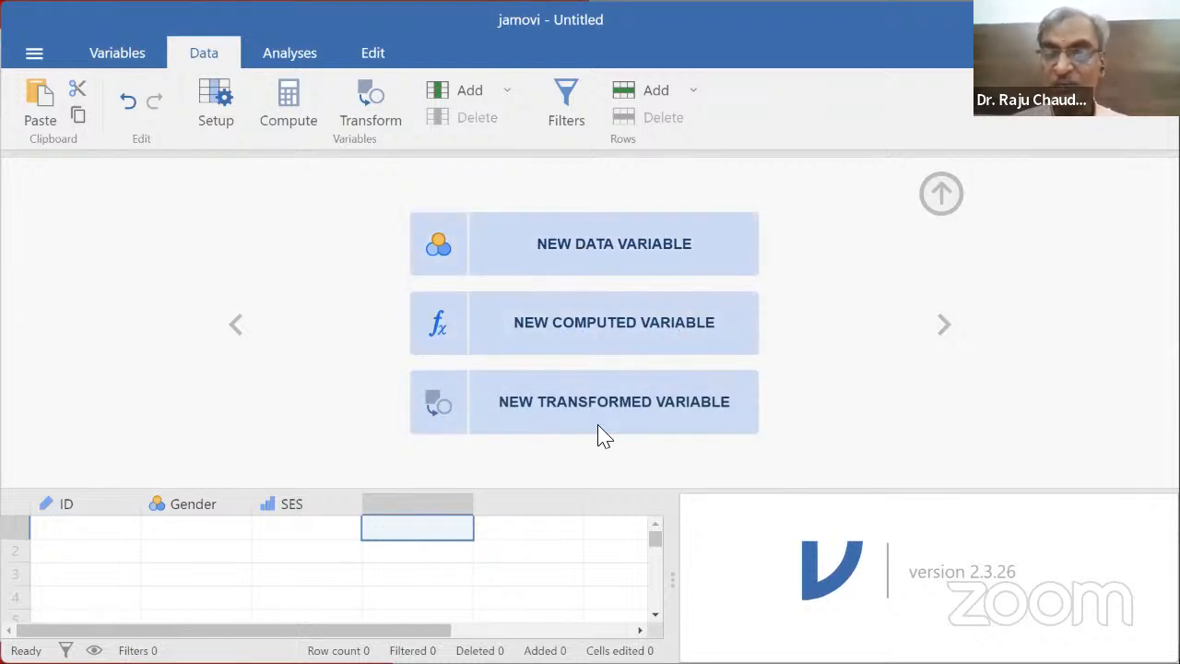
pyautogui.click(608, 249)
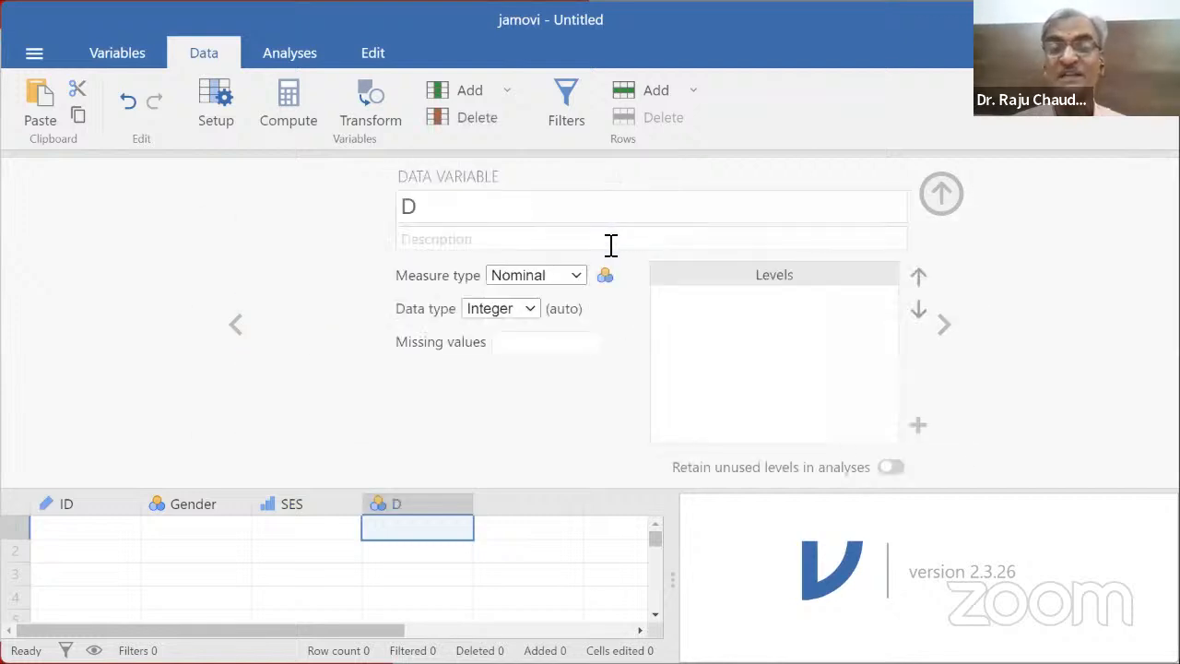
pyautogui.click(493, 221)
pyautogui.write('Age')
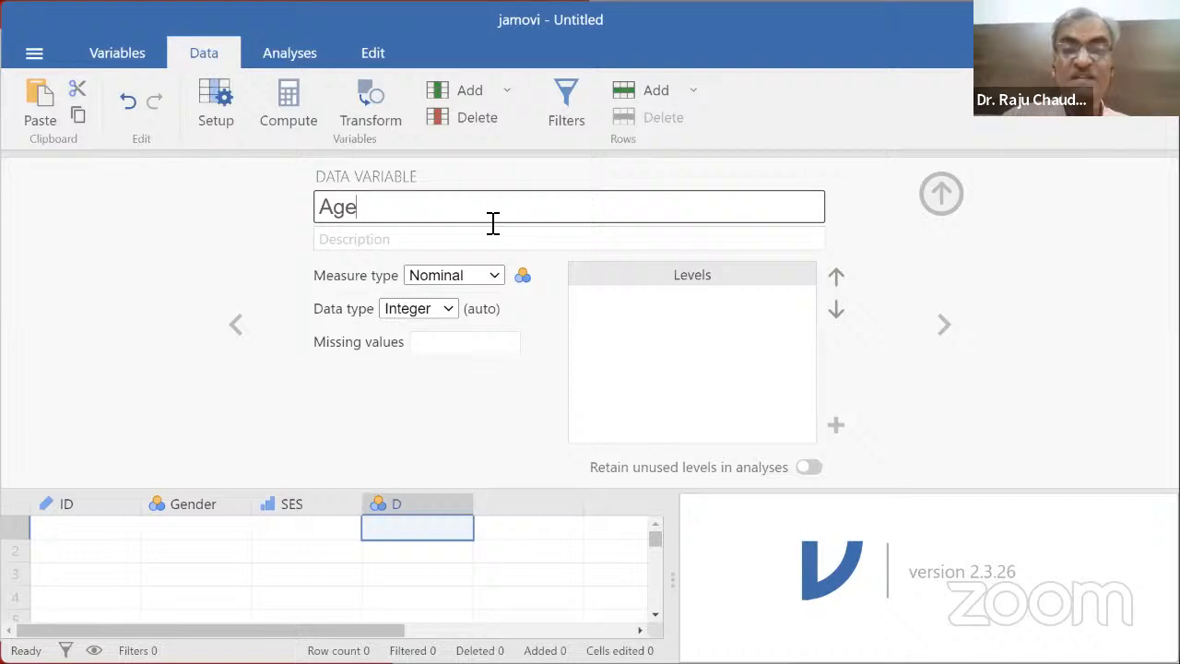
# Step: Give the Age variable the description "Age of Repsondent" and the Continuous measure type, closing its setup
pyautogui.press('Tab')
pyautogui.write('Ag')
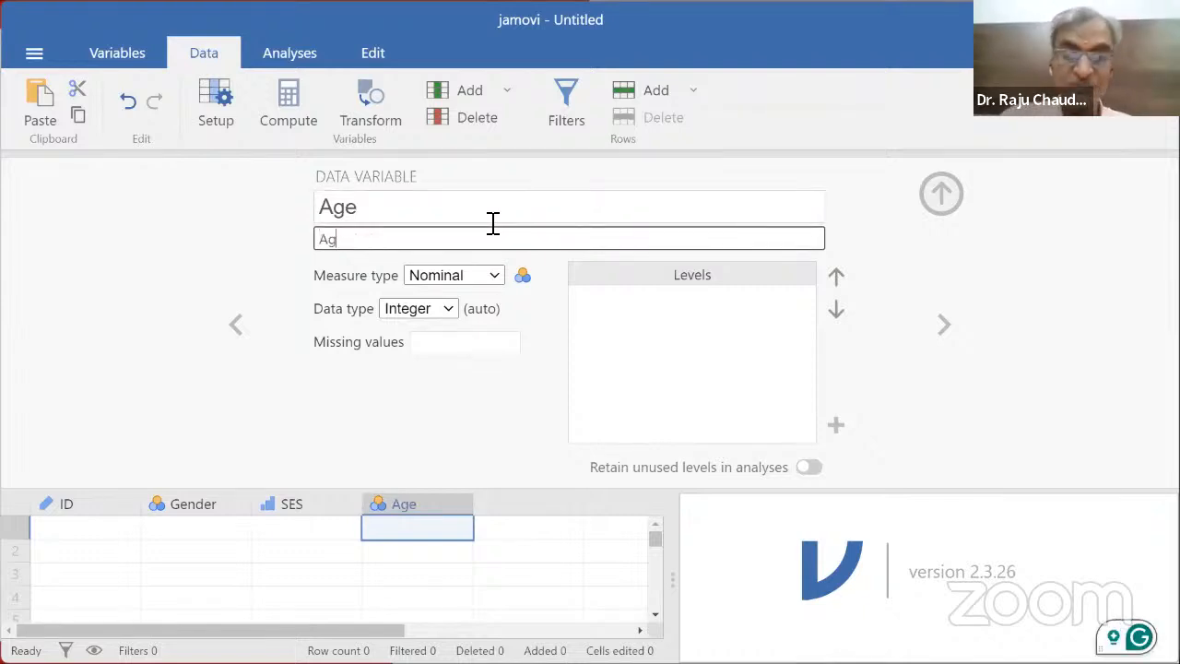
pyautogui.write('e of Repsondent')
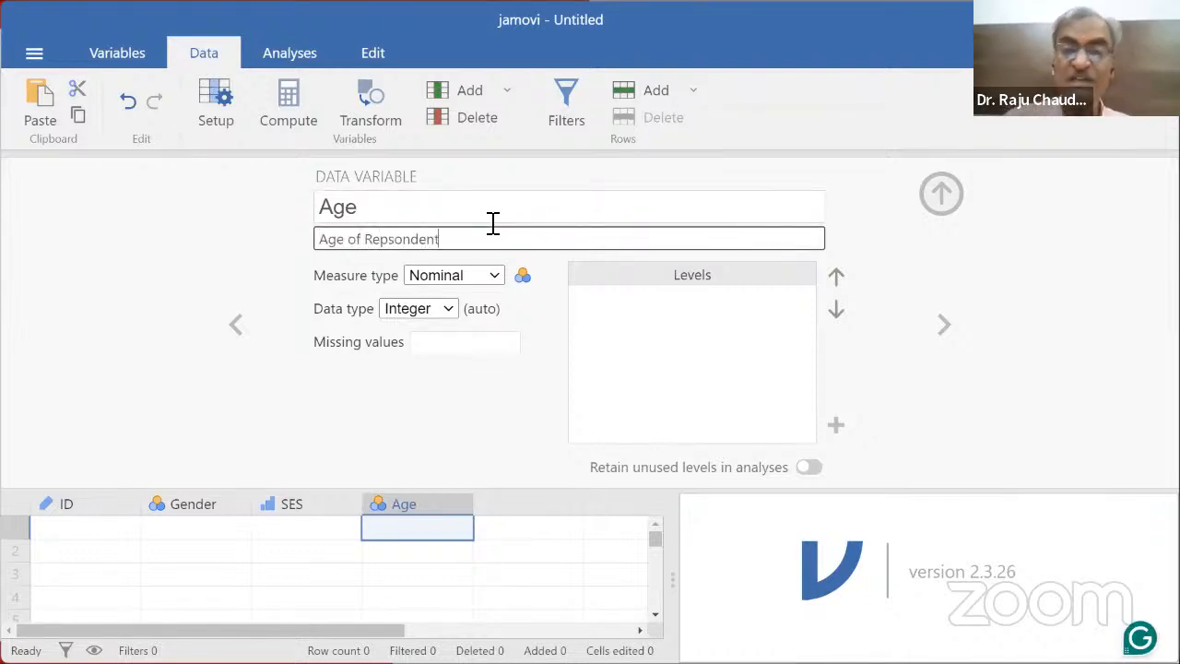
pyautogui.click(495, 274)
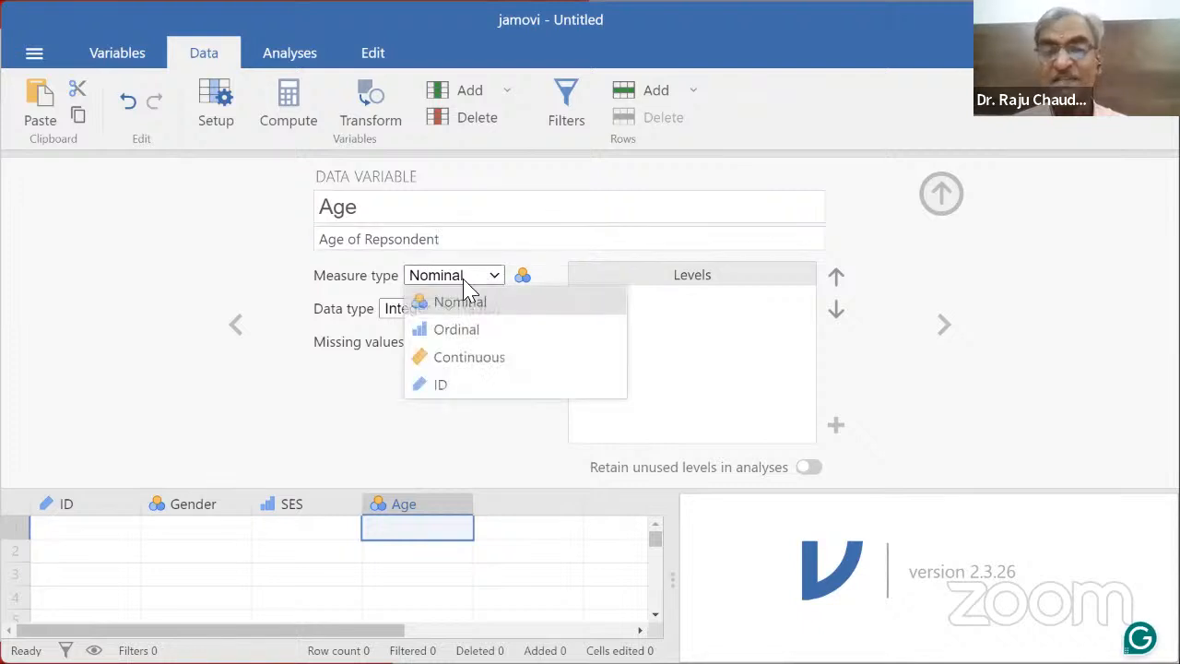
pyautogui.click(456, 359)
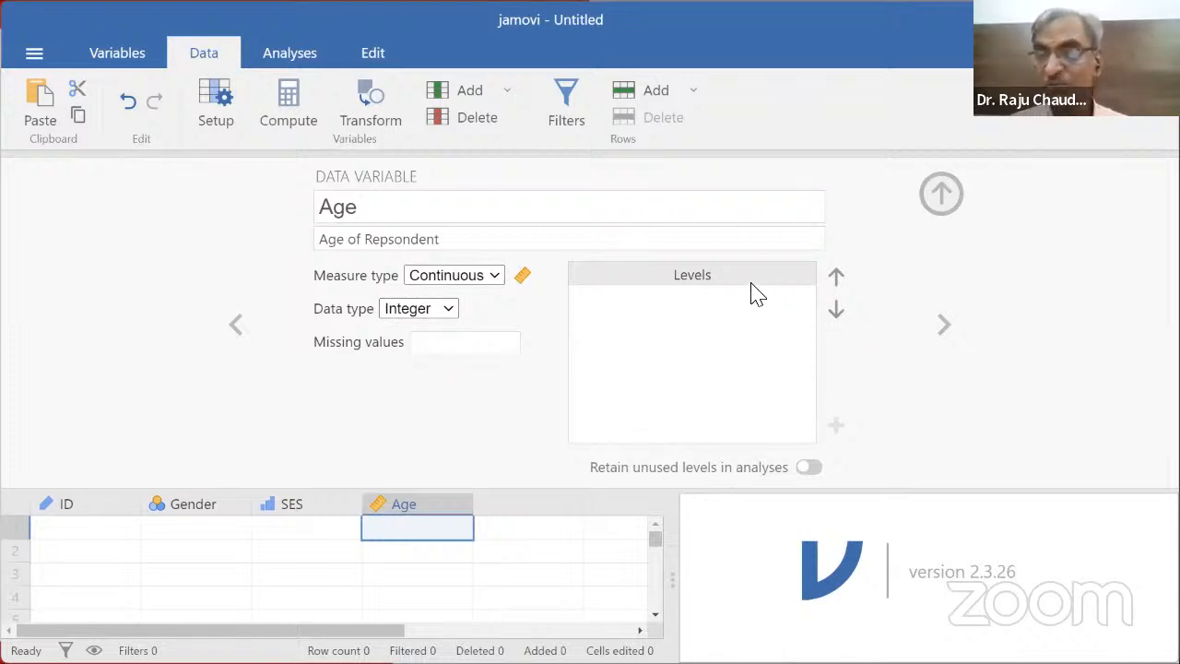
pyautogui.click(941, 193)
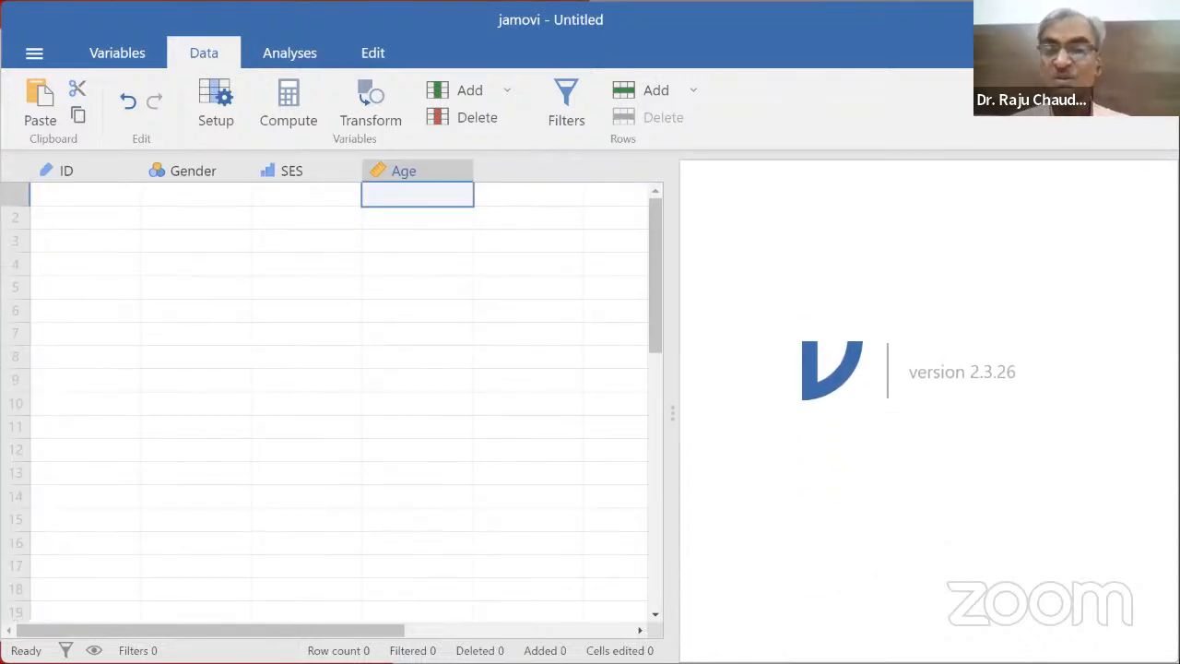
# Step: Switch to the presentation, review the slides on creating the Age variable and entering the data, and return to jamovi
pyautogui.hotkey('alt', 'Tab')
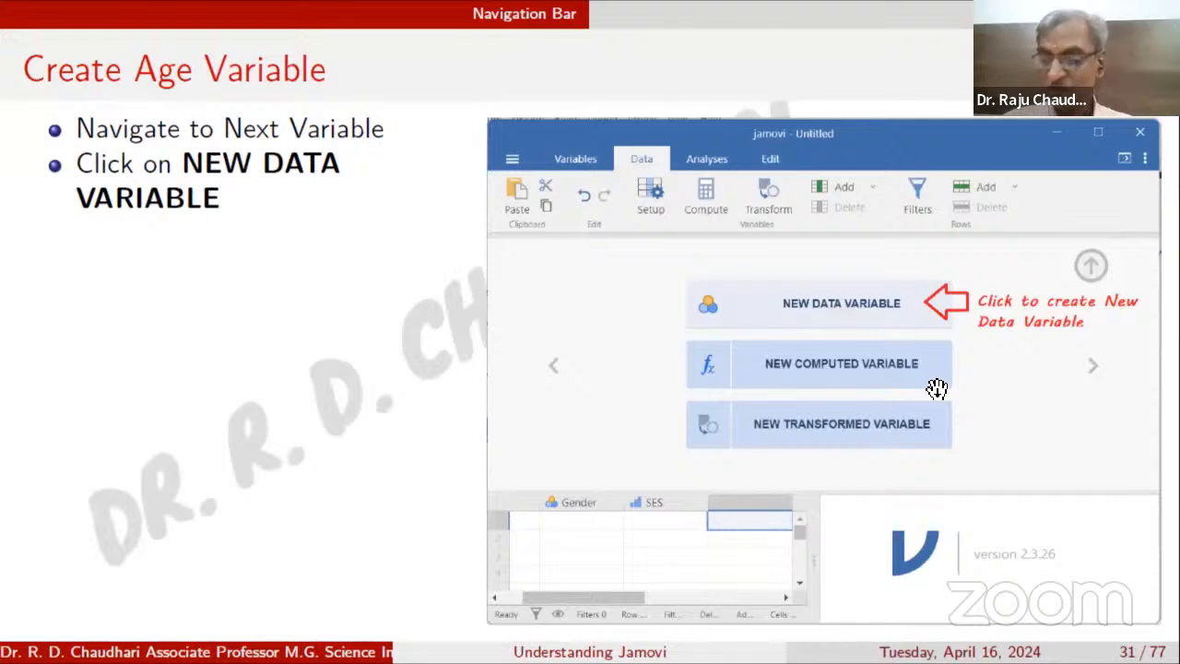
pyautogui.press('pagedown')
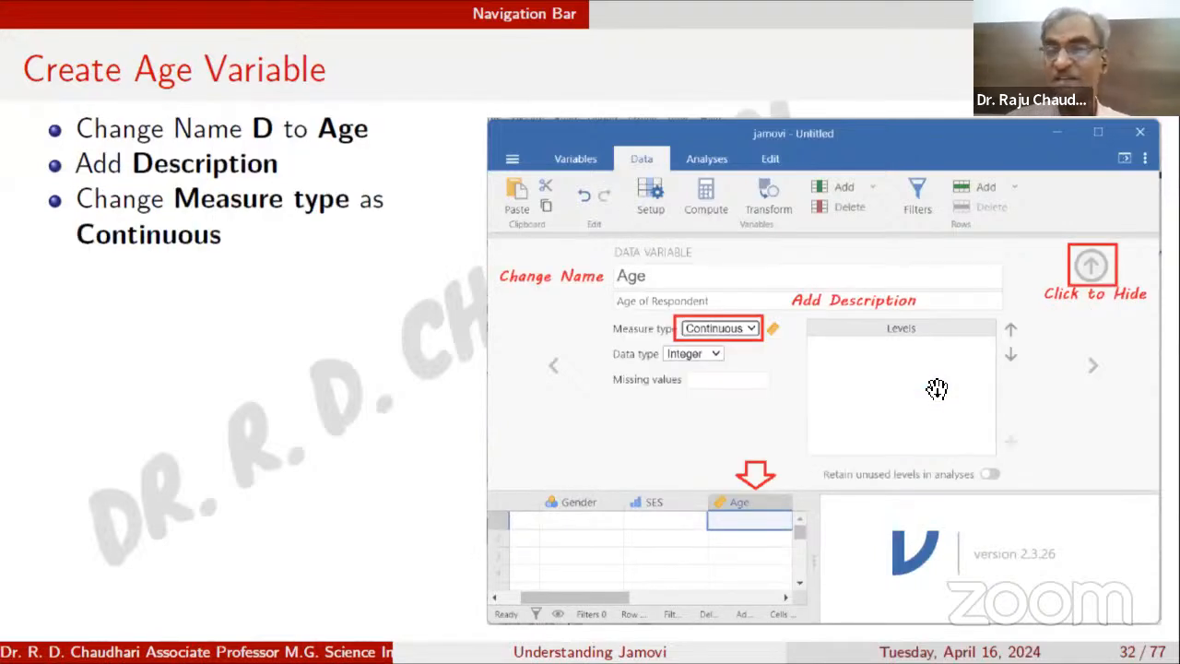
pyautogui.press('pagedown')
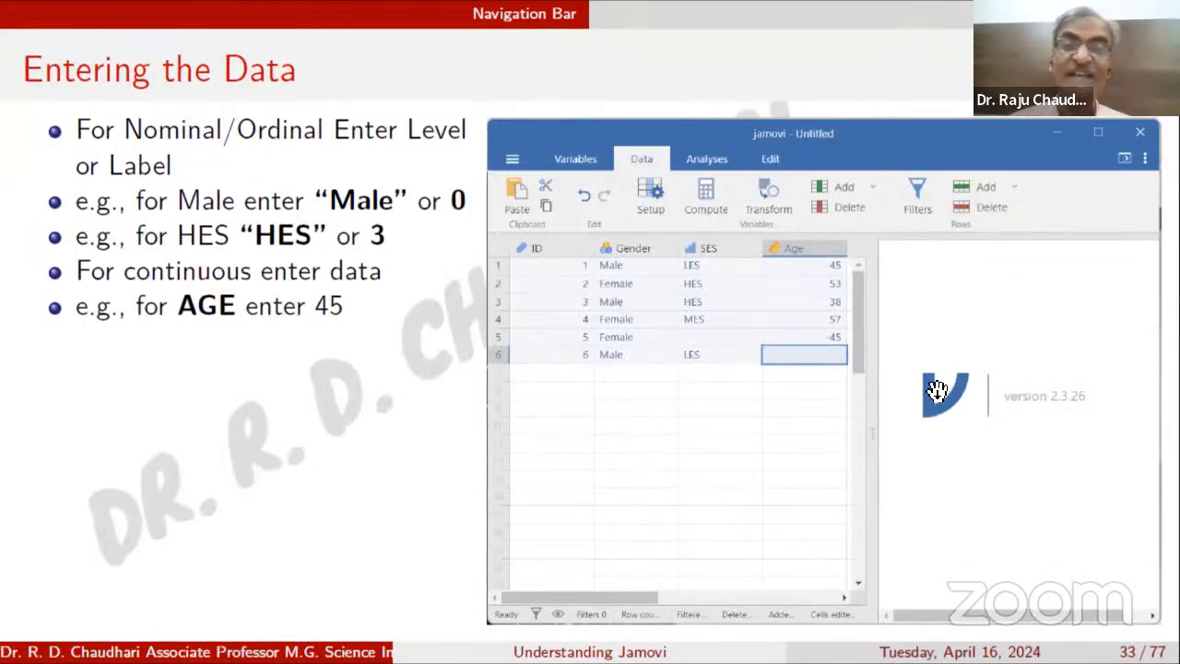
pyautogui.hotkey('alt', 'Tab')
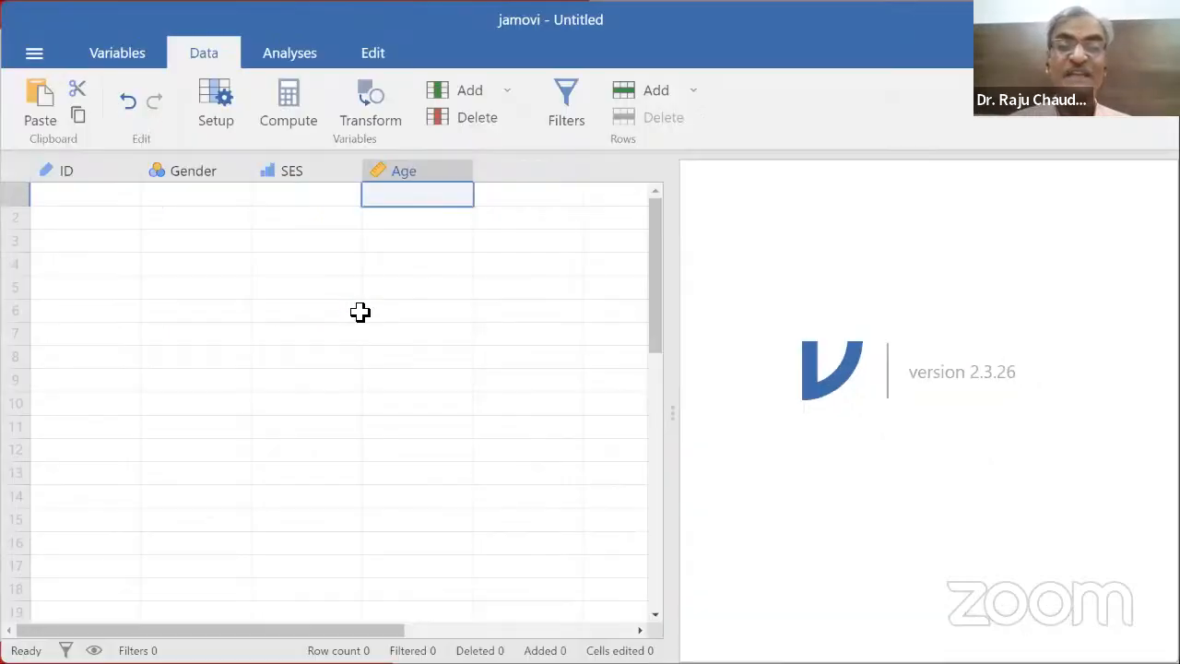
pyautogui.click(111, 203)
pyautogui.hotkey('alt', 'Tab')
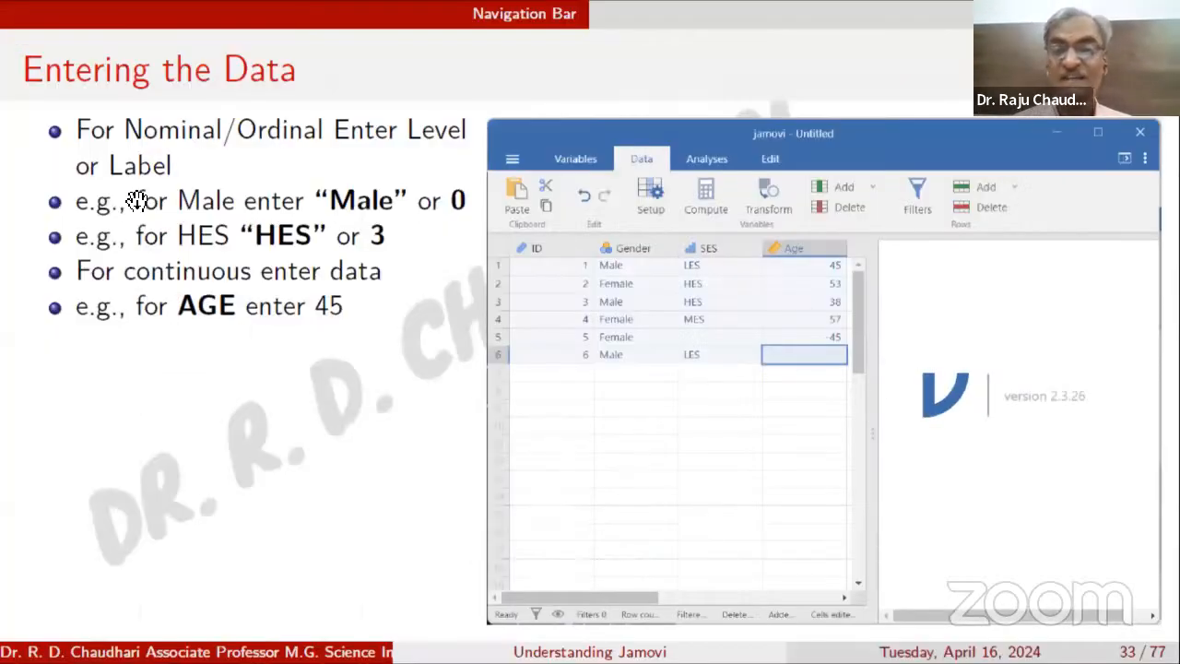
pyautogui.hotkey('alt', 'Tab')
# Step: Enter the ID values 1, 2, 3, 4, 5 and 6 in rows 1 to 6
pyautogui.press('Down')
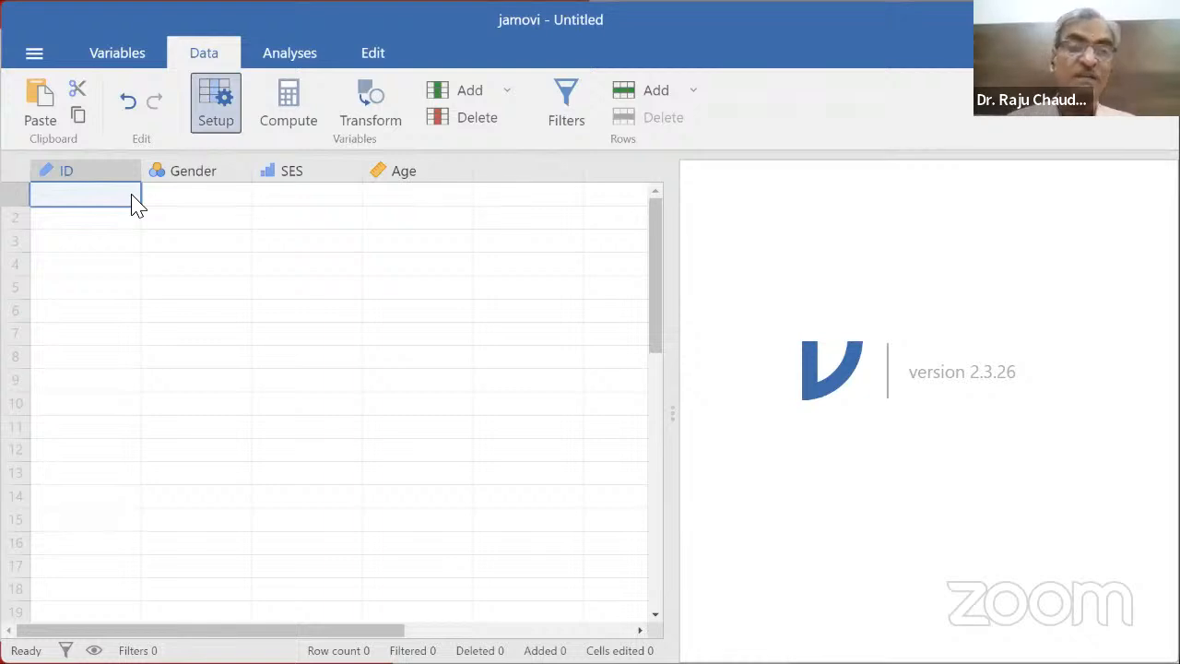
pyautogui.click(132, 201)
pyautogui.write('1')
pyautogui.press('Return')
pyautogui.write('2')
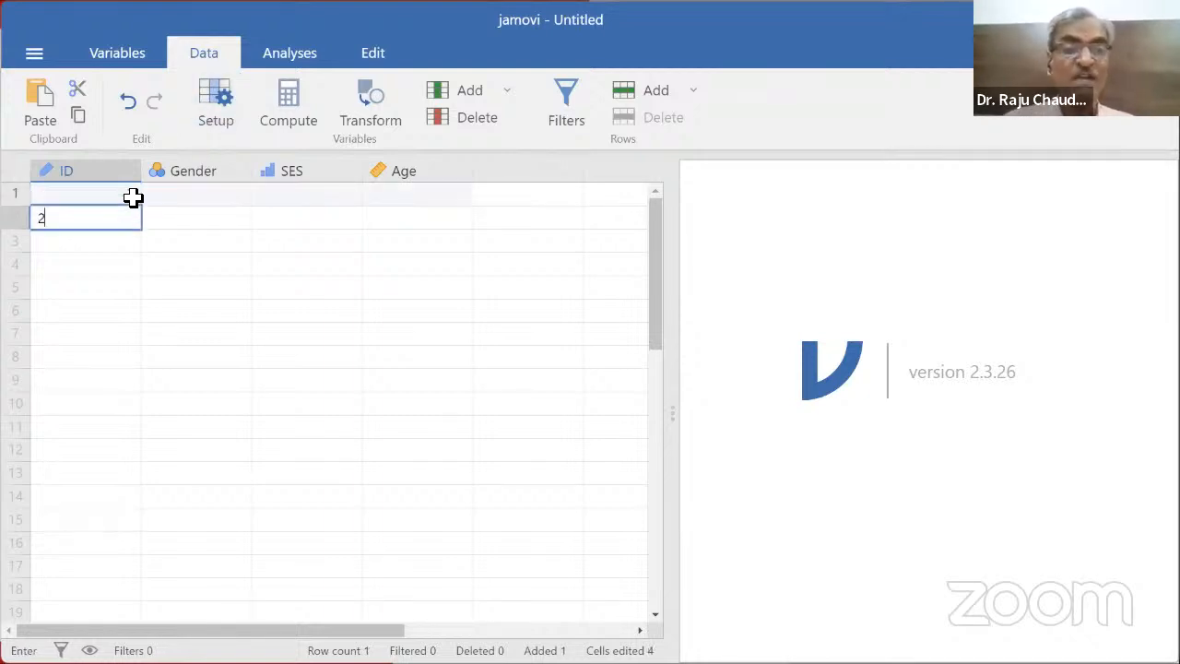
pyautogui.press('Return')
pyautogui.write('3')
pyautogui.press('Return')
pyautogui.write('4')
pyautogui.press('Return')
pyautogui.write('5')
pyautogui.press('Return')
pyautogui.write('6')
pyautogui.press('Tab')
# Step: Fill Gender for rows 1 to 6 with Male, Female, Male, Male, Female and Female
pyautogui.press('Up')
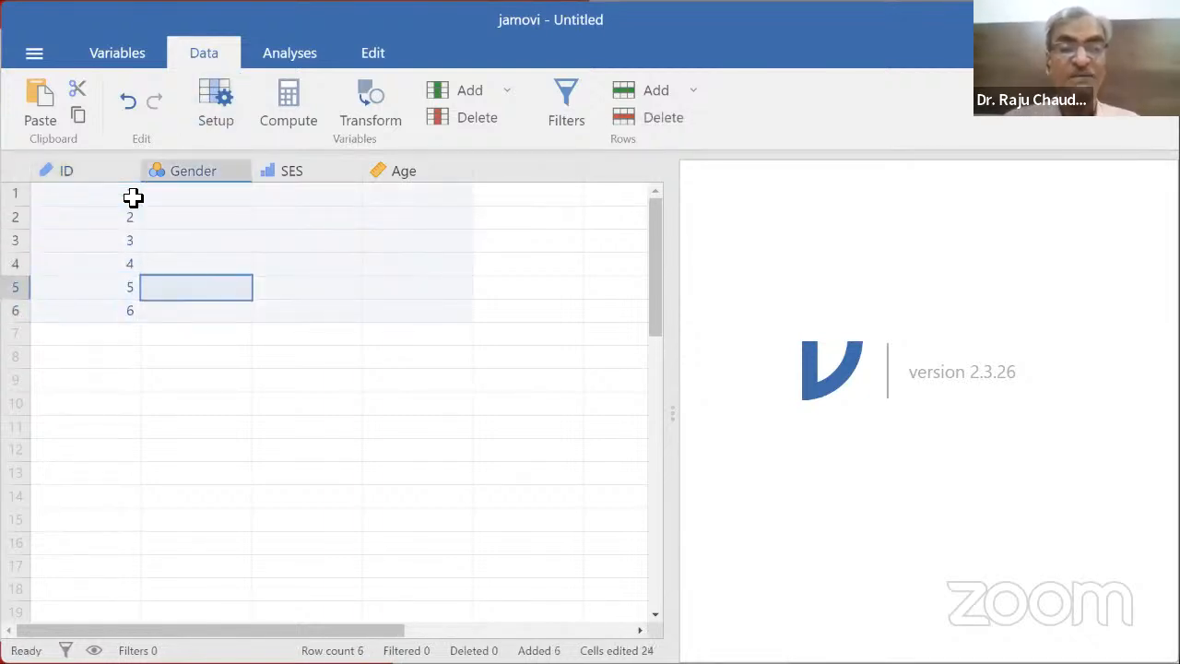
pyautogui.press('Up')
pyautogui.press('Up')
pyautogui.press('Up')
pyautogui.press('Up')
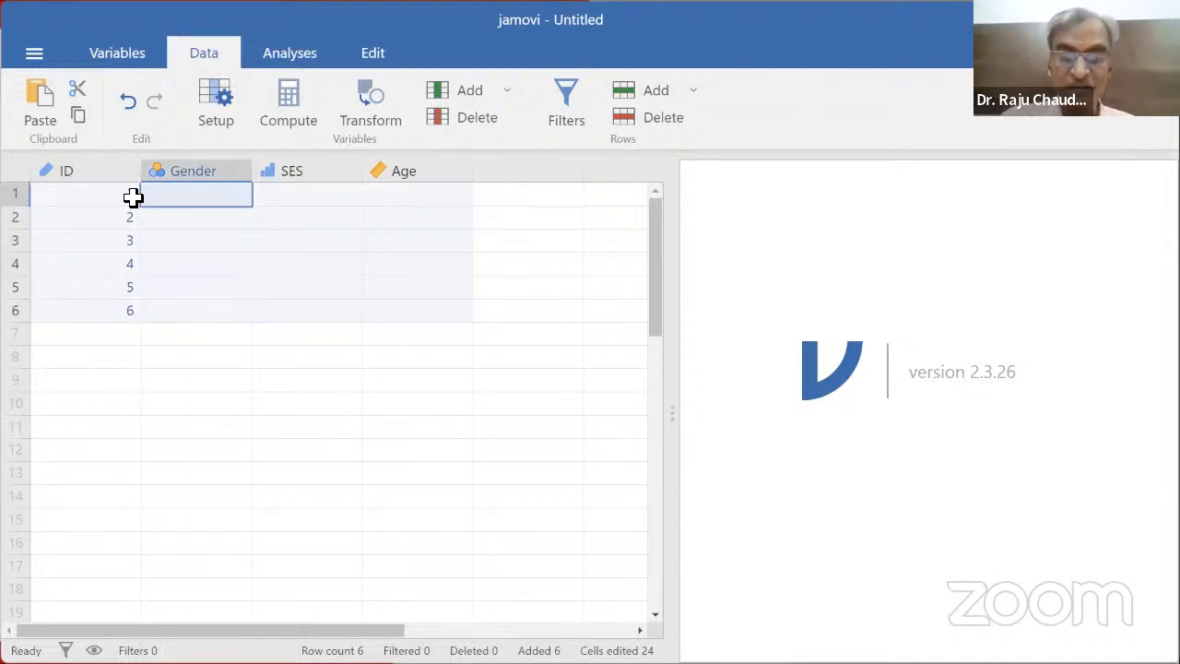
pyautogui.write('Male')
pyautogui.press('Return')
pyautogui.write('Fem')
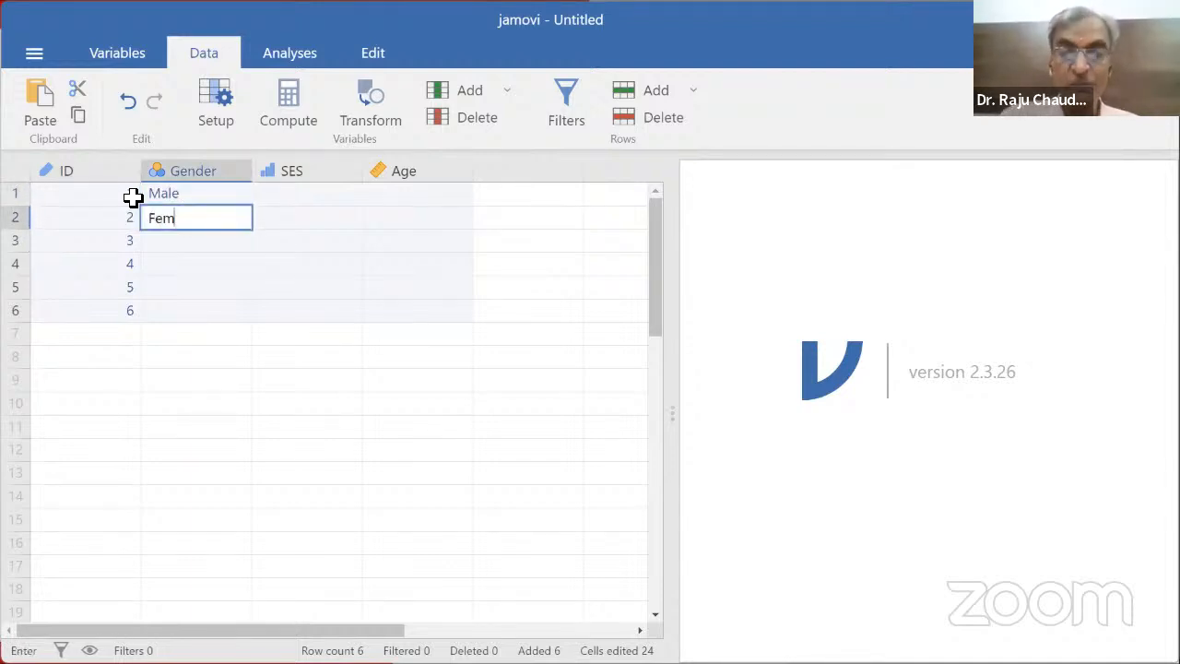
pyautogui.write('ale')
pyautogui.press('Return')
pyautogui.write('M')
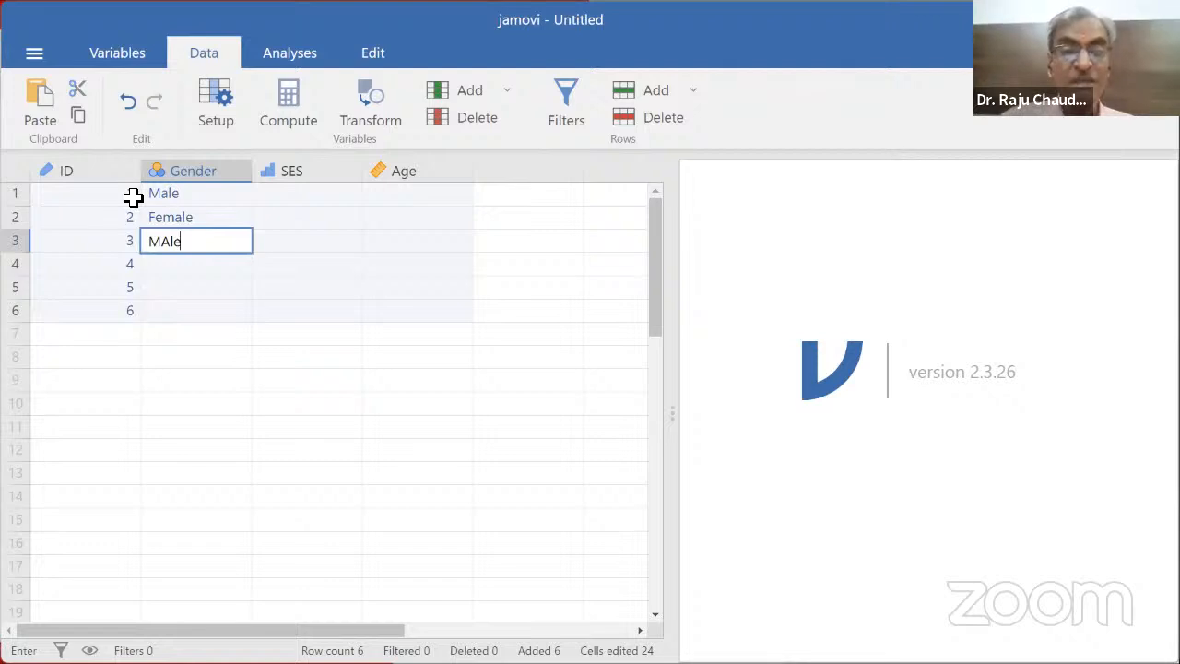
pyautogui.write('ale')
pyautogui.press('Return')
pyautogui.write('M')
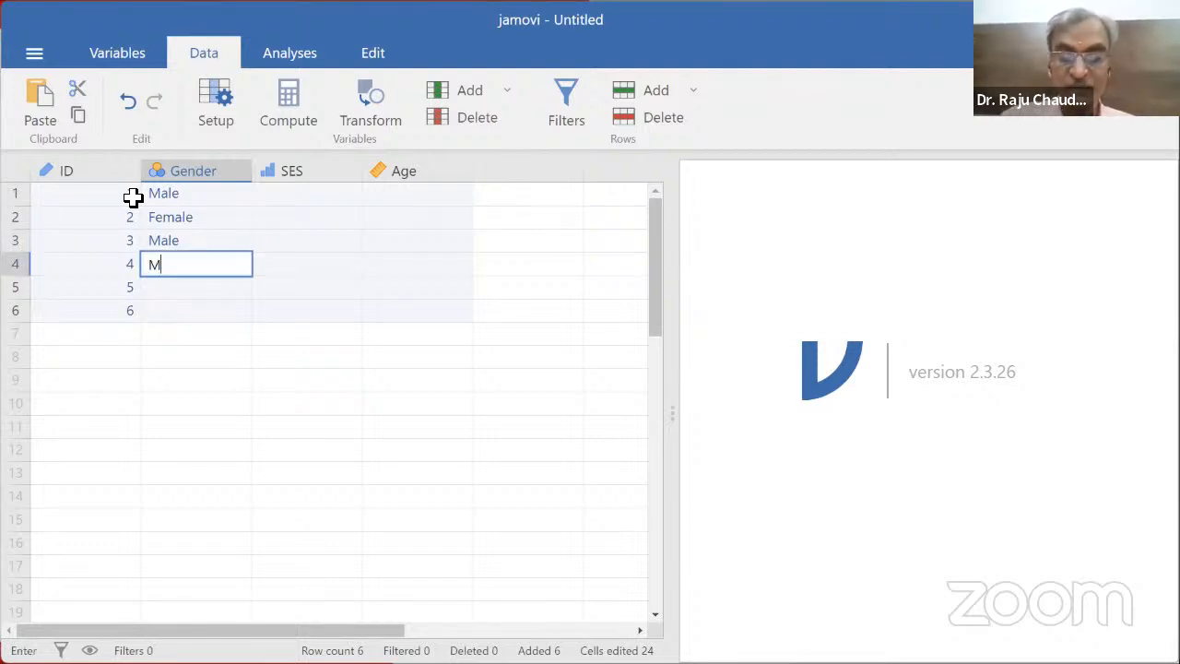
pyautogui.write('ale')
pyautogui.press('Return')
pyautogui.write('Female')
pyautogui.press('Tab')
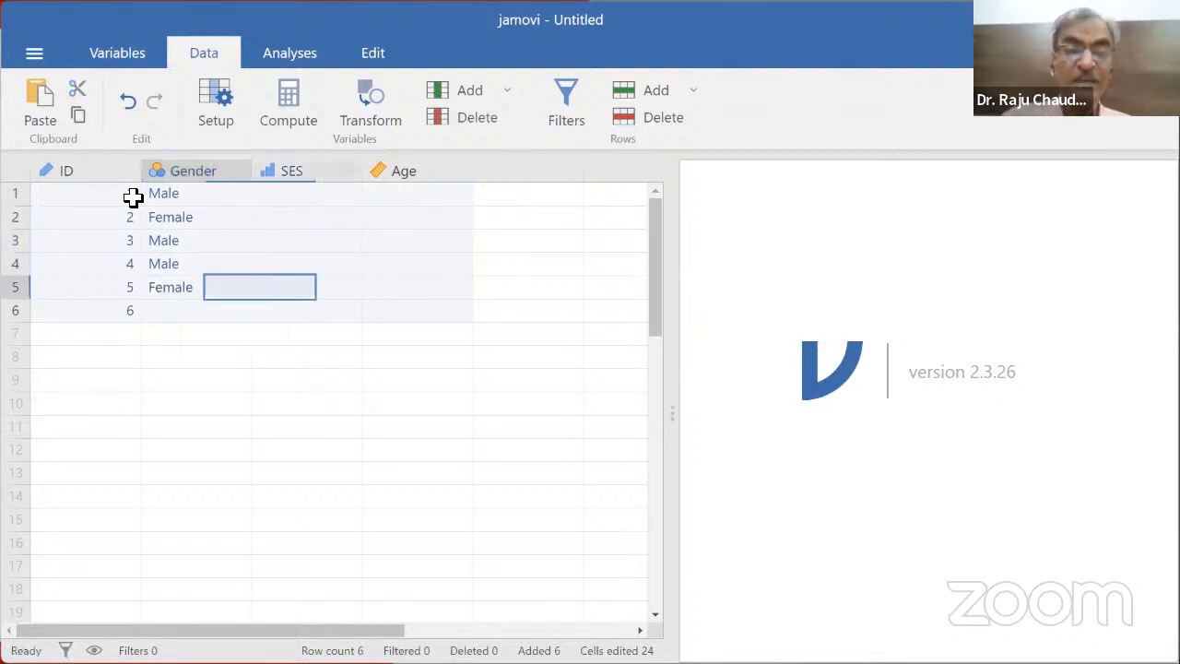
pyautogui.press('Return')
pyautogui.write('Fem')
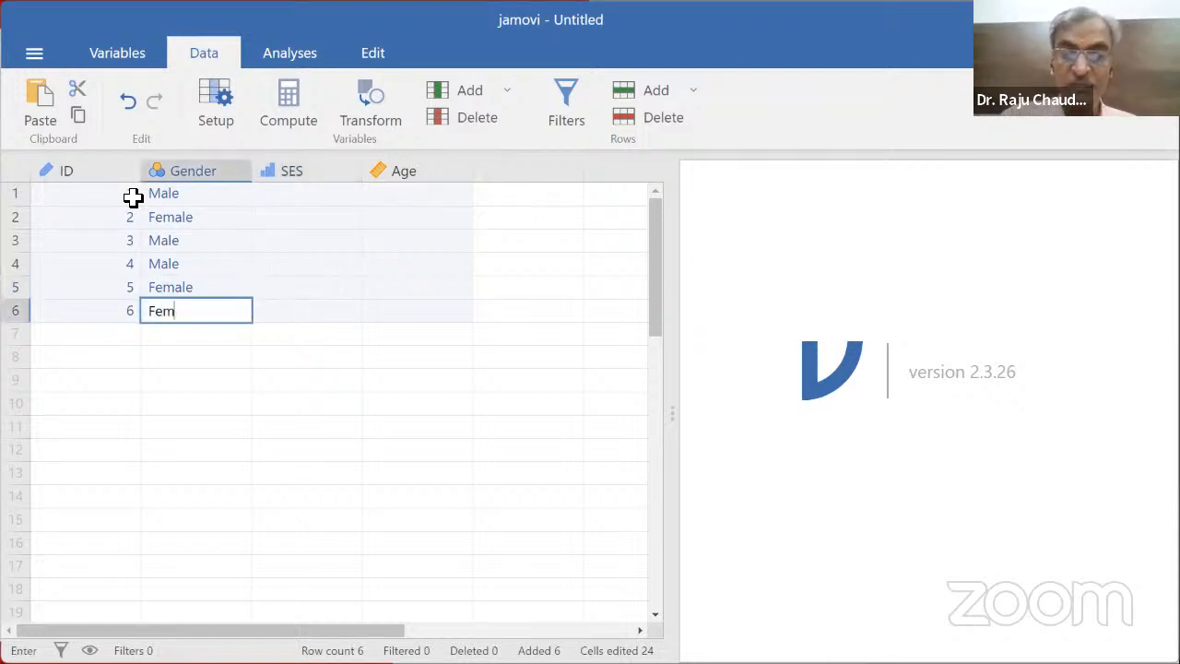
pyautogui.press('Tab')
# Step: Fill SES for rows 1 to 6 with HES, LES, LES, MES, HES and LES
pyautogui.press('Up')
pyautogui.press('Up')
pyautogui.press('Up')
pyautogui.press('Up')
pyautogui.press('Up')
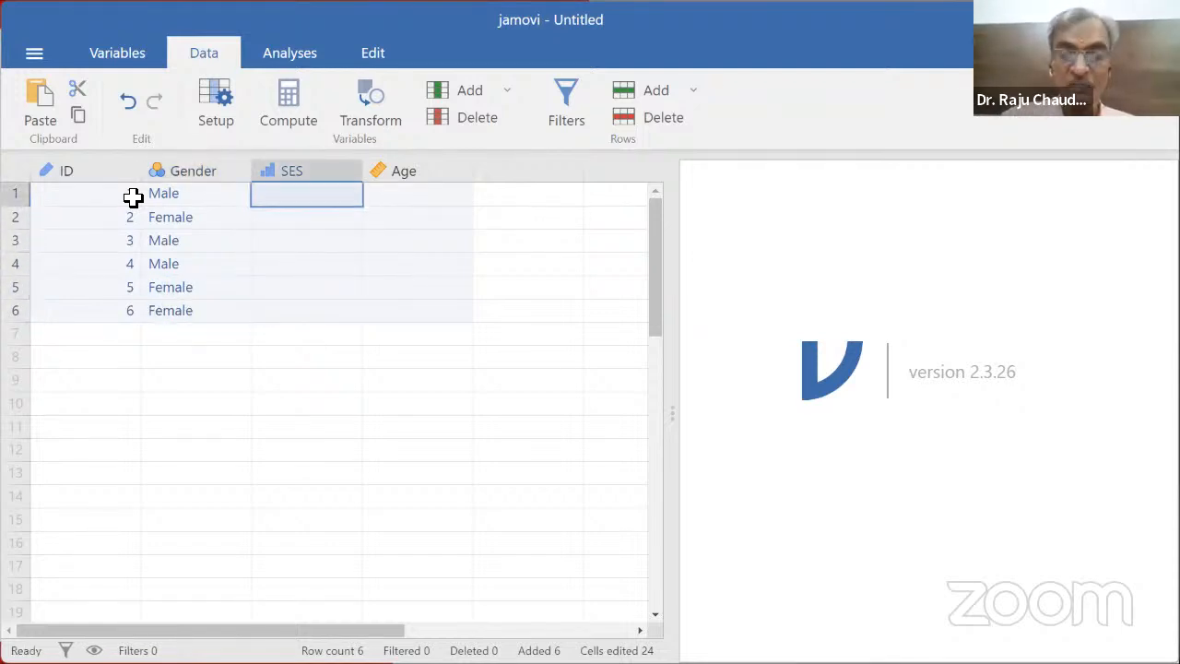
pyautogui.write('G')
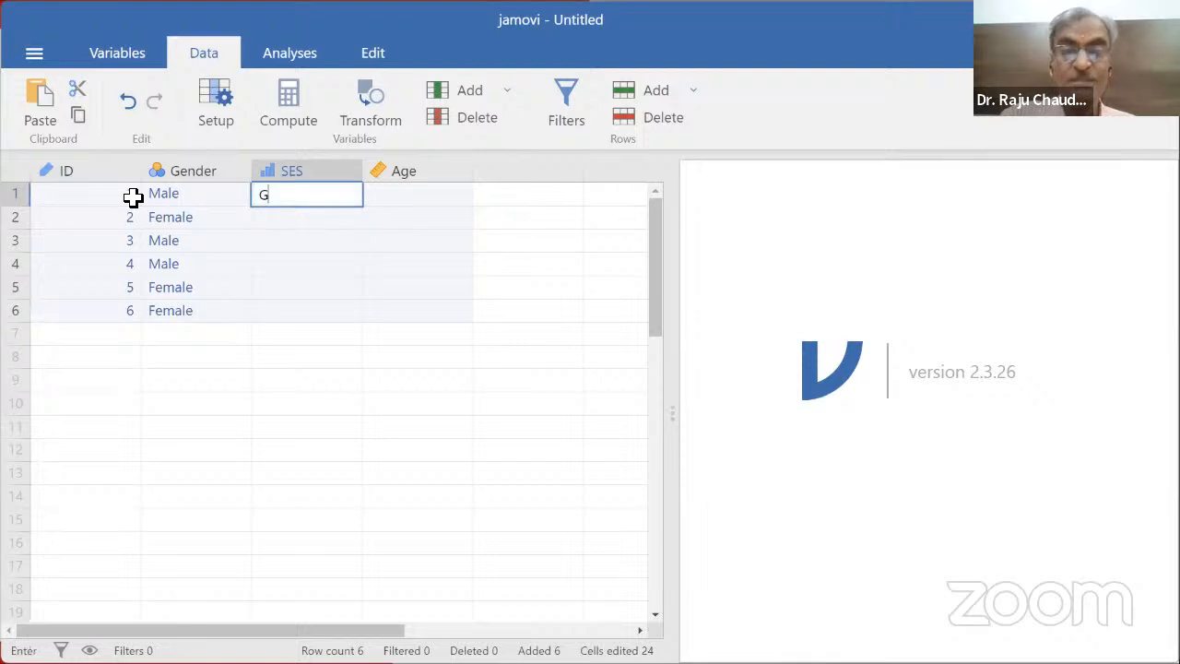
pyautogui.write('ES')
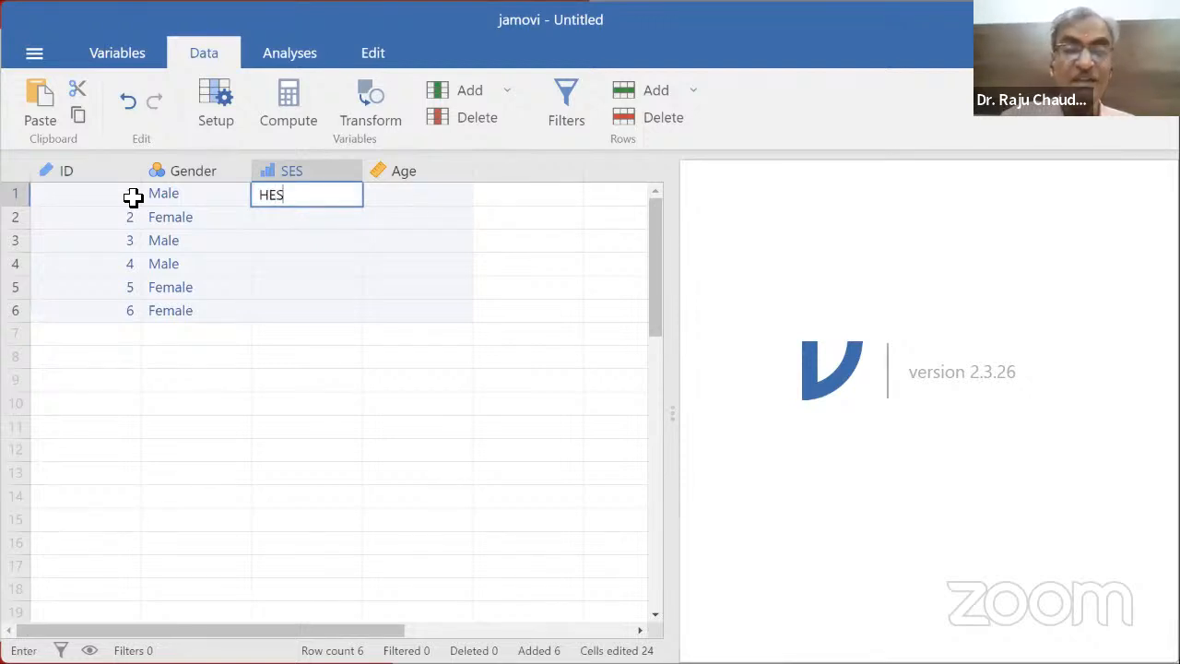
pyautogui.press('Return')
pyautogui.write('LES')
pyautogui.press('Return')
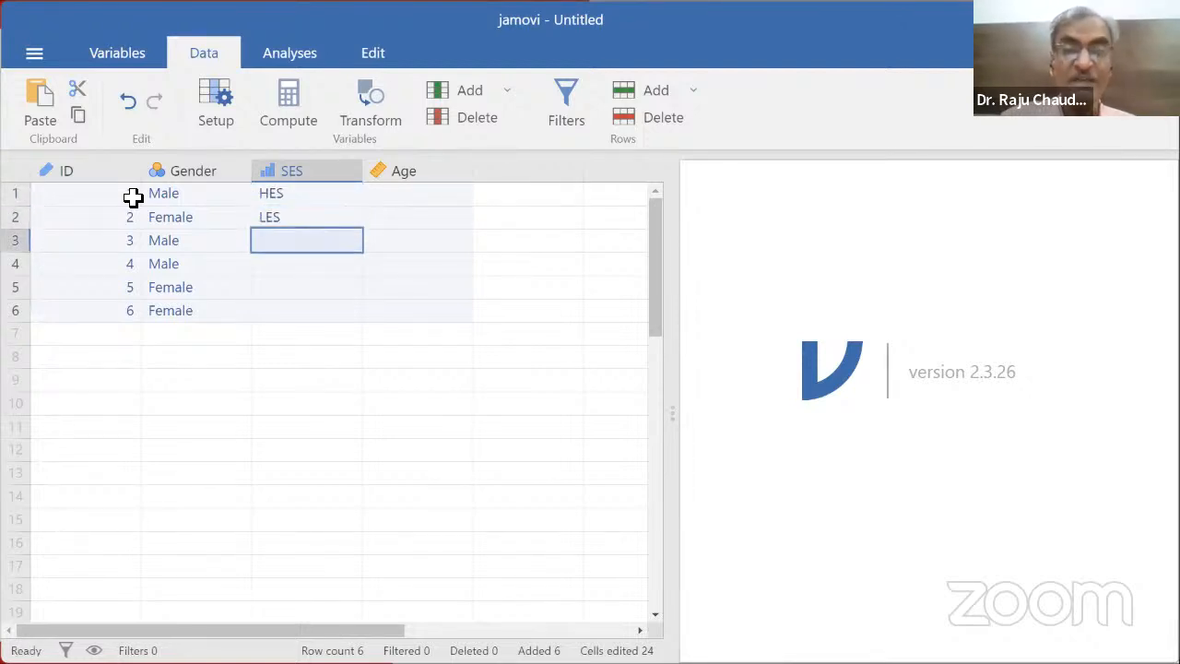
pyautogui.write('LES')
pyautogui.press('Return')
pyautogui.write('MES')
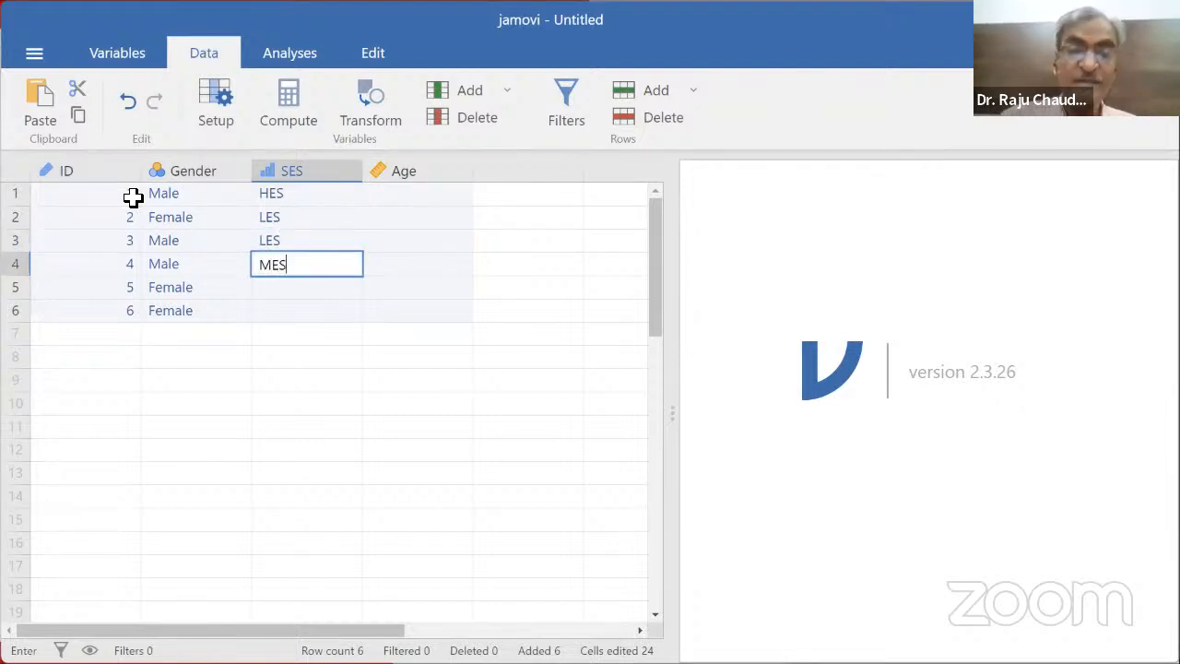
pyautogui.press('Return')
pyautogui.write('HEs')
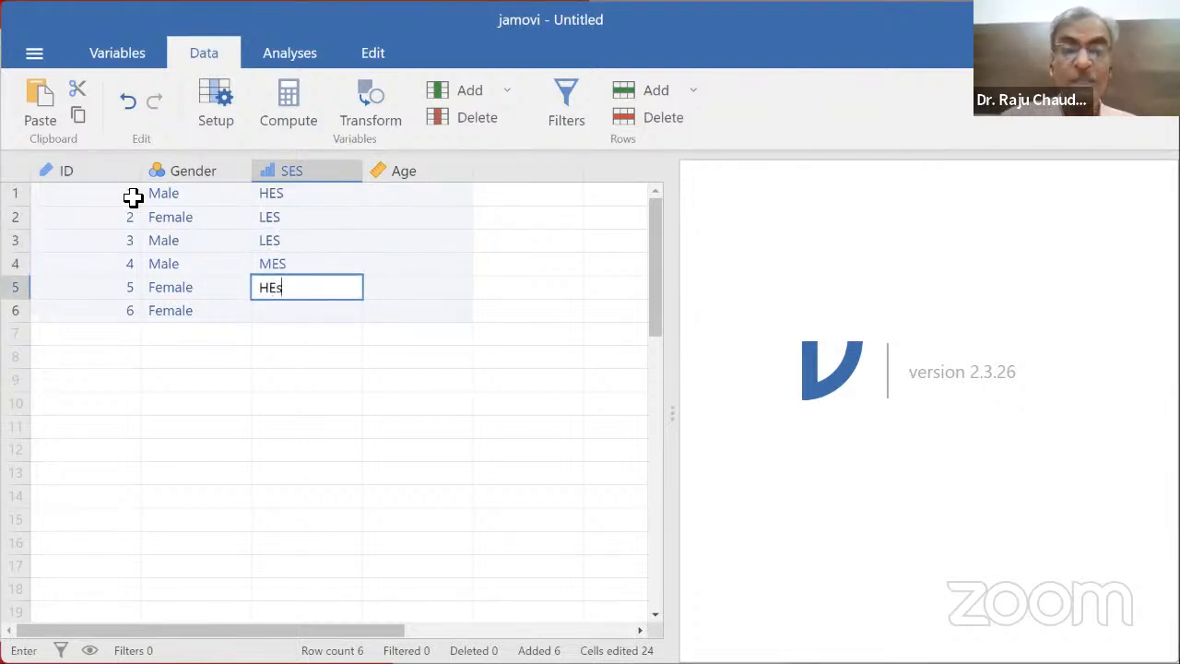
pyautogui.press('Return')
pyautogui.press('Up')
pyautogui.write('HEs')
pyautogui.press('Return')
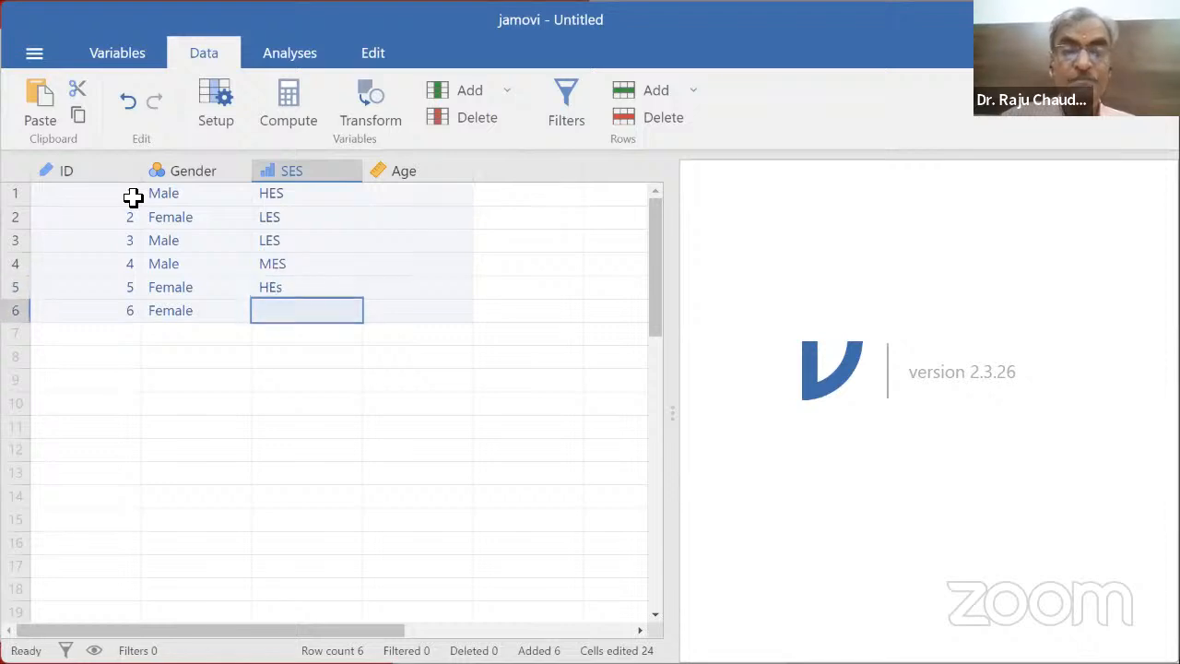
pyautogui.press('Up')
pyautogui.write('HE')
pyautogui.press('Tab')
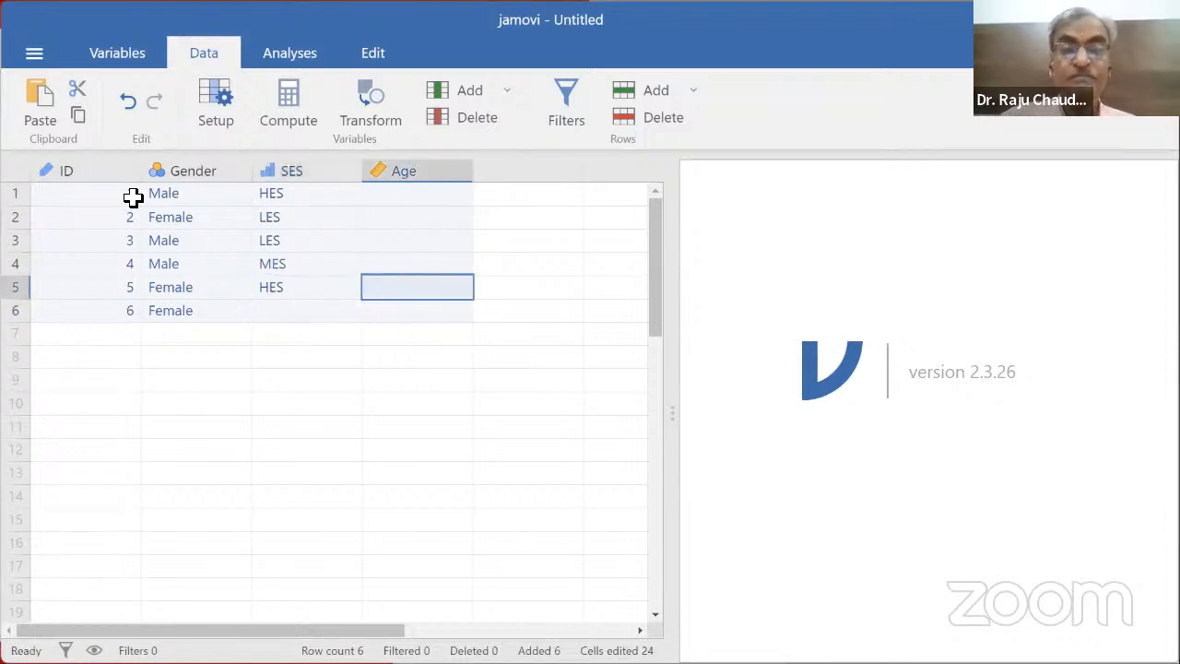
pyautogui.press('Return')
pyautogui.write('LES')
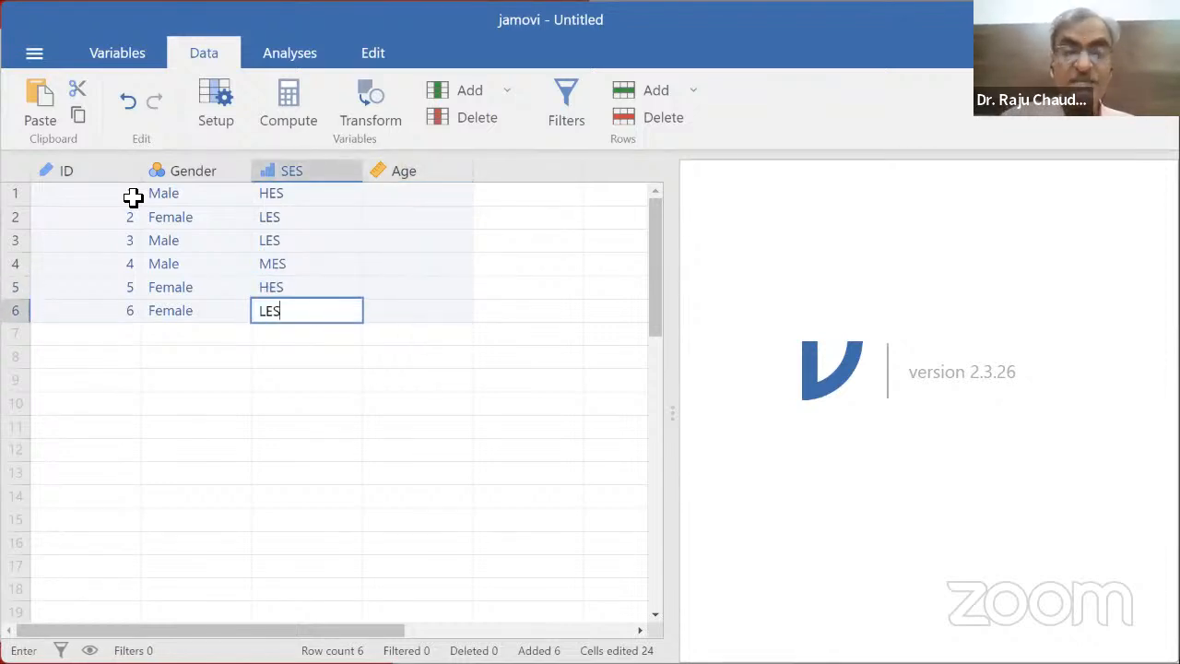
pyautogui.press('Tab')
# Step: Enter the Age values 30, 32, 43, -45 and 34 in rows 1 to 5
pyautogui.press('Up')
pyautogui.press('Up')
pyautogui.press('Up')
pyautogui.press('Up')
pyautogui.press('Up')
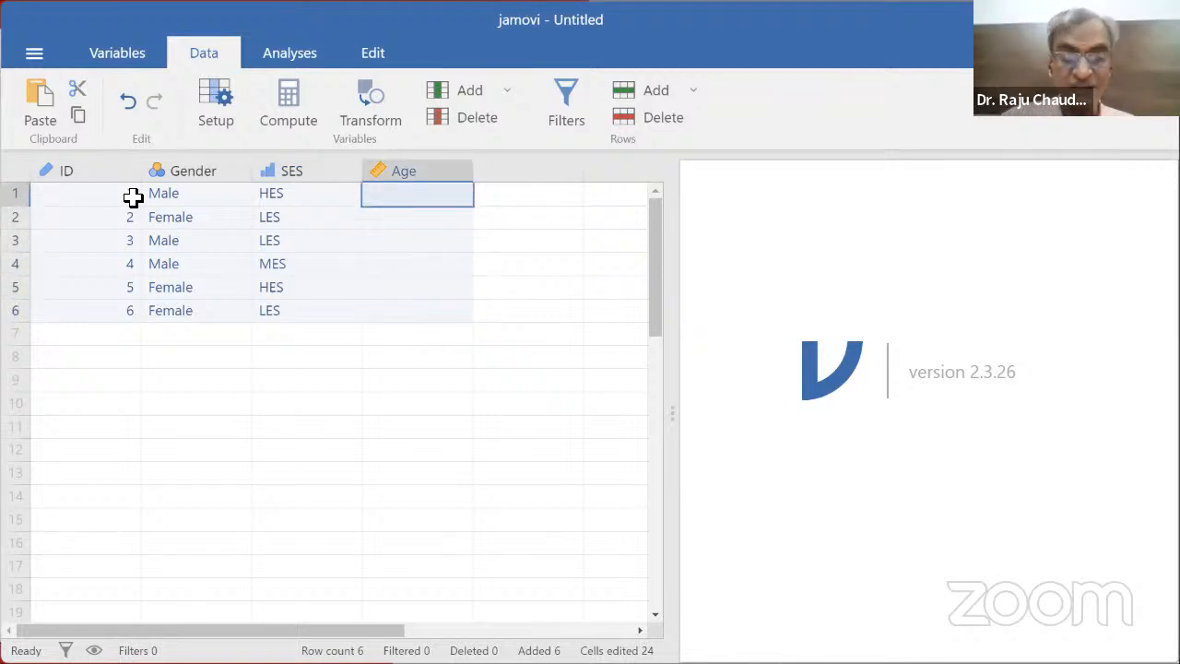
pyautogui.write('30')
pyautogui.press('Return')
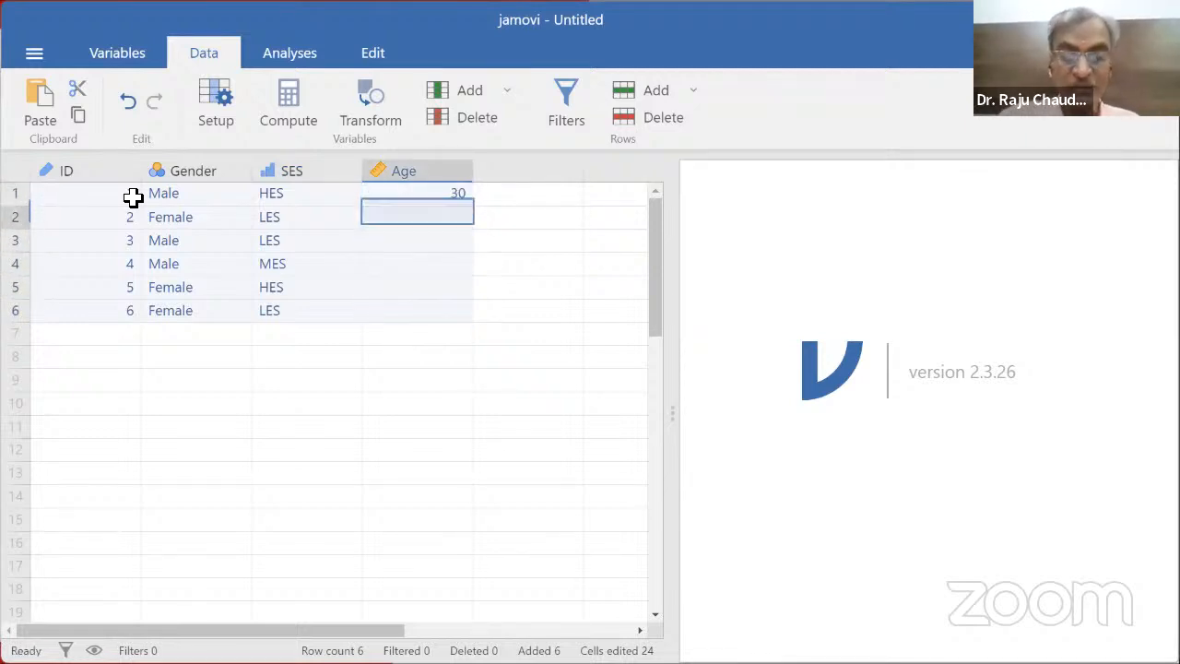
pyautogui.write('32')
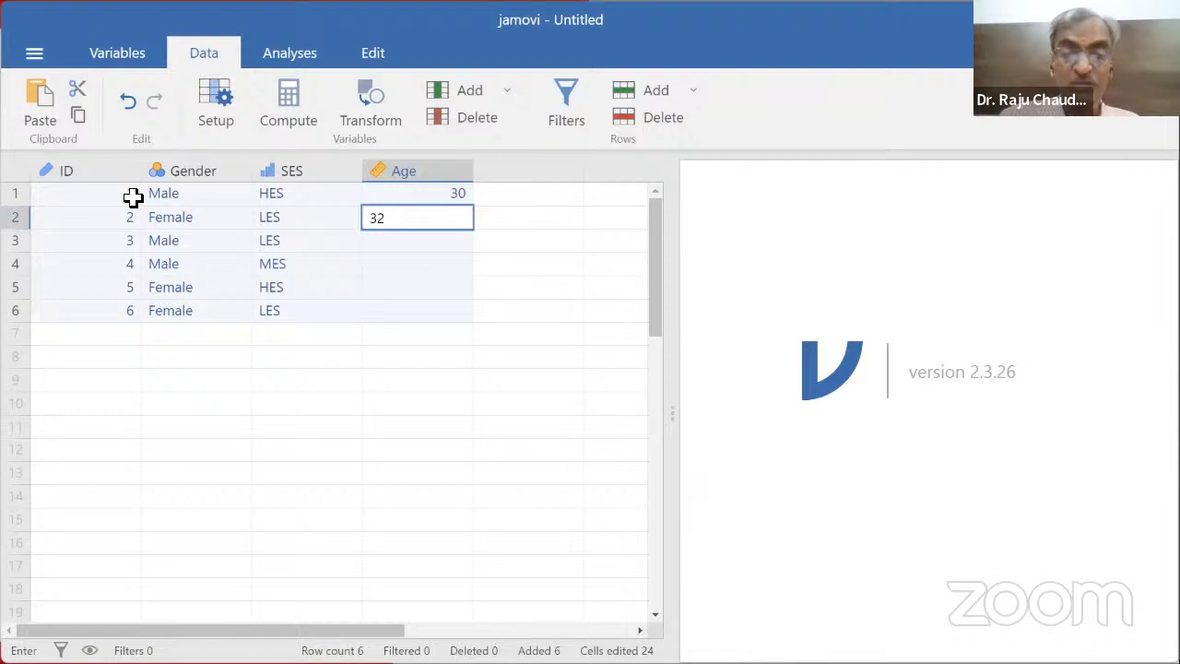
pyautogui.press('Return')
pyautogui.write('43')
pyautogui.press('Return')
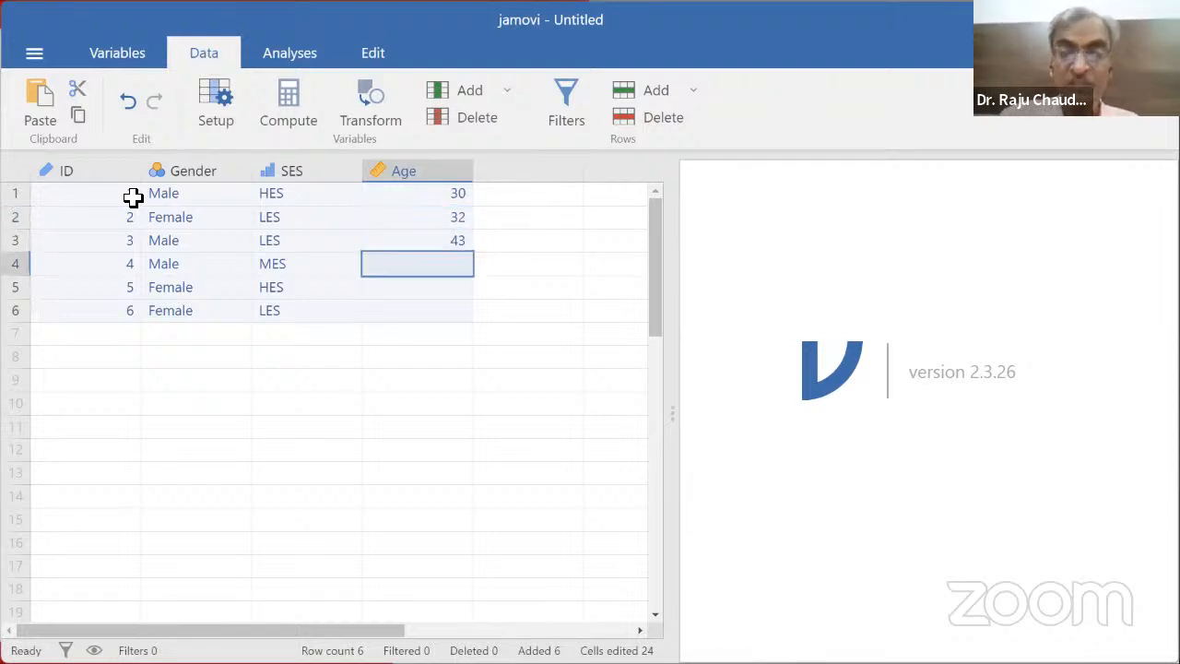
pyautogui.write('-45')
pyautogui.press('Return')
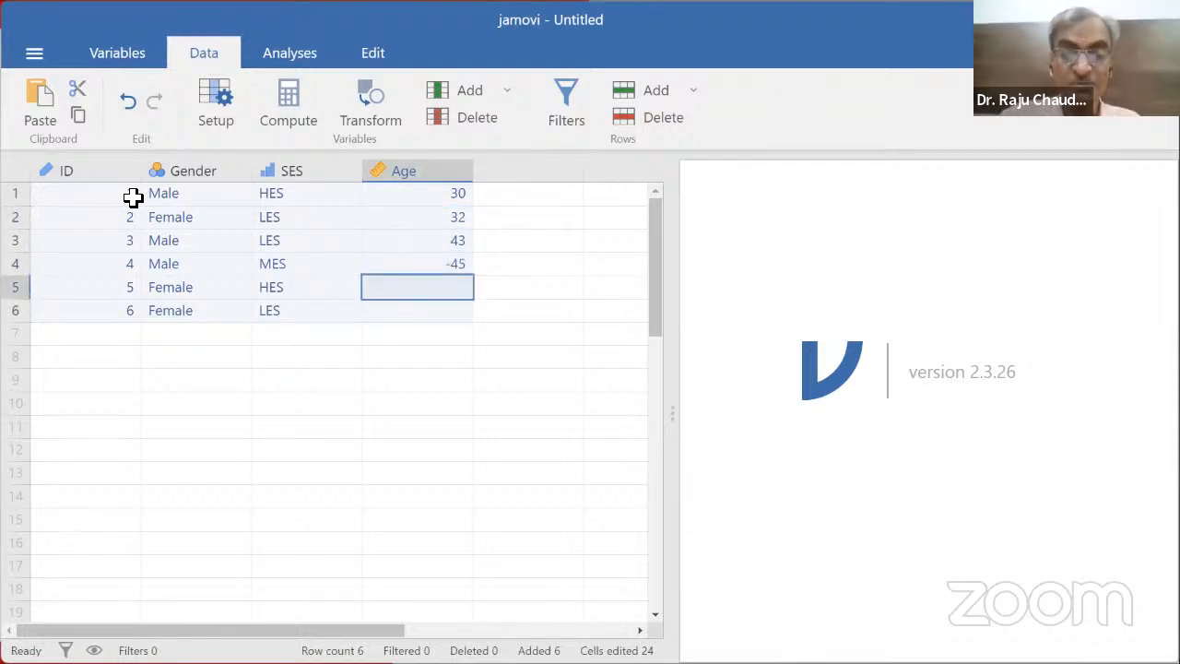
pyautogui.write('34')
pyautogui.press('Return')
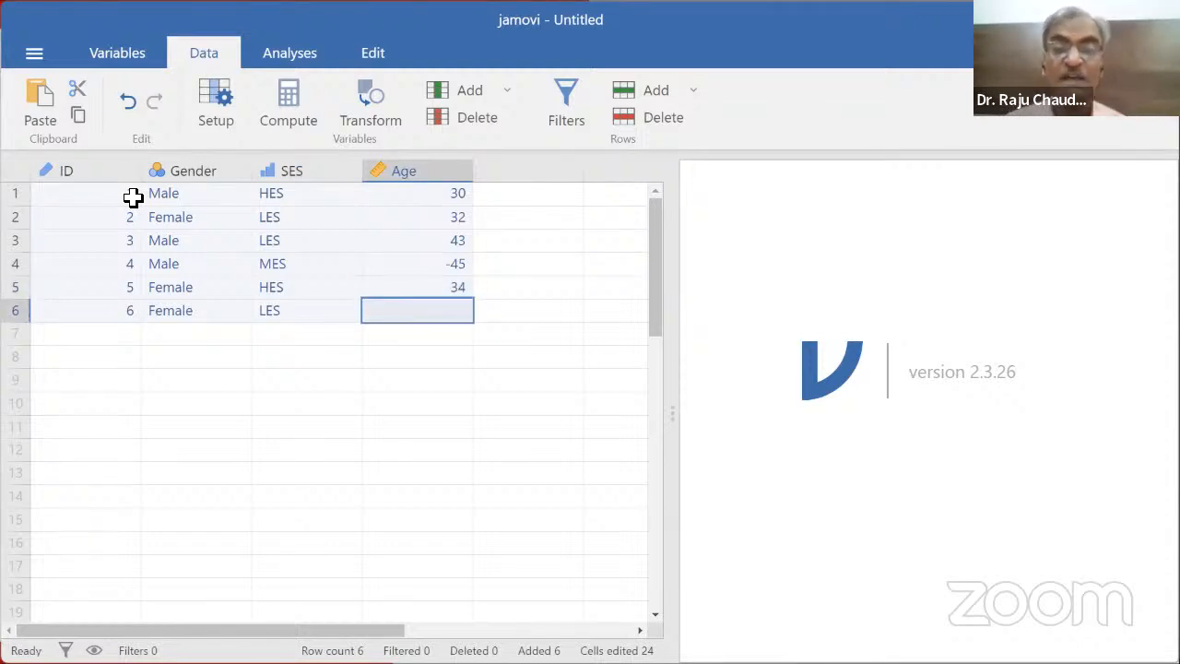
# Step: Switch to the presentation and review the slide on entering the data
pyautogui.hotkey('alt', 'Tab')
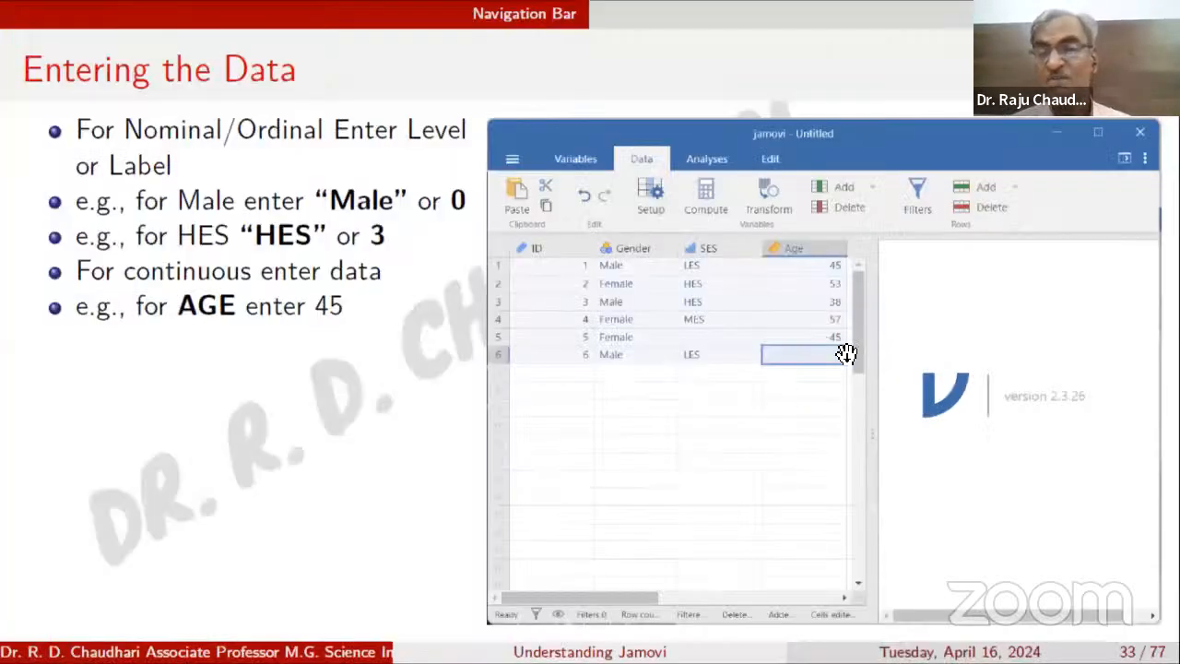
# Step: Review the missing-value condition slides and examine the negative age in row 4 of the jamovi data
pyautogui.click(823, 298)
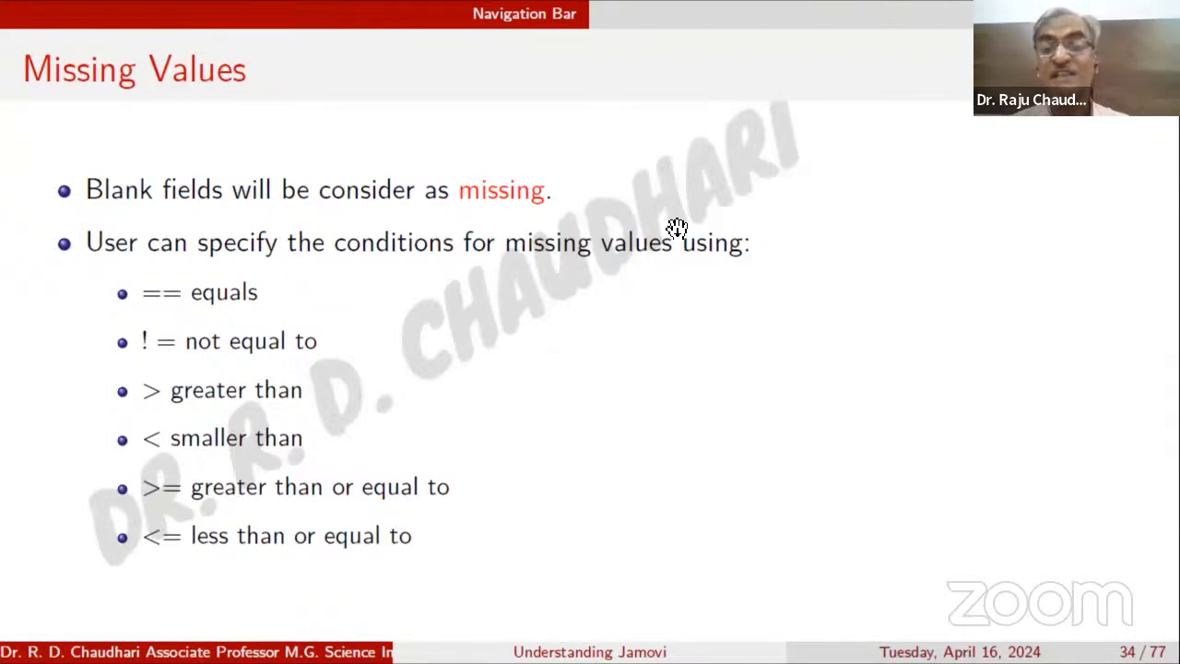
pyautogui.hotkey('alt', 'Tab')
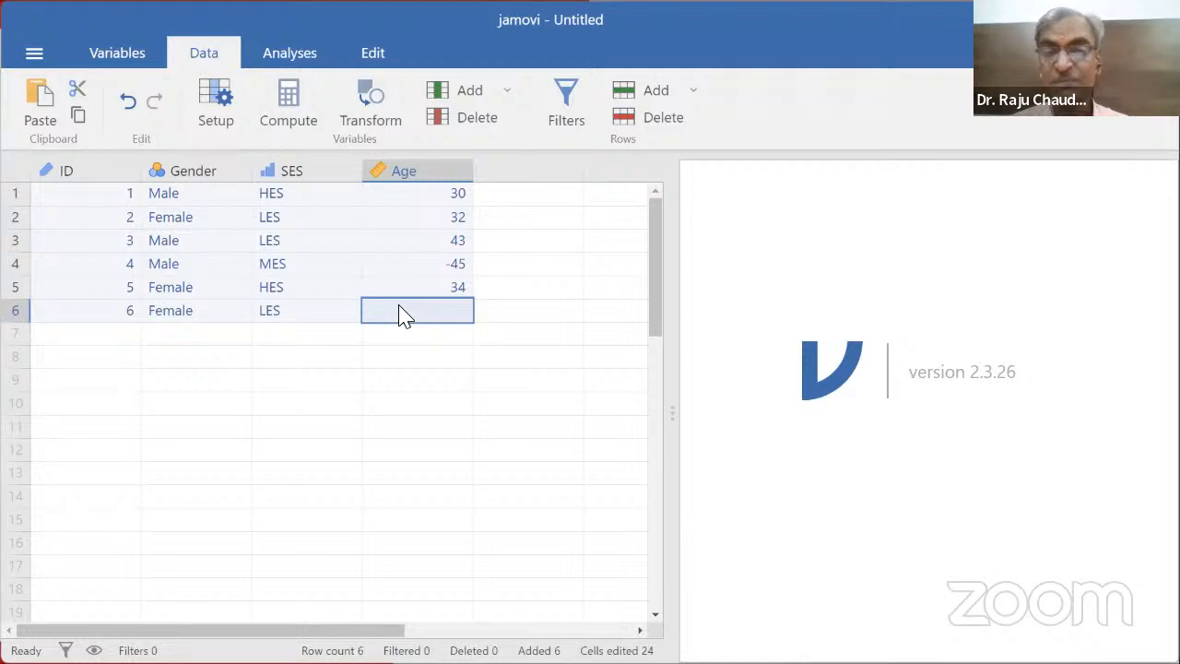
pyautogui.click(446, 266)
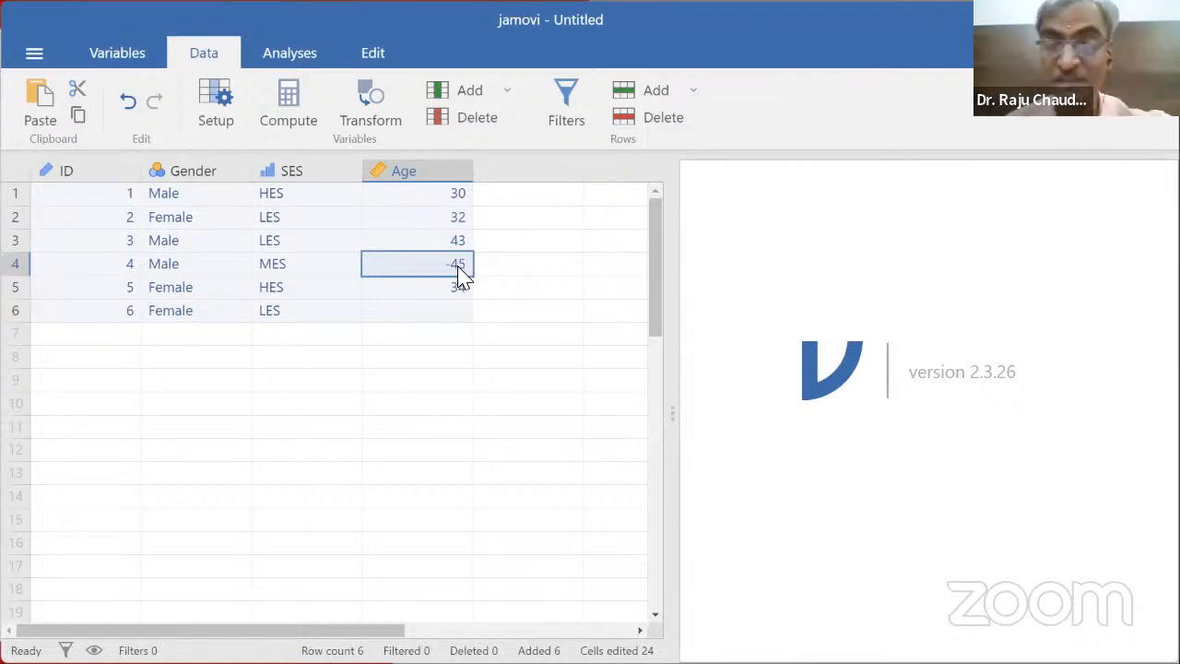
pyautogui.hotkey('alt', 'Tab')
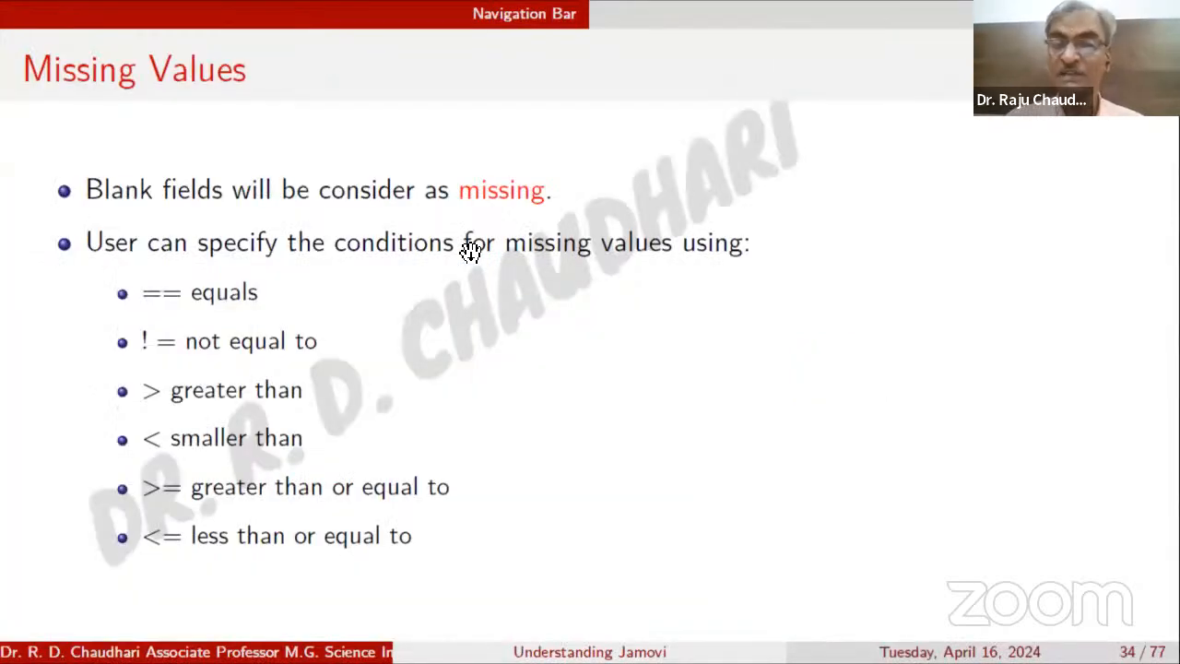
pyautogui.press('Right')
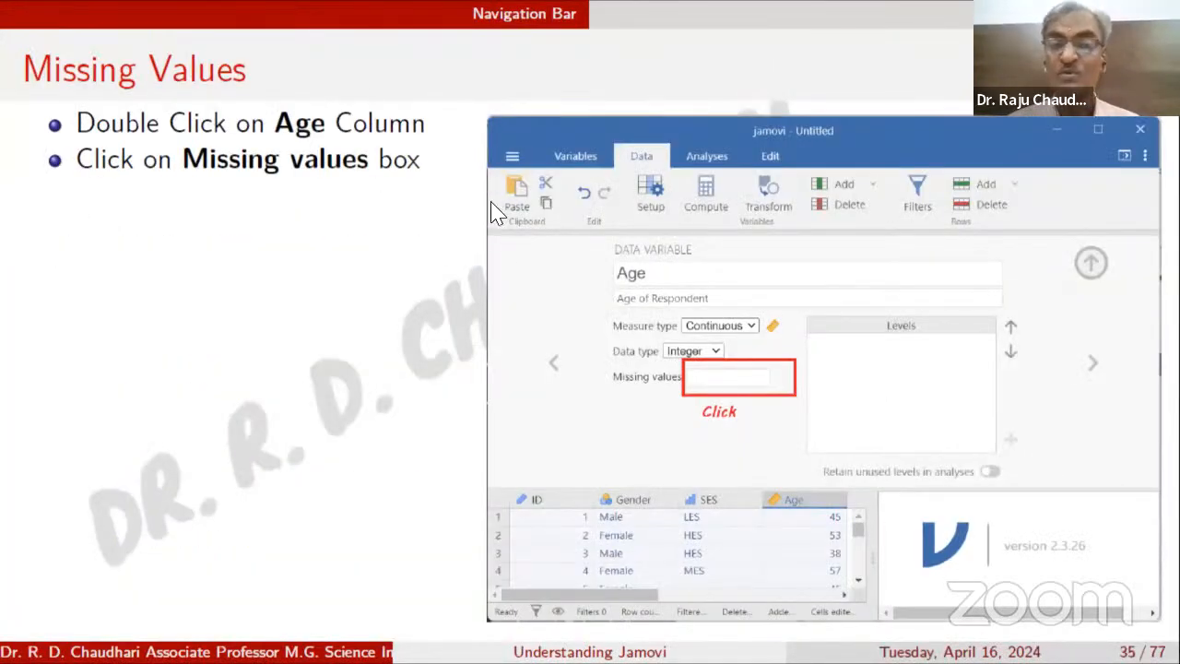
# Step: Switch to jamovi and open the Age variable's settings
pyautogui.hotkey('alt', 'Tab')
pyautogui.doubleClick(409, 171)
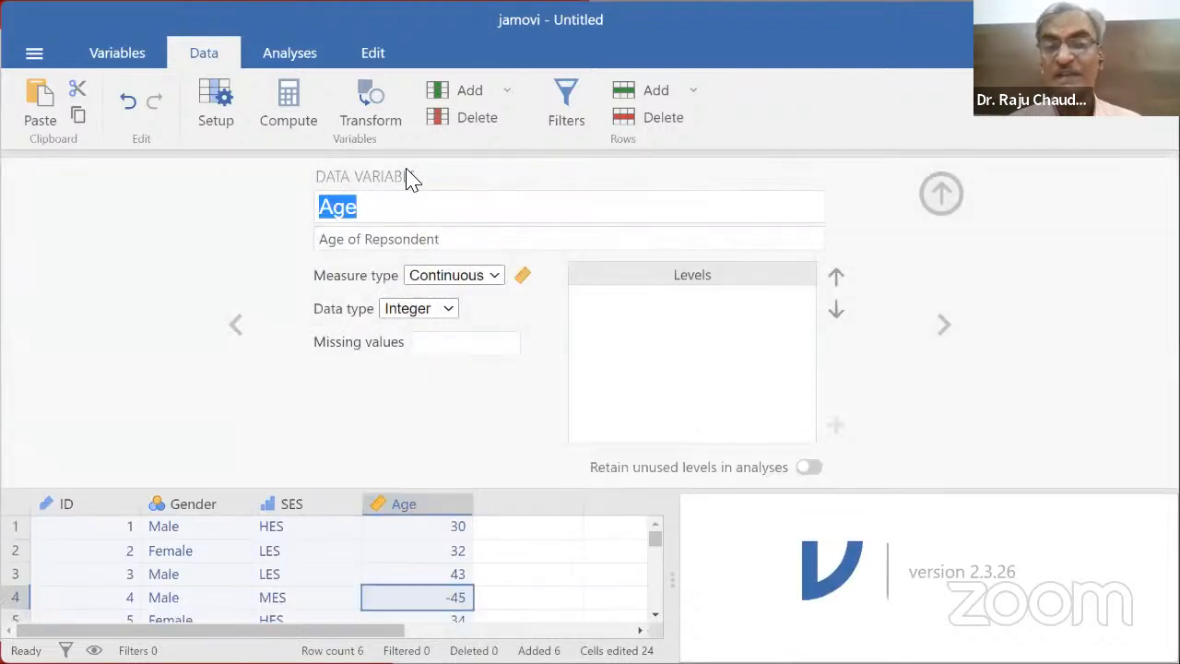
pyautogui.click(438, 344)
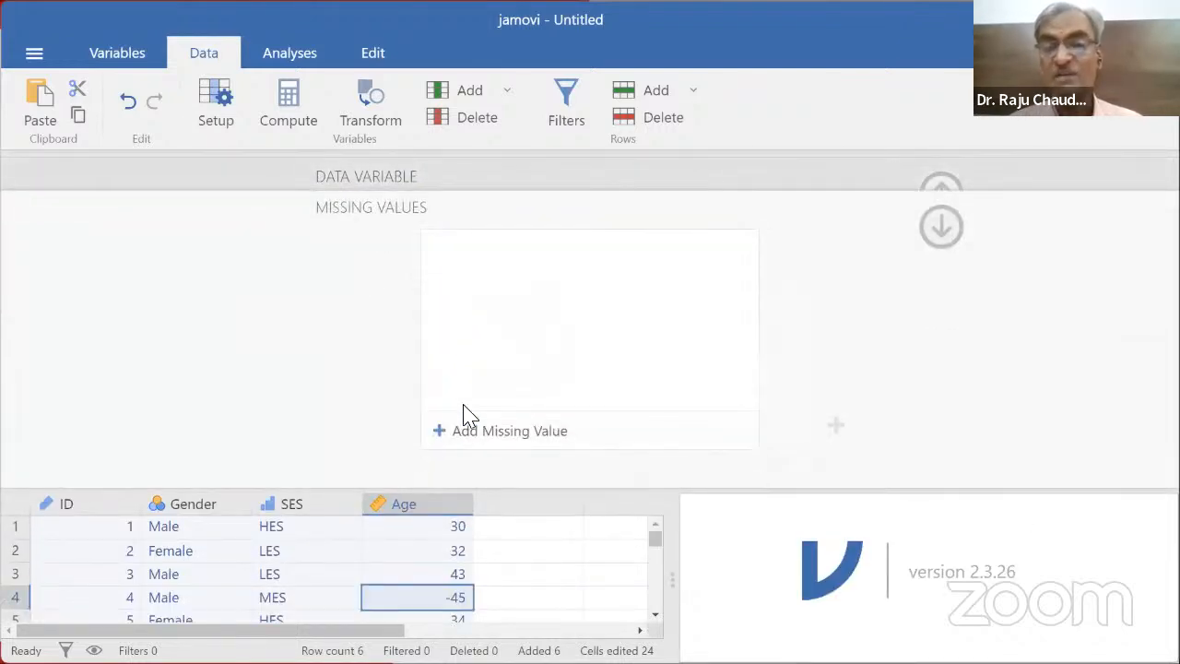
pyautogui.click(443, 434)
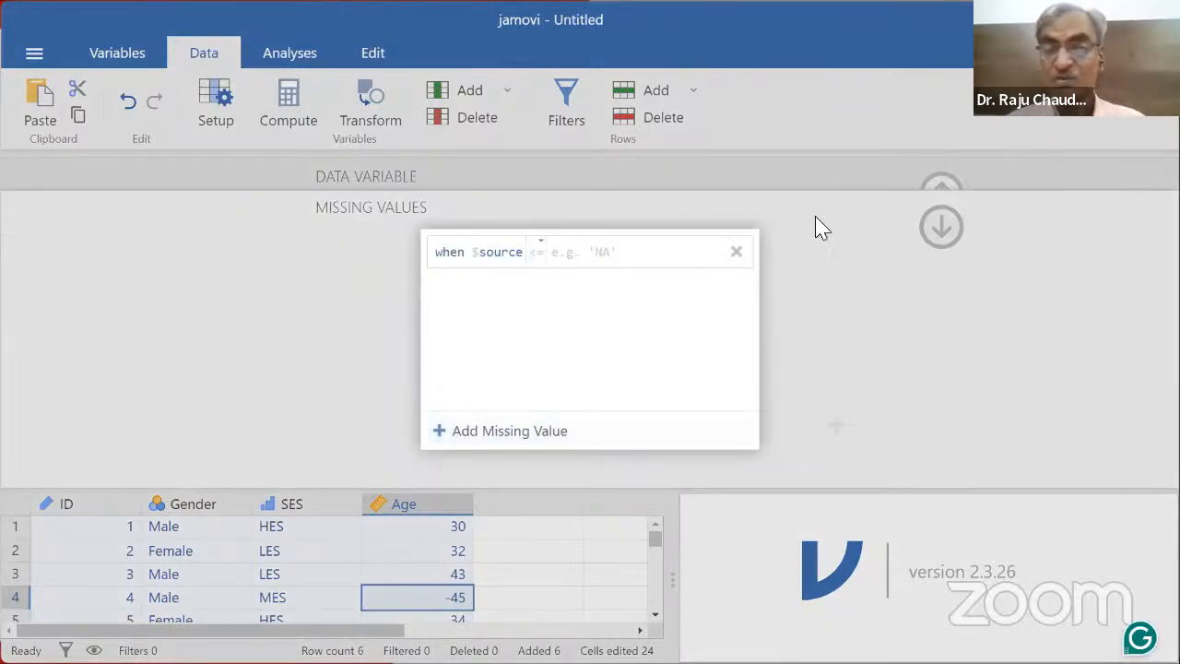
pyautogui.click(737, 251)
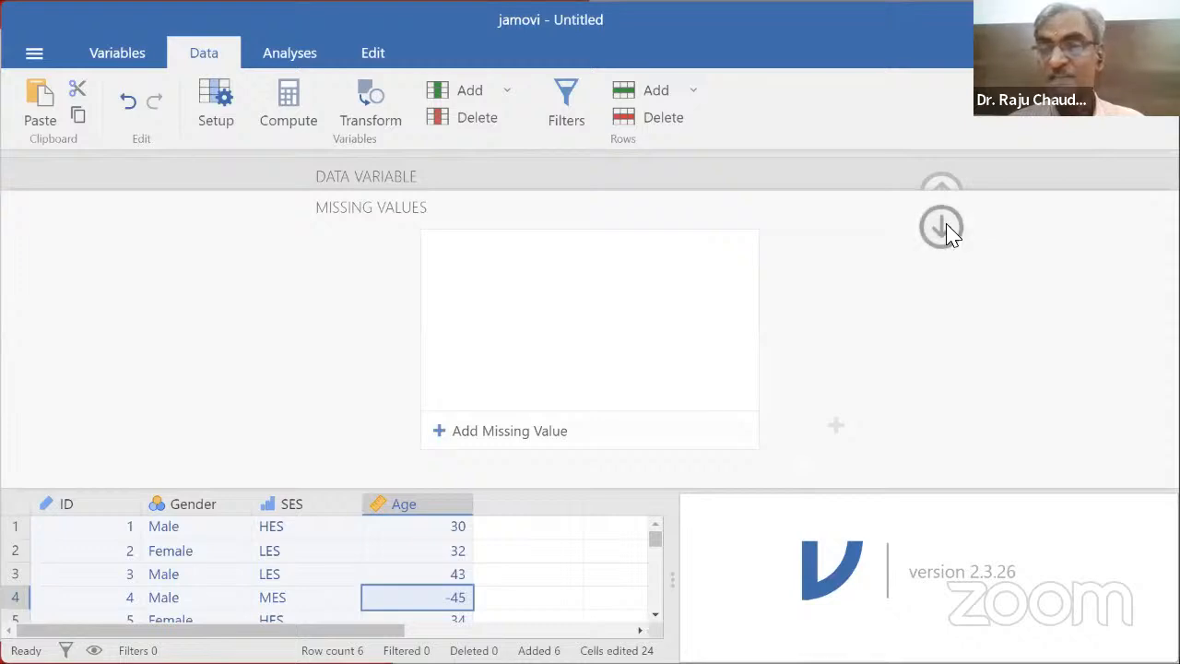
pyautogui.click(942, 228)
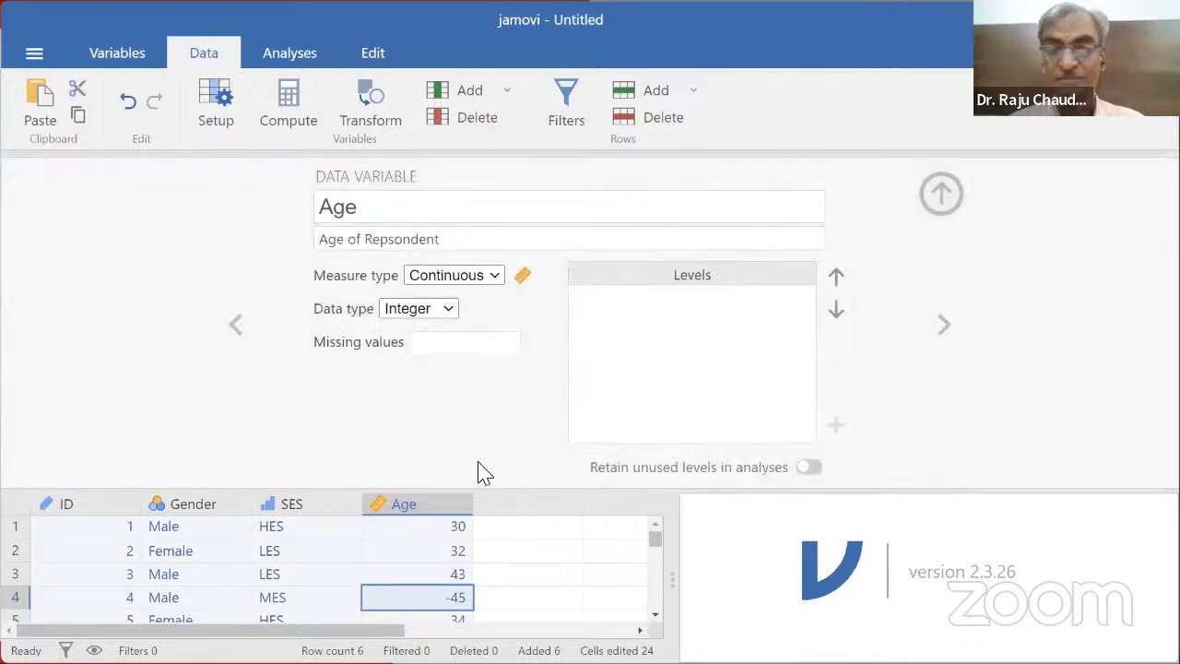
# Step: Add a missing-value rule to the Age variable for values < 0 and close the variable settings
pyautogui.click(431, 347)
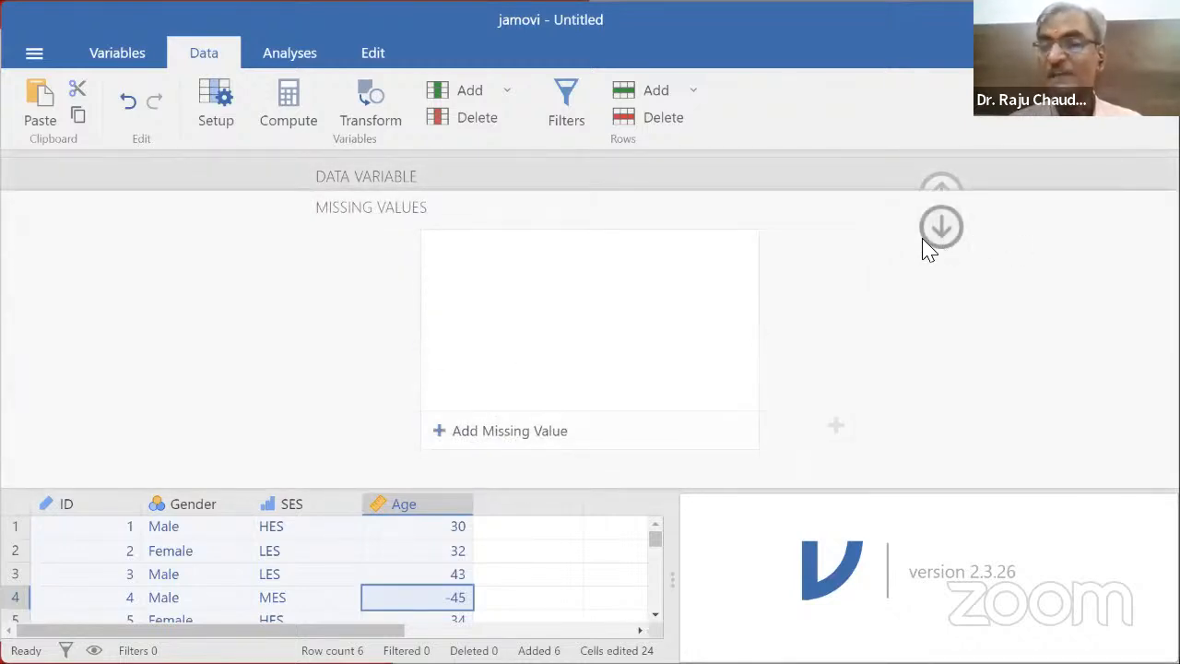
pyautogui.click(471, 440)
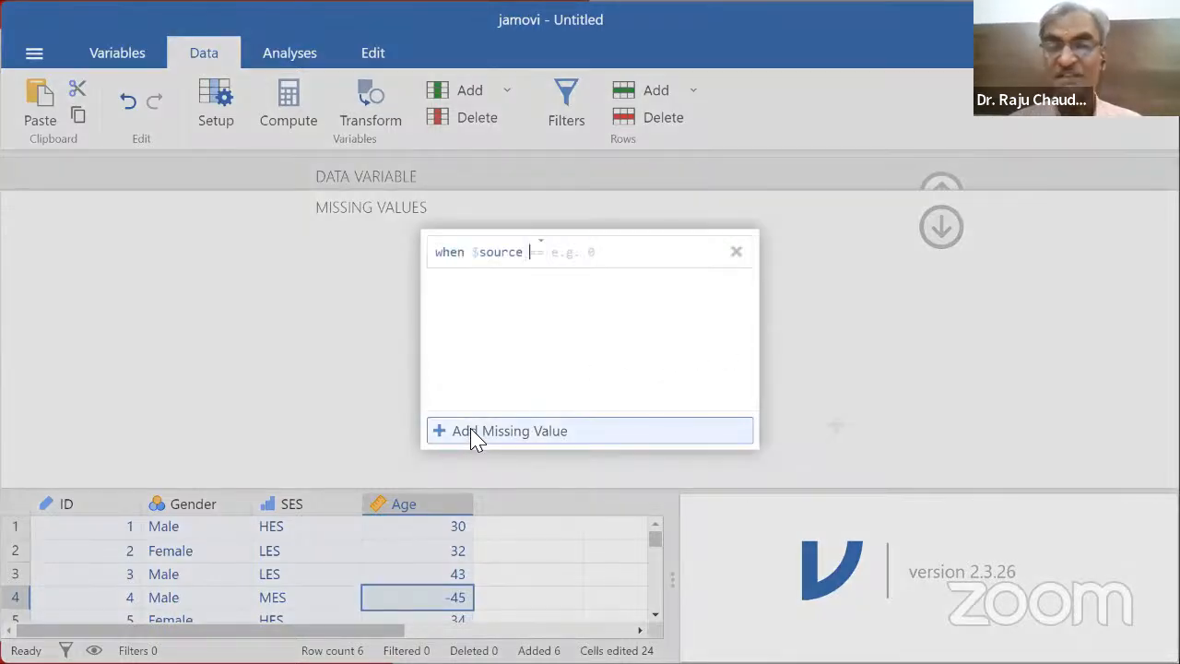
pyautogui.click(547, 249)
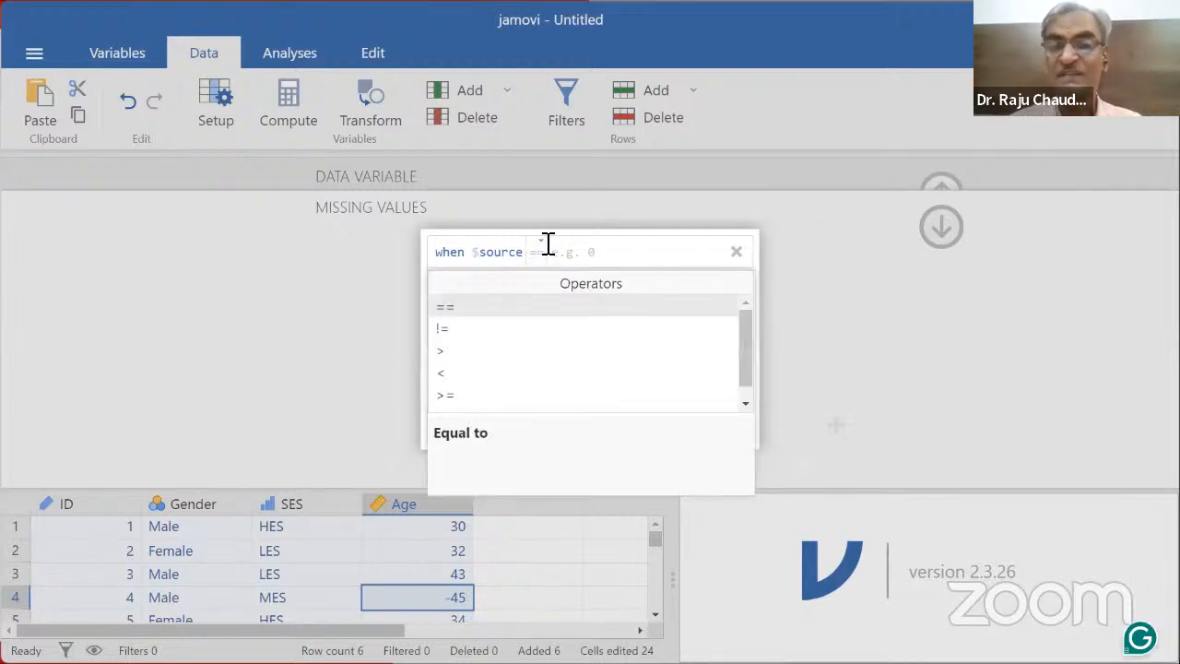
pyautogui.click(461, 378)
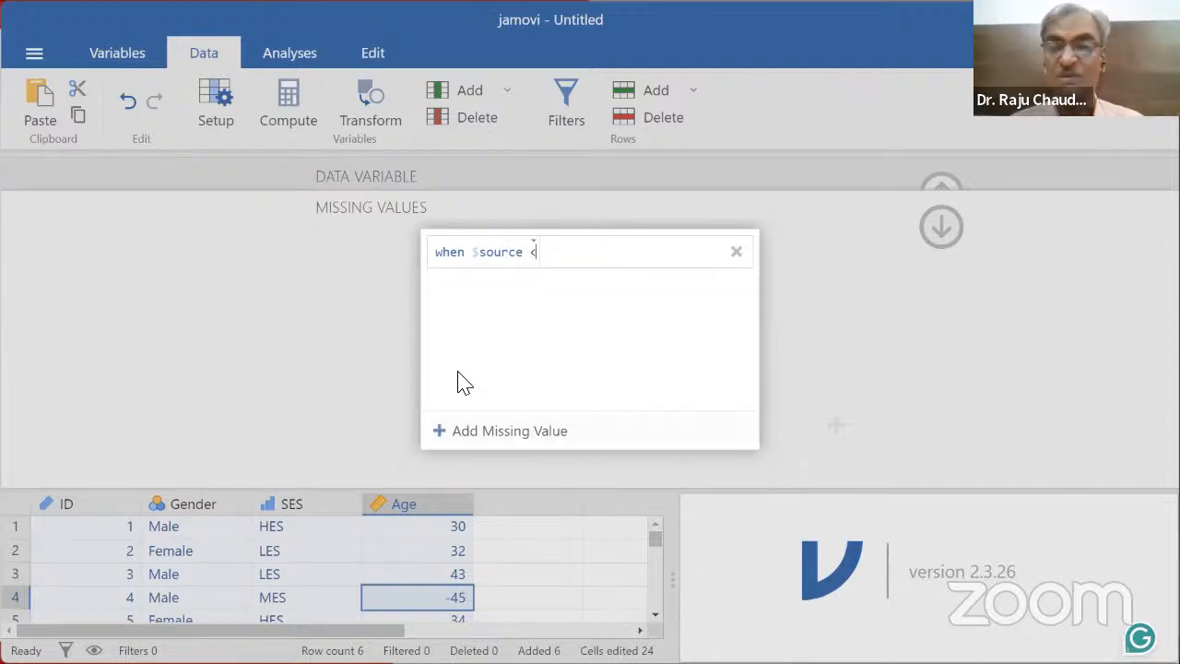
pyautogui.click(595, 252)
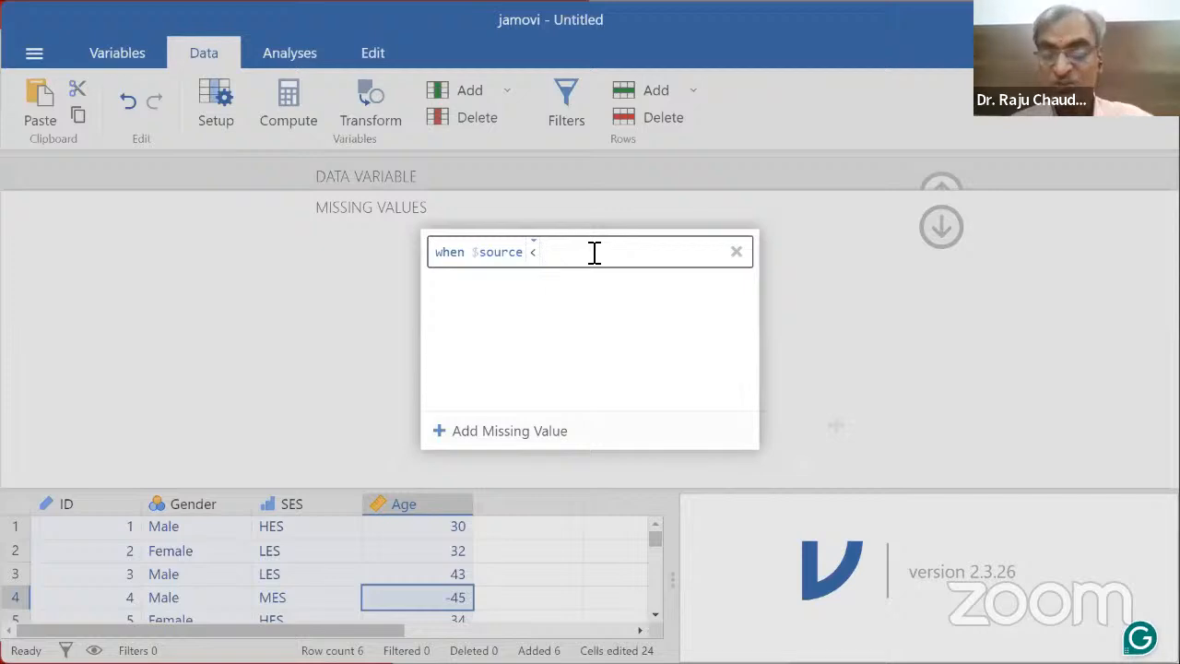
pyautogui.write('0')
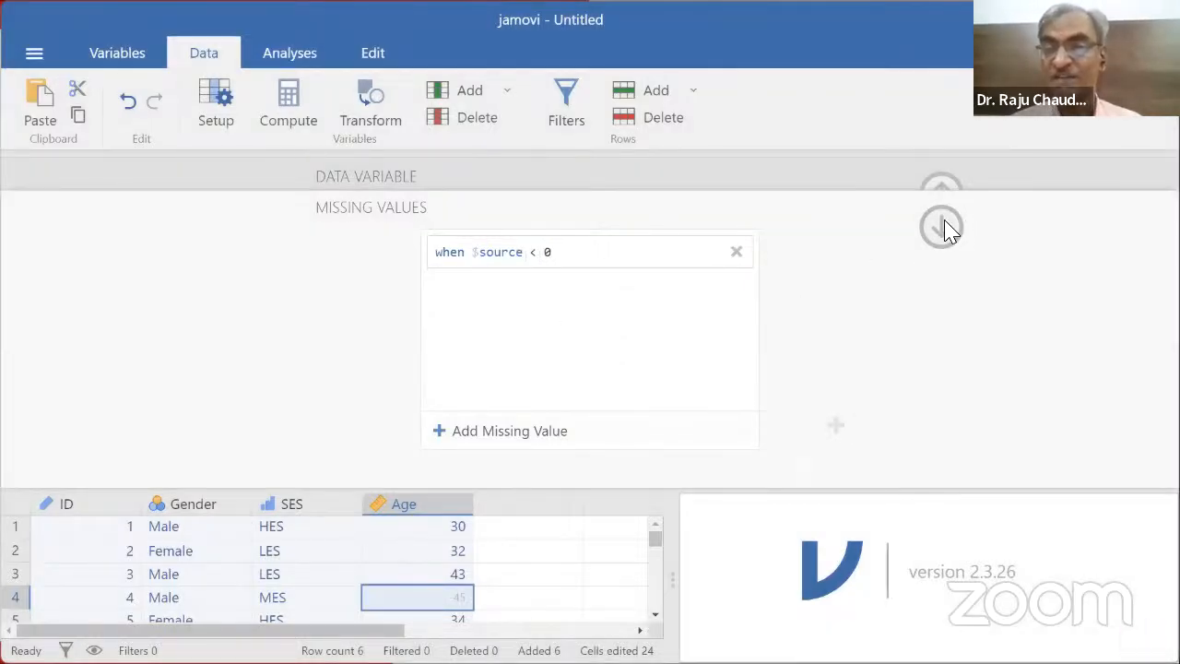
pyautogui.click(941, 228)
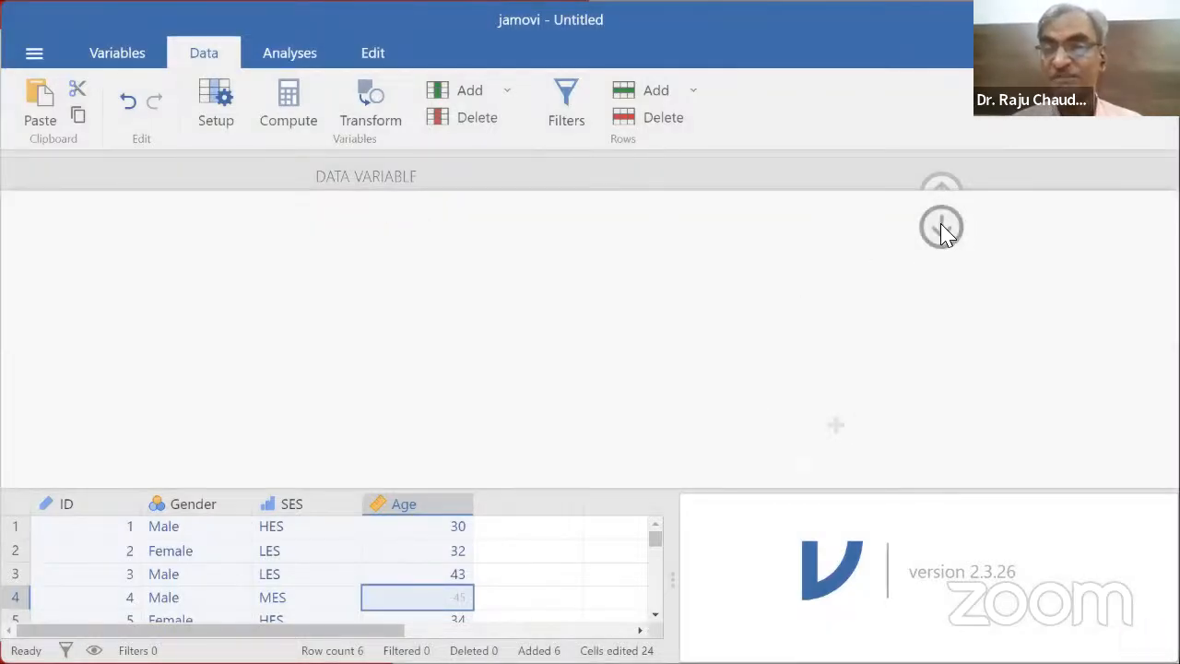
pyautogui.click(943, 194)
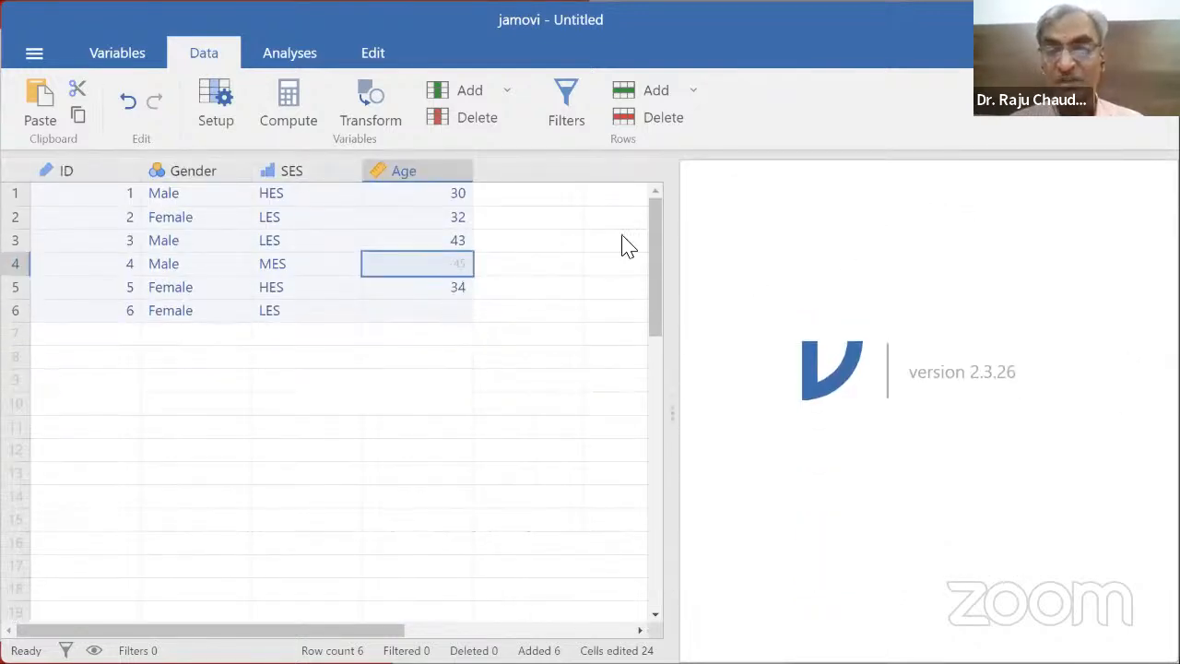
# Step: Set the interface zoom to 150% and close the settings
pyautogui.click(1158, 54)
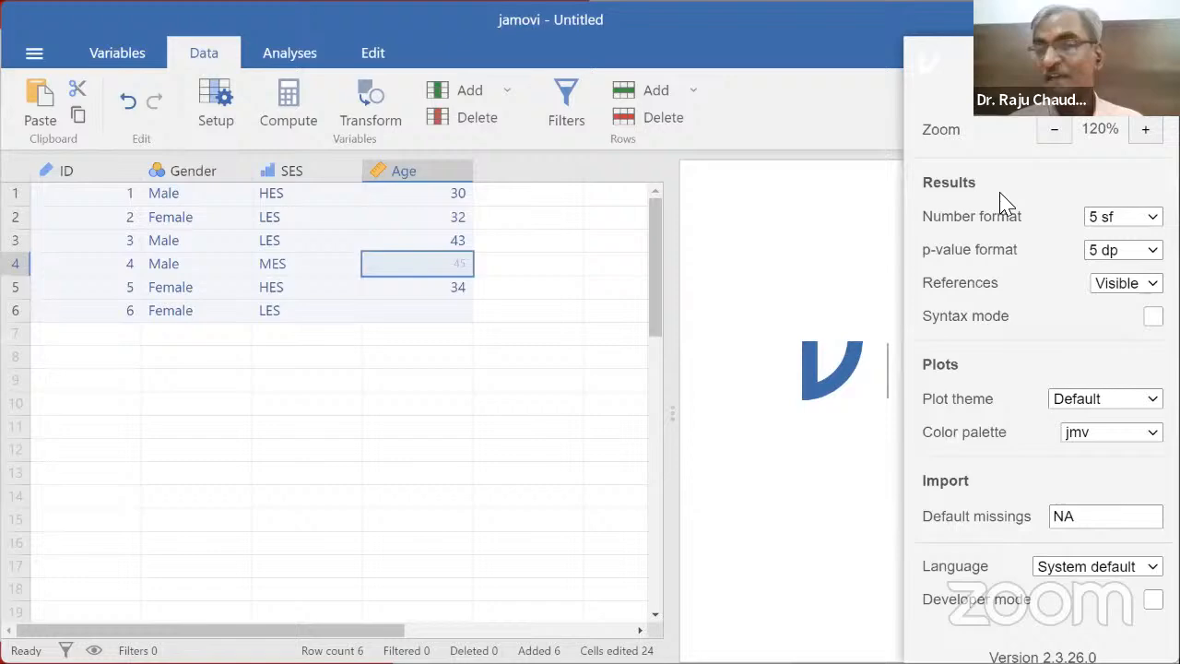
pyautogui.click(1146, 129)
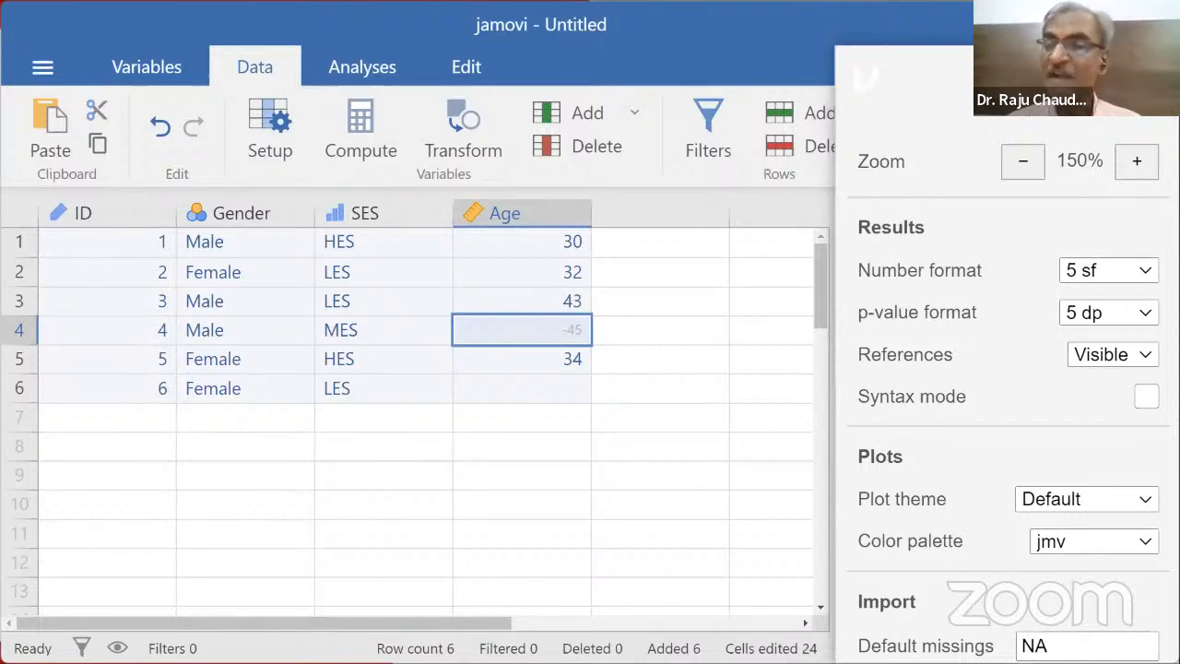
pyautogui.click(697, 321)
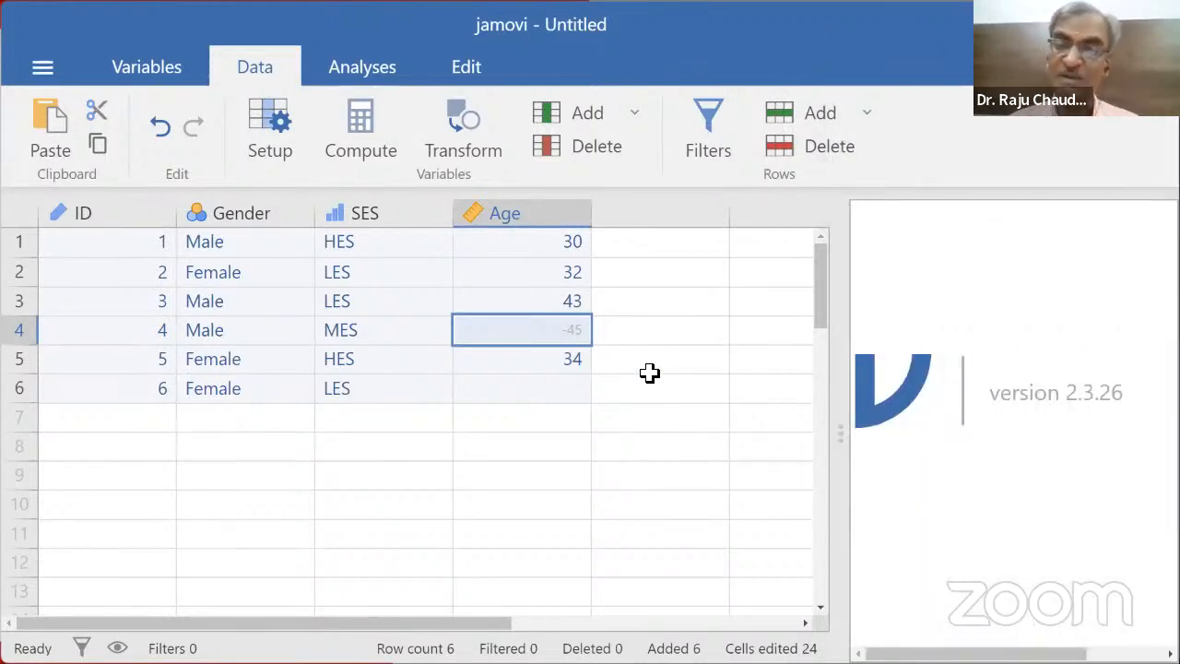
# Step: Switch to the presentation and go through the remaining missing-values slides up to the Analyses Tab slide about Exploration
pyautogui.hotkey('alt', 'Tab')
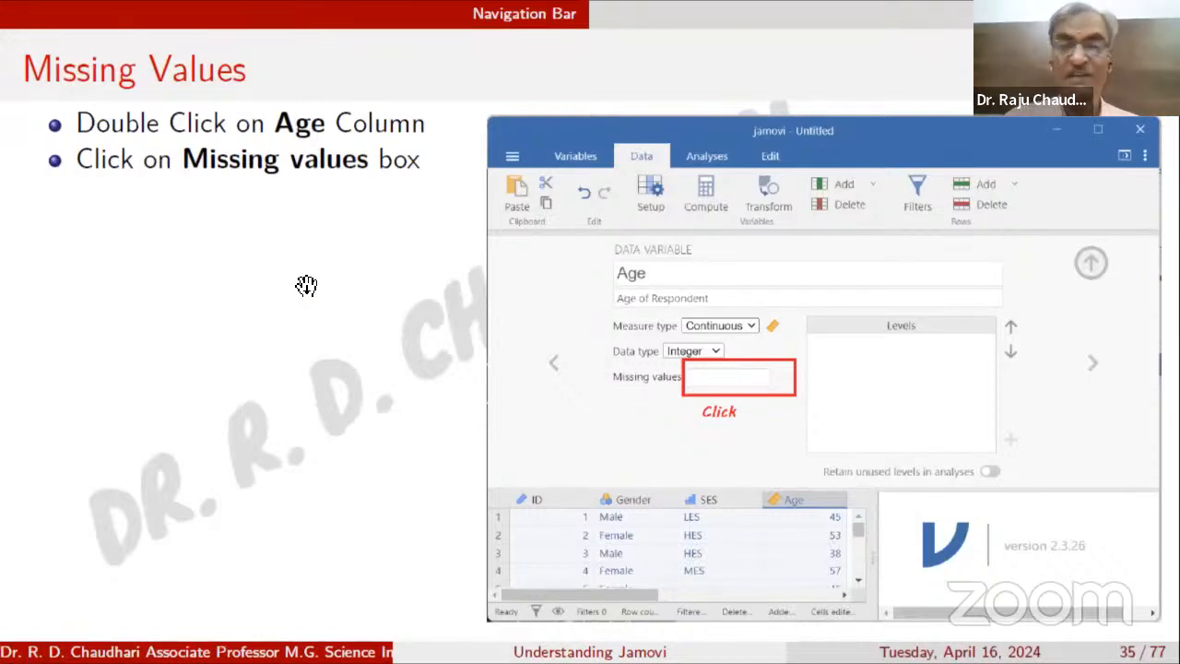
pyautogui.press('Right')
pyautogui.press('Right')
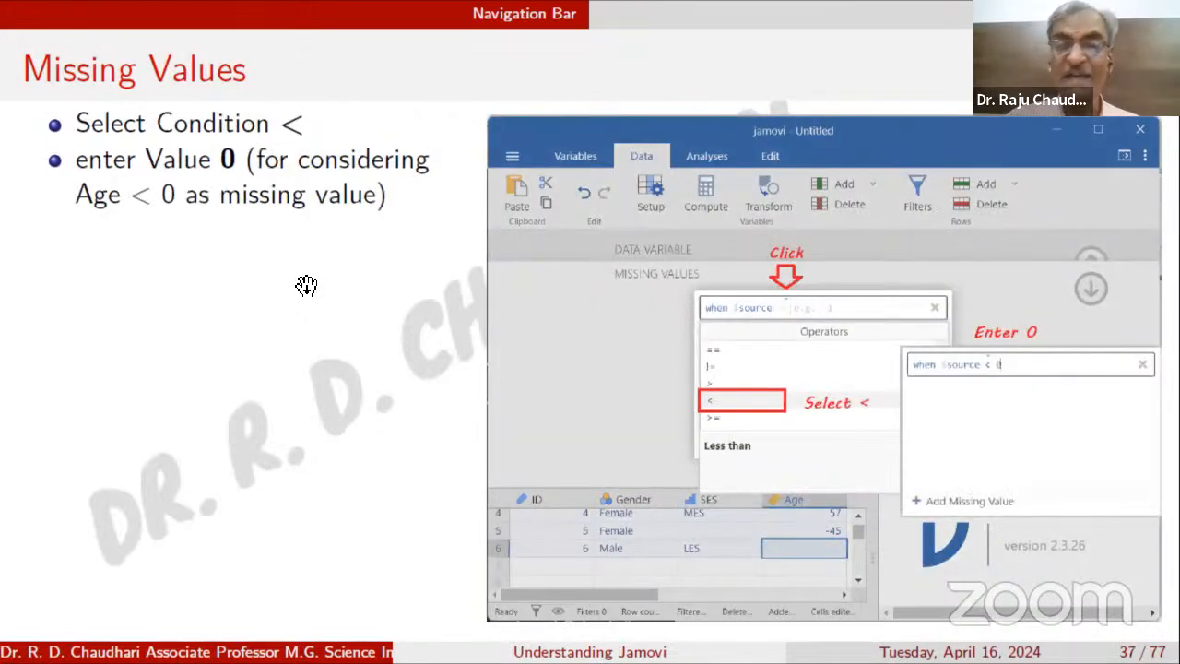
pyautogui.press('Right')
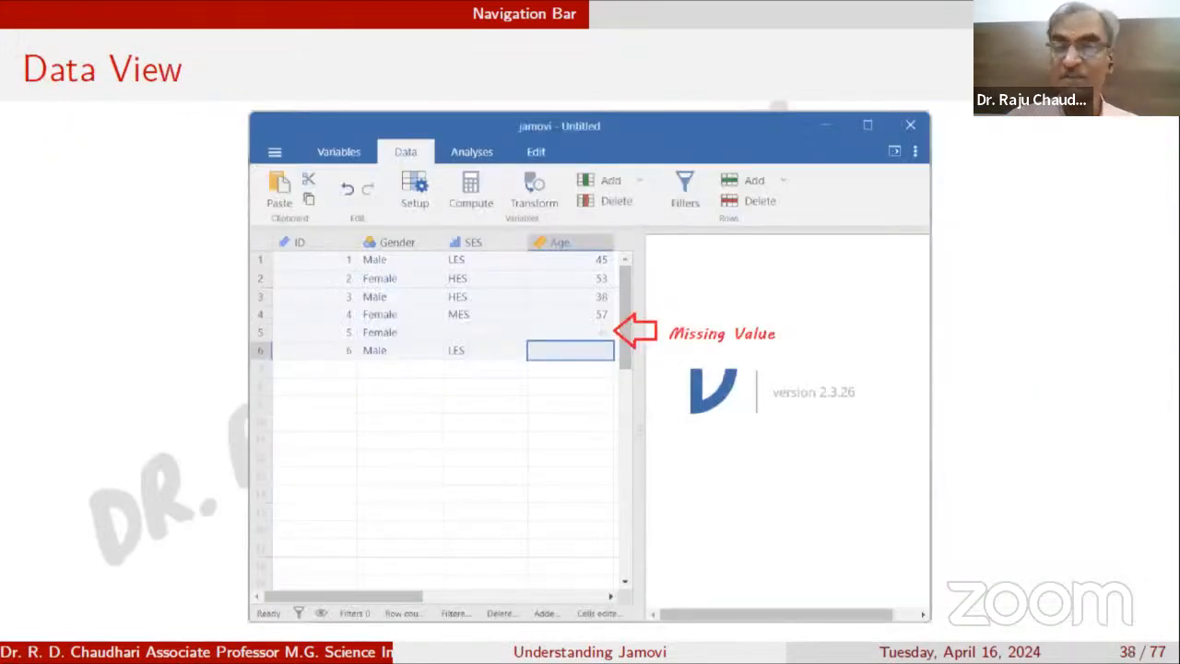
pyautogui.press('Right')
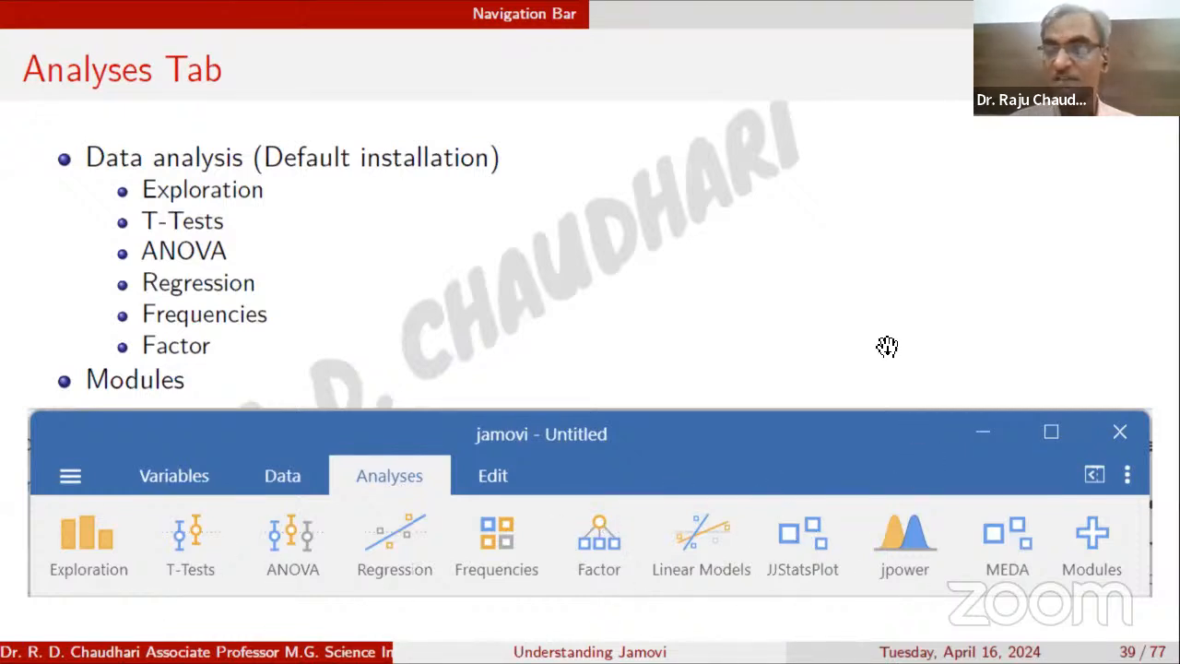
pyautogui.press('Right')
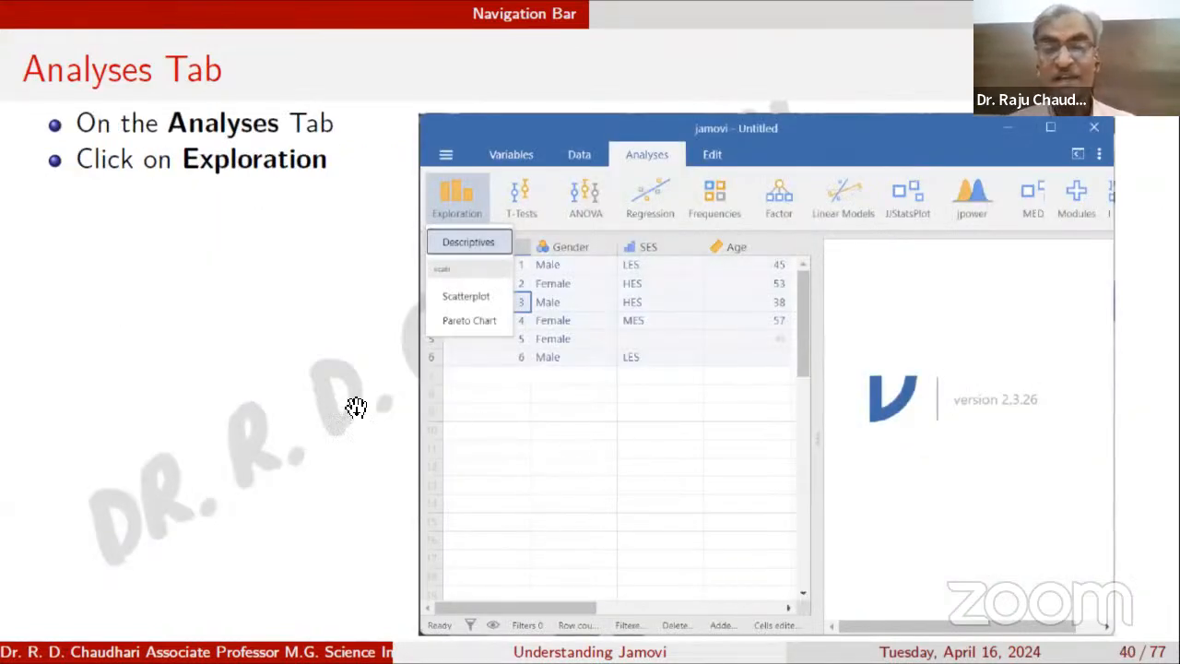
# Step: Switch to jamovi and examine which analyses are offered under Exploration
pyautogui.hotkey('alt', 'Tab')
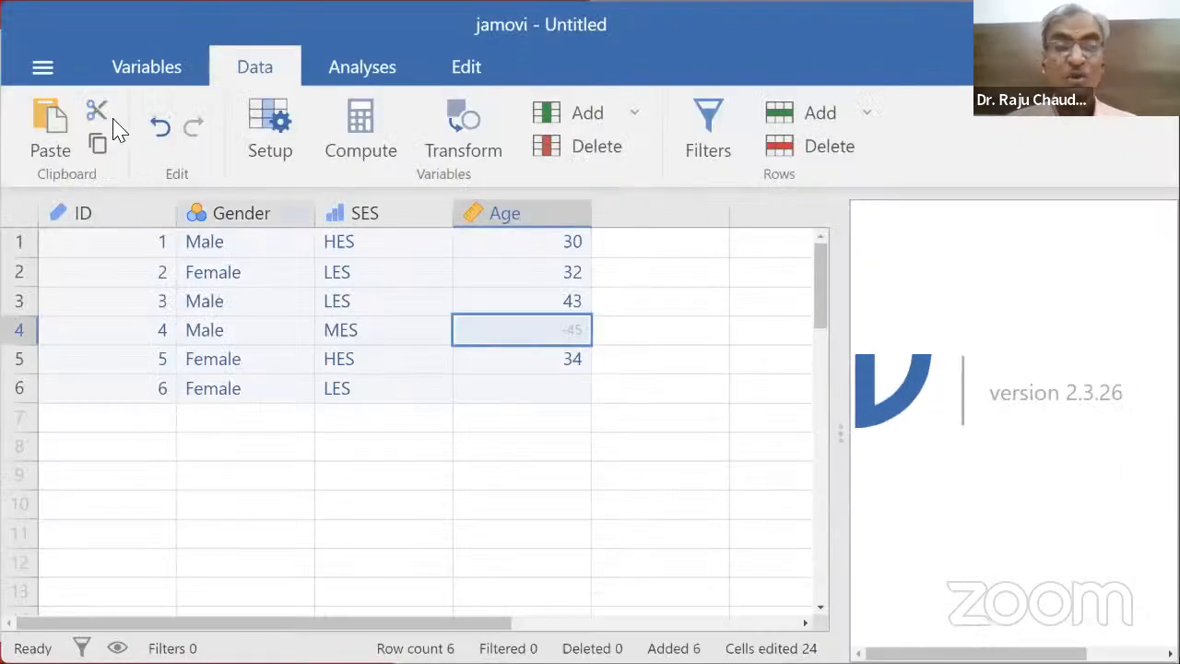
pyautogui.click(367, 79)
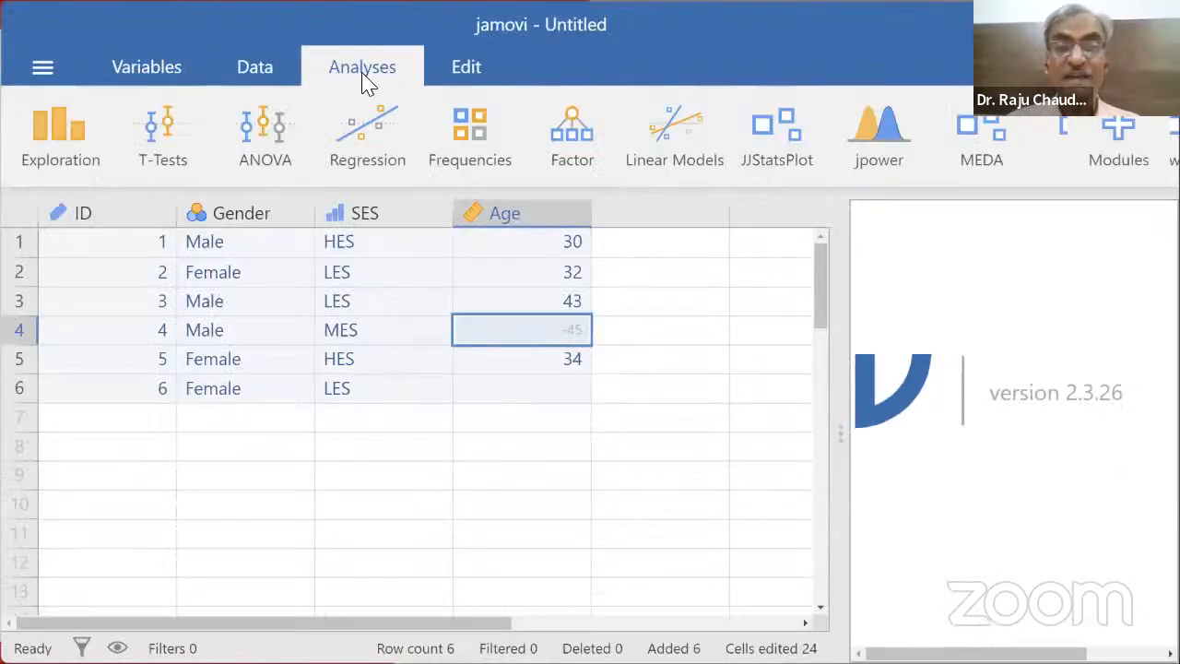
pyautogui.click(57, 164)
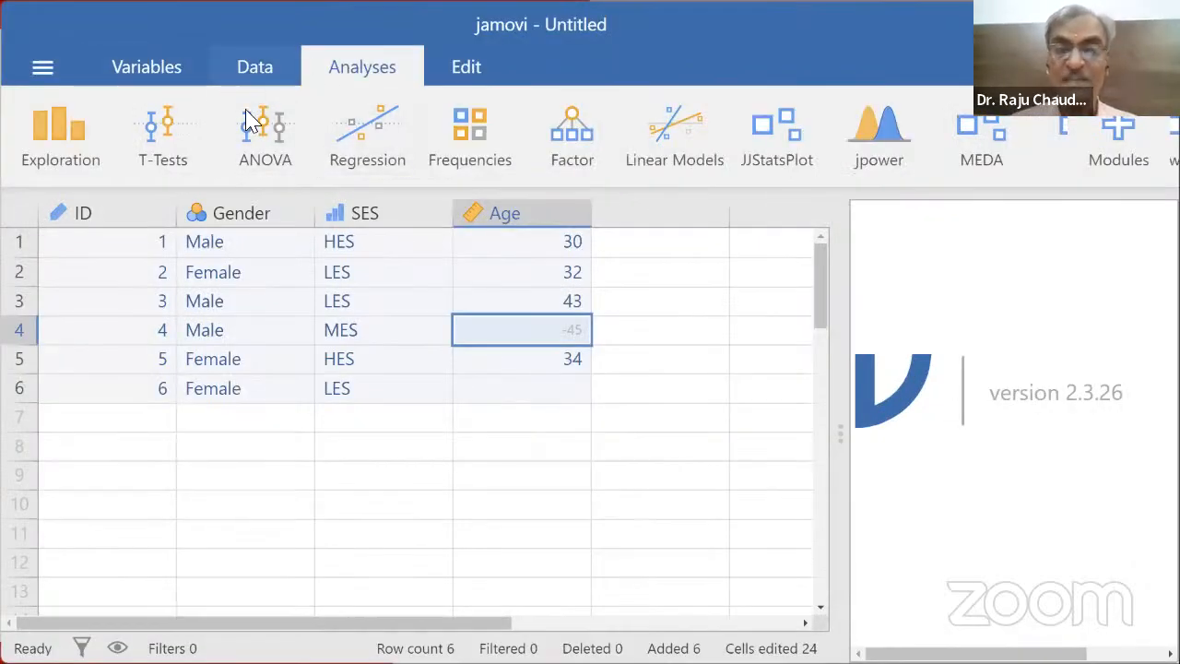
pyautogui.click(80, 150)
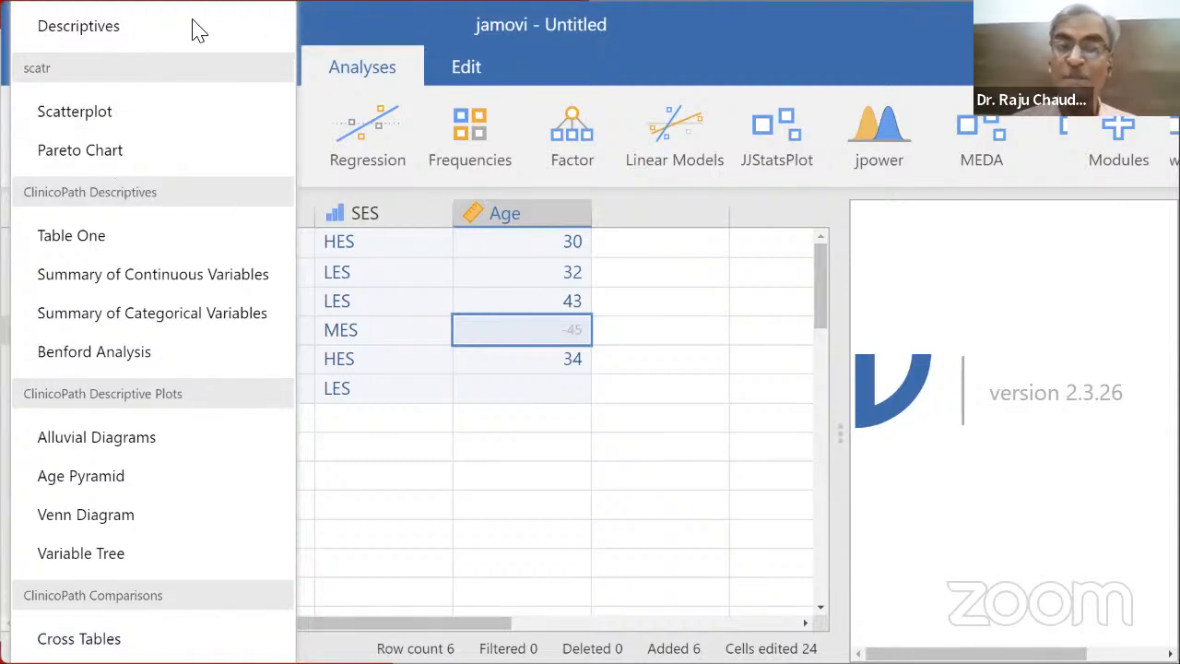
pyautogui.click(450, 362)
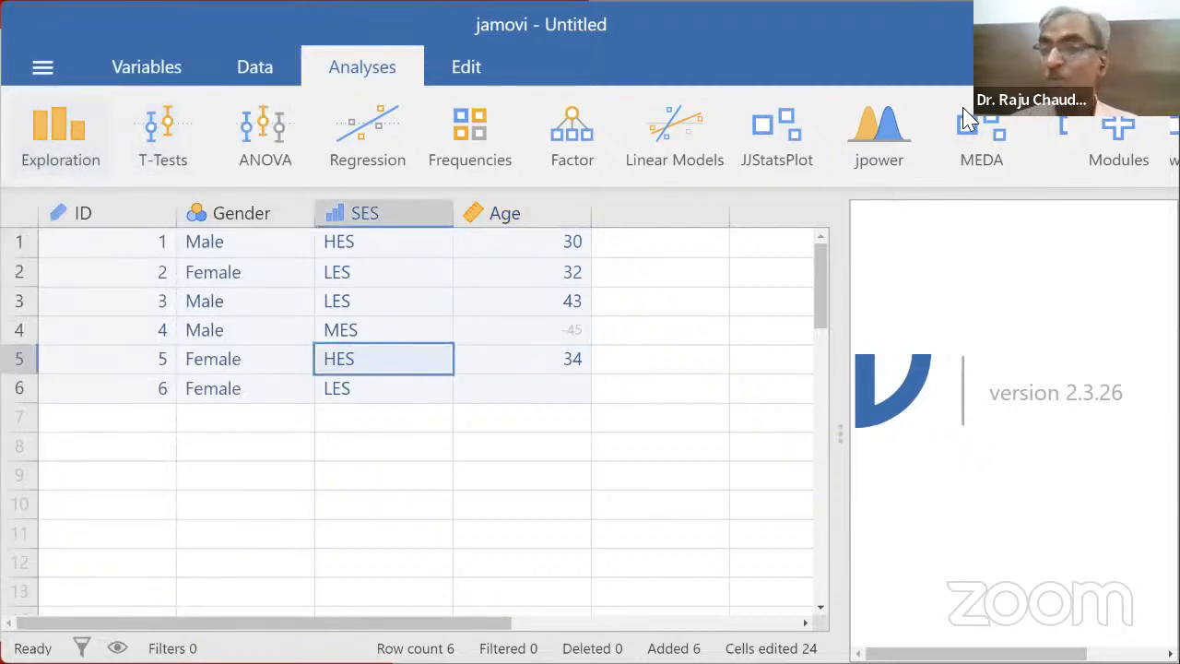
pyautogui.click(66, 140)
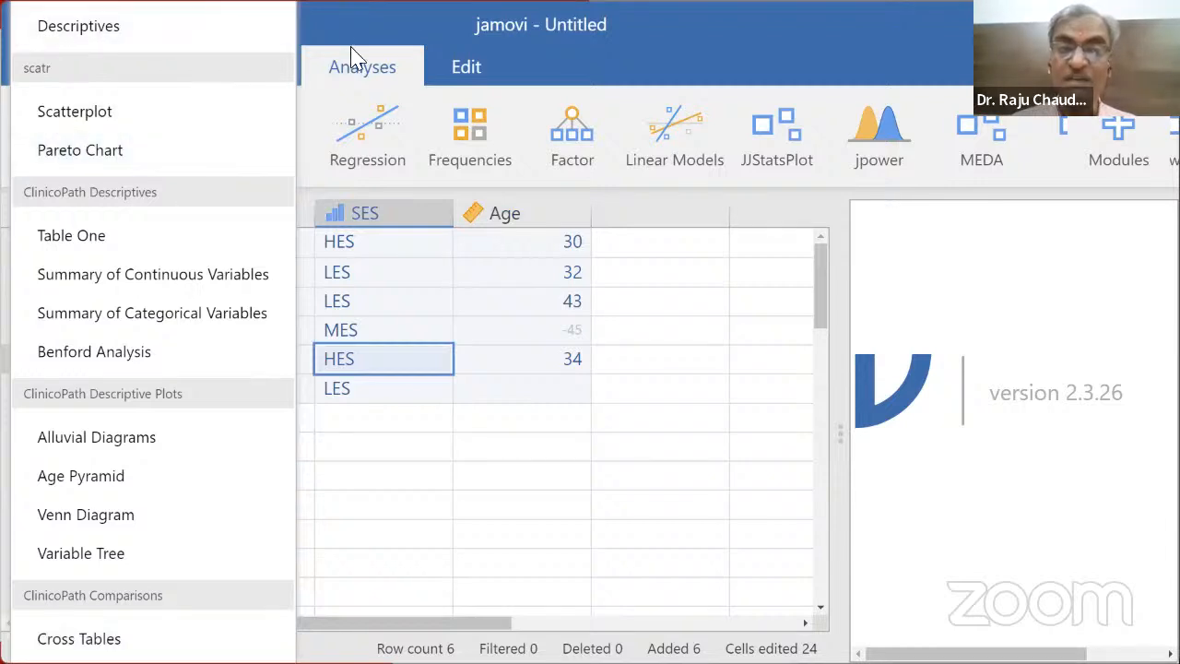
pyautogui.click(375, 498)
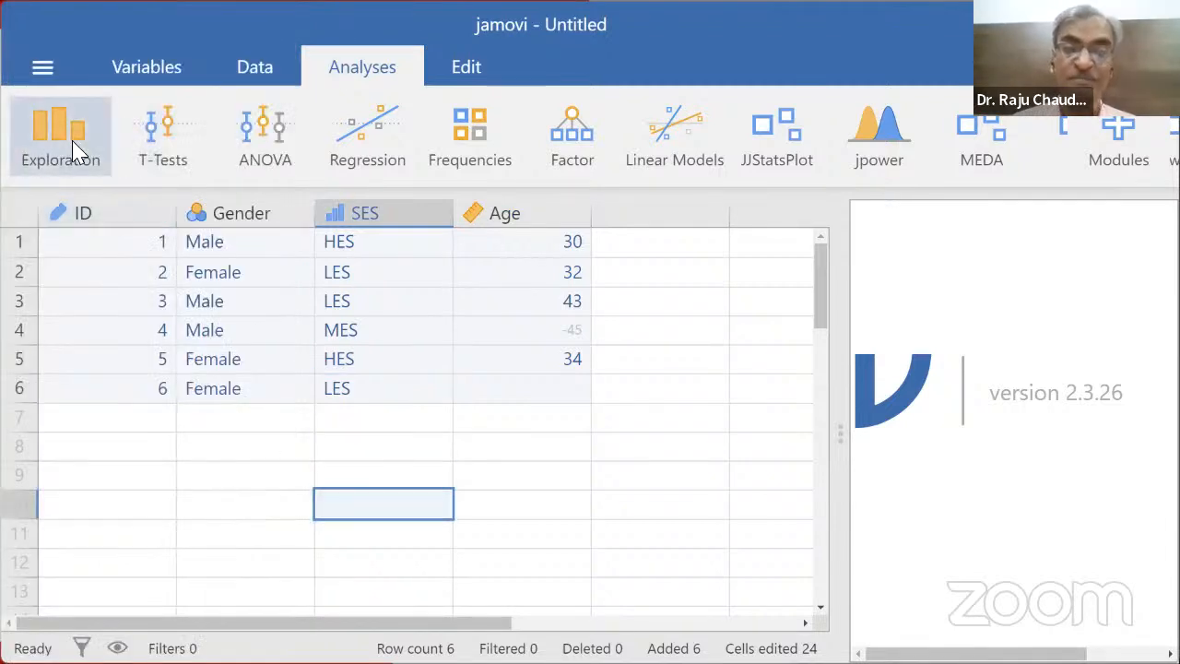
# Step: Look through the analyses offered under ANOVA, Regression and Frequencies
pyautogui.click(283, 147)
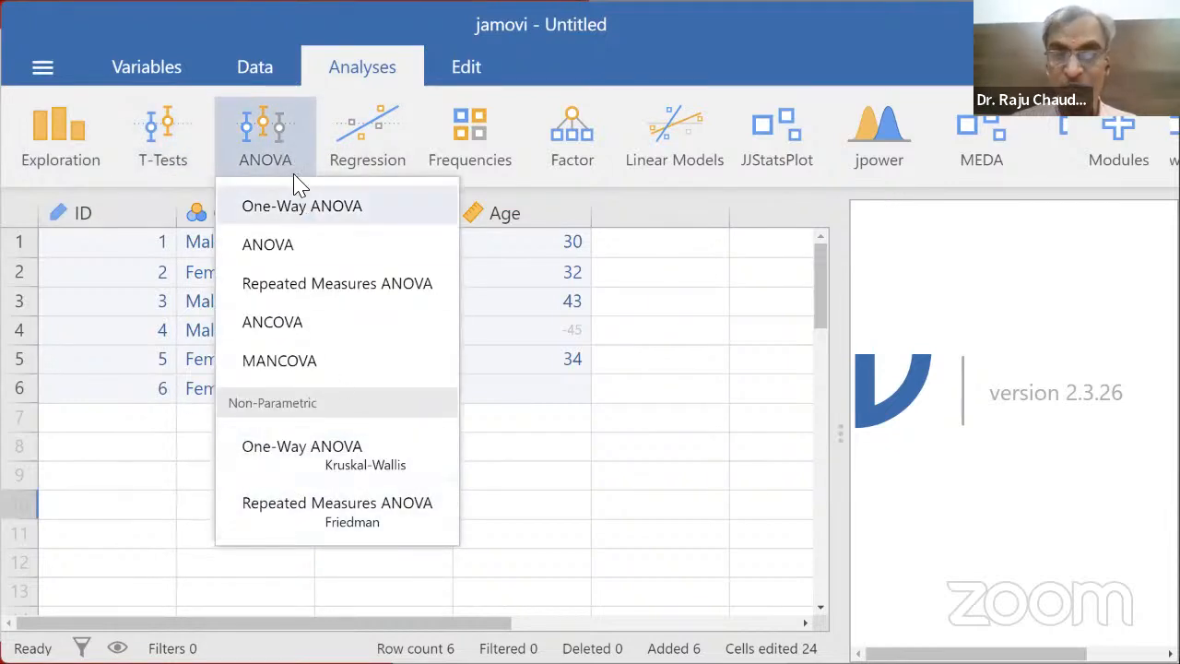
pyautogui.click(365, 163)
pyautogui.click(495, 138)
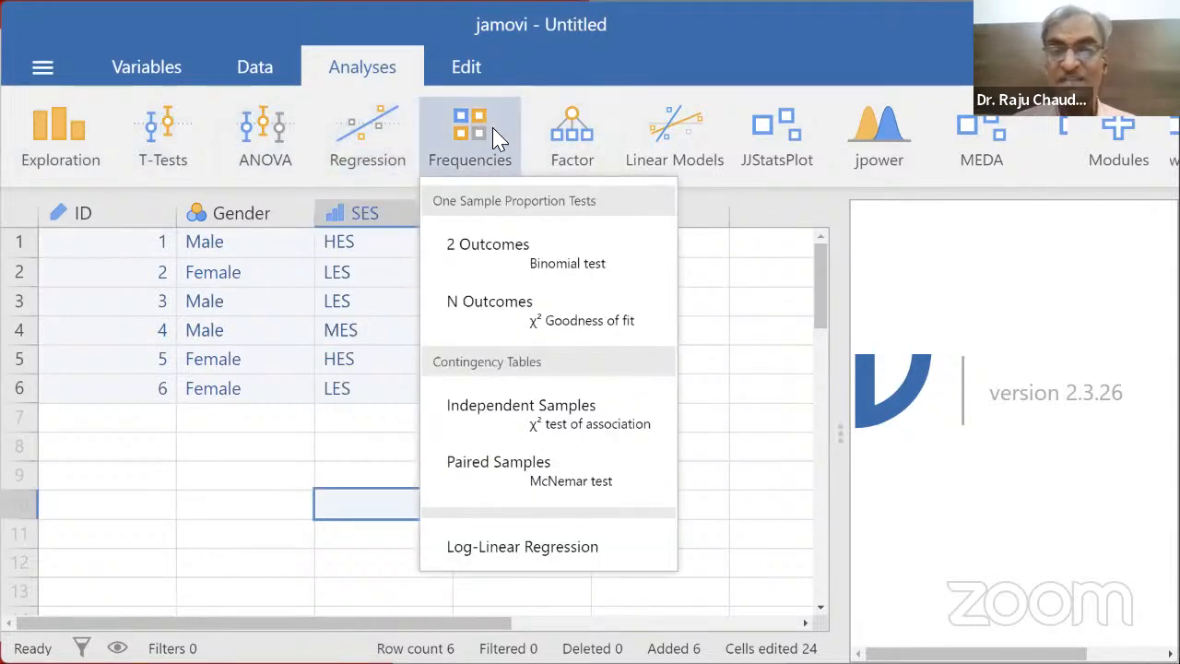
# Step: Look through the analyses offered under Factor and Linear Models, and close the list
pyautogui.click(581, 151)
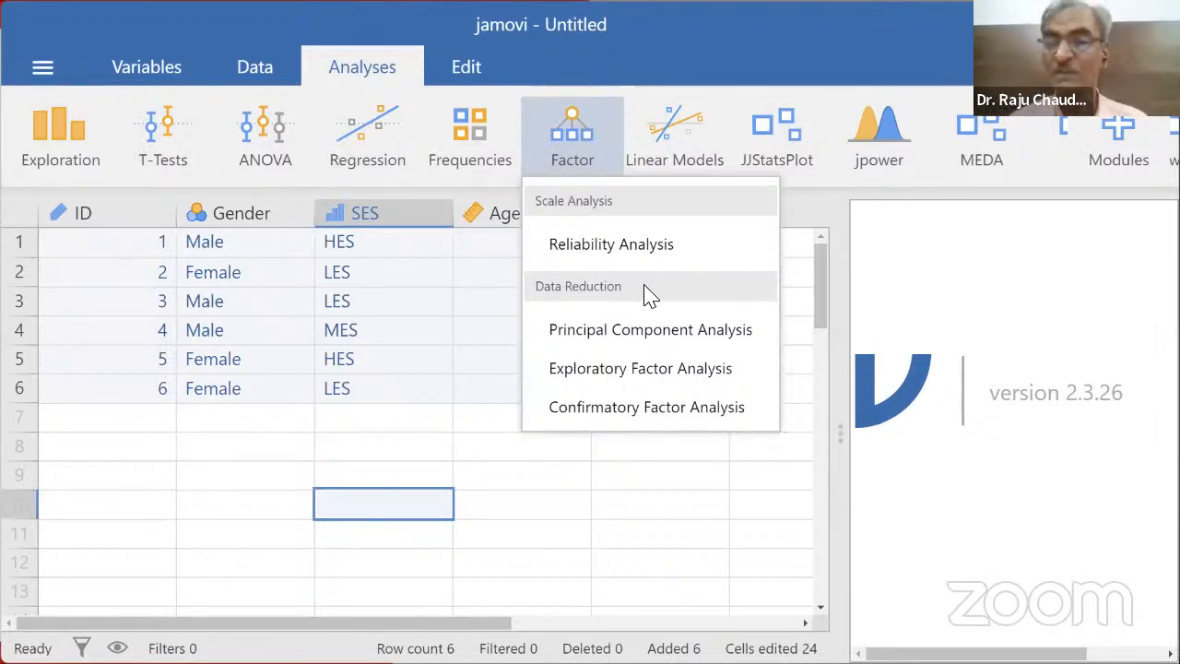
pyautogui.click(665, 155)
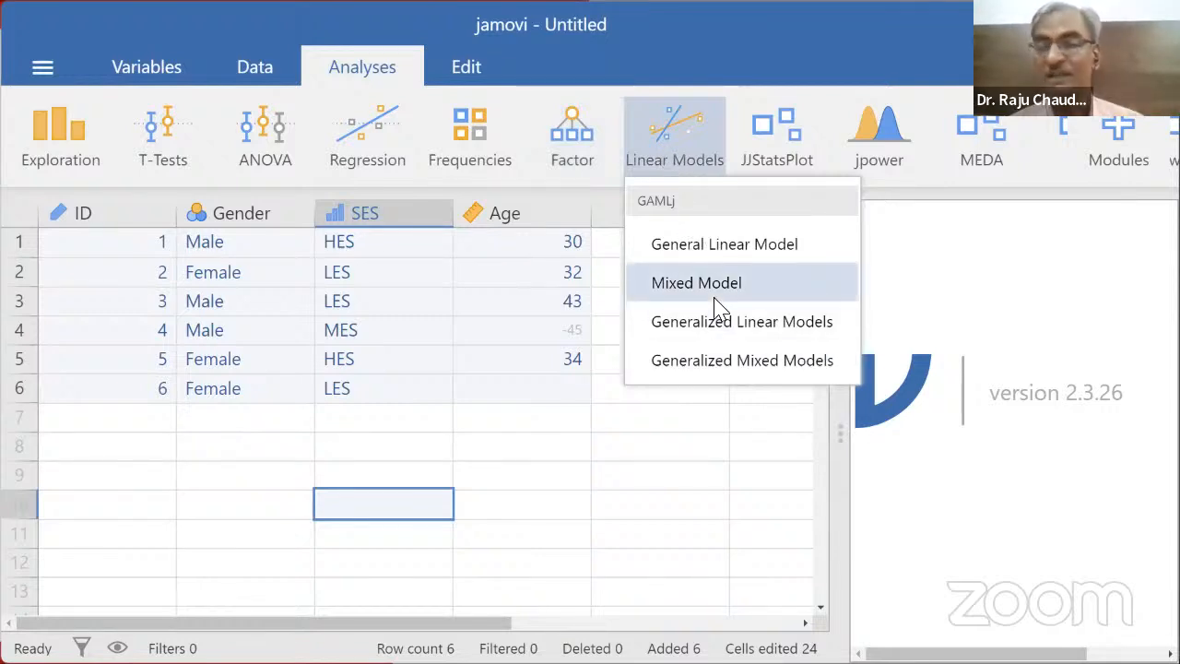
pyautogui.click(378, 424)
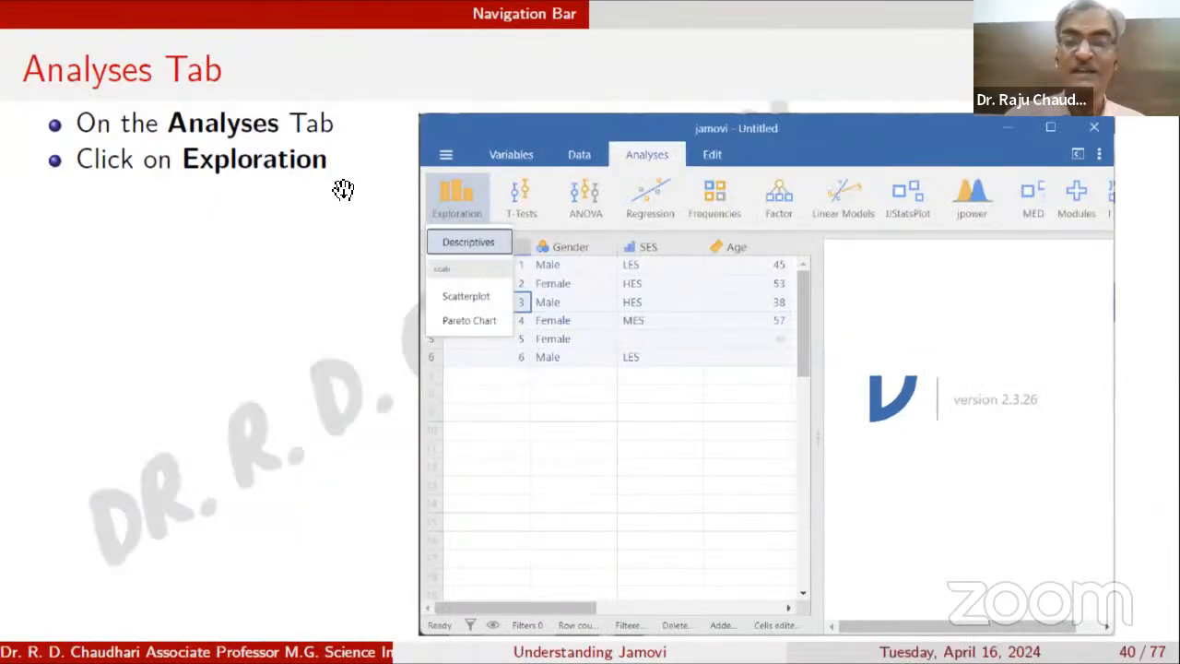
# Step: Switch to the presentation and advance to the Section 3 slide on Installation of Add-on Modules
pyautogui.press('Right')
pyautogui.press('Right')
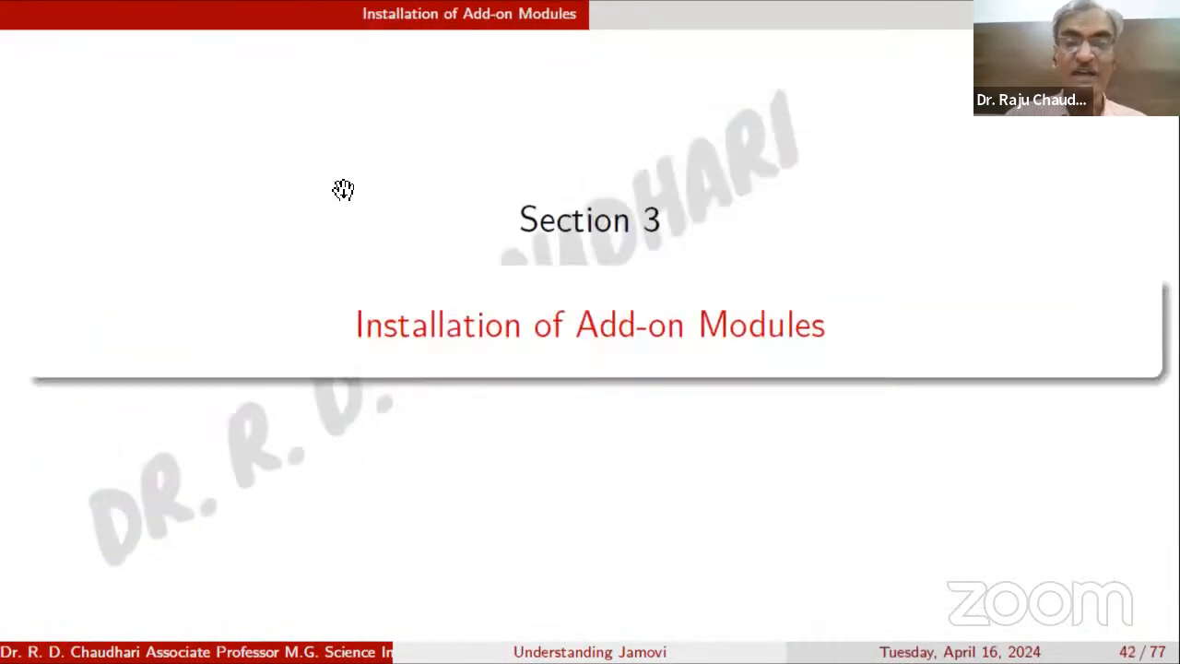
pyautogui.press('Left')
pyautogui.press('Right')
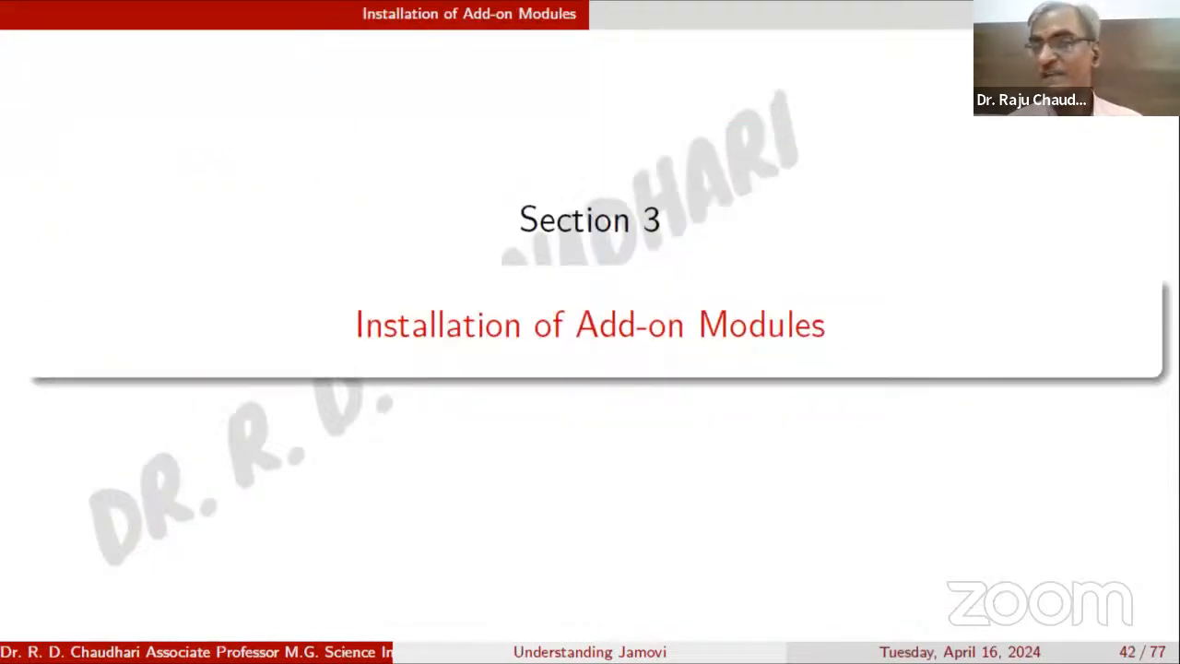
# Step: Switch to jamovi, set the interface zoom to 120% and close the settings
pyautogui.hotkey('alt', 'Tab')
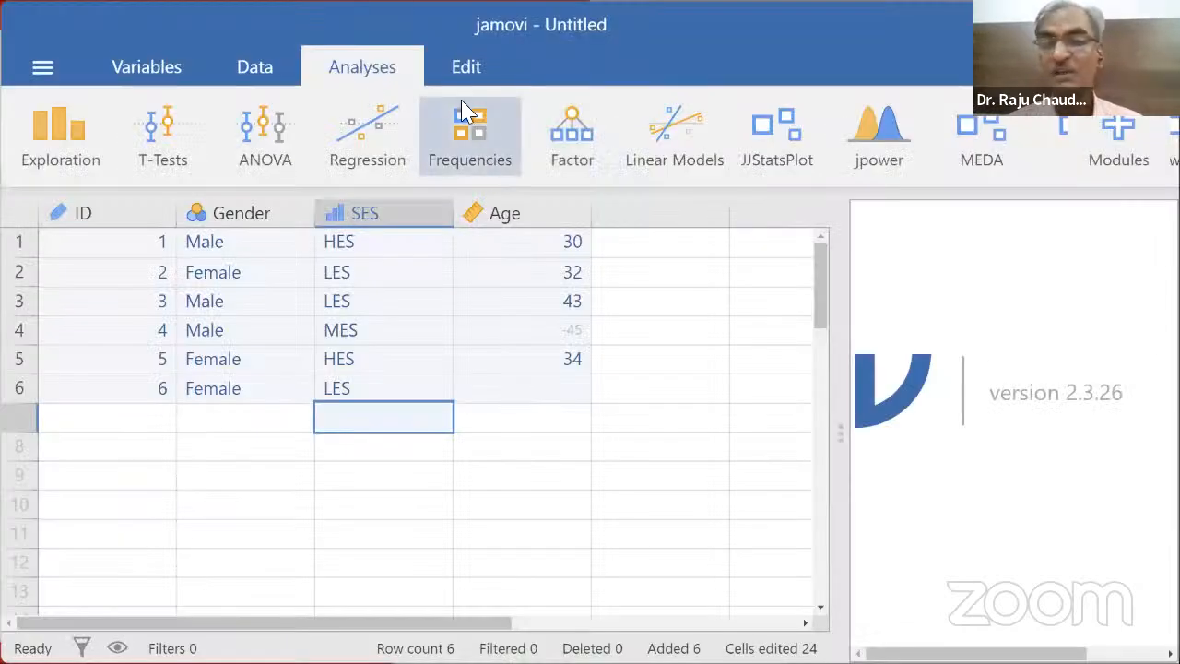
pyautogui.click(1166, 66)
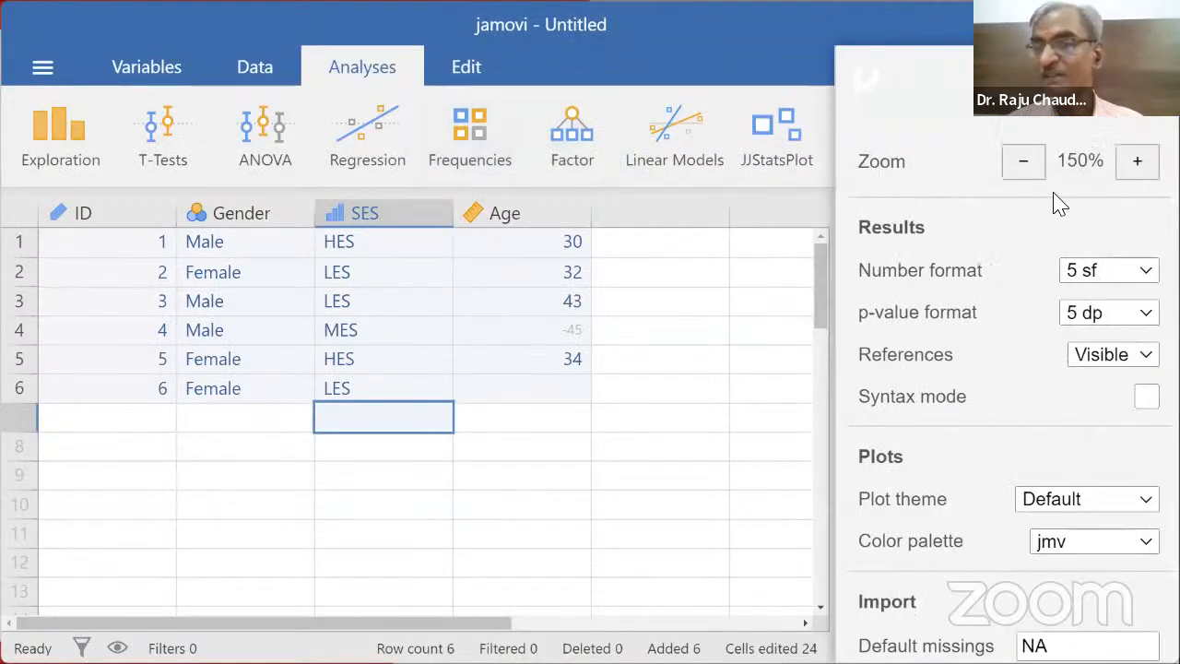
pyautogui.click(1018, 157)
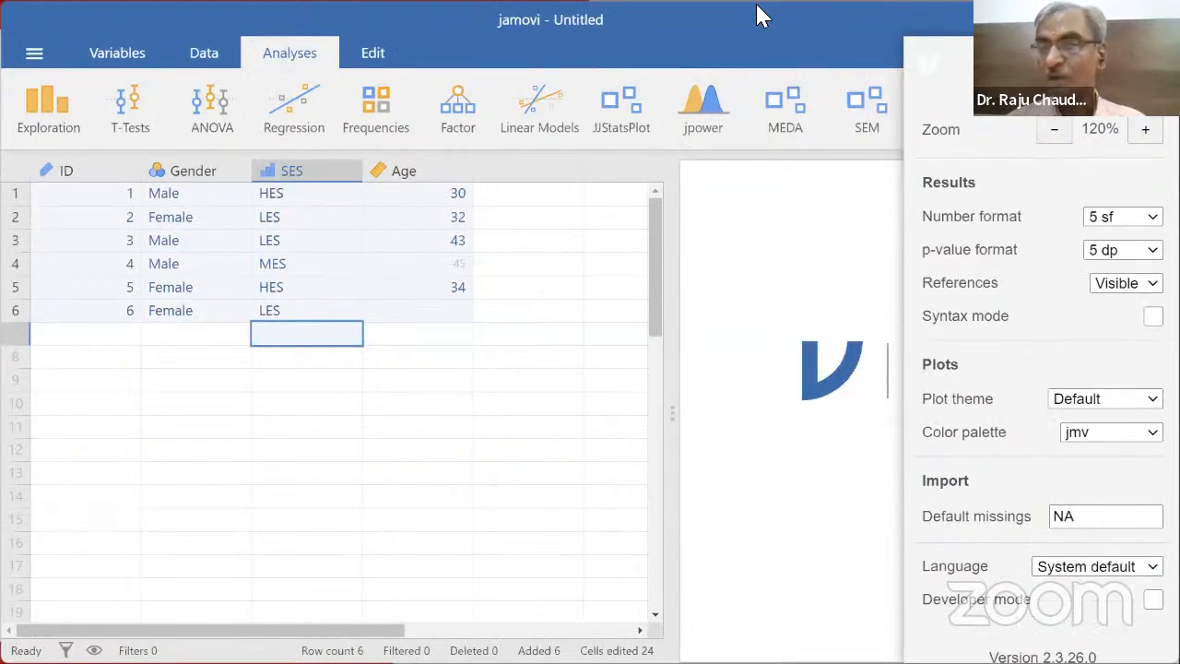
pyautogui.click(1160, 52)
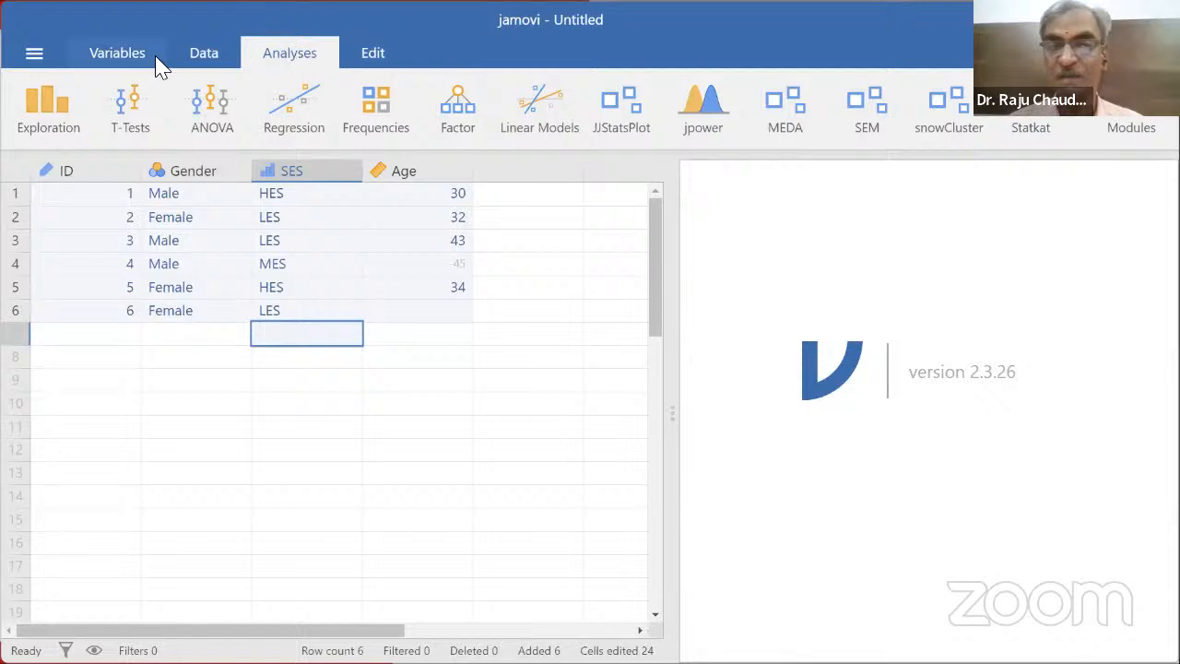
# Step: Open the module manager from the analyses and examine the installed modules and their descriptions
pyautogui.click(205, 55)
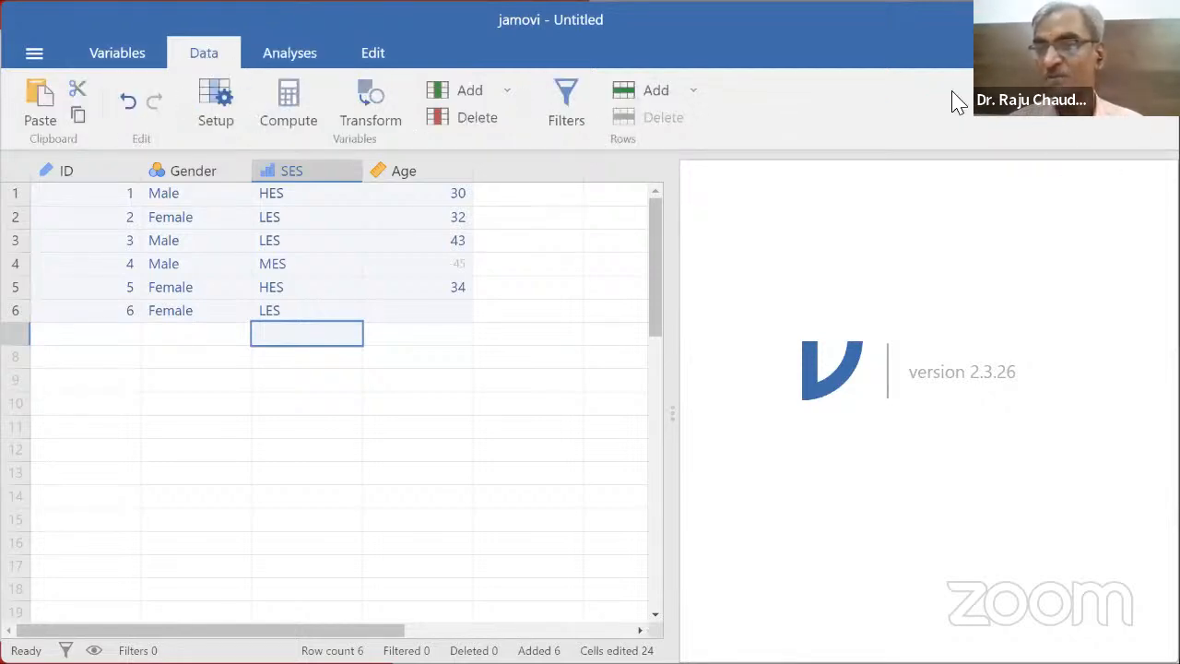
pyautogui.click(281, 54)
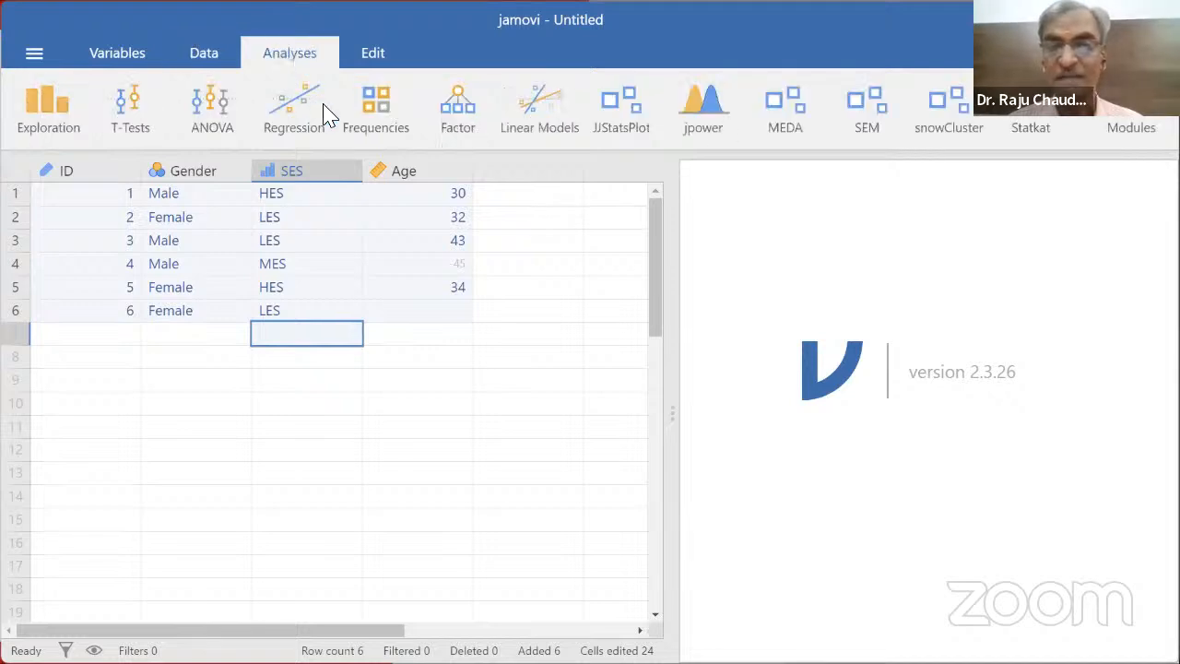
pyautogui.click(1132, 124)
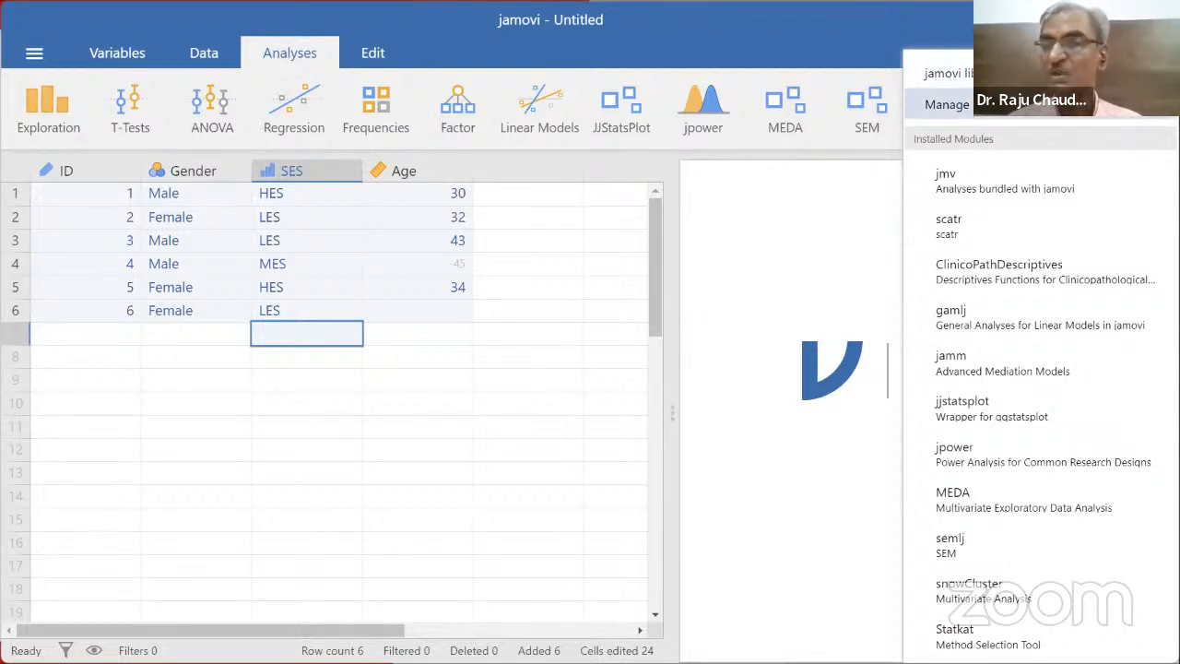
pyautogui.click(923, 105)
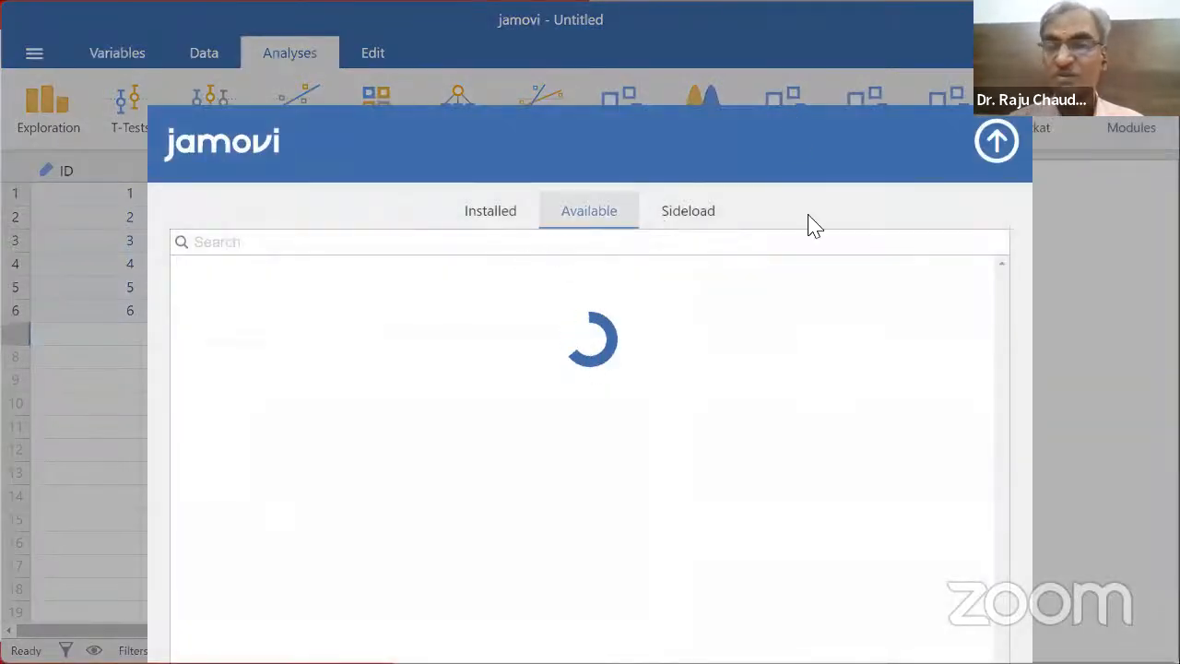
pyautogui.click(513, 216)
pyautogui.scroll(-7, 419, 343)
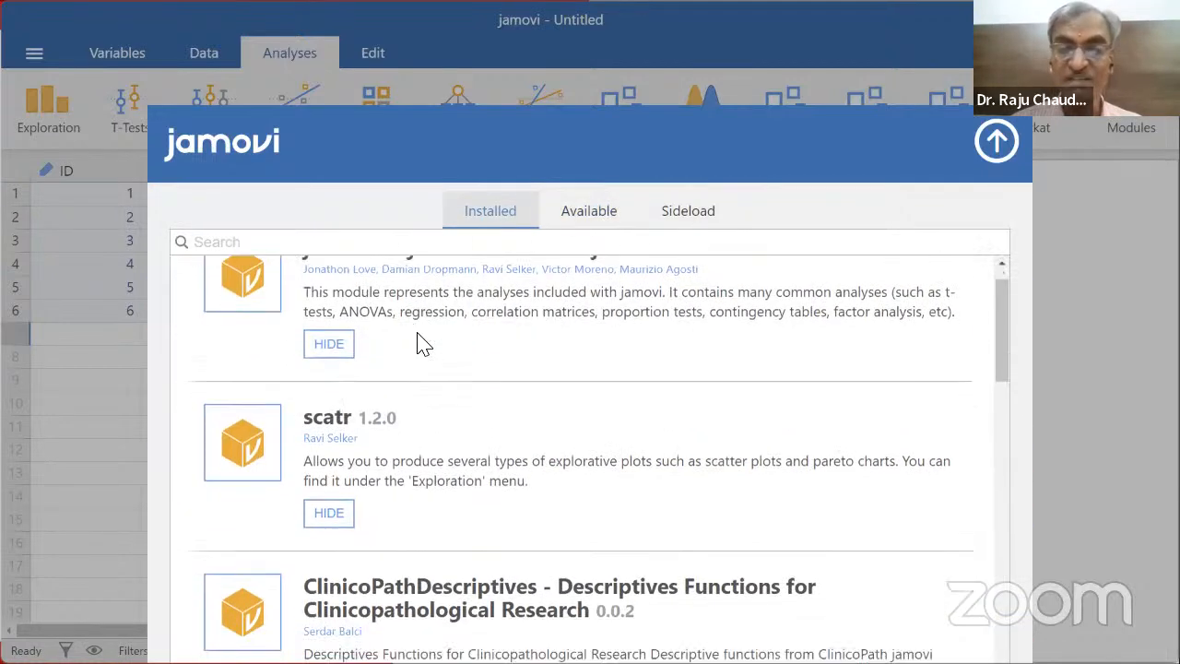
pyautogui.scroll(3, 419, 343)
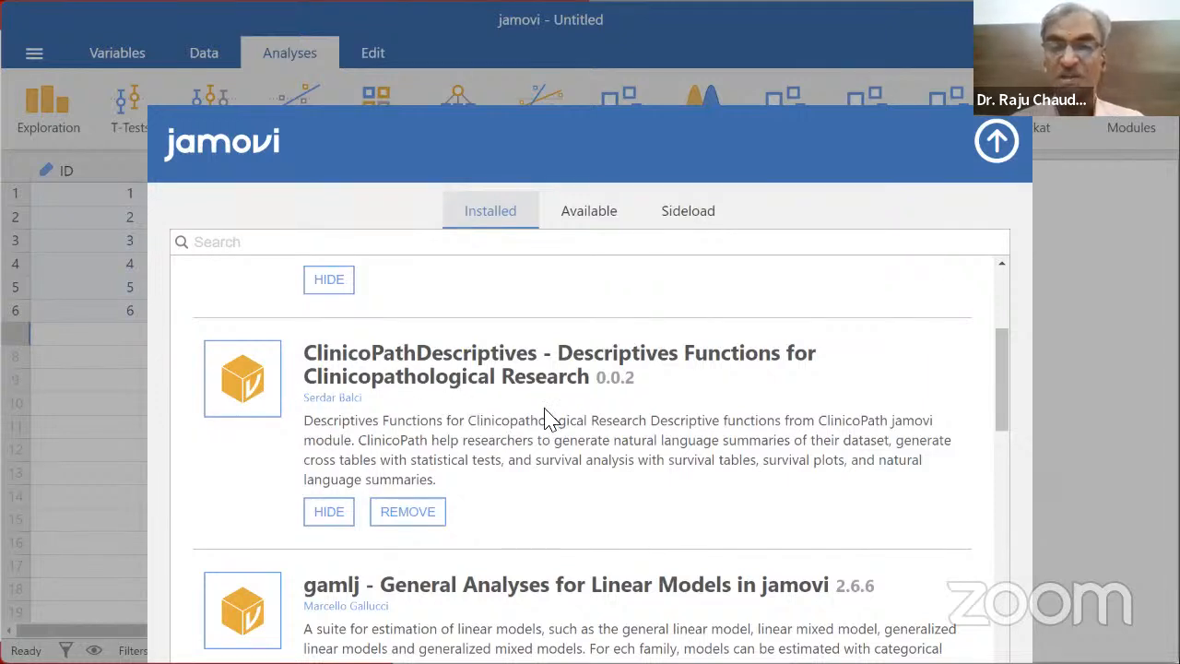
pyautogui.scroll(1, 545, 416)
pyautogui.scroll(-3, 548, 416)
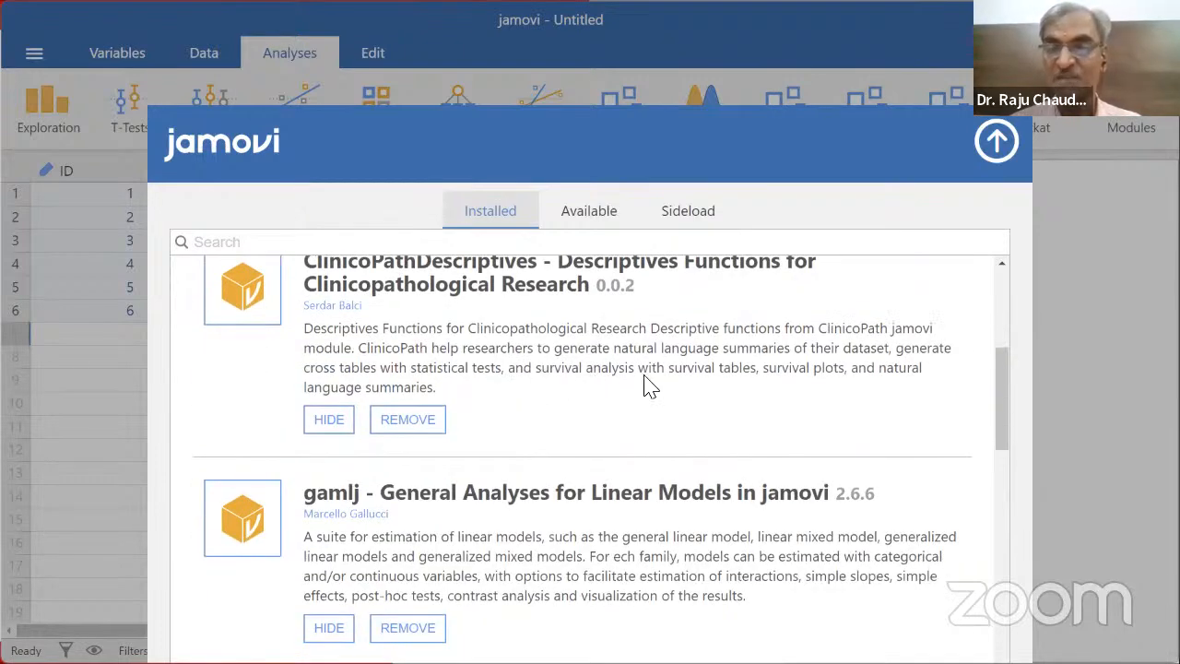
pyautogui.scroll(5, 554, 369)
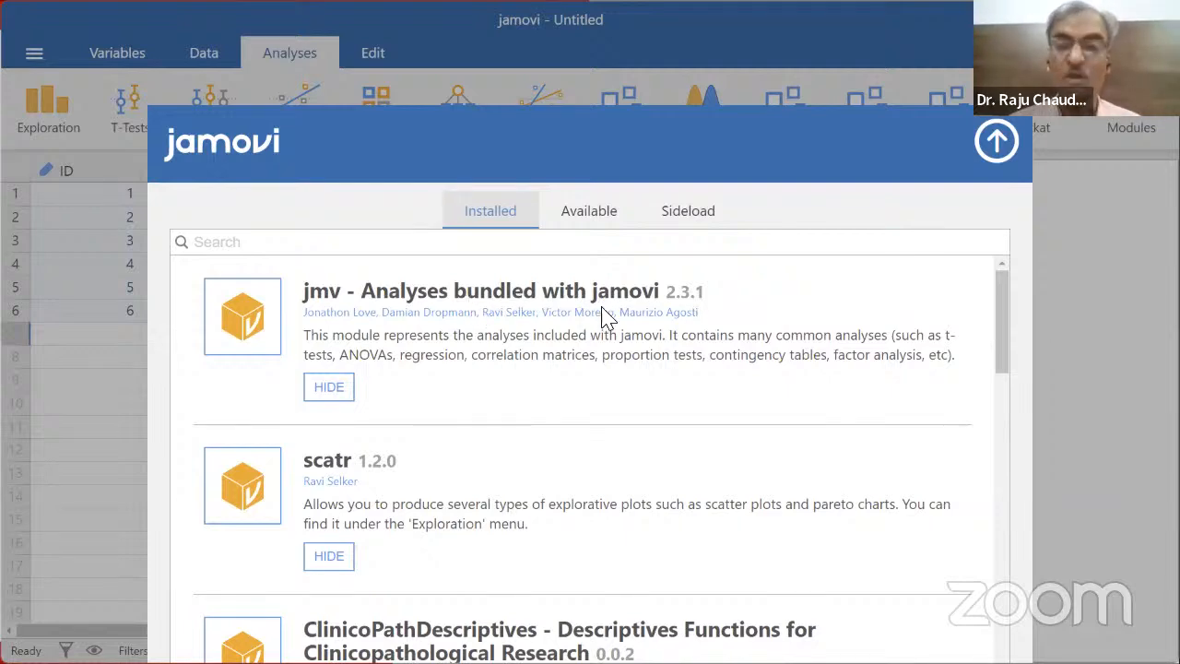
# Step: Browse the add-on modules available for installation in the jamovi library, from scatr to jmvarcade, and close the library
pyautogui.click(588, 214)
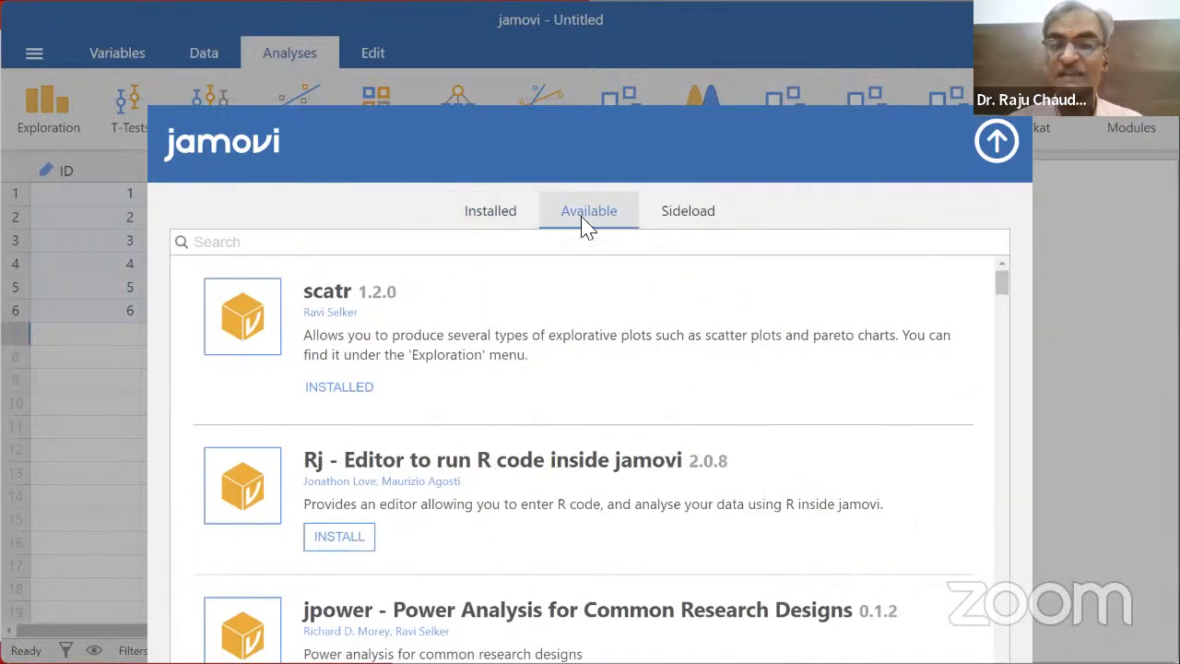
pyautogui.scroll(-2, 400, 336)
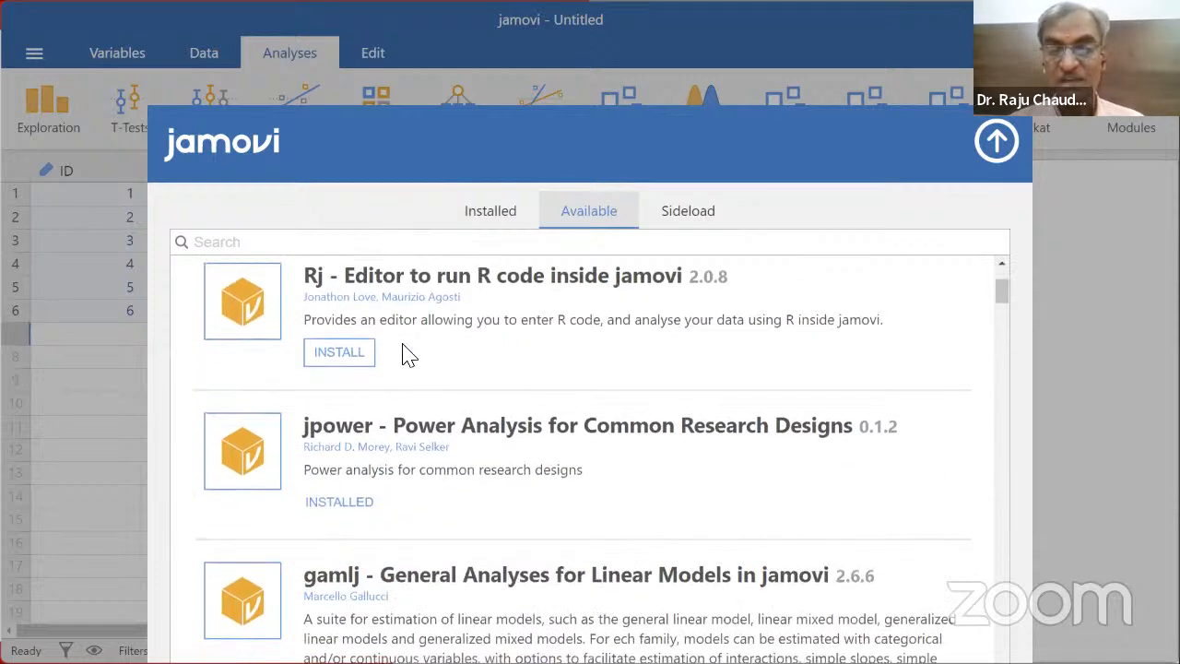
pyautogui.scroll(2, 410, 356)
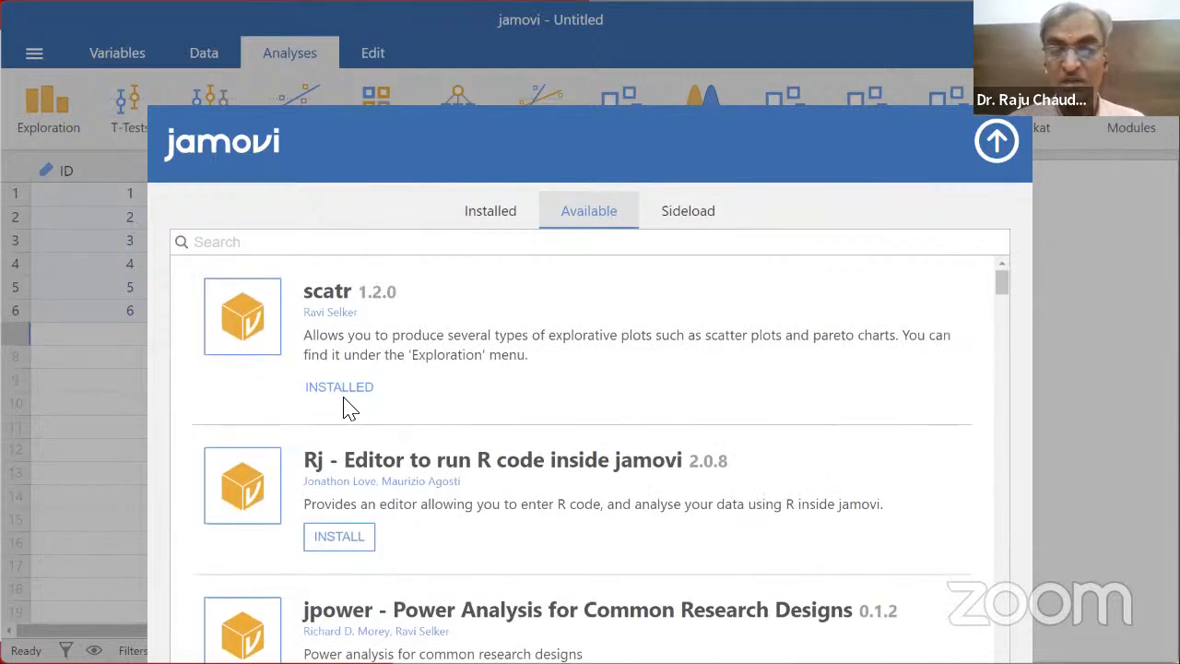
pyautogui.scroll(-2, 351, 392)
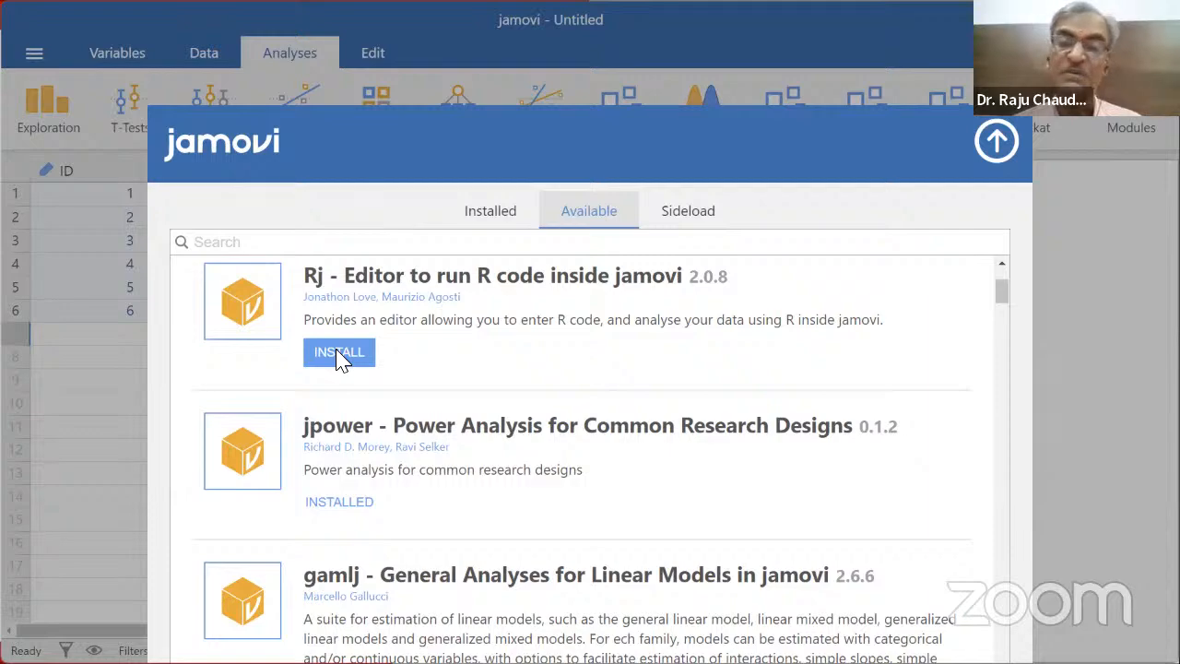
pyautogui.scroll(-6, 434, 396)
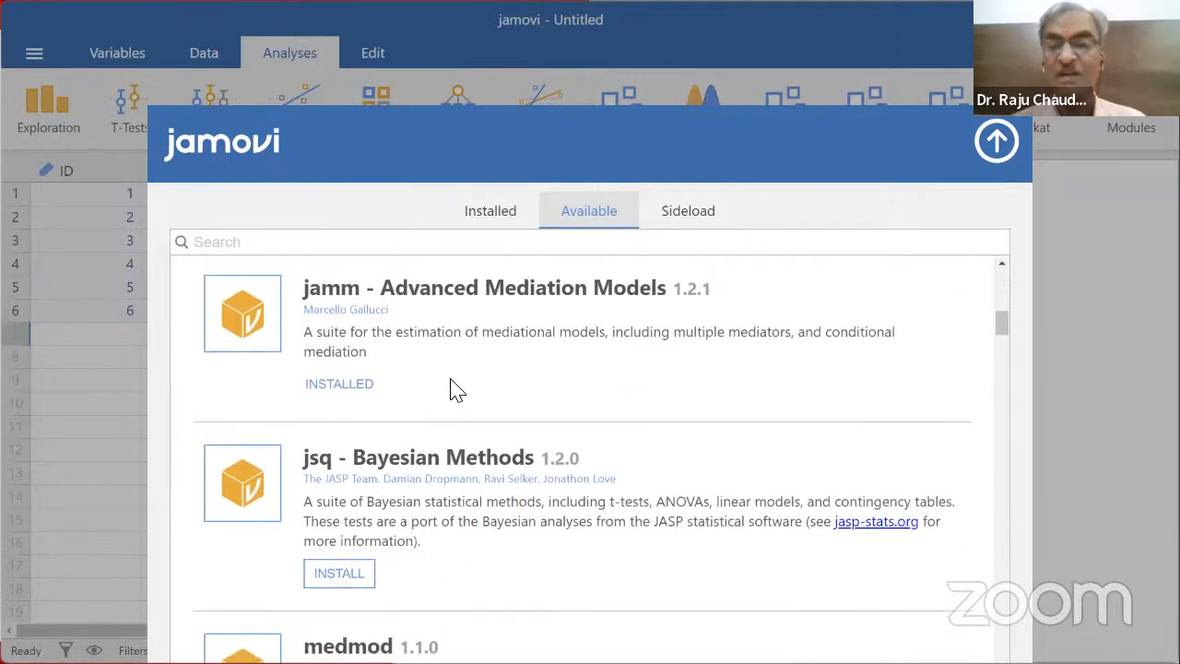
pyautogui.scroll(-15, 513, 369)
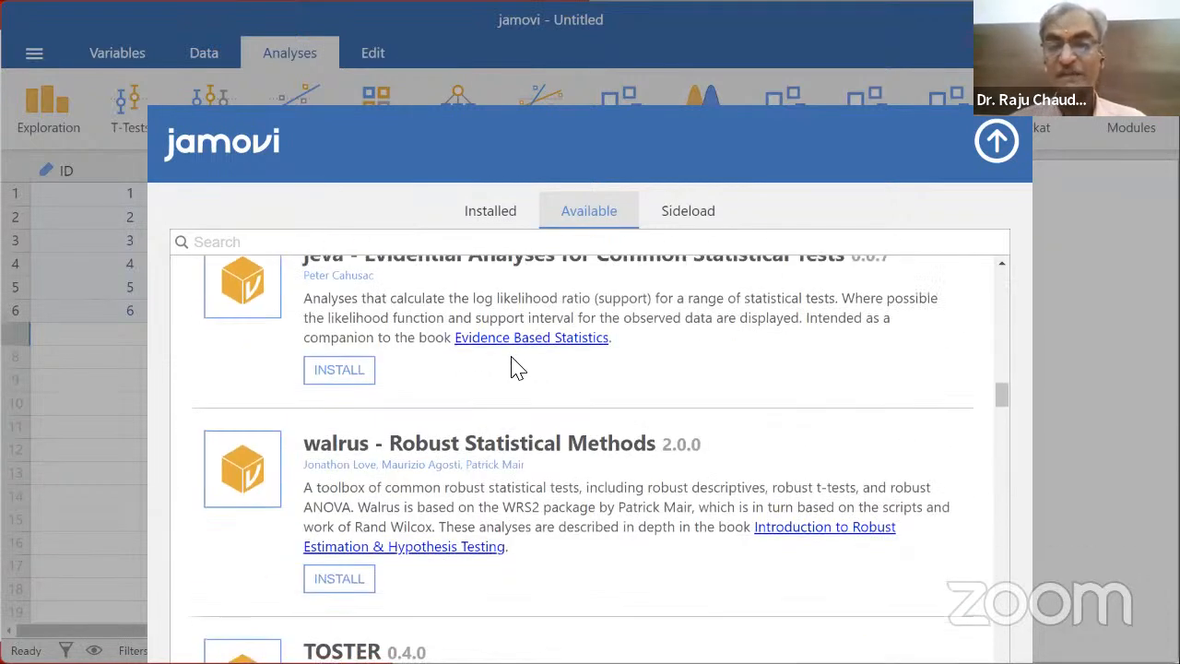
pyautogui.scroll(-15, 517, 368)
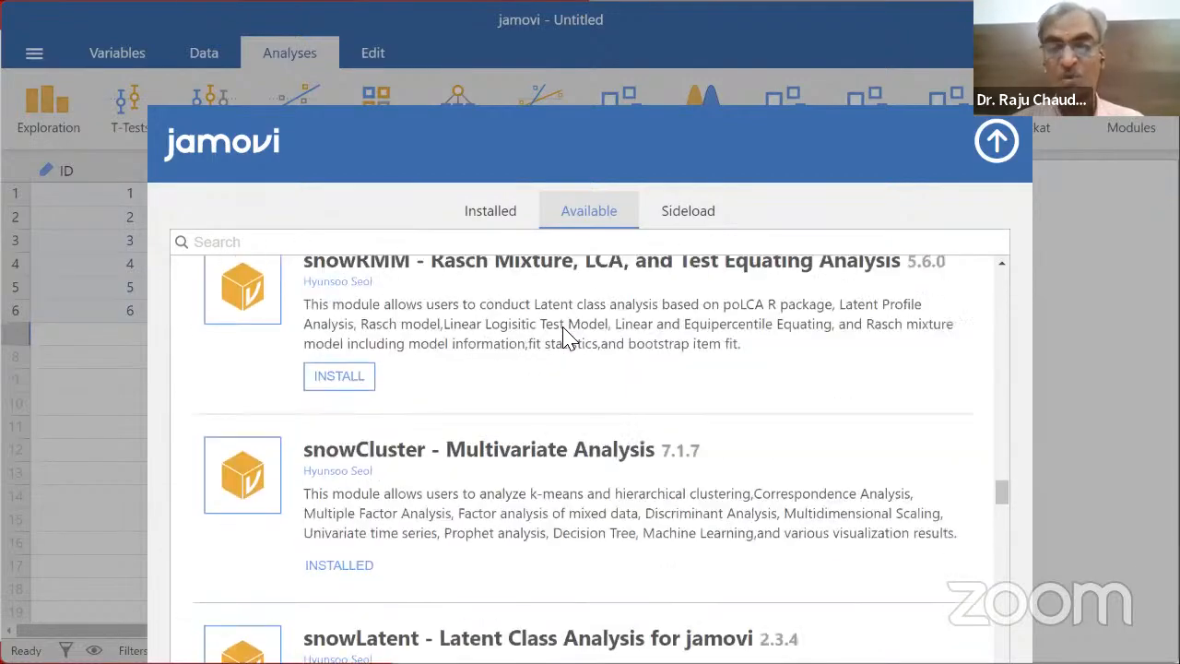
pyautogui.scroll(-15, 568, 339)
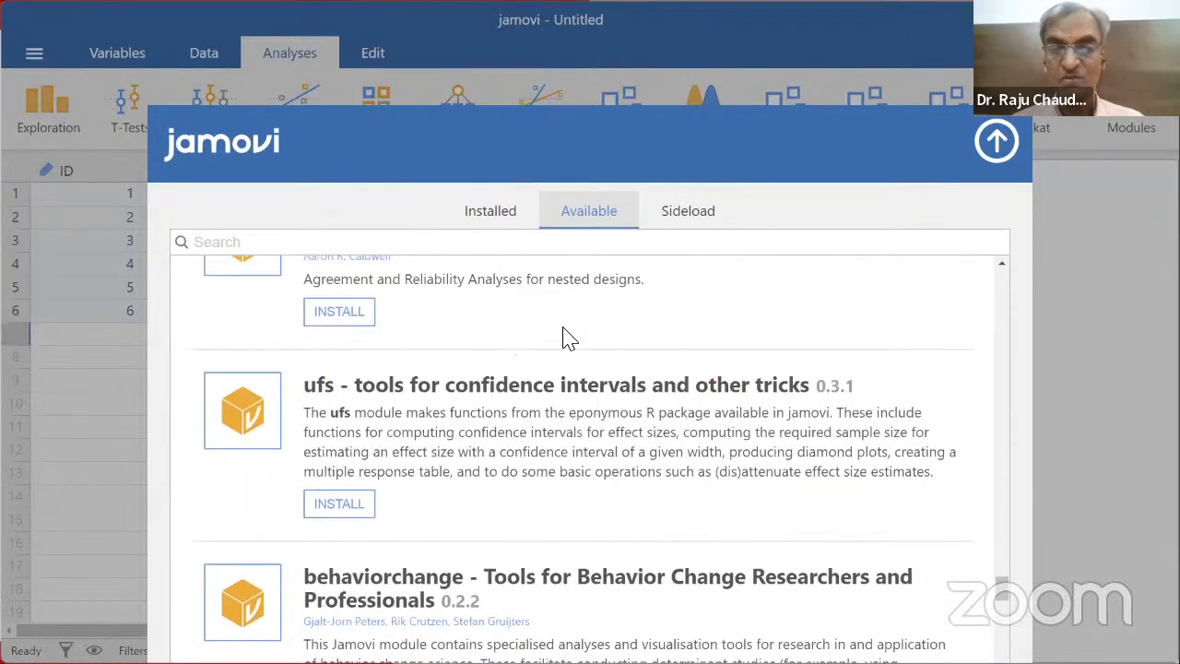
pyautogui.scroll(-15, 565, 350)
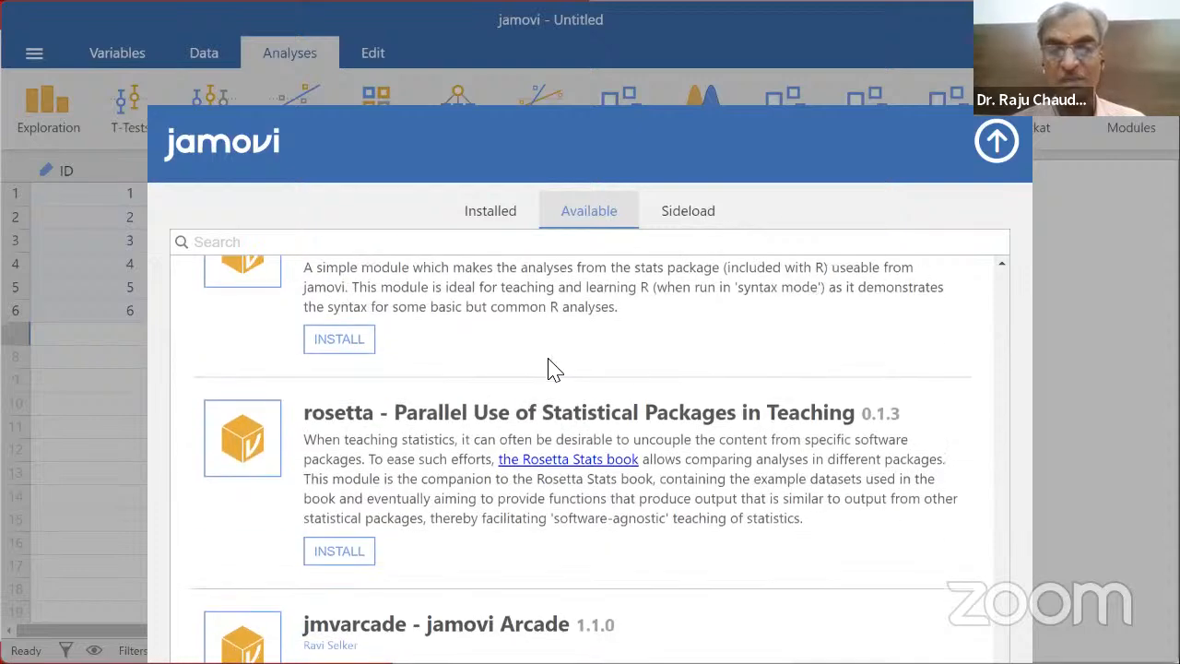
pyautogui.scroll(-1, 553, 369)
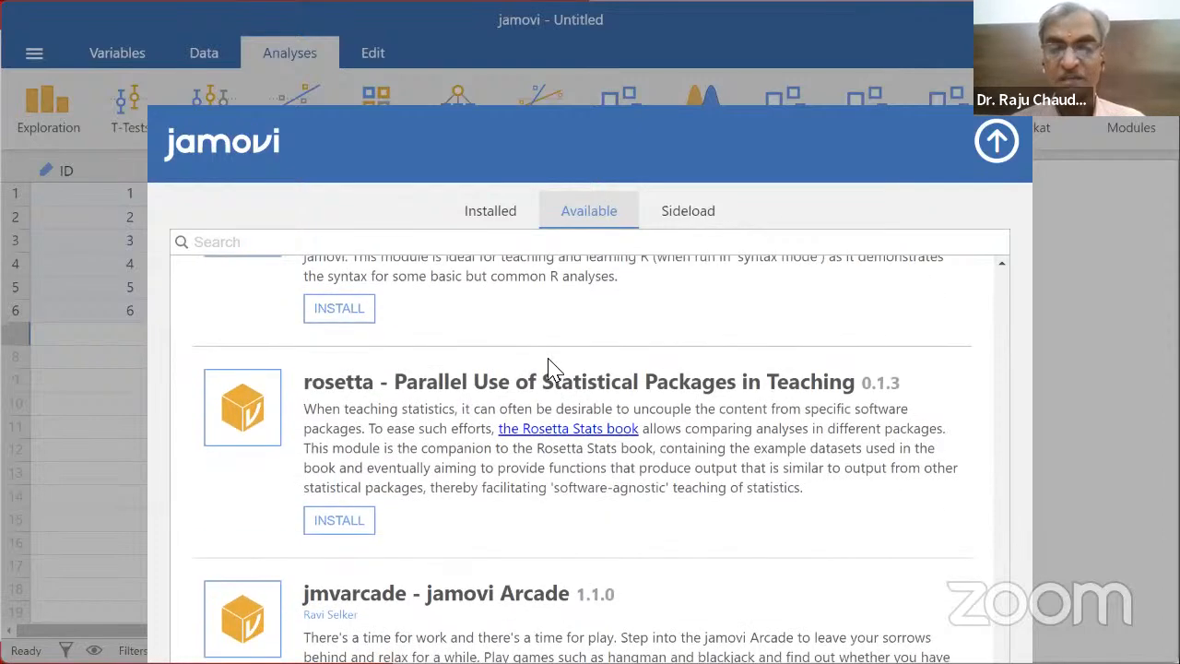
pyautogui.click(997, 141)
# Step: Switch to the presentation and go through the add-on module installation slides up to the Data File slide
pyautogui.hotkey('alt', 'Tab')
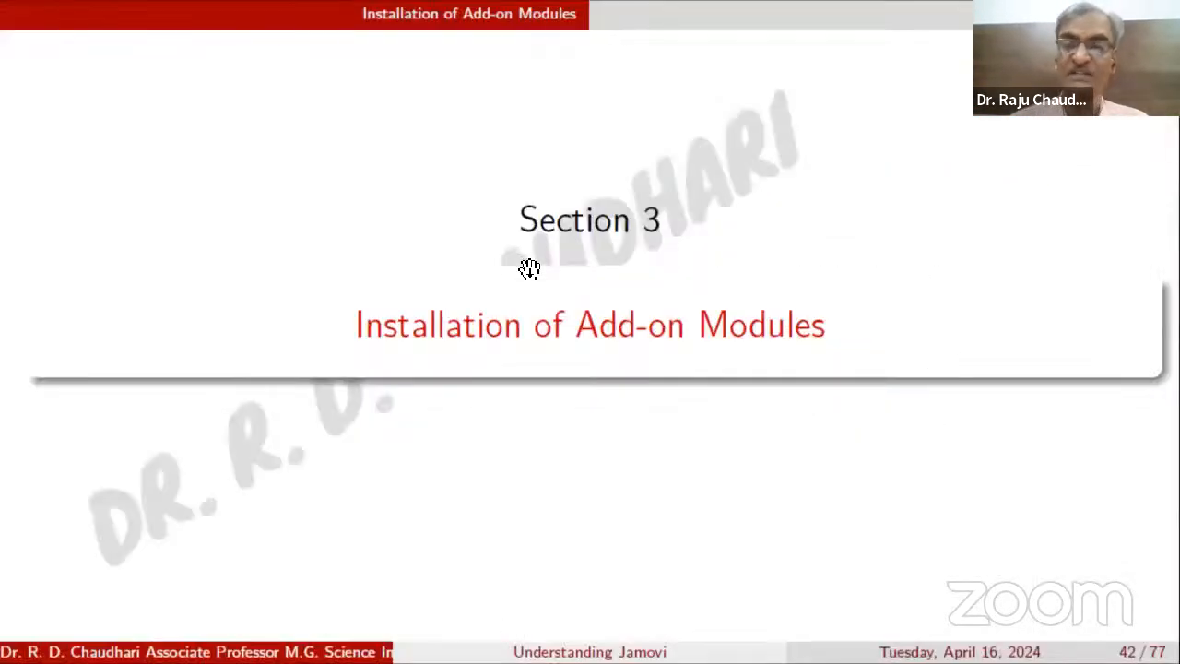
pyautogui.click(530, 269)
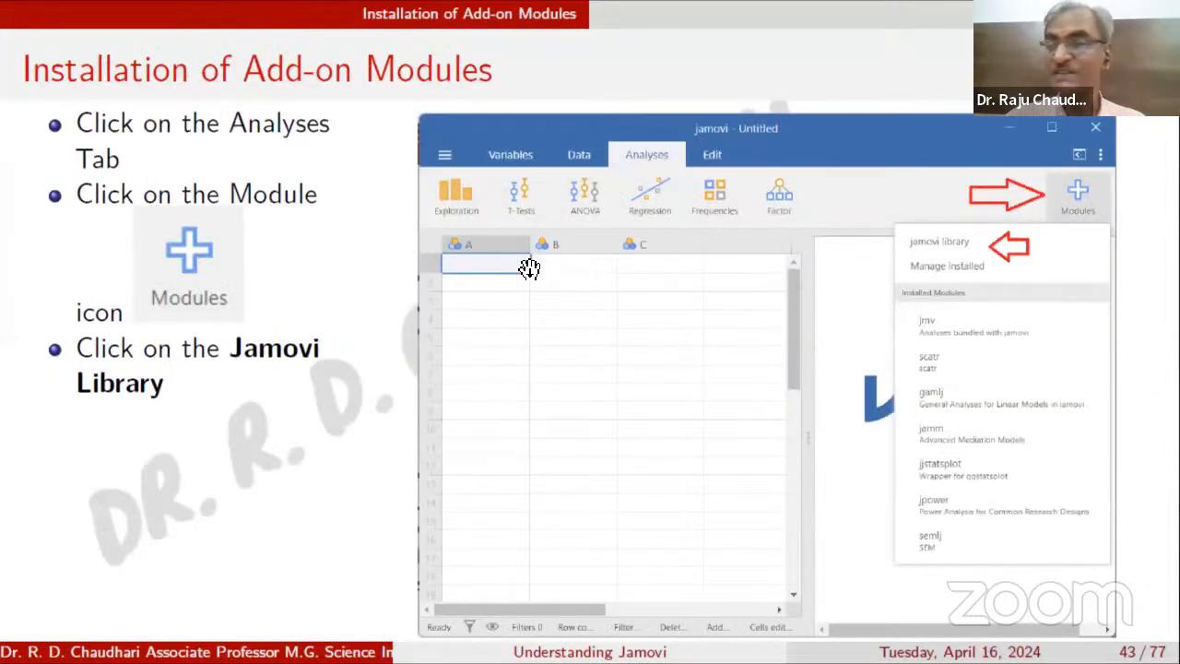
pyautogui.click(530, 268)
pyautogui.press('Right')
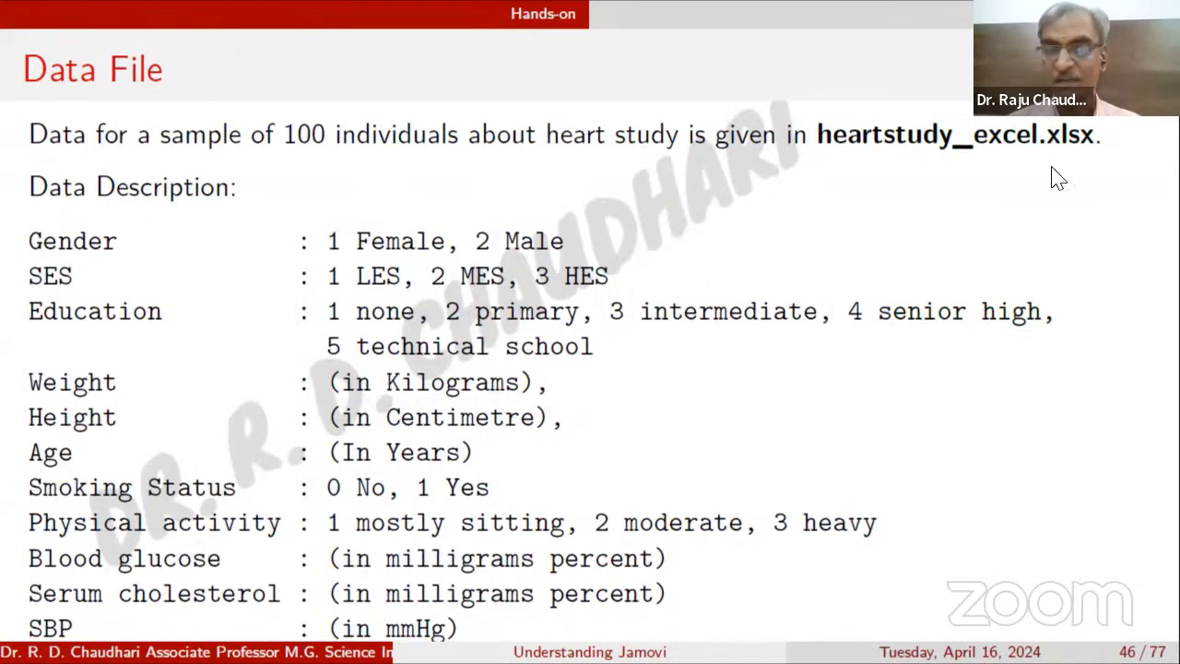
# Step: Switch to Excel and open the recent workbook Heartstudy_excel to show the heart study data
pyautogui.hotkey('alt', 'Tab')
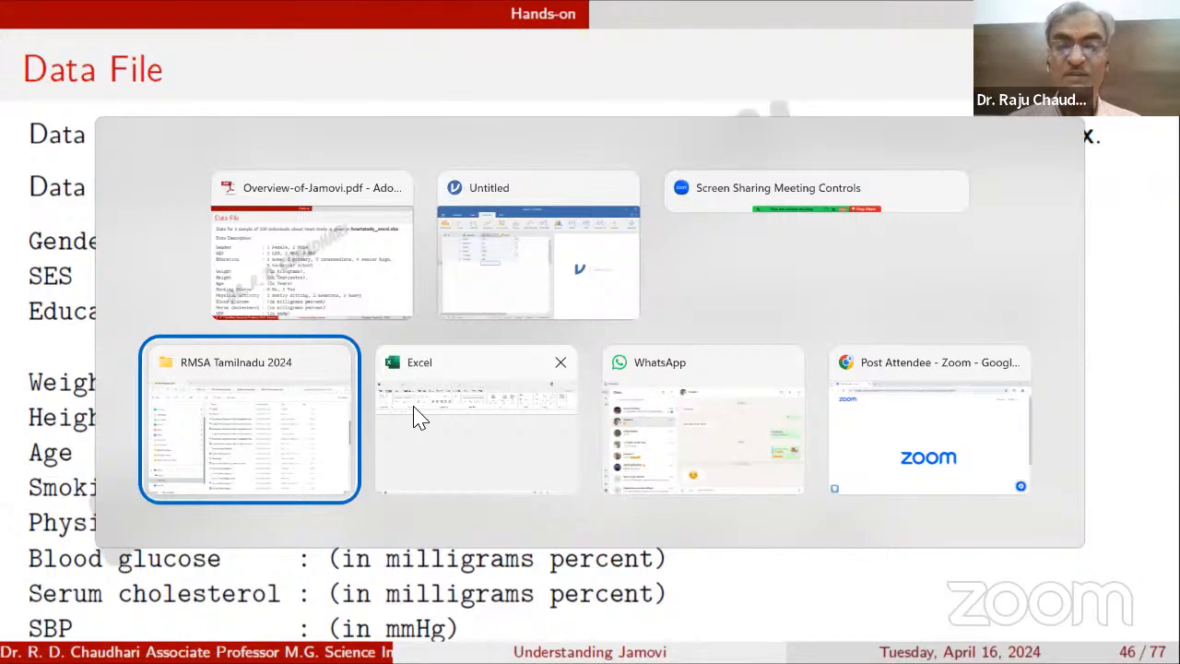
pyautogui.hotkey('alt', 'Tab')
pyautogui.hotkey('alt', 'Tab')
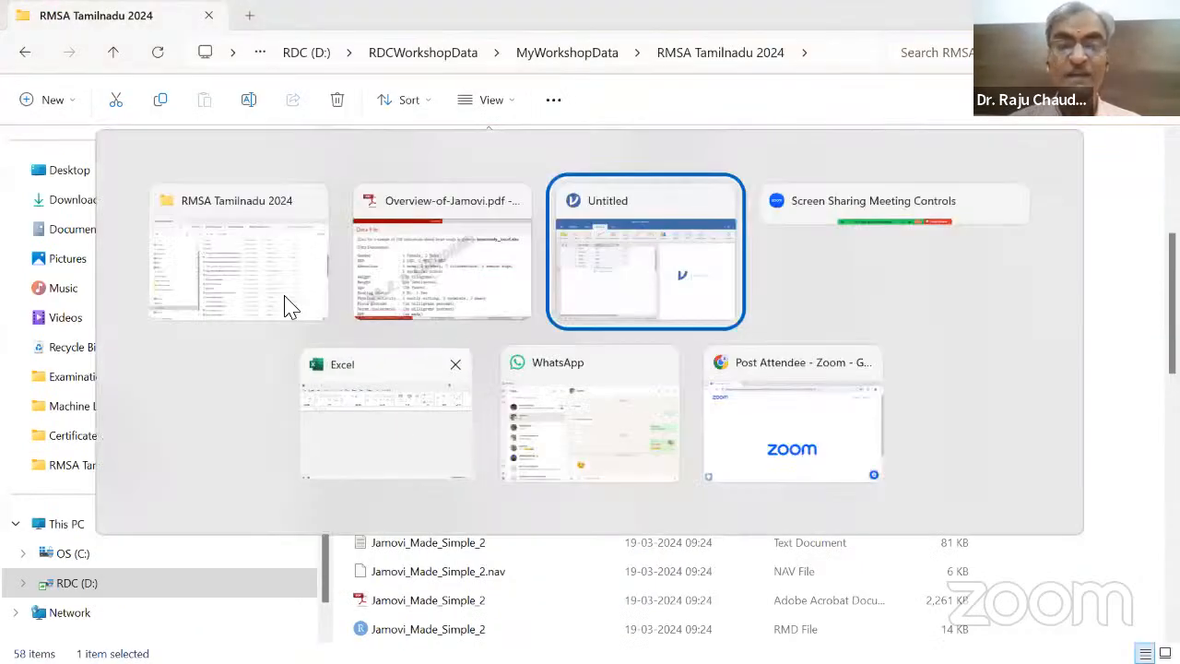
pyautogui.click(355, 406)
pyautogui.hotkey('alt', 'f')
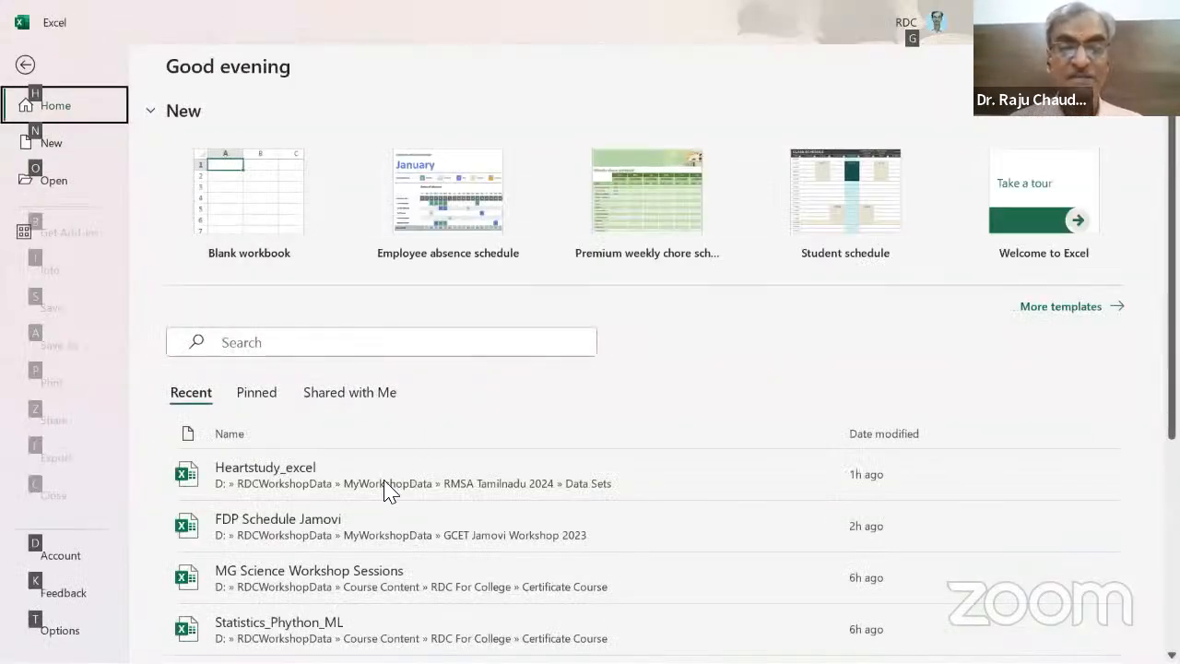
pyautogui.click(376, 476)
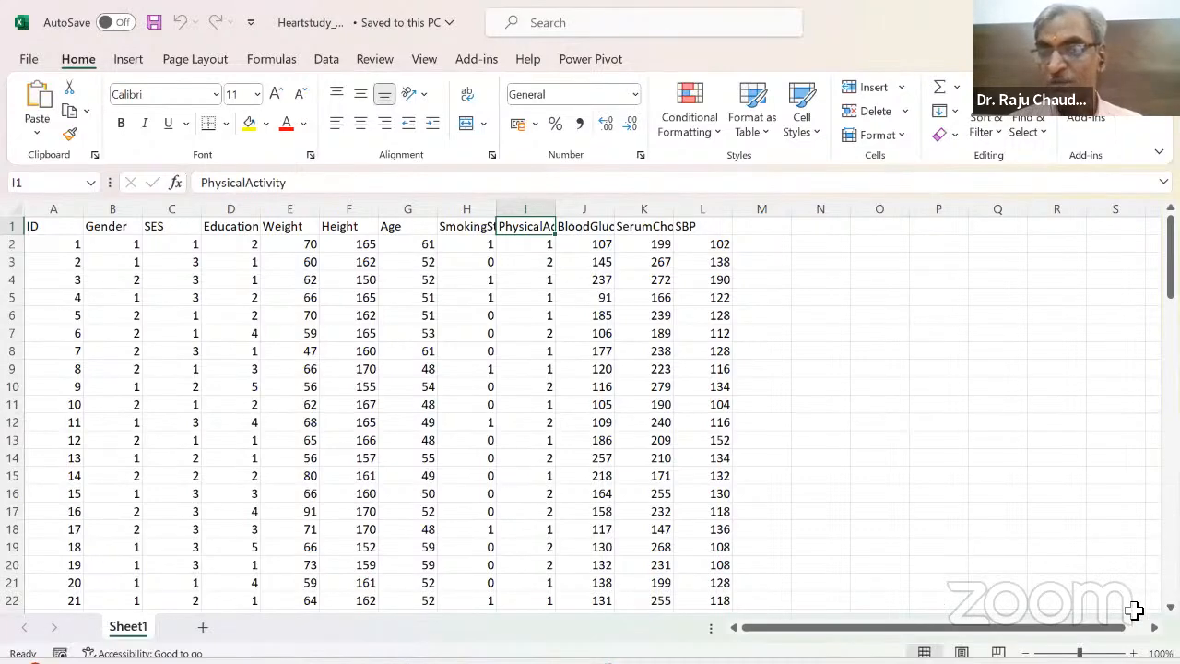
pyautogui.keyDown('ctrl'); pyautogui.scroll(2, 287, 455); pyautogui.keyUp('ctrl')
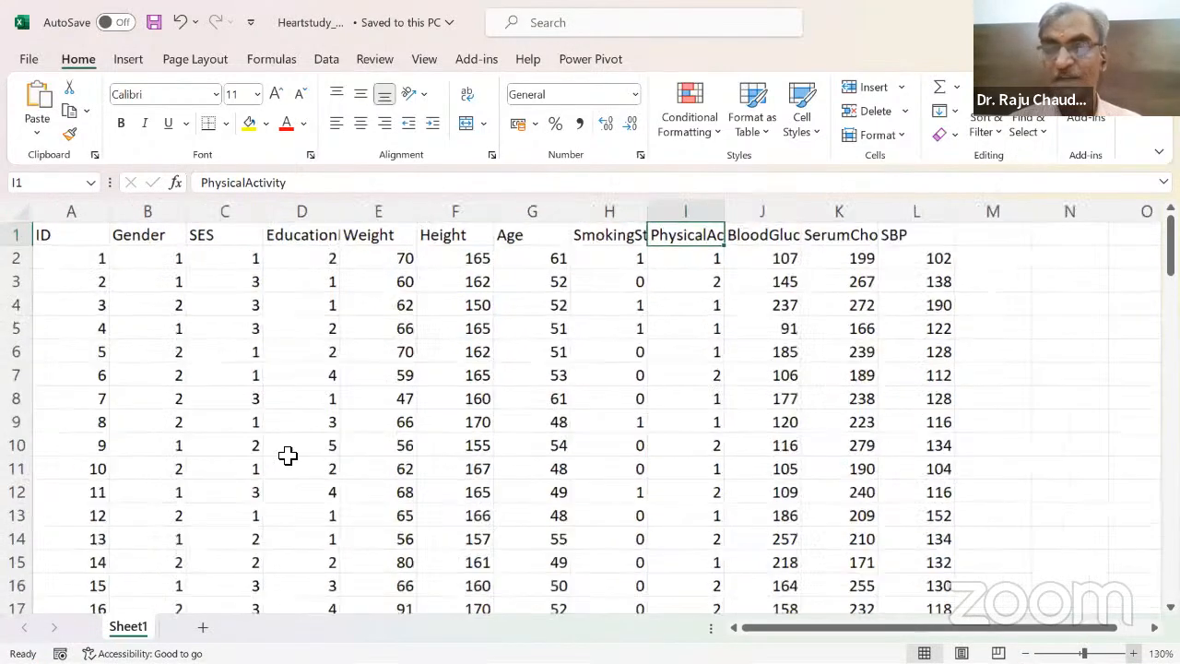
# Step: Review the heart study column headers in row 1 from ID through SBP and return to the ID header
pyautogui.click(66, 212)
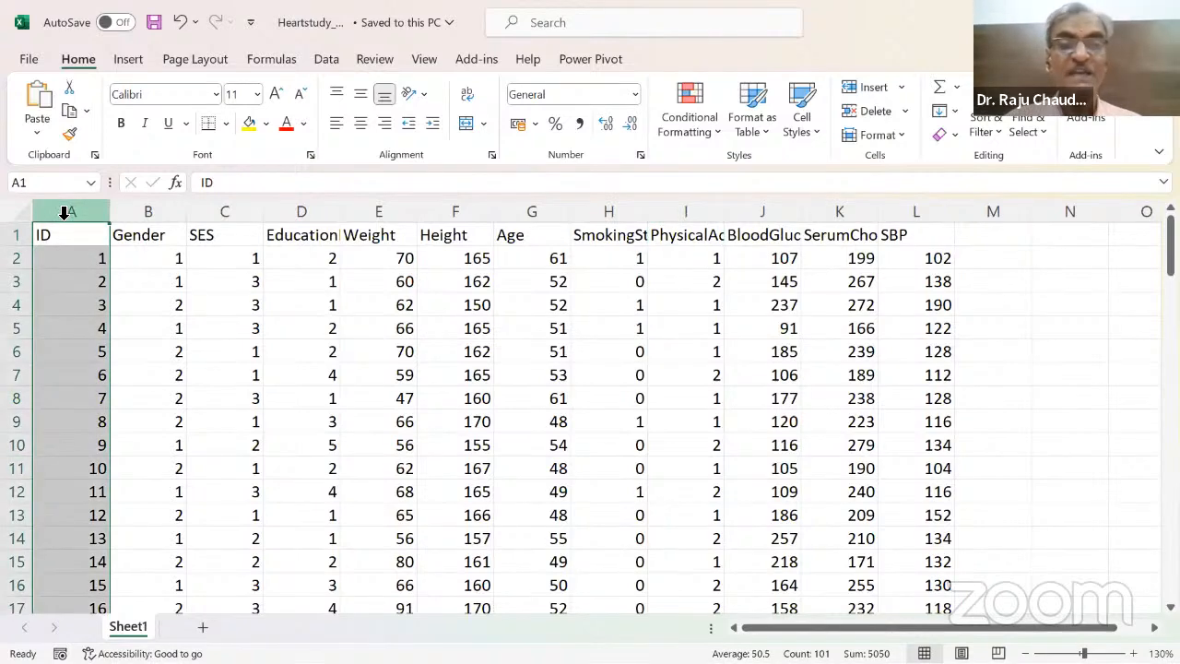
pyautogui.press('Right')
pyautogui.press('Right')
pyautogui.press('Right')
pyautogui.press('Right')
pyautogui.press('Right')
pyautogui.press('Right')
pyautogui.press('Right')
pyautogui.press('Right')
pyautogui.press('Right')
pyautogui.press('Right')
pyautogui.press('Right')
pyautogui.press('Right')
pyautogui.press('Right')
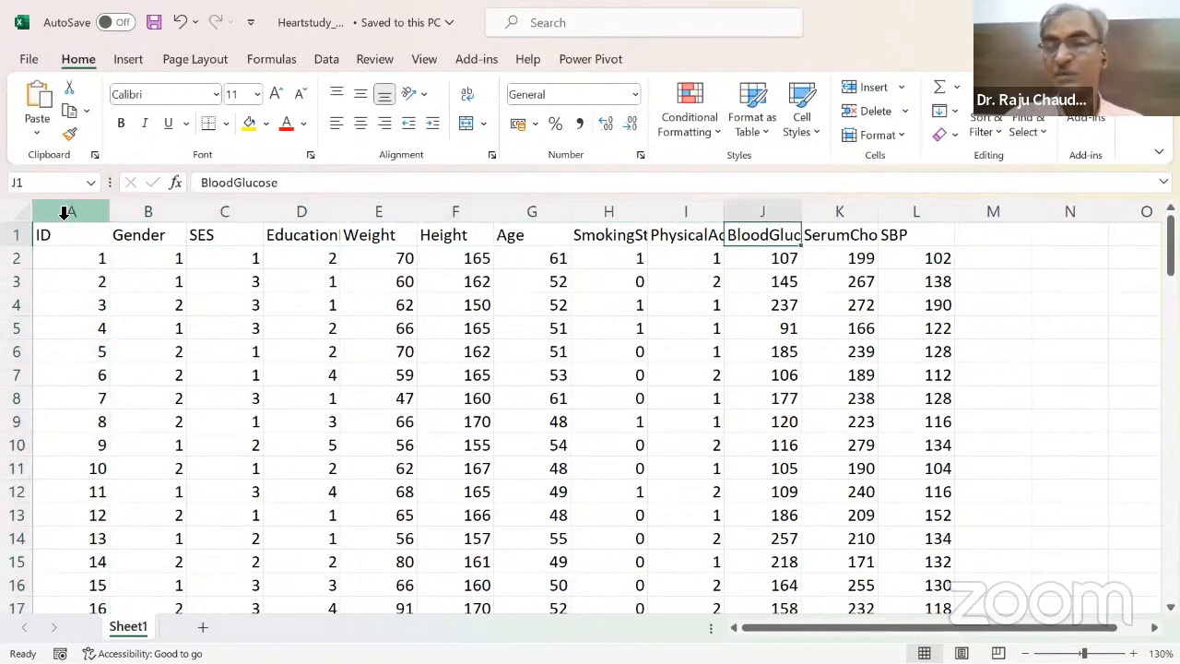
pyautogui.press('Right')
pyautogui.press('Right')
pyautogui.press('Right')
pyautogui.press('Left')
pyautogui.press('Left')
pyautogui.press('Left')
pyautogui.press('Left')
pyautogui.press('Left')
pyautogui.press('Left')
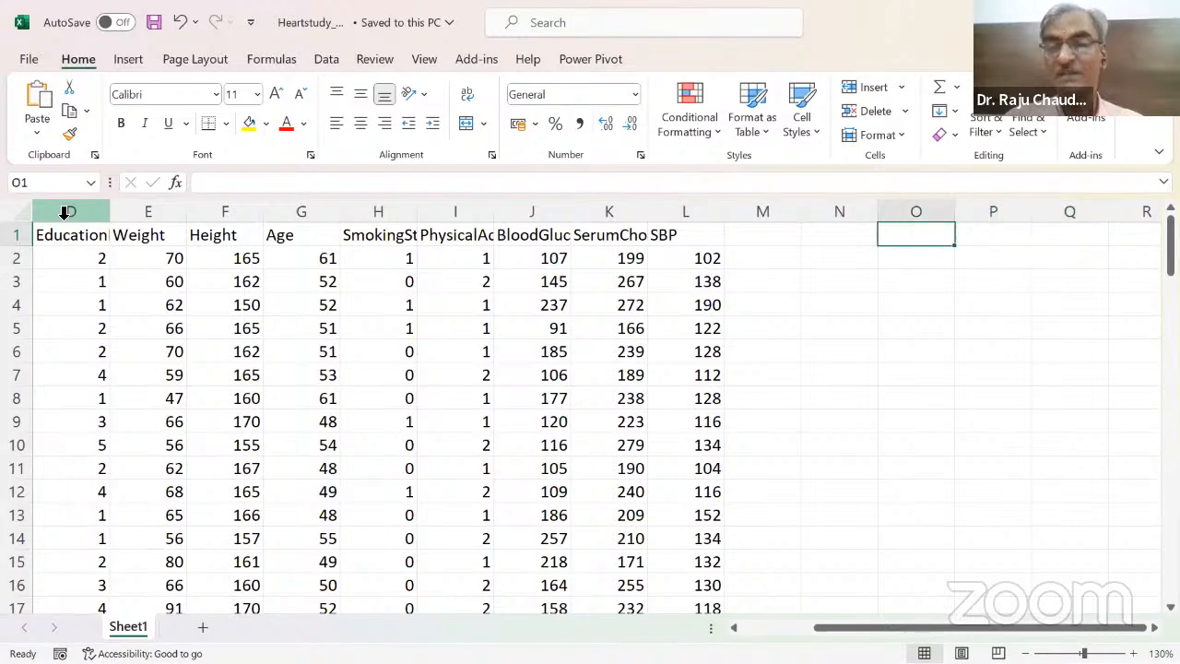
pyautogui.press('Left')
pyautogui.press('Left')
pyautogui.press('Left')
pyautogui.press('Left')
pyautogui.press('Left')
pyautogui.press('Left')
pyautogui.press('Left')
pyautogui.press('Left')
pyautogui.press('Left')
pyautogui.press('Left')
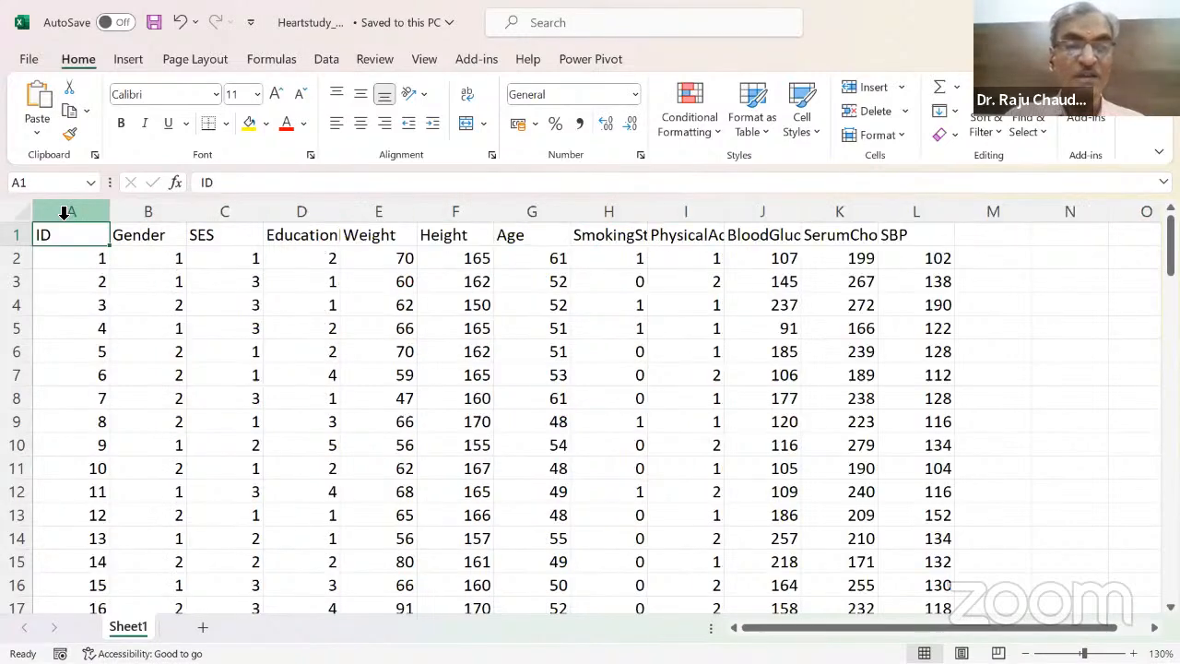
# Step: Go through the column headers one by one from ID, and check the last record of the ID column
pyautogui.press('Right')
pyautogui.press('Right')
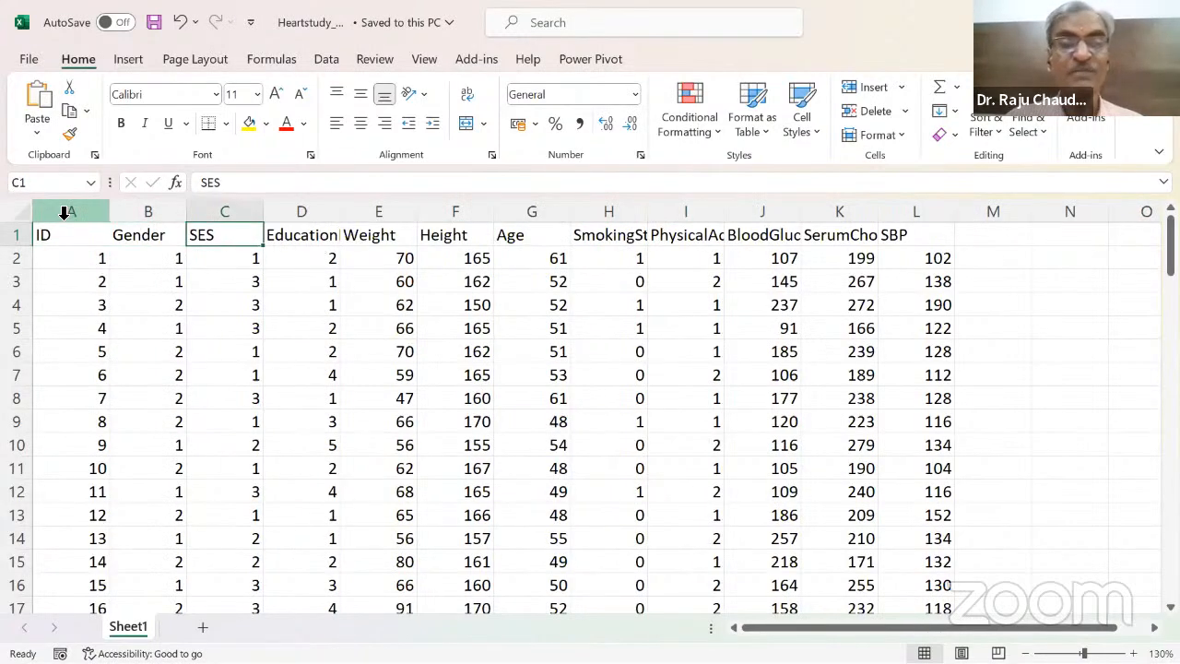
pyautogui.press('Left')
pyautogui.press('Left')
pyautogui.press('Right')
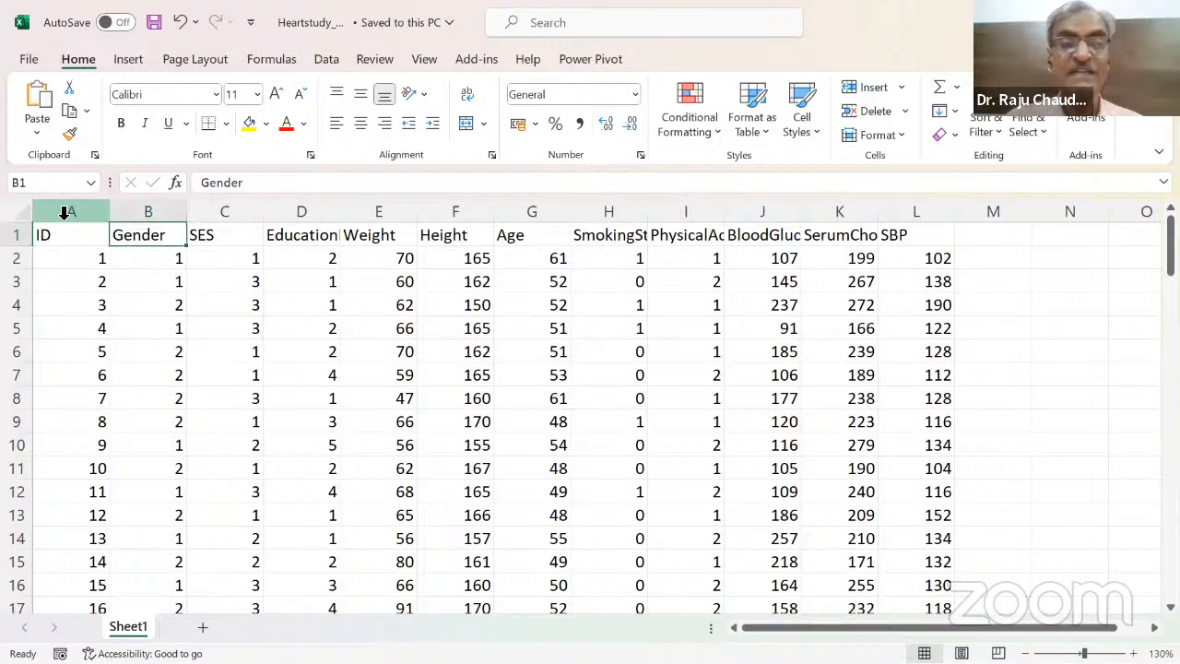
pyautogui.press('Right')
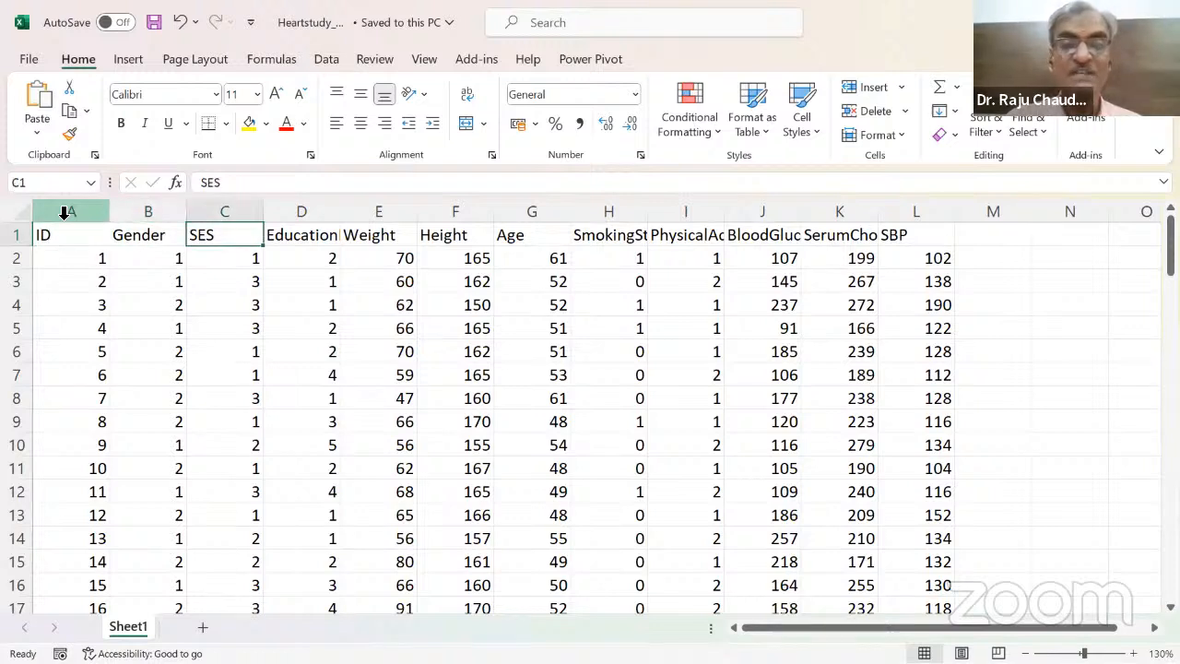
pyautogui.press('Right')
pyautogui.press('Right')
pyautogui.press('Right')
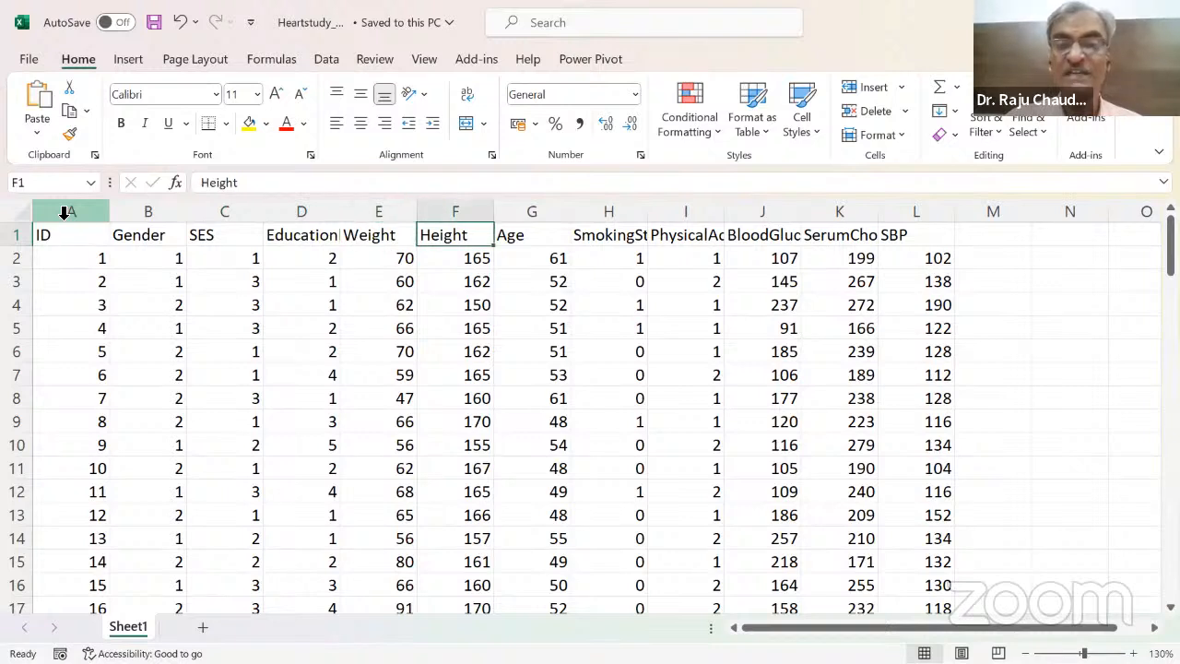
pyautogui.press('Right')
pyautogui.press('Right')
pyautogui.press('Right')
pyautogui.press('Right')
pyautogui.press('Right')
pyautogui.press('Left')
pyautogui.press('Left')
pyautogui.press('Left')
pyautogui.press('Left')
pyautogui.press('Left')
pyautogui.press('Left')
pyautogui.press('Left')
pyautogui.press('Left')
pyautogui.press('Left')
pyautogui.press('Left')
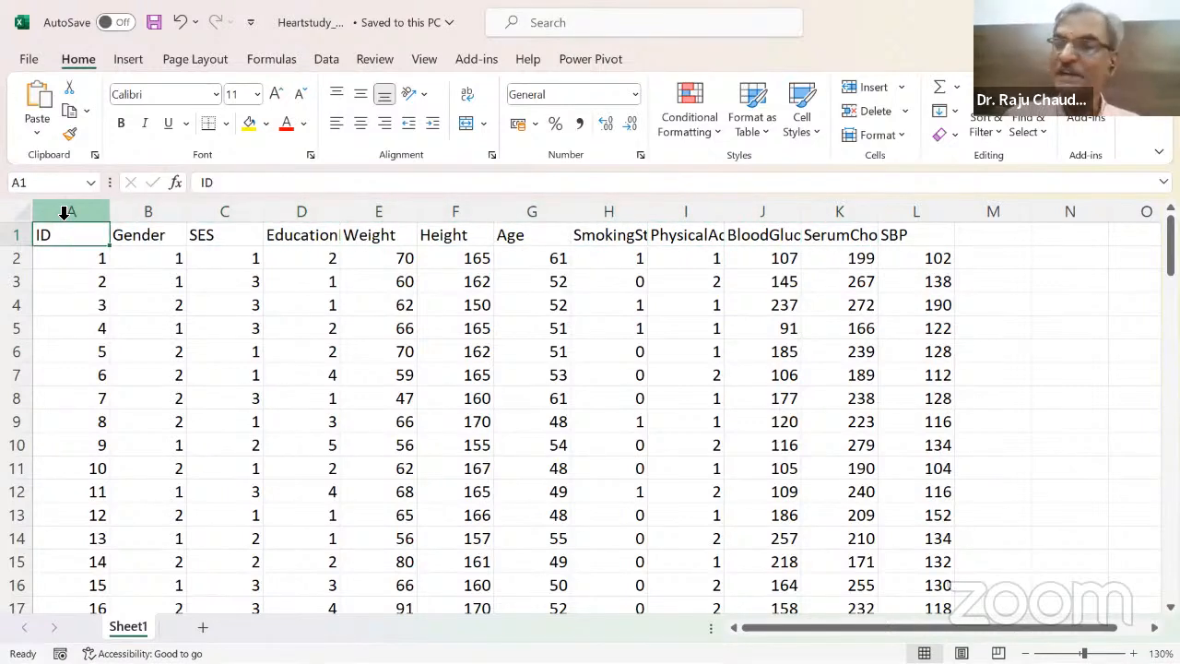
pyautogui.hotkey('ctrl', 'Down')
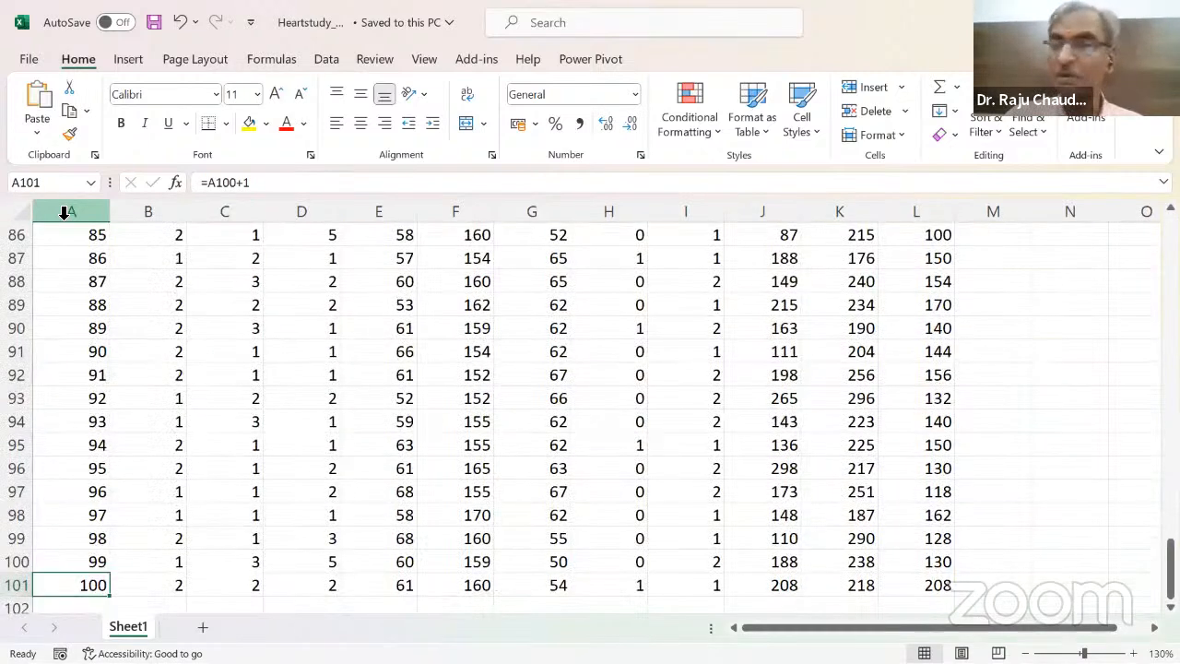
pyautogui.hotkey('ctrl', 'Up')
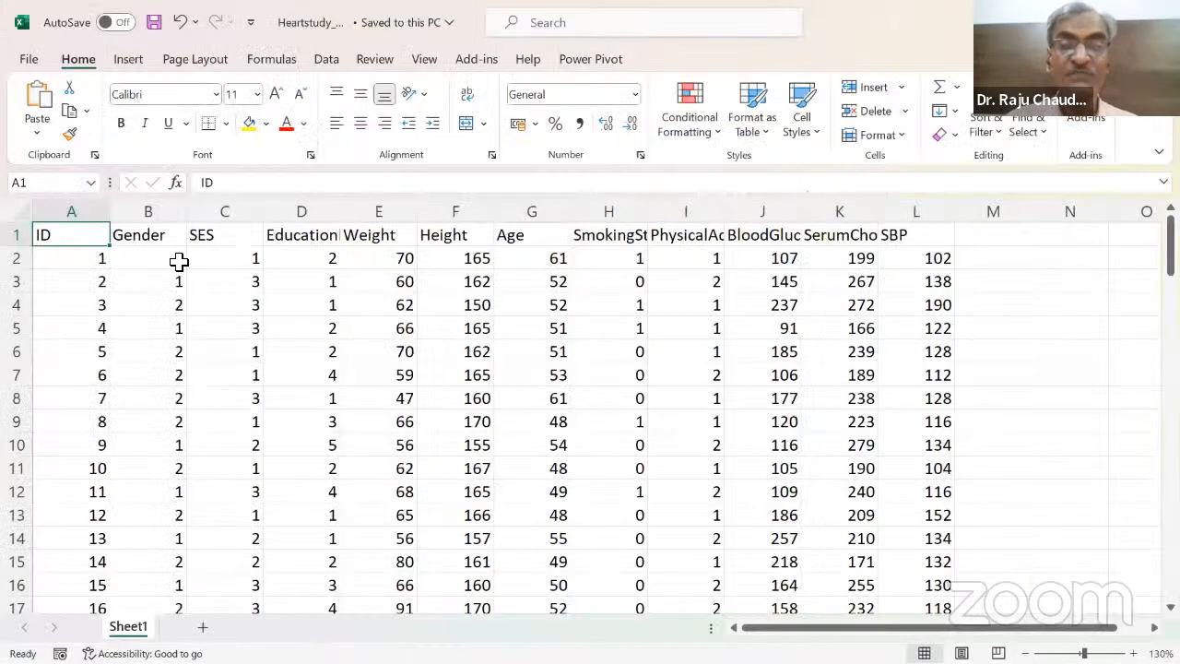
# Step: Highlight the headers of the coded variables: Gender, SES, Education, smoking status and PhysicalActivity
pyautogui.click(180, 260)
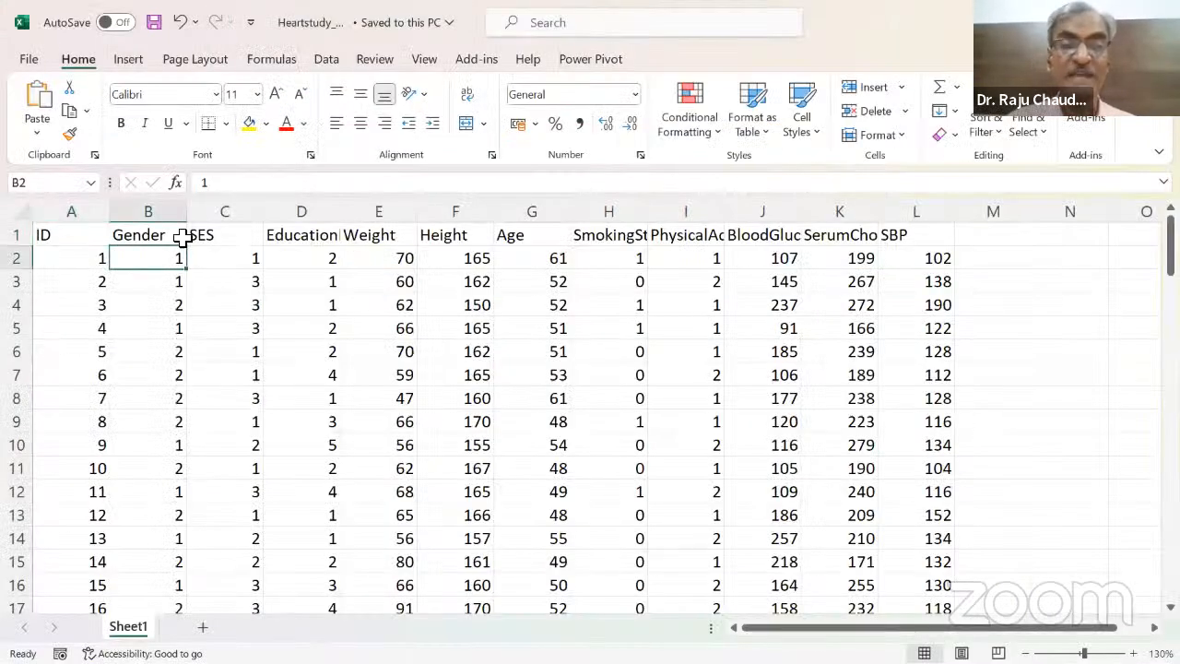
pyautogui.moveTo(182, 238); pyautogui.dragTo(307, 238)
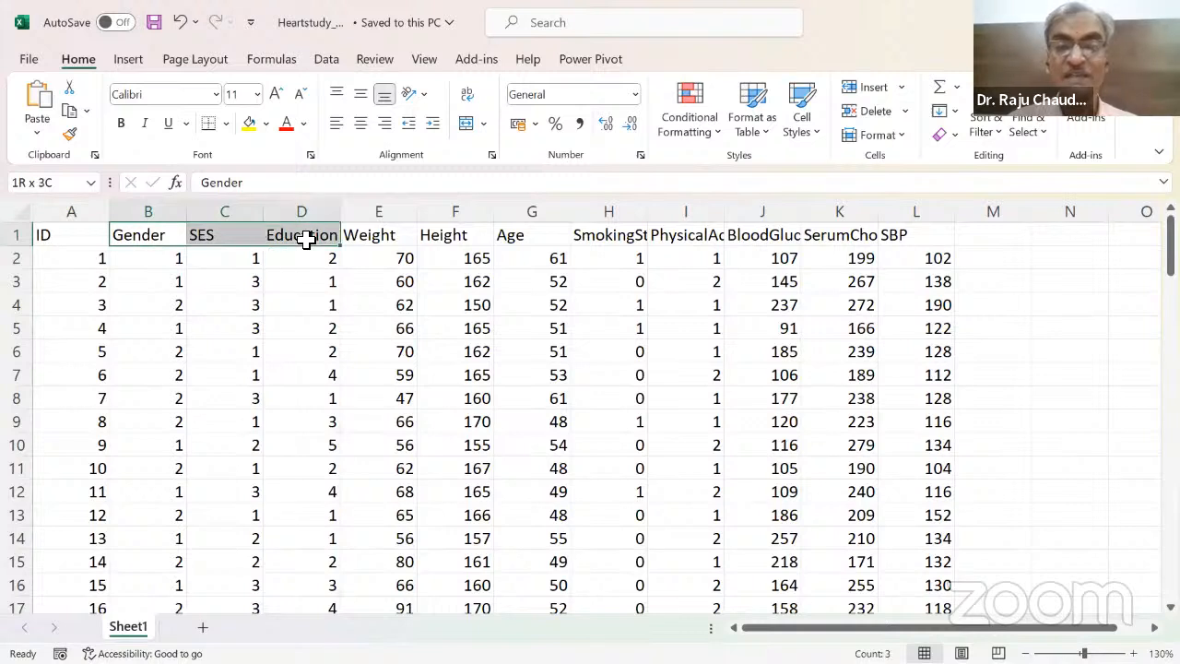
pyautogui.keyDown('ctrl'); pyautogui.click(624, 235); pyautogui.keyUp('ctrl')
pyautogui.keyDown('ctrl'); pyautogui.click(687, 241); pyautogui.keyUp('ctrl')
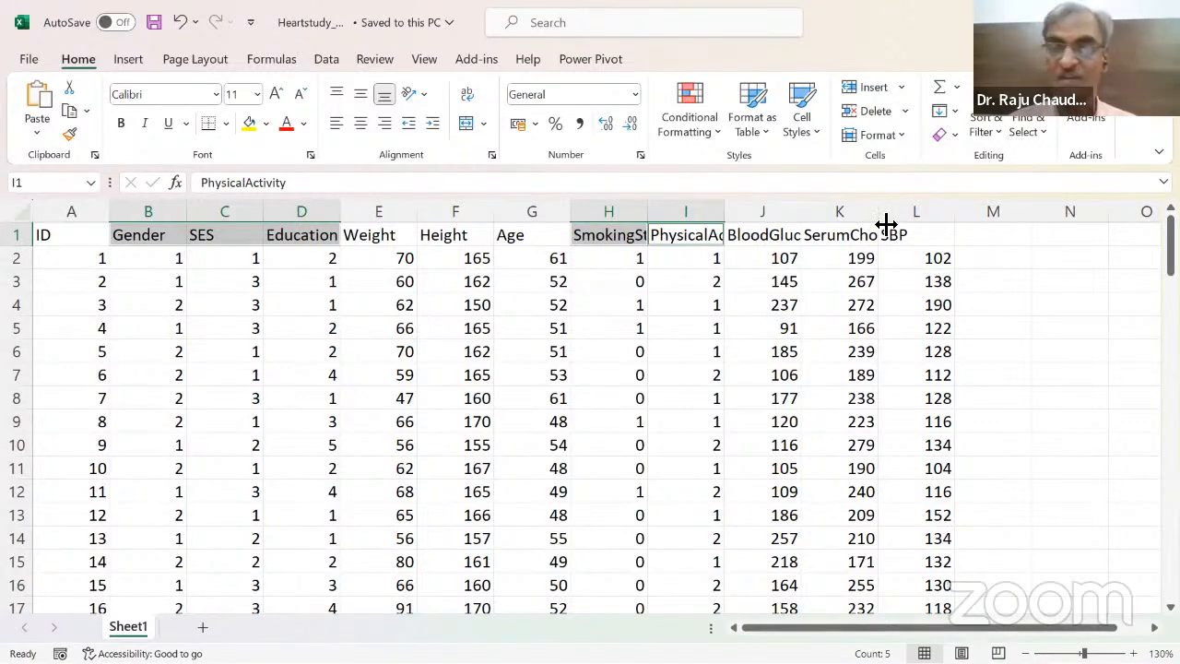
# Step: Close the heart study workbook and switch to the presentation's Data File slide with the data description
pyautogui.hotkey('alt', 'Tab')
pyautogui.hotkey('alt', 'Tab')
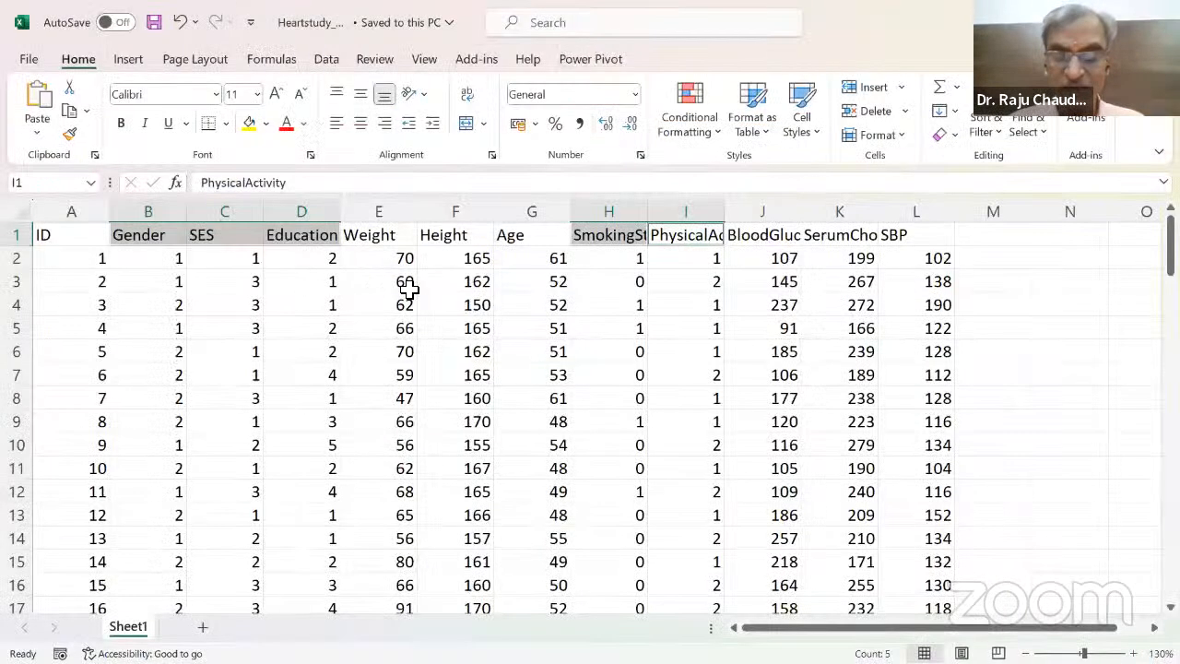
pyautogui.hotkey('alt', 'f')
pyautogui.press('c')
pyautogui.hotkey('alt', 'F4')
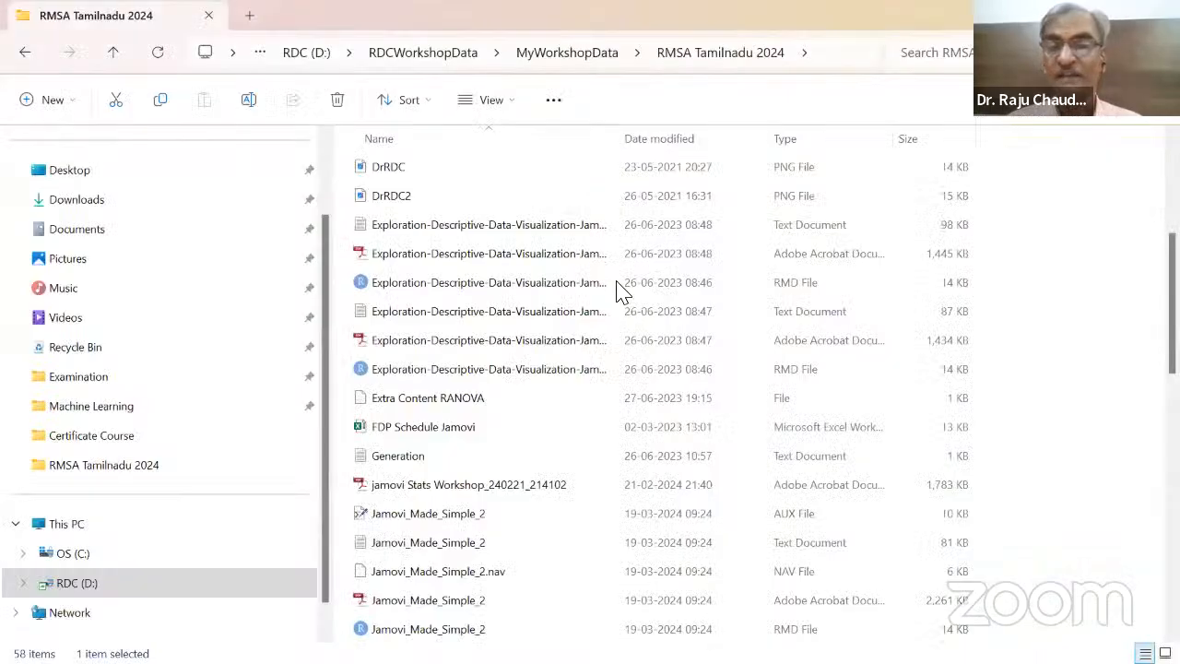
pyautogui.hotkey('alt', 'Tab')
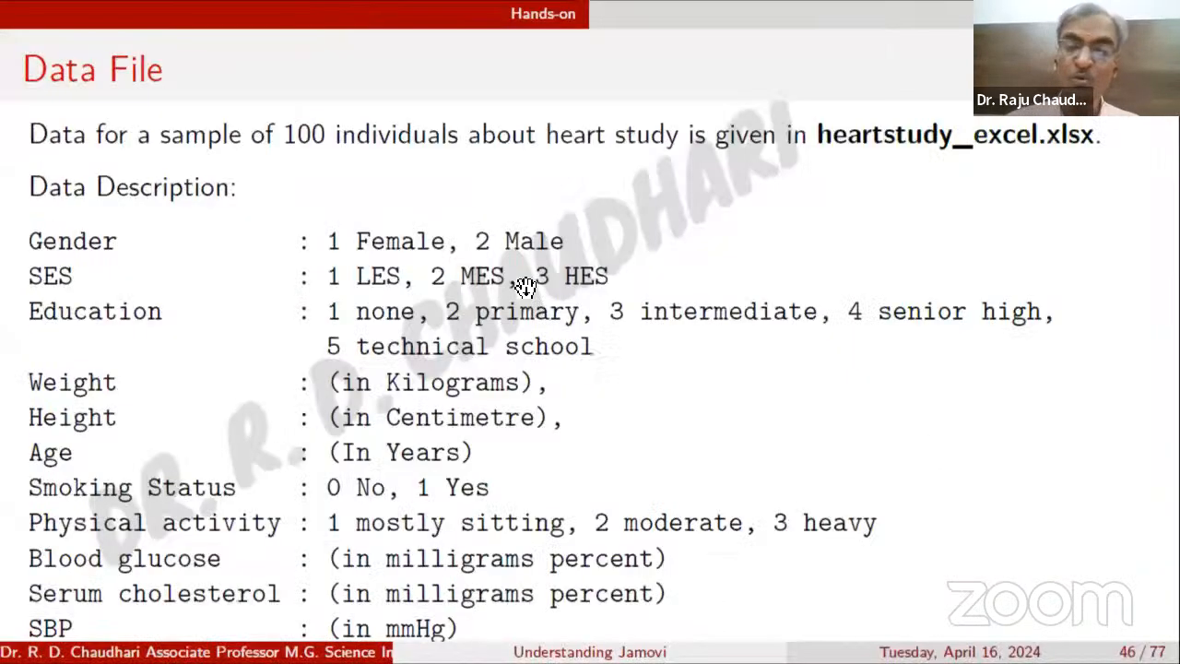
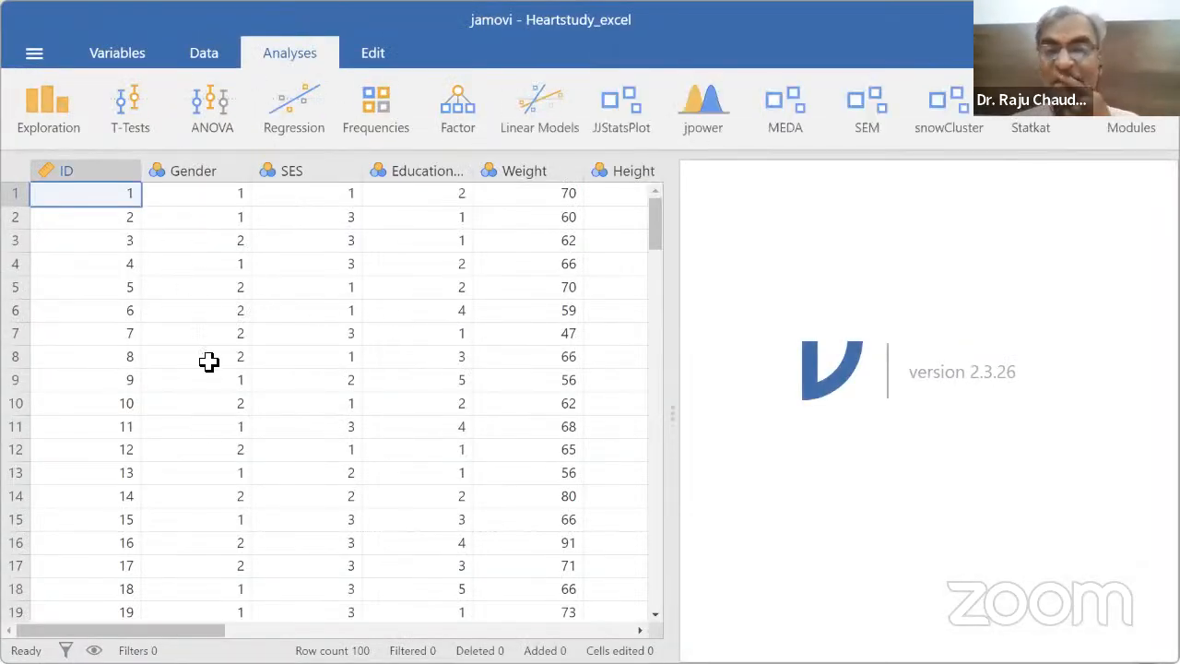
# Step: Examine the imported Heartstudy_excel records in jamovi down to the last row and return to the first
pyautogui.scroll(-3, 214, 433)
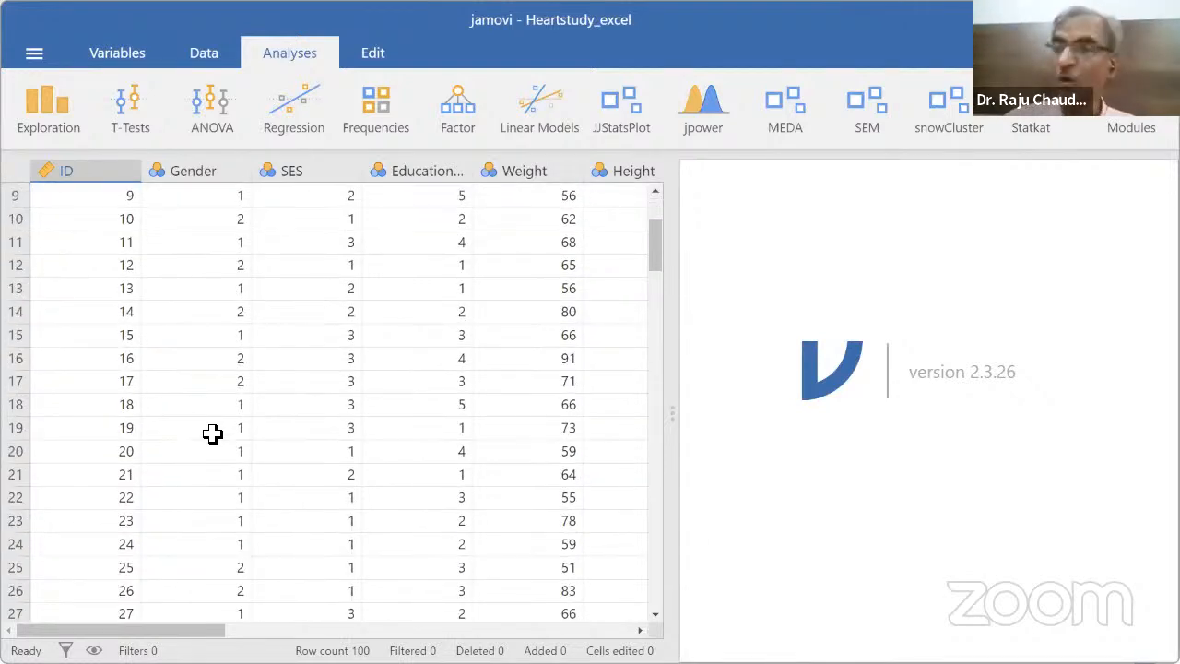
pyautogui.scroll(3, 212, 433)
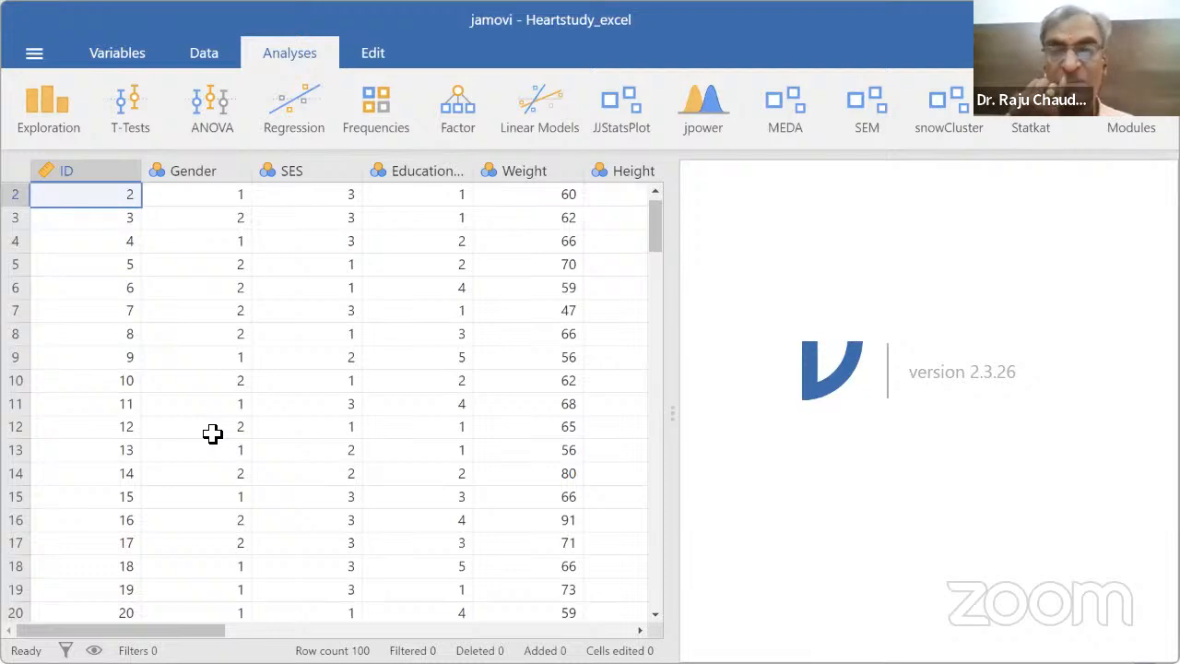
pyautogui.hotkey('ctrl', 'Down')
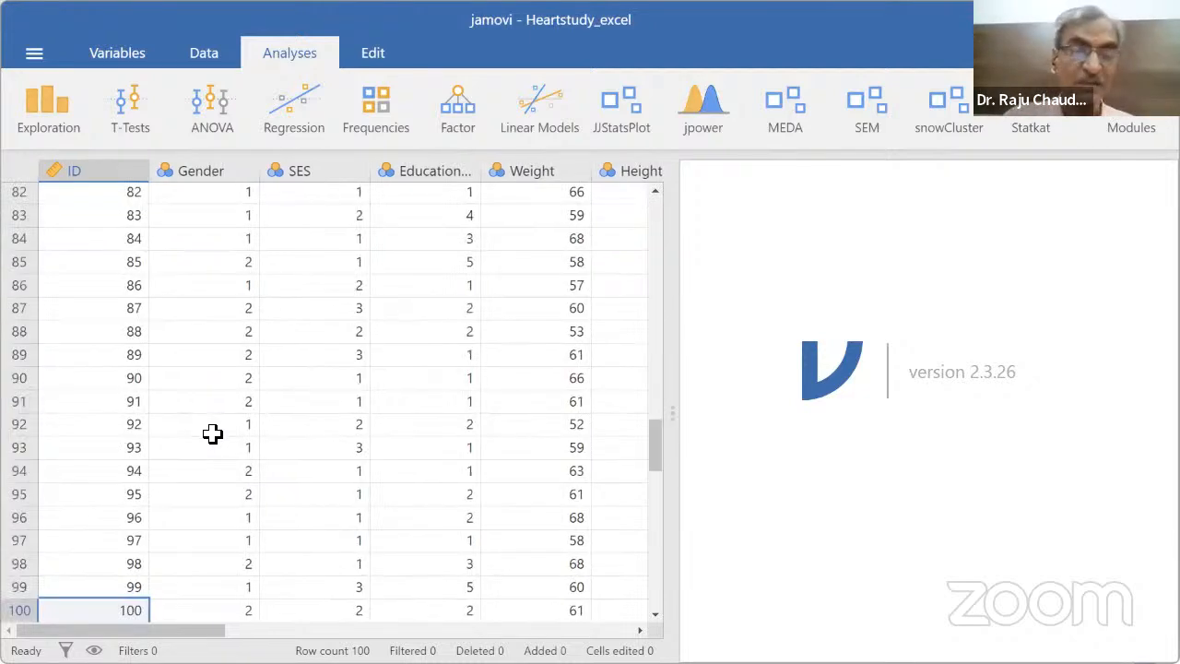
pyautogui.hotkey('ctrl', 'Up')
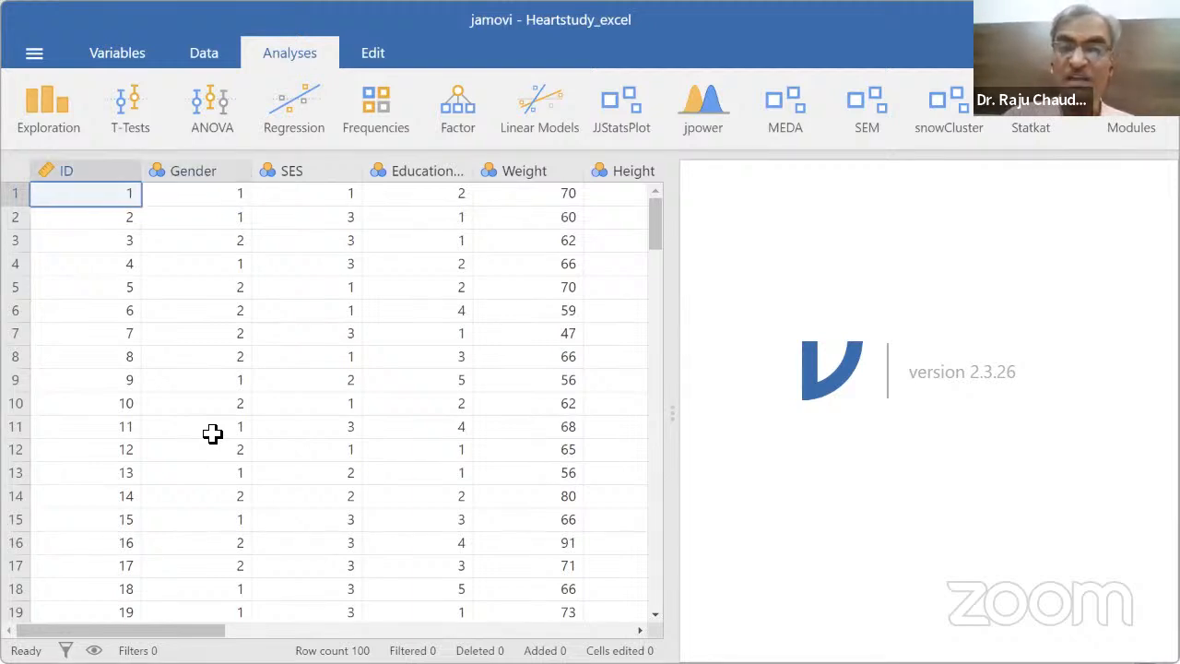
# Step: Move through the cells of the first five rows between ID and Education, ending at the first ID cell
pyautogui.press('Right')
pyautogui.press('Left')
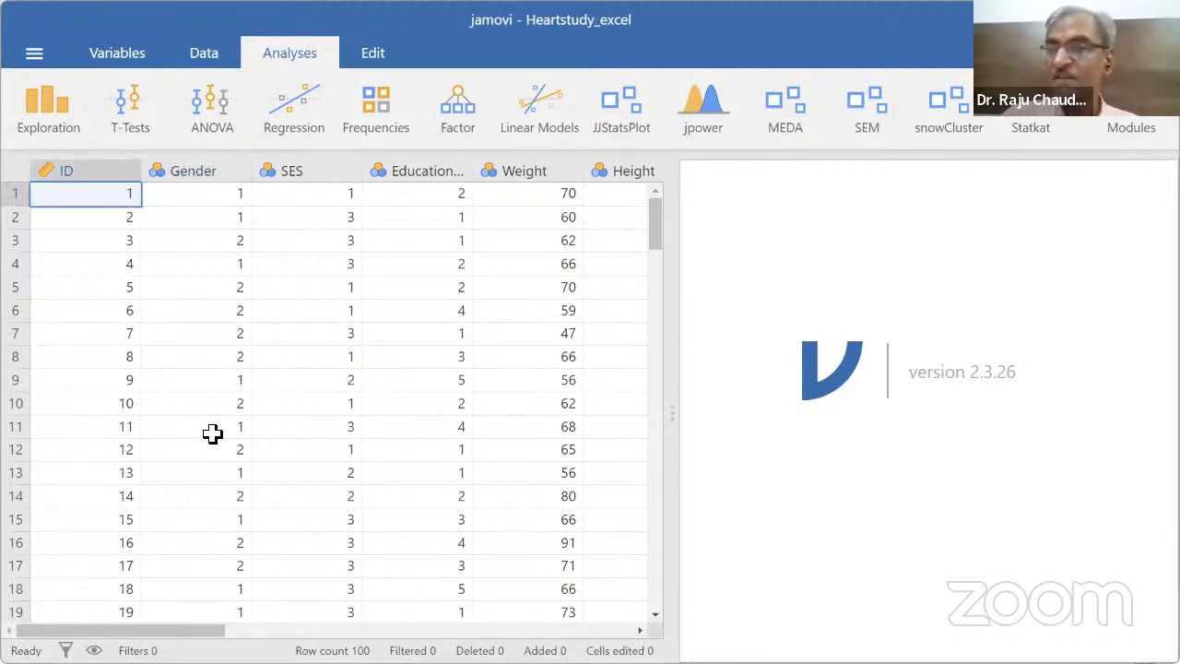
pyautogui.press('Right')
pyautogui.press('Right')
pyautogui.press('Left')
pyautogui.press('Left')
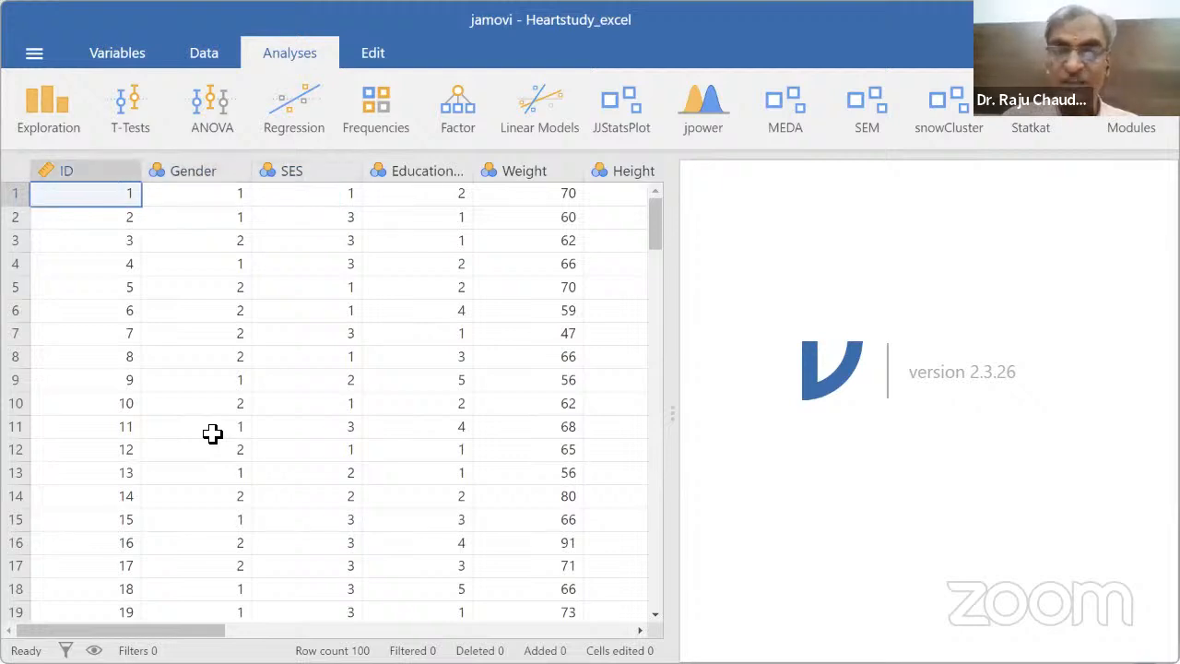
pyautogui.press('Right')
pyautogui.press('Down')
pyautogui.press('Down')
pyautogui.press('Down')
pyautogui.press('Down')
pyautogui.press('Right')
pyautogui.press('Right')
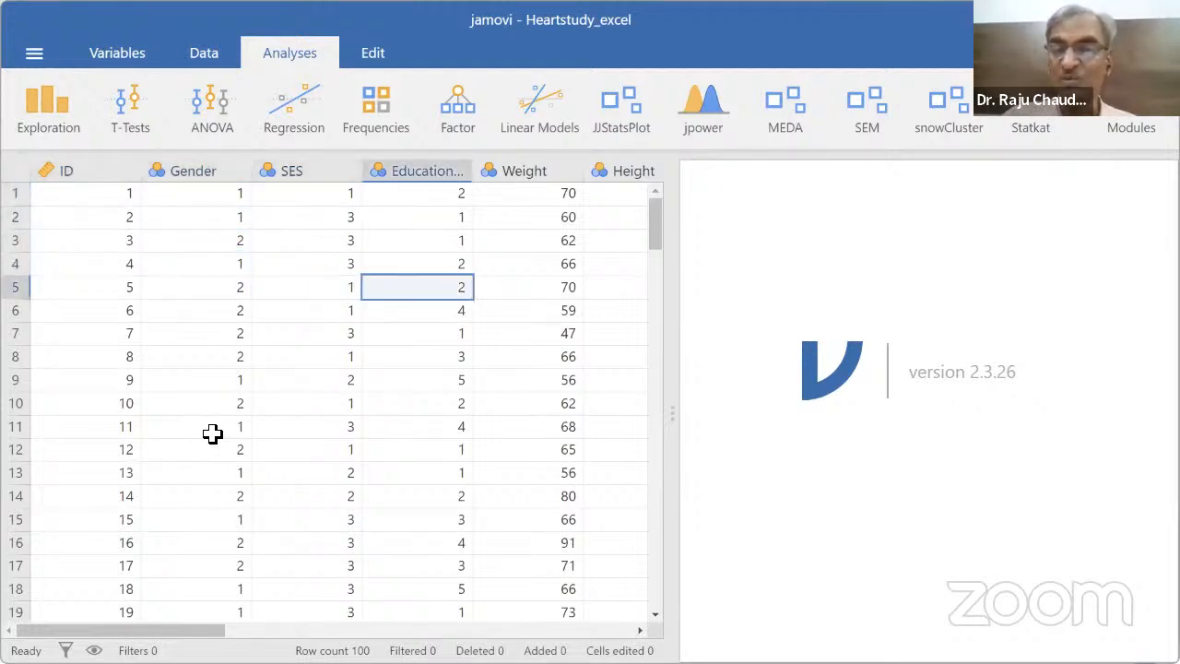
pyautogui.press('Left')
pyautogui.press('Left')
pyautogui.press('Left')
pyautogui.press('Up')
pyautogui.press('Up')
pyautogui.press('Up')
pyautogui.press('Up')
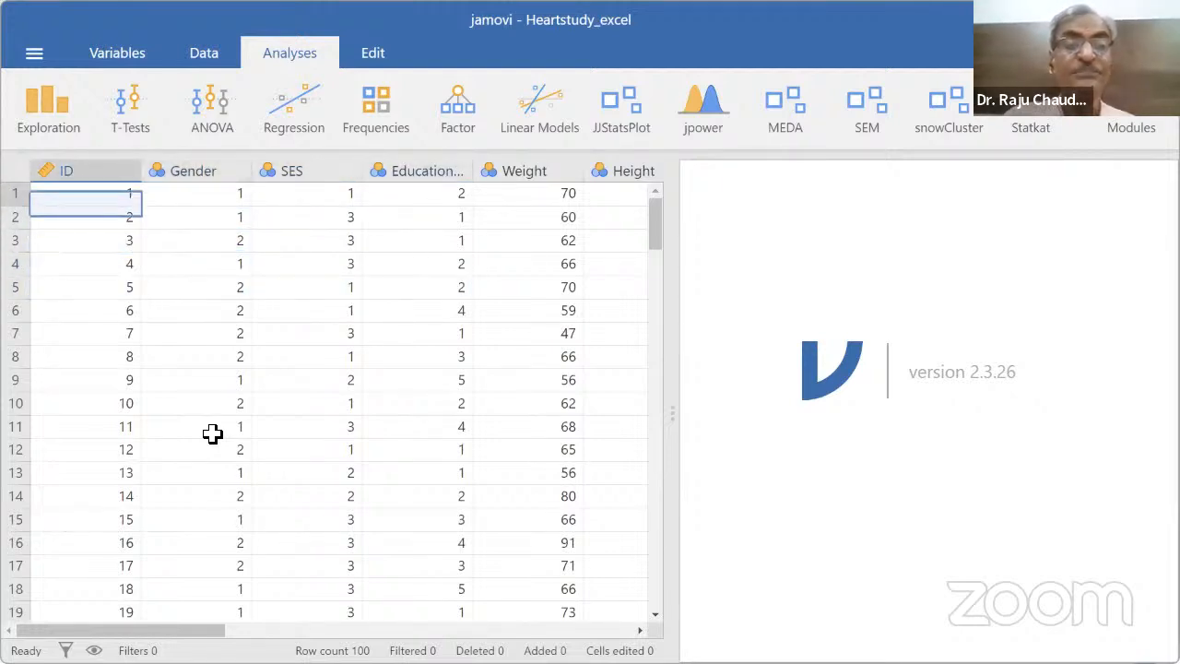
pyautogui.press('Down')
pyautogui.press('Right')
pyautogui.press('Up')
pyautogui.press('Right')
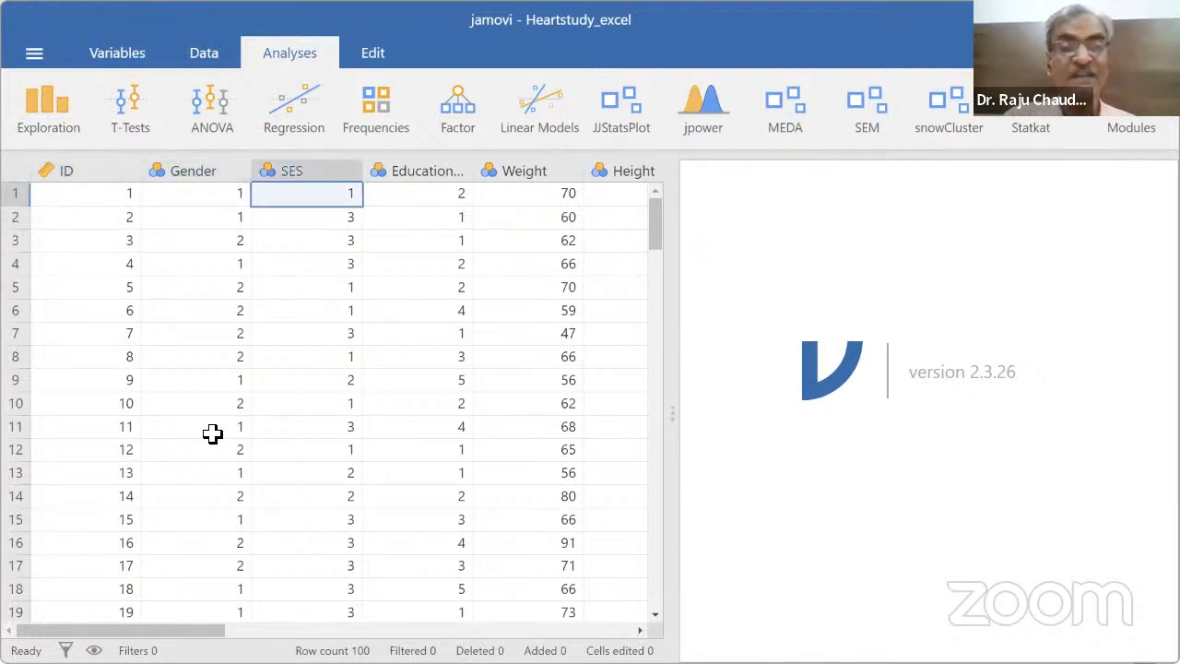
pyautogui.press('Left')
pyautogui.press('Left')
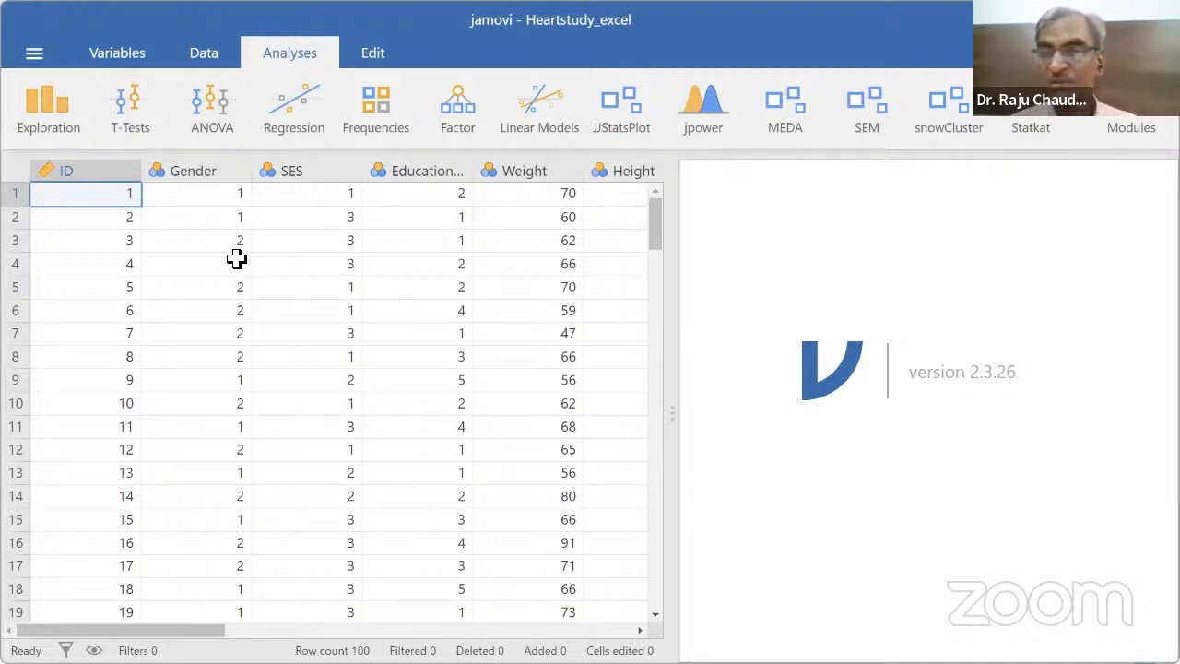
# Step: Examine the variables across the jamovi data sheet up to SBP and return to the ID column
pyautogui.moveTo(210, 631); pyautogui.dragTo(184, 609)
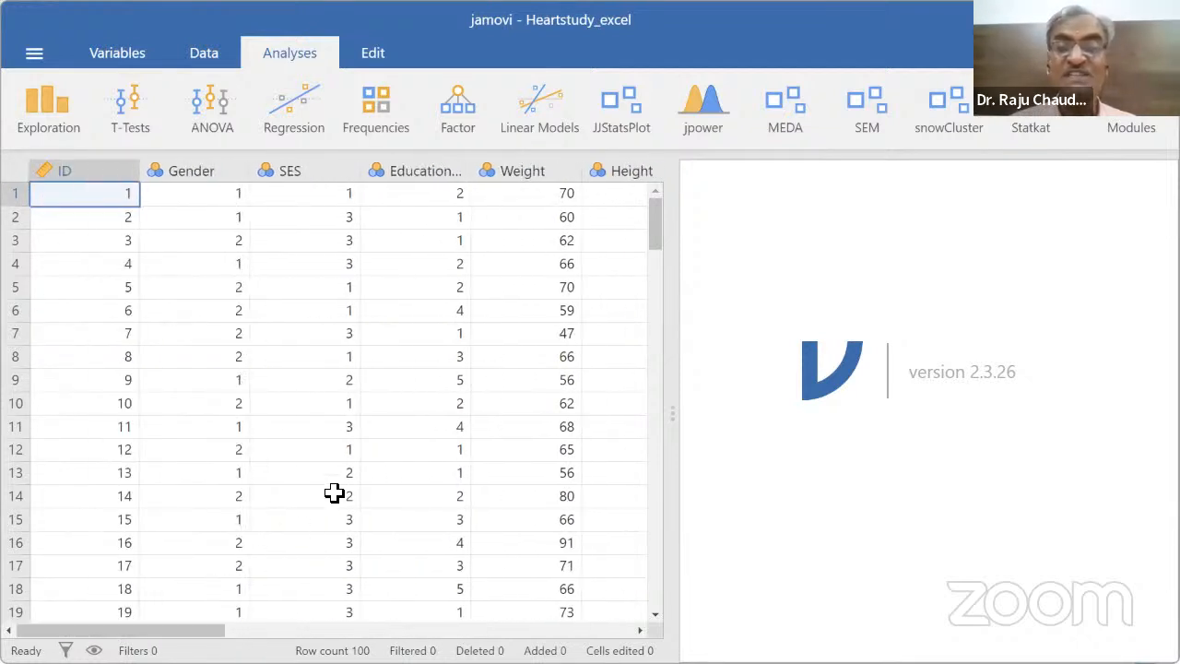
pyautogui.click(432, 201)
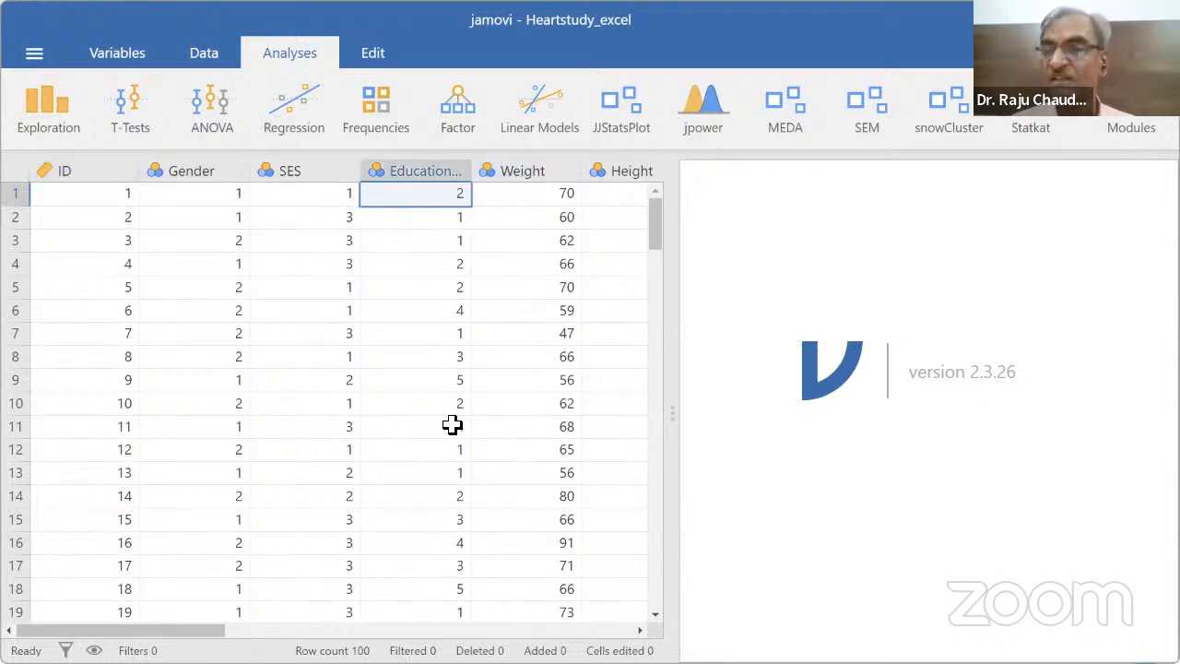
pyautogui.hscroll(10, 508, 601)
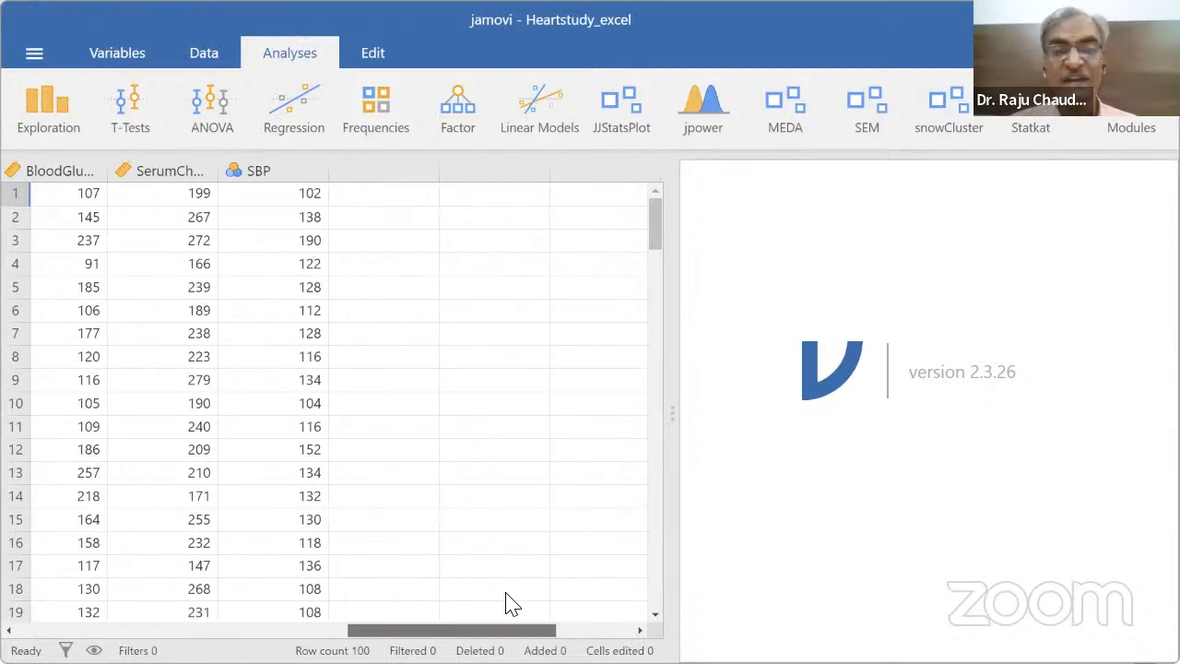
pyautogui.hscroll(-3, 461, 601)
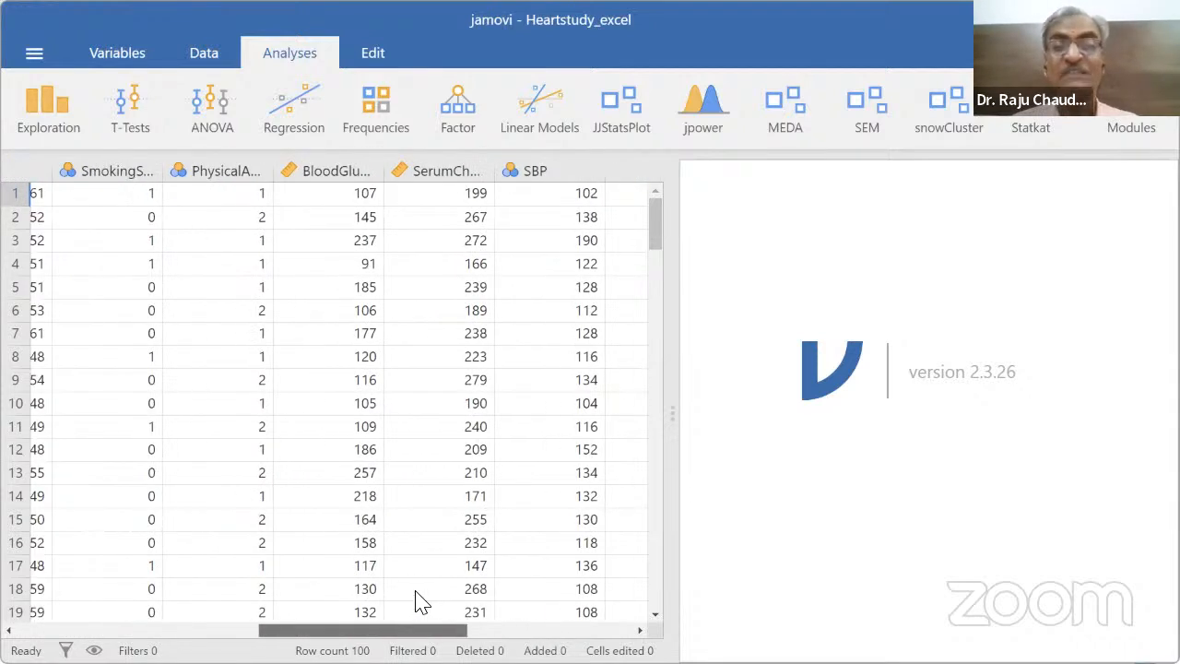
pyautogui.click(351, 218)
pyautogui.moveTo(348, 620); pyautogui.dragTo(37, 624)
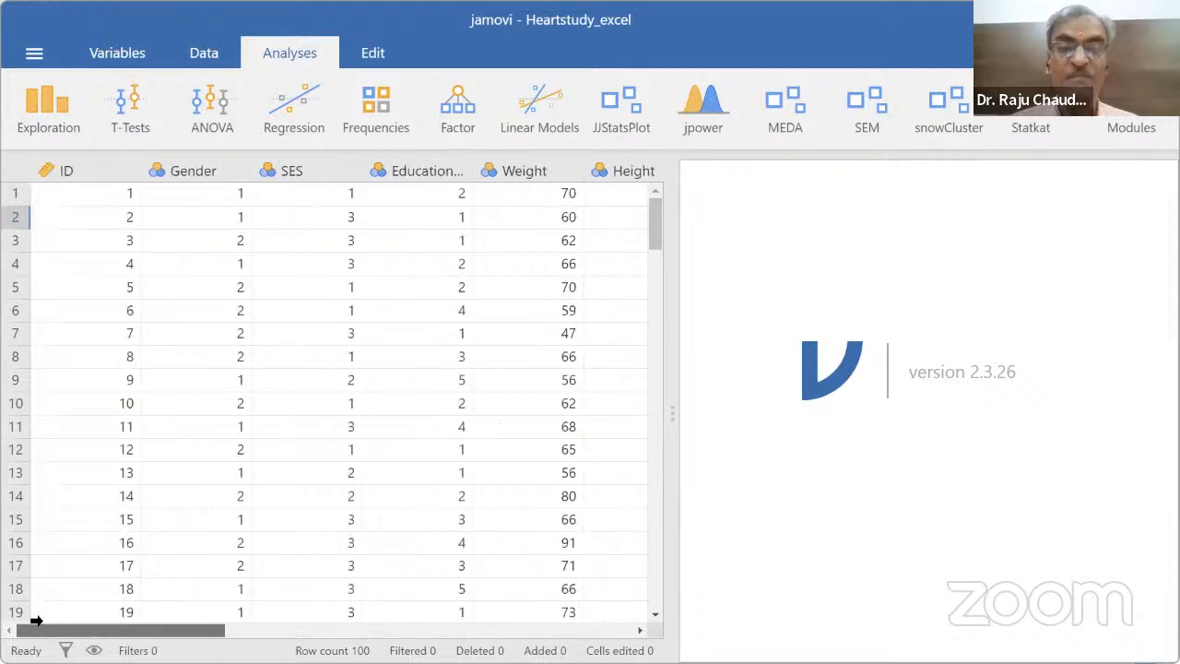
# Step: Open the ID variable's setup and set its measure type to ID
pyautogui.doubleClick(106, 175)
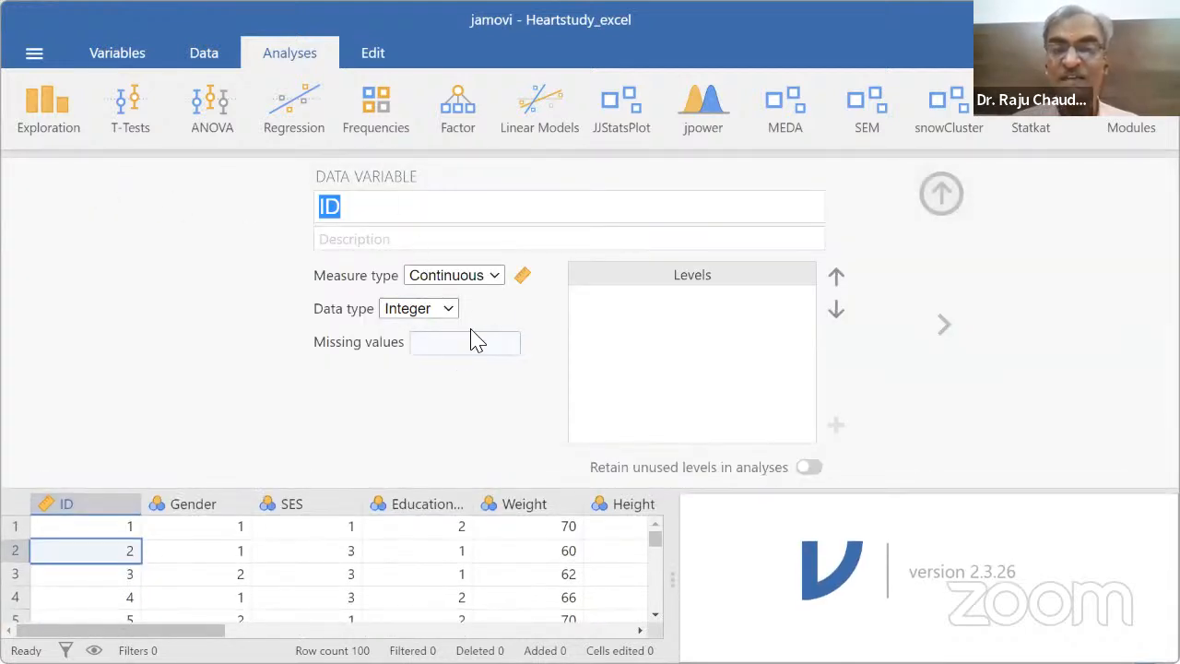
pyautogui.click(494, 275)
pyautogui.click(459, 387)
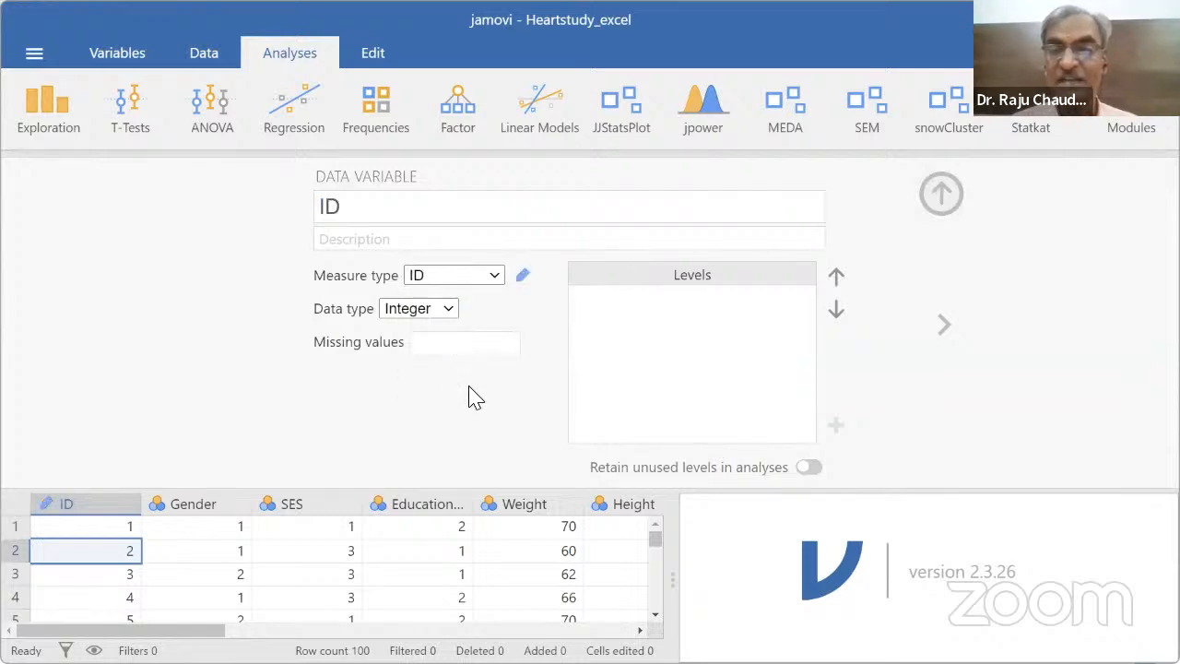
# Step: Move past Gender and set the measure type of both SES and EducationLevel to Ordinal
pyautogui.click(946, 330)
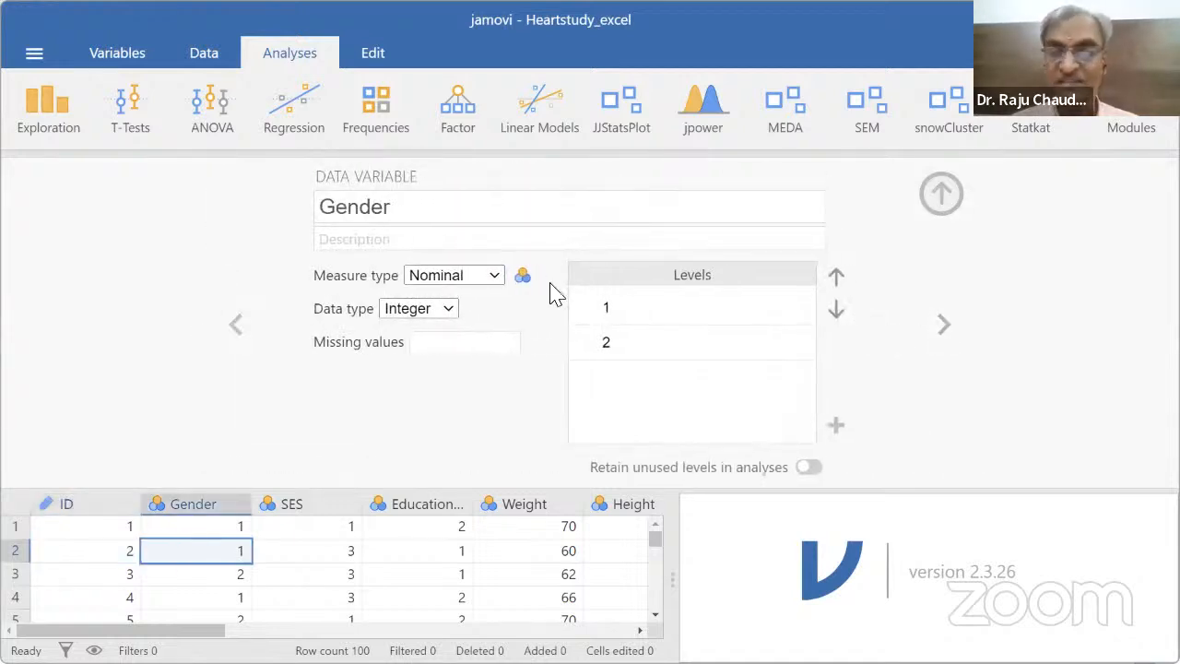
pyautogui.click(956, 330)
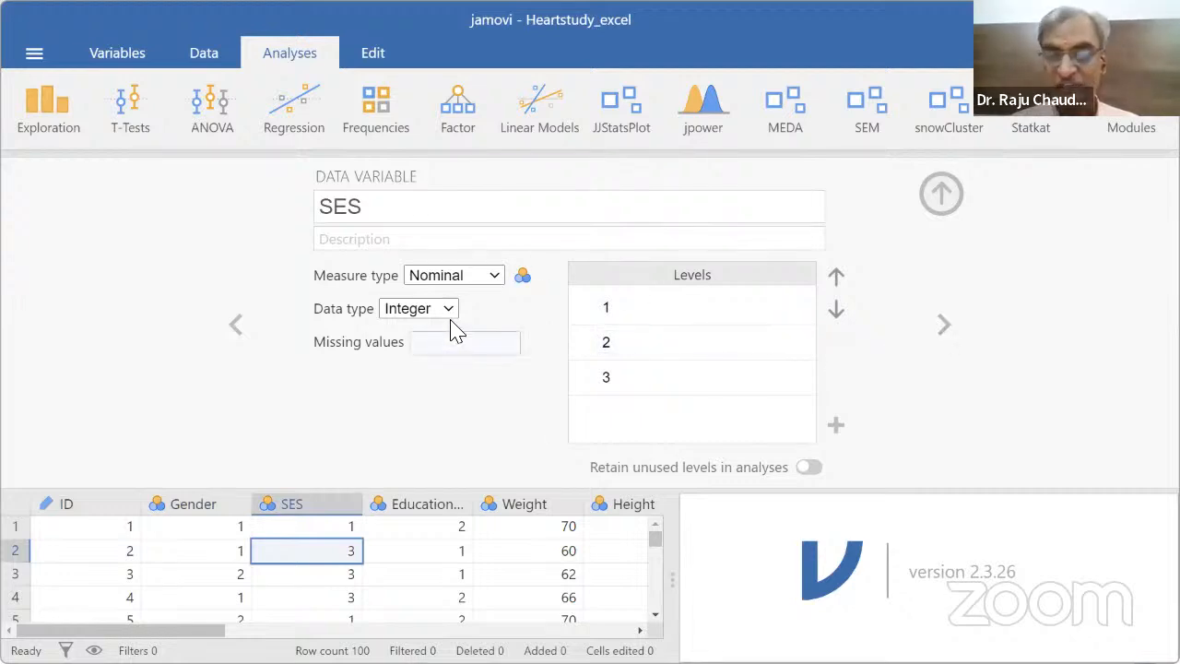
pyautogui.click(451, 275)
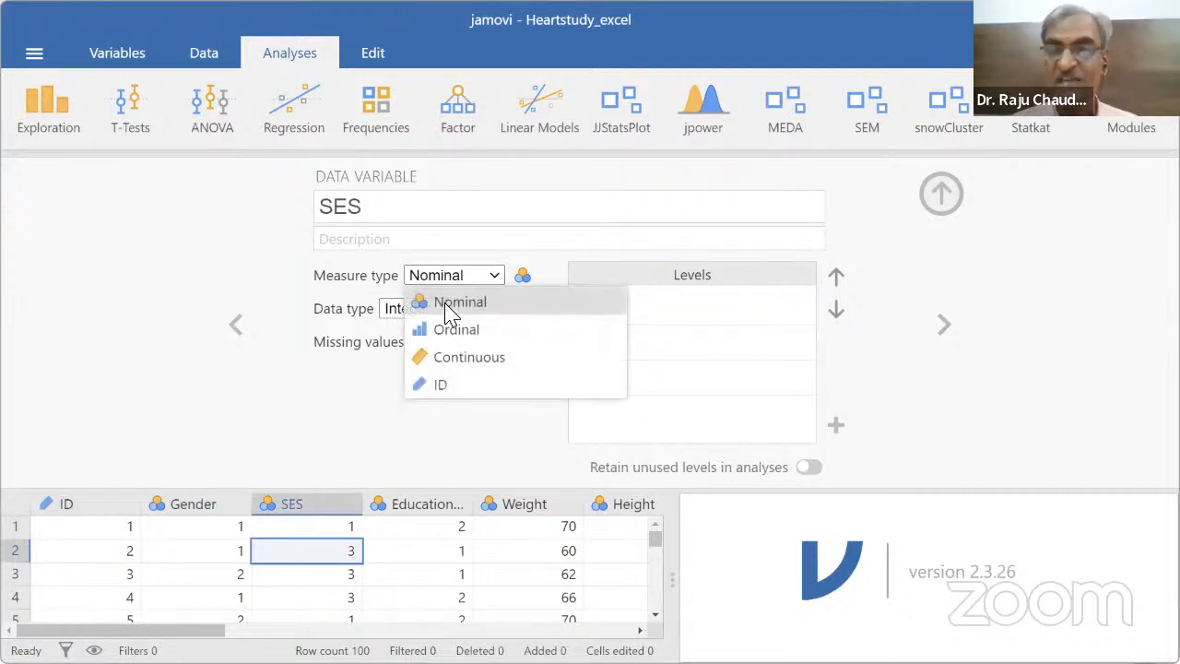
pyautogui.click(461, 329)
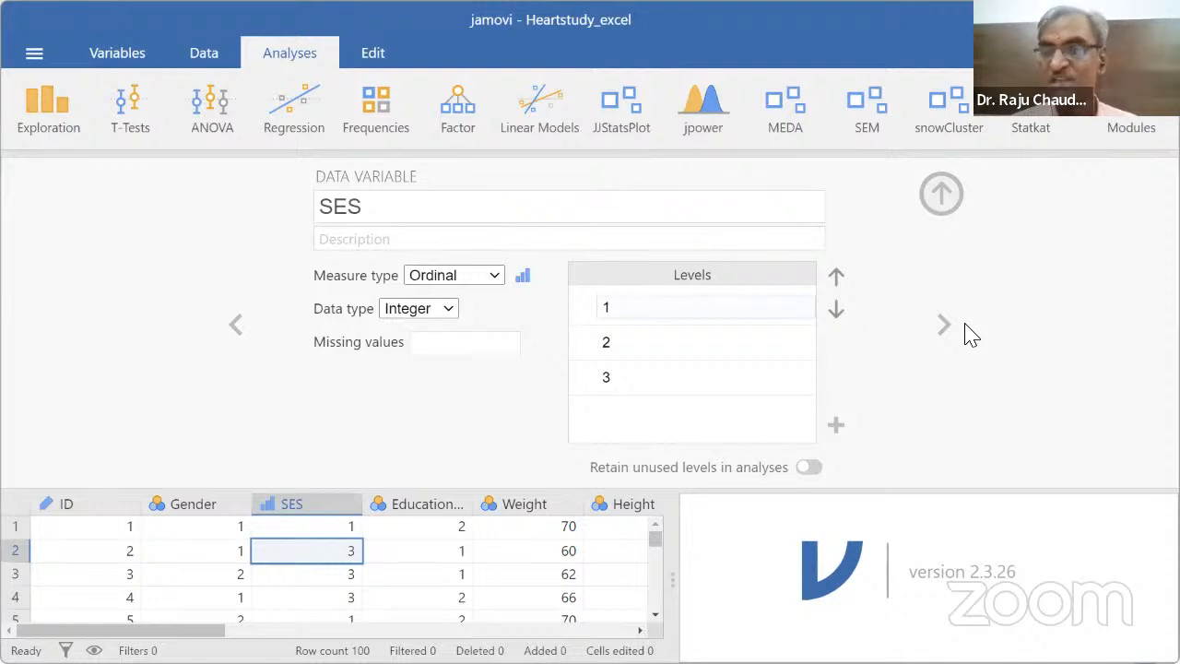
pyautogui.press('Right')
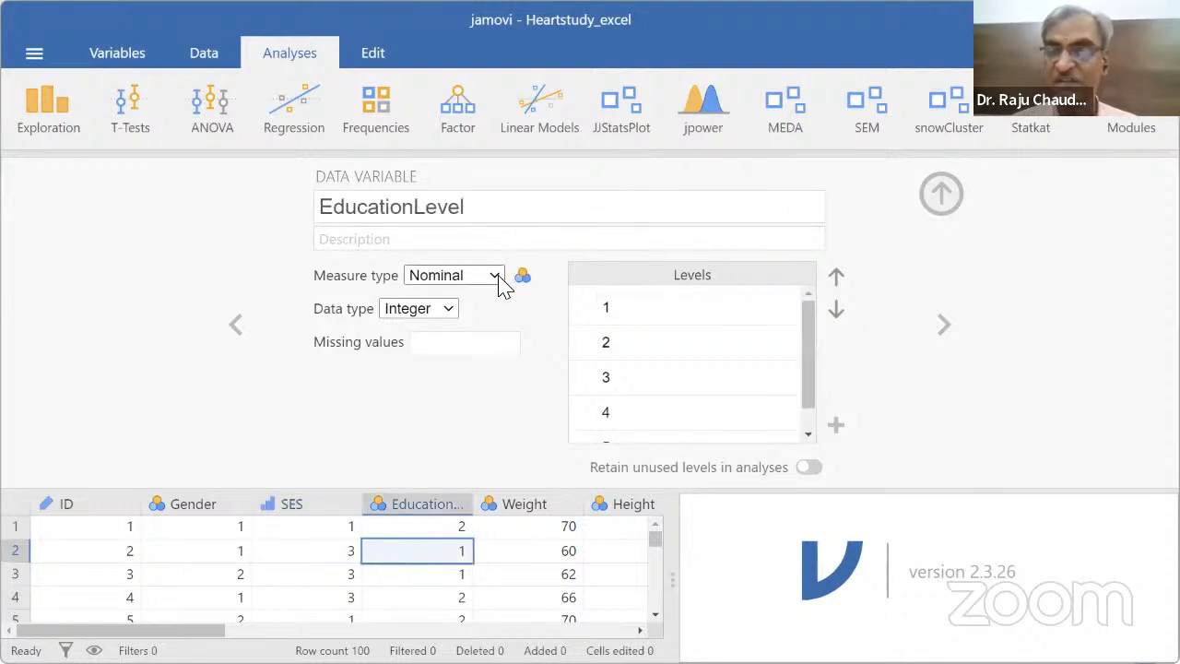
pyautogui.click(496, 276)
pyautogui.click(455, 332)
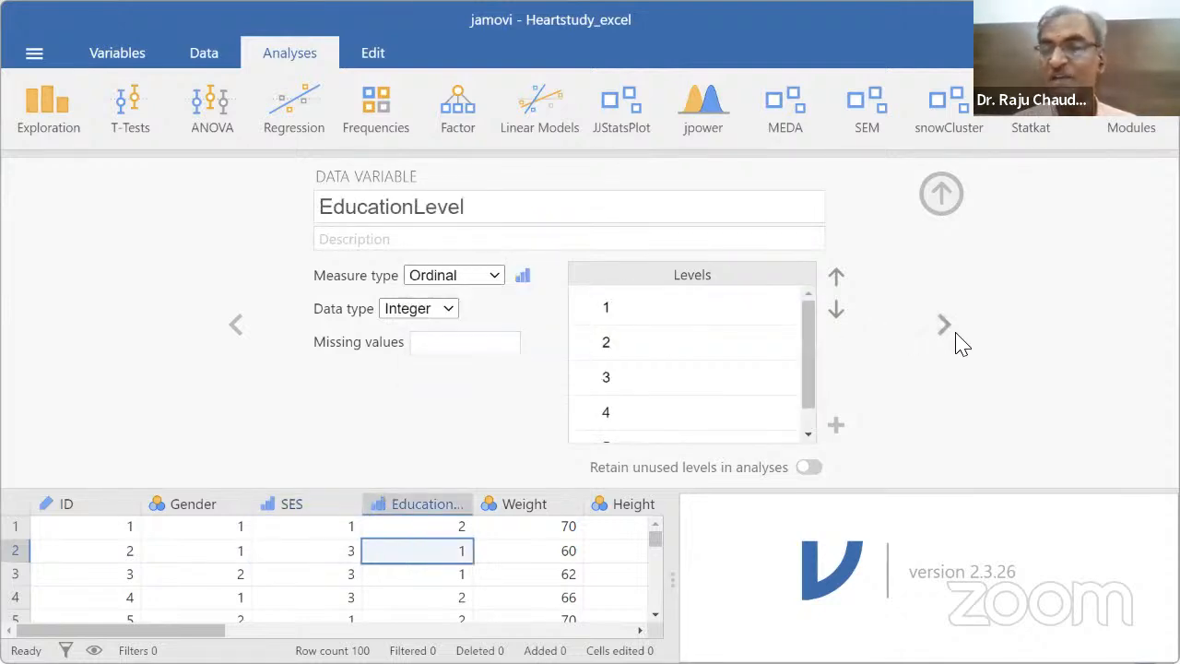
# Step: Set the measure type of the Weight, Height and Age variables to Continuous
pyautogui.click(945, 324)
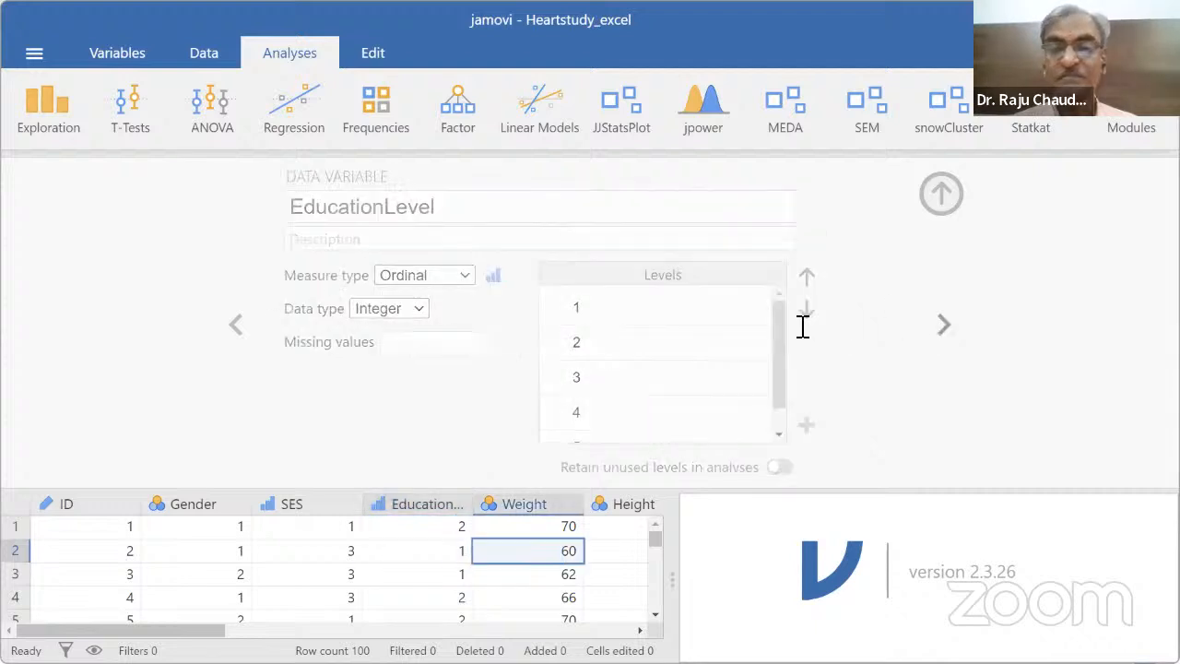
pyautogui.click(473, 283)
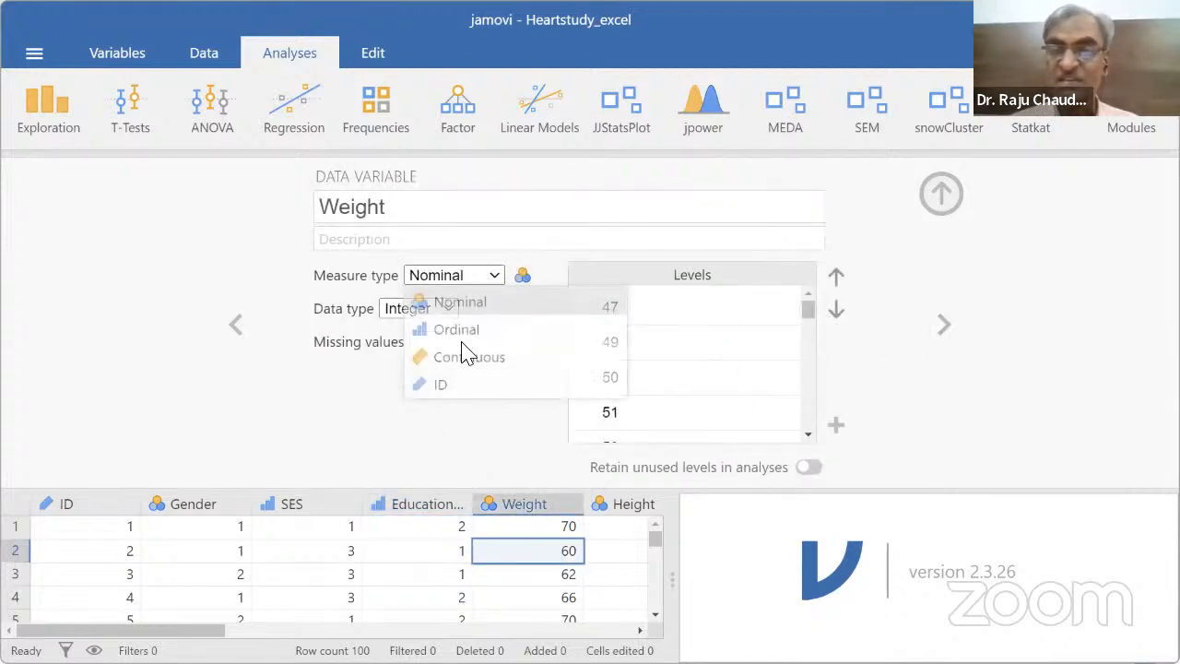
pyautogui.click(461, 356)
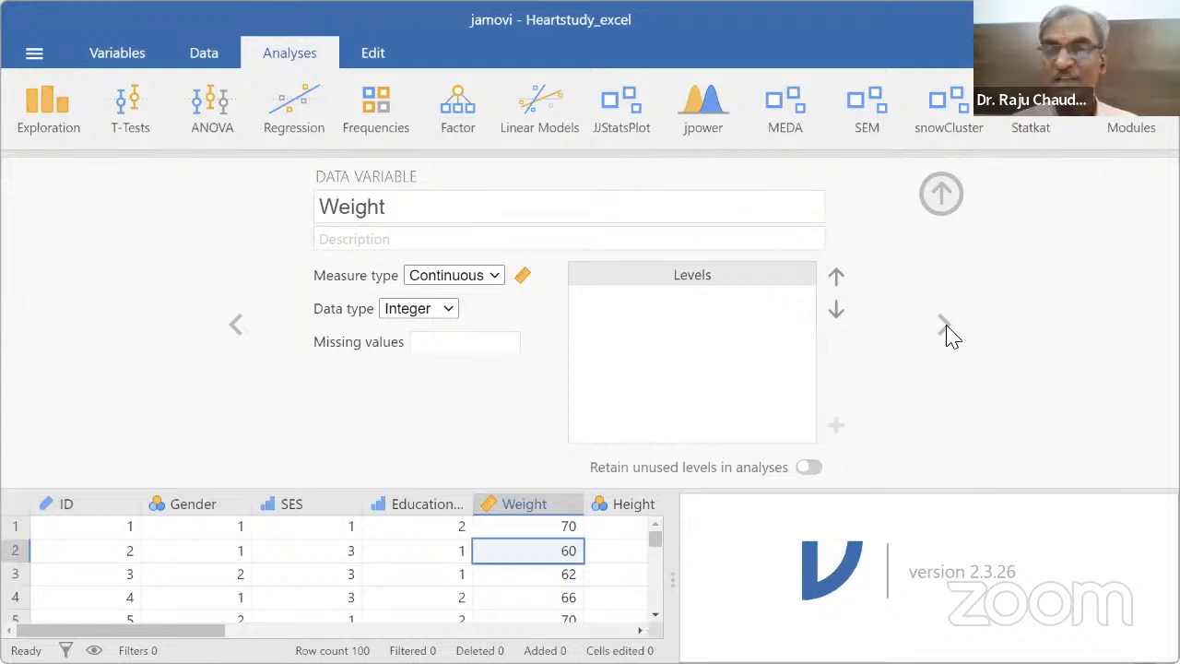
pyautogui.press('Right')
pyautogui.click(481, 275)
pyautogui.click(464, 359)
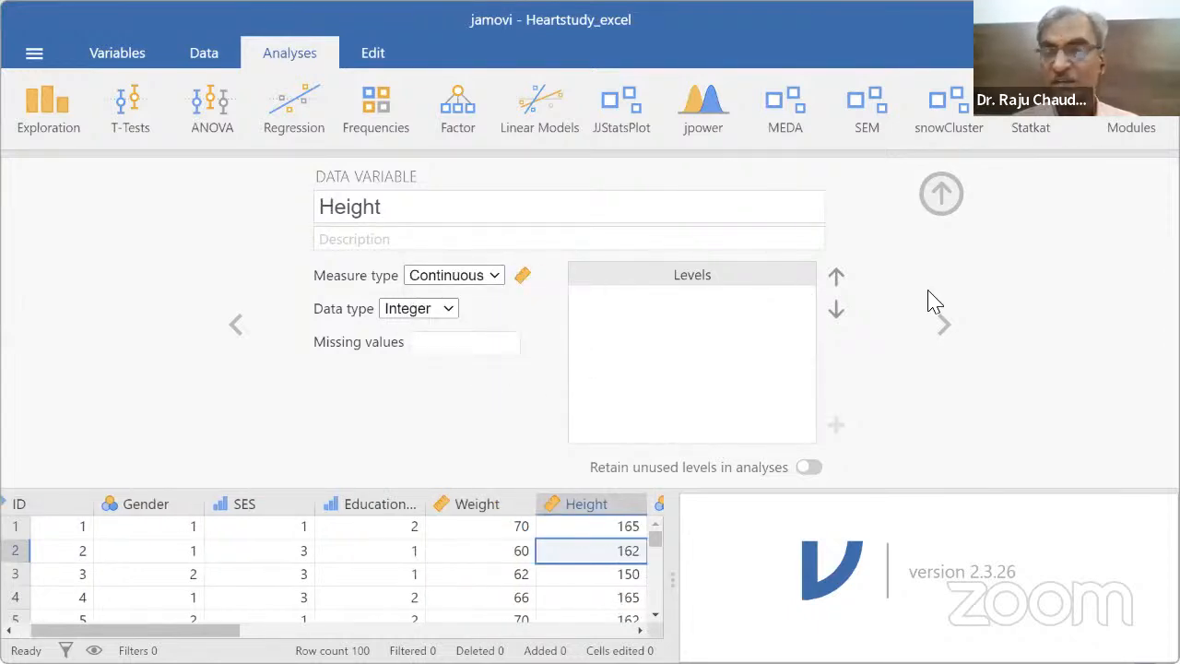
pyautogui.press('Right')
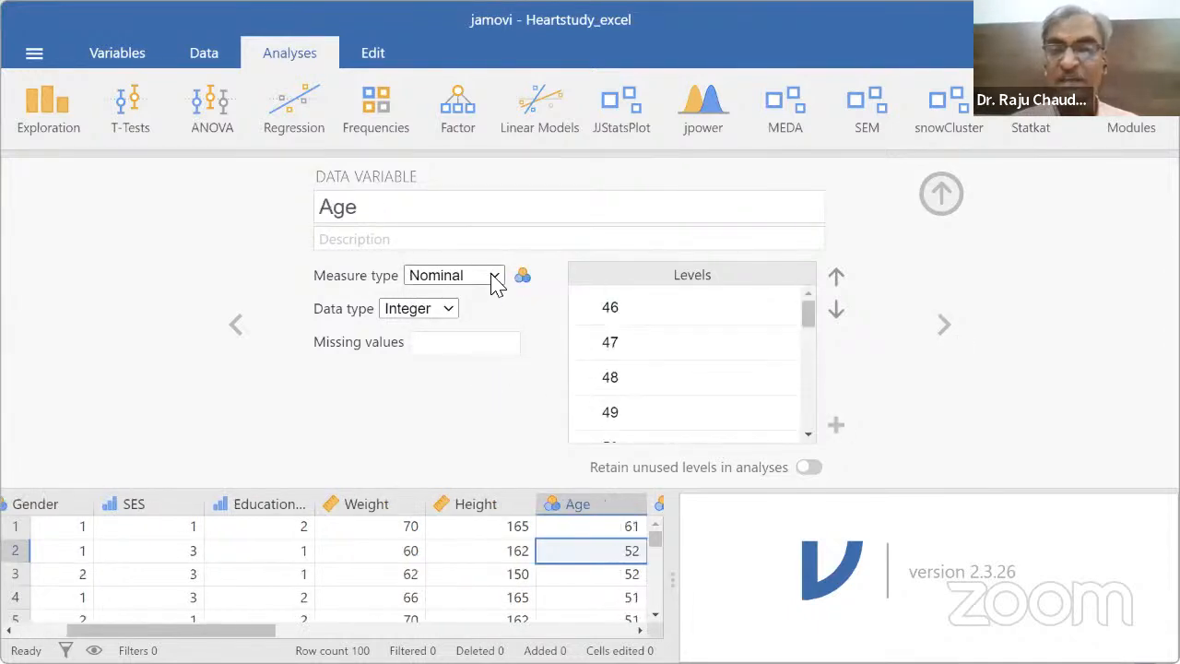
pyautogui.click(492, 278)
pyautogui.click(475, 357)
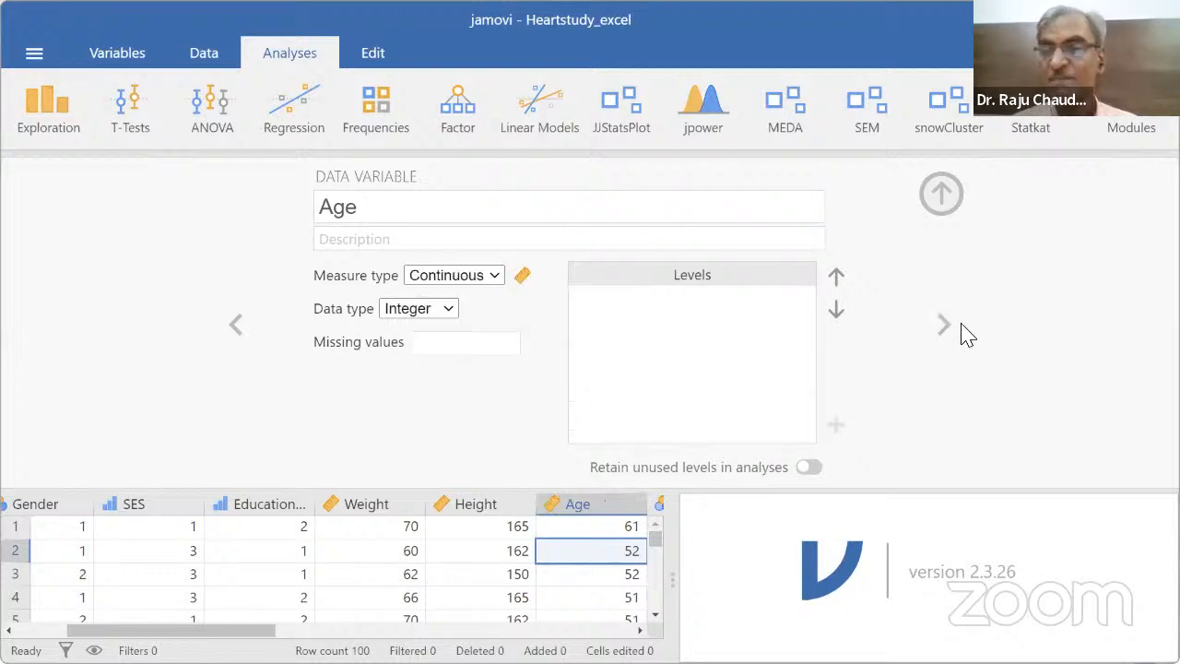
# Step: Check the variable setups from SmokingStatus through SerumCholesterol and set the measure type of SBP to Continuous
pyautogui.press('Right')
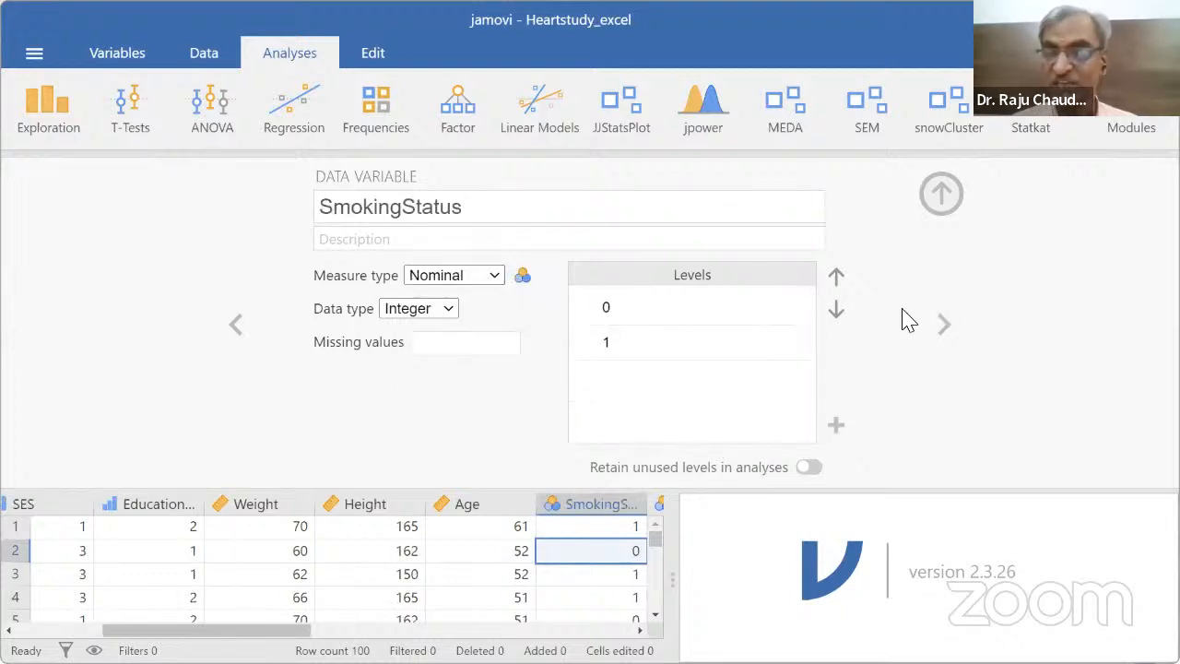
pyautogui.click(942, 327)
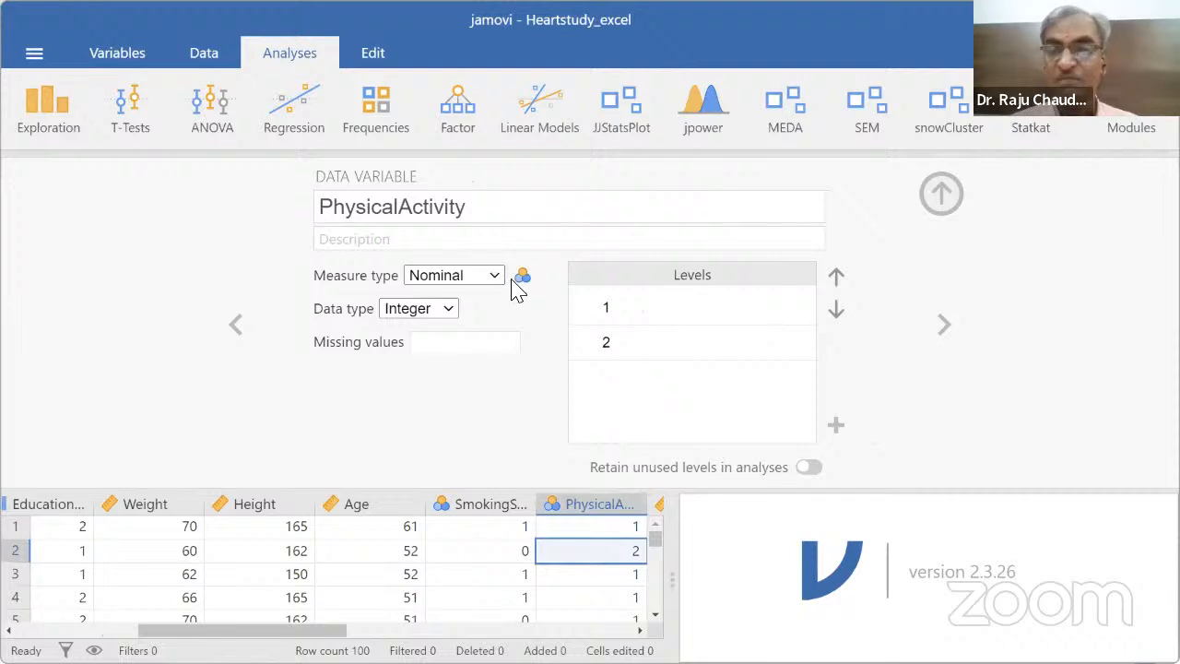
pyautogui.click(941, 331)
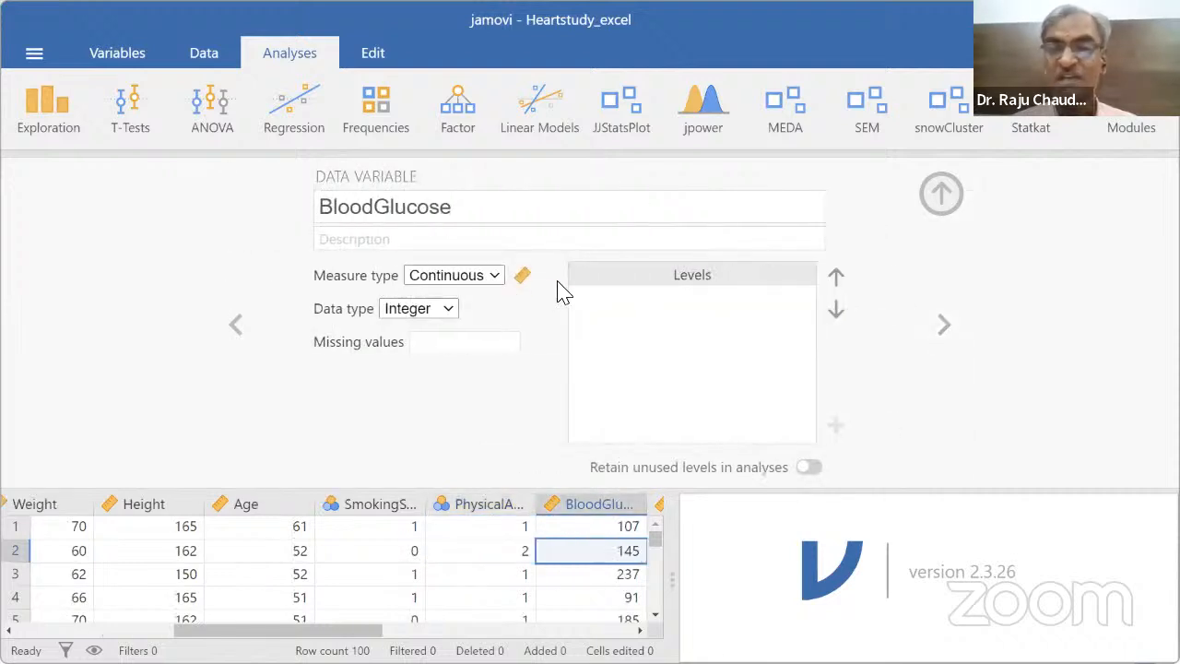
pyautogui.click(493, 276)
pyautogui.click(494, 277)
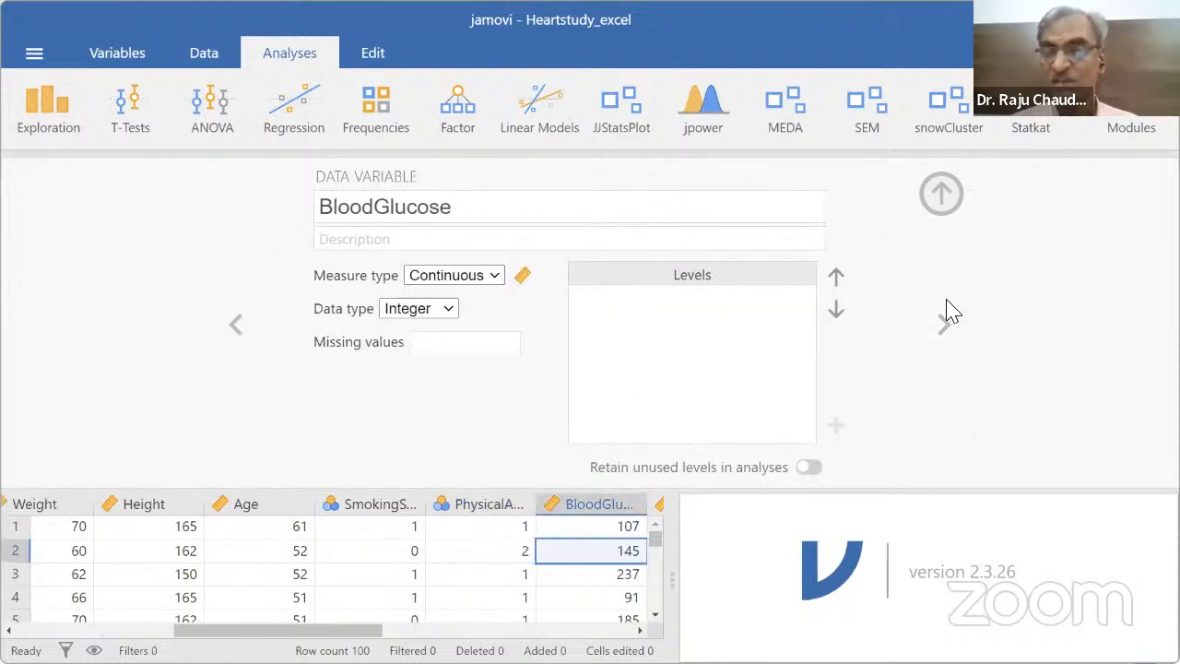
pyautogui.click(942, 327)
pyautogui.click(942, 327)
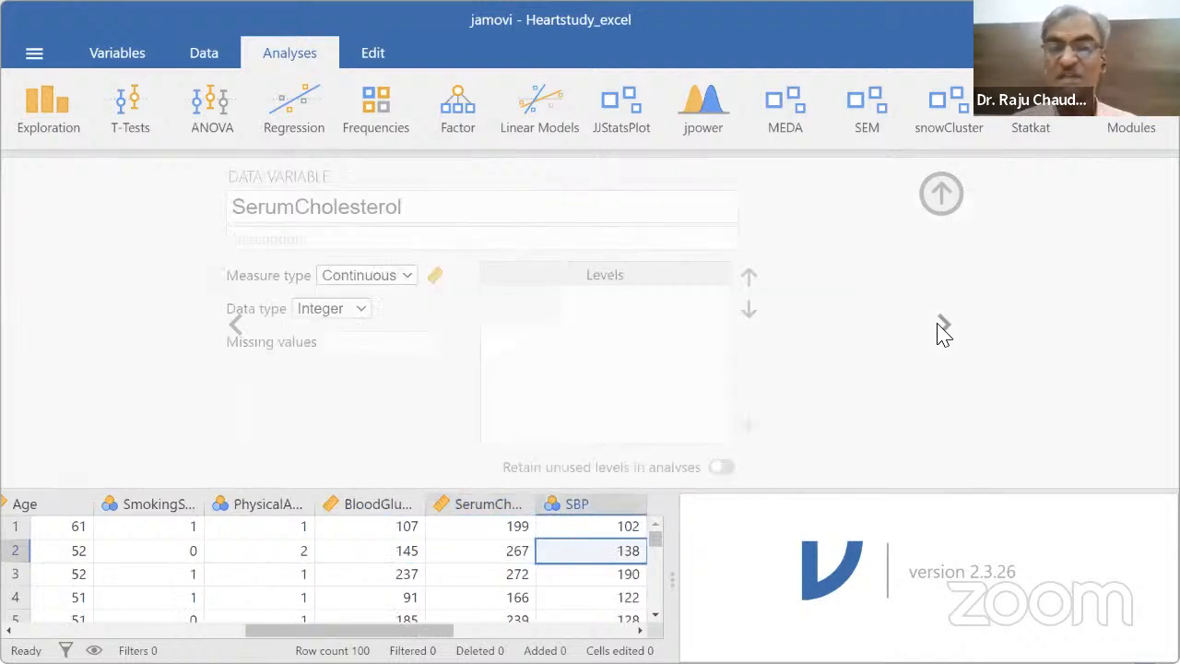
pyautogui.click(488, 279)
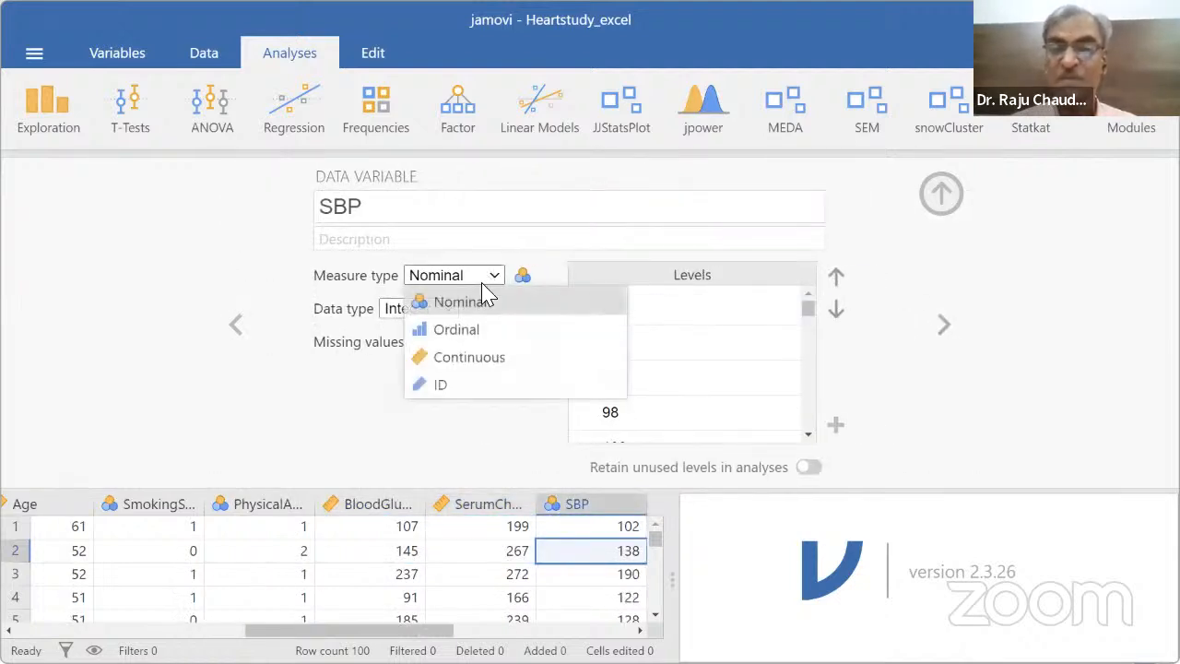
pyautogui.click(466, 359)
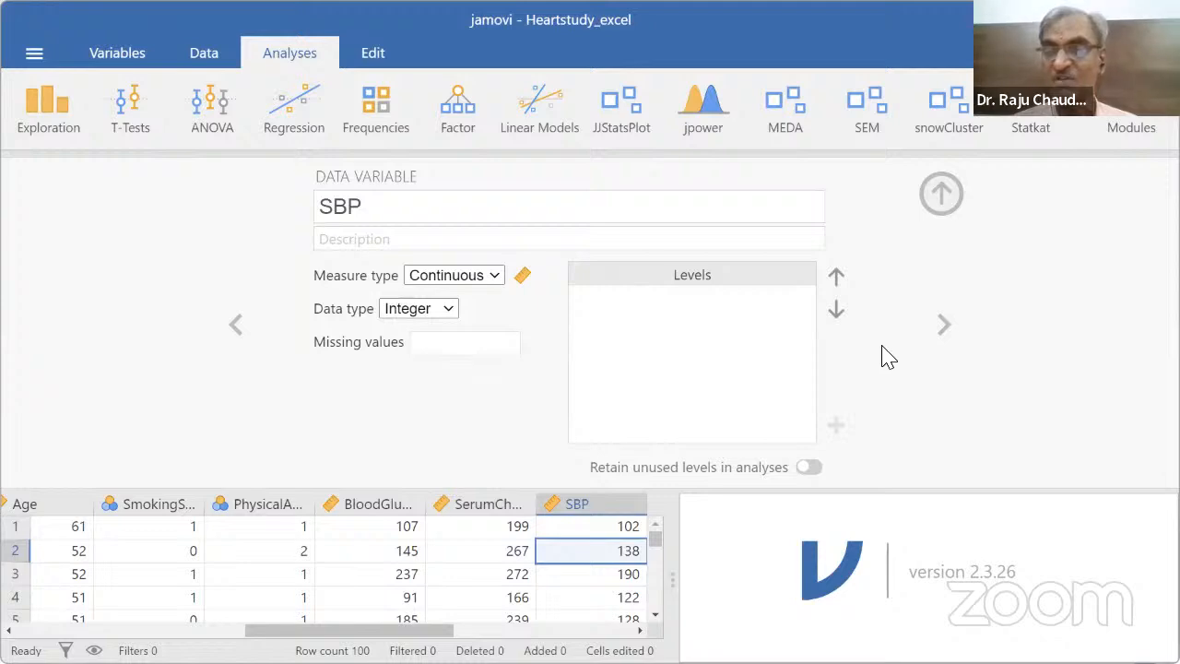
# Step: Go back through the variable setups from SBP to ID and open the setup of Gender
pyautogui.moveTo(415, 631); pyautogui.dragTo(219, 631)
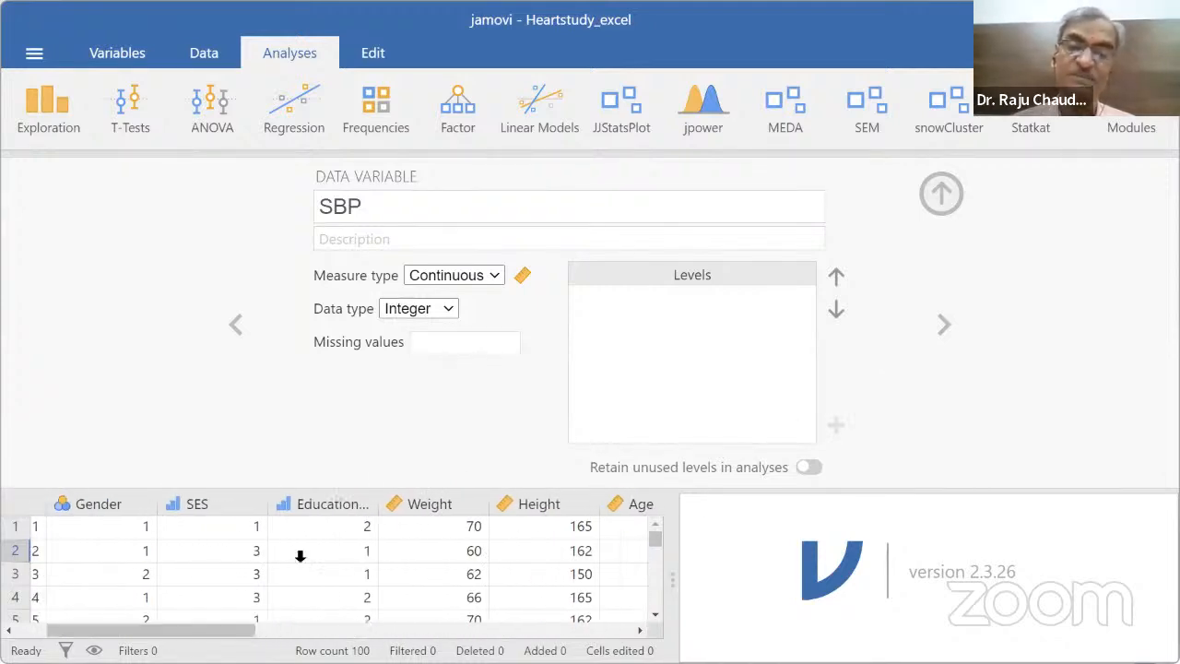
pyautogui.click(232, 325)
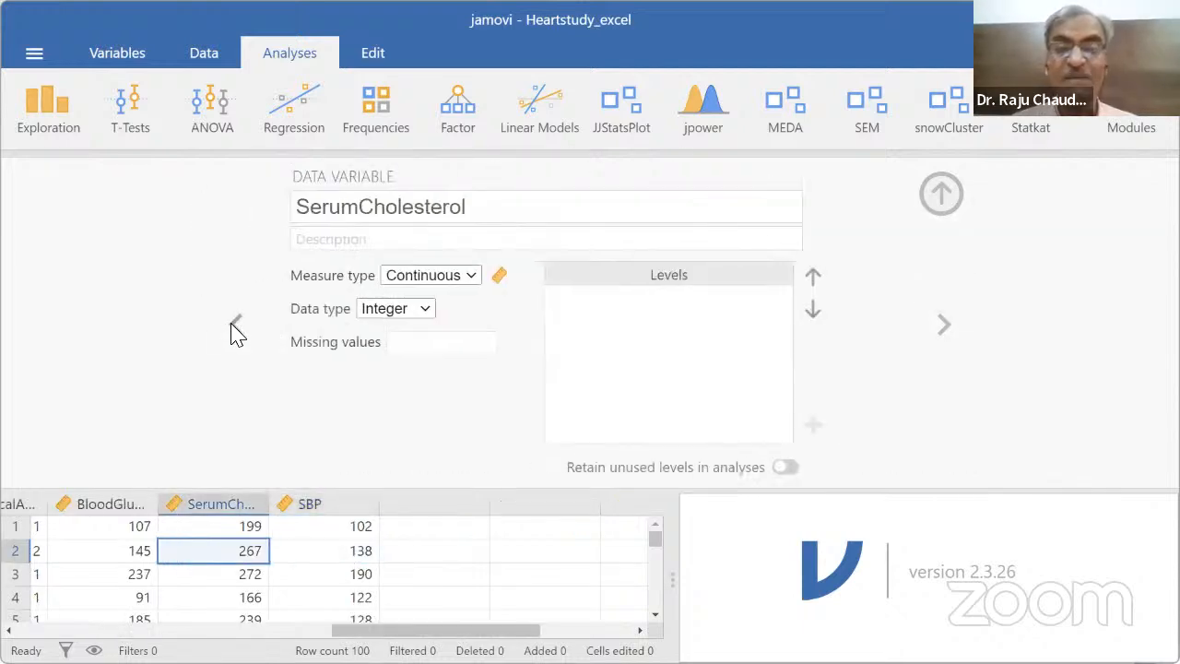
pyautogui.click(236, 330)
pyautogui.click(232, 323)
pyautogui.click(231, 323)
pyautogui.click(231, 323)
pyautogui.click(231, 323)
pyautogui.click(231, 324)
pyautogui.click(232, 324)
pyautogui.click(231, 324)
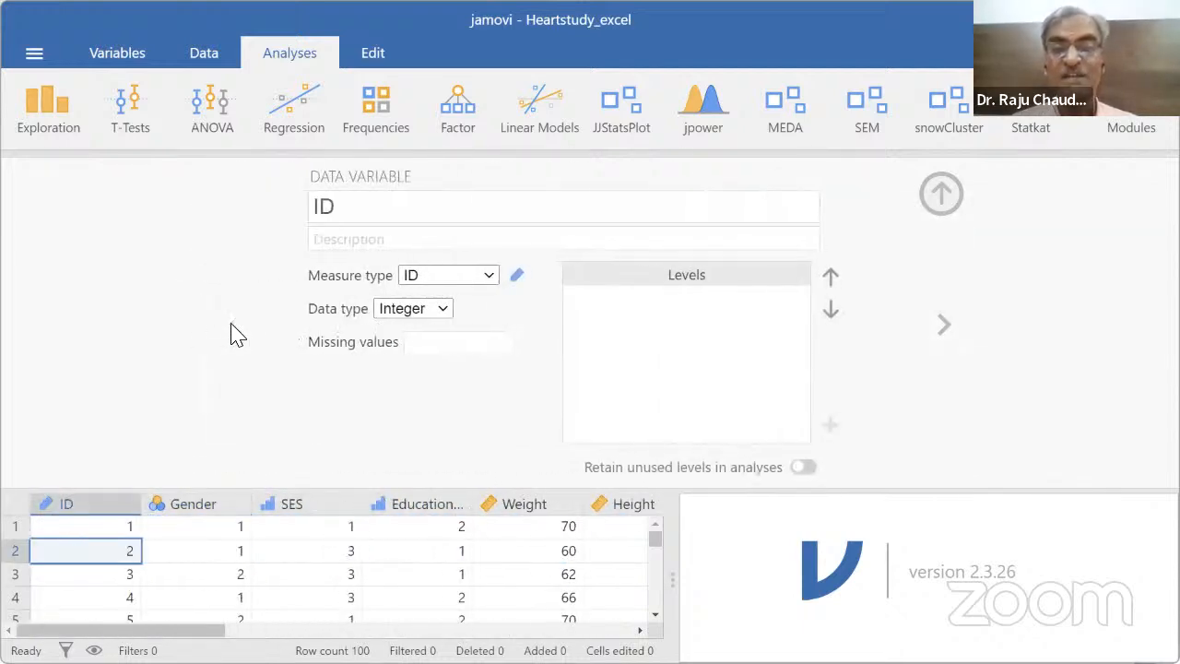
pyautogui.click(945, 327)
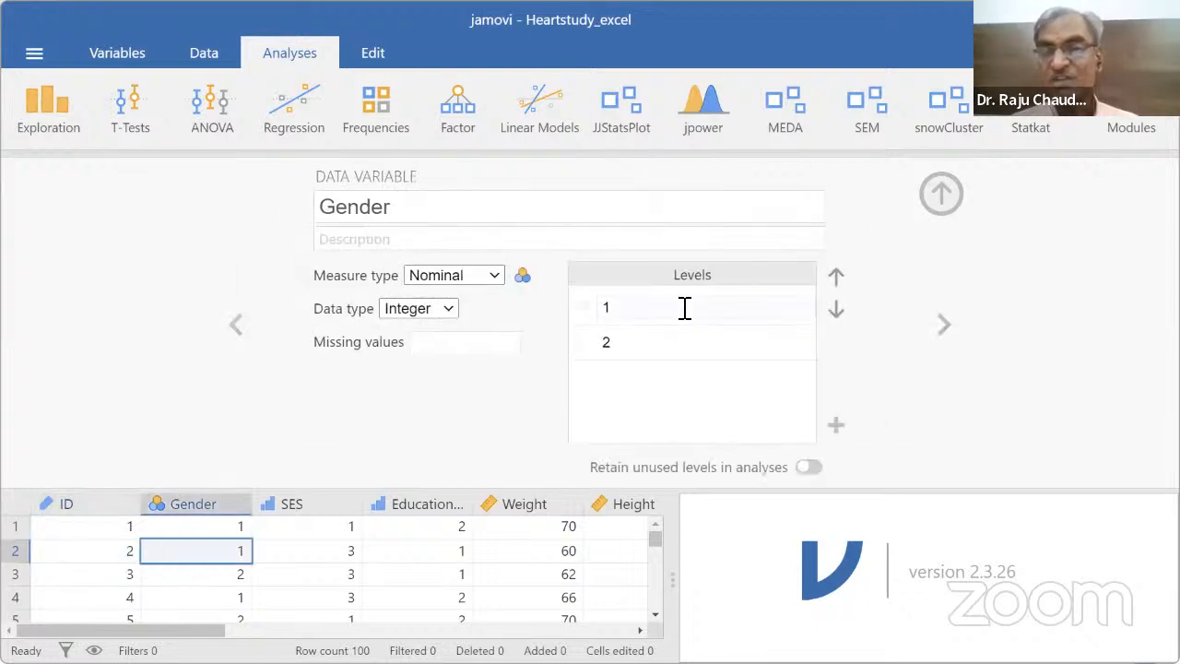
# Step: Label level 1 of the Gender variable as Male
pyautogui.click(686, 308)
pyautogui.click(493, 237)
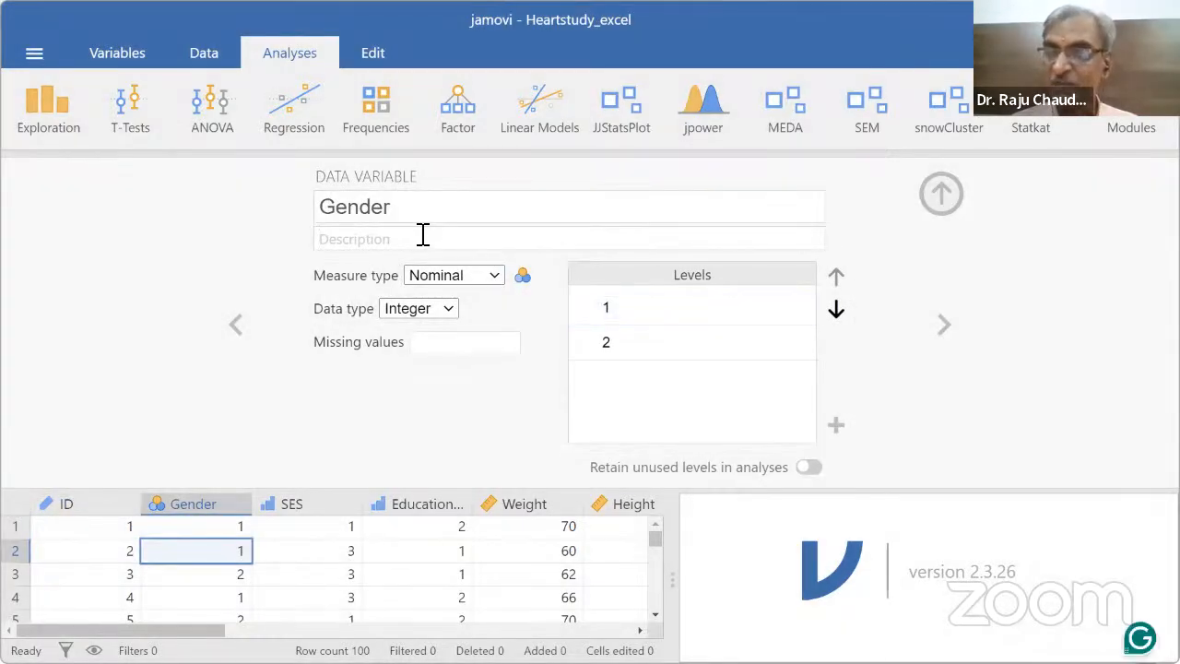
pyautogui.click(689, 307)
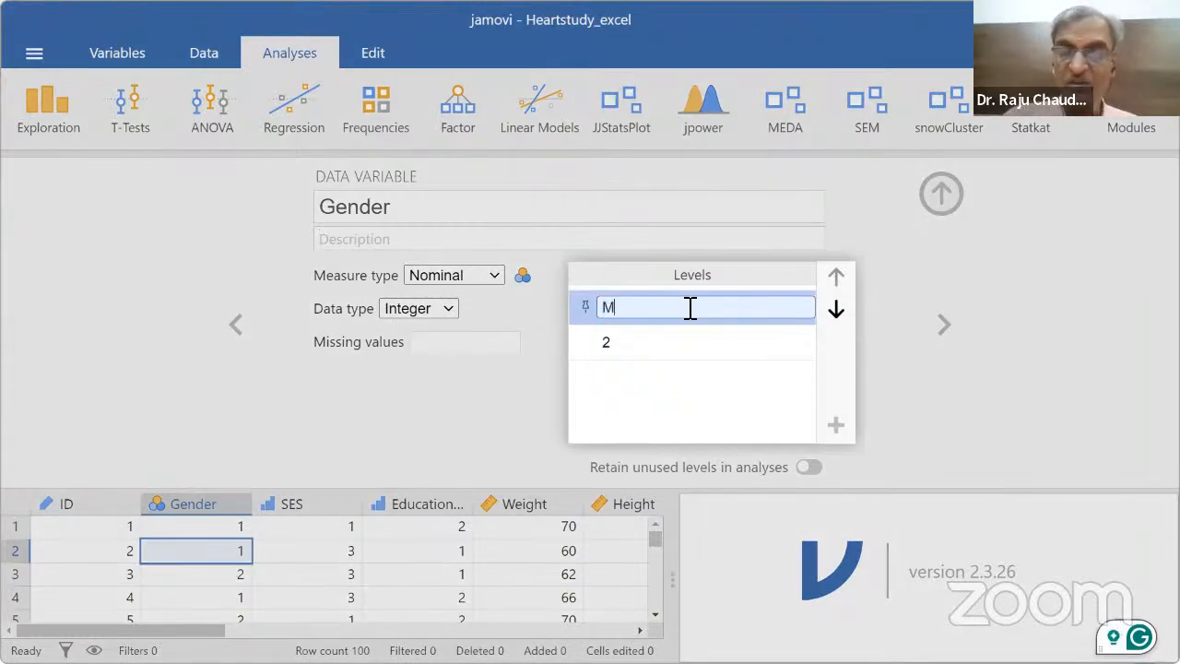
pyautogui.write('MAle')
pyautogui.press('Tab')
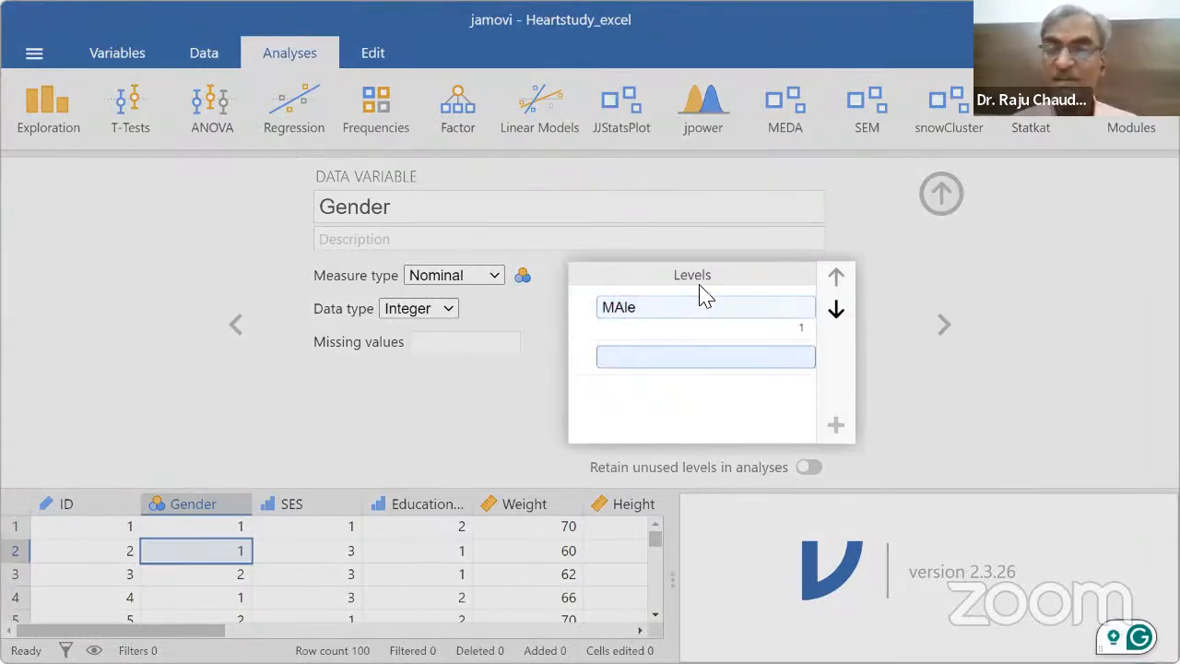
pyautogui.click(676, 313)
pyautogui.press('BackSpace')
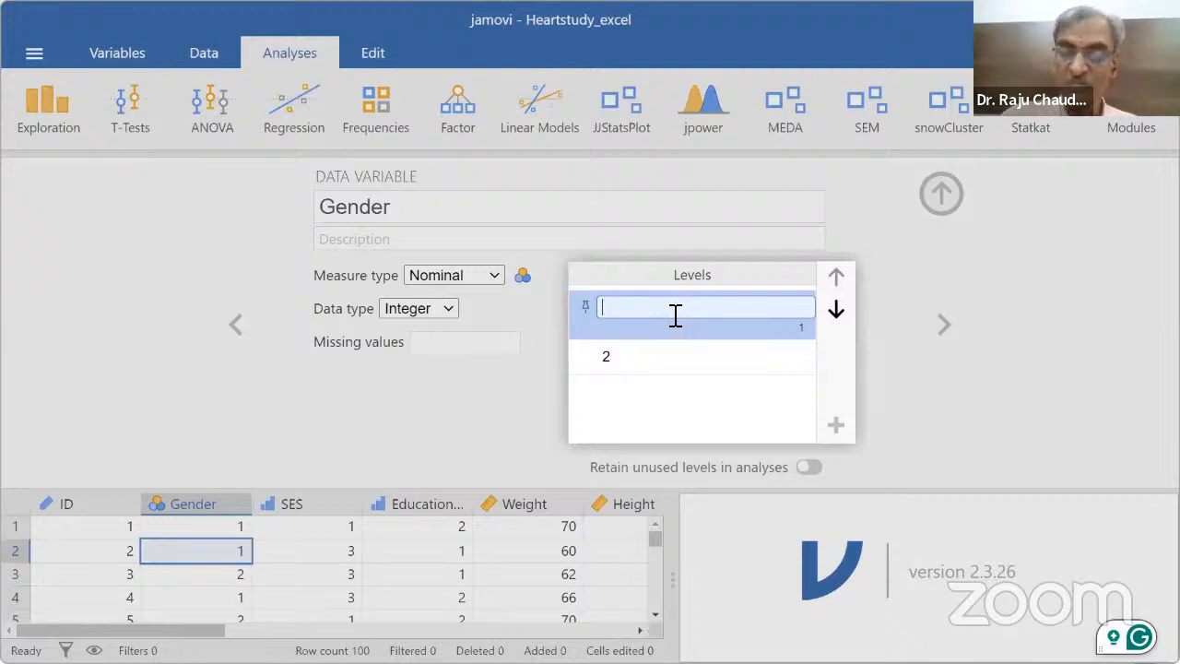
pyautogui.press('Tab')
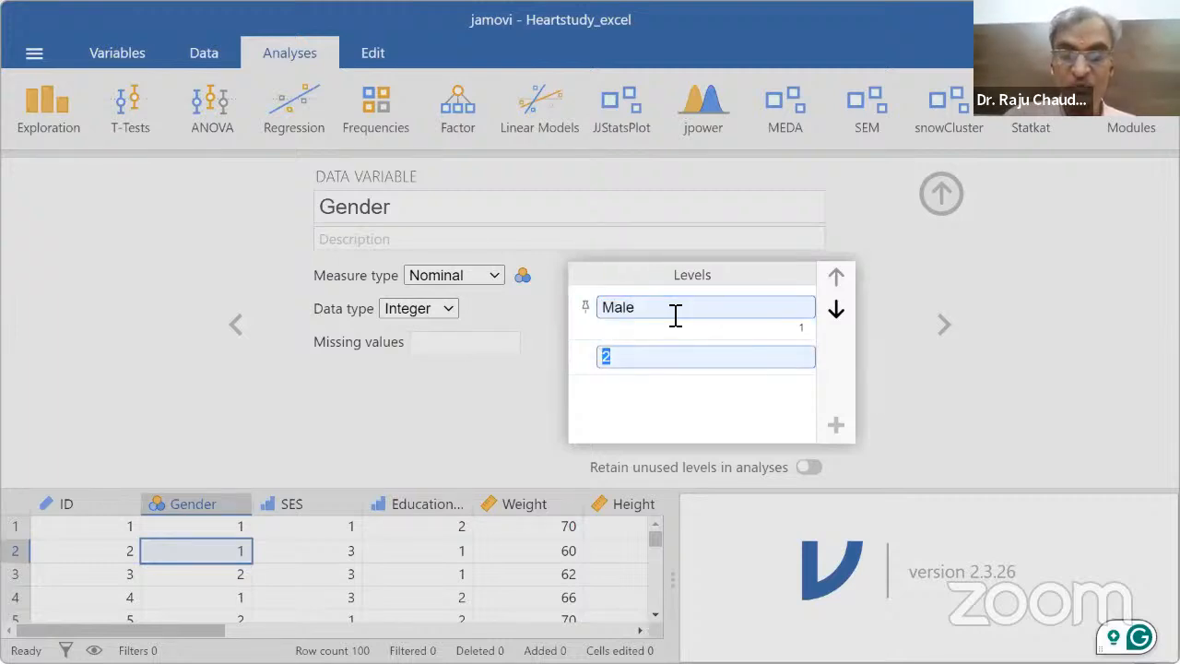
# Step: Label Gender's level 1 as Female and level 2 as Male, and close the variable setup
pyautogui.click(676, 313)
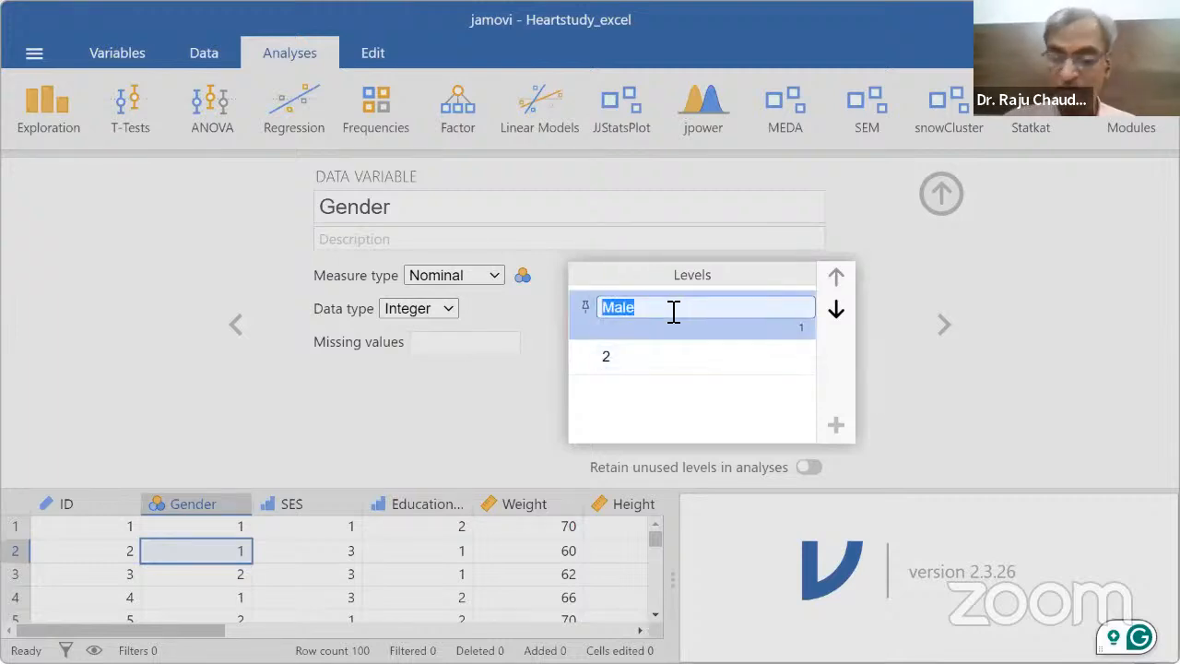
pyautogui.write('Female')
pyautogui.press('Tab')
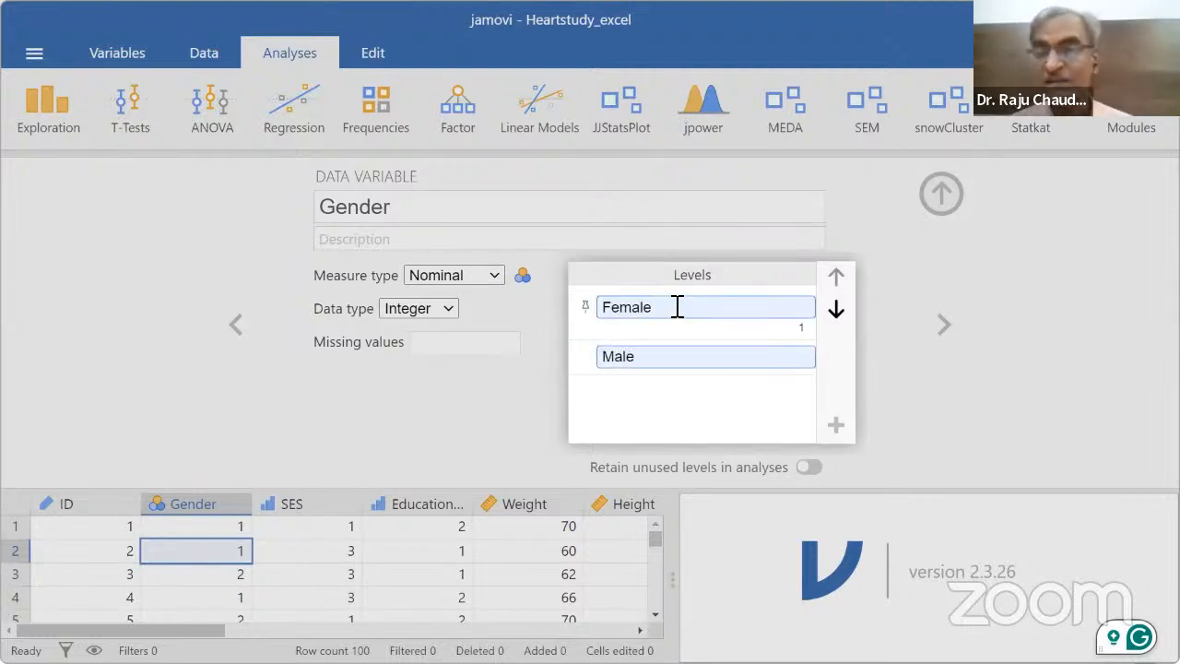
pyautogui.click(891, 373)
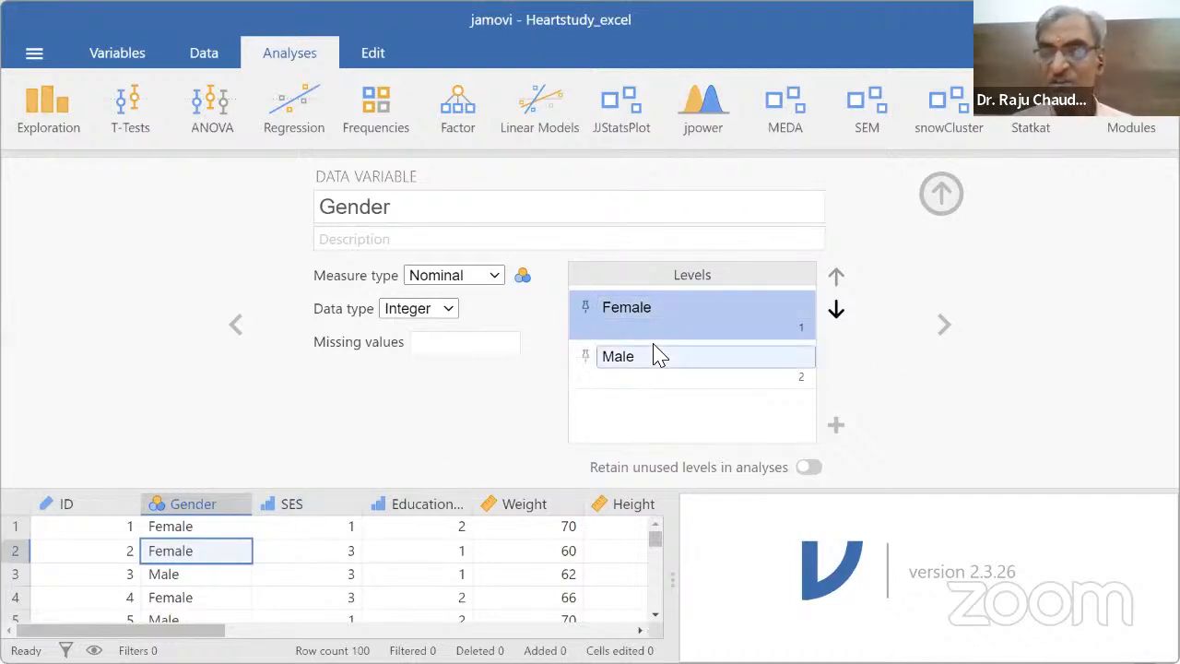
pyautogui.click(941, 193)
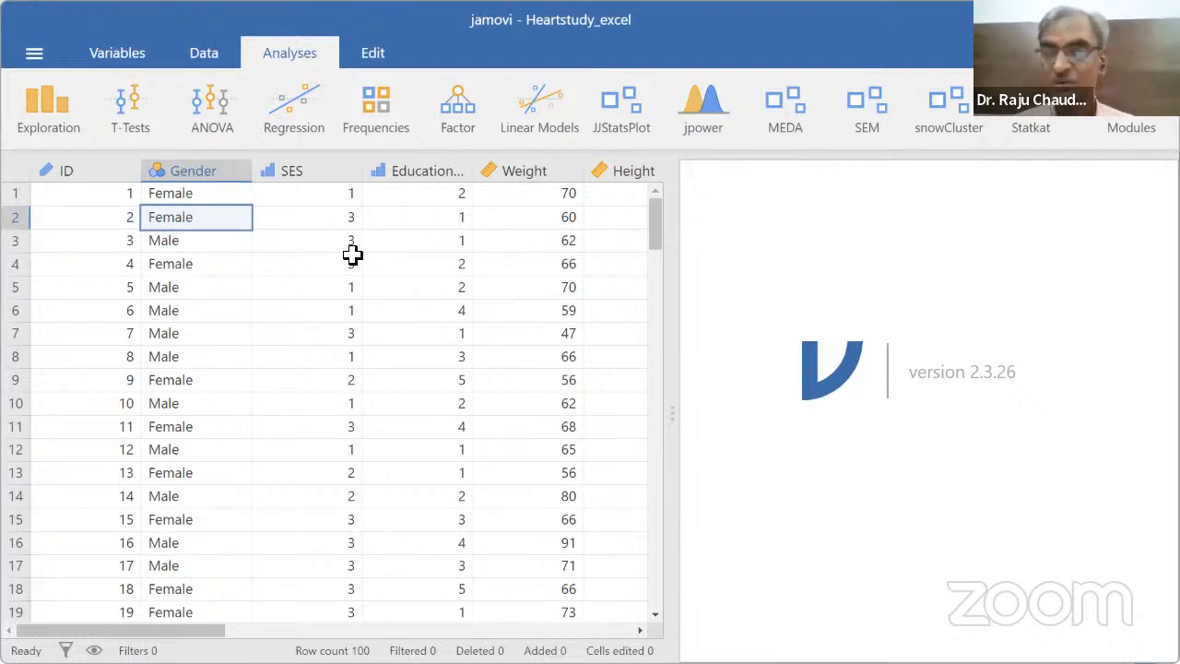
# Step: Label levels 1, 2 and 3 of the SES variable as LES, MES and HEs, and close the variable setup
pyautogui.doubleClick(295, 173)
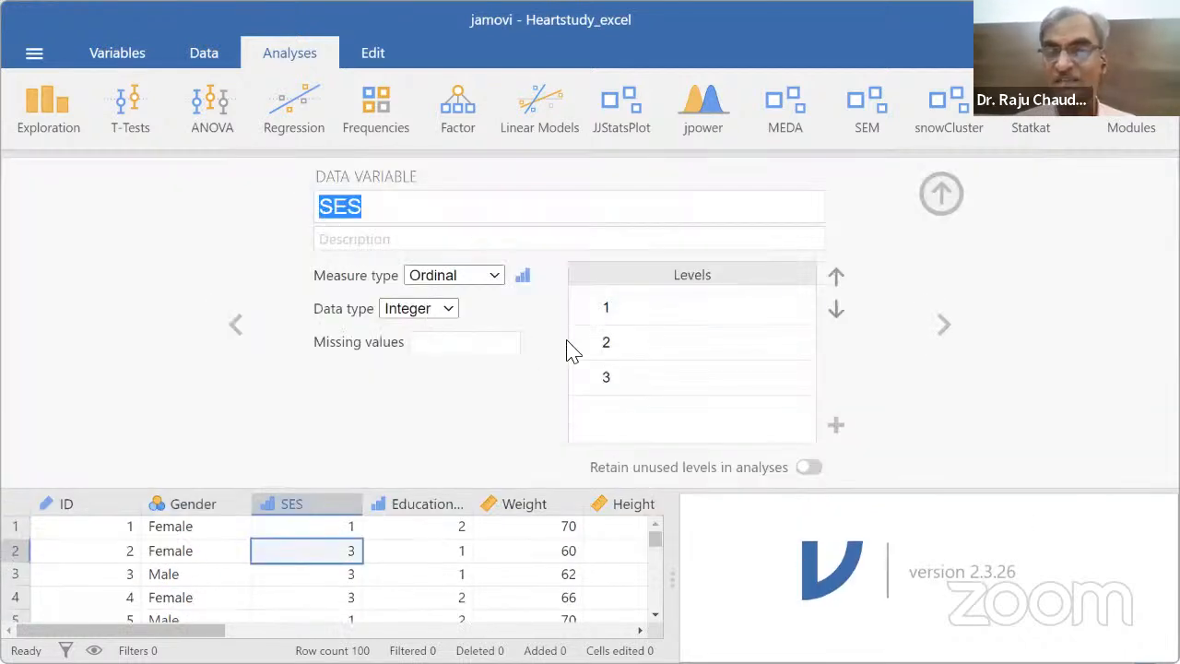
pyautogui.click(651, 309)
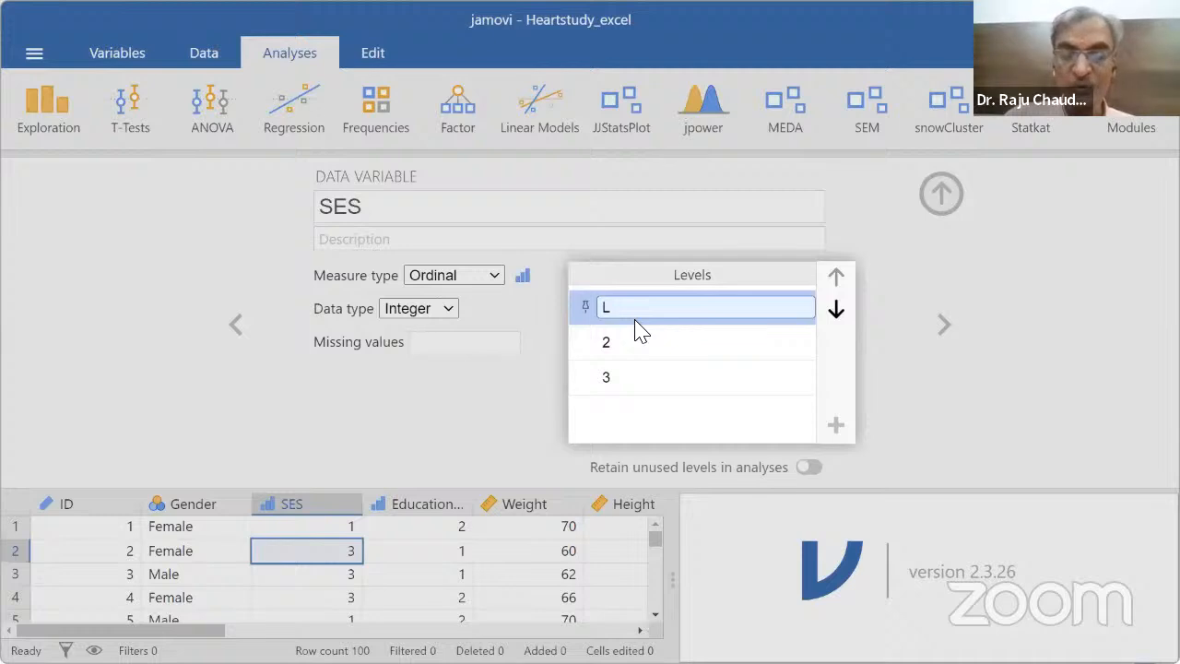
pyautogui.press('Return')
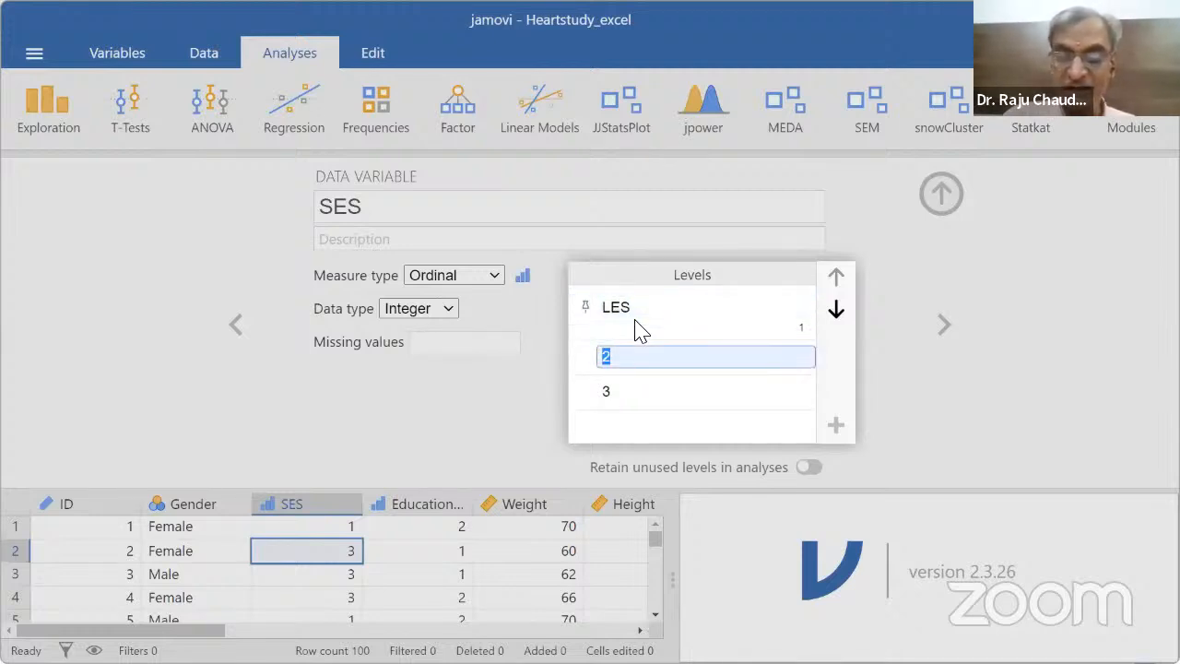
pyautogui.press('Return')
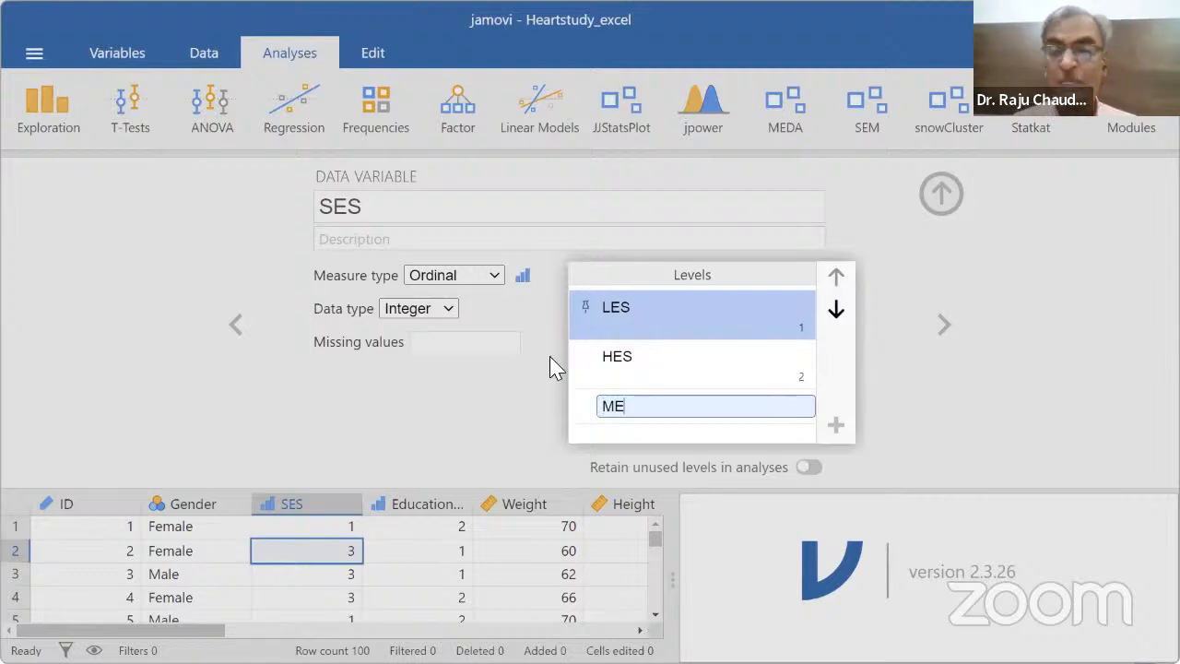
pyautogui.click(642, 369)
pyautogui.write('M')
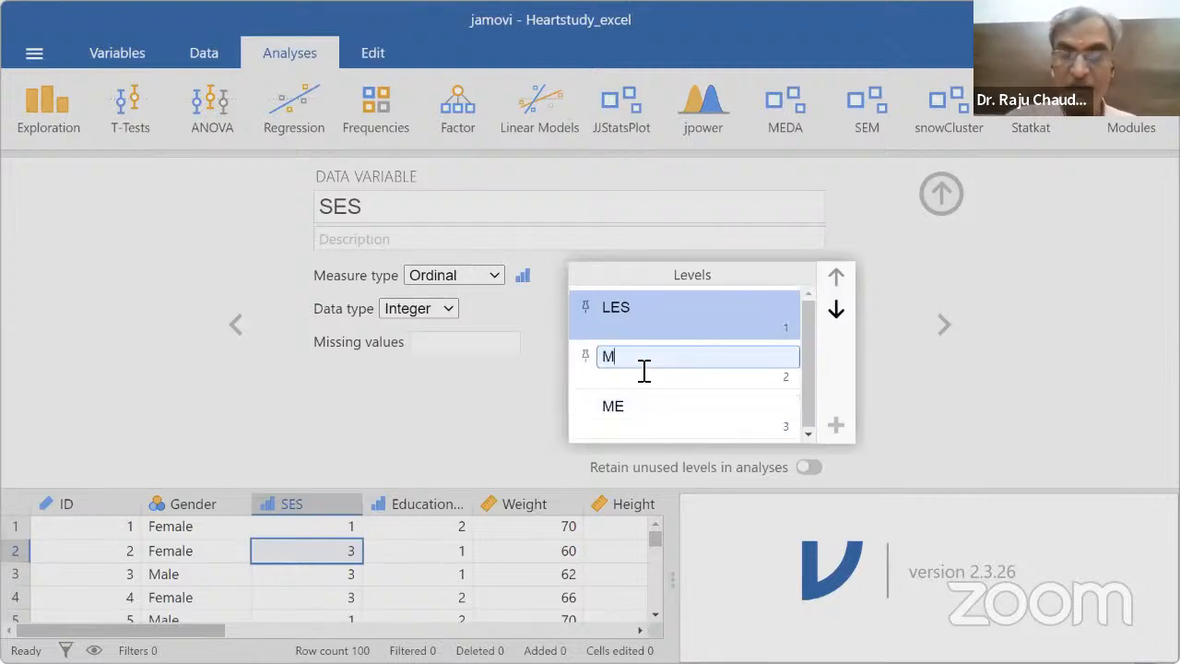
pyautogui.press('Return')
pyautogui.write('HEs')
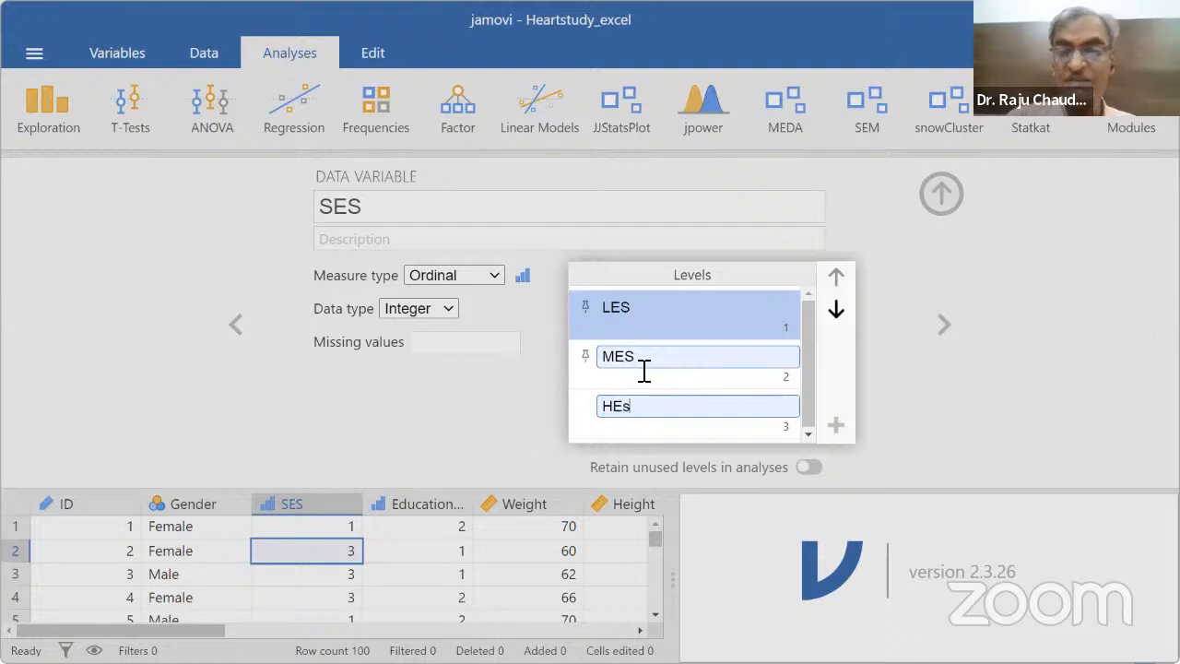
pyautogui.press('Return')
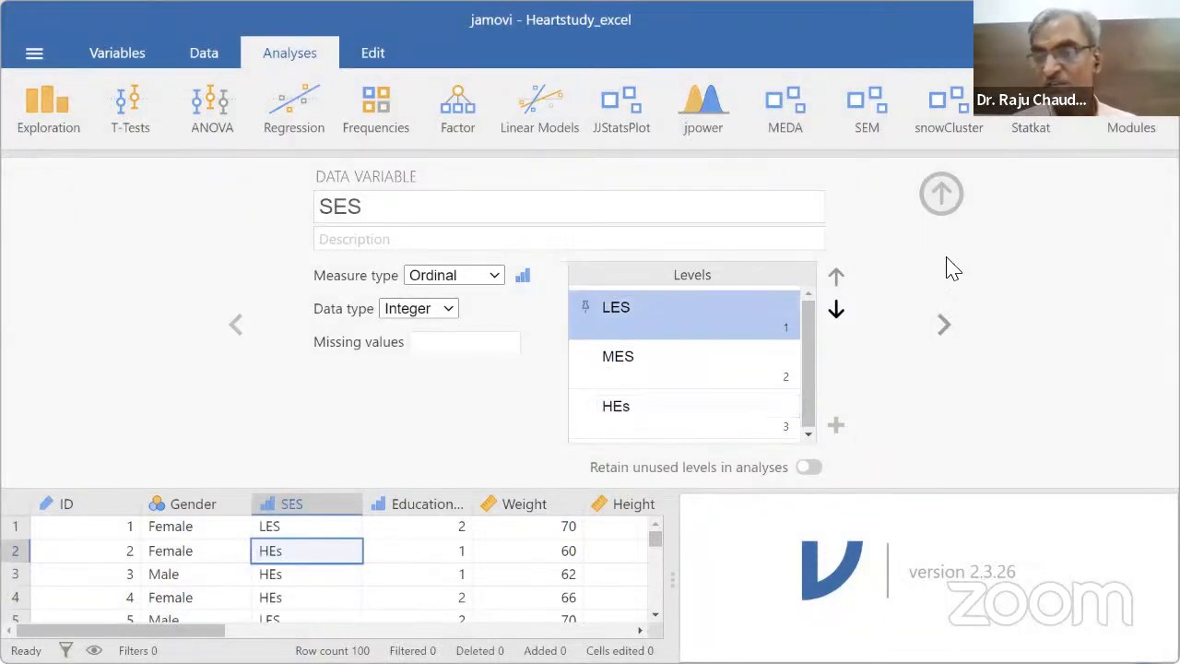
pyautogui.click(942, 195)
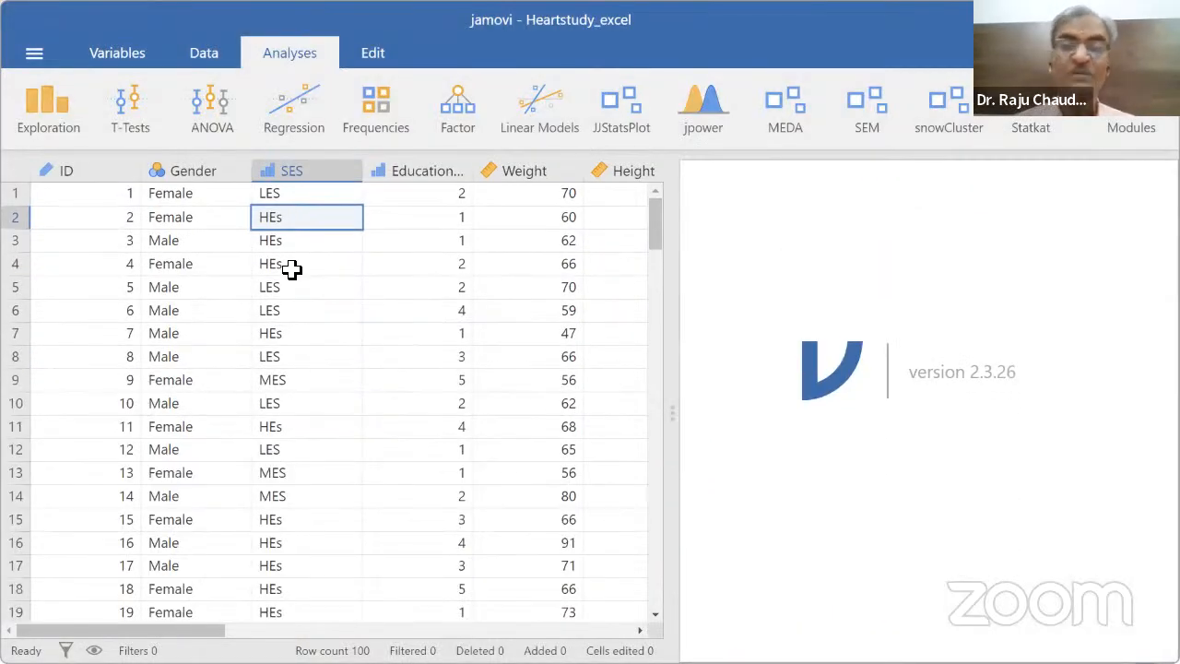
# Step: Correct the label of SES level 3 to HES and close the variable setup
pyautogui.doubleClick(288, 225)
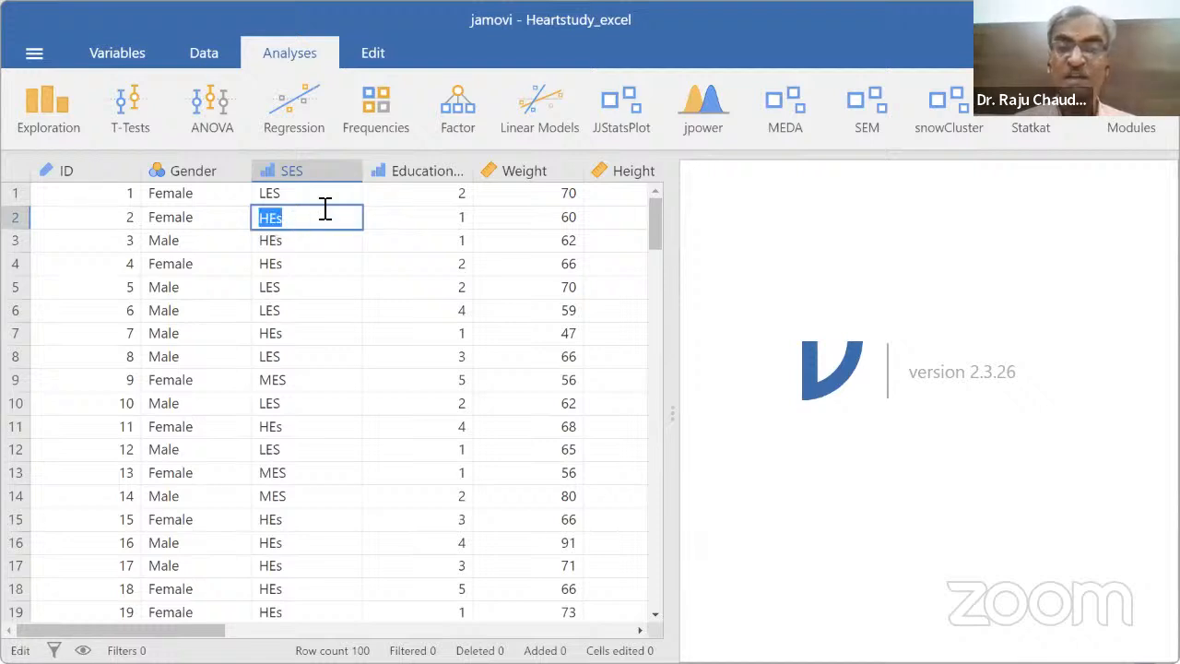
pyautogui.doubleClick(325, 168)
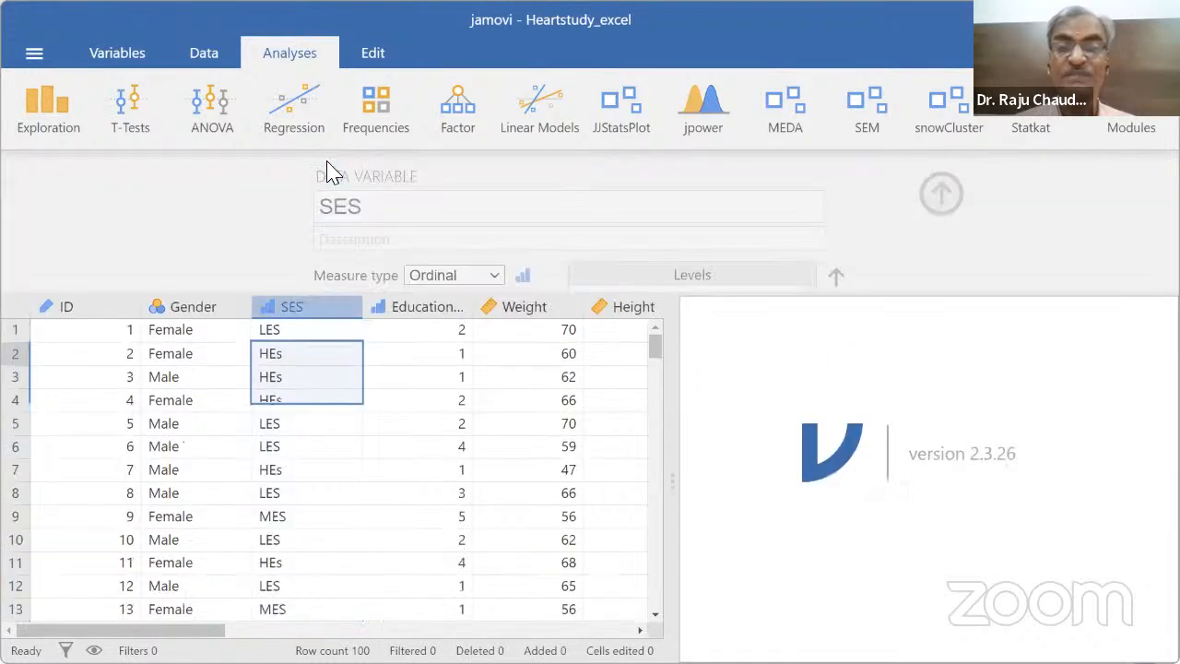
pyautogui.click(653, 409)
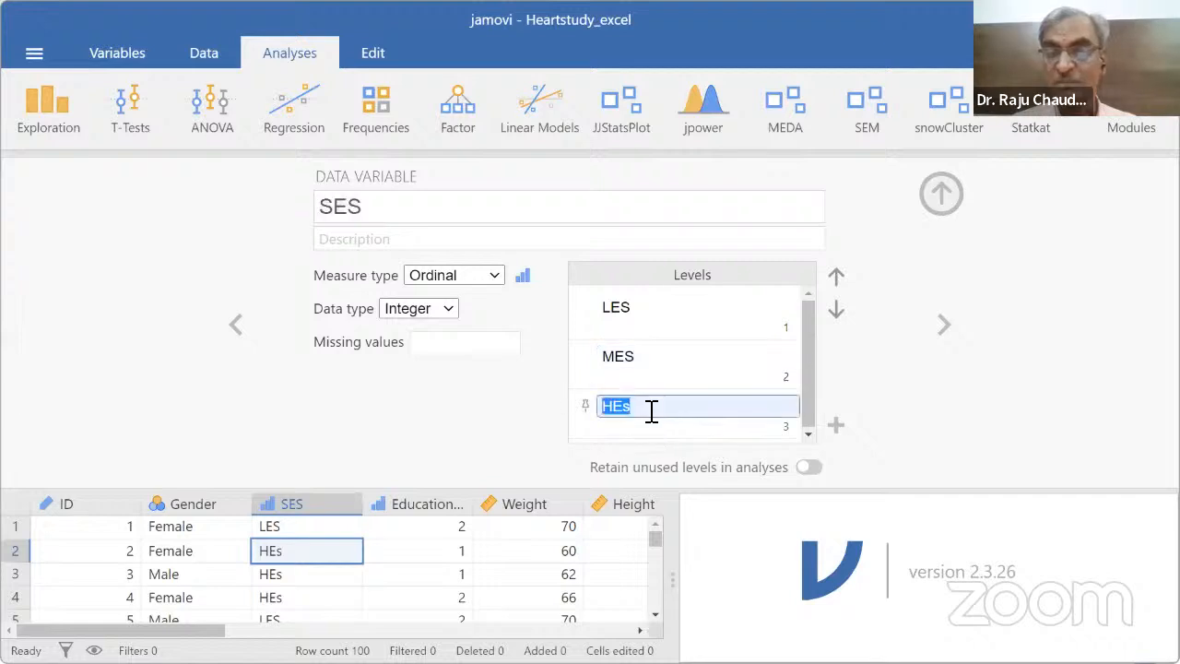
pyautogui.write('HE')
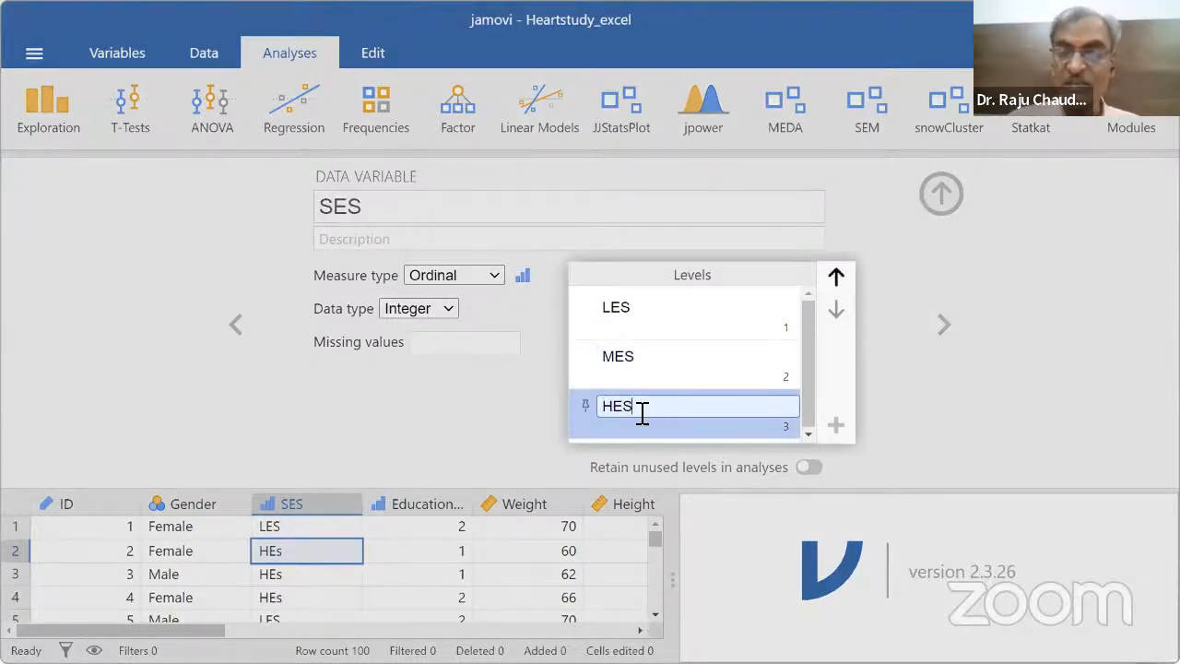
pyautogui.press('Return')
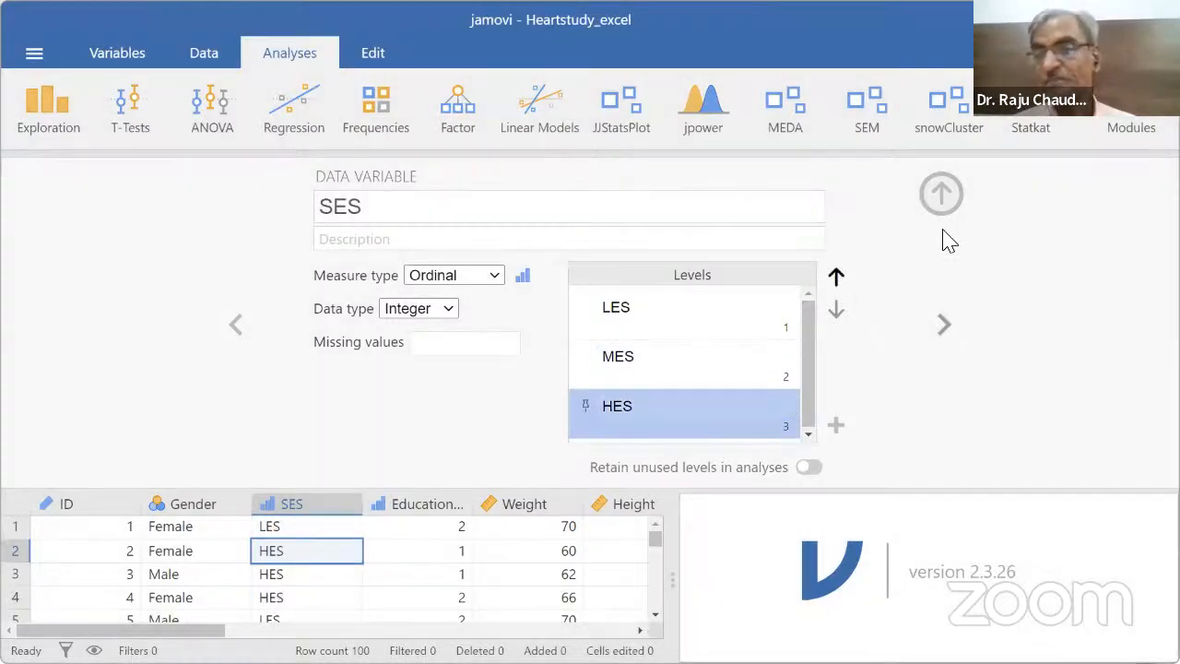
pyautogui.click(942, 196)
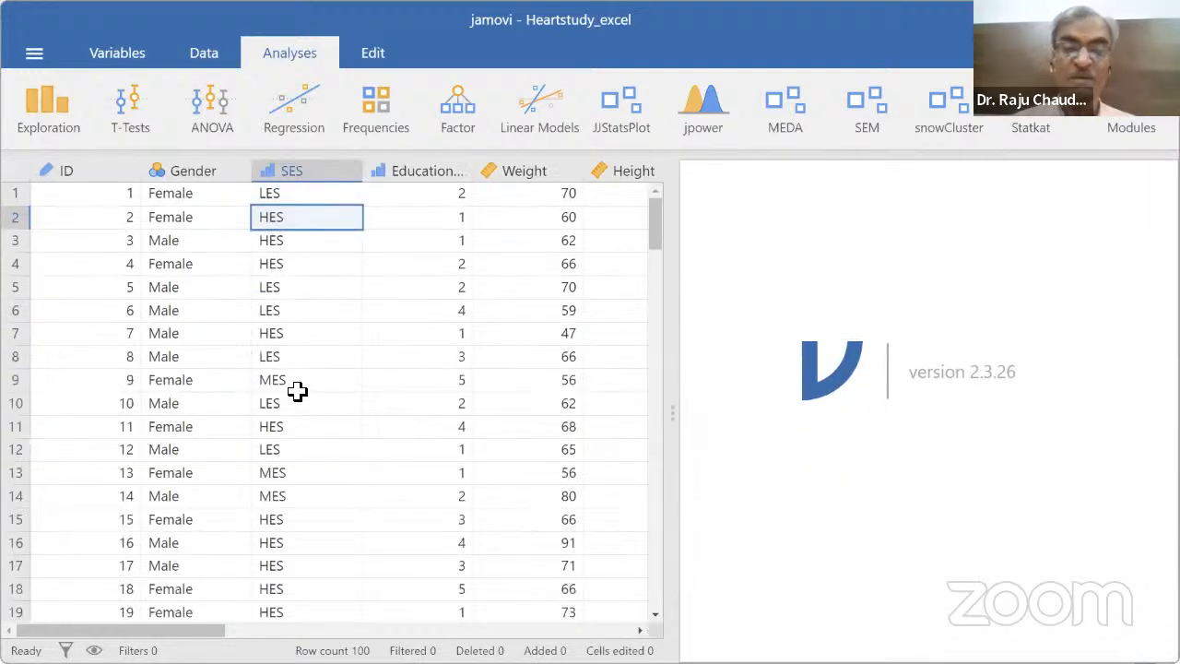
# Step: Review the labelled rows of the heart study data and look at the small untitled dataset in the other jamovi window
pyautogui.scroll(-20, 314, 332)
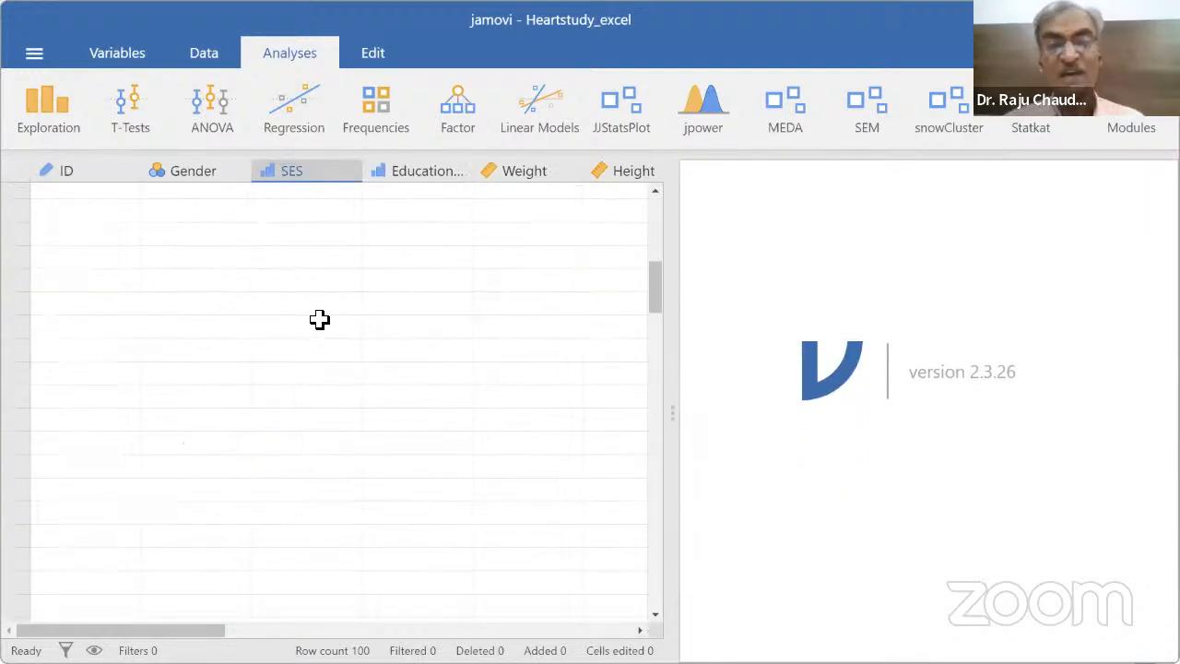
pyautogui.scroll(5, 316, 292)
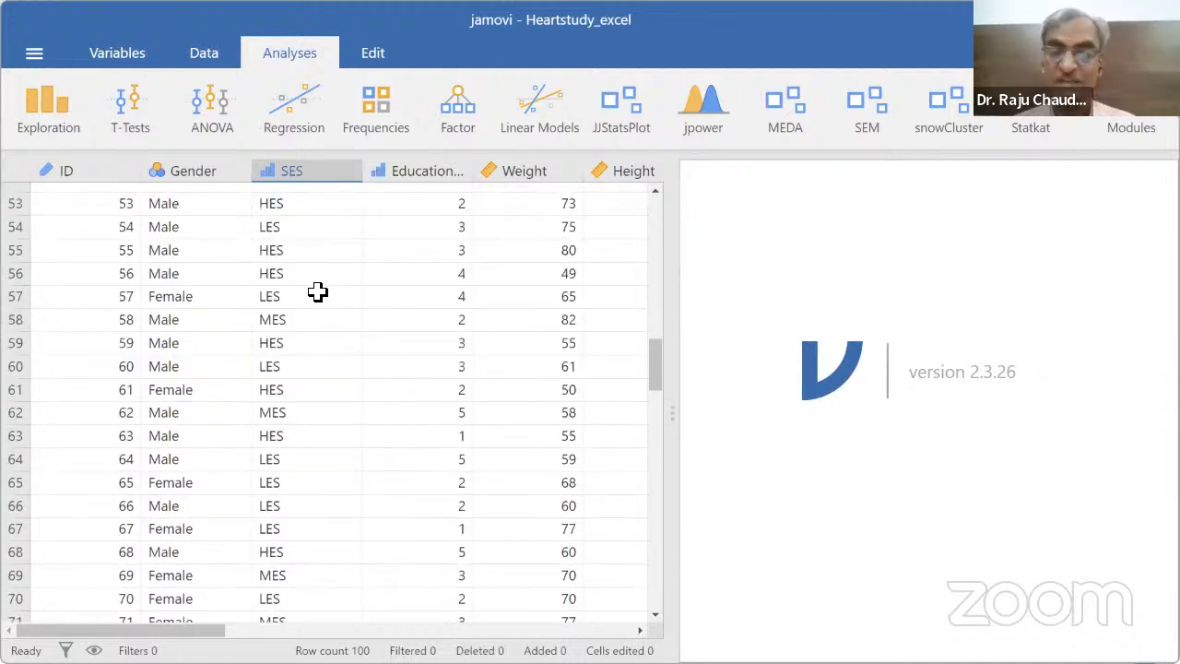
pyautogui.hotkey('alt', 'Tab')
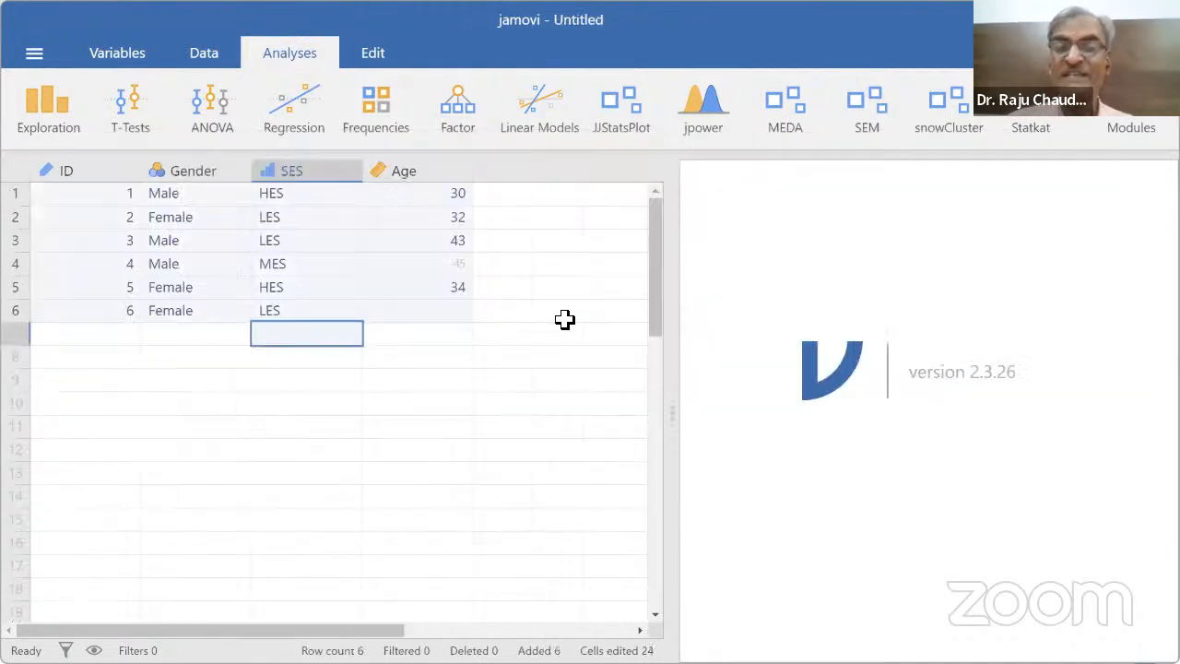
pyautogui.hotkey('alt', 'Tab')
pyautogui.click(267, 239)
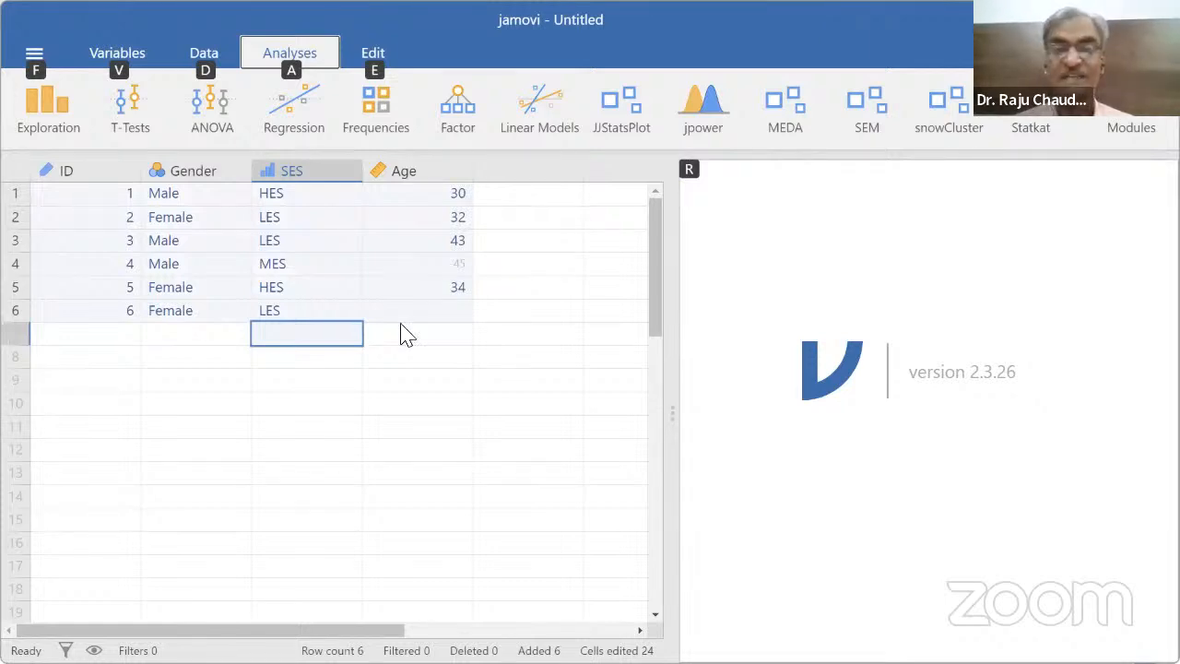
pyautogui.hotkey('alt', 'F4')
pyautogui.click(535, 334)
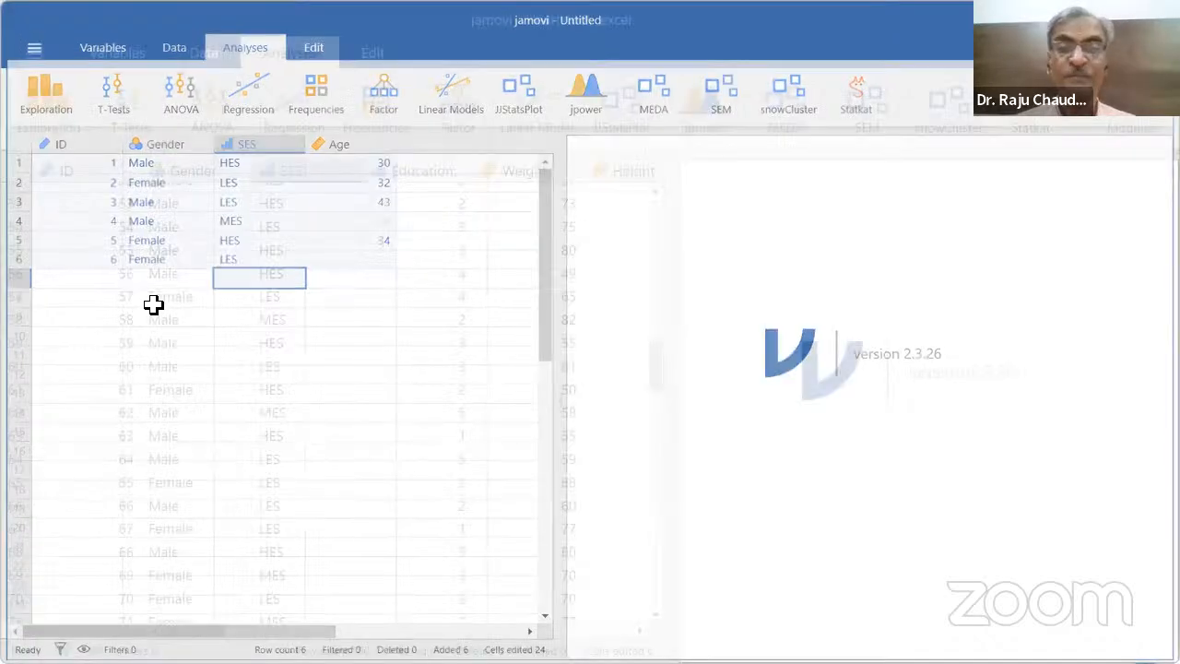
# Step: Switch to the slide presentation and advance to the Check The Variables slide
pyautogui.hotkey('alt', 'Tab')
pyautogui.press('Tab')
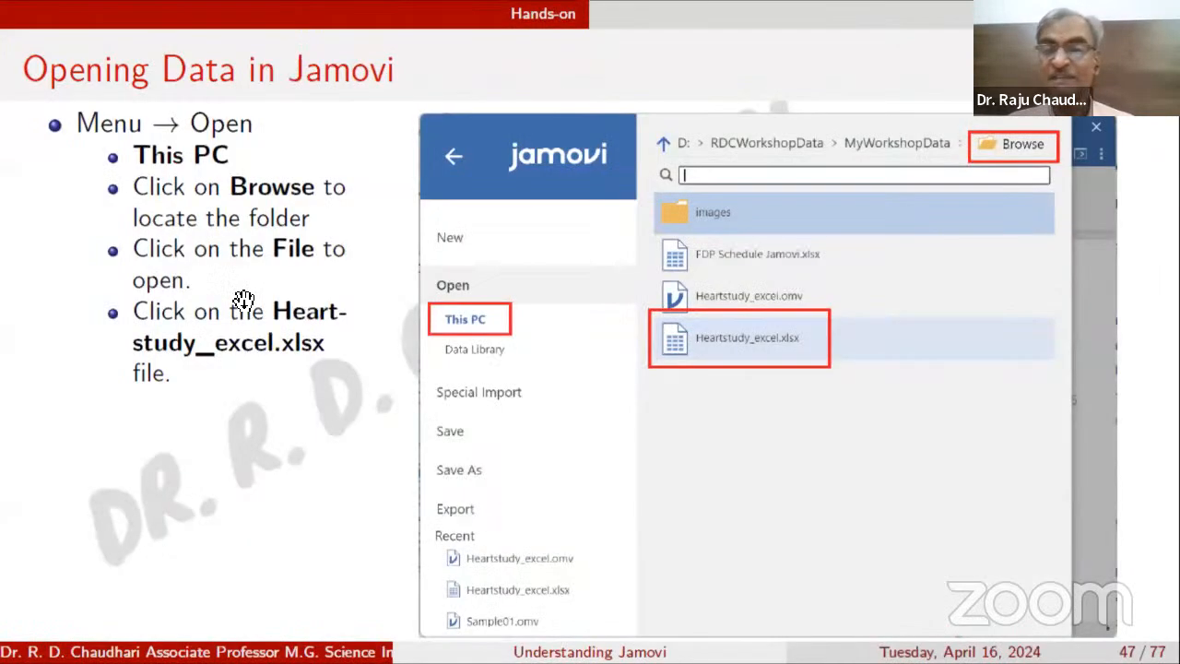
pyautogui.click(243, 301)
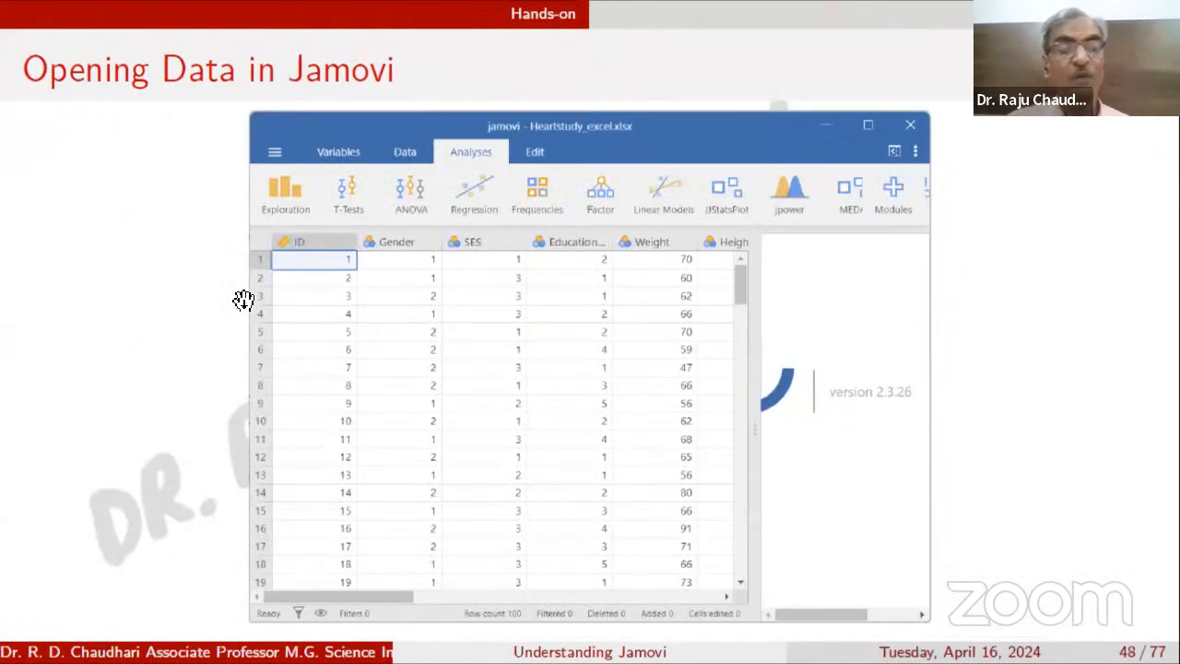
pyautogui.click(243, 301)
pyautogui.press('Right')
pyautogui.press('Left')
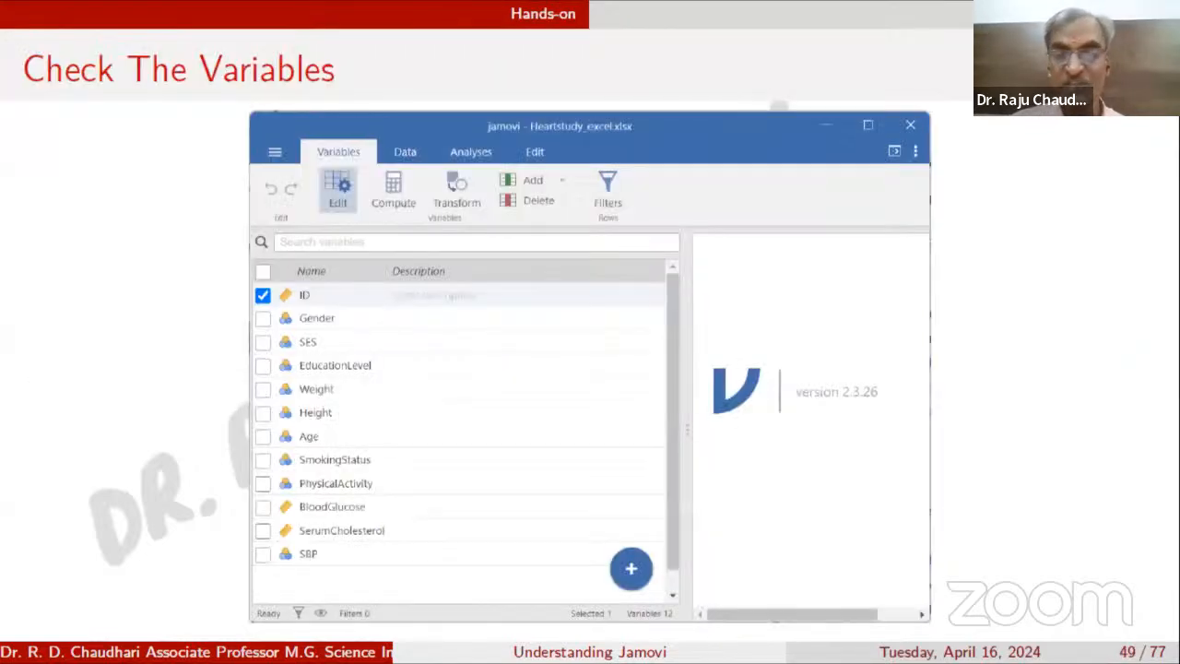
# Step: Switch back to the heart study data in jamovi and enter "Gender of Resp" as the description of Gender in the variable list
pyautogui.hotkey('alt', 'Tab')
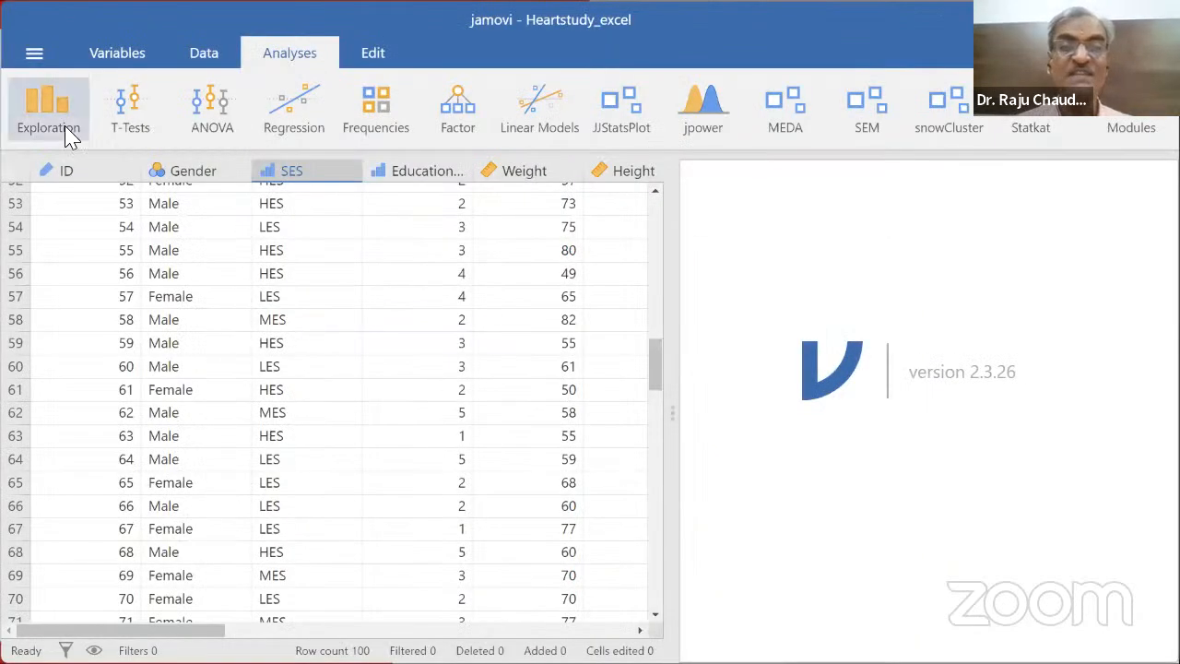
pyautogui.click(138, 63)
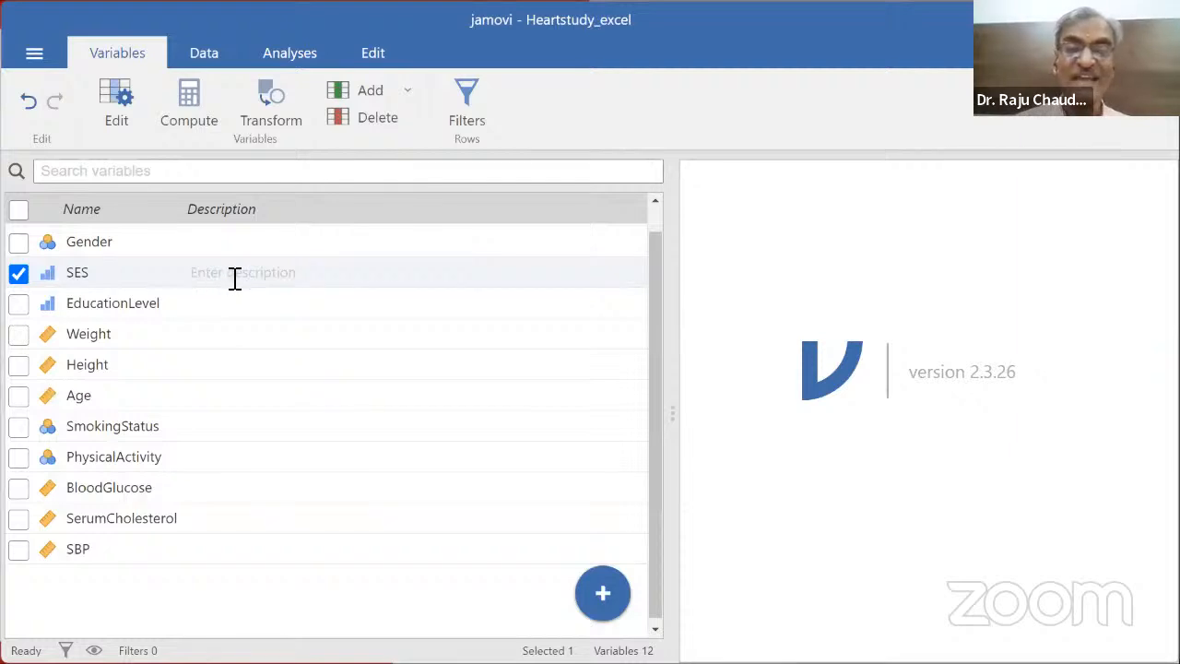
pyautogui.click(246, 245)
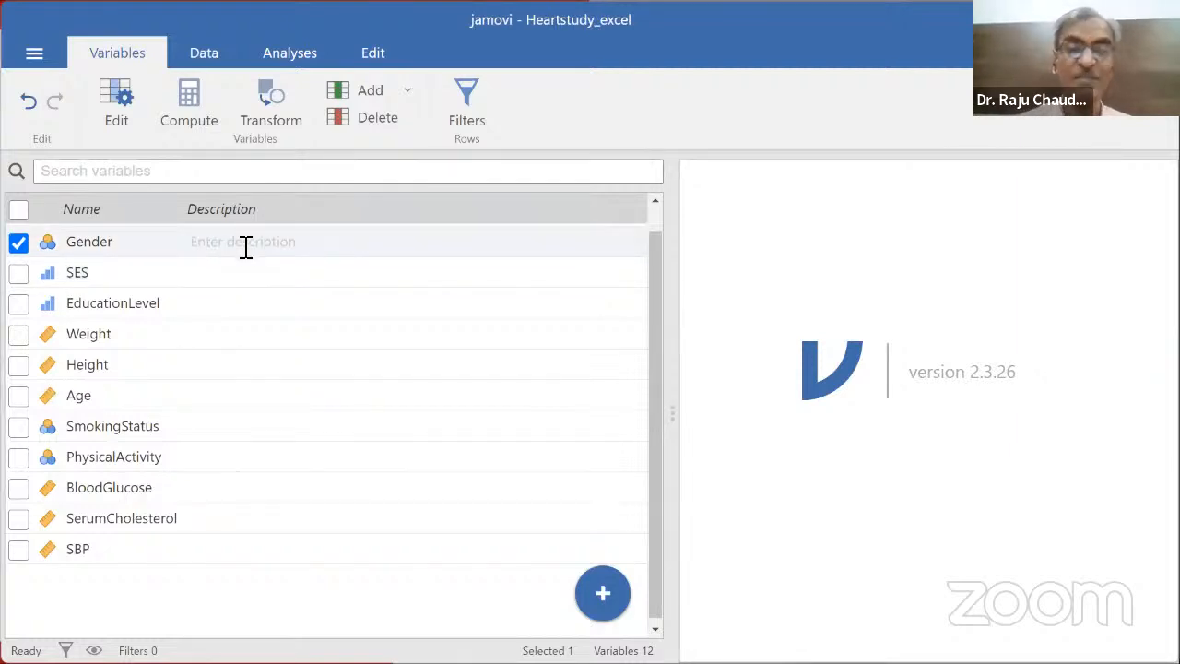
pyautogui.write('Ge')
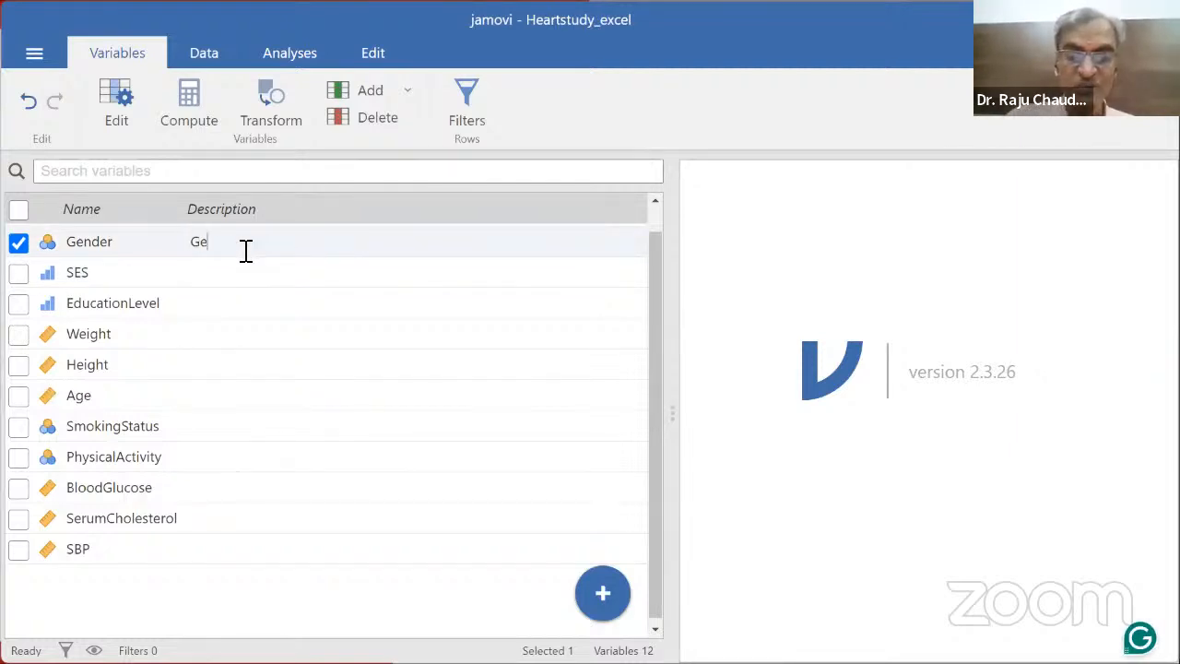
pyautogui.write('nder of Resp')
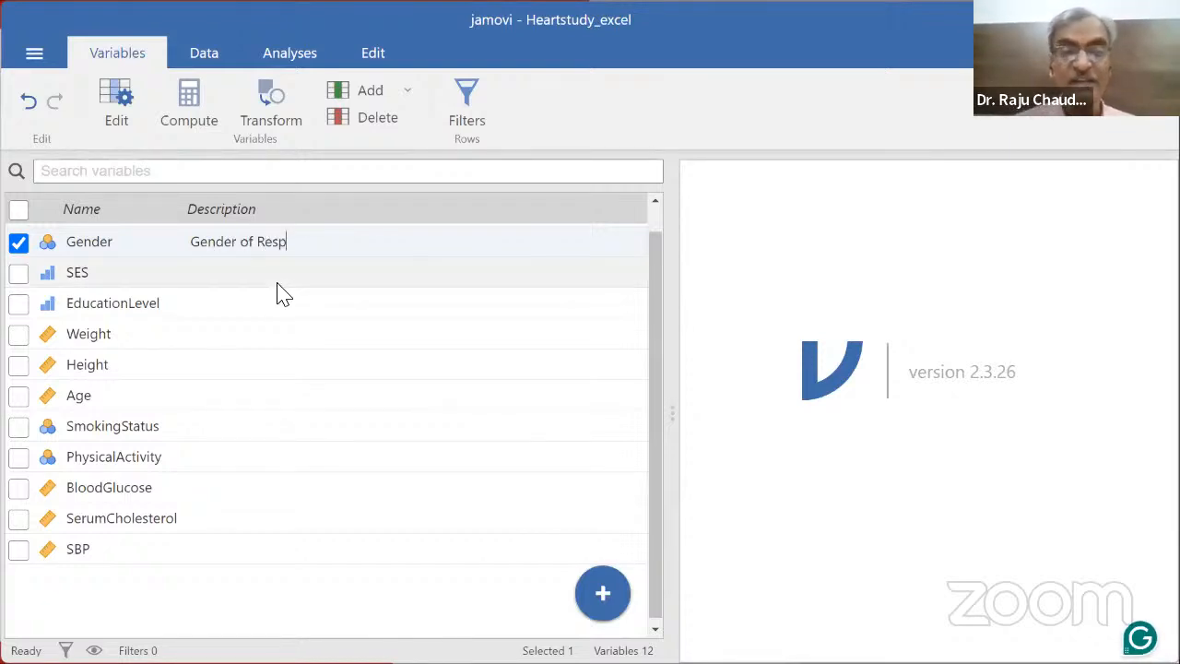
# Step: Go through the empty description fields of the variables from SES down to SBP
pyautogui.click(281, 281)
pyautogui.click(264, 312)
pyautogui.click(260, 336)
pyautogui.click(264, 426)
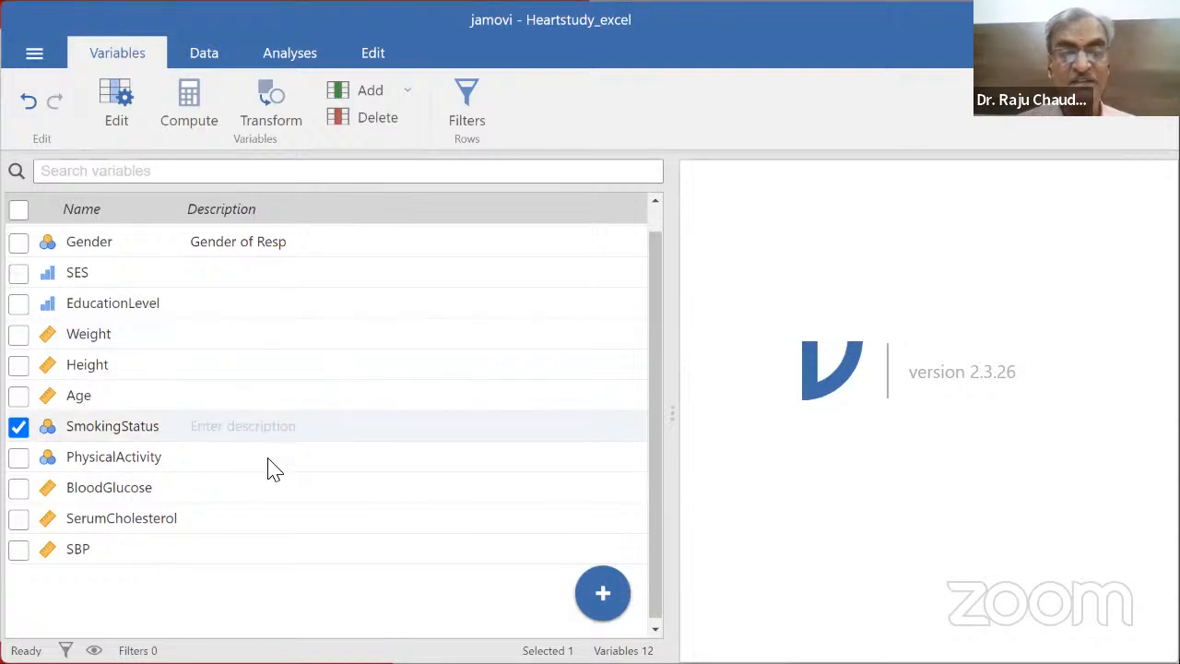
pyautogui.click(268, 456)
pyautogui.click(270, 487)
pyautogui.click(276, 544)
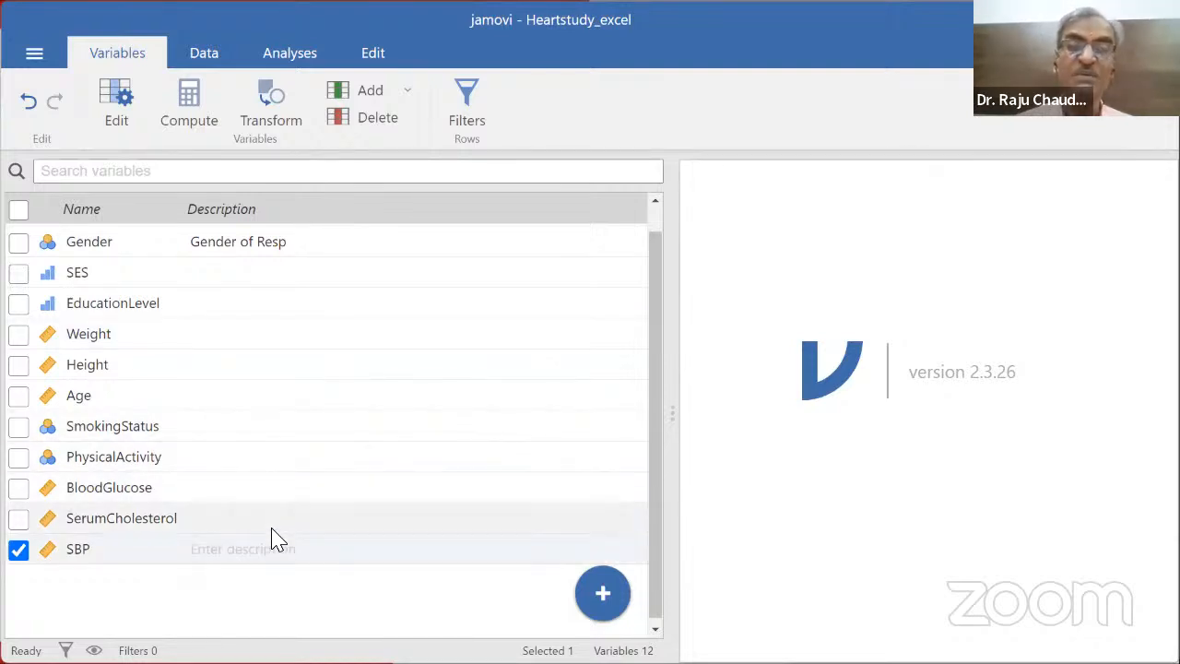
# Step: Open the setup of Gender from the variable list and check its description, measure type and levels
pyautogui.click(80, 247)
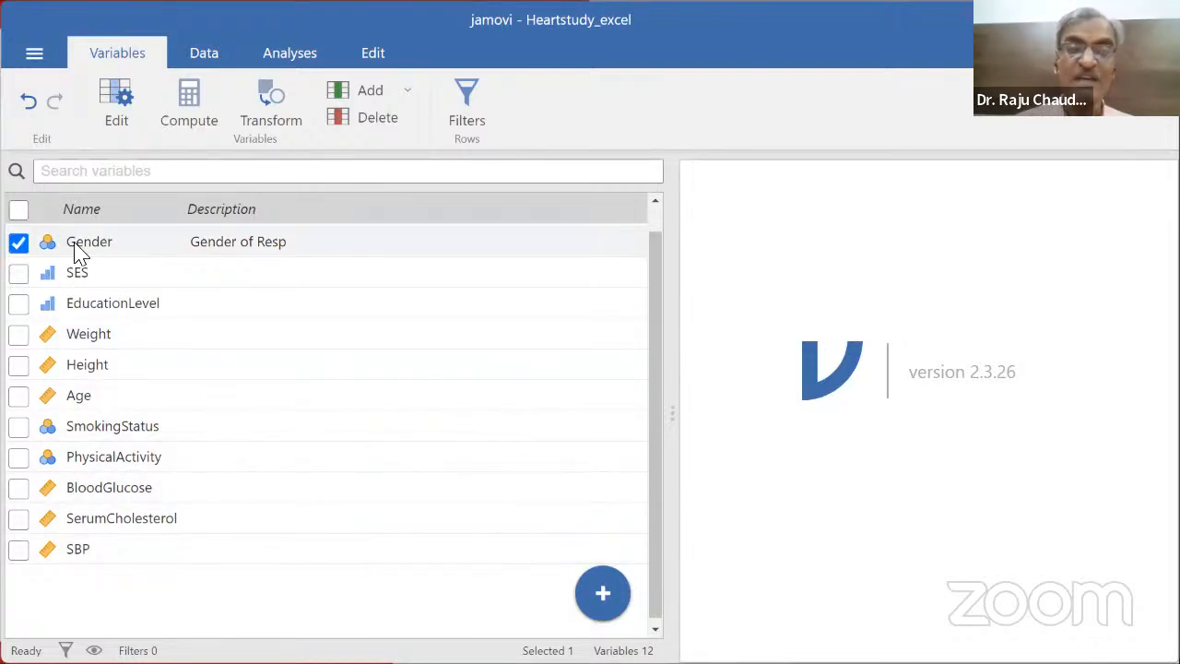
pyautogui.doubleClick(81, 253)
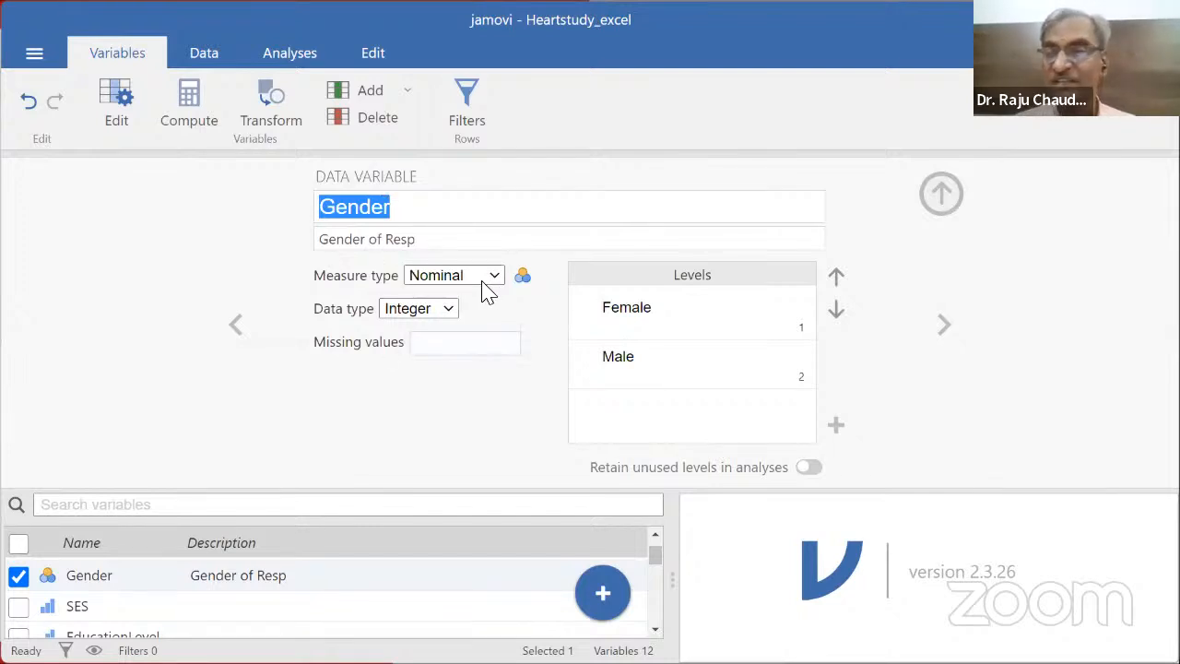
pyautogui.click(941, 196)
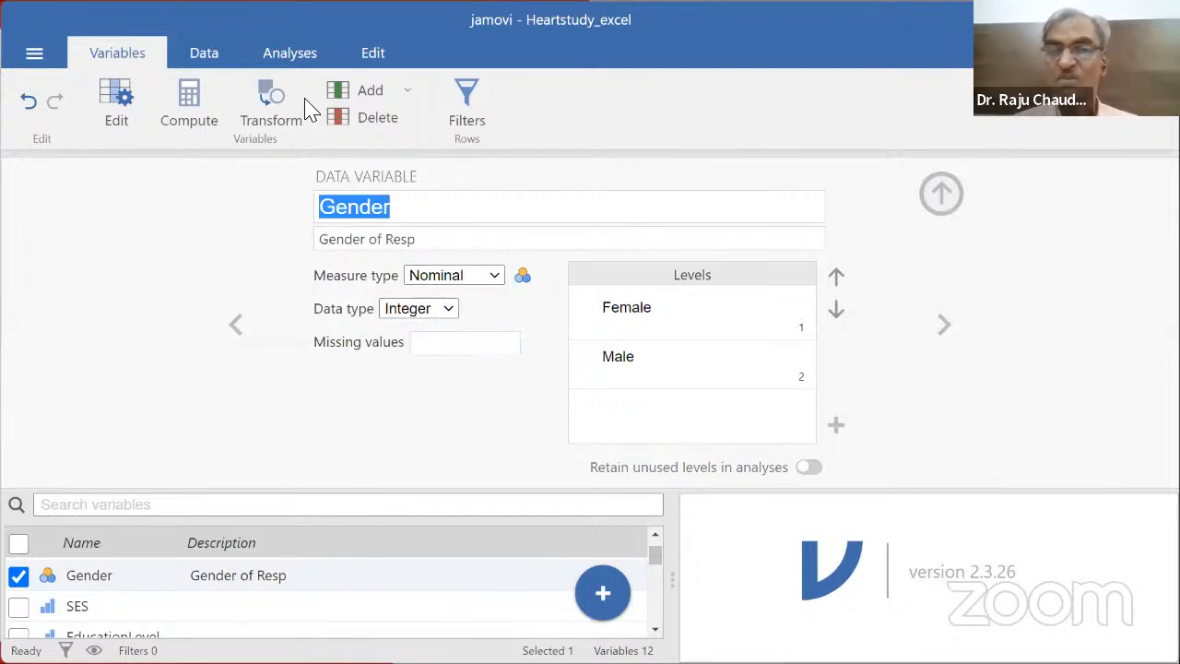
pyautogui.click(203, 53)
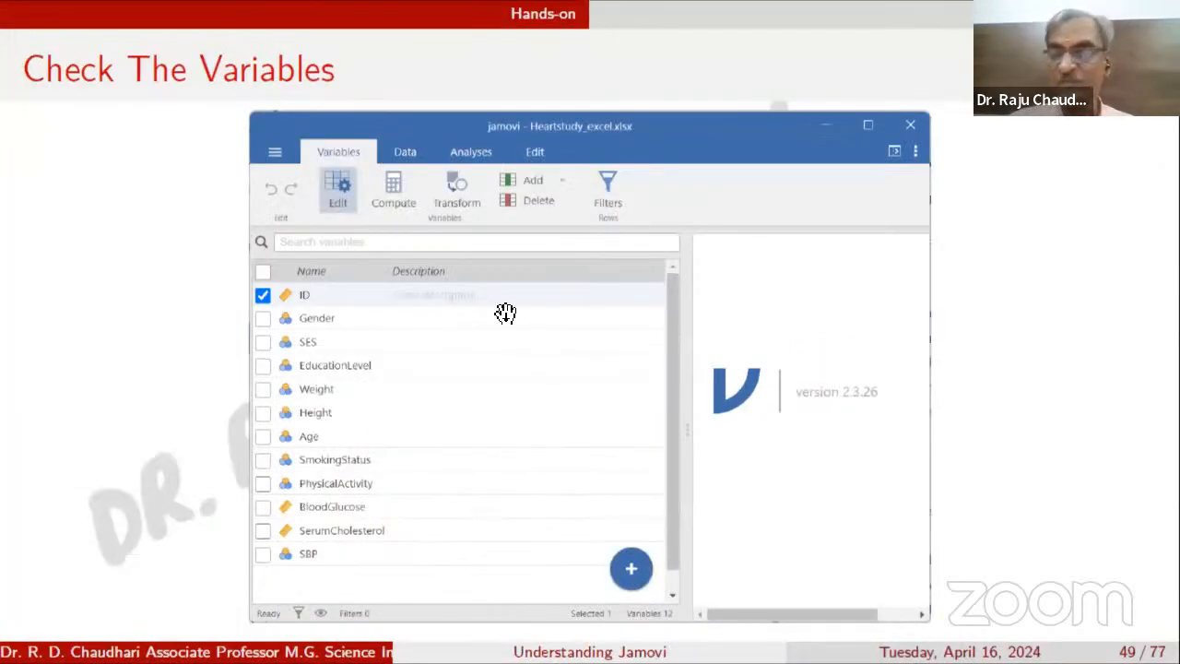
# Step: Advance the presentation from Check The Variables past the Prepare Data File section title to the Edit the Variables slide
pyautogui.press('Right')
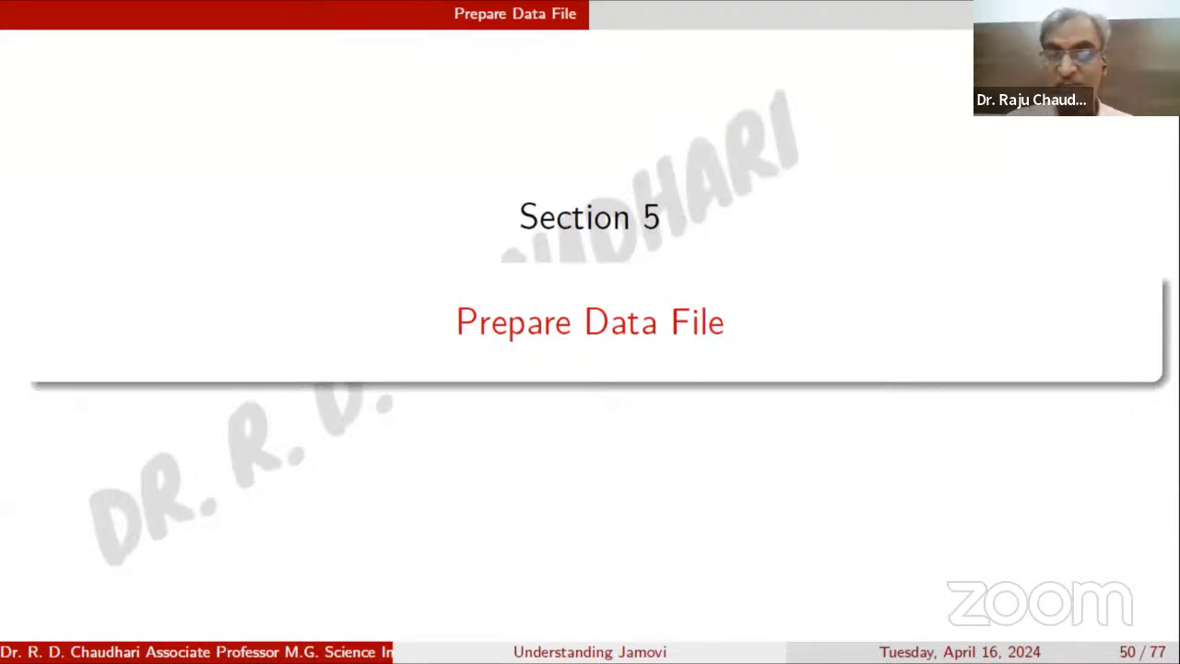
pyautogui.press('Right')
pyautogui.press('Right')
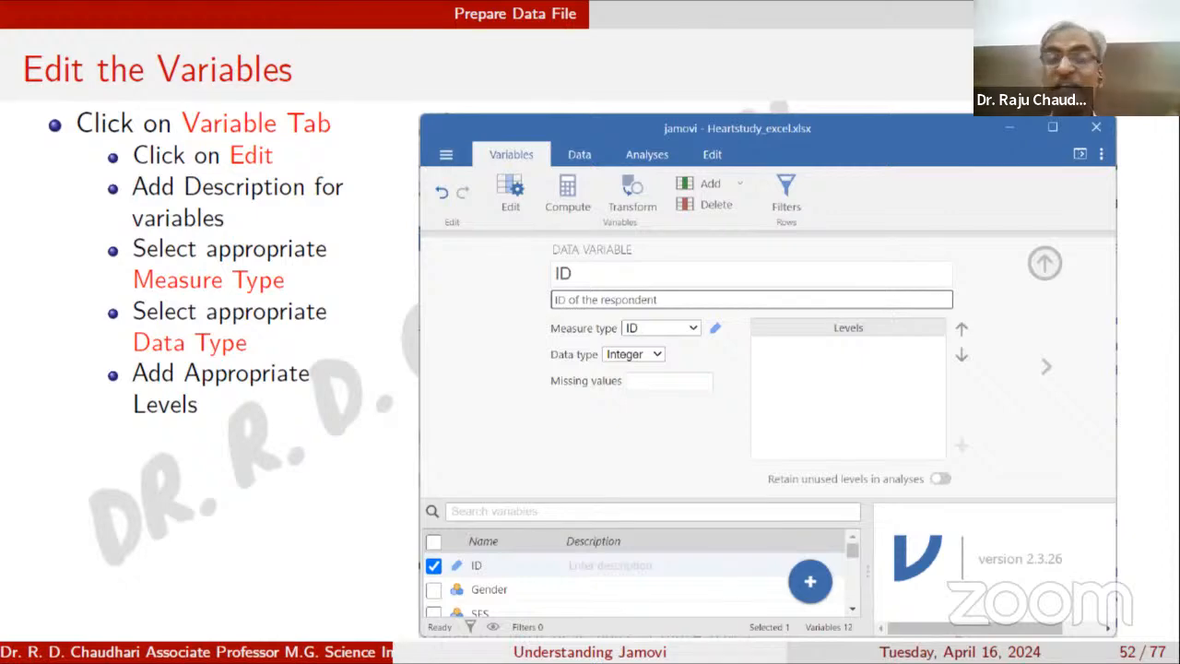
# Step: Advance the presentation from Edit the Variables through the Variable Data and Data View slides to the Save the Data File slide
pyautogui.press('Right')
pyautogui.press('Right')
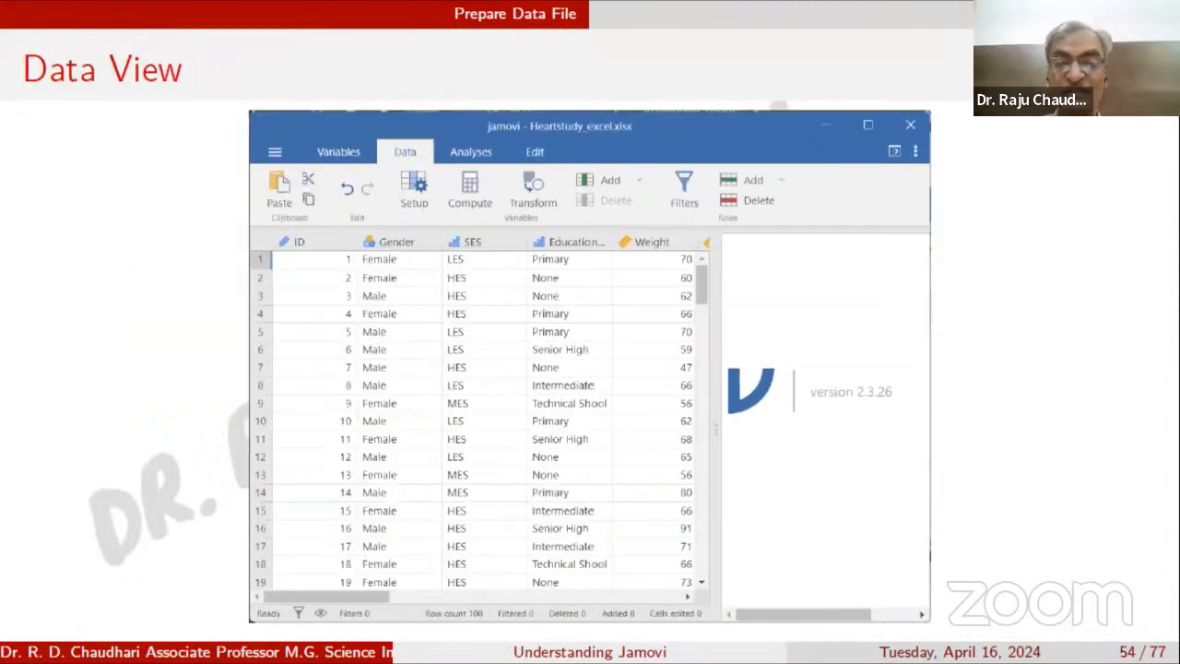
pyautogui.press('Left')
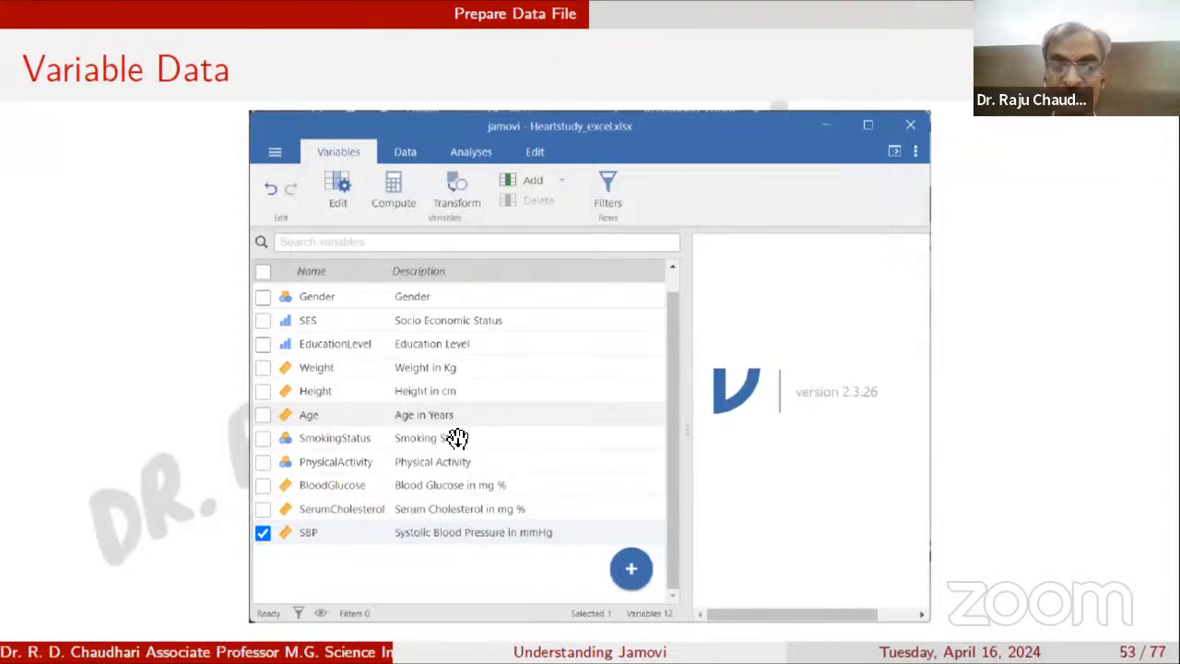
pyautogui.press('Right')
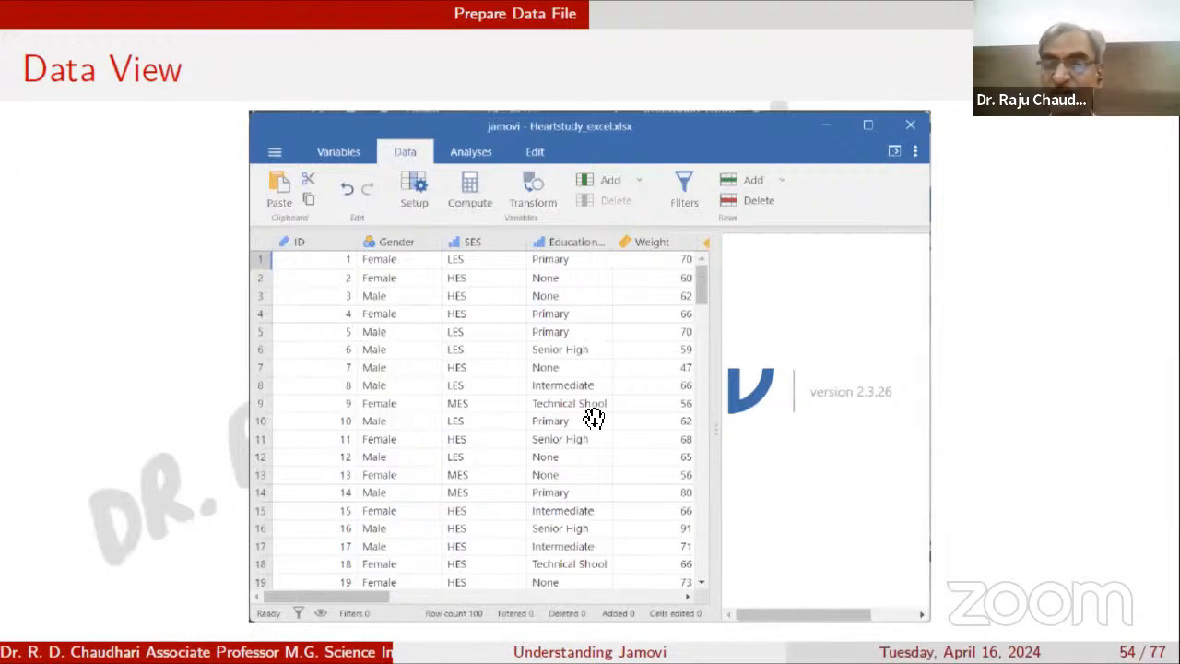
pyautogui.press('Right')
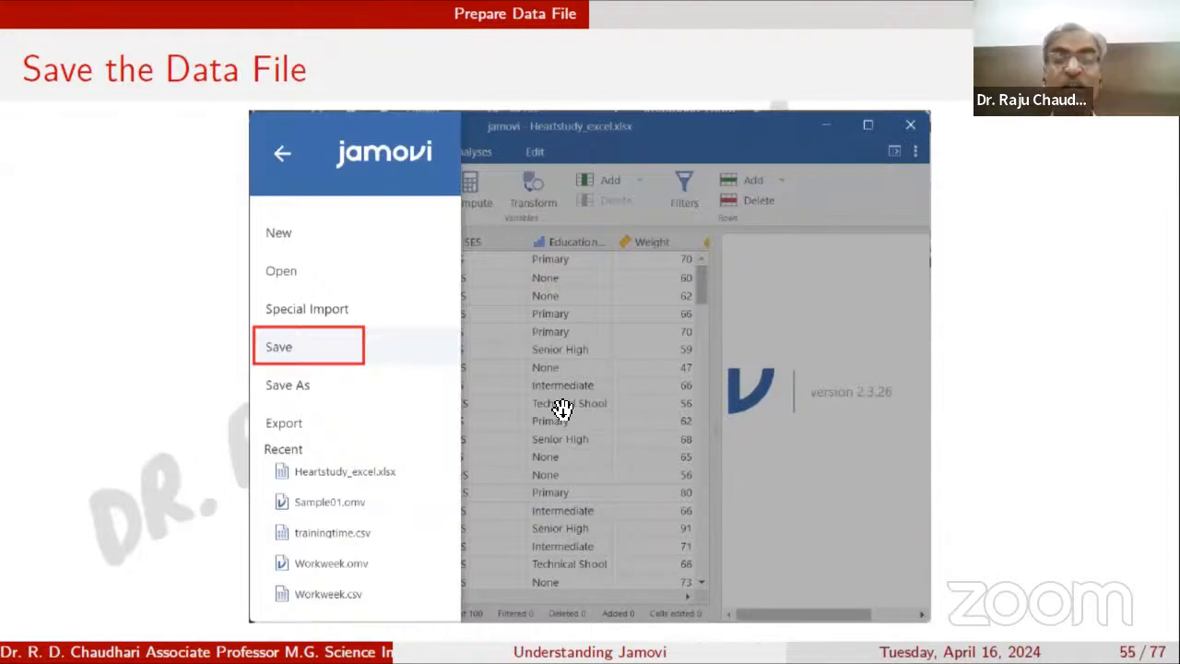
# Step: Switch to the Heartstudy_excel data in jamovi, view the save options for a jamovi file (.omv), and return to the data without saving
pyautogui.hotkey('alt', 'Tab')
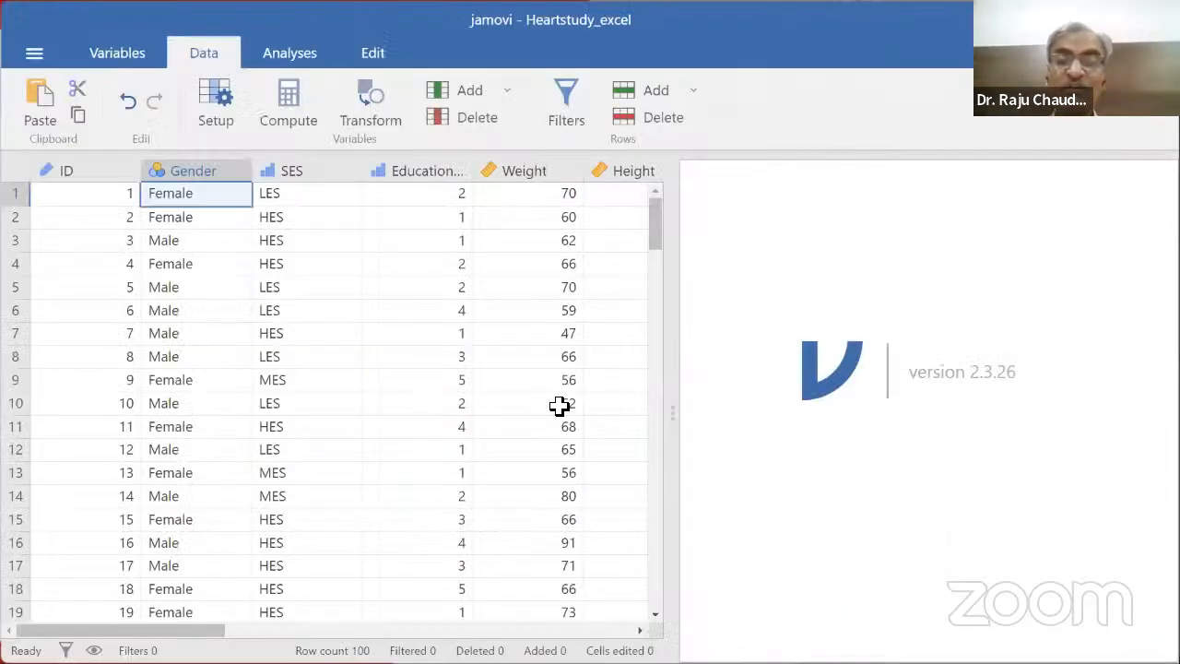
pyautogui.click(37, 57)
pyautogui.click(65, 312)
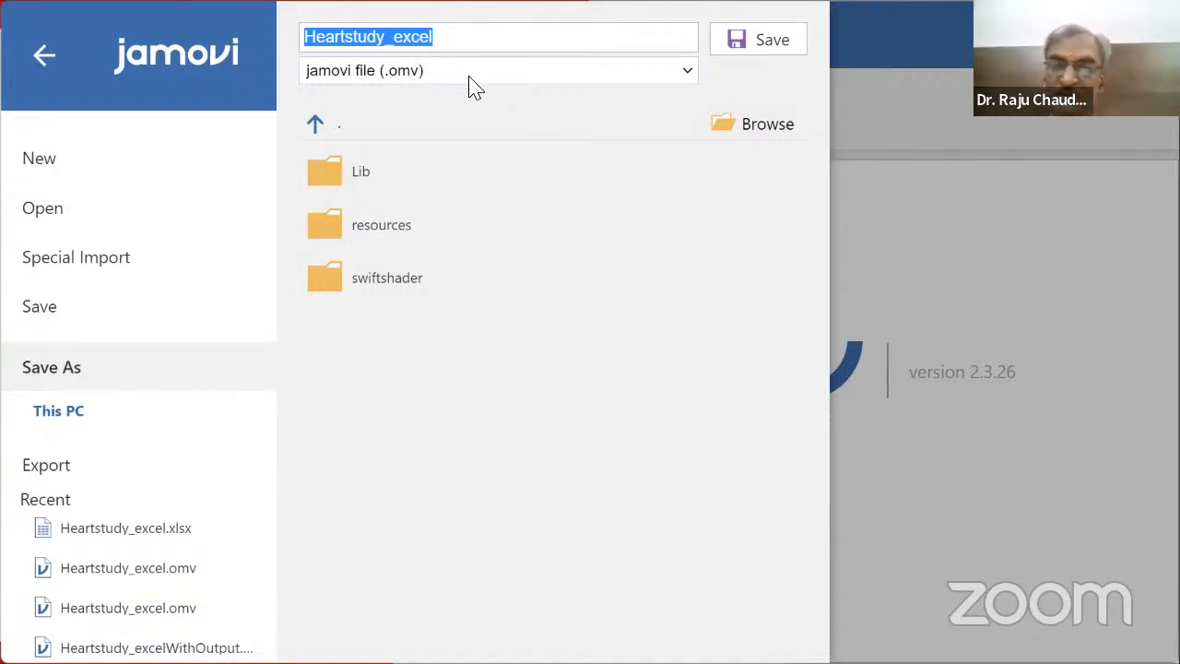
pyautogui.click(43, 56)
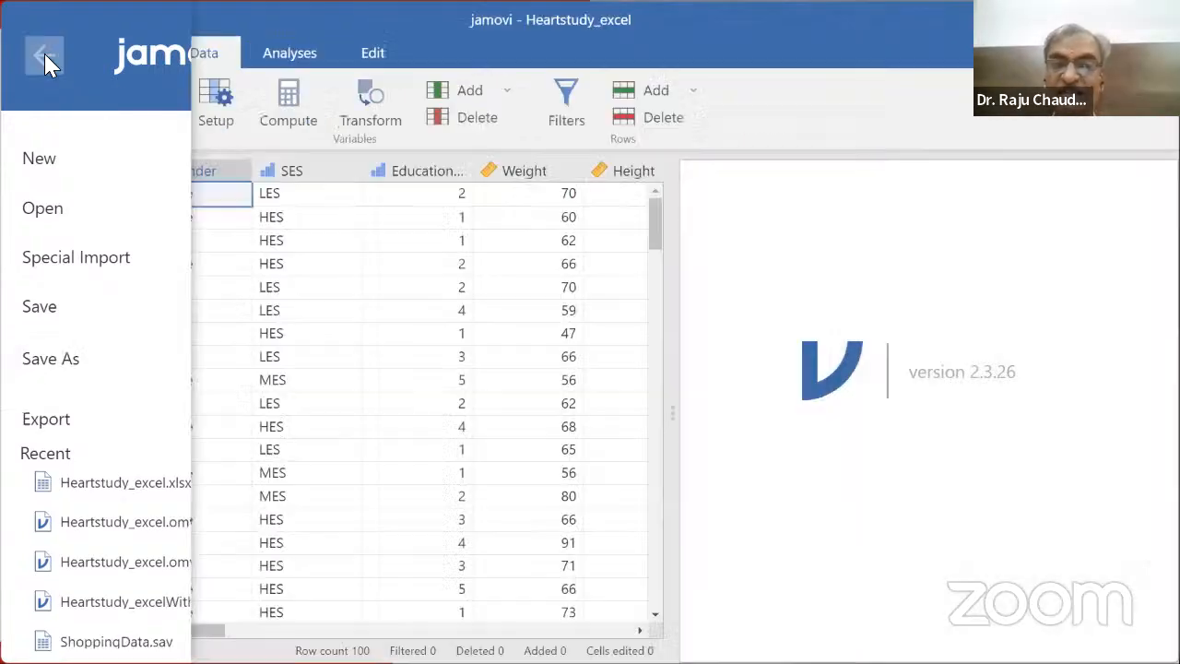
# Step: Open the jamovi file Heartstudy_excelWithOutput from the Data Sets folder and look at the settings of its Gender descriptives
pyautogui.click(32, 57)
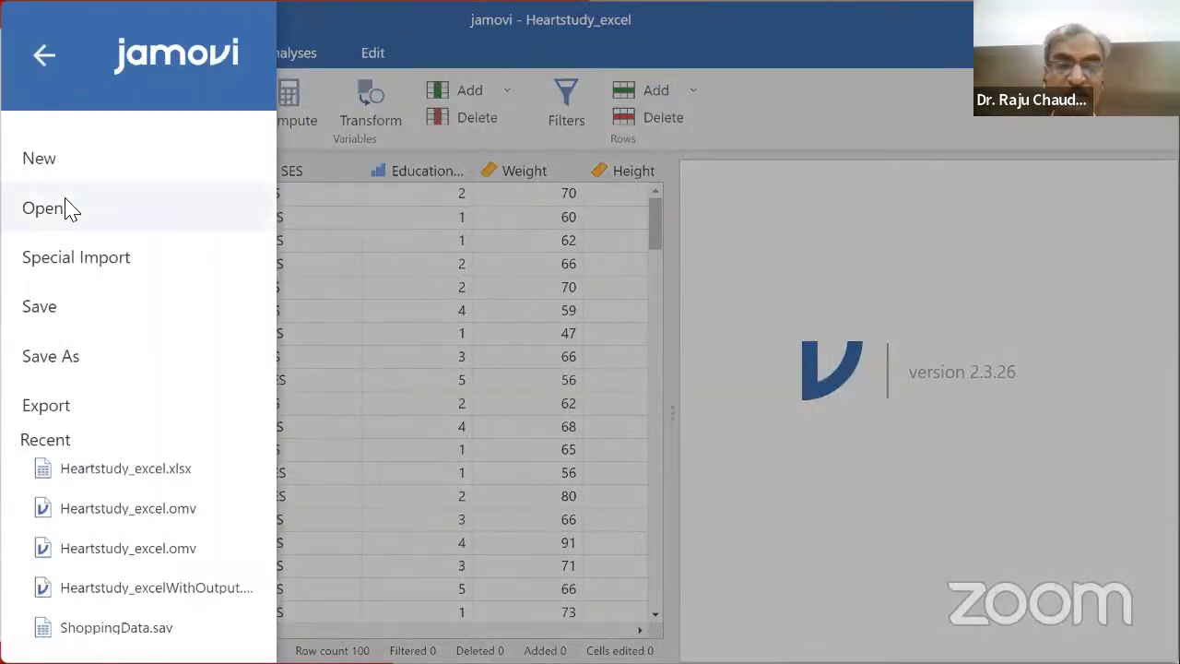
pyautogui.click(92, 217)
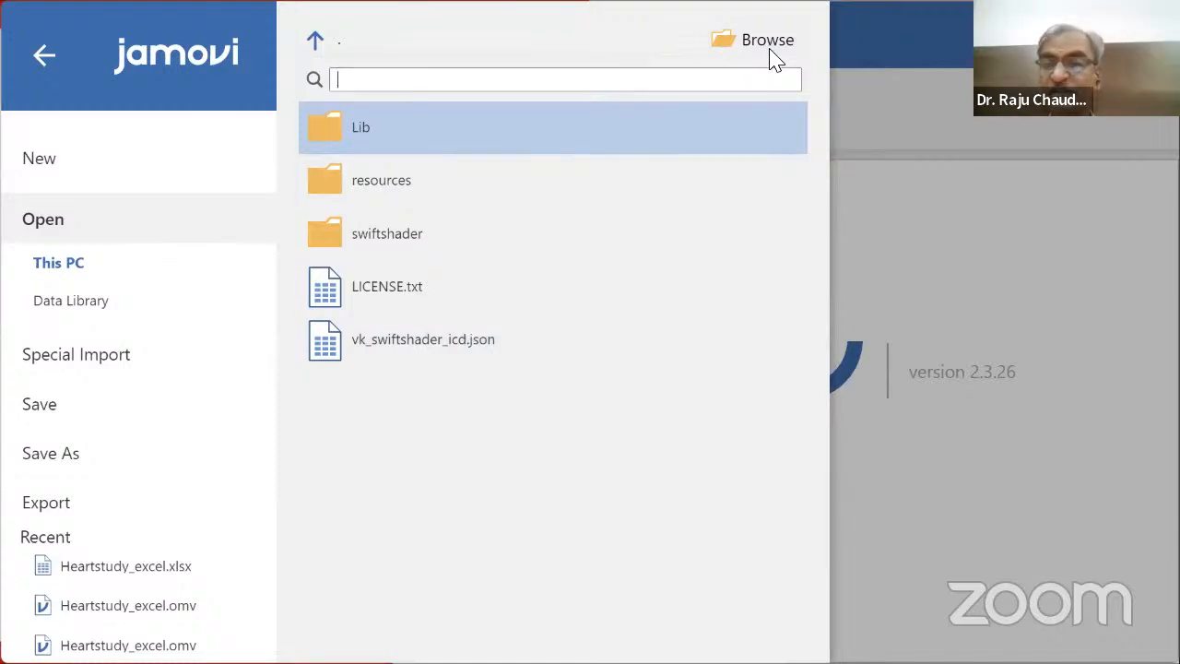
pyautogui.click(745, 46)
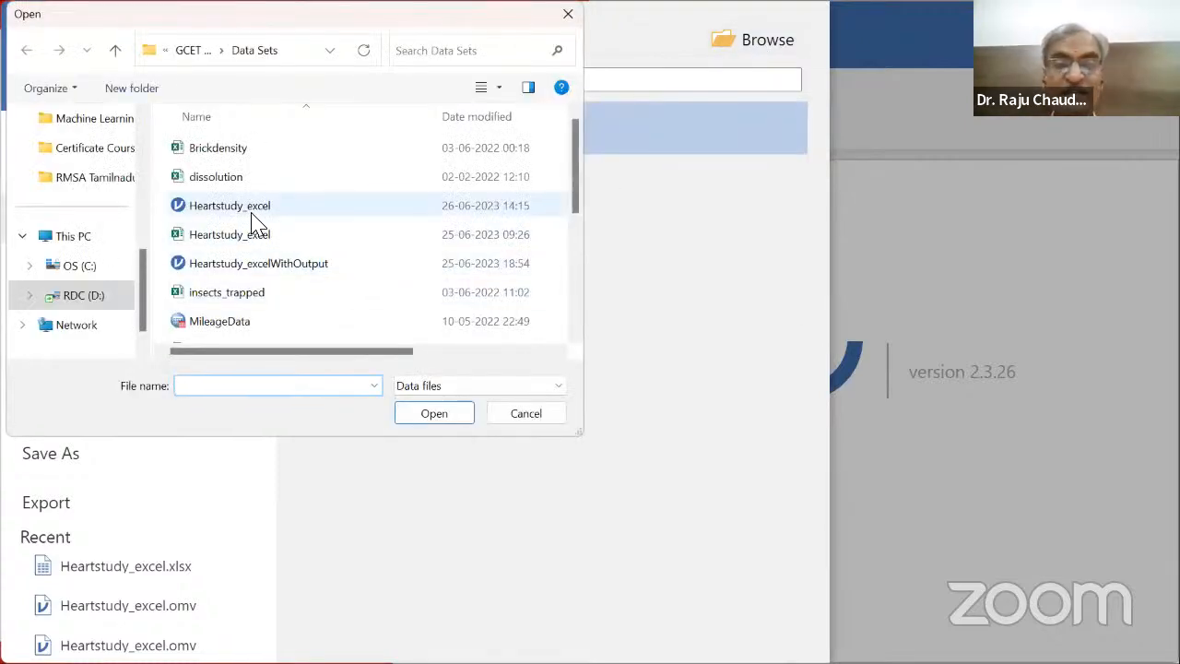
pyautogui.click(257, 208)
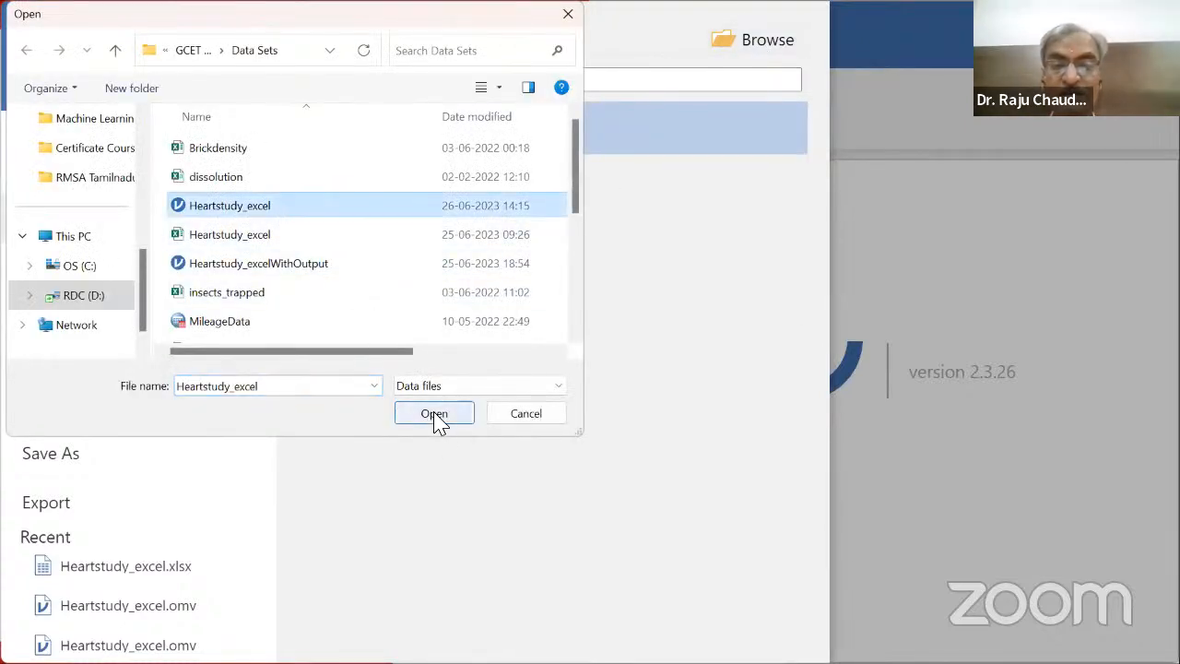
pyautogui.click(285, 264)
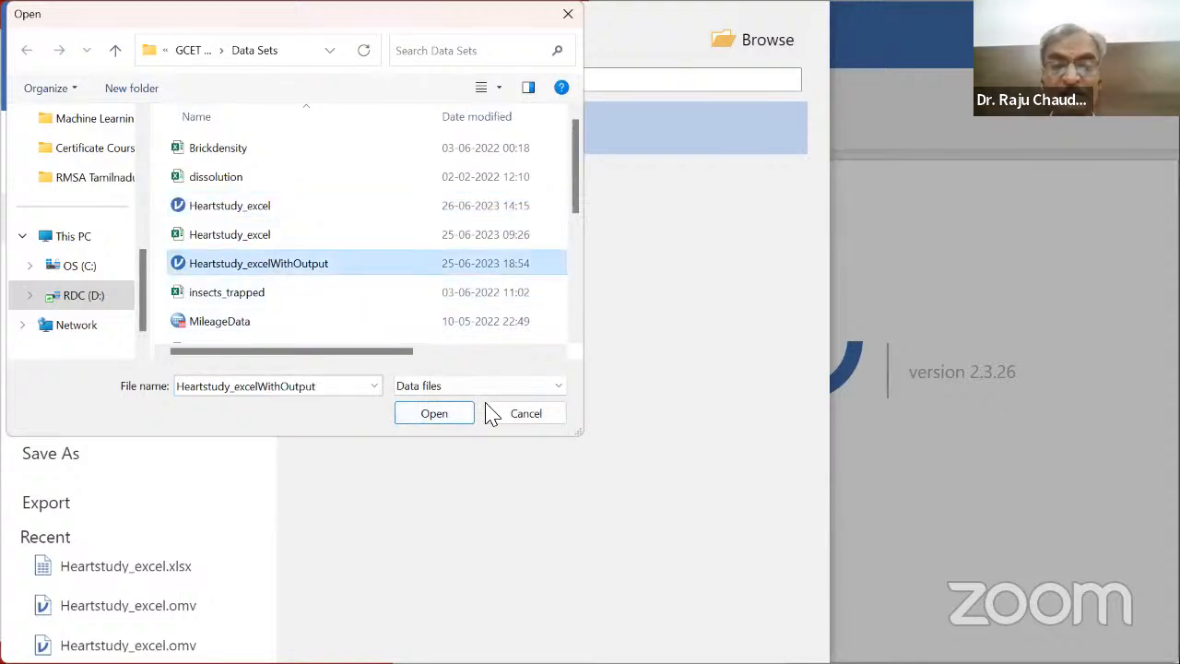
pyautogui.click(434, 420)
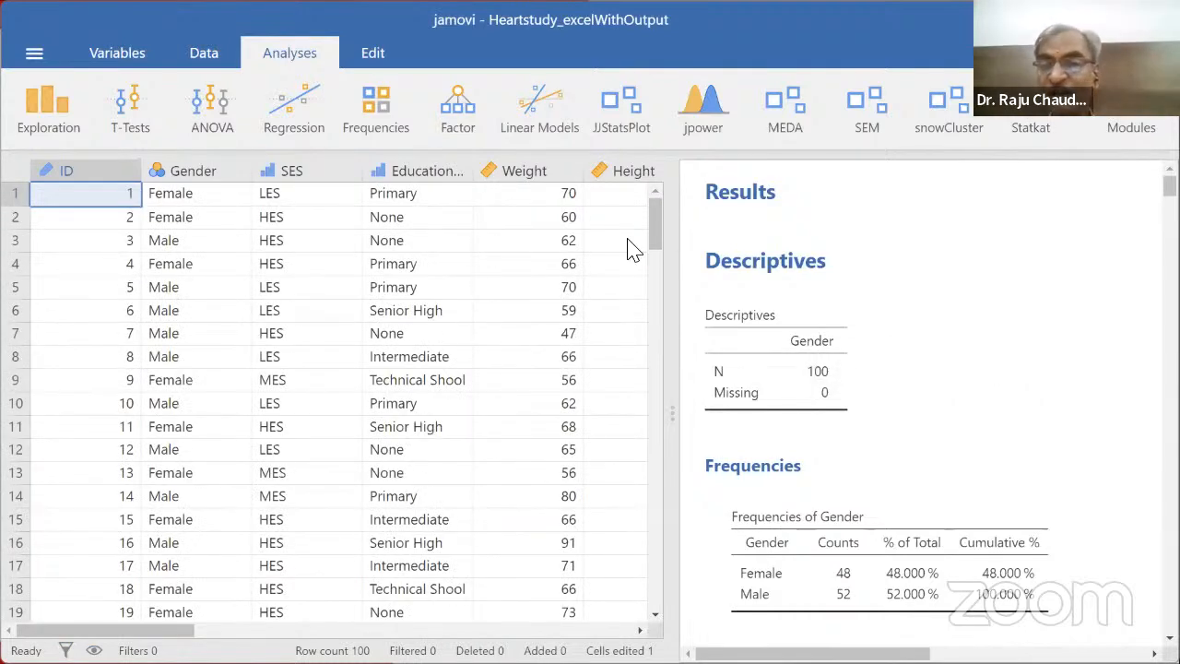
pyautogui.click(817, 264)
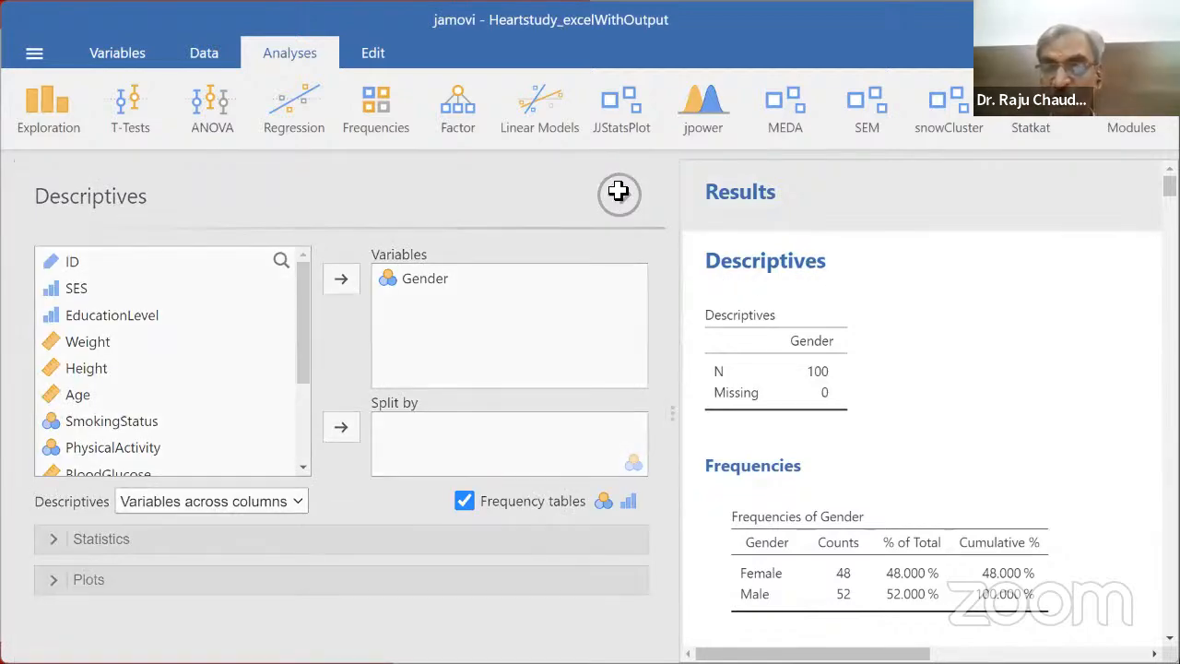
pyautogui.click(618, 191)
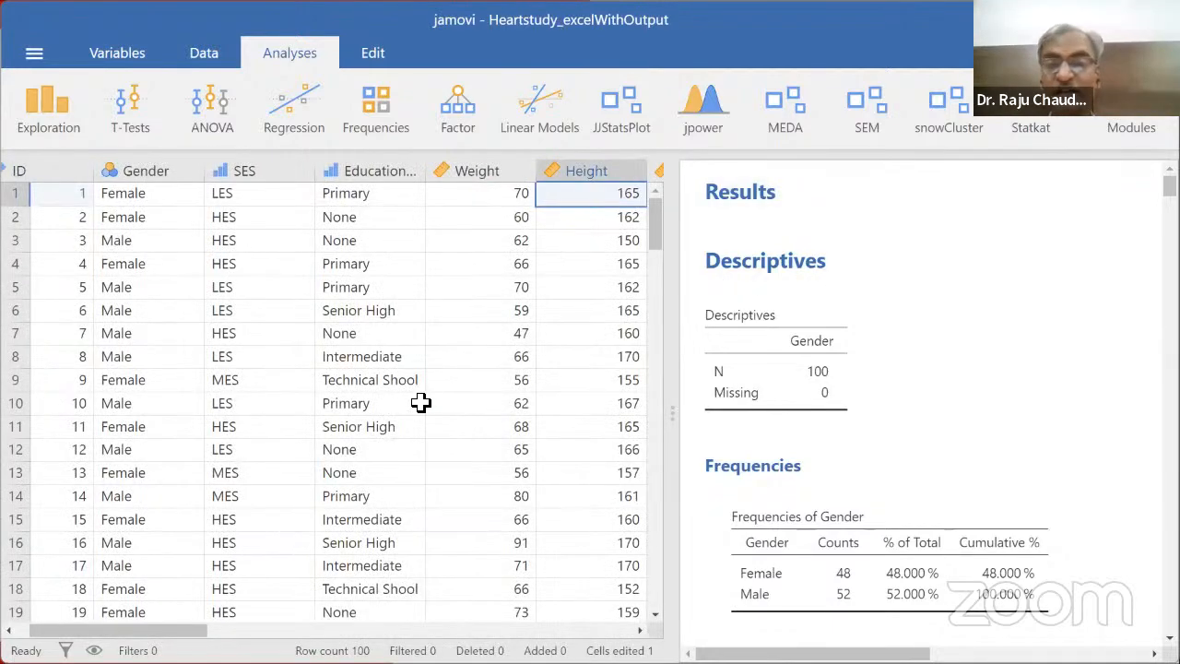
# Step: Switch back to the presentation and advance it from Save the Data File to the Data Management slide on Compute
pyautogui.hotkey('alt', 'Tab')
pyautogui.hotkey('alt', 'Tab')
pyautogui.hotkey('alt', 'Tab')
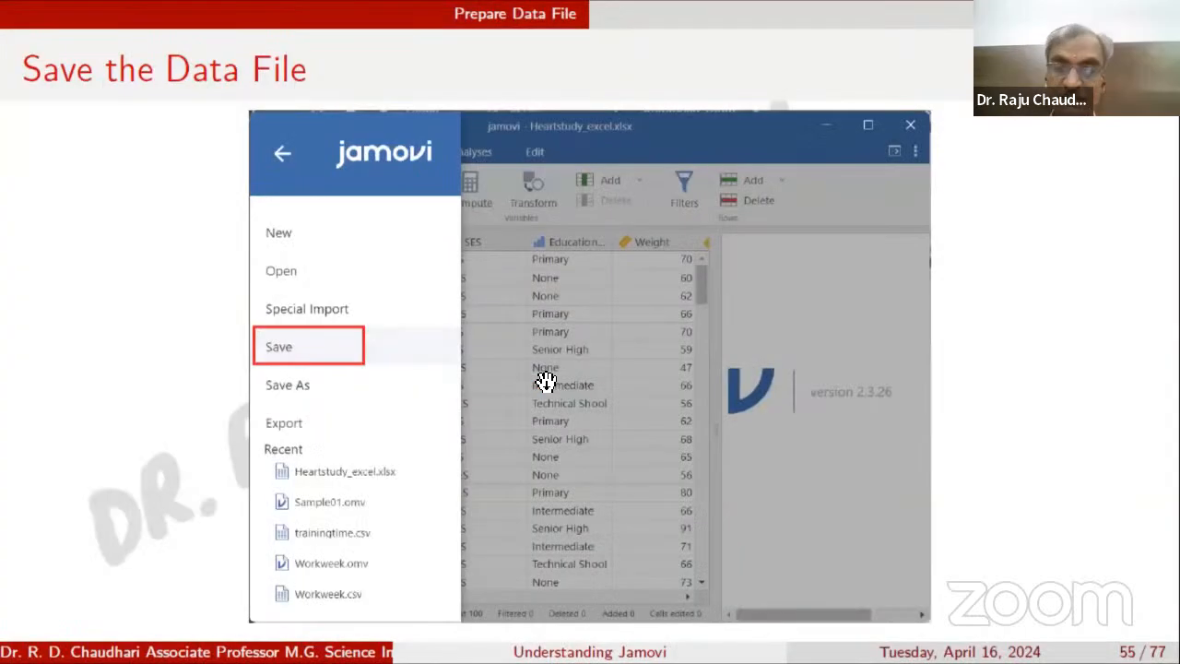
pyautogui.press('pagedown')
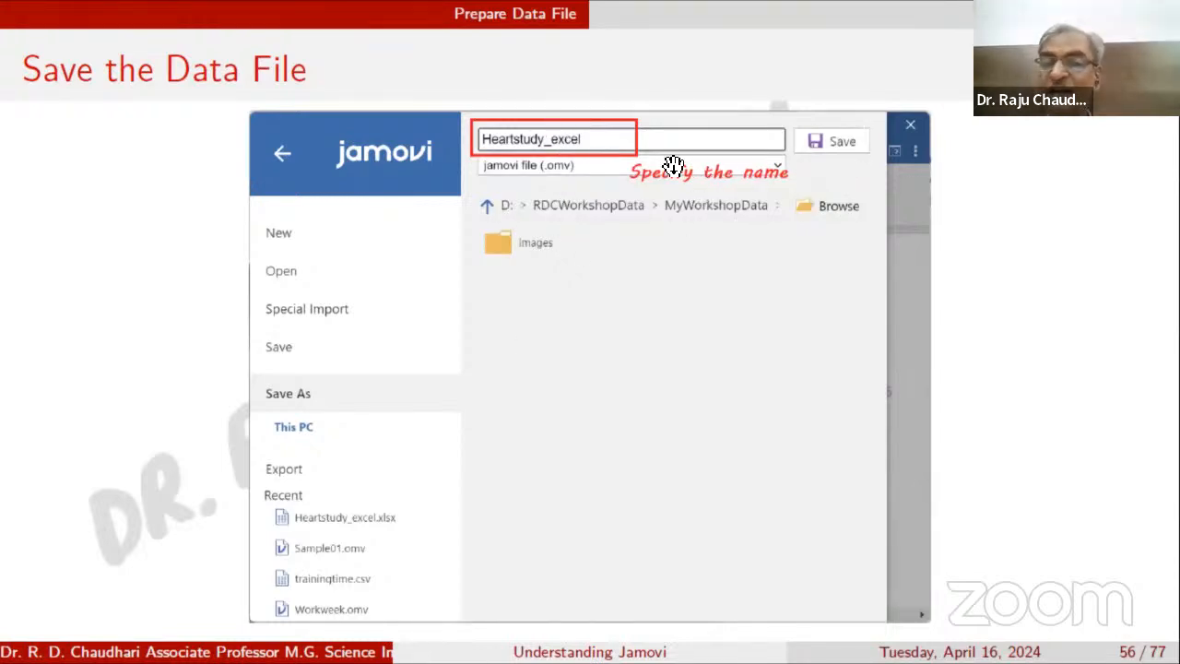
pyautogui.click(502, 217)
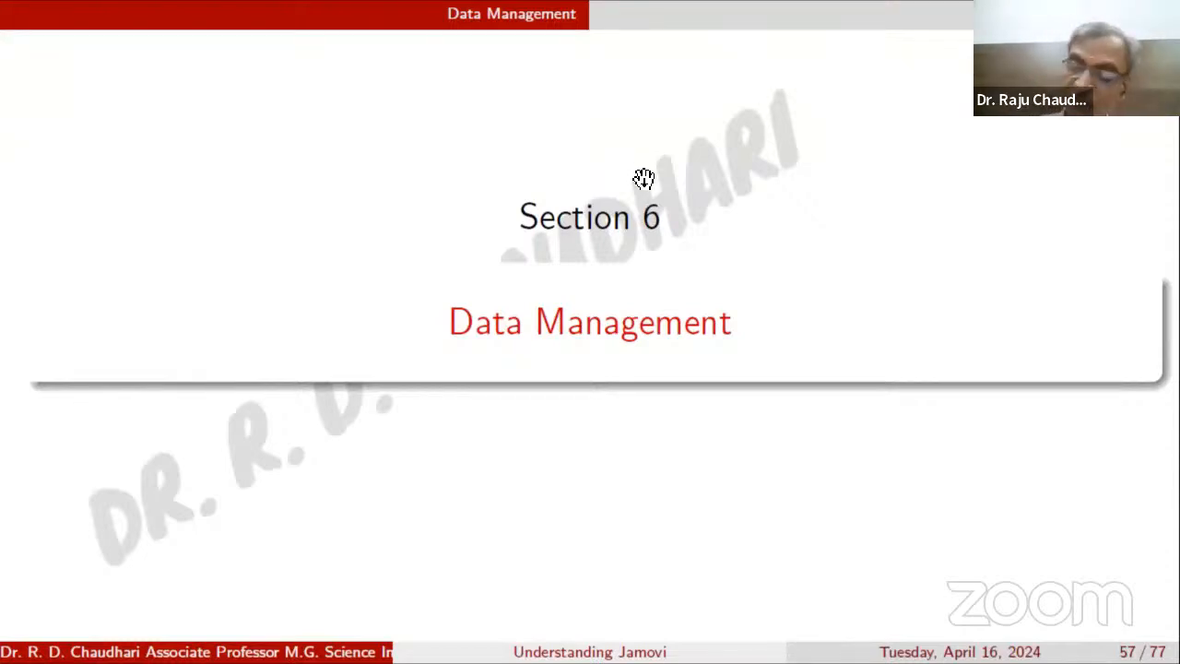
pyautogui.press('pagedown')
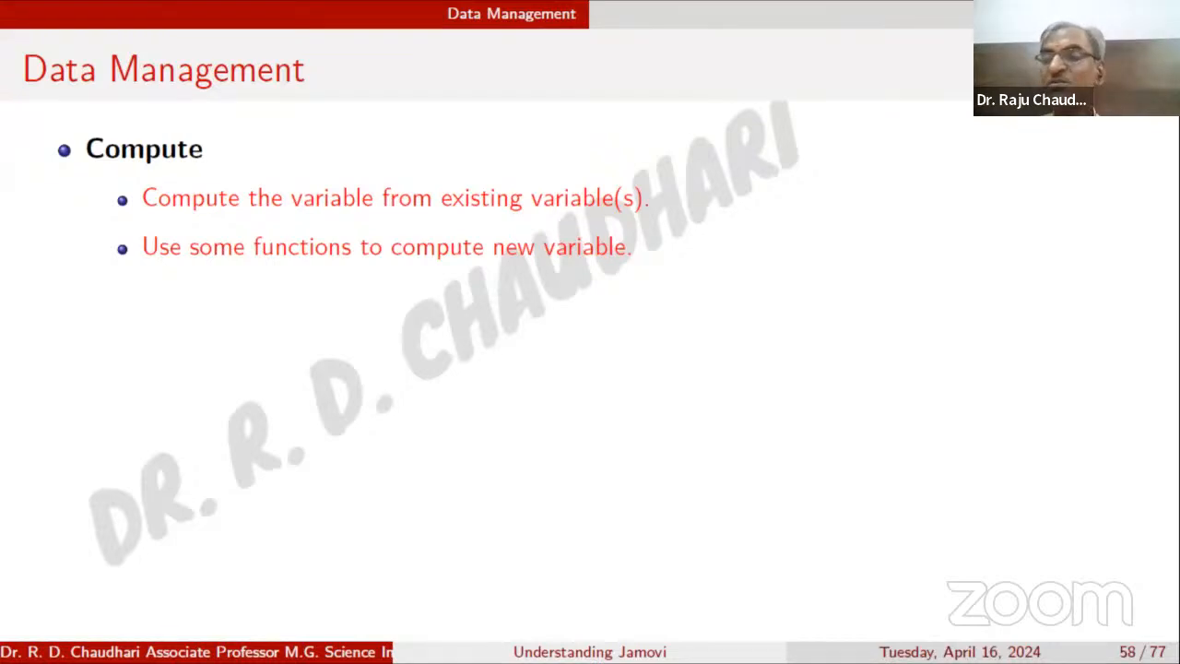
# Step: Switch to the imported Heartstudy_excel data in jamovi and close its window
pyautogui.hotkey('alt', 'Tab')
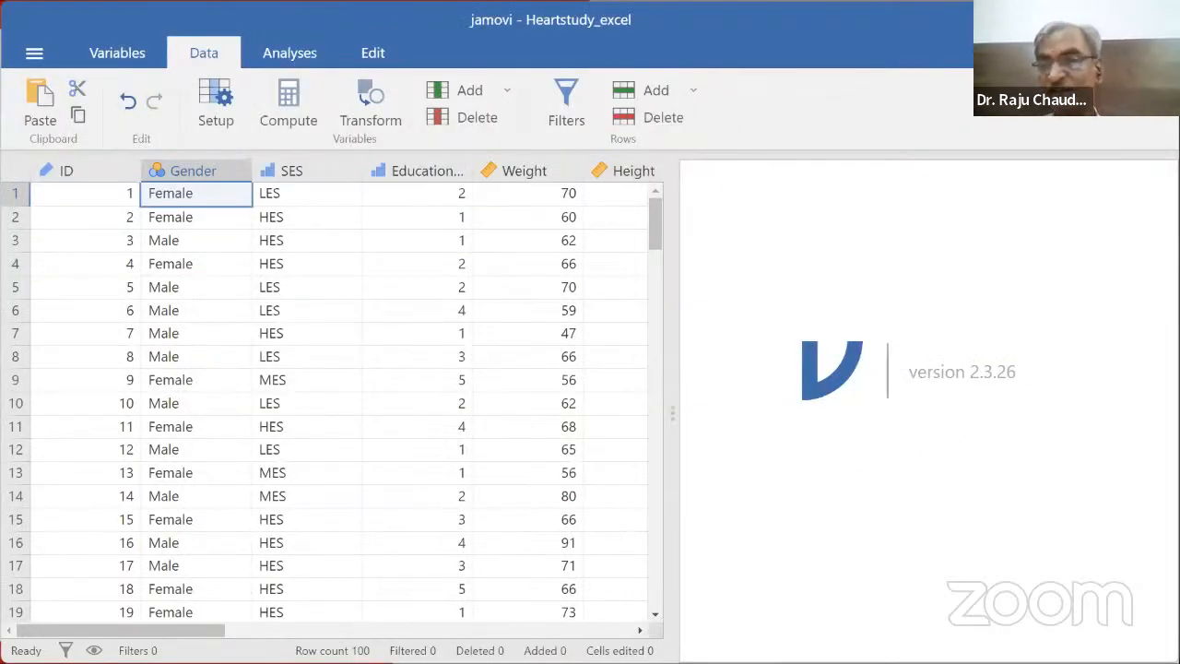
pyautogui.click(1158, 19)
pyautogui.click(563, 335)
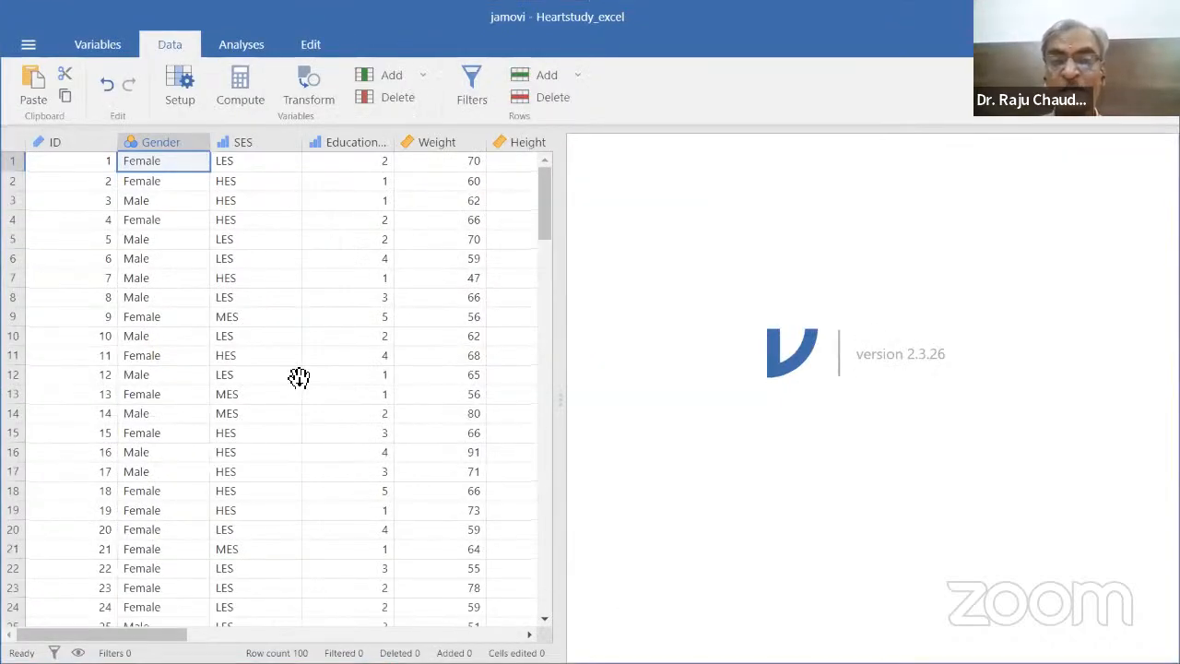
# Step: Widen the data area of Heartstudy_excelWithOutput to bring more variables into view, and return to the Data Management slide
pyautogui.hotkey('alt', 'Tab')
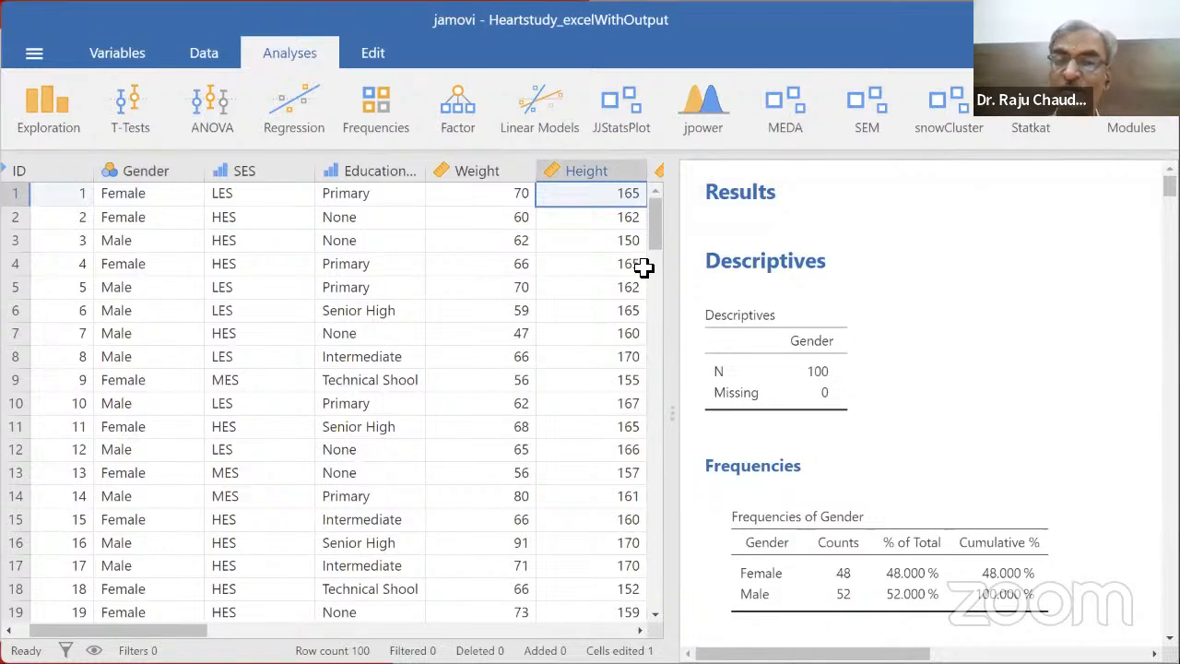
pyautogui.moveTo(675, 414); pyautogui.dragTo(949, 392)
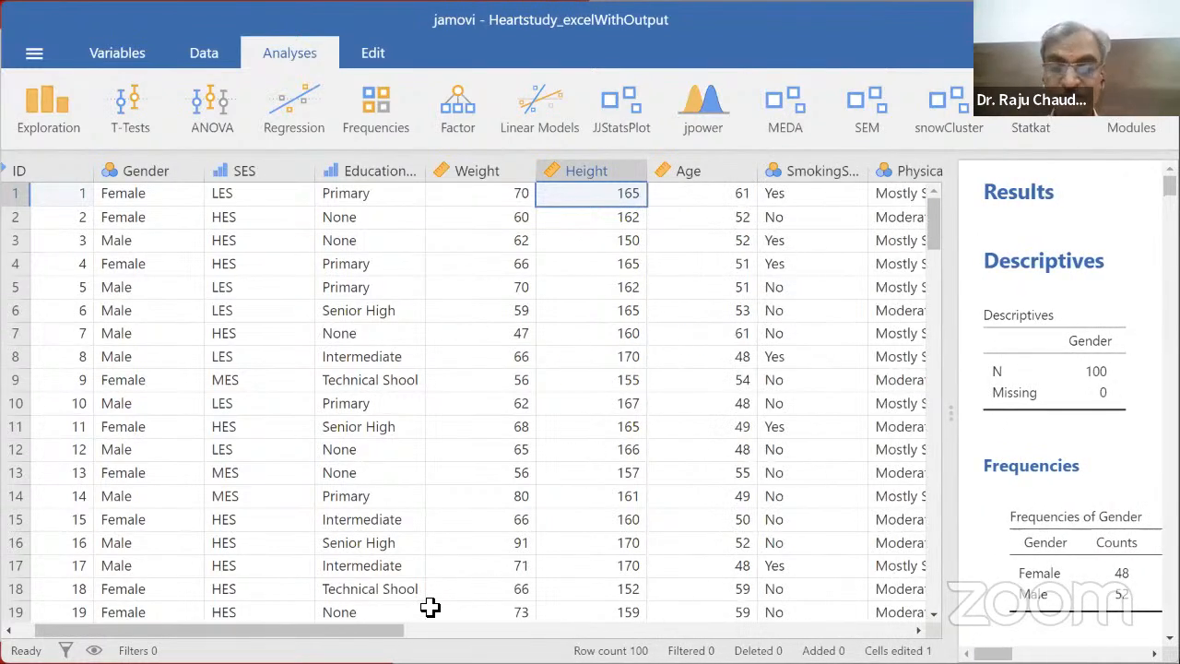
pyautogui.moveTo(406, 631); pyautogui.dragTo(358, 595)
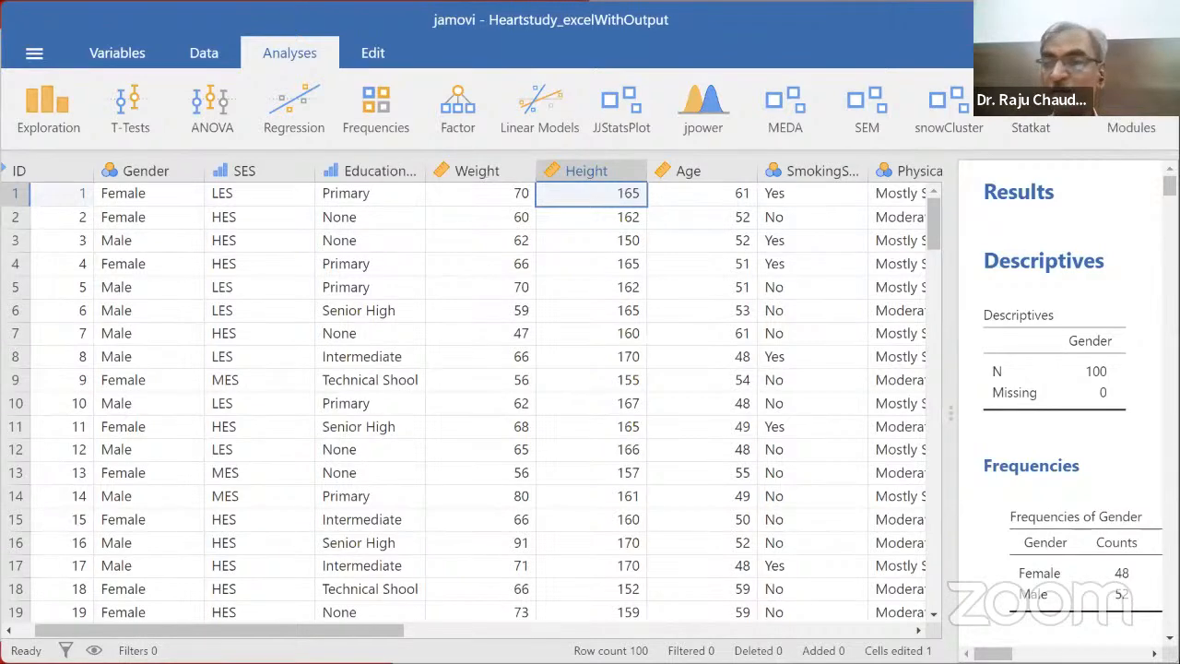
pyautogui.hotkey('alt', 'Tab')
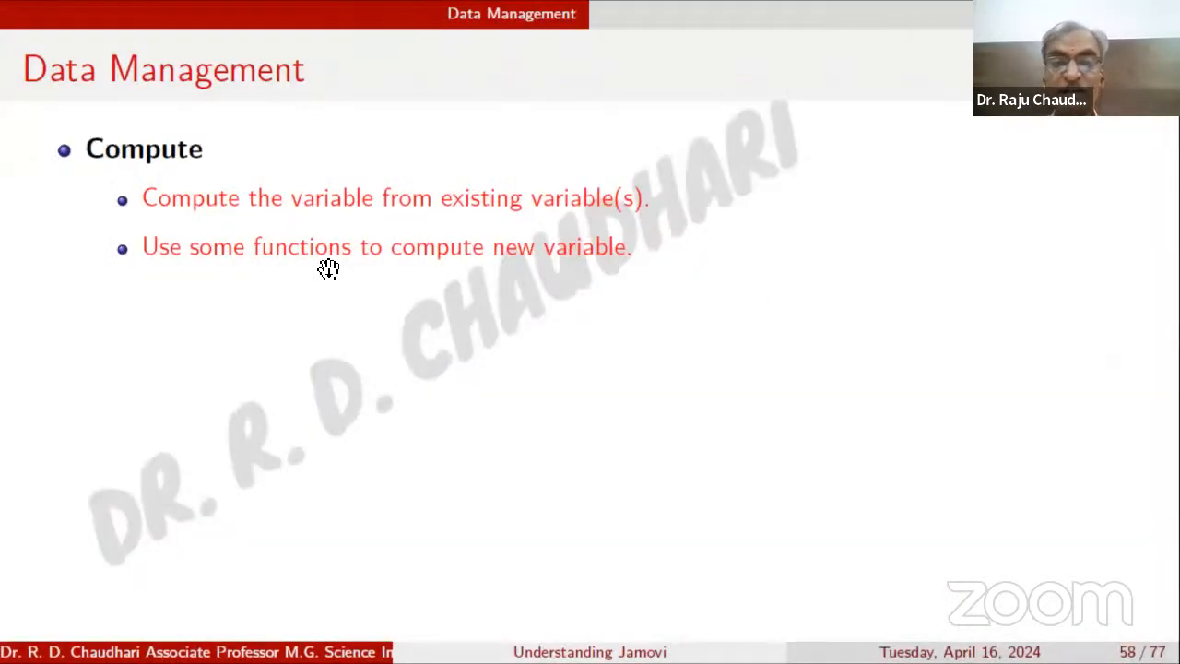
# Step: Switch to jamovi and open the prepared jamovi file Heartstudy_excel from the Data Sets folder
pyautogui.hotkey('alt', 'Tab')
pyautogui.click(41, 53)
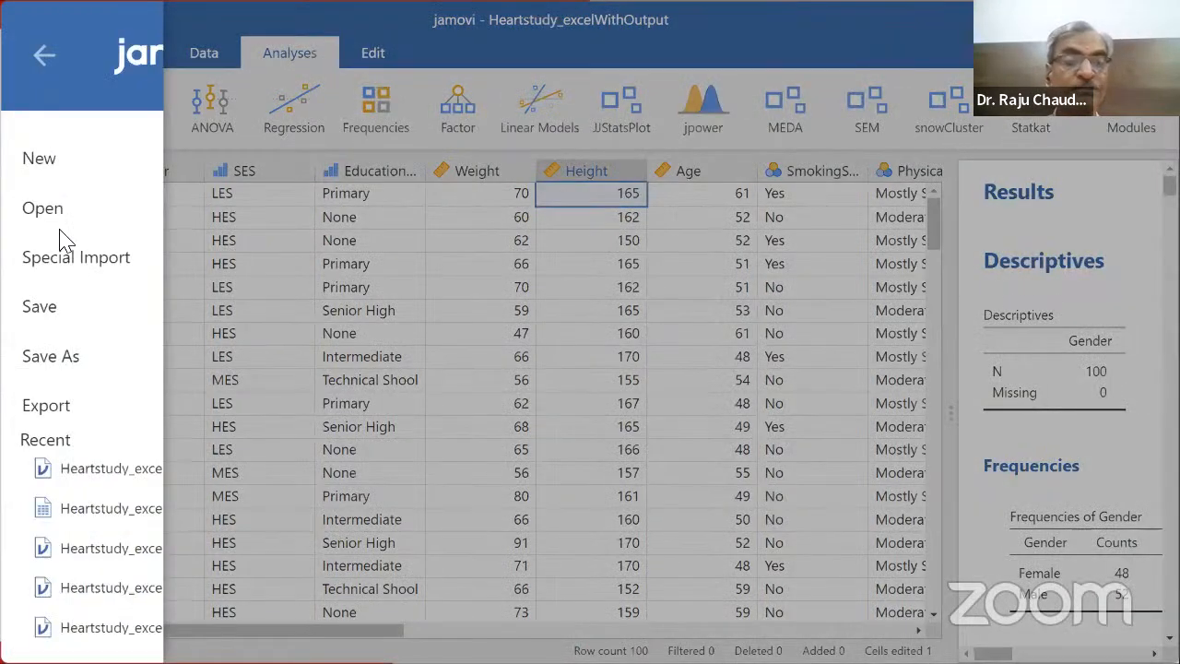
pyautogui.click(58, 207)
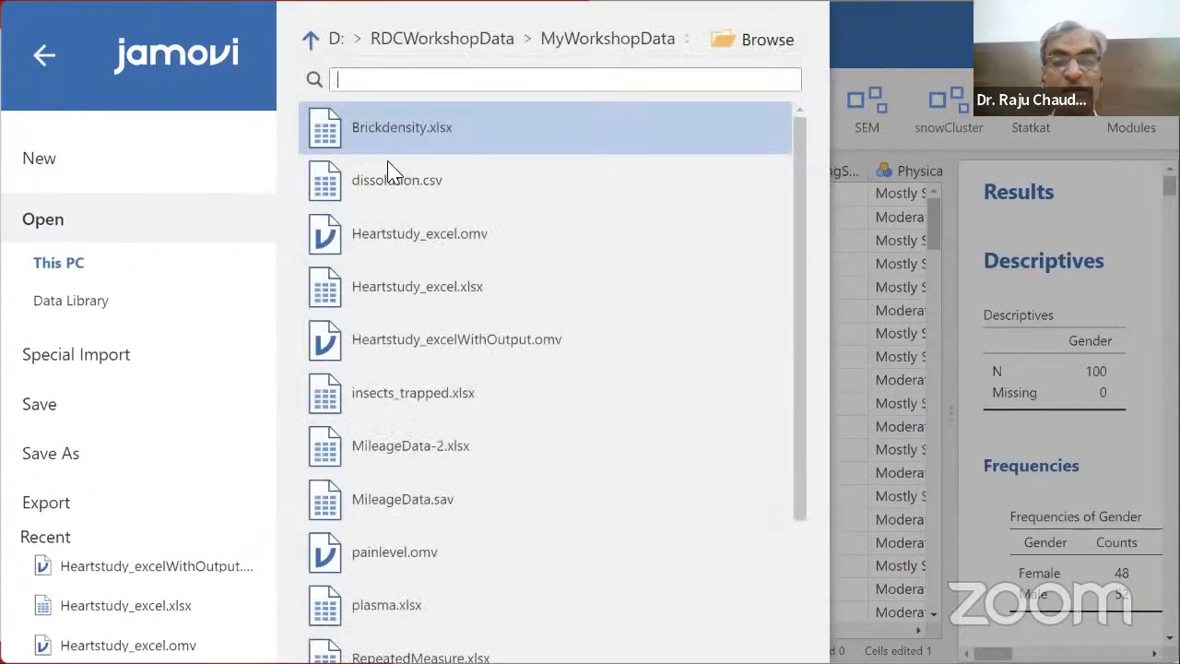
pyautogui.click(764, 35)
pyautogui.click(239, 215)
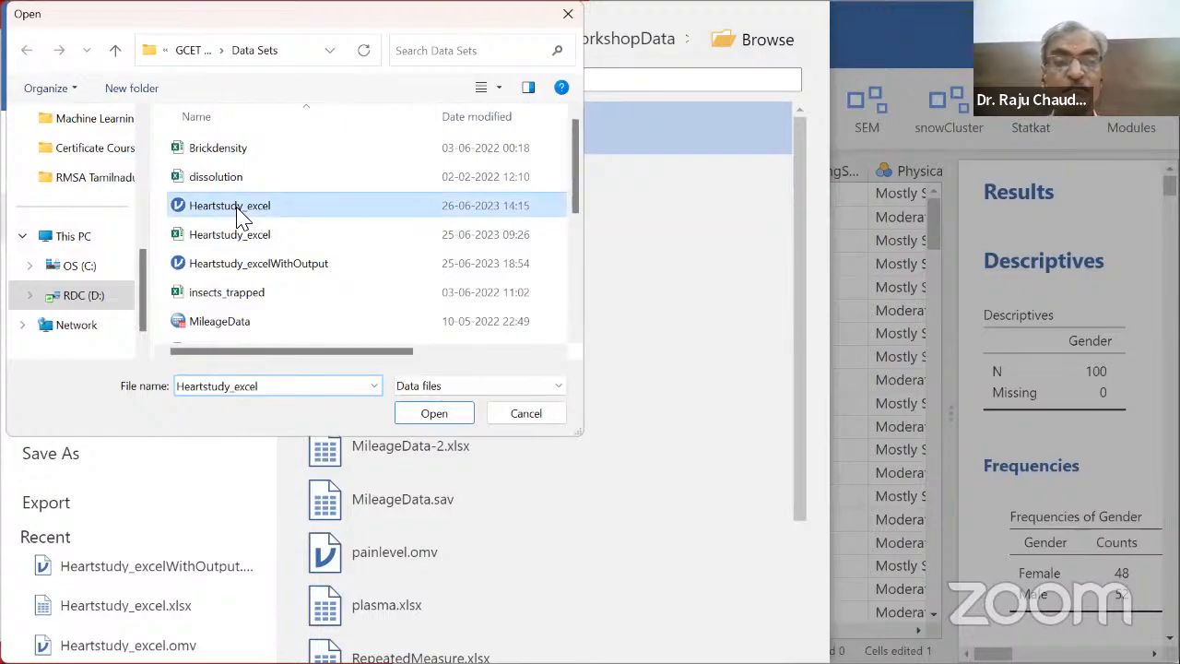
pyautogui.click(440, 417)
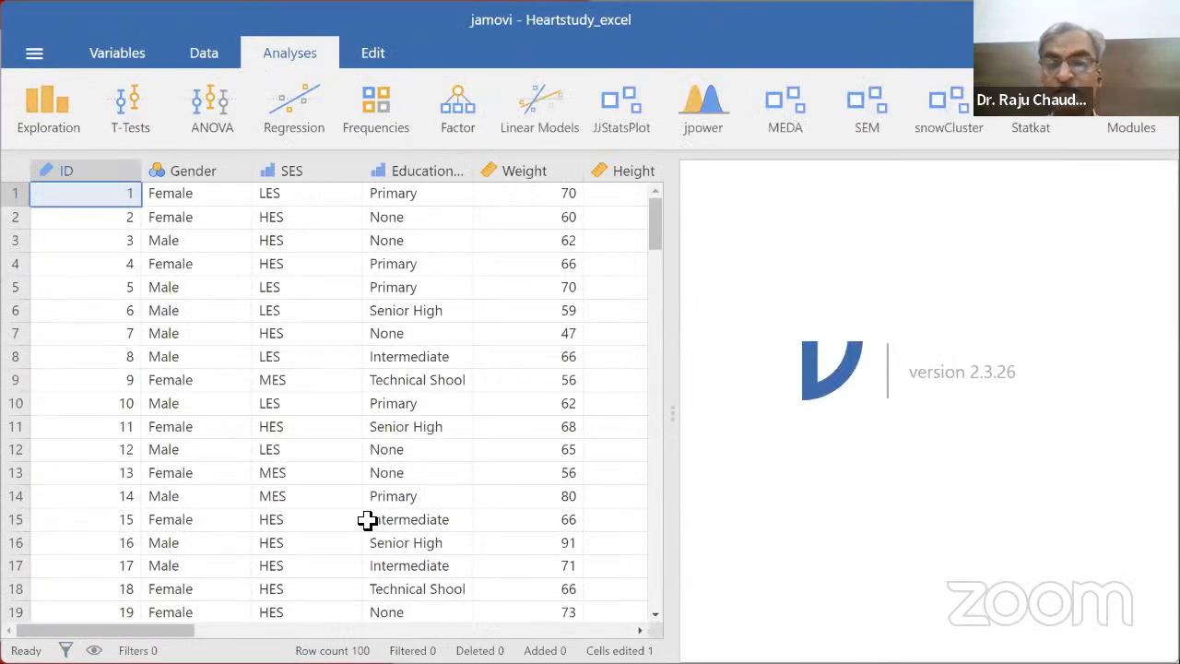
# Step: Delete the computed BMI variable and the two variables transformed from it, located after SBP, and return to the first columns
pyautogui.moveTo(159, 631); pyautogui.dragTo(448, 630)
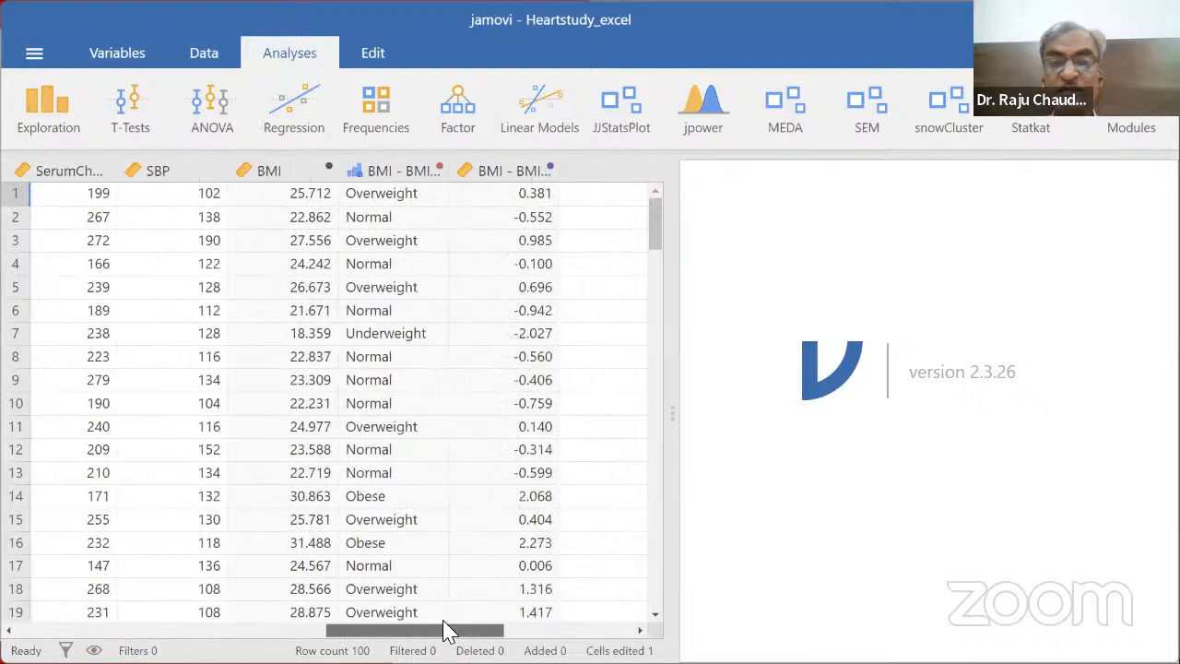
pyautogui.click(268, 171)
pyautogui.rightClick(516, 169)
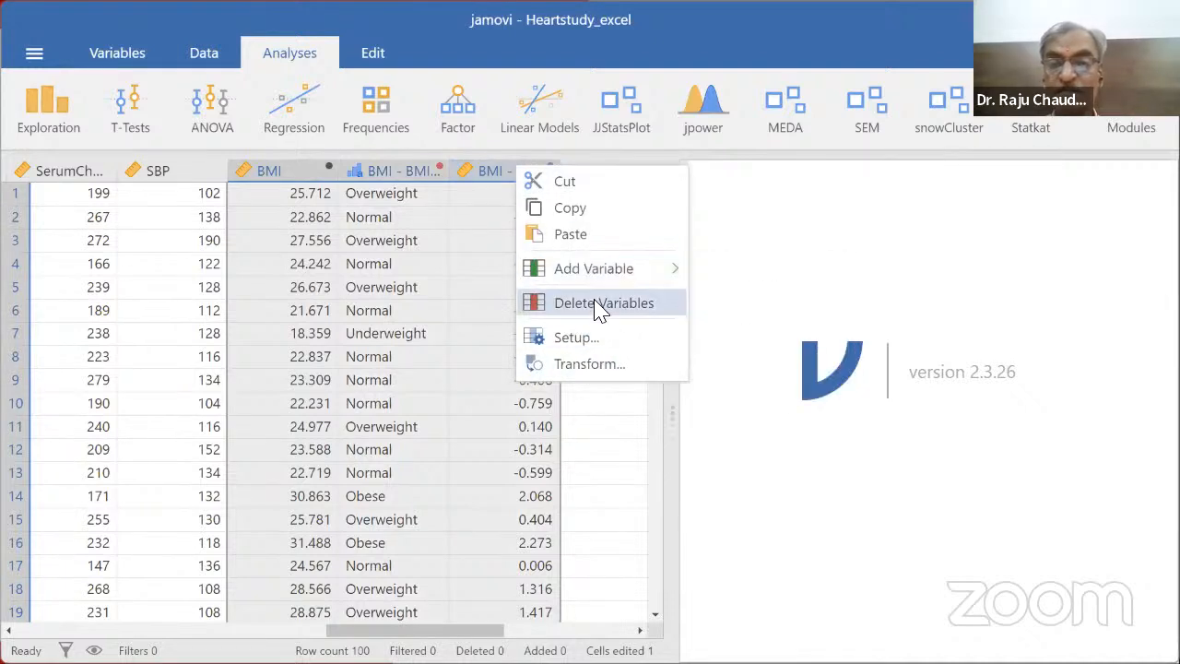
pyautogui.click(604, 302)
pyautogui.click(553, 166)
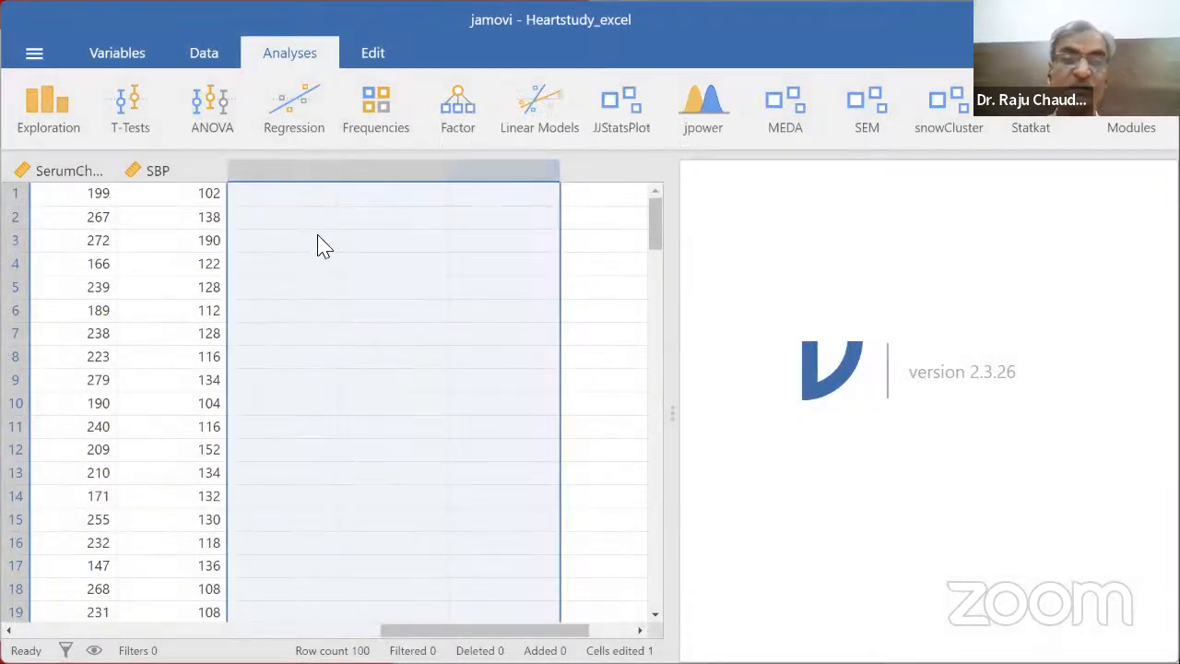
pyautogui.moveTo(484, 631); pyautogui.dragTo(22, 629)
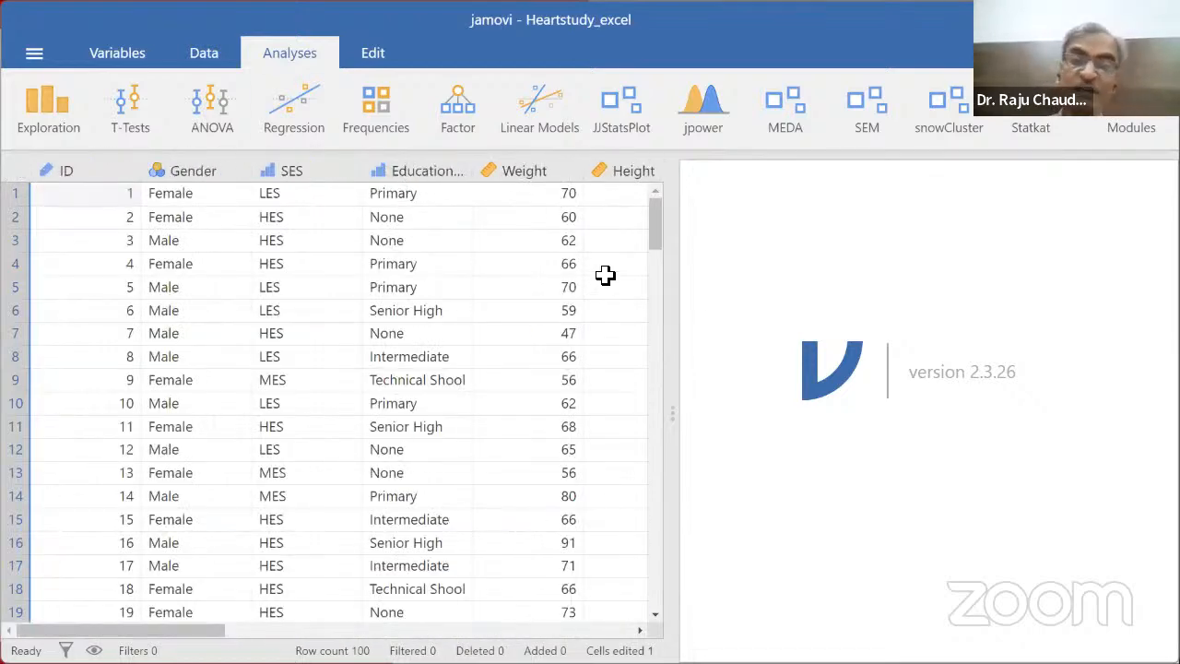
# Step: Switch from the jamovi data windows to the Data Management slide in Overview-of-Jamovi.pdf
pyautogui.hotkey('alt', 'Tab')
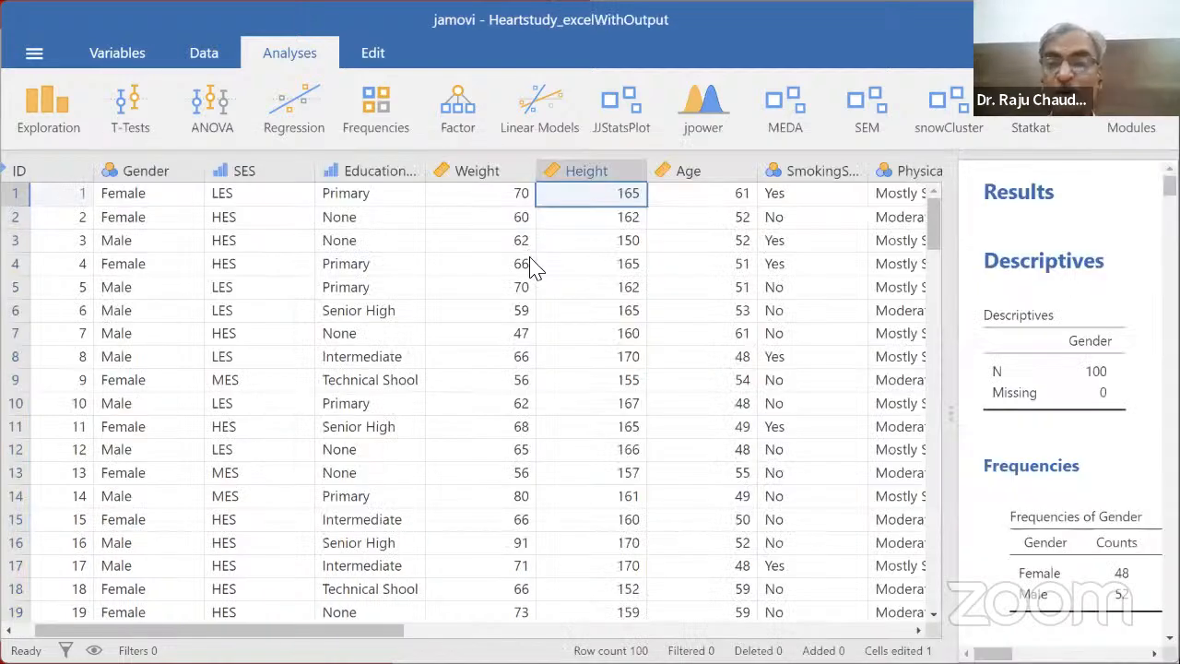
pyautogui.hotkey('alt', 'Tab')
pyautogui.hotkey('alt', 'Tab')
pyautogui.hotkey('alt', 'Tab')
pyautogui.press('Tab')
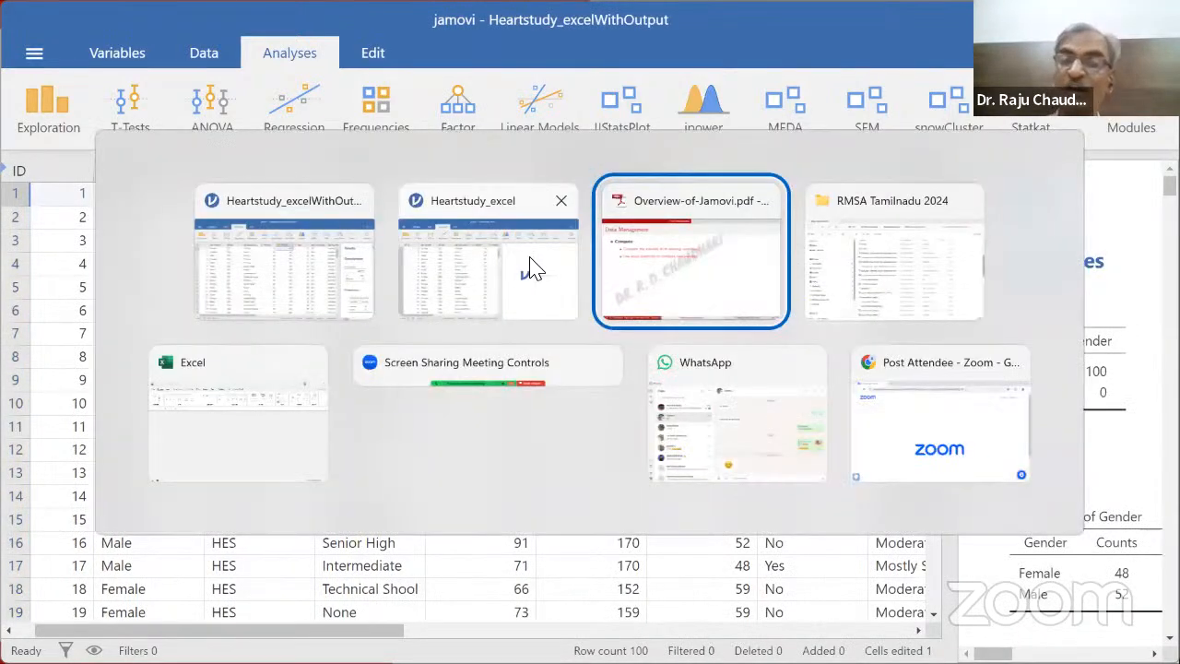
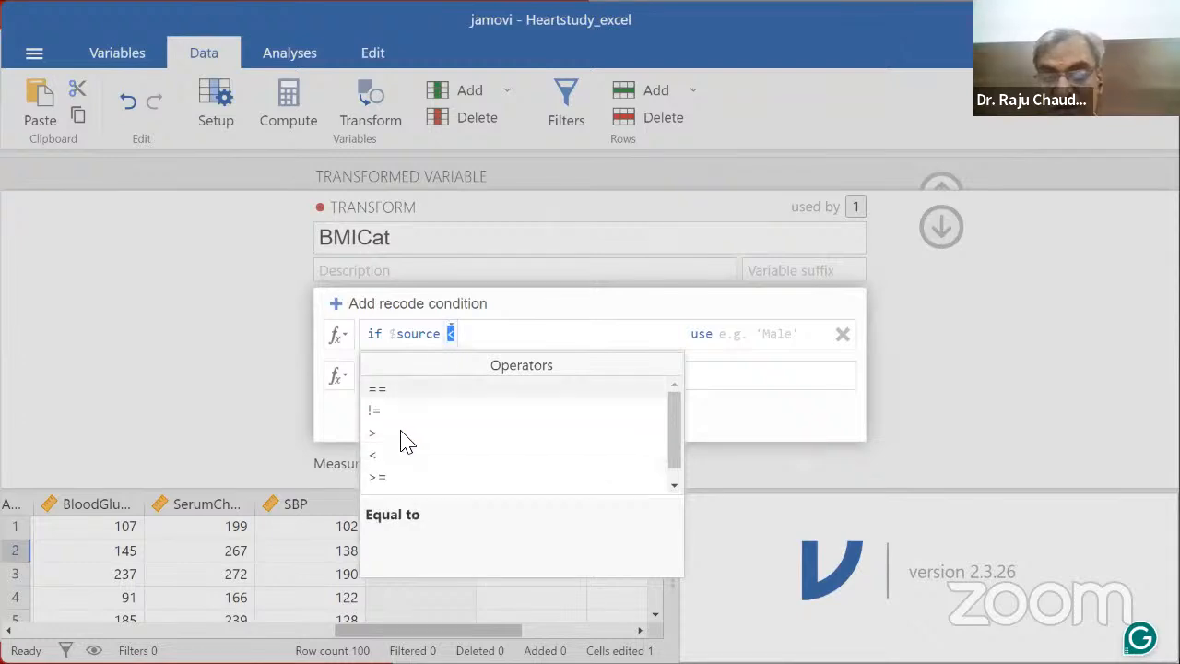
# Step: Define the first BMICat recode condition so that source values < 18.5 use 'Underweight'
pyautogui.click(378, 456)
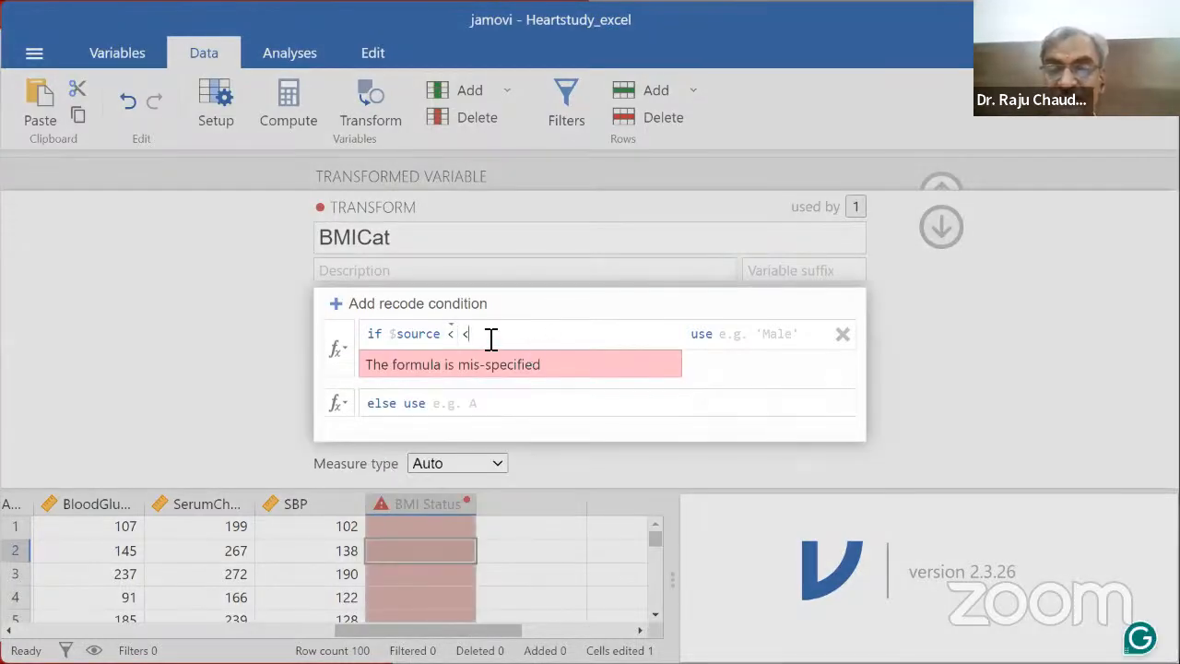
pyautogui.click(493, 335)
pyautogui.write('18,5')
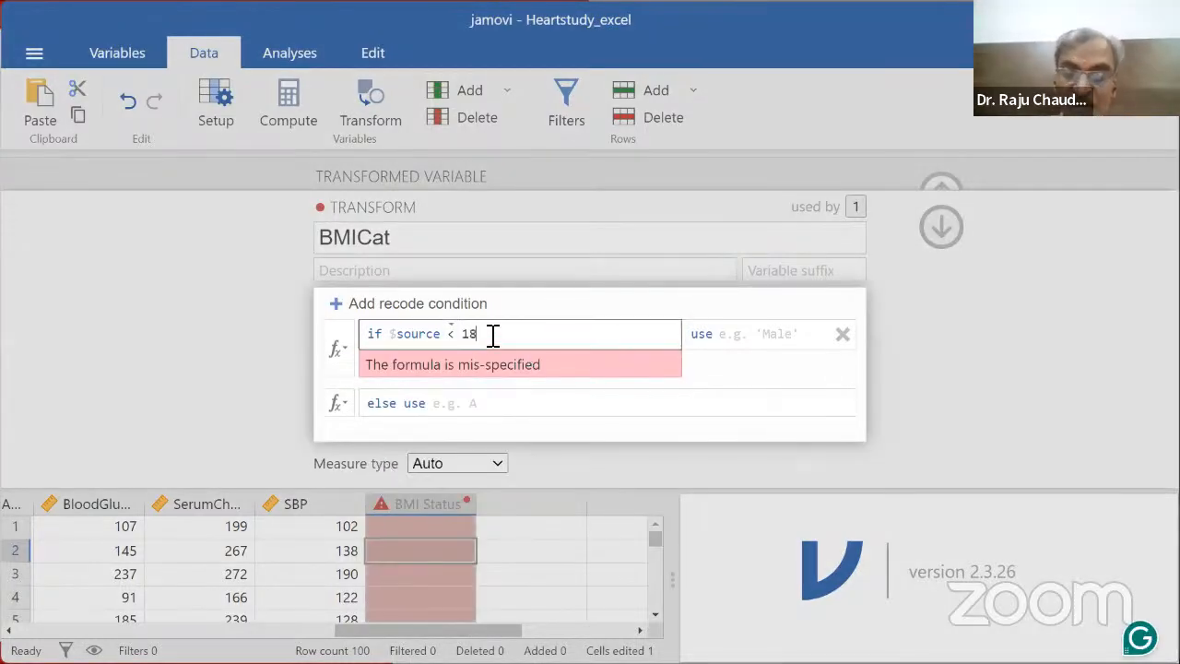
pyautogui.press('BackSpace')
pyautogui.press('BackSpace')
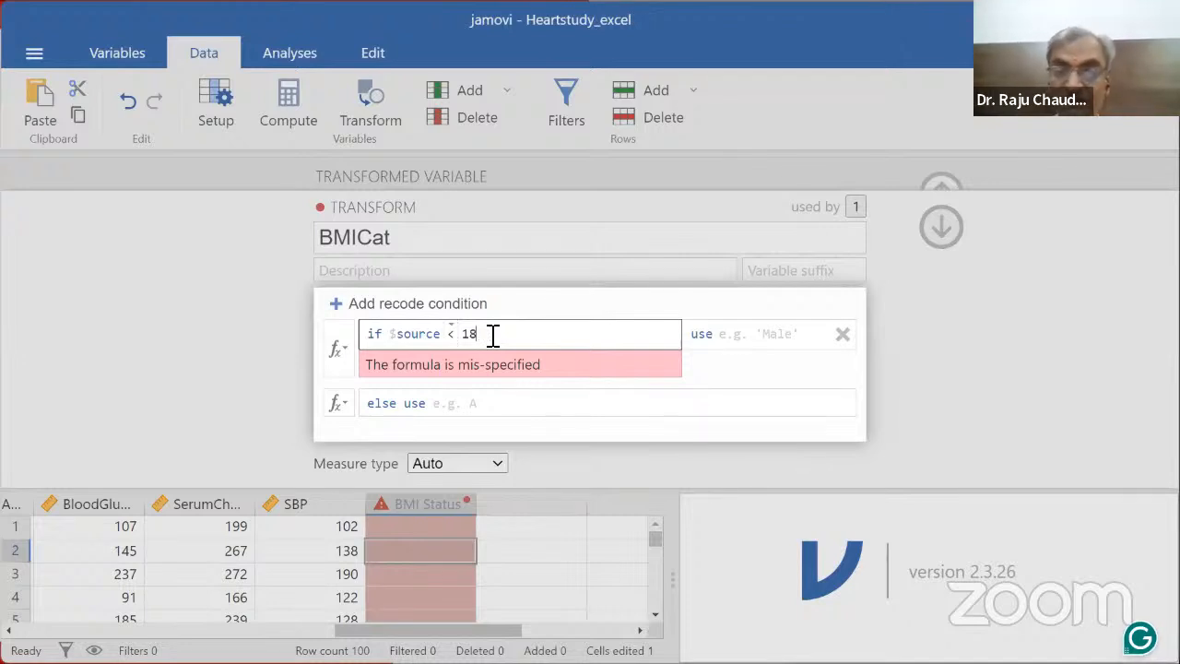
pyautogui.write('.5')
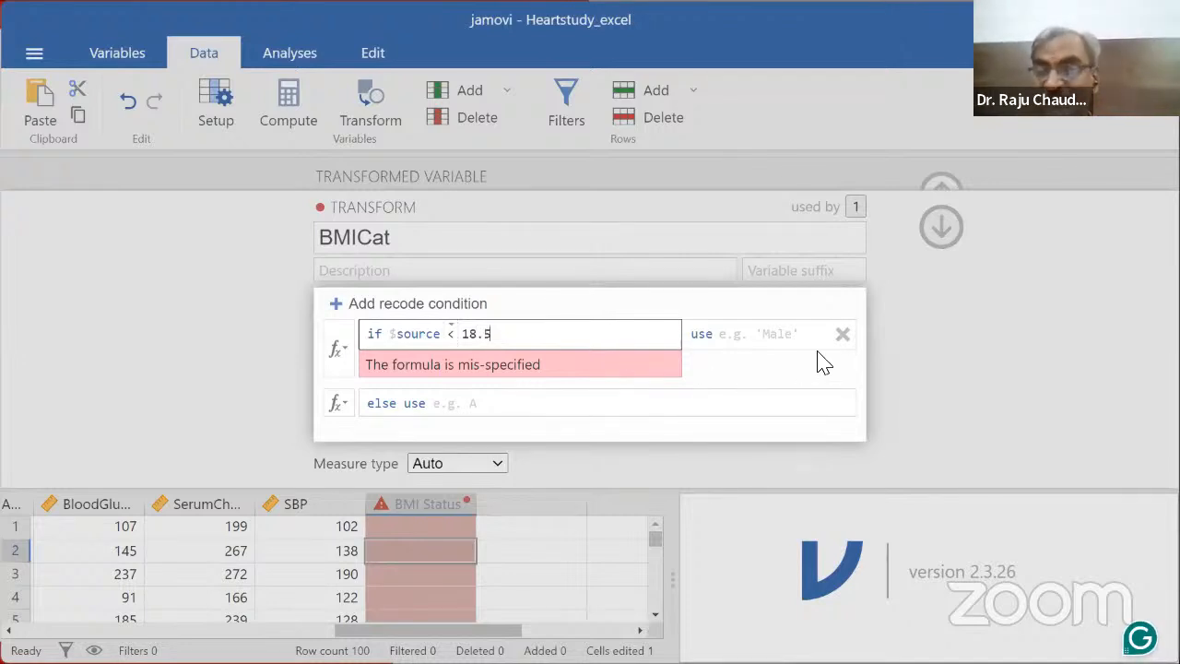
pyautogui.click(795, 338)
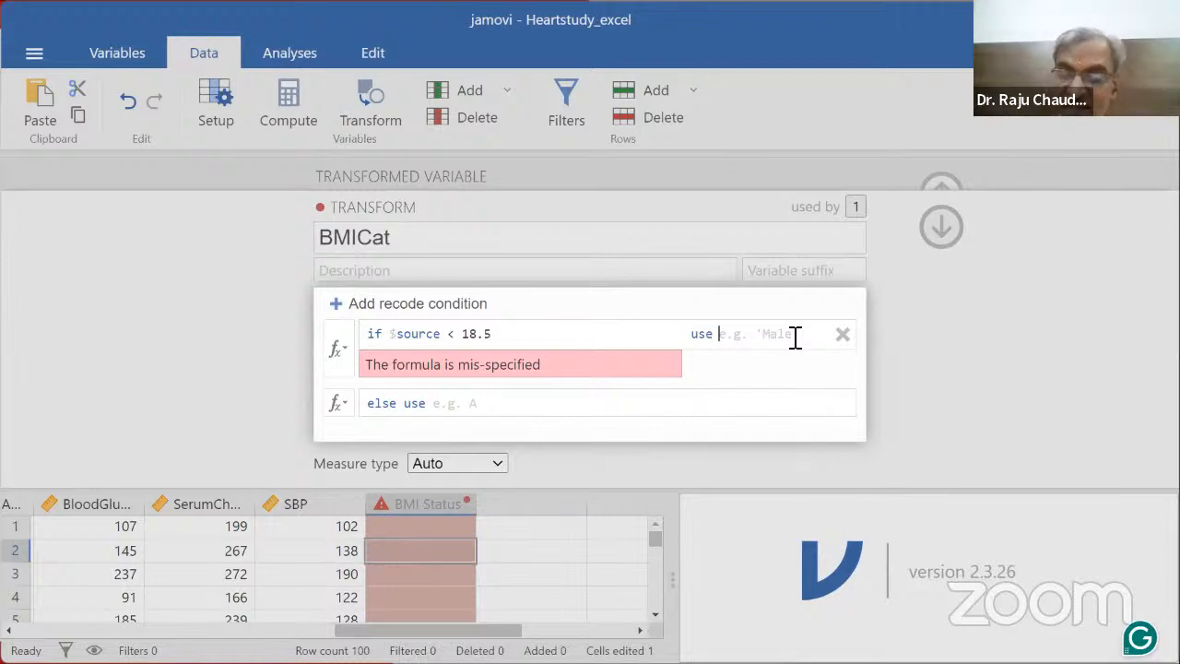
pyautogui.write("'Underweight")
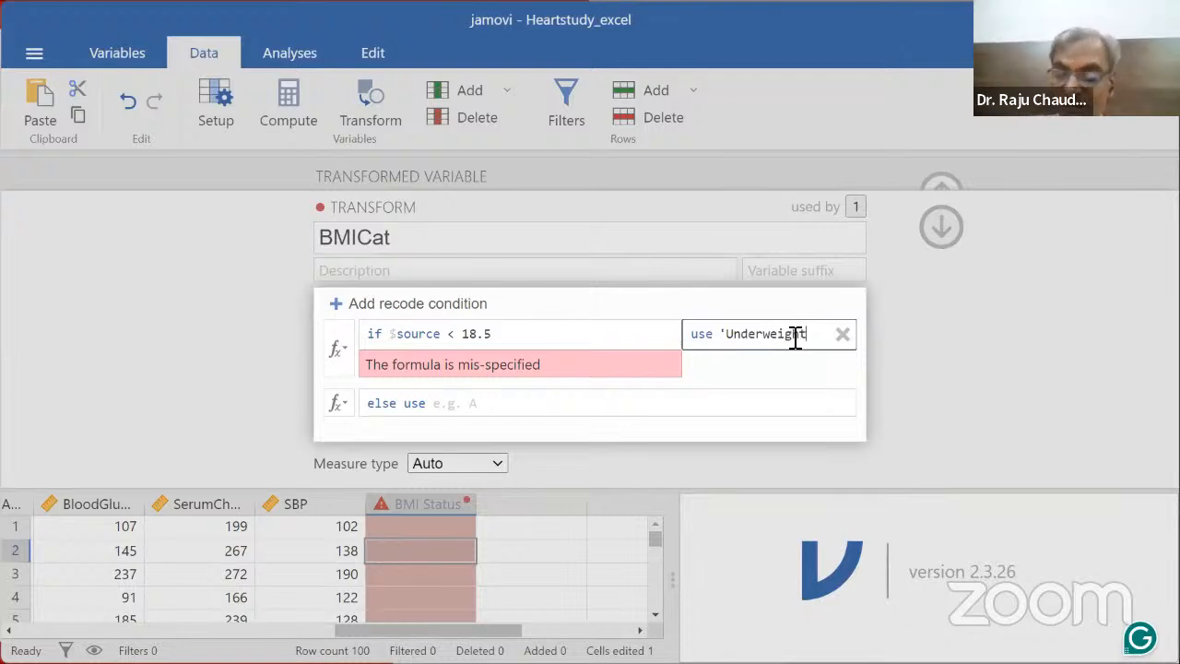
# Step: Reselect the less-than operator in the 'Underweight' condition and remove the duplicate so it reads $source < 18.5
pyautogui.click(532, 336)
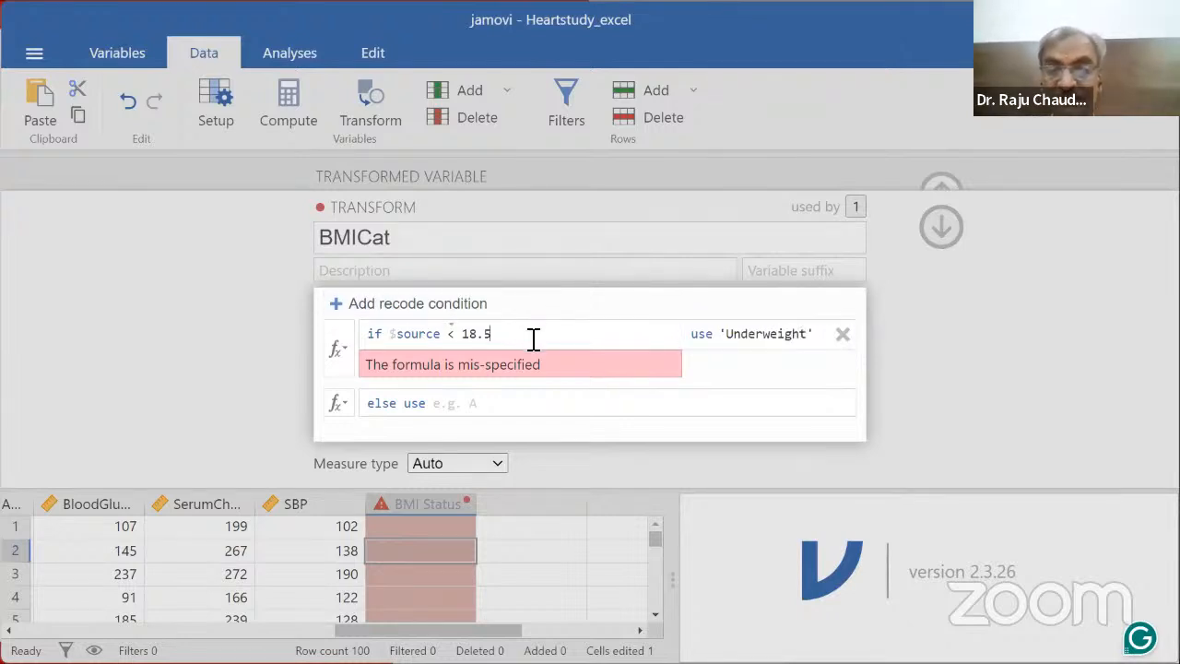
pyautogui.click(378, 410)
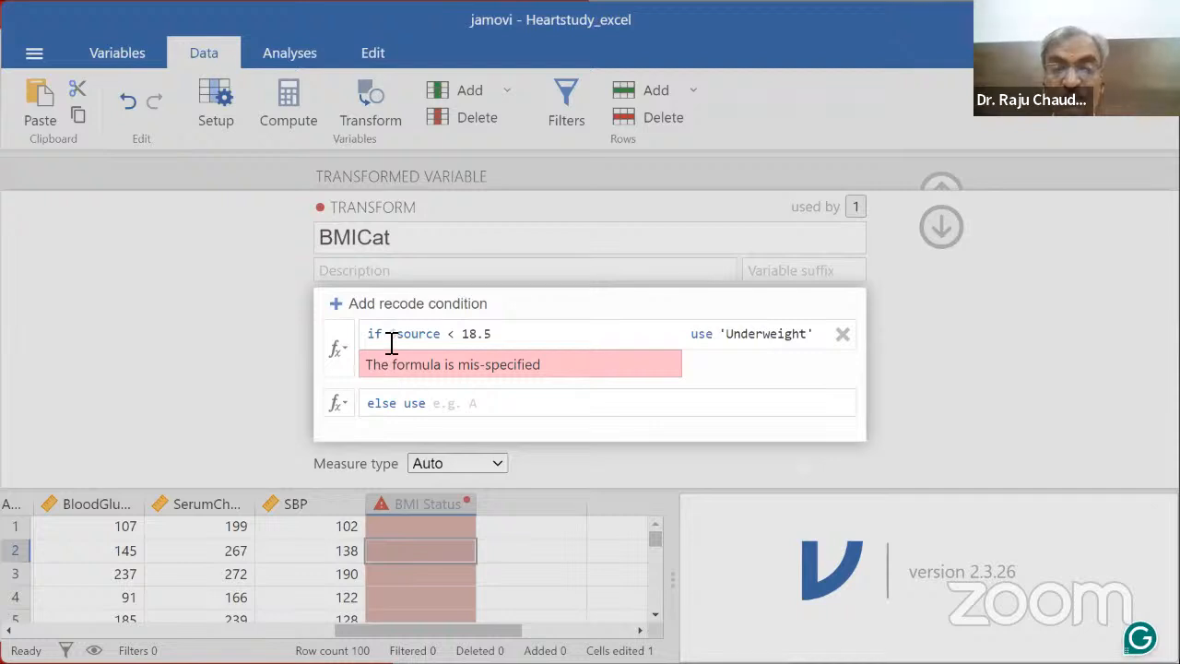
pyautogui.click(450, 334)
pyautogui.doubleClick(451, 334)
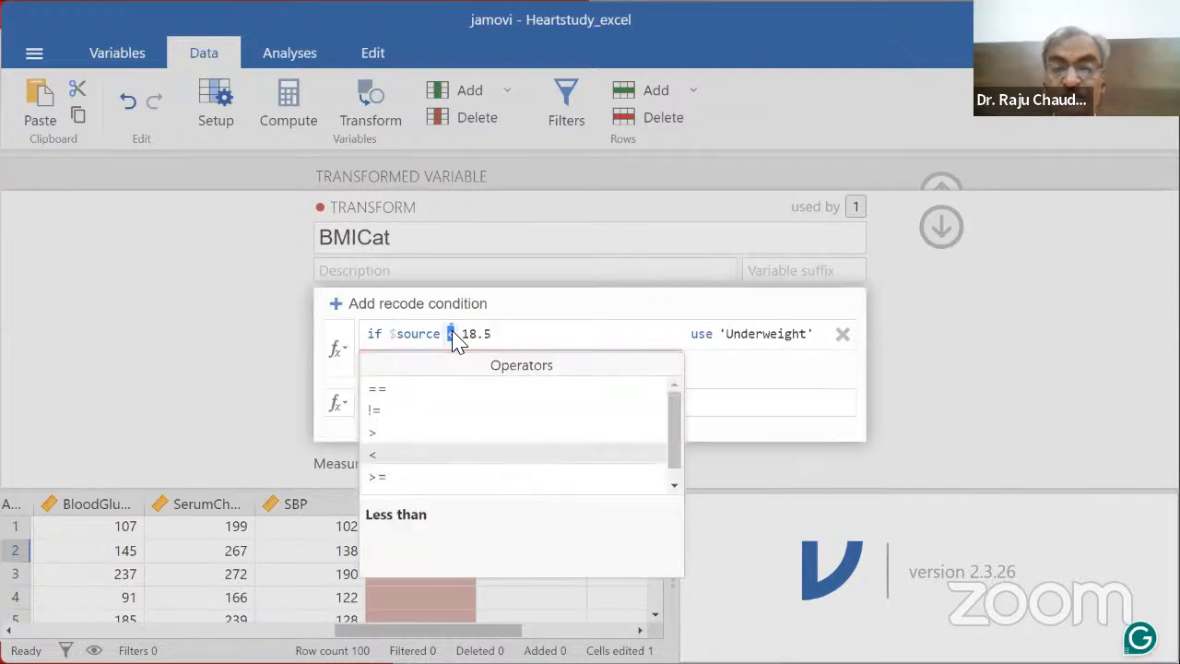
pyautogui.click(381, 459)
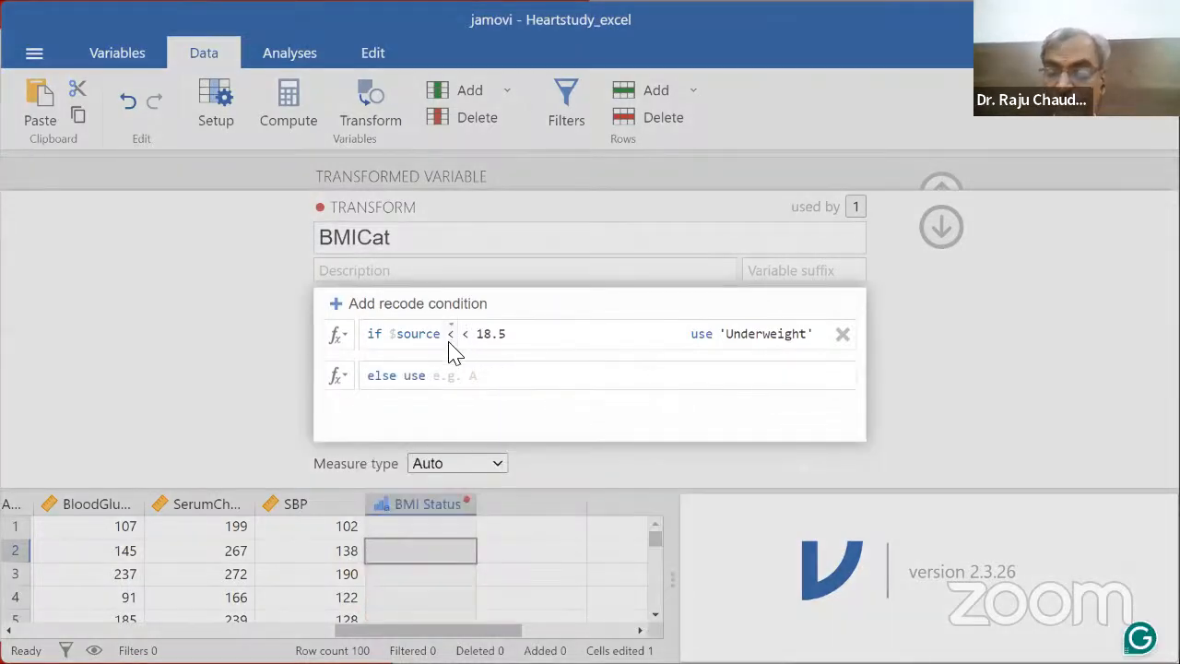
pyautogui.press('BackSpace')
pyautogui.press('BackSpace')
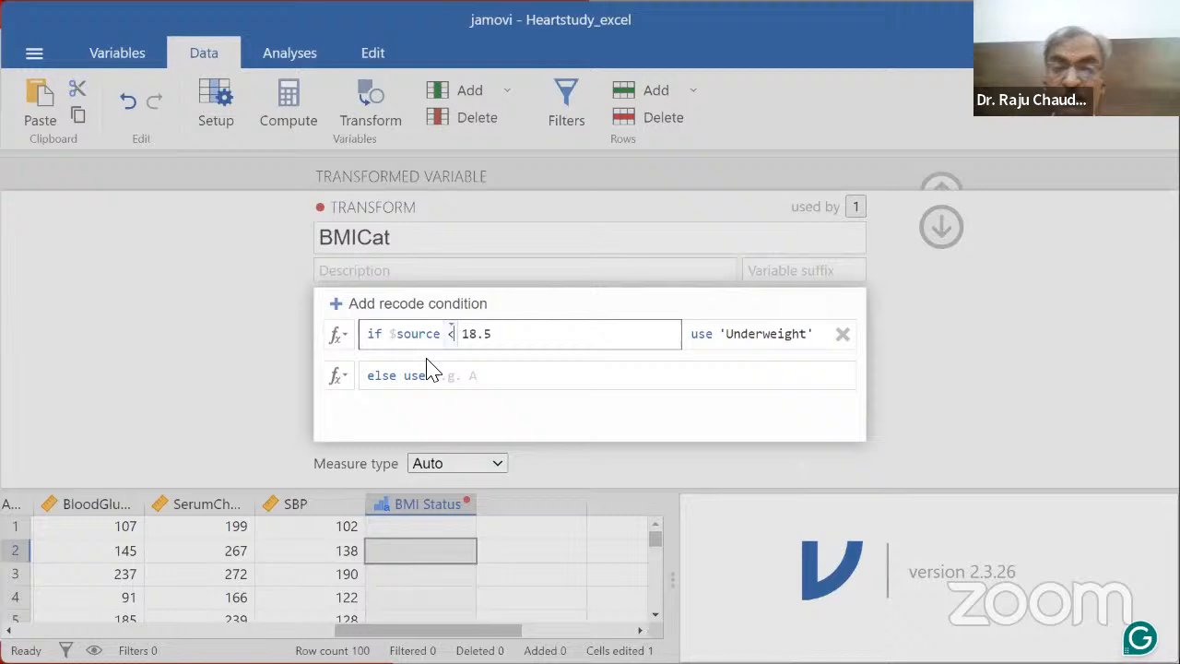
pyautogui.click(564, 365)
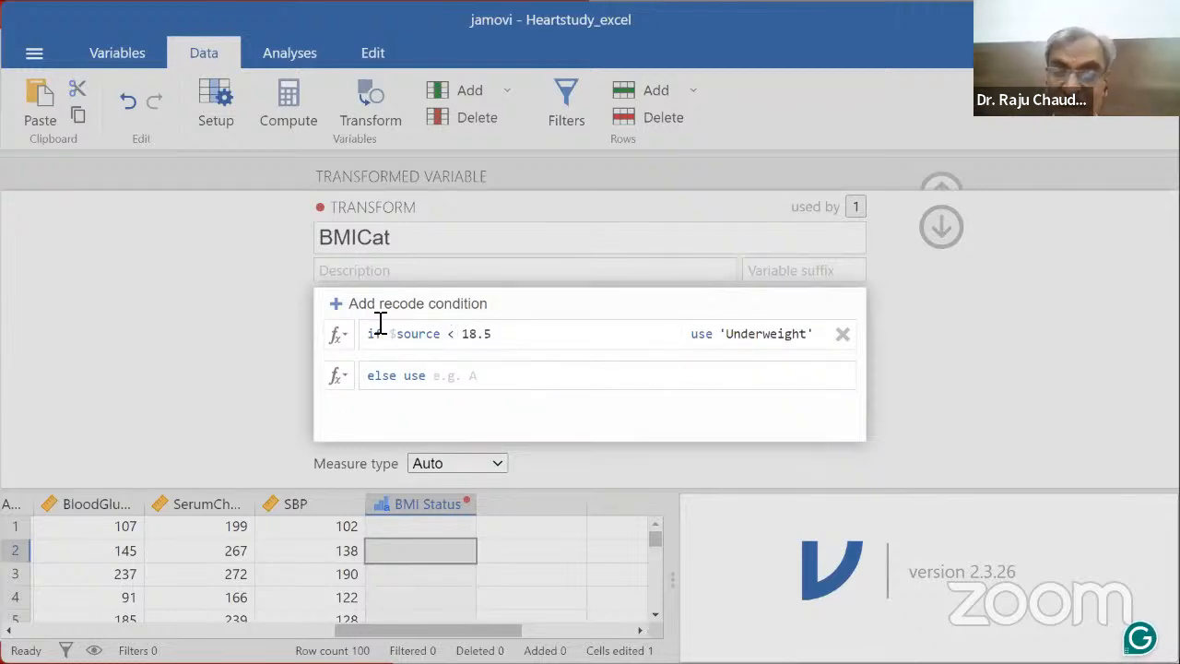
# Step: Add a second recode condition to BMICat so that source values <= 24.9 use 'Normal'
pyautogui.click(348, 307)
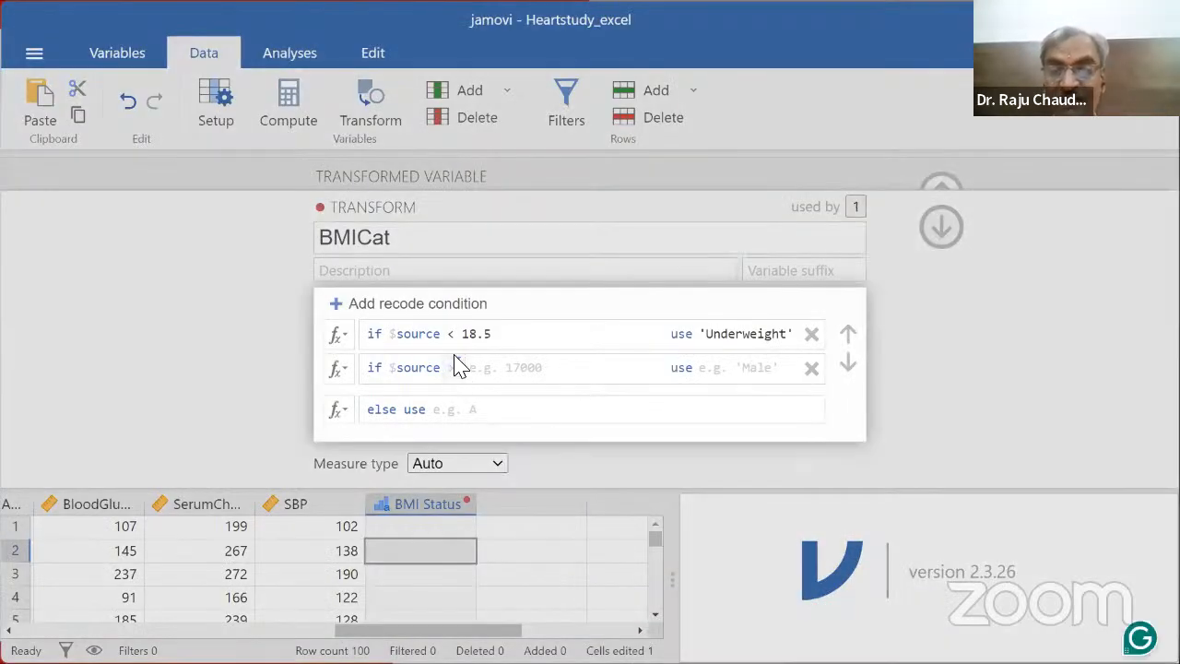
pyautogui.click(456, 367)
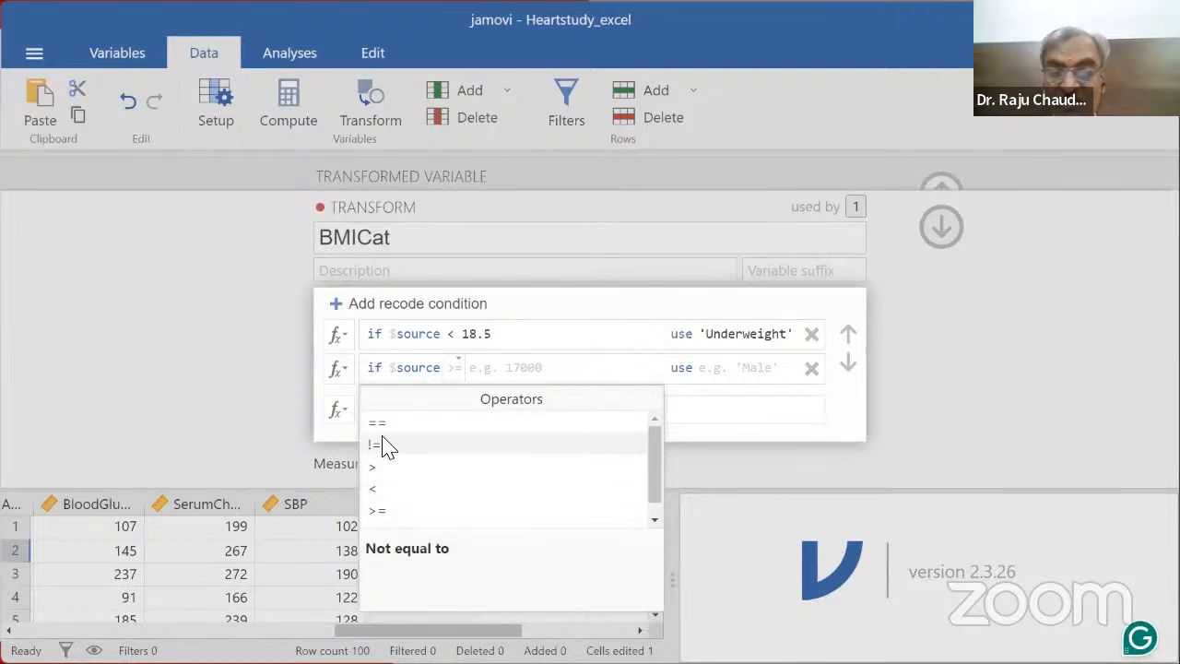
pyautogui.scroll(-1, 410, 514)
pyautogui.click(412, 520)
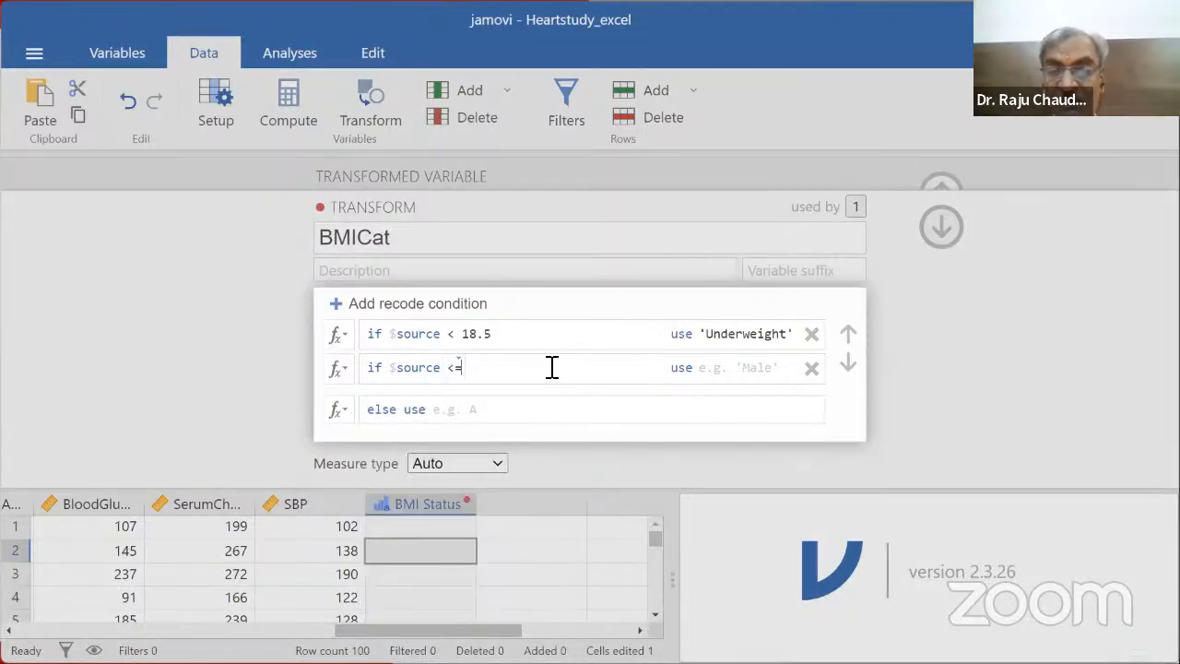
pyautogui.press('Tab')
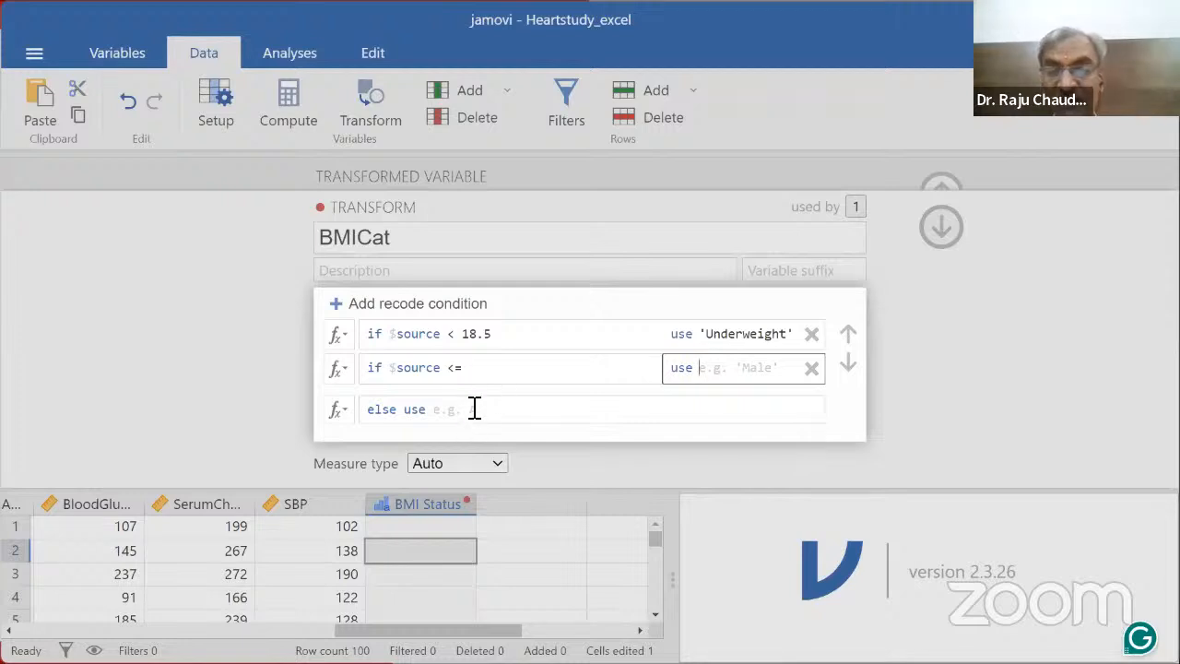
pyautogui.click(510, 369)
pyautogui.write('24.9')
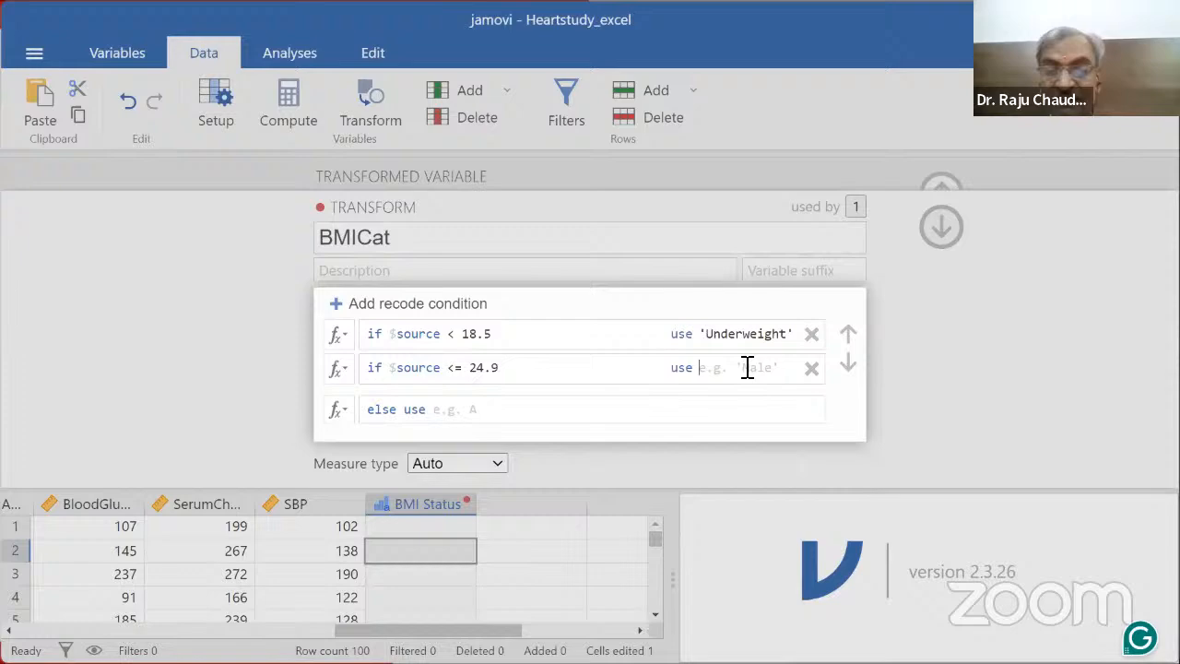
pyautogui.click(745, 367)
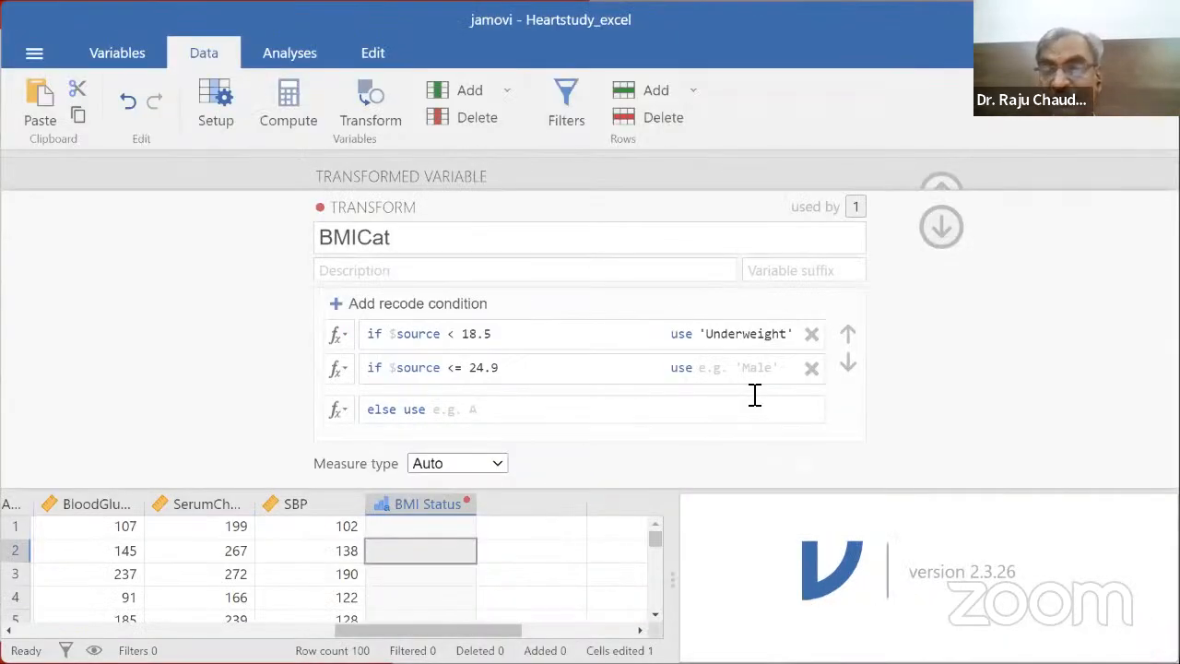
pyautogui.click(745, 368)
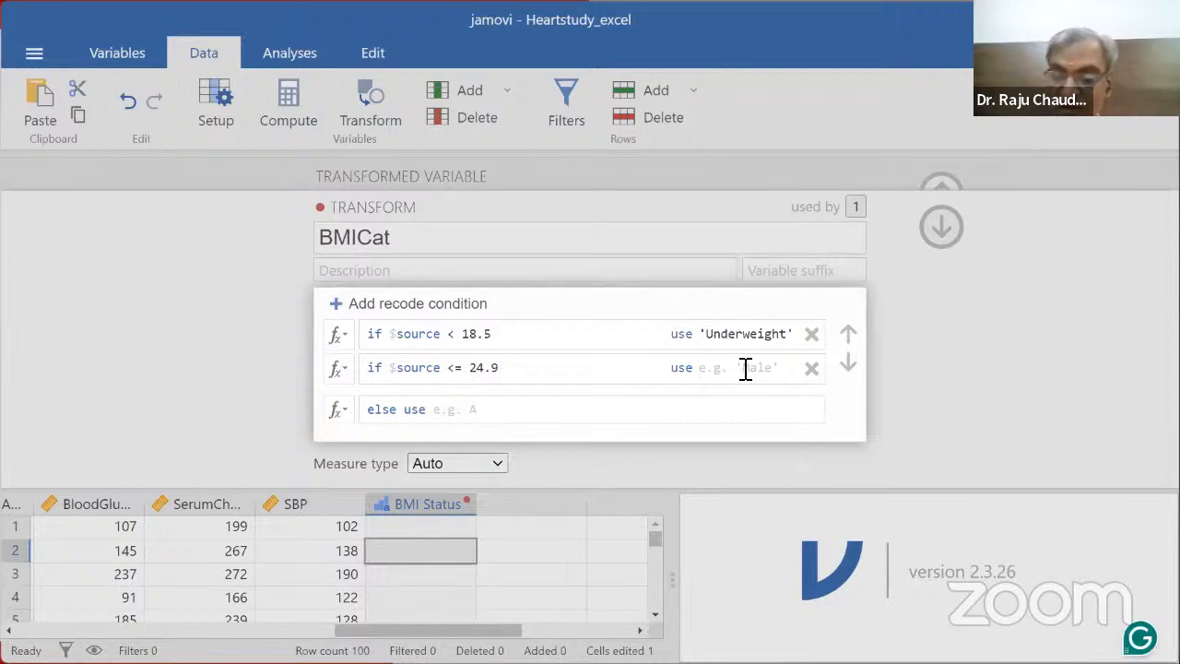
pyautogui.write("'Normal")
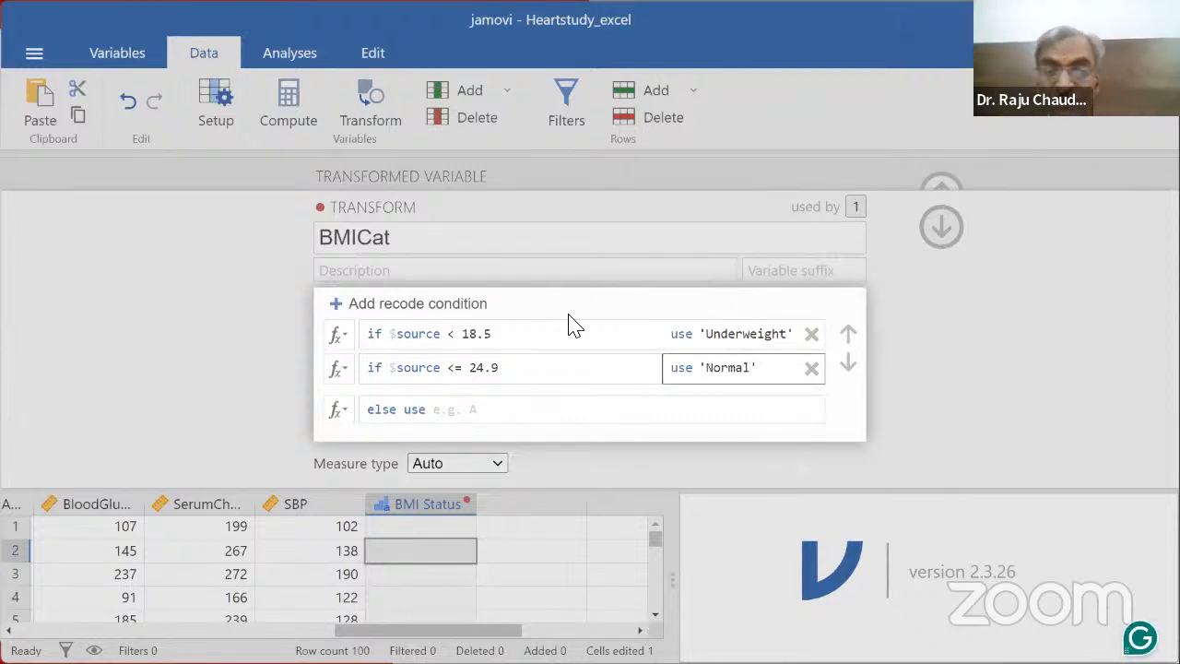
# Step: Add a third recode condition to BMICat so that source values <= 29.9 use 'Overweight'
pyautogui.click(337, 304)
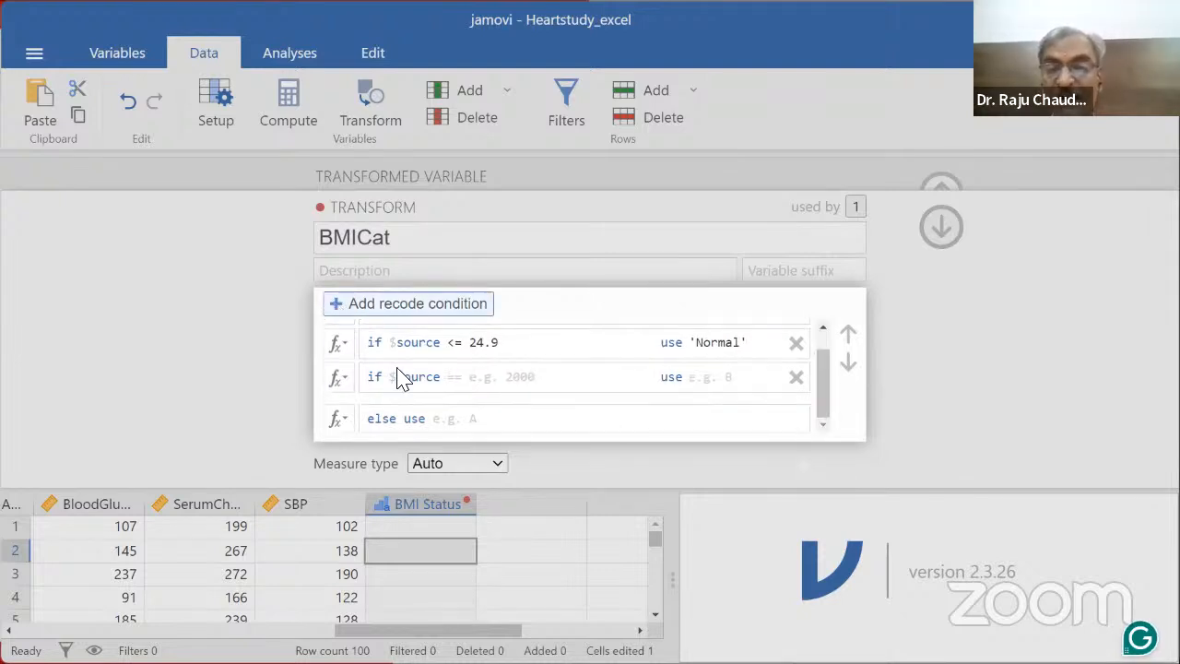
pyautogui.click(461, 376)
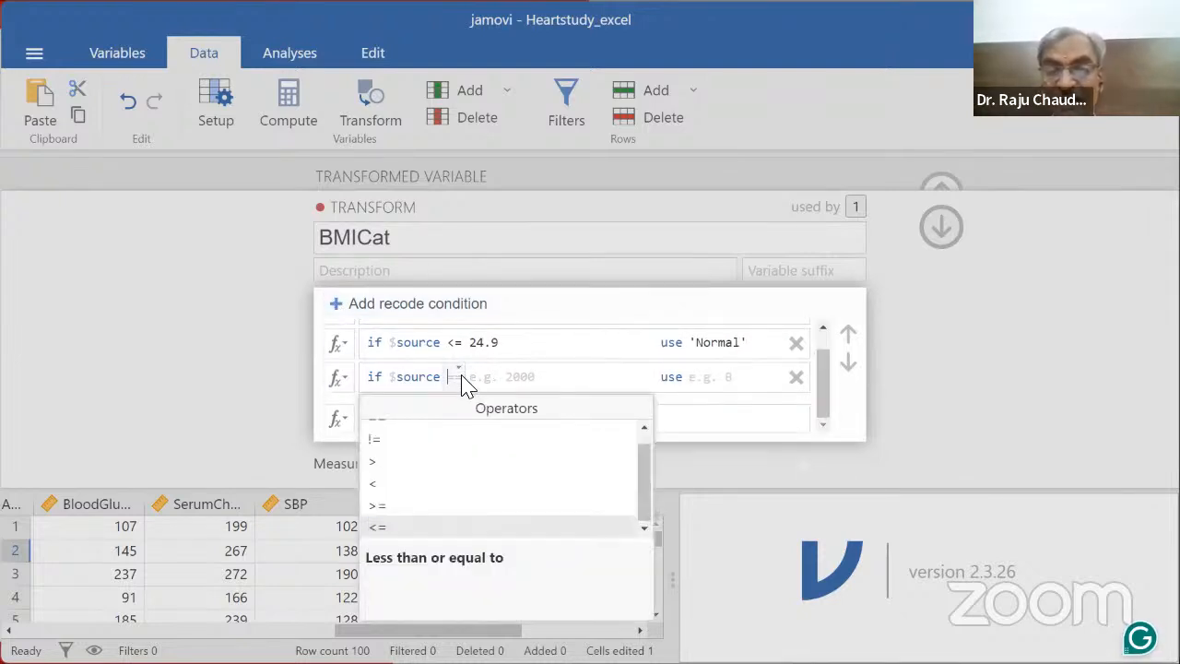
pyautogui.click(383, 524)
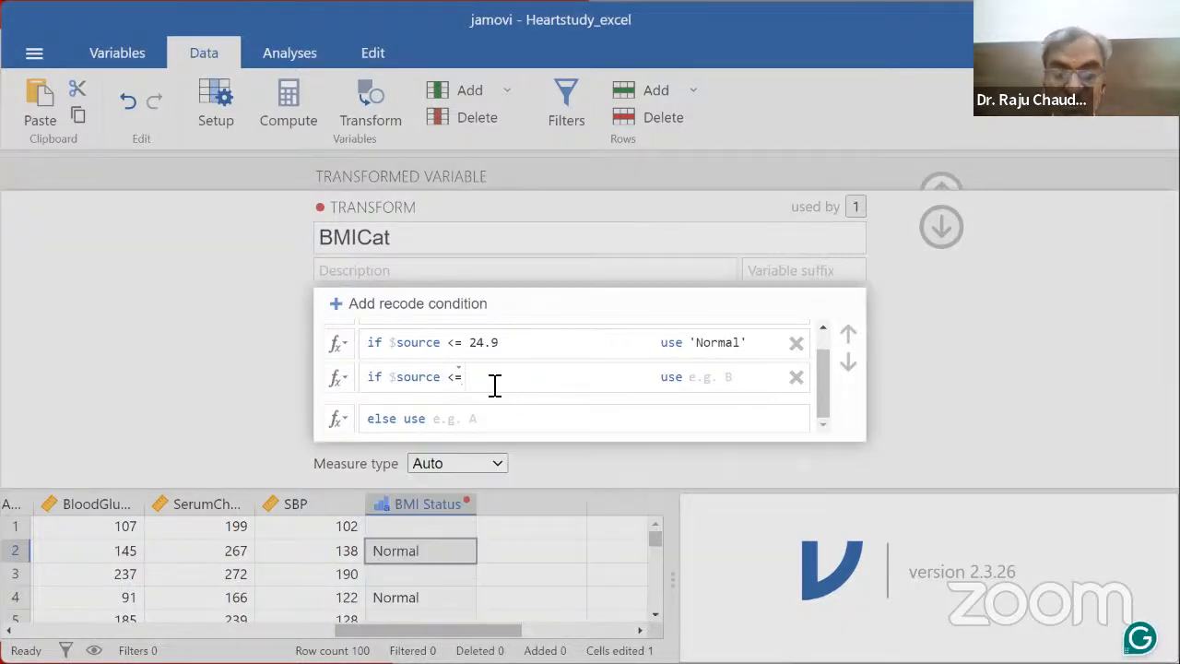
pyautogui.click(494, 385)
pyautogui.write('29.9')
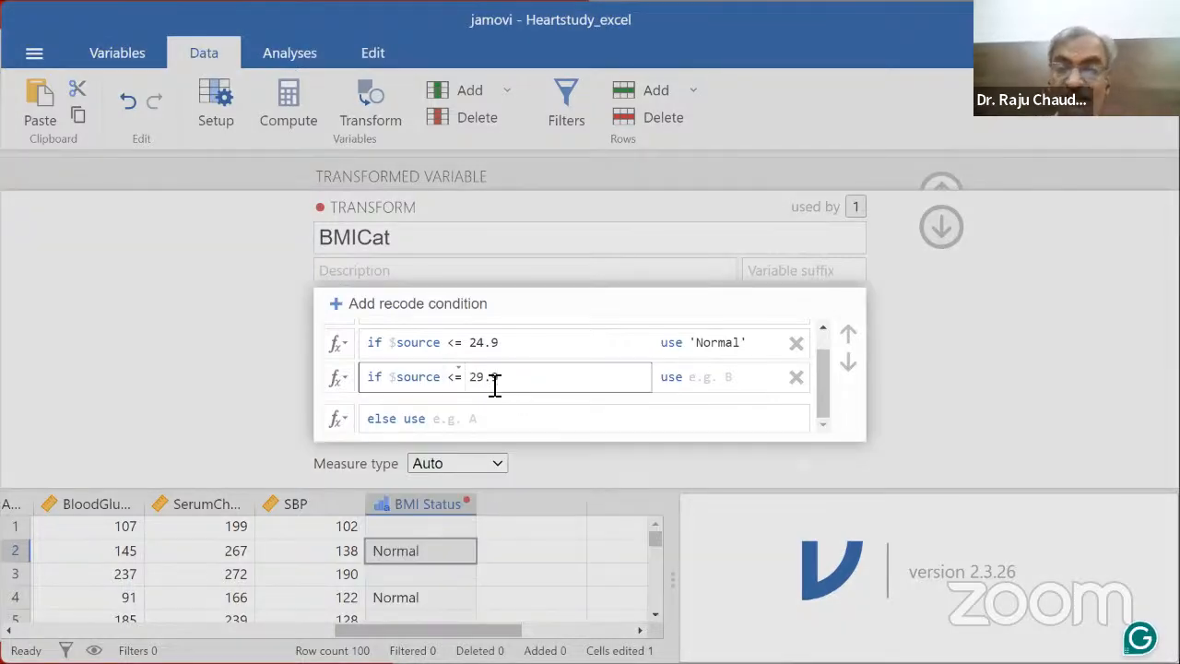
pyautogui.click(714, 387)
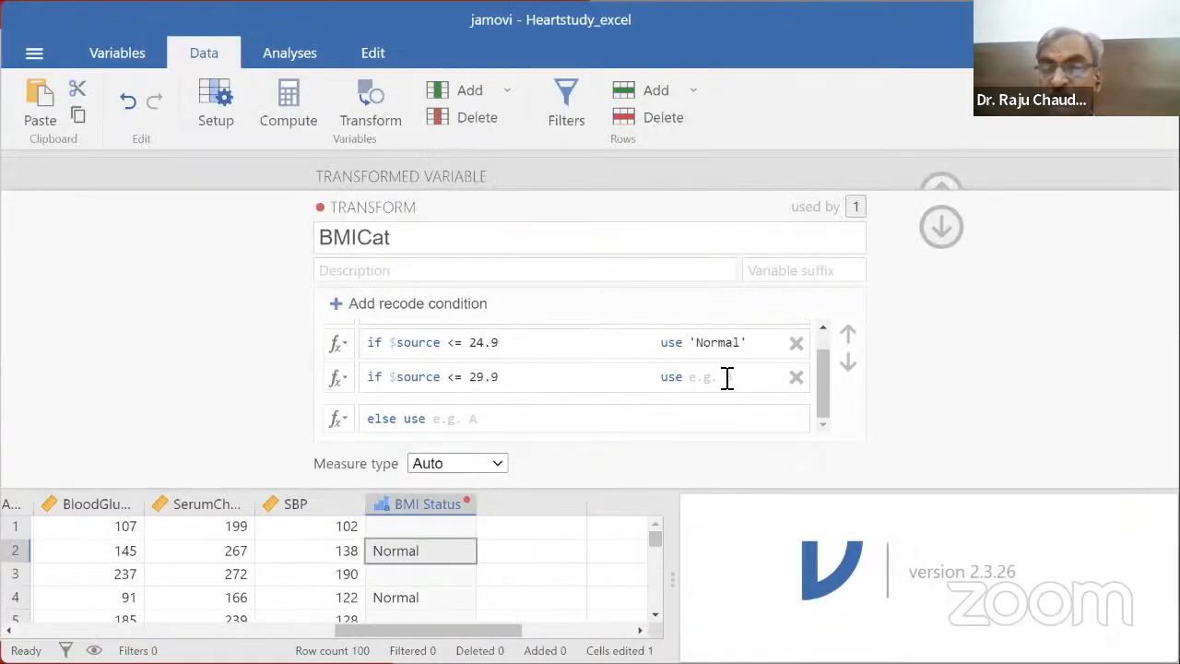
pyautogui.click(727, 378)
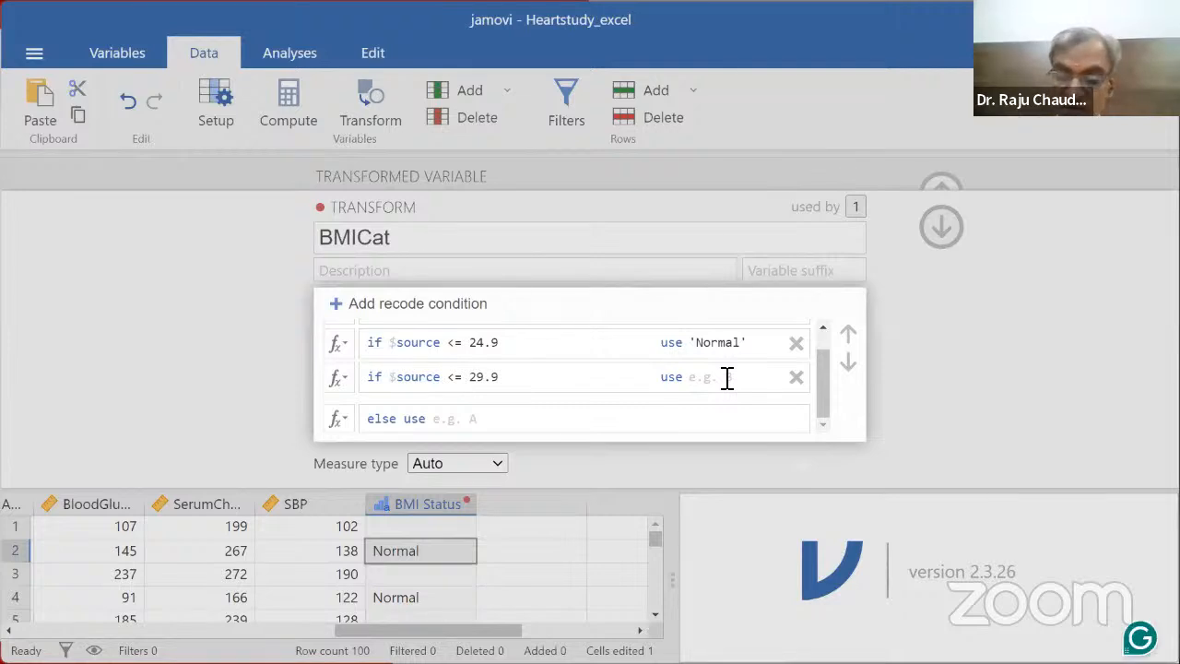
pyautogui.write("'Overweight")
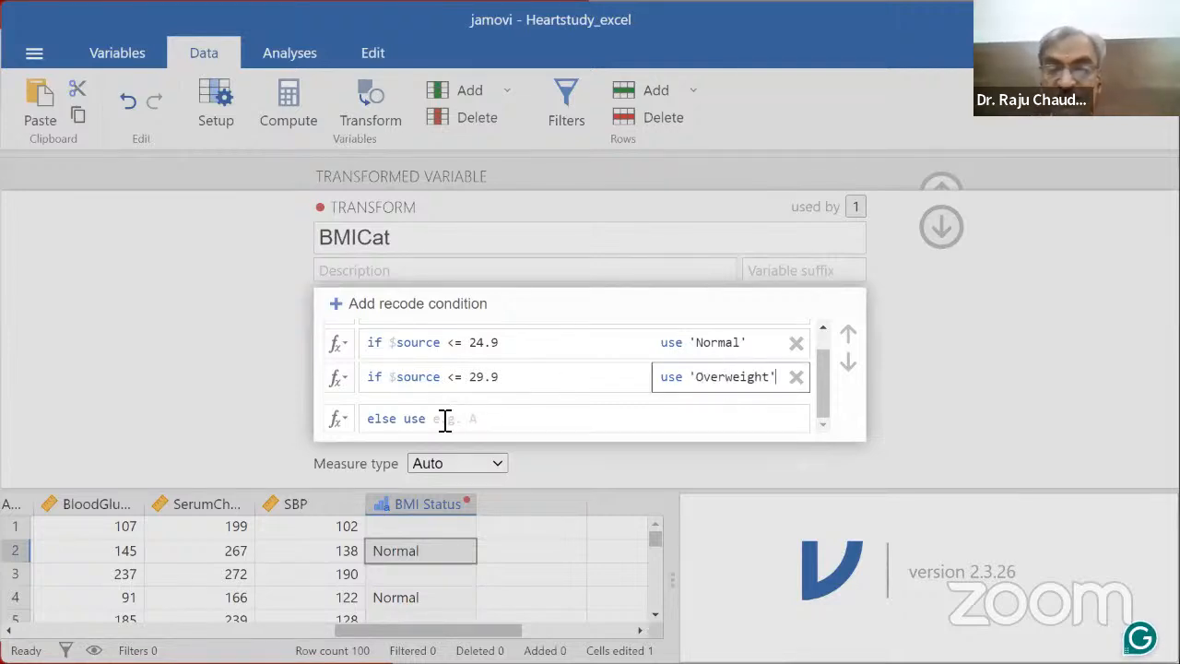
# Step: Add a fourth recode condition to BMICat and set its operator to <=
pyautogui.click(340, 308)
pyautogui.click(458, 380)
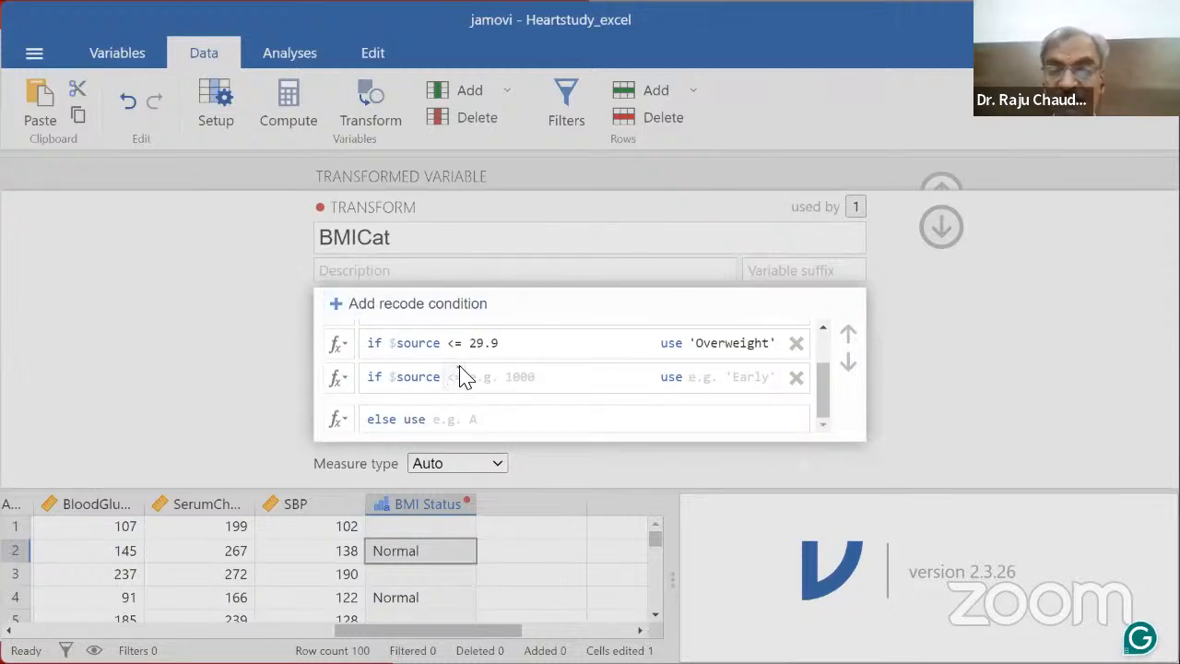
pyautogui.click(464, 379)
pyautogui.click(411, 533)
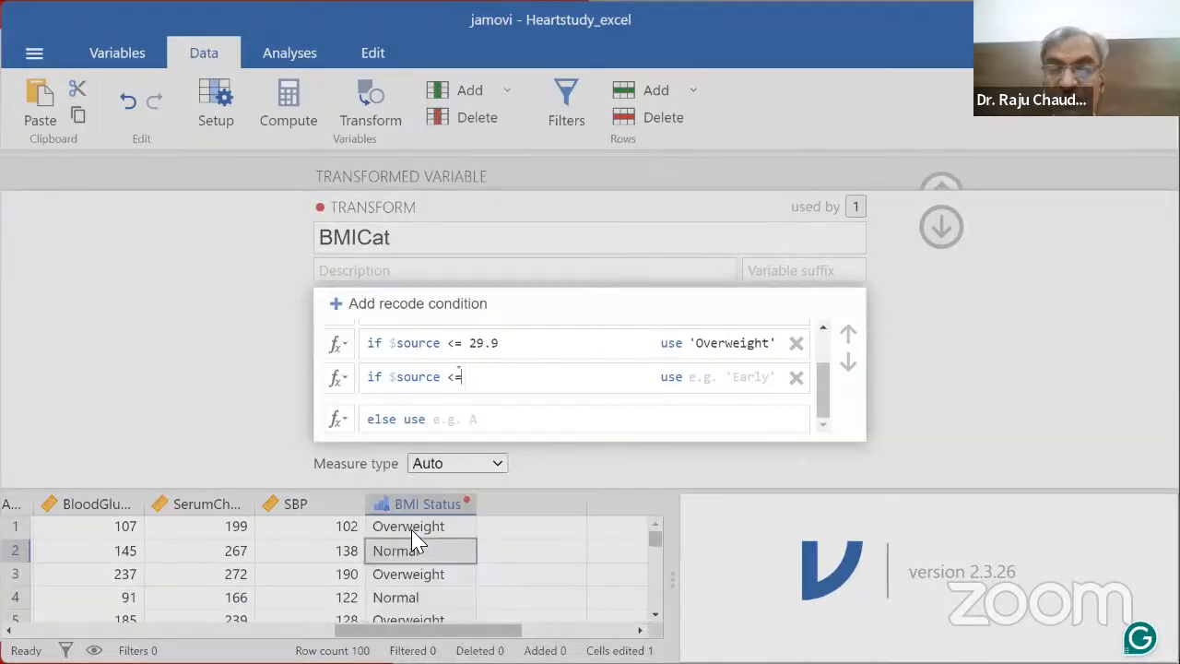
# Step: Consult the BMI status table and recode conditions on the Transforming Variable slide, and return to the fourth condition in jamovi
pyautogui.hotkey('alt', 'Tab')
pyautogui.scroll(1, 663, 404)
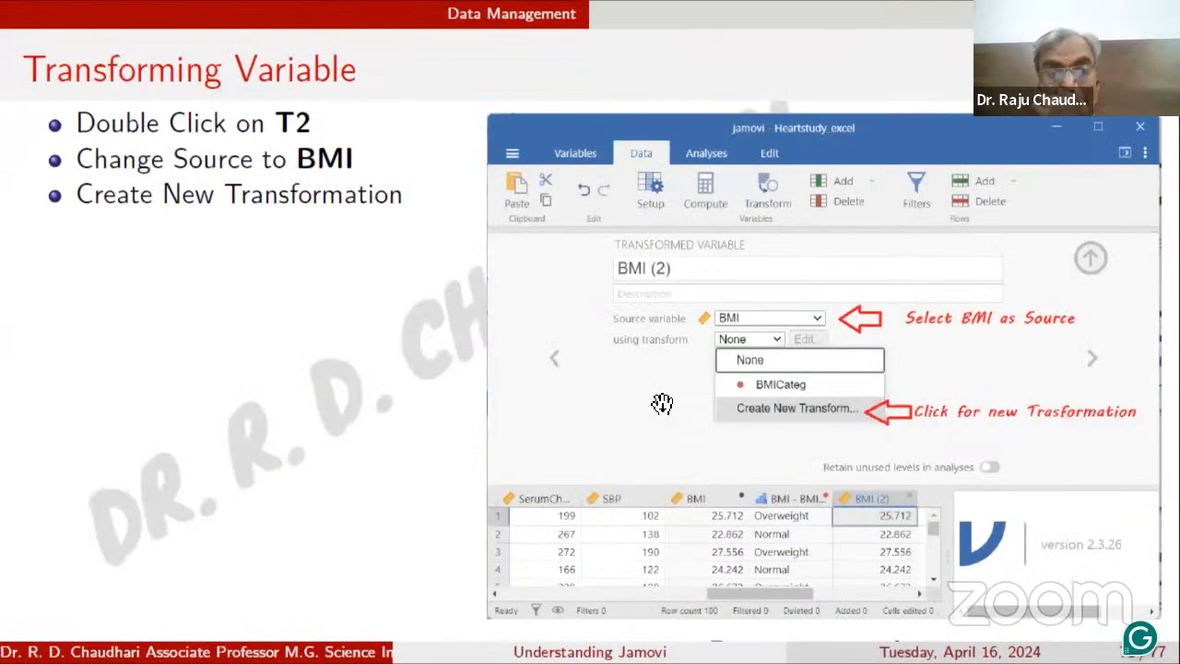
pyautogui.scroll(1, 662, 404)
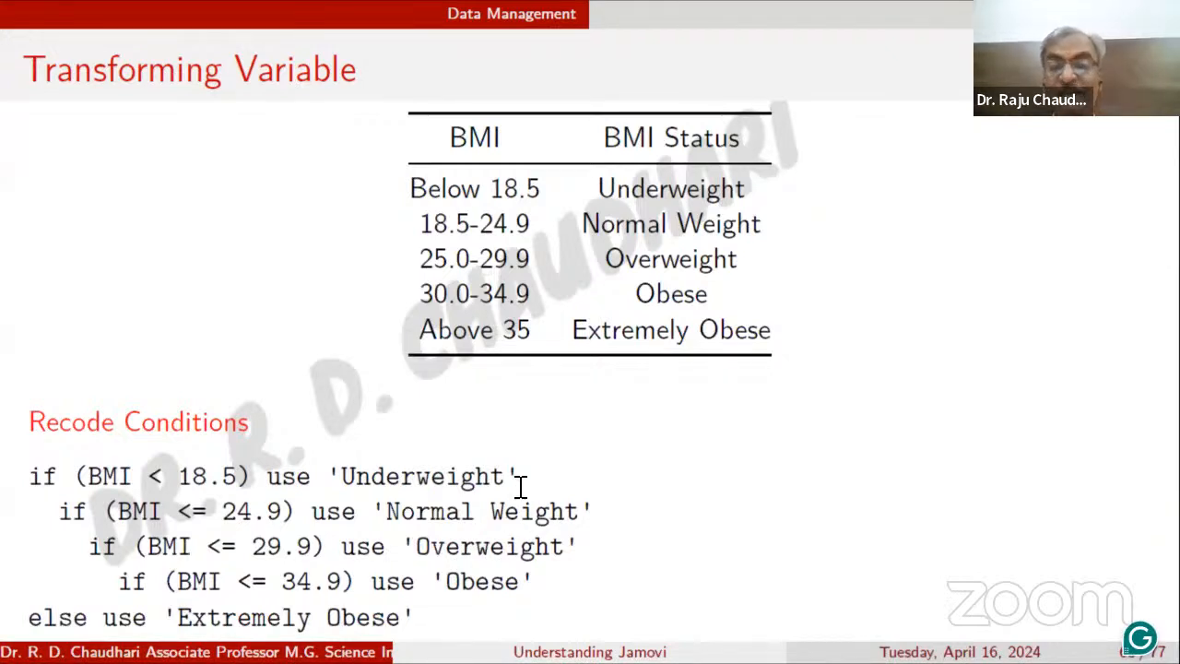
pyautogui.hotkey('alt', 'Tab')
pyautogui.click(481, 380)
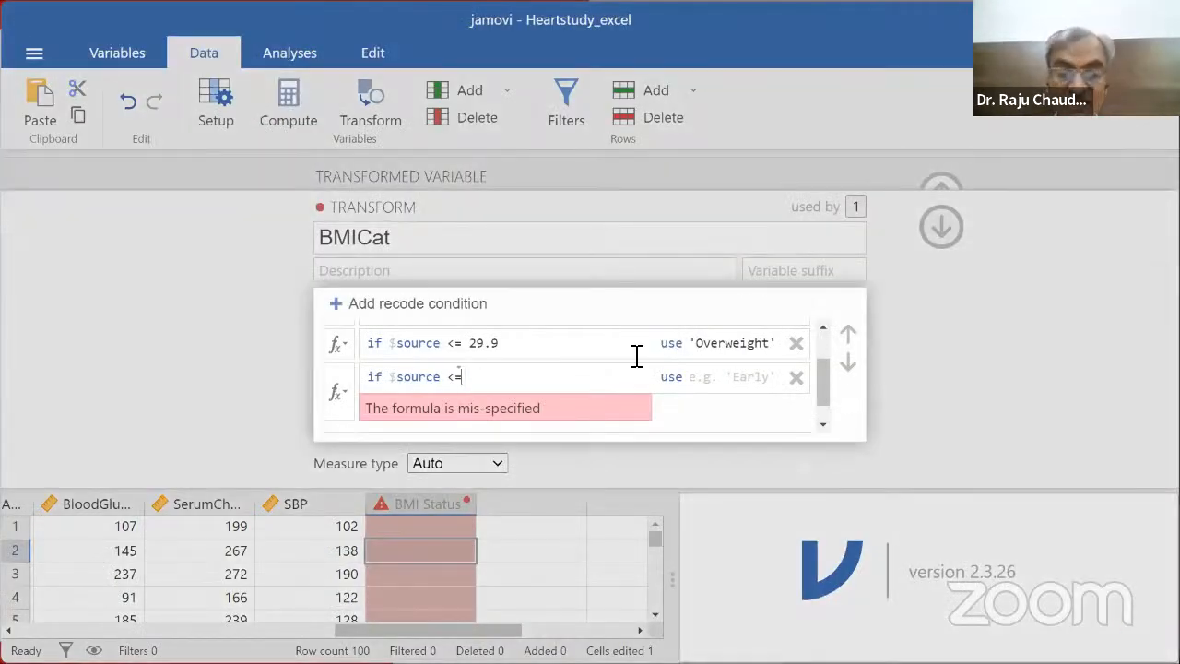
# Step: Complete the fourth BMICat recode condition so that source values <= 34.9 use 'Obese'
pyautogui.write('34.9')
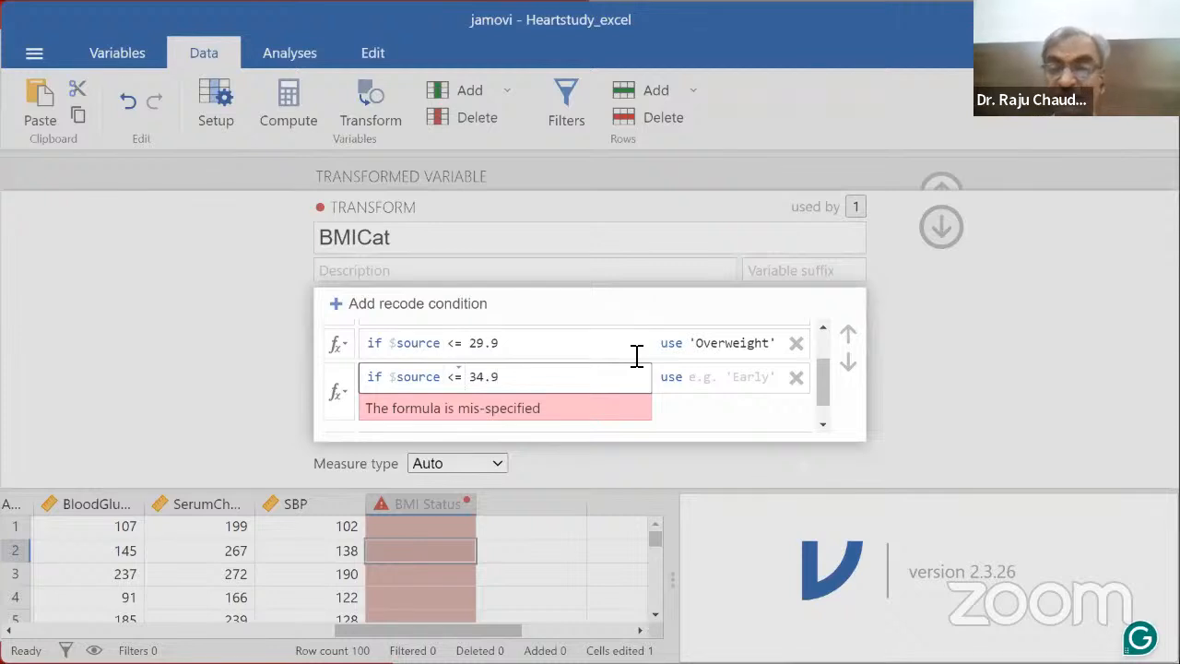
pyautogui.press('Tab')
pyautogui.write("'")
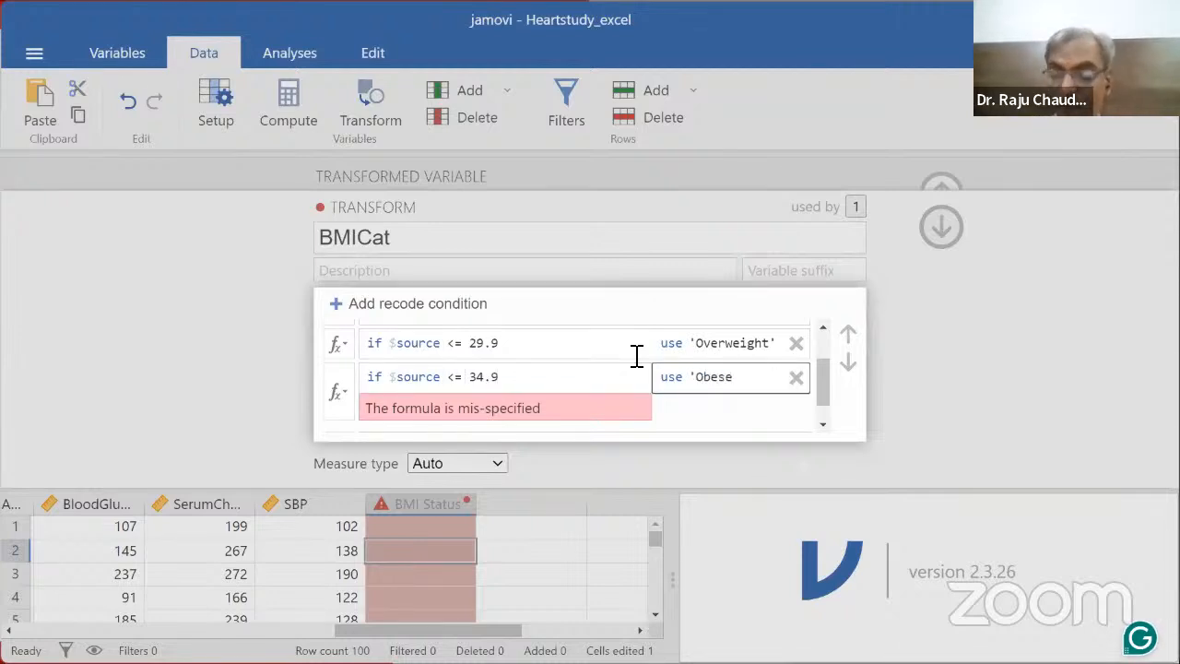
pyautogui.write("Obese'")
pyautogui.press('Tab')
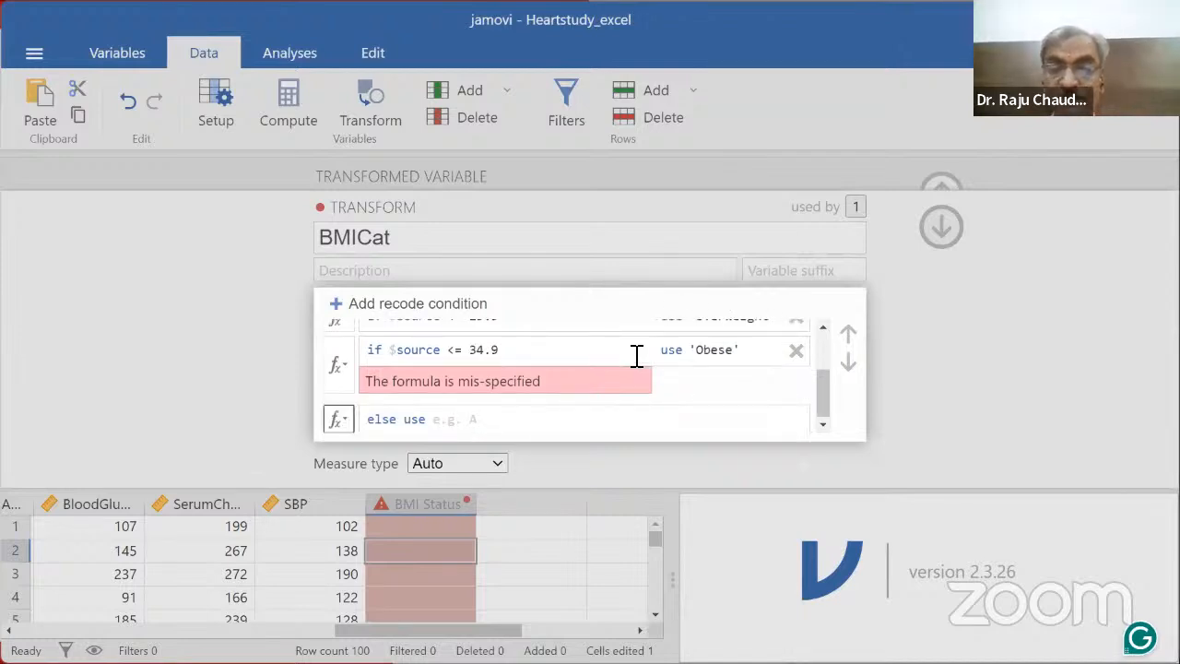
# Step: Fix the mis-specified formula of the 'Obese' recode condition by choosing the <= operator again
pyautogui.click(463, 349)
pyautogui.click(530, 356)
pyautogui.press('BackSpace')
pyautogui.press('BackSpace')
pyautogui.press('BackSpace')
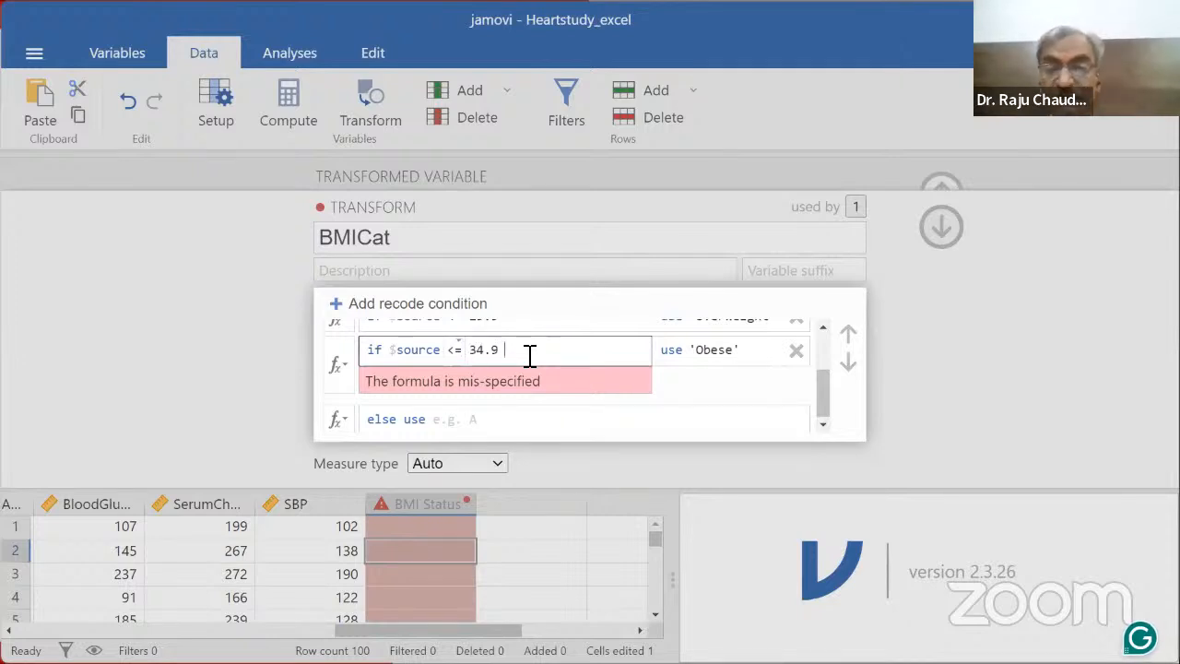
pyautogui.click(710, 347)
pyautogui.scroll(3, 527, 378)
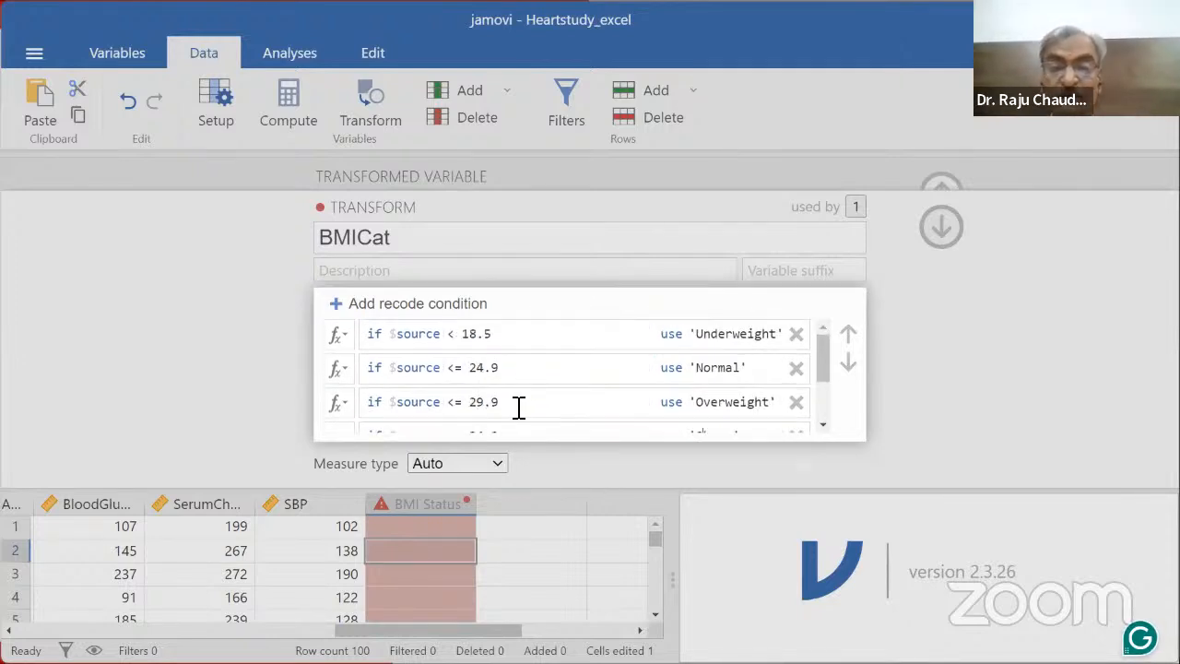
pyautogui.scroll(-3, 477, 400)
pyautogui.click(464, 351)
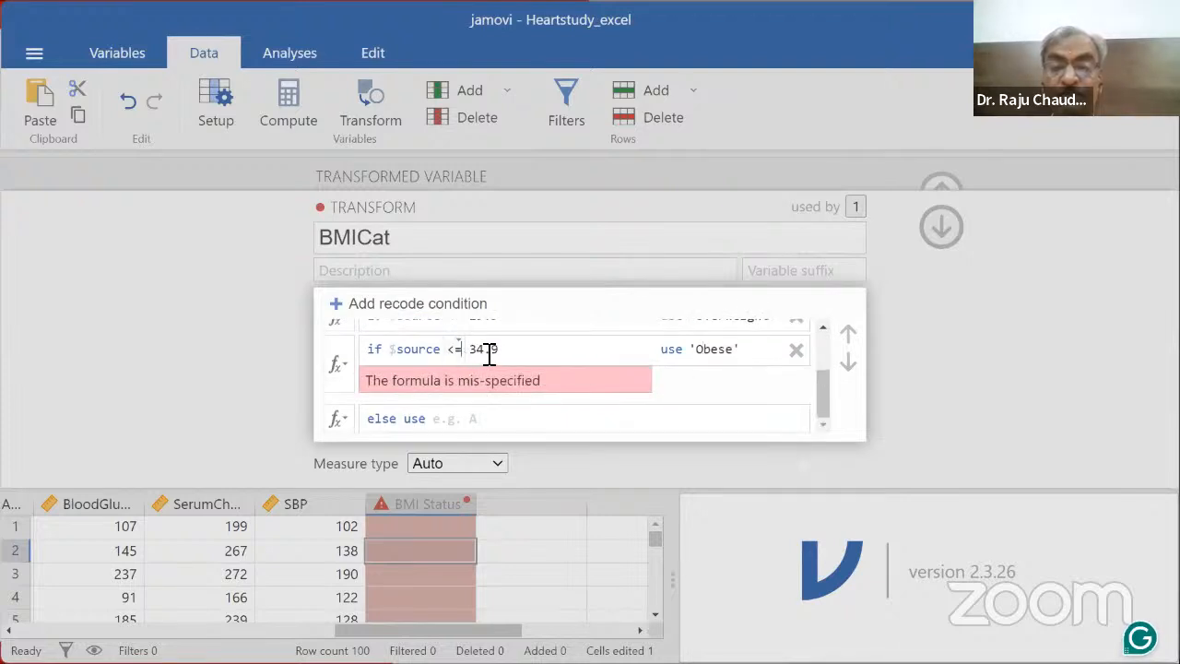
pyautogui.click(458, 345)
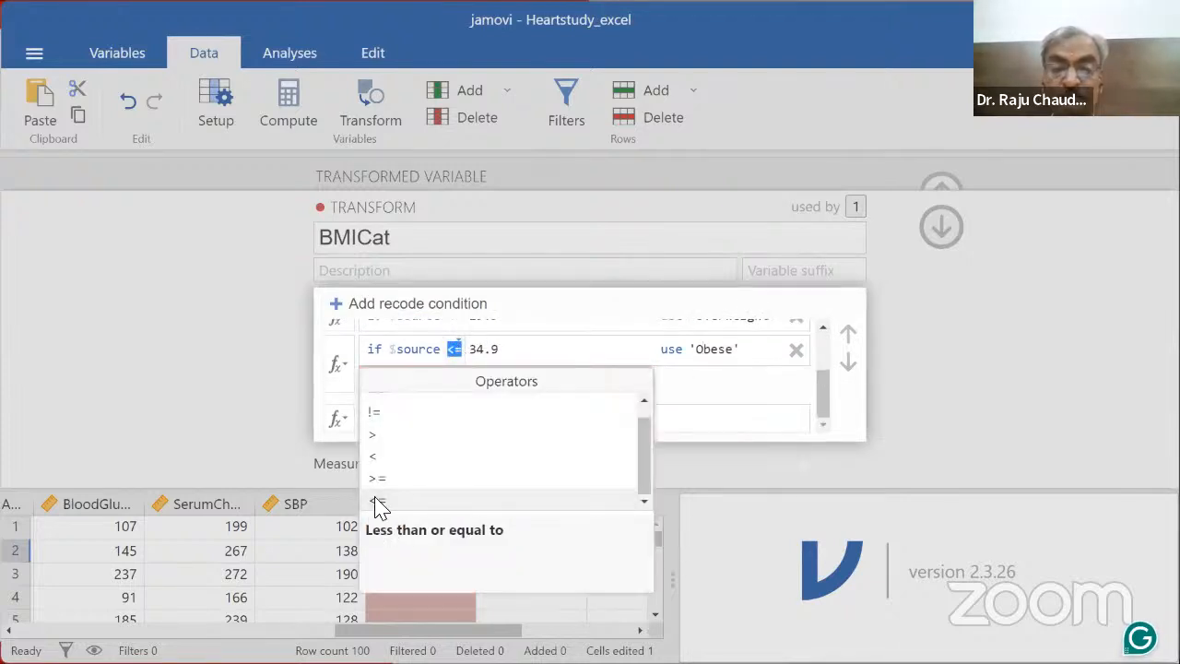
pyautogui.click(377, 502)
# Step: Set the else case of BMICat to use 'Extremely Obese', and close the transform and the variable setup
pyautogui.click(478, 426)
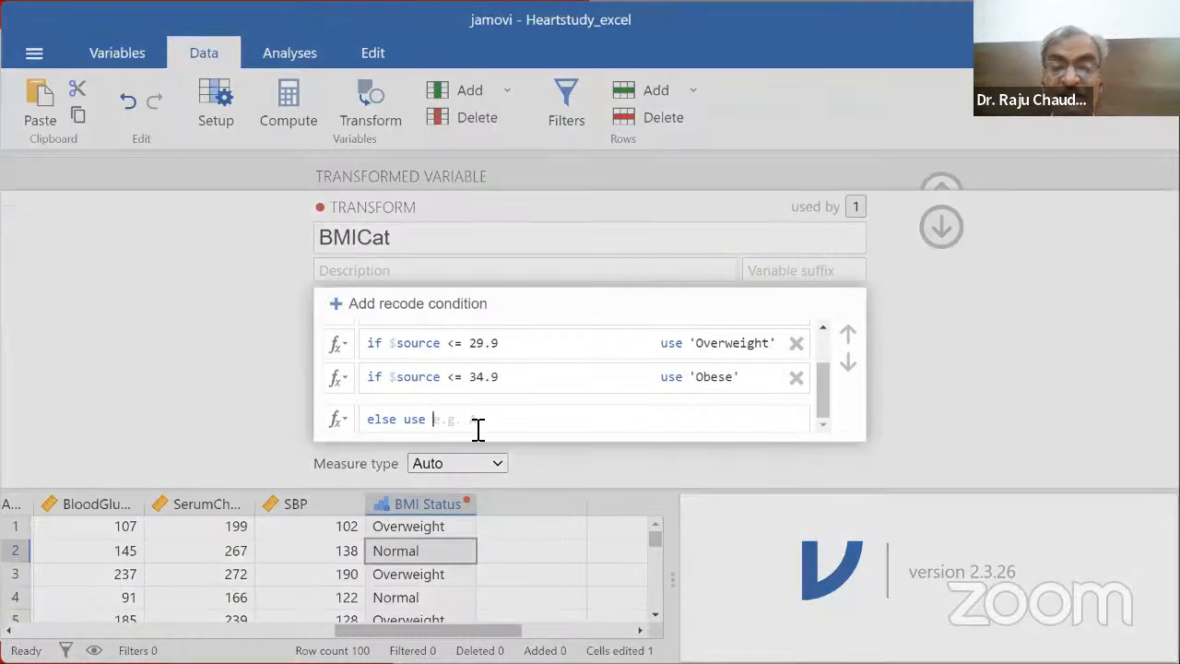
pyautogui.write("'")
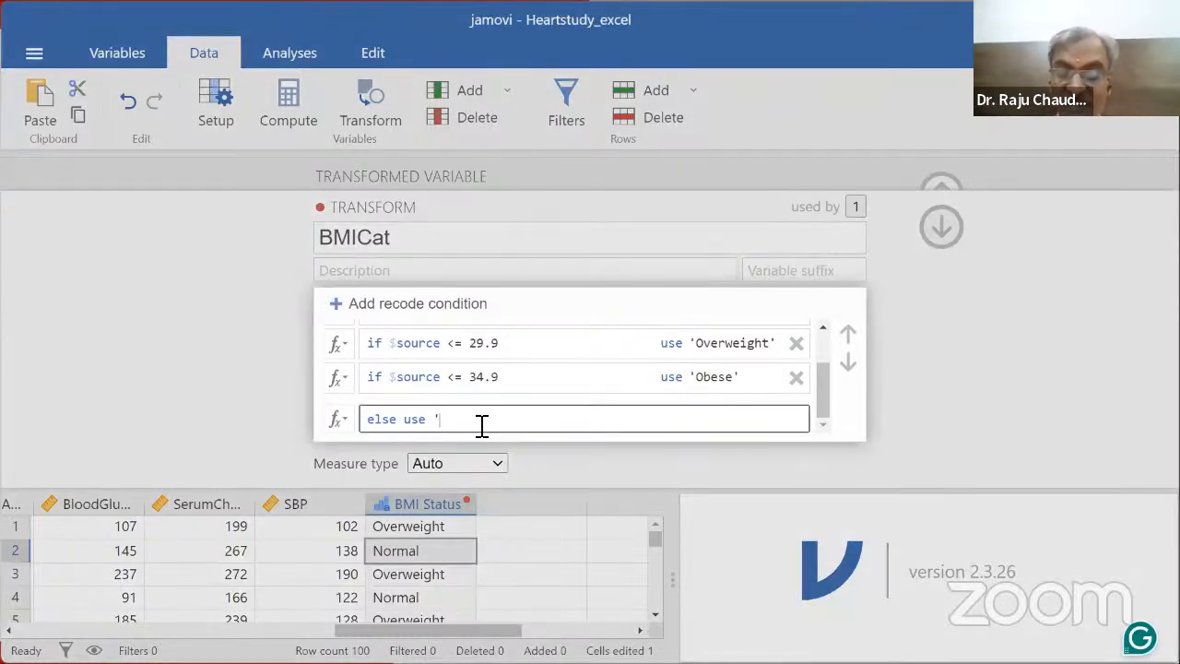
pyautogui.write('Extre')
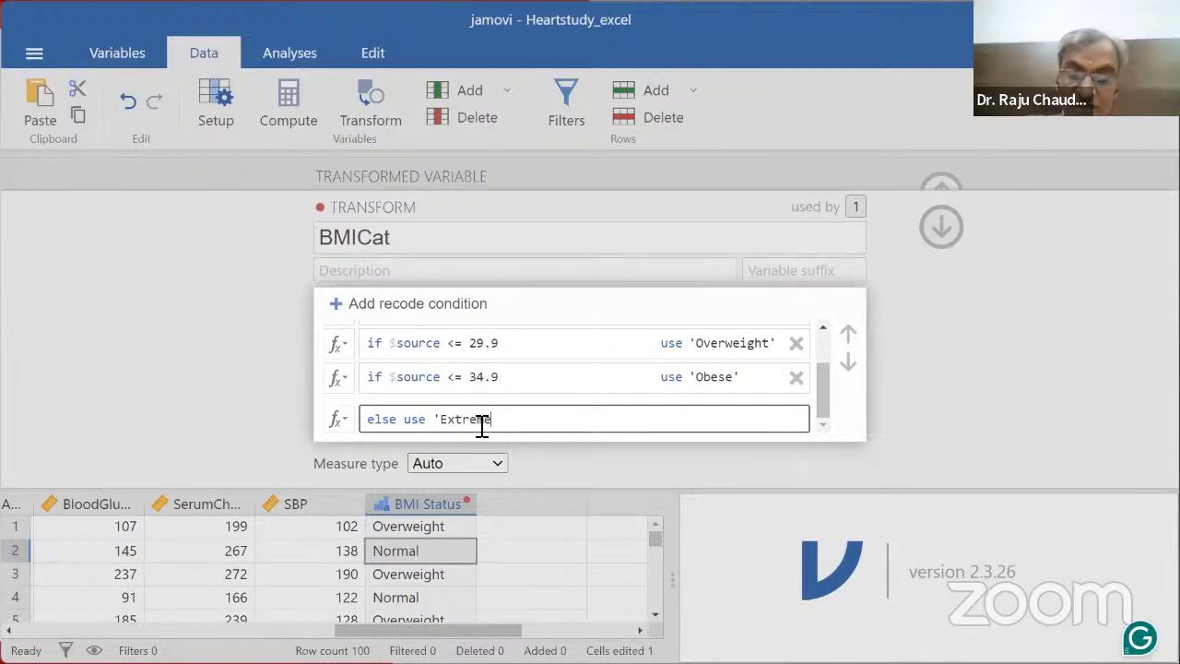
pyautogui.write('mely Obese')
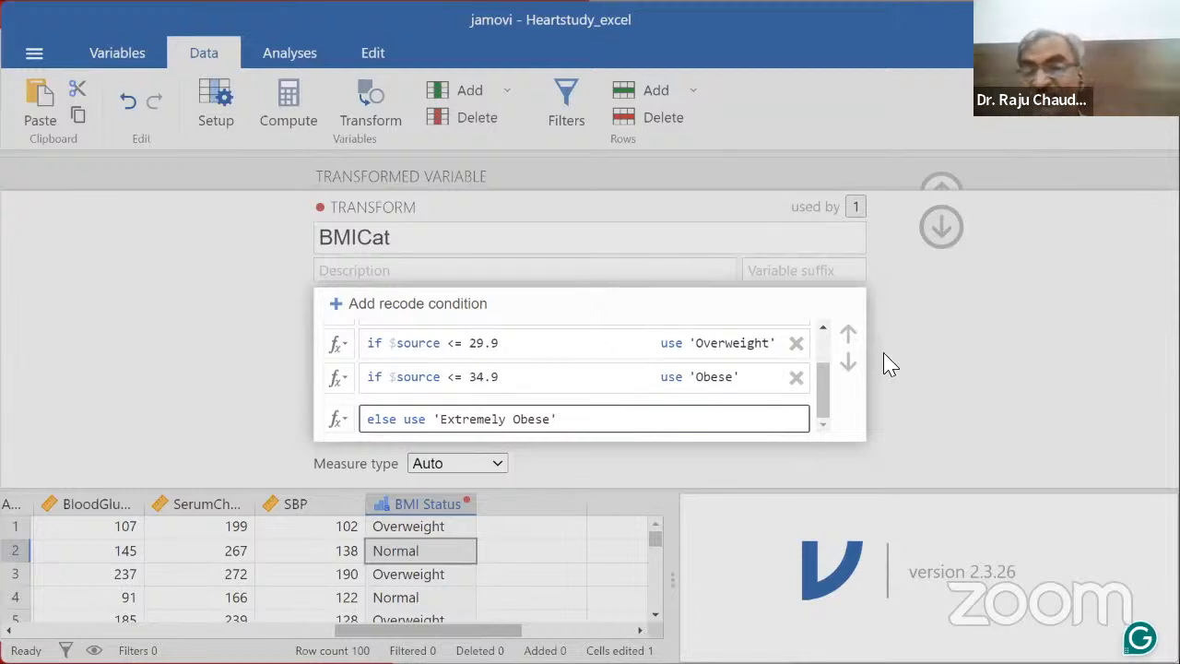
pyautogui.click(950, 334)
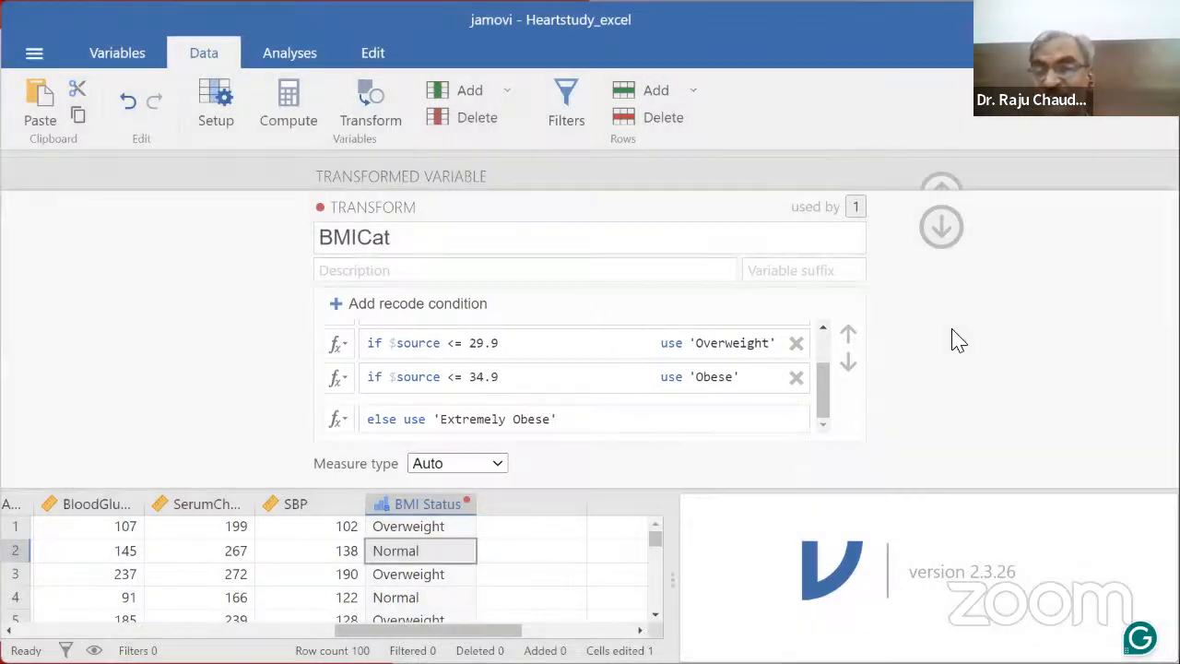
pyautogui.click(943, 228)
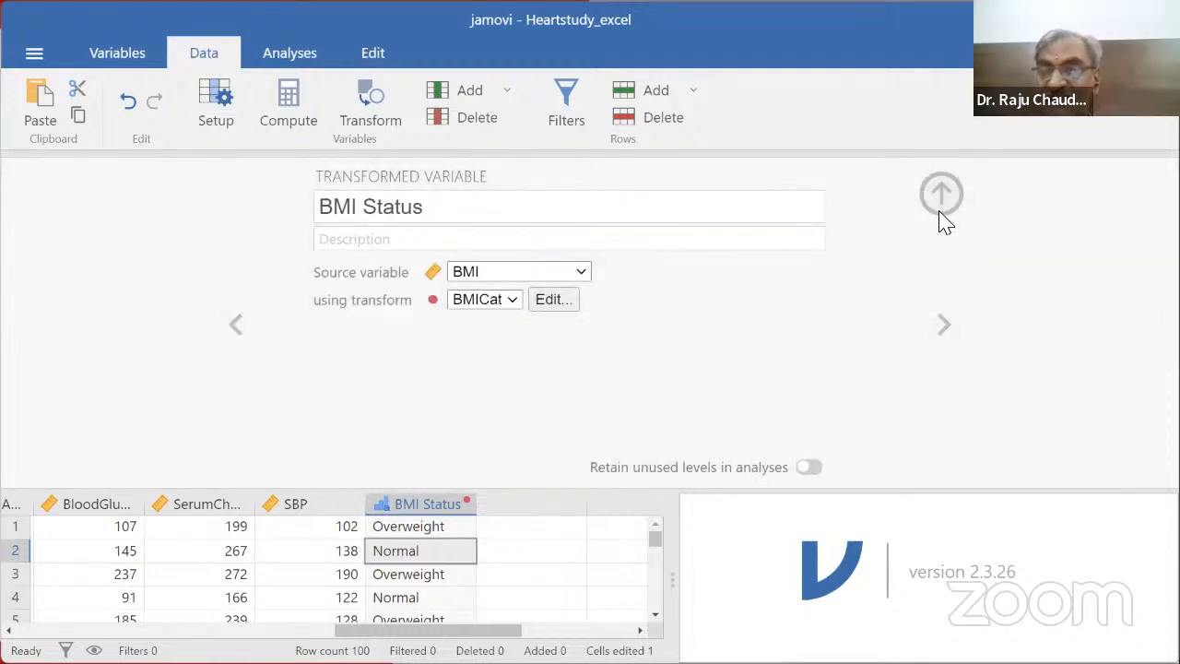
pyautogui.click(941, 195)
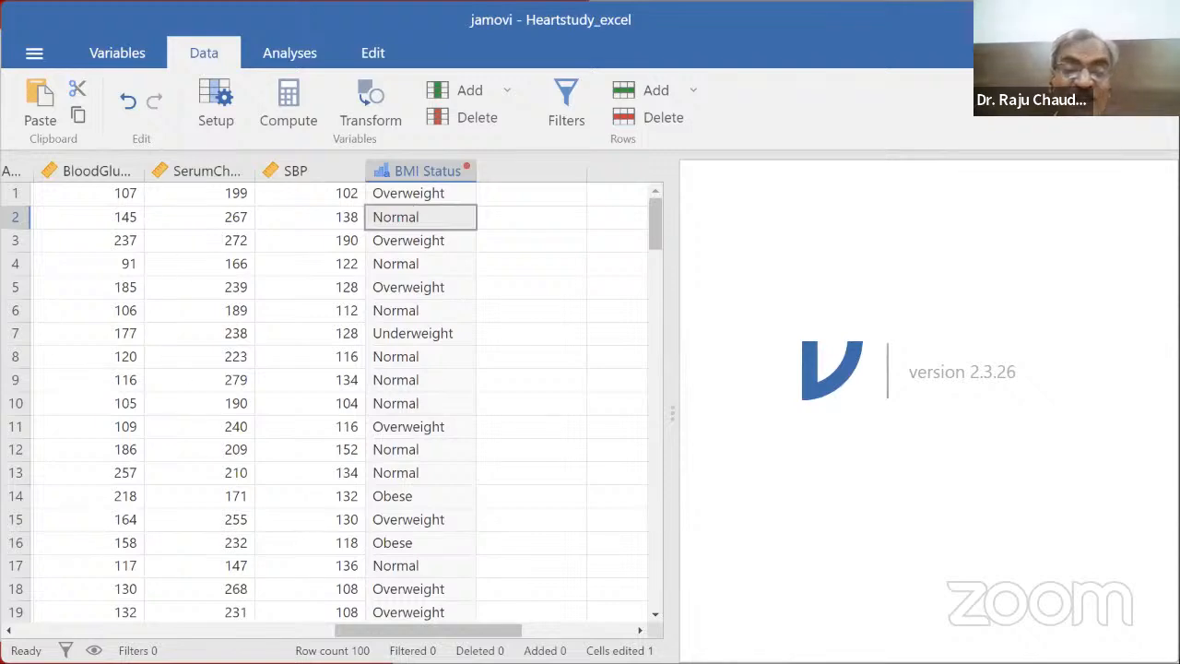
# Step: Review the BMI Status column, consult the Transforming Variable slides on converting BMI to Z scores, and return to jamovi
pyautogui.moveTo(366, 622)
pyautogui.mouseDown()
pyautogui.moveTo(40, 614)
pyautogui.moveTo(376, 628)
pyautogui.mouseUp()
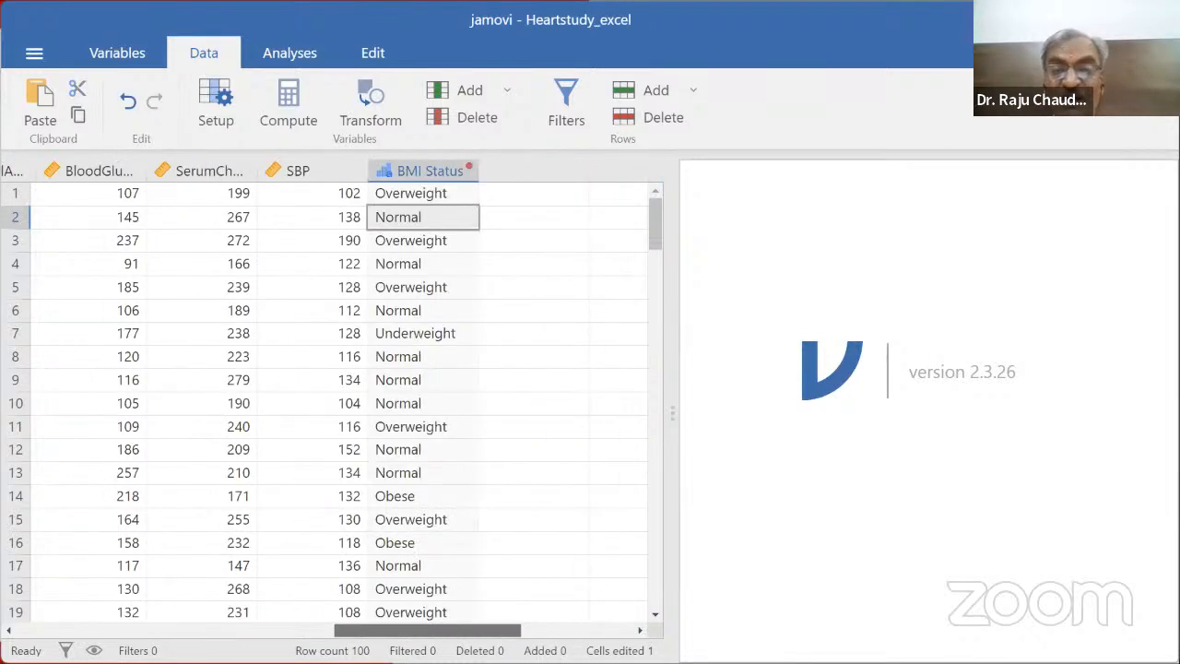
pyautogui.click(437, 193)
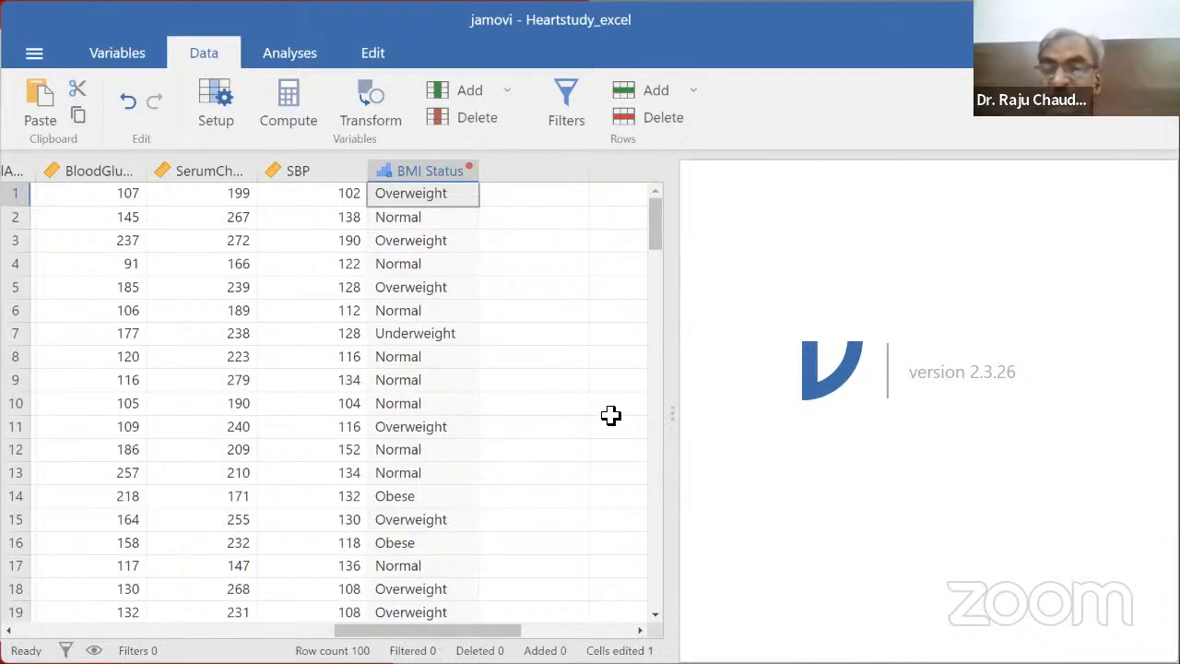
pyautogui.hotkey('alt', 'Tab')
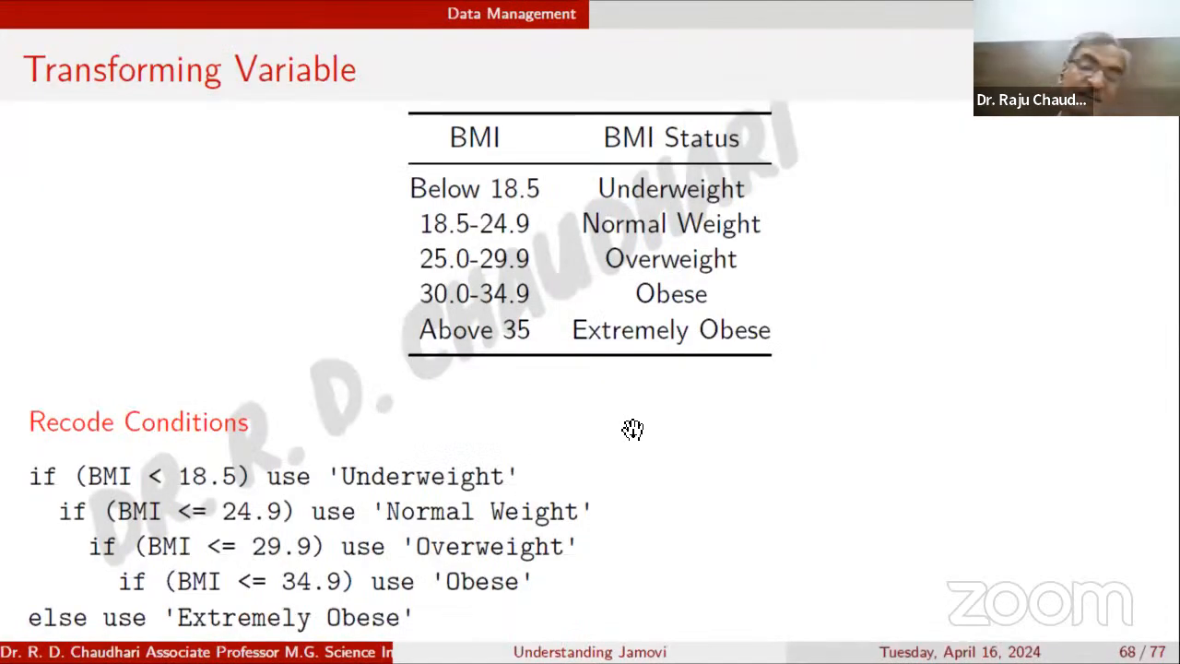
pyautogui.click(632, 429)
pyautogui.click(632, 429)
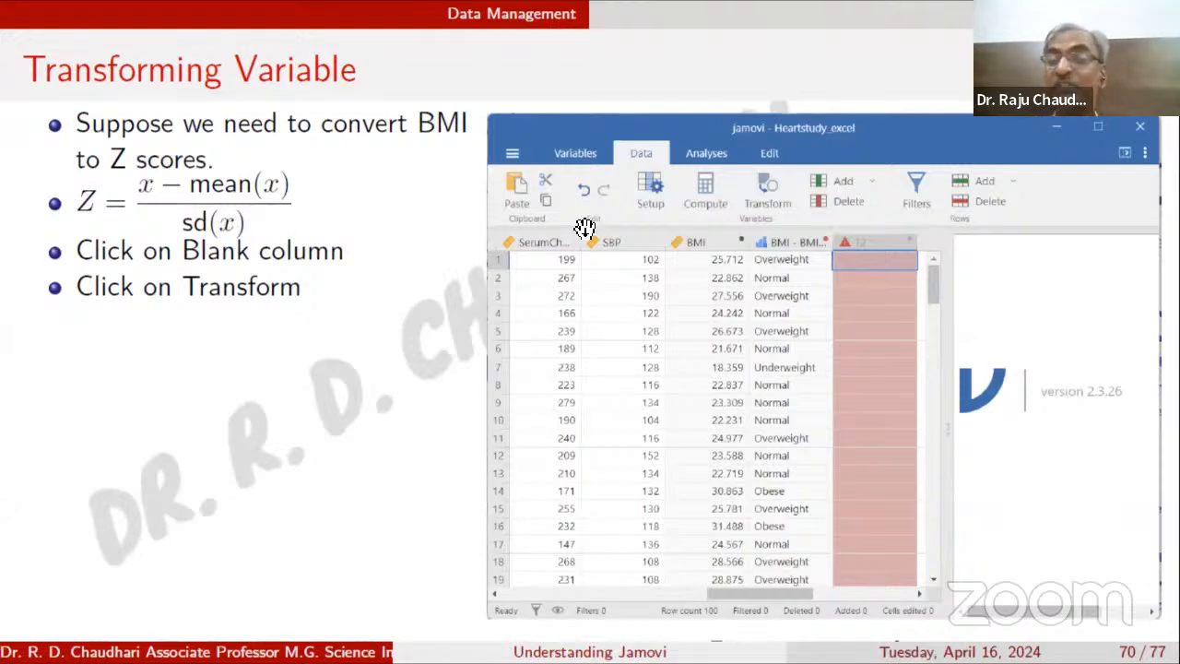
pyautogui.press('Right')
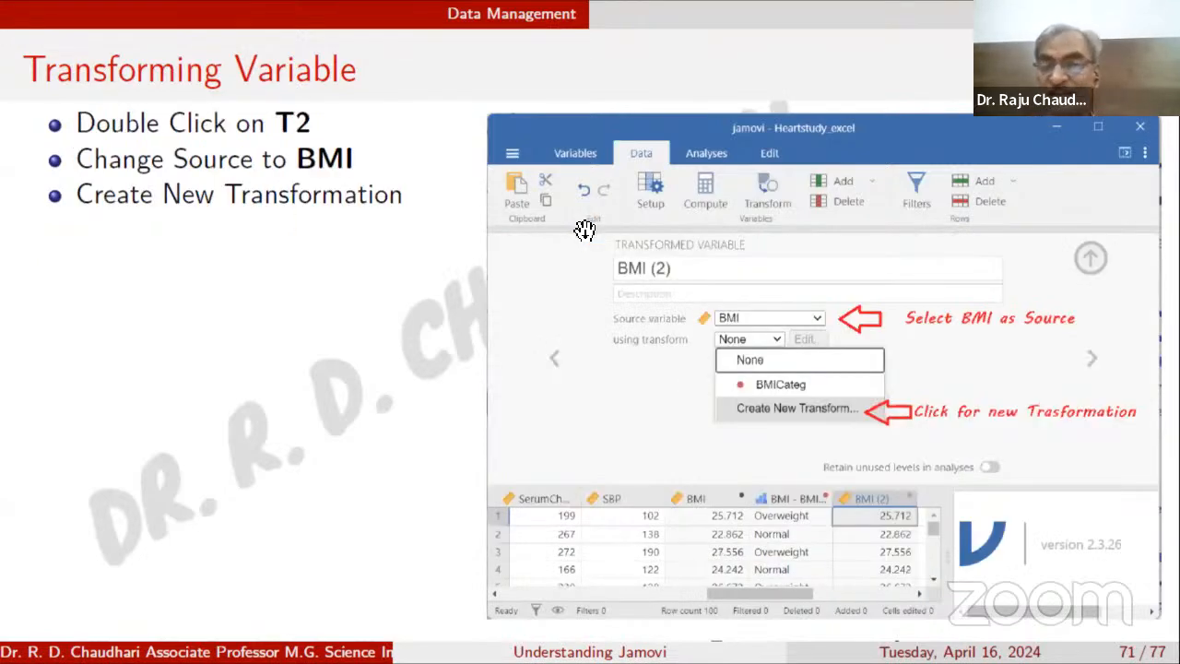
pyautogui.hotkey('alt', 'Tab')
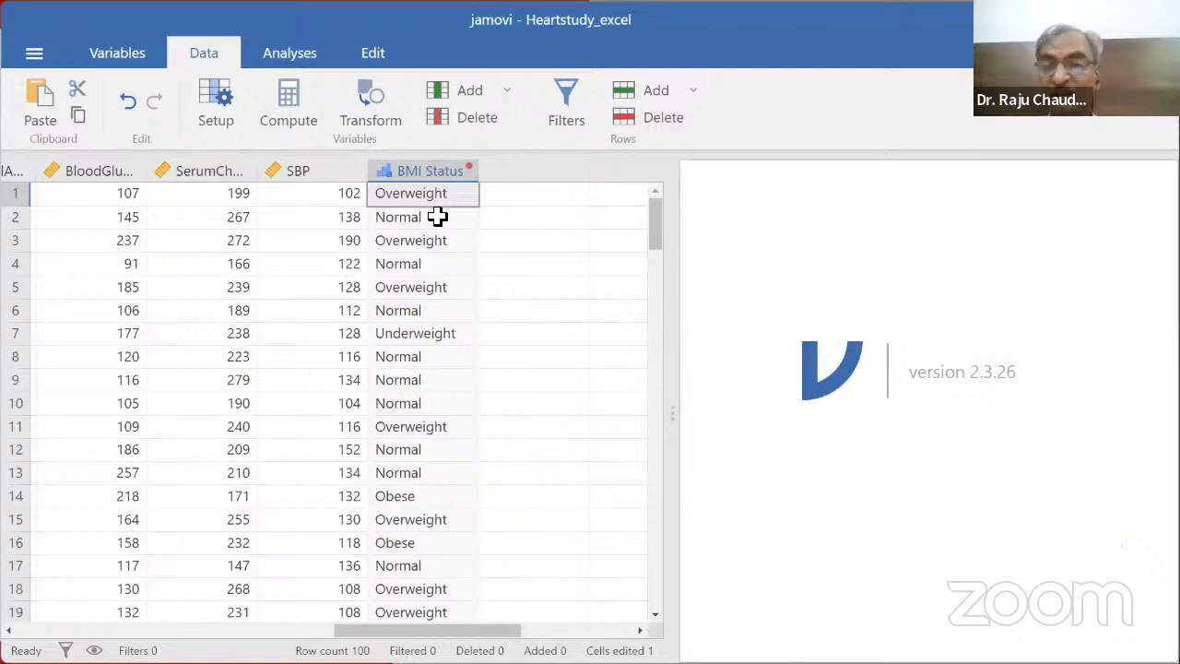
# Step: Create a transformed variable in the blank column after BMI Status, with BMI as source variable and a new transform
pyautogui.click(509, 172)
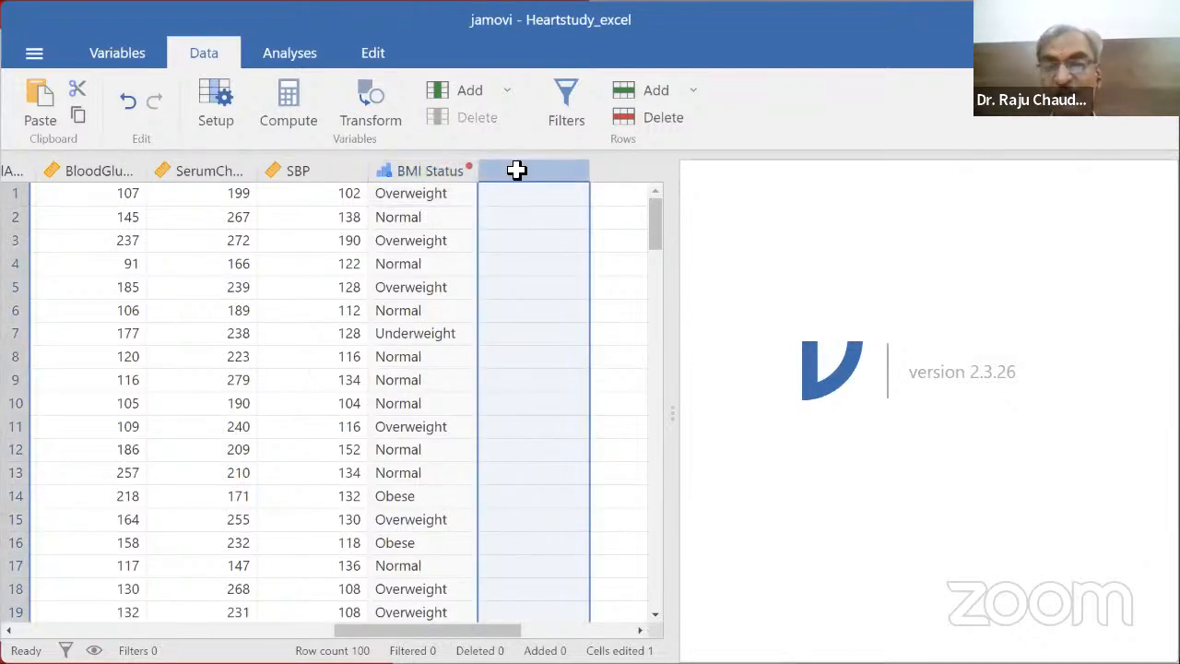
pyautogui.doubleClick(517, 171)
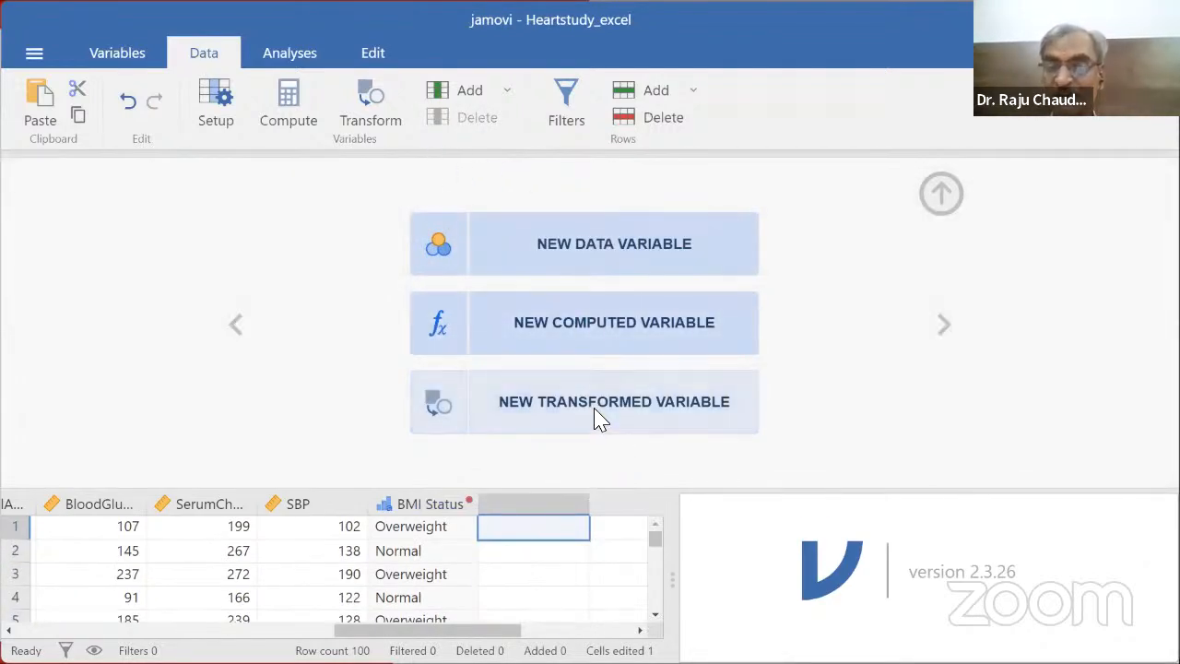
pyautogui.click(596, 401)
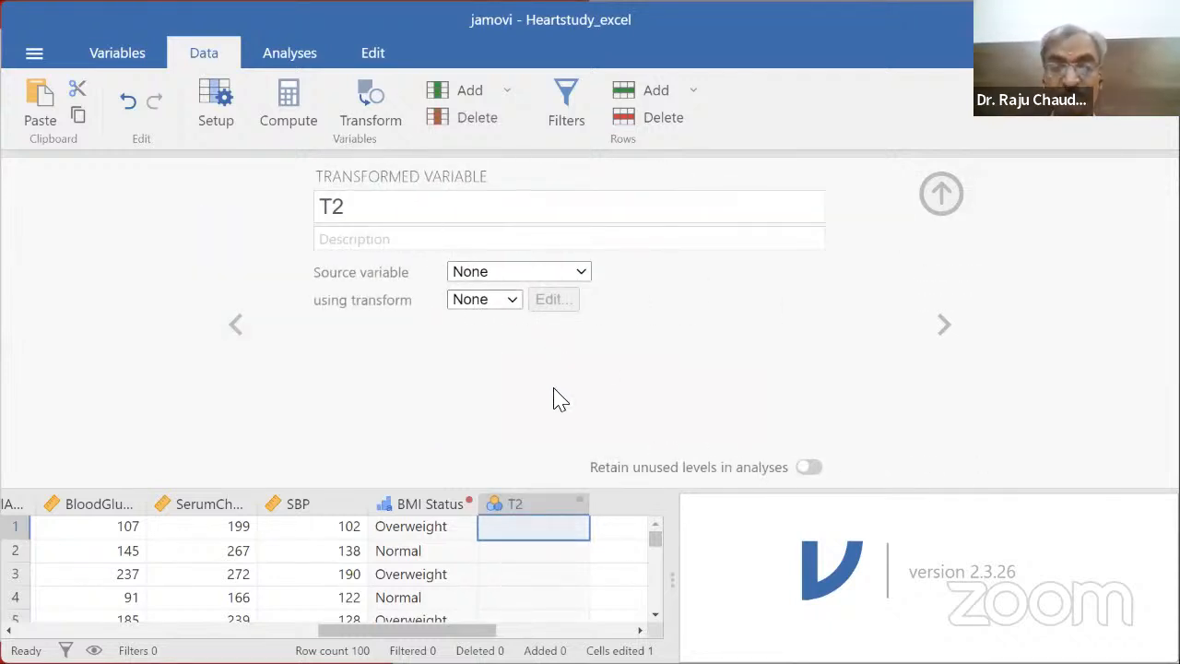
pyautogui.click(540, 275)
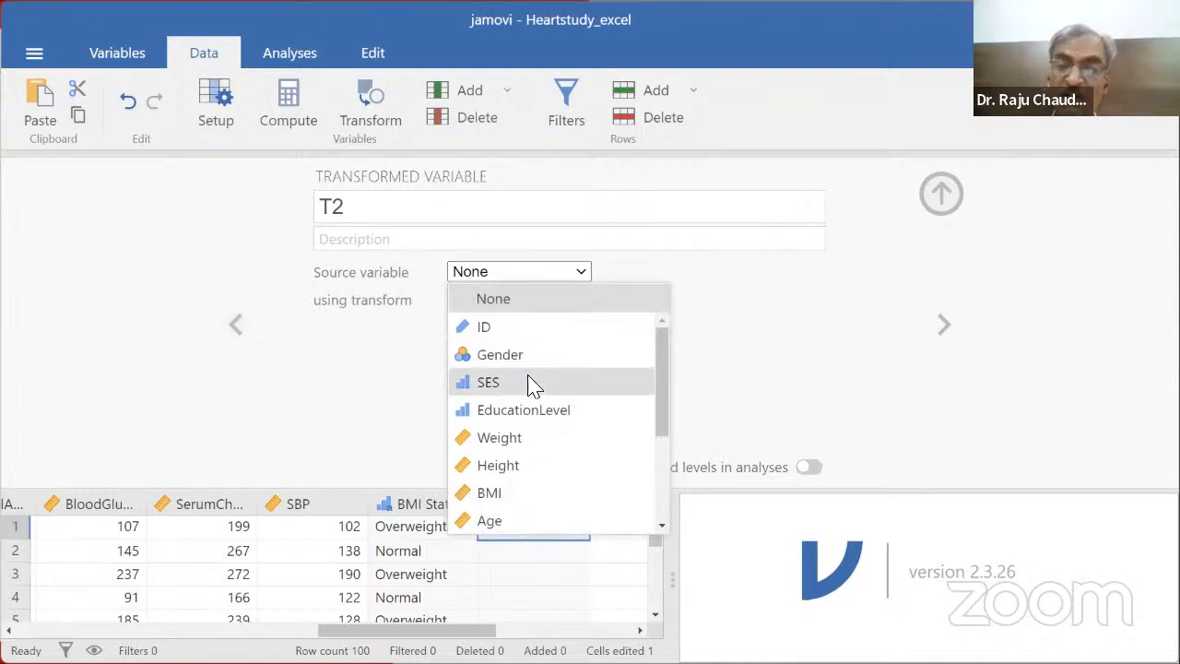
pyautogui.scroll(-4, 520, 482)
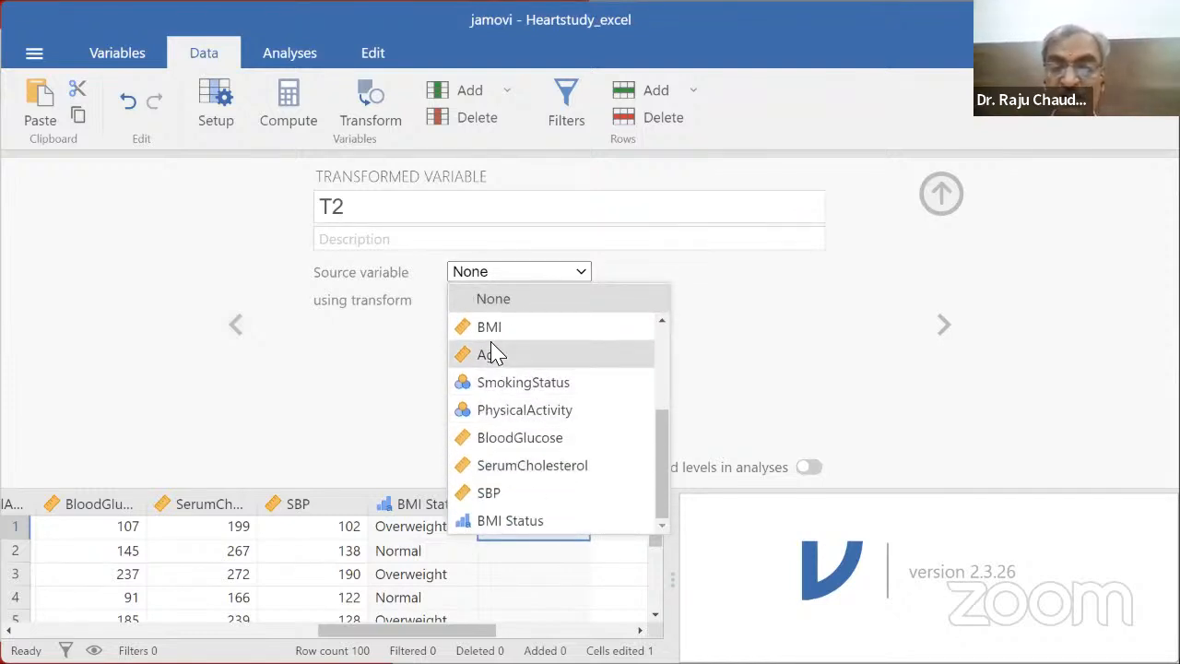
pyautogui.click(495, 332)
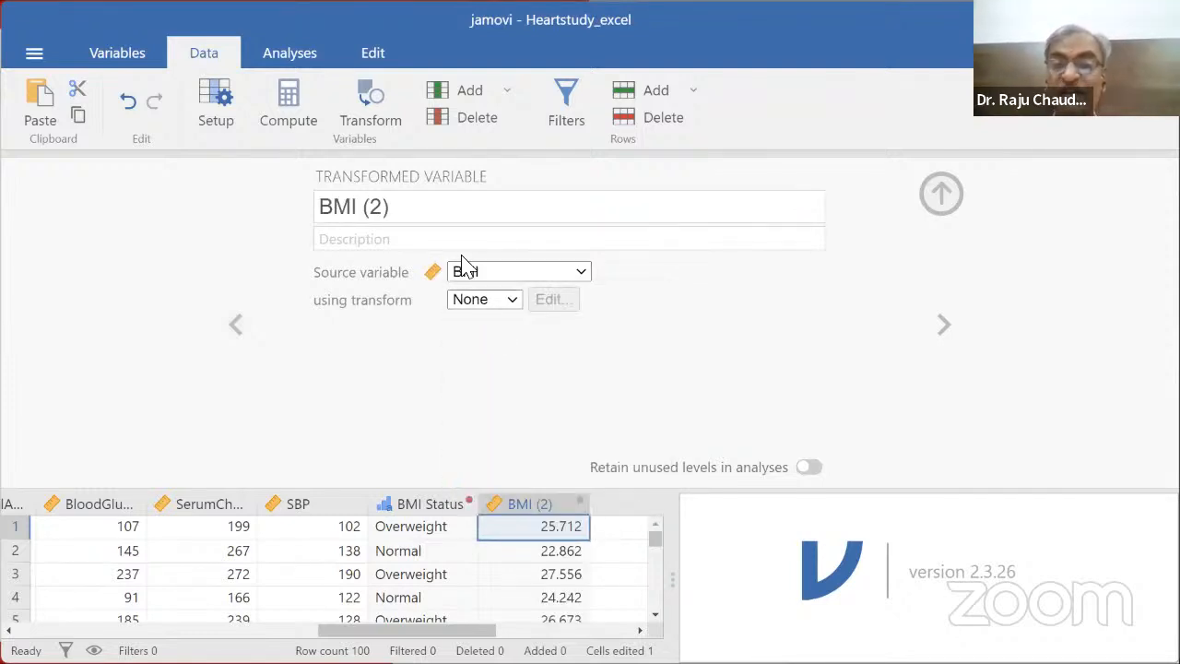
pyautogui.click(519, 307)
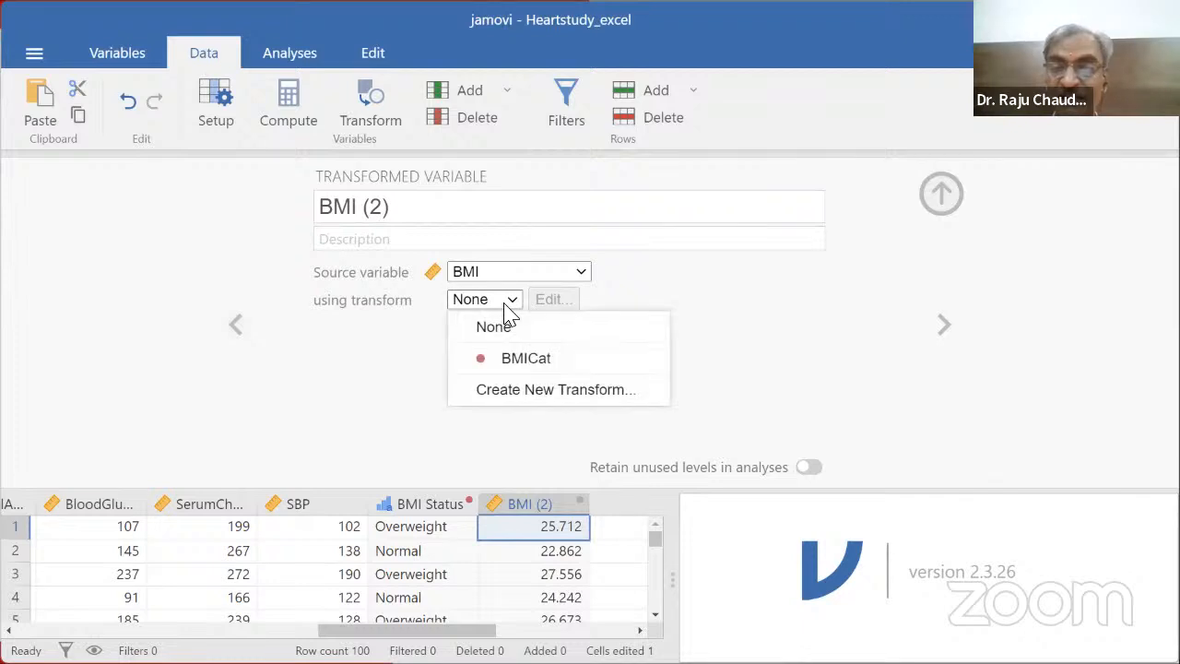
pyautogui.click(540, 390)
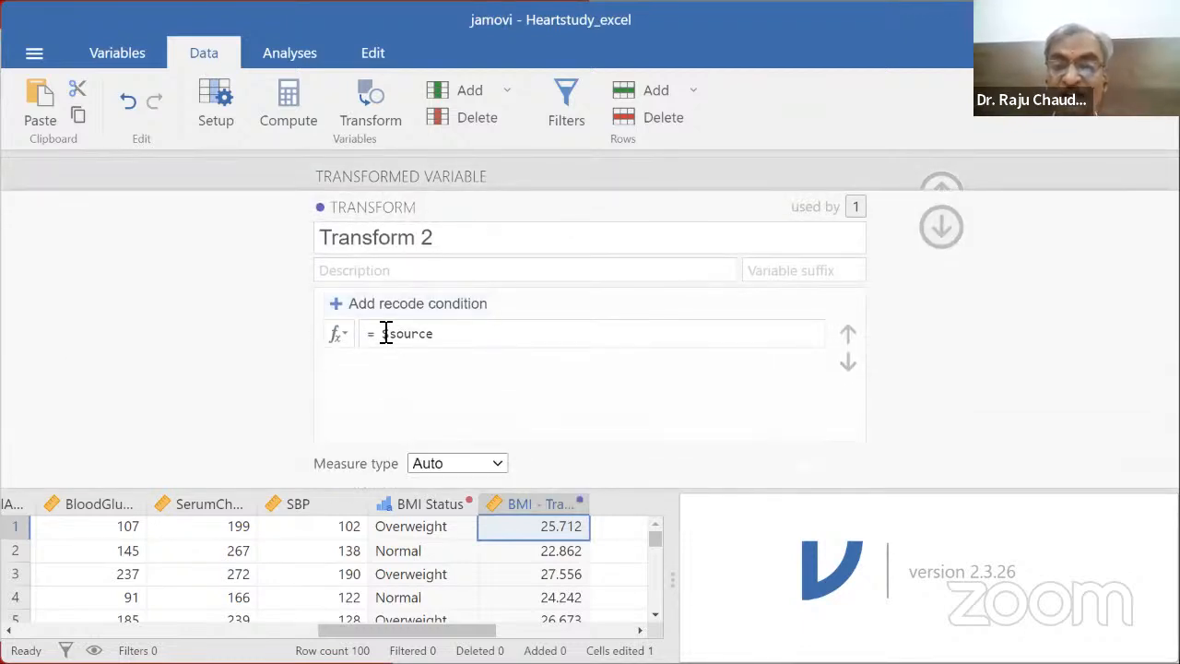
# Step: Consult the Transforming Variable slide on using the Z() function, and return to the new transform in jamovi
pyautogui.hotkey('alt', 'Tab')
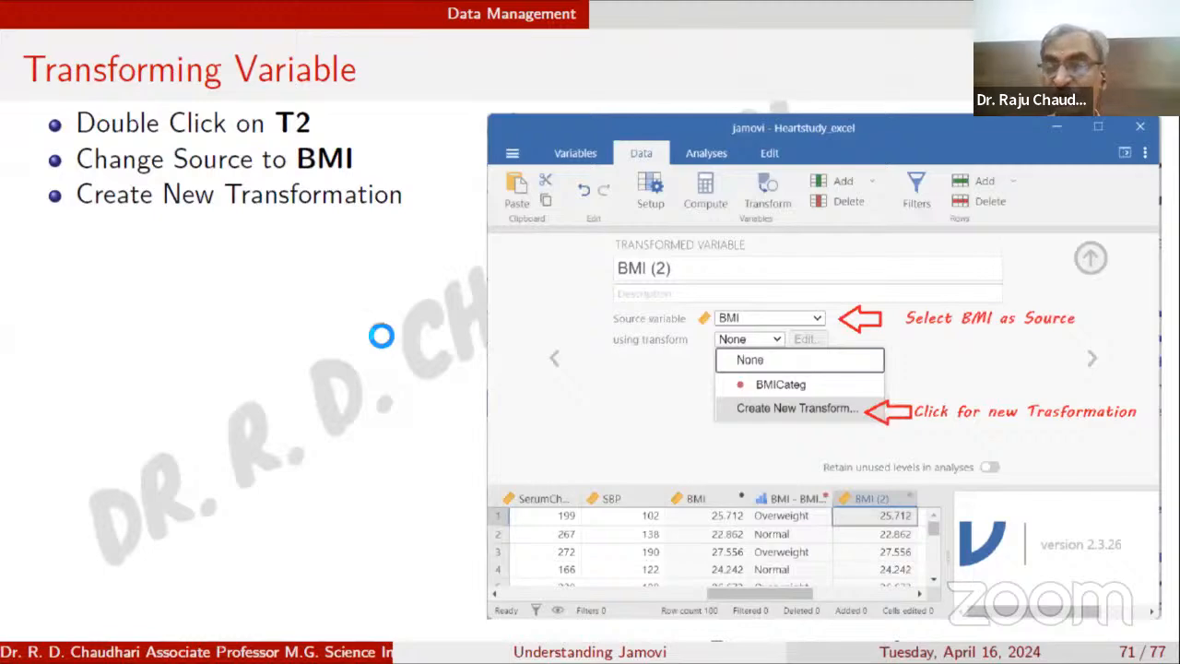
pyautogui.click(383, 334)
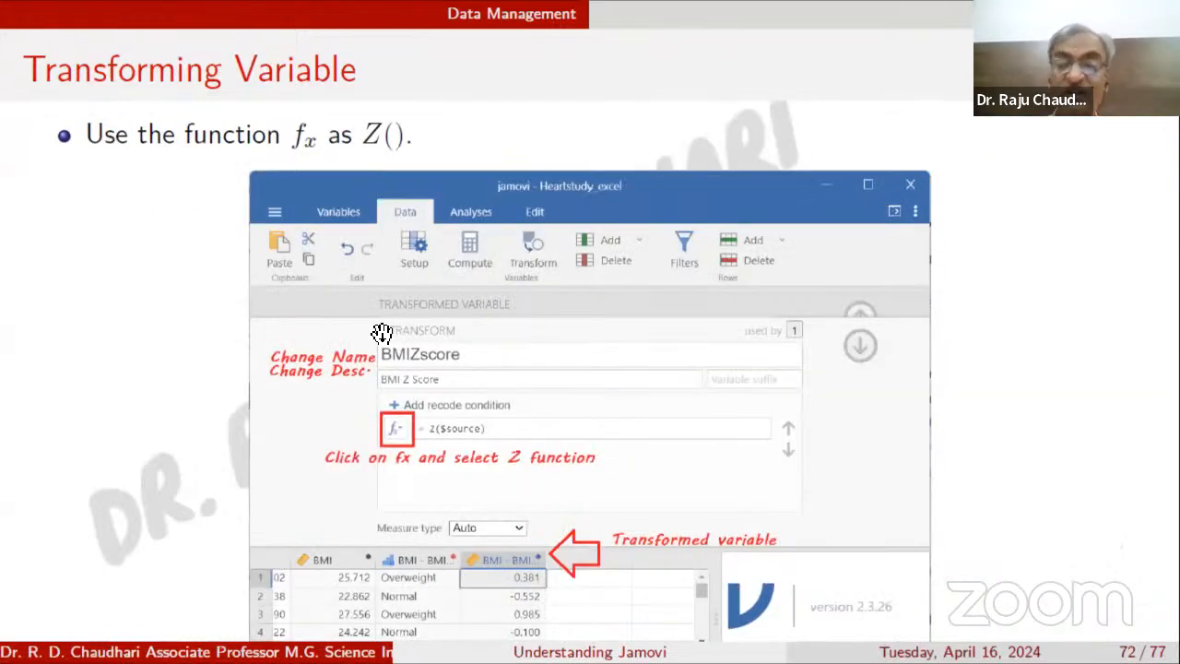
pyautogui.hotkey('alt', 'Tab')
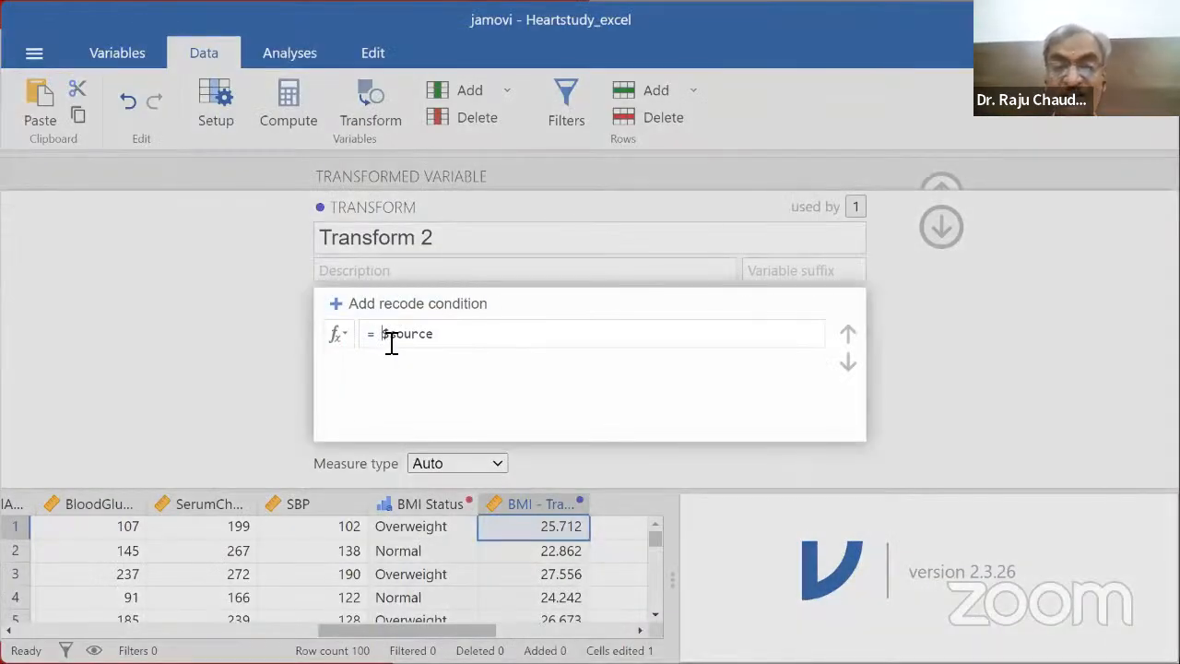
# Step: Find the Z function in the function list of the new transform's formula and view its description
pyautogui.click(348, 336)
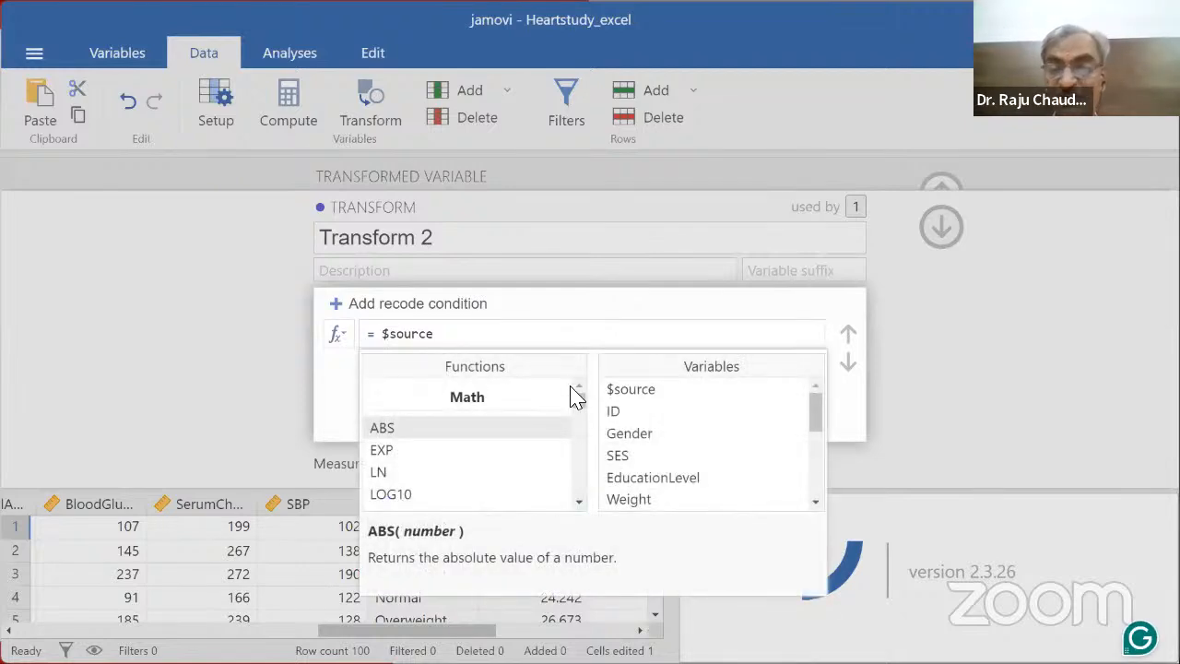
pyautogui.scroll(-15, 447, 464)
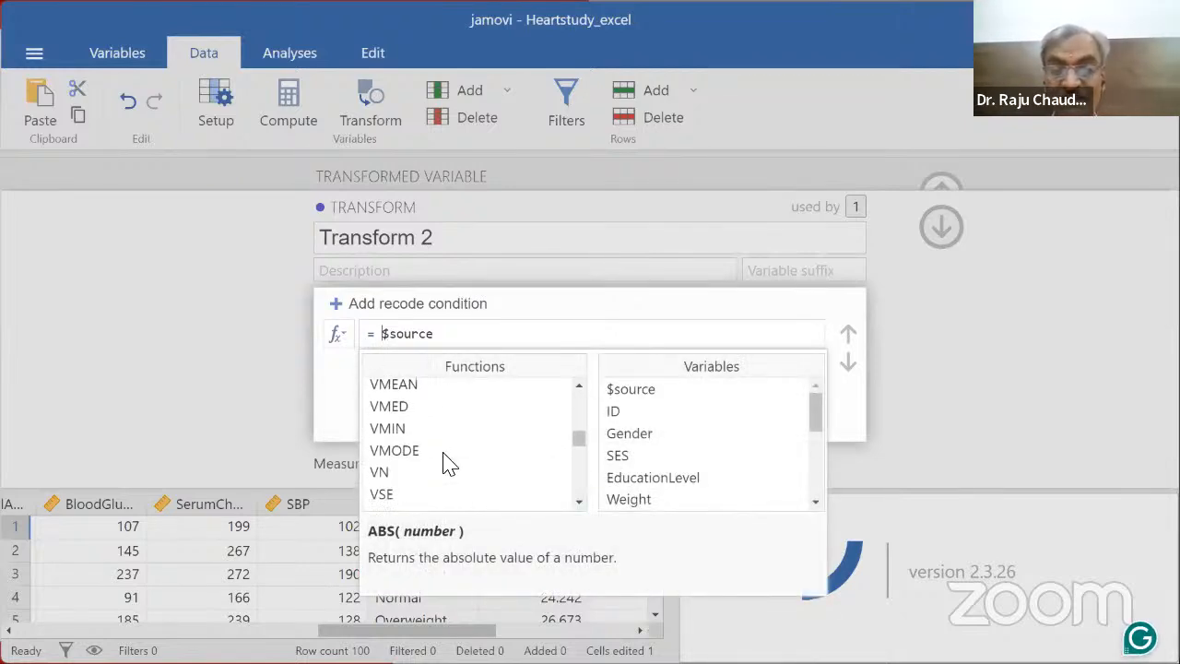
pyautogui.scroll(-3, 447, 464)
pyautogui.scroll(-1, 443, 461)
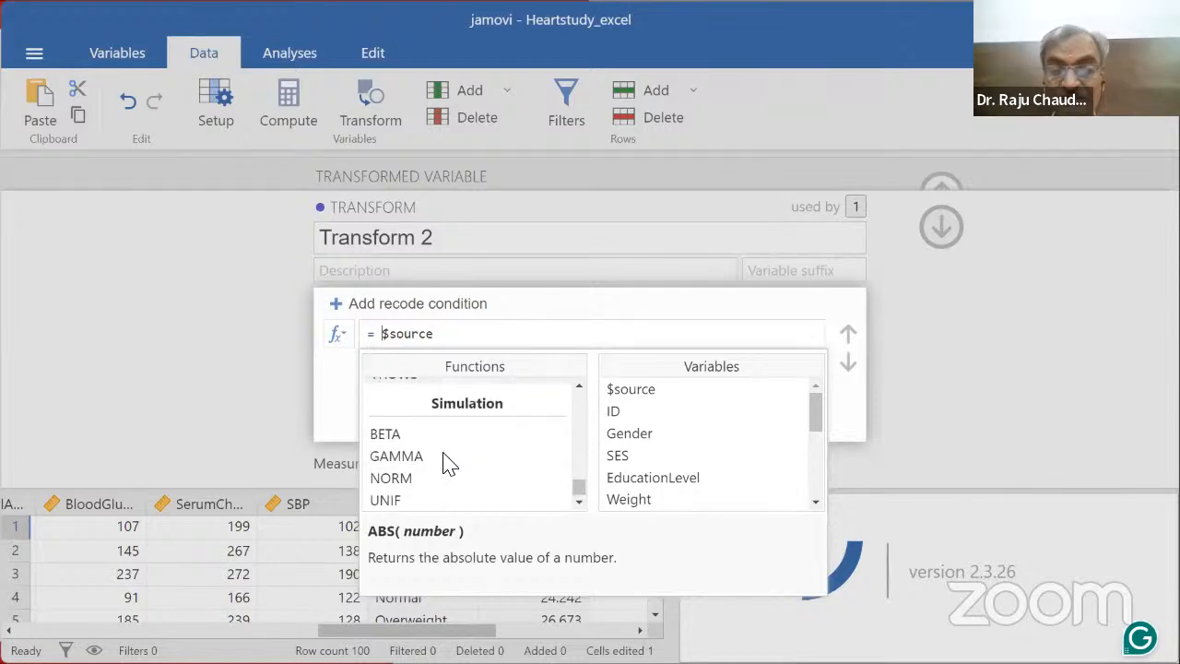
pyautogui.scroll(10, 443, 461)
pyautogui.scroll(1, 443, 461)
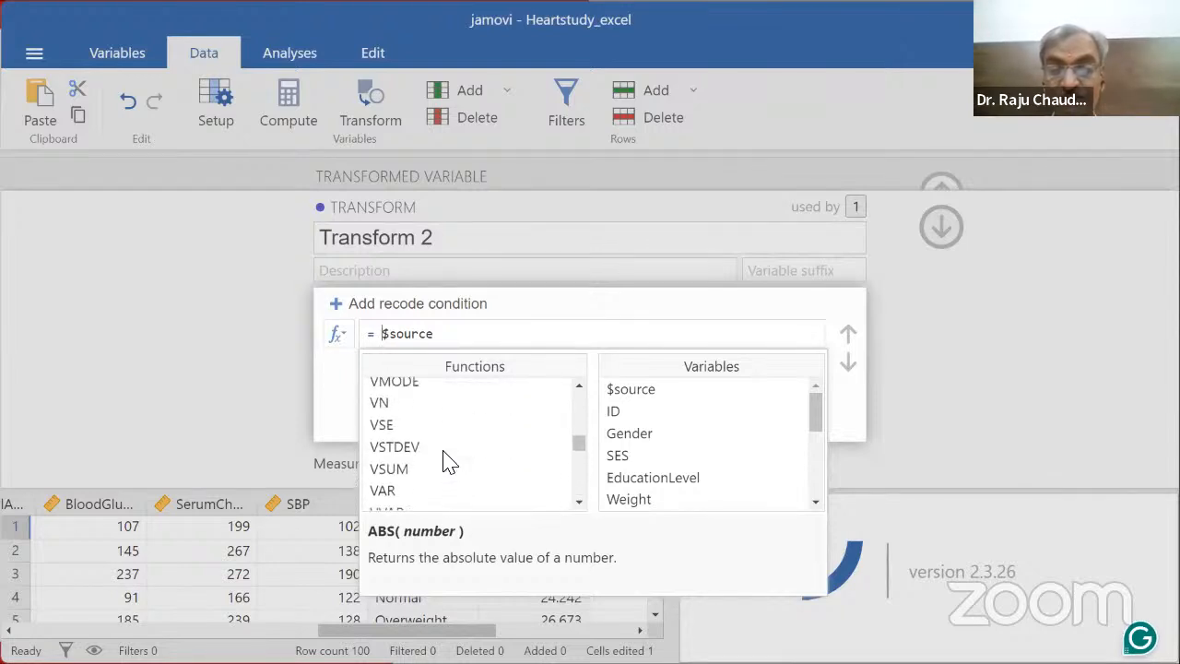
pyautogui.scroll(-1, 443, 461)
pyautogui.click(426, 445)
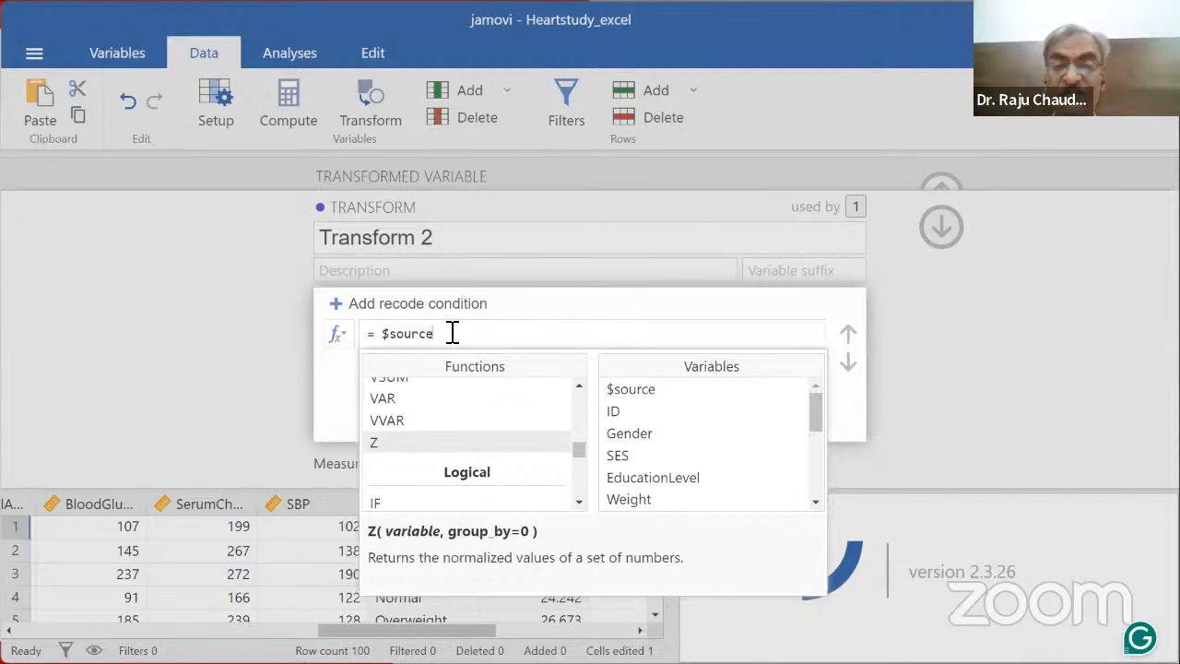
# Step: Consult the Transforming Variable slide on Z(), and set the new transform's formula to Z($source)
pyautogui.hotkey('alt', 'Tab')
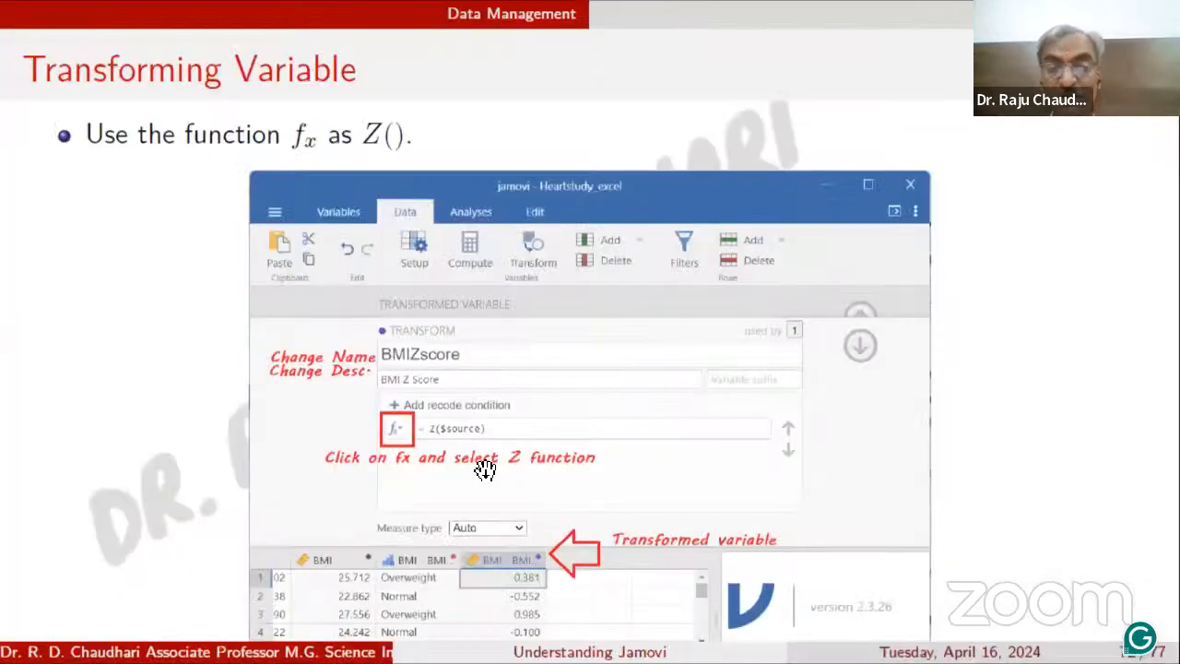
pyautogui.hotkey('alt', 'Tab')
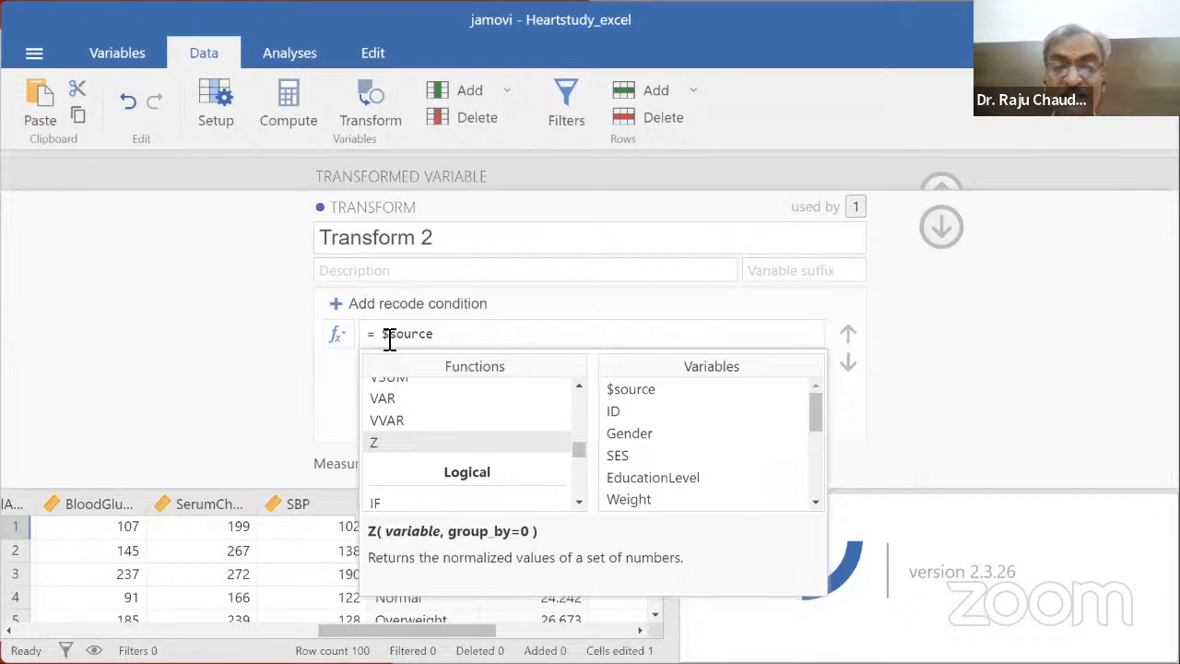
pyautogui.write('Z(')
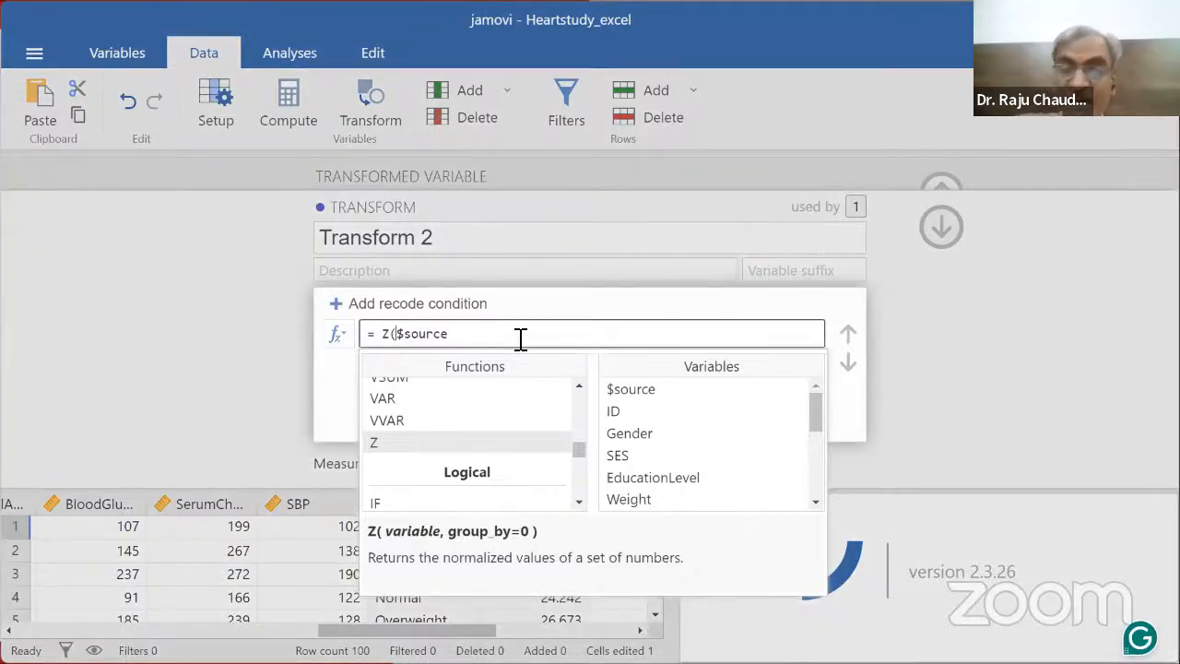
pyautogui.write(')')
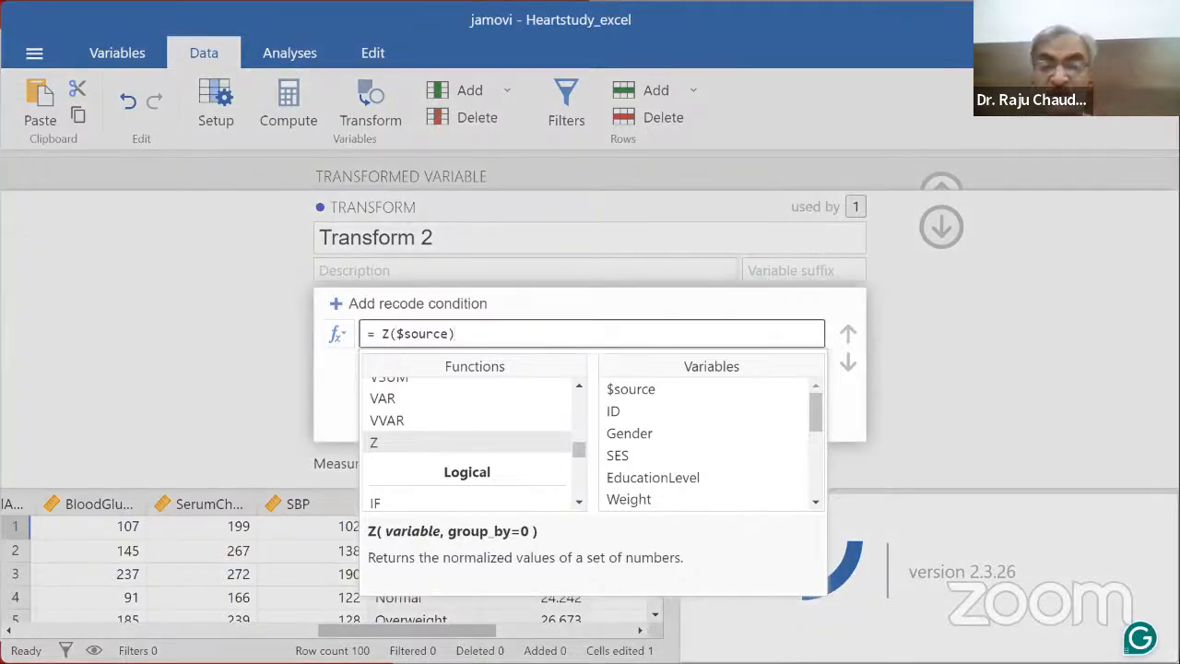
pyautogui.click(159, 372)
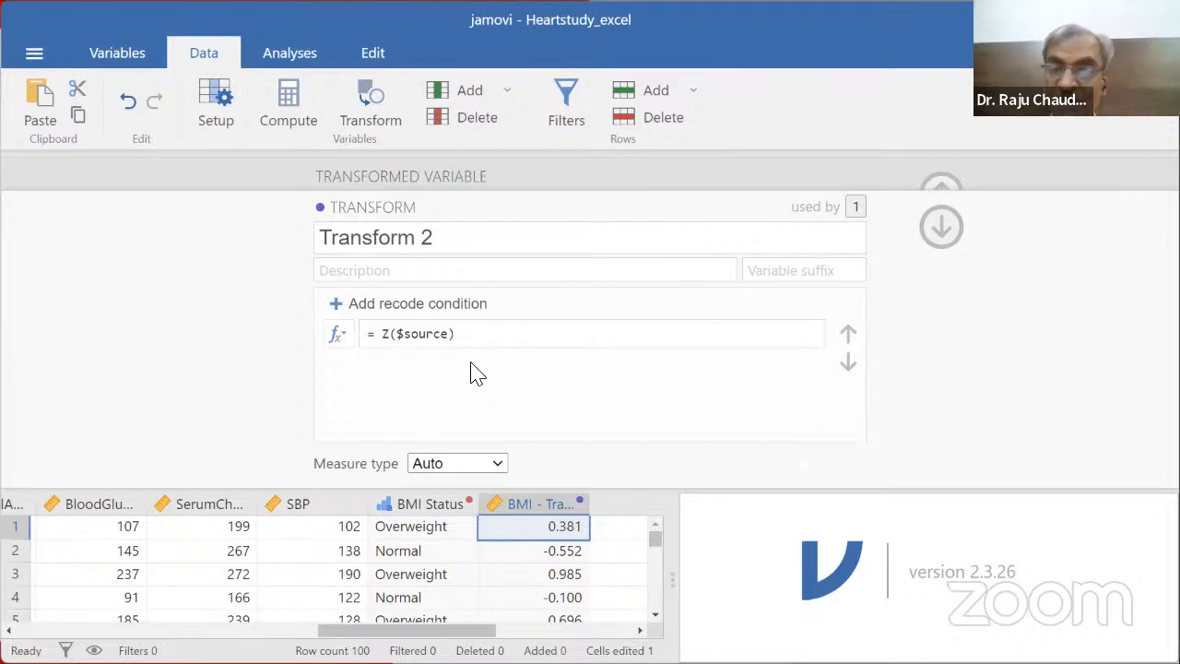
# Step: Review the Transforming Variable slides from the Z score formula to the Z() function, and return to jamovi
pyautogui.hotkey('alt', 'Tab')
pyautogui.press('pageup')
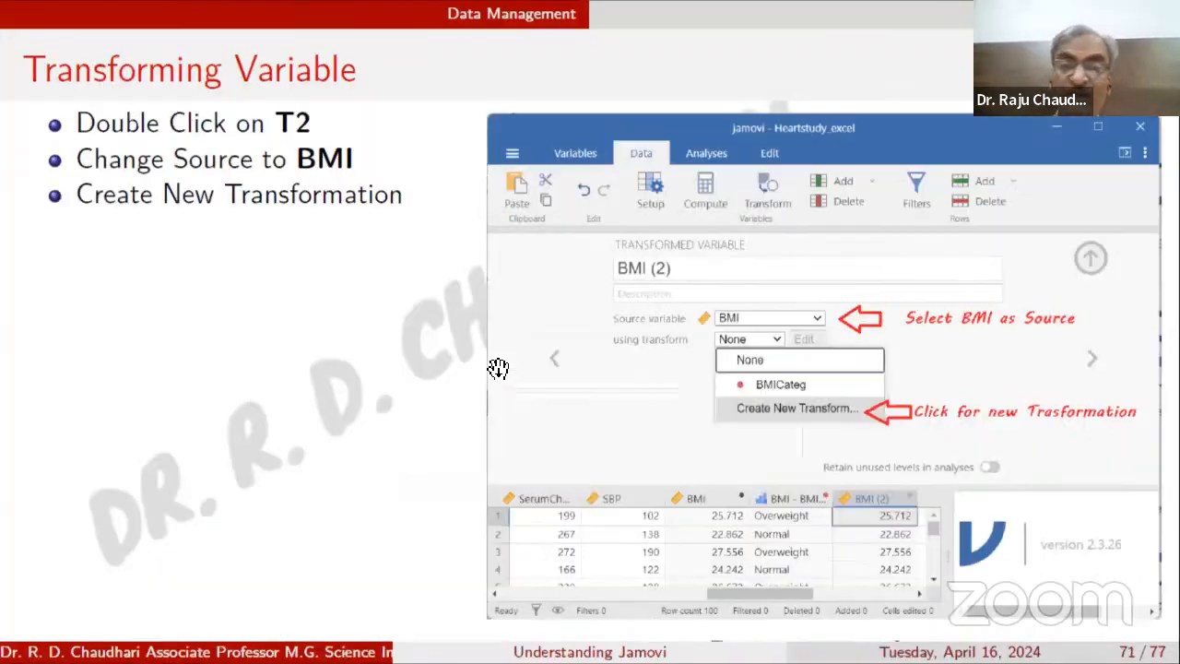
pyautogui.press('pageup')
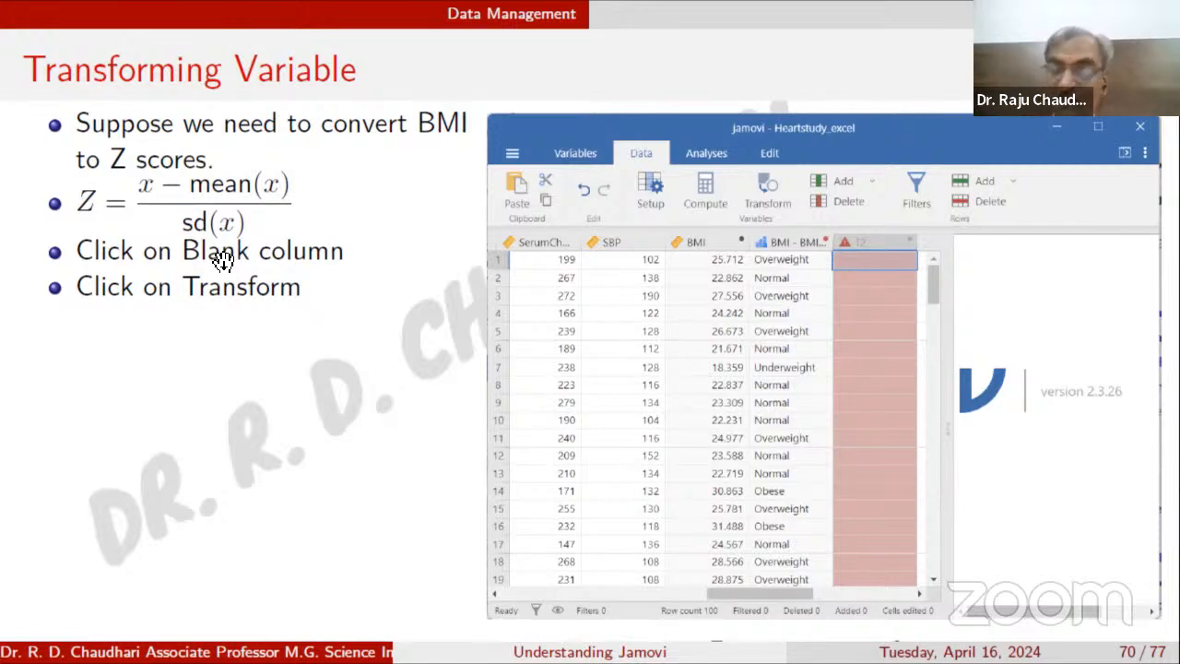
pyautogui.press('Right')
pyautogui.press('Right')
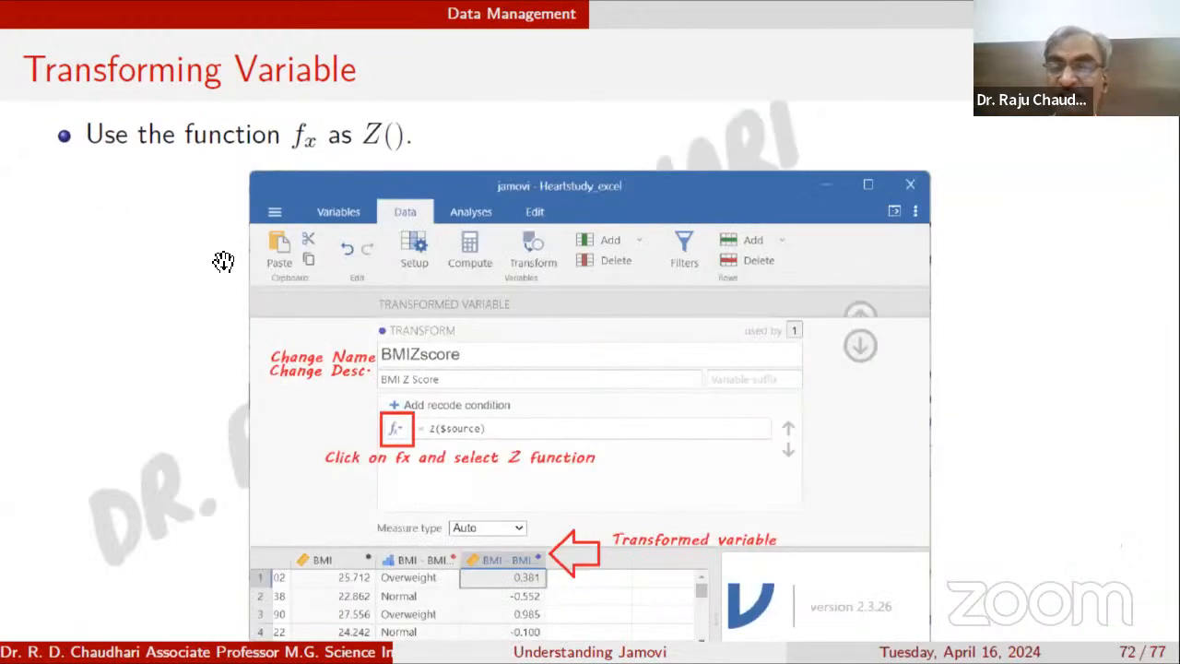
pyautogui.hotkey('alt', 'Tab')
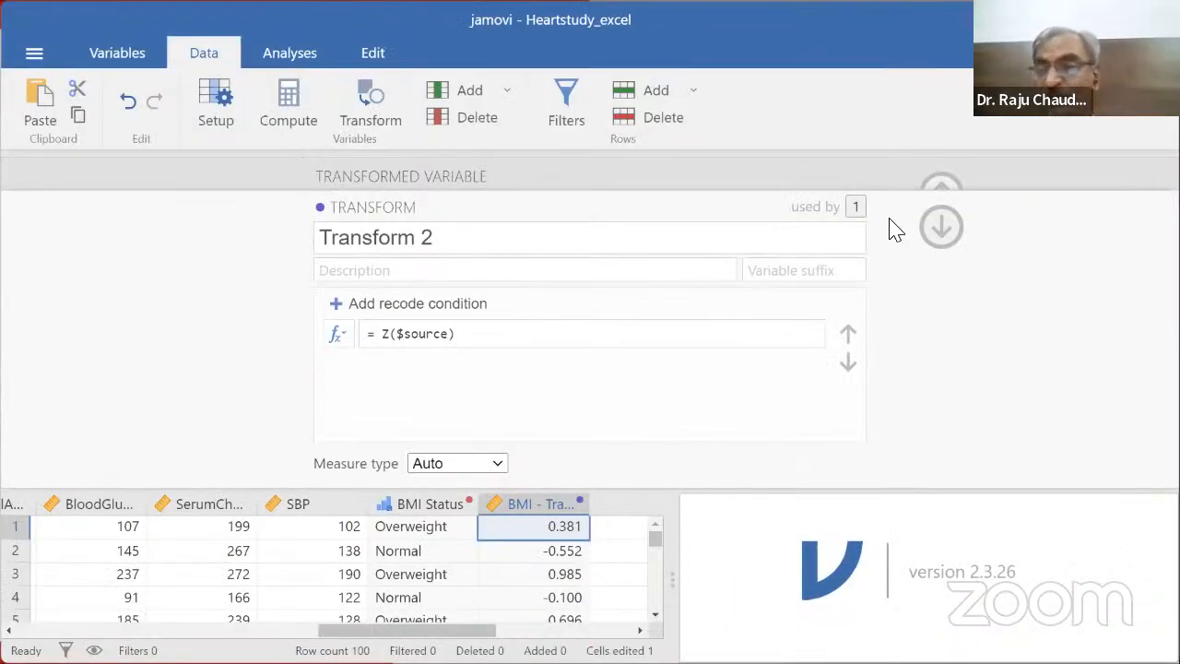
# Step: Close the transform setup and look through the Z scores in the transformed BMI column
pyautogui.click(934, 236)
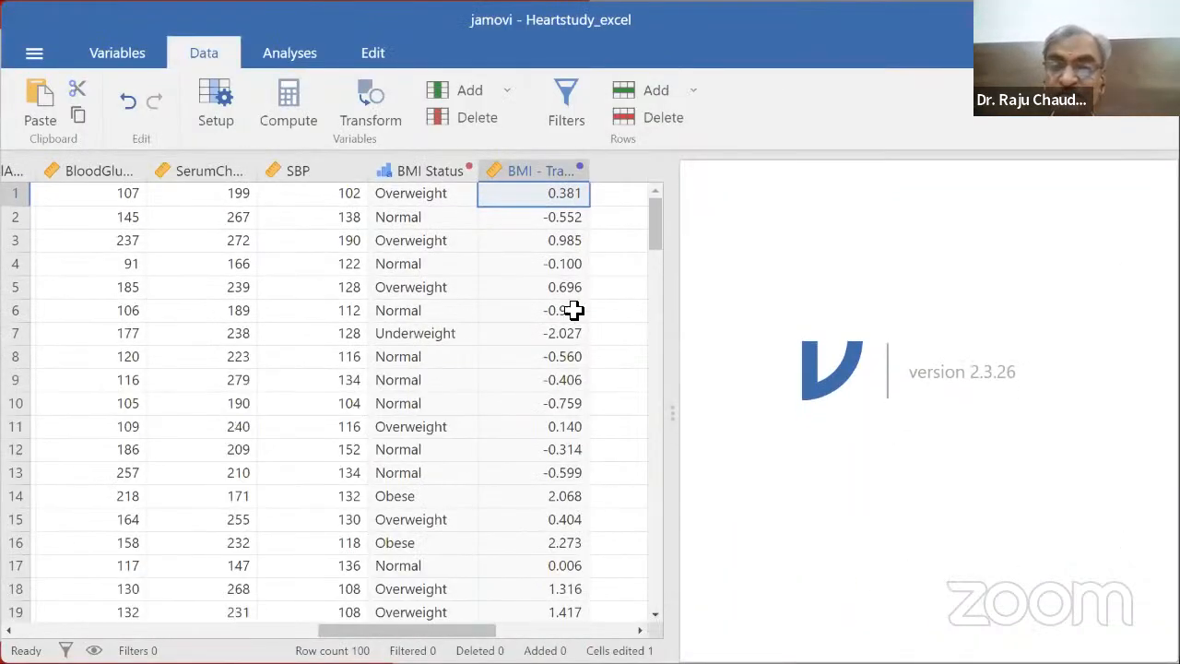
pyautogui.scroll(-3, 569, 277)
pyautogui.scroll(-10, 569, 343)
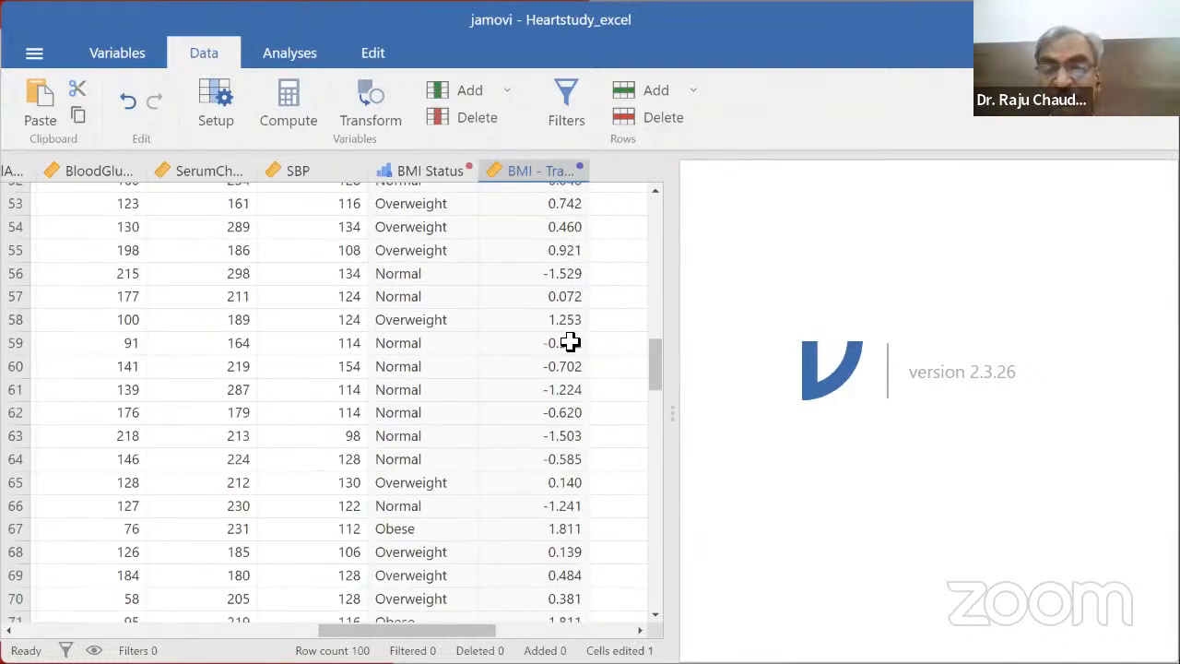
pyautogui.scroll(13, 559, 256)
# Step: Rename the transformed BMI variable to 'ZScore of BMI', and widen its column to fit the full name
pyautogui.click(542, 172)
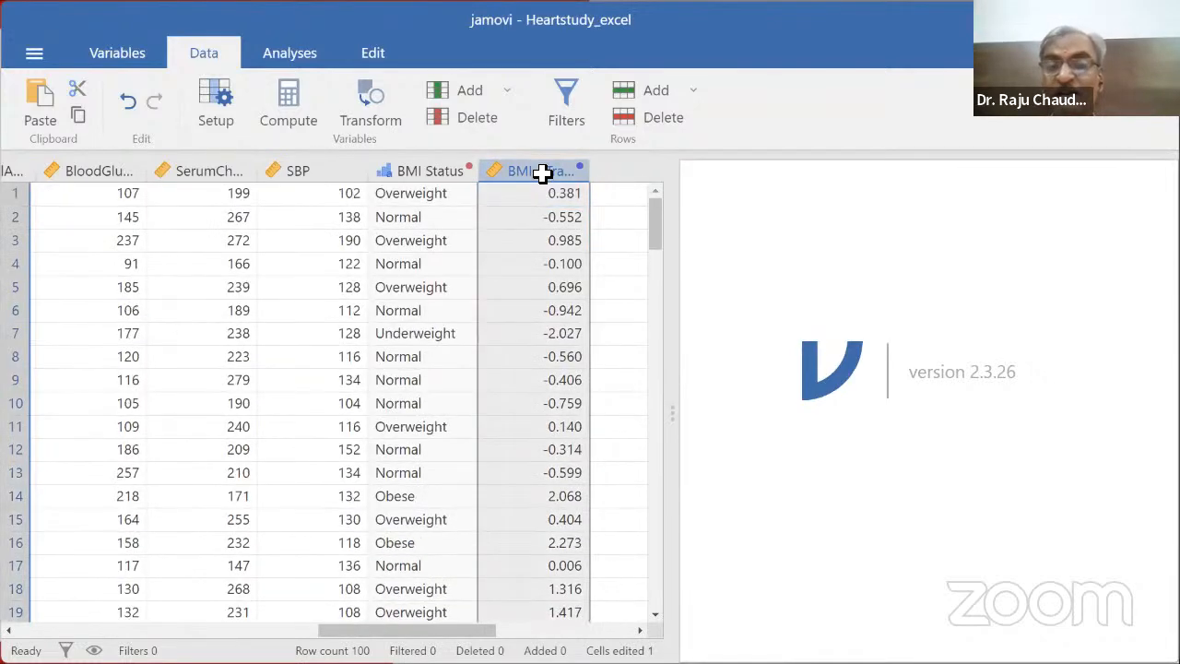
pyautogui.doubleClick(542, 173)
pyautogui.click(474, 210)
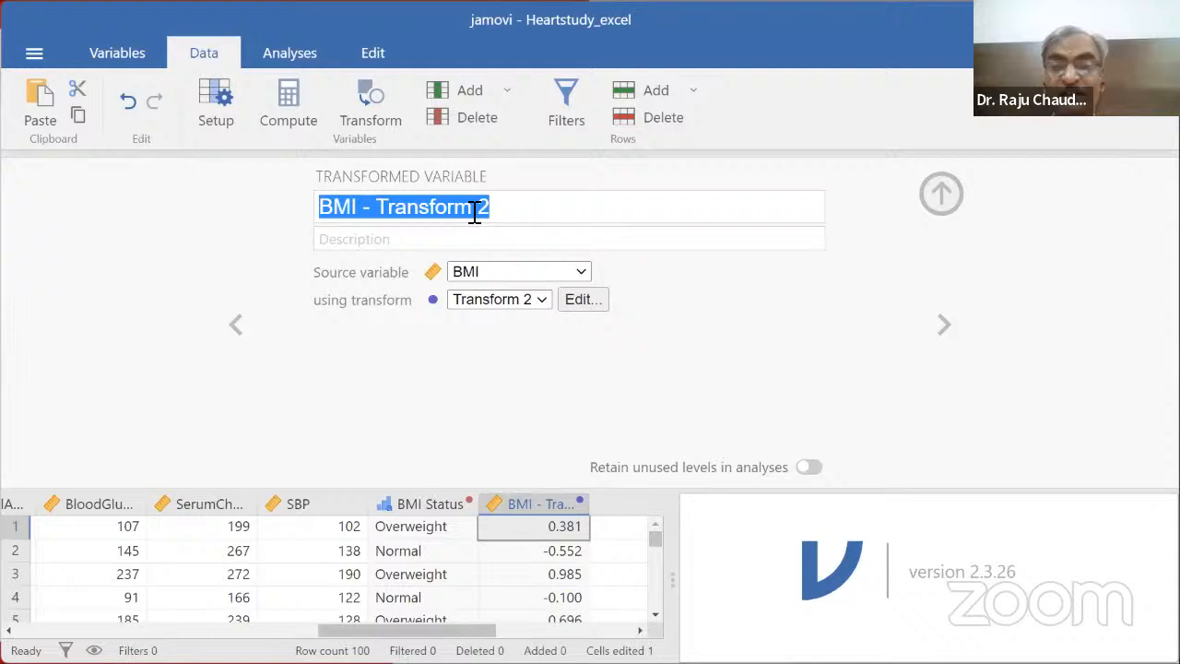
pyautogui.click(521, 206)
pyautogui.press('BackSpace')
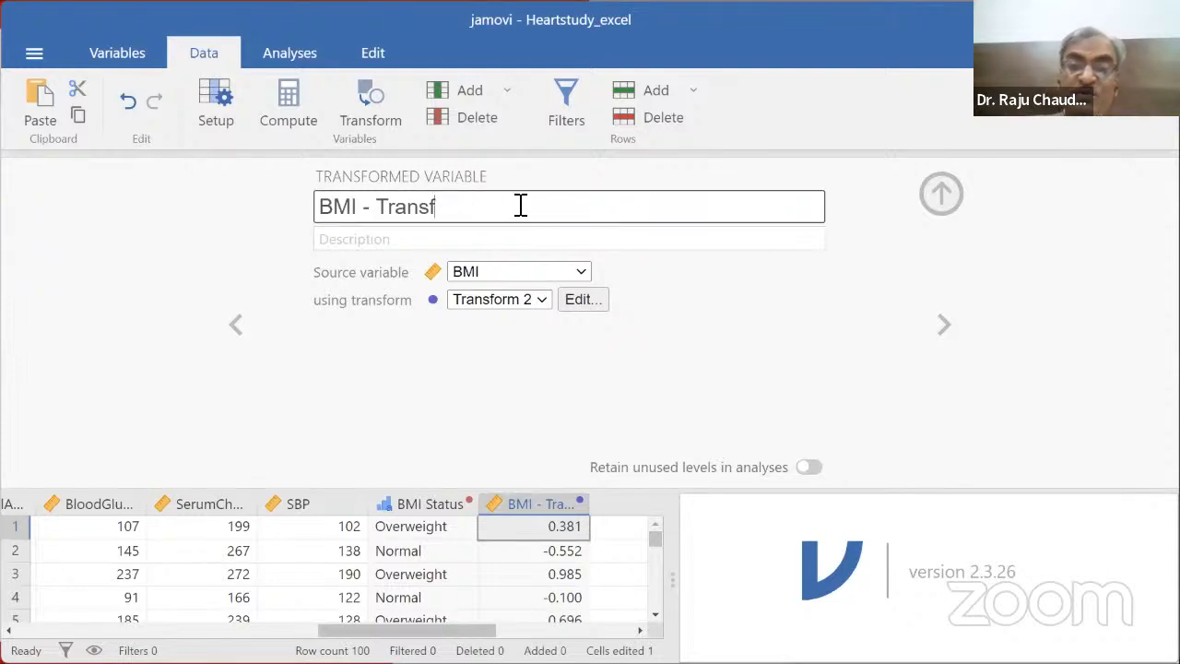
pyautogui.press('BackSpace')
pyautogui.press('BackSpace')
pyautogui.press('BackSpace')
pyautogui.press('BackSpace')
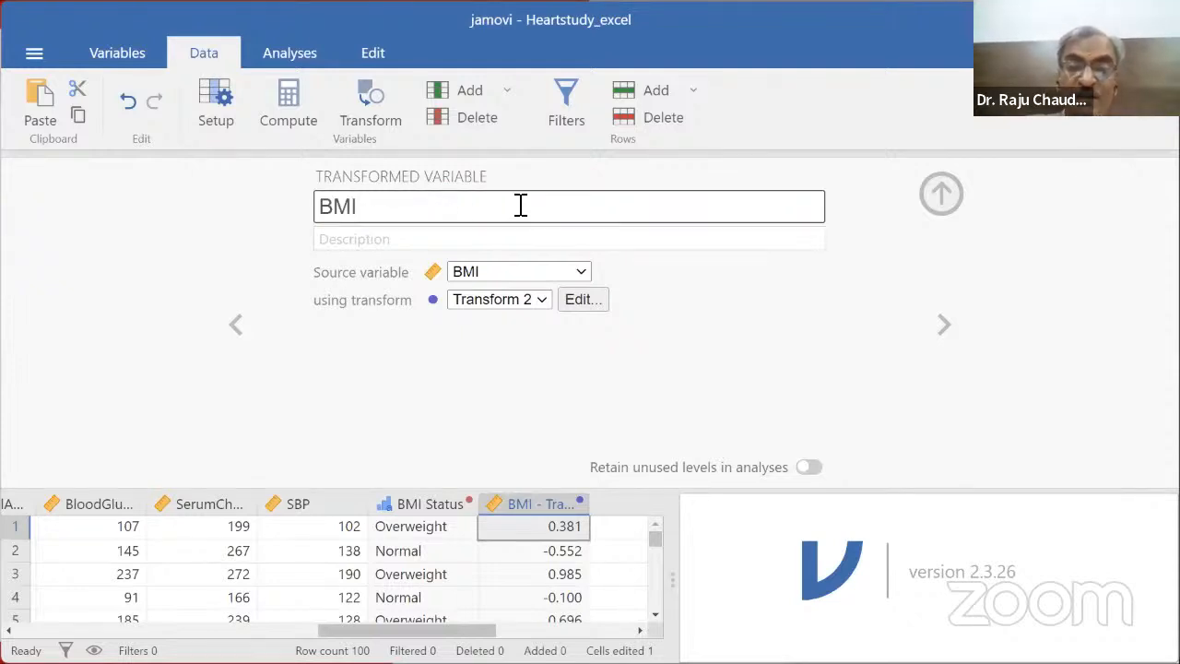
pyautogui.write('ZScore of')
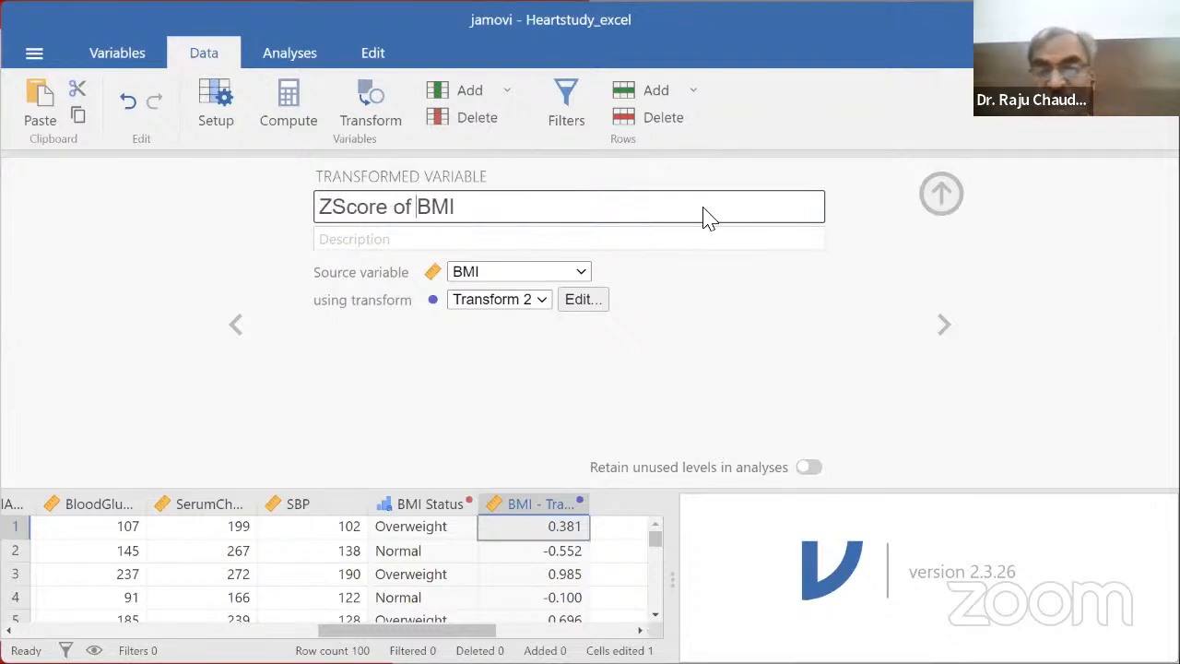
pyautogui.click(942, 194)
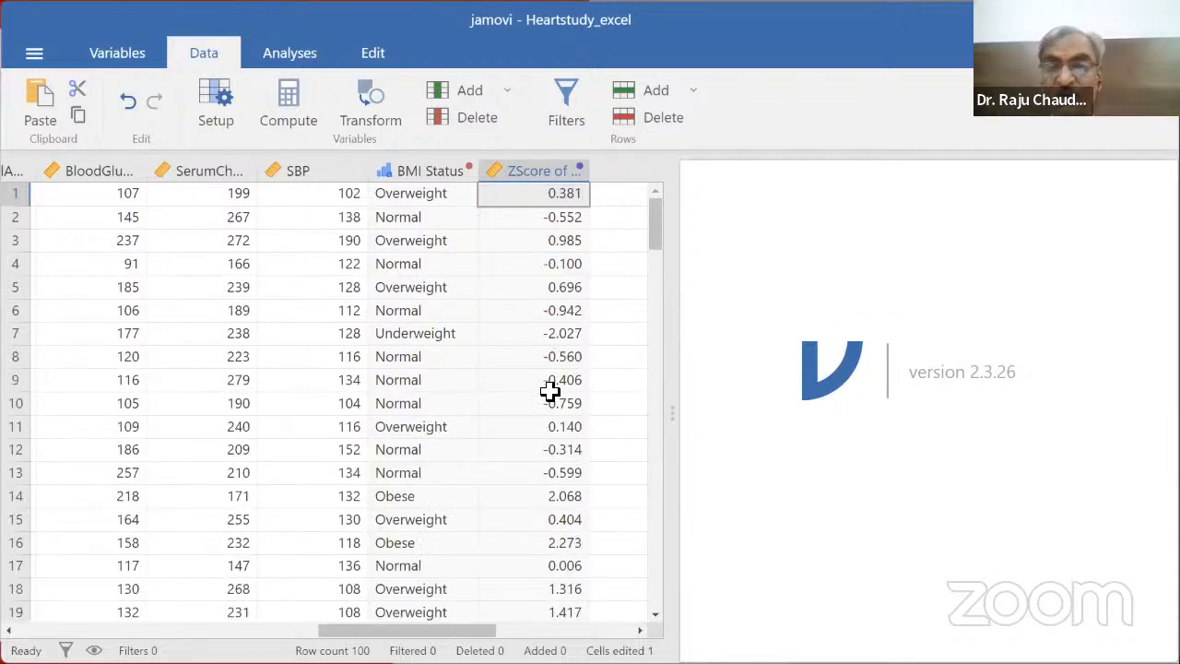
pyautogui.moveTo(597, 172); pyautogui.dragTo(640, 178)
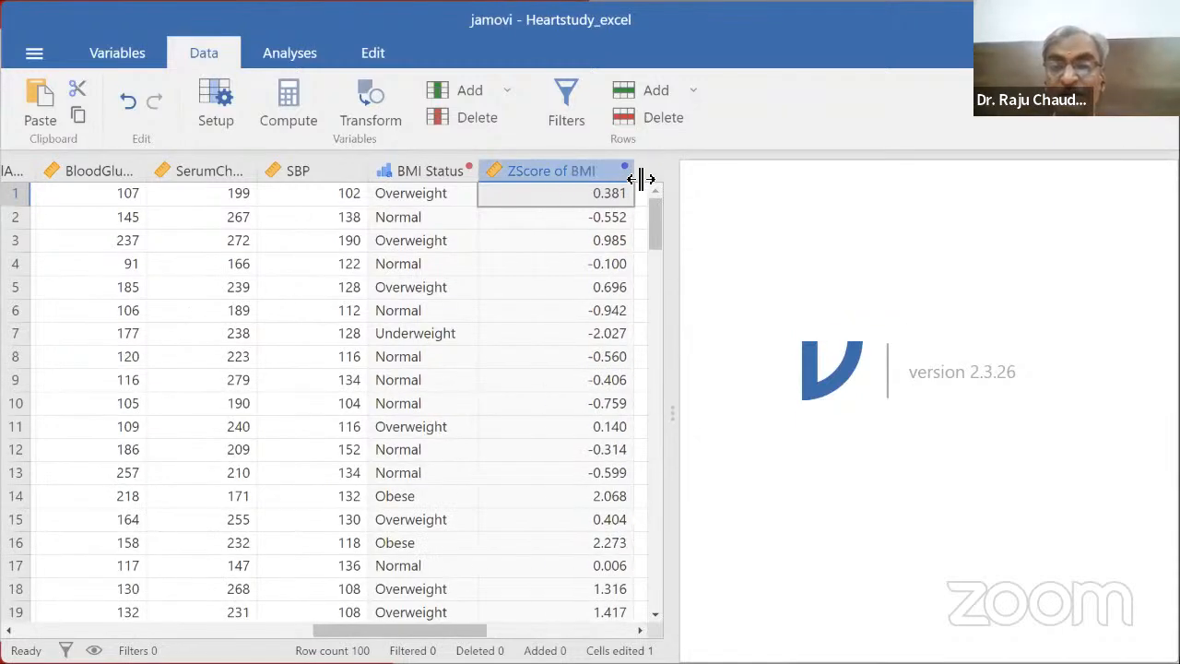
# Step: Consult the Data Filtering slide on opening the row filters, and return to jamovi
pyautogui.hotkey('alt', 'Tab')
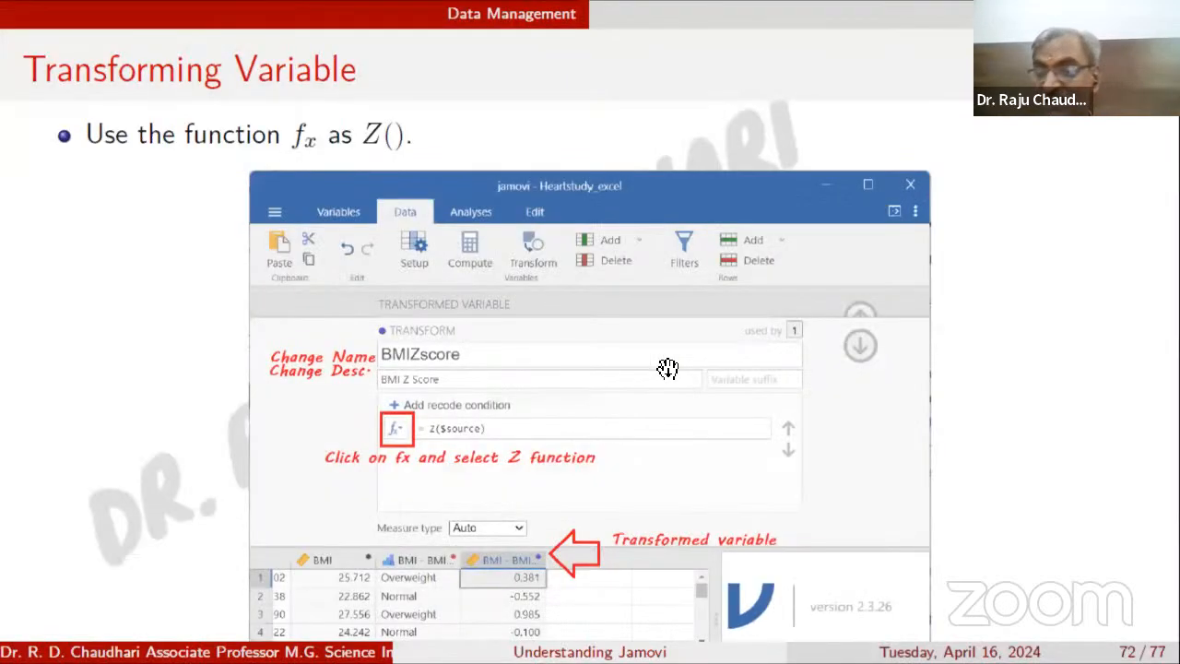
pyautogui.press('Right')
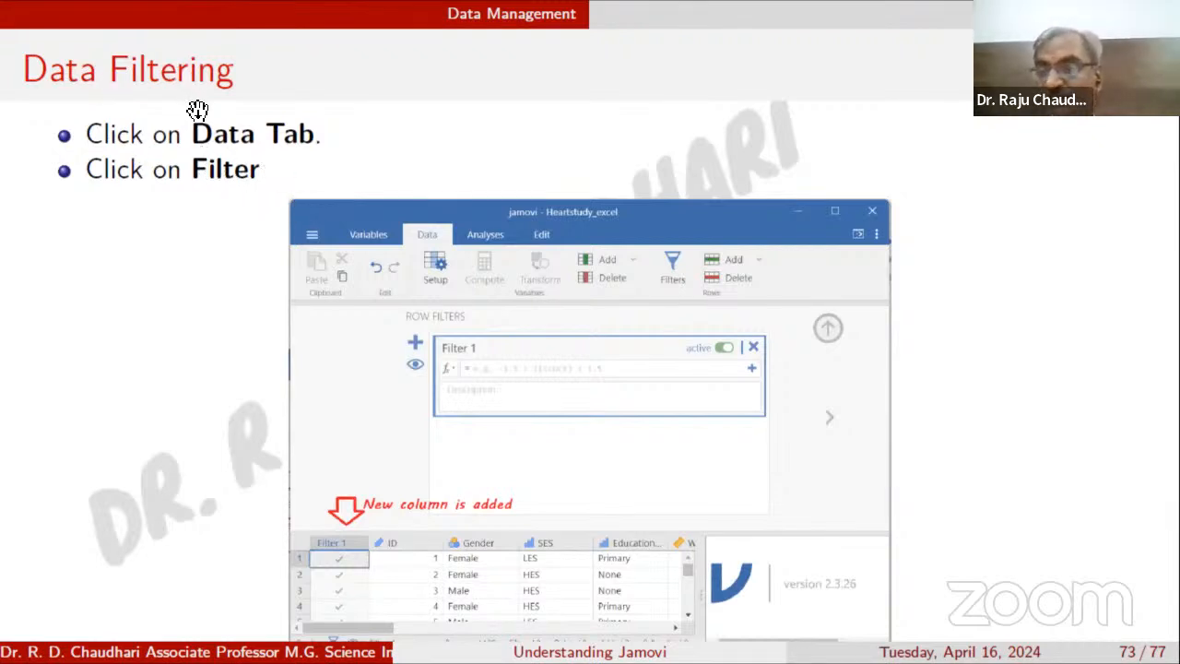
pyautogui.press('Left')
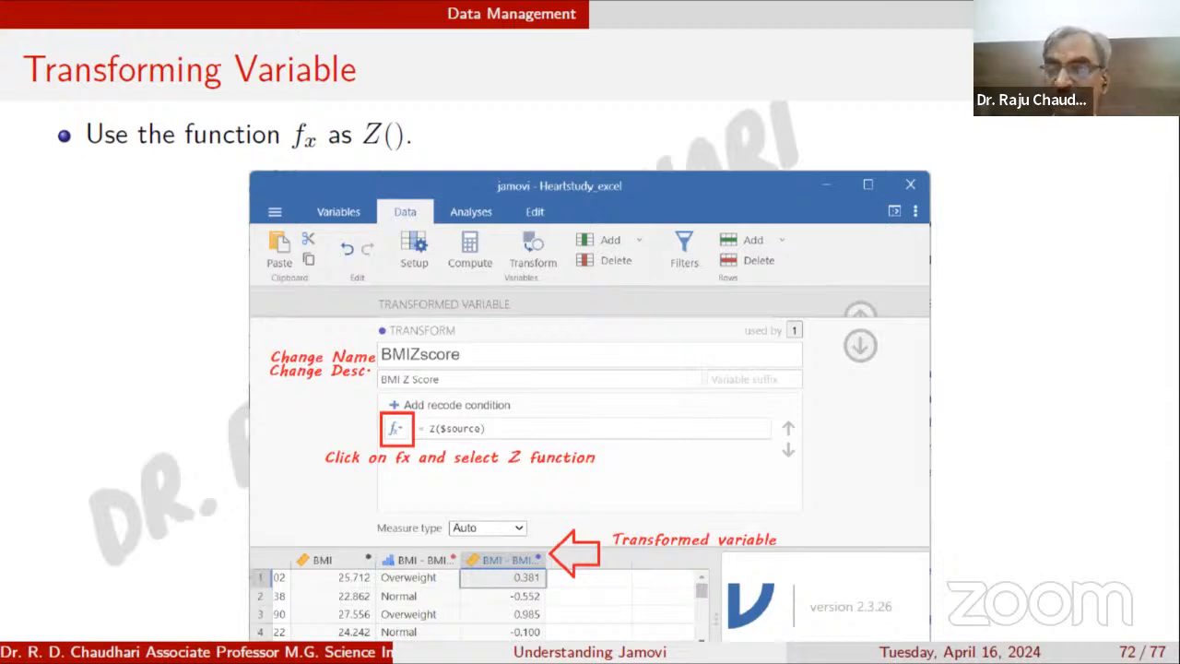
pyautogui.press('Right')
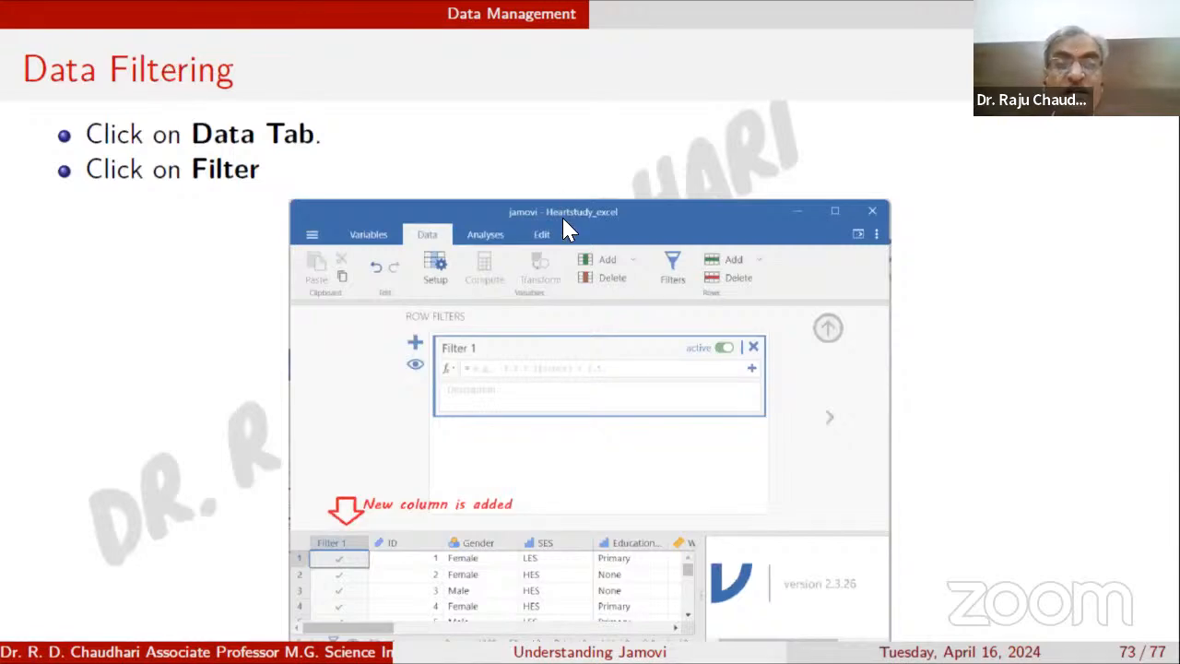
pyautogui.hotkey('alt', 'Tab')
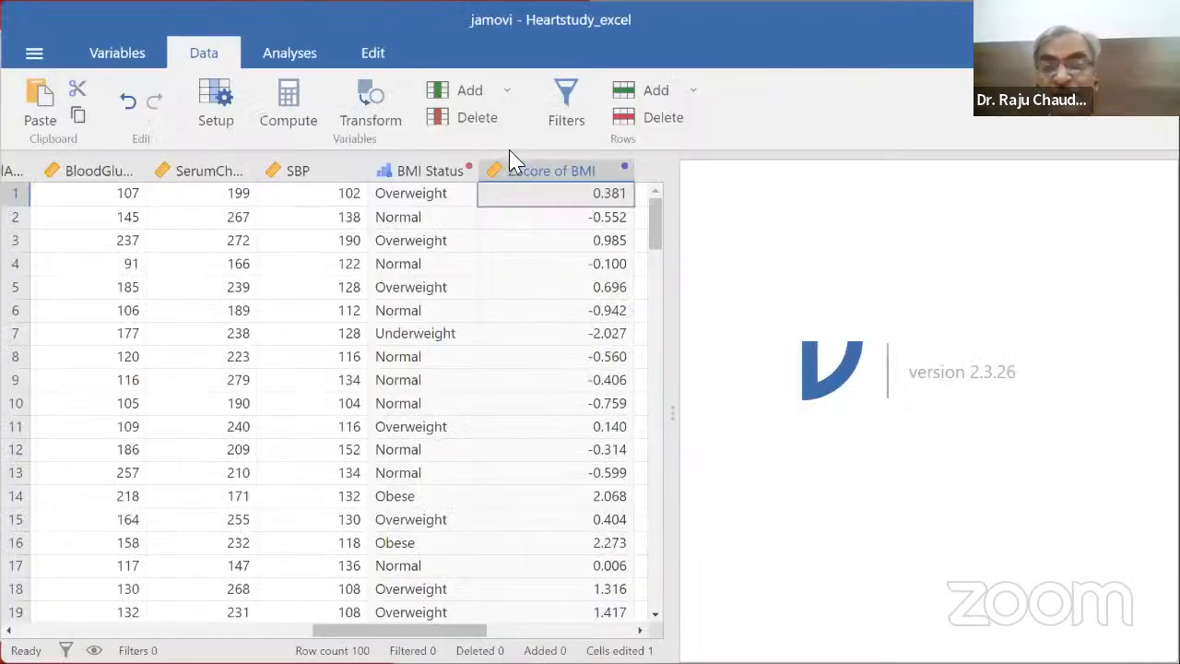
# Step: Add a row filter to the heart study data and compare it with the Data Filtering slide
pyautogui.click(238, 240)
pyautogui.click(568, 112)
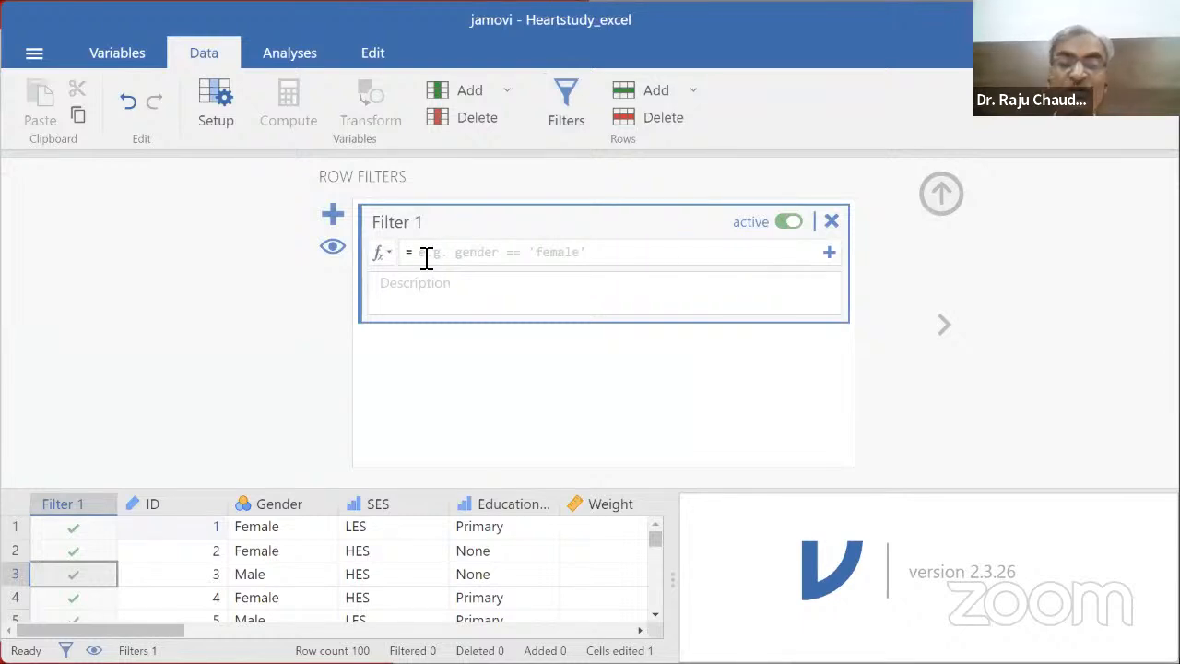
pyautogui.hotkey('alt', 'Tab')
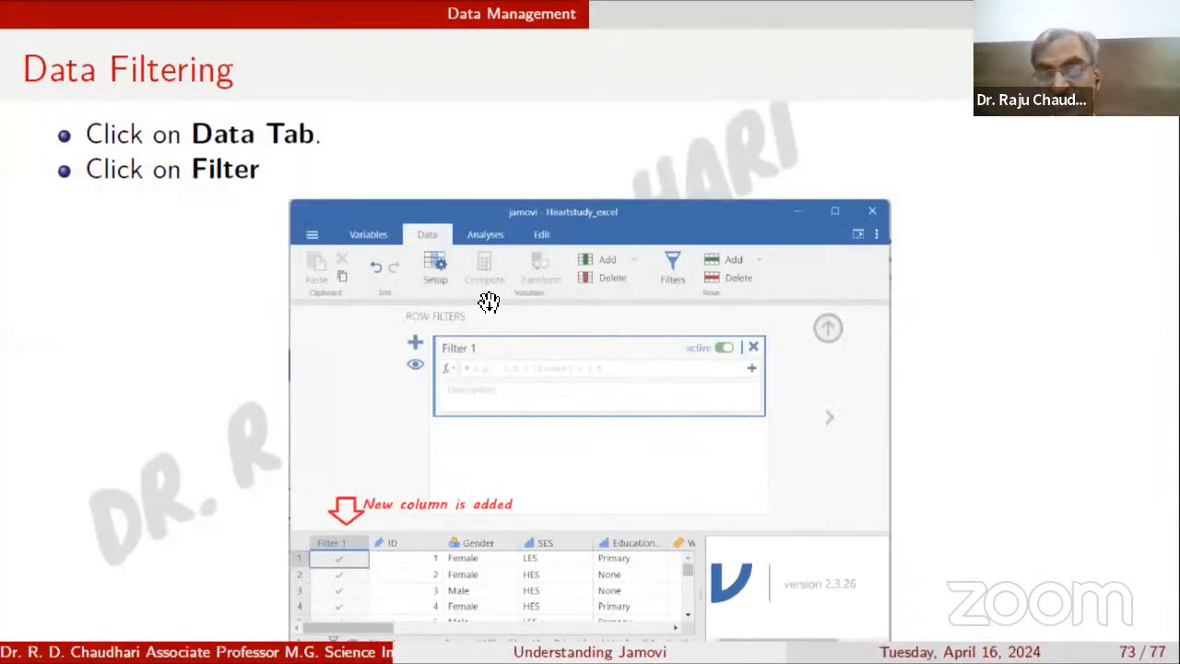
pyautogui.hotkey('alt', 'Tab')
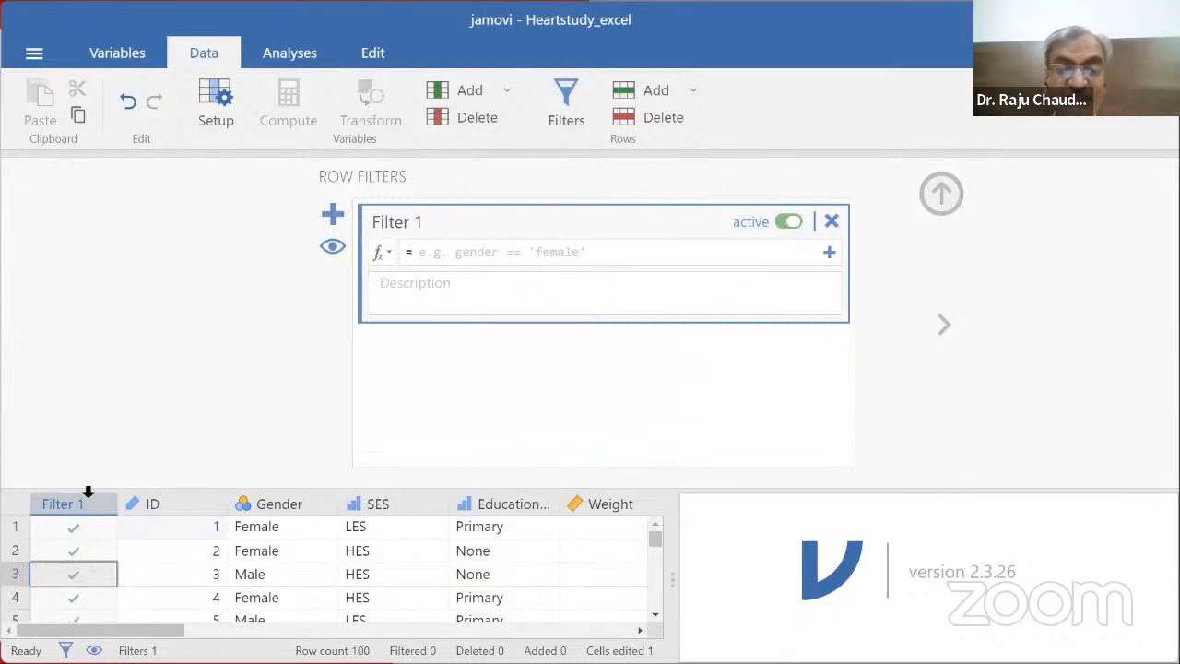
# Step: Consult the Adding Filter Conditions slide, and return to jamovi
pyautogui.hotkey('alt', 'Tab')
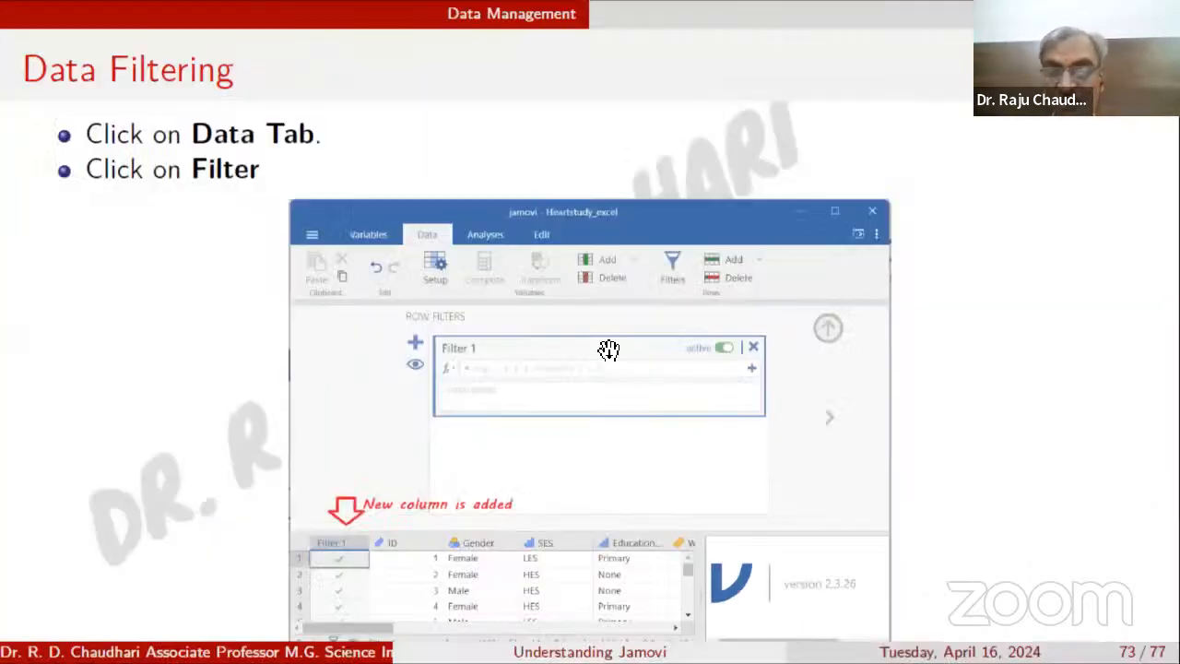
pyautogui.press('Right')
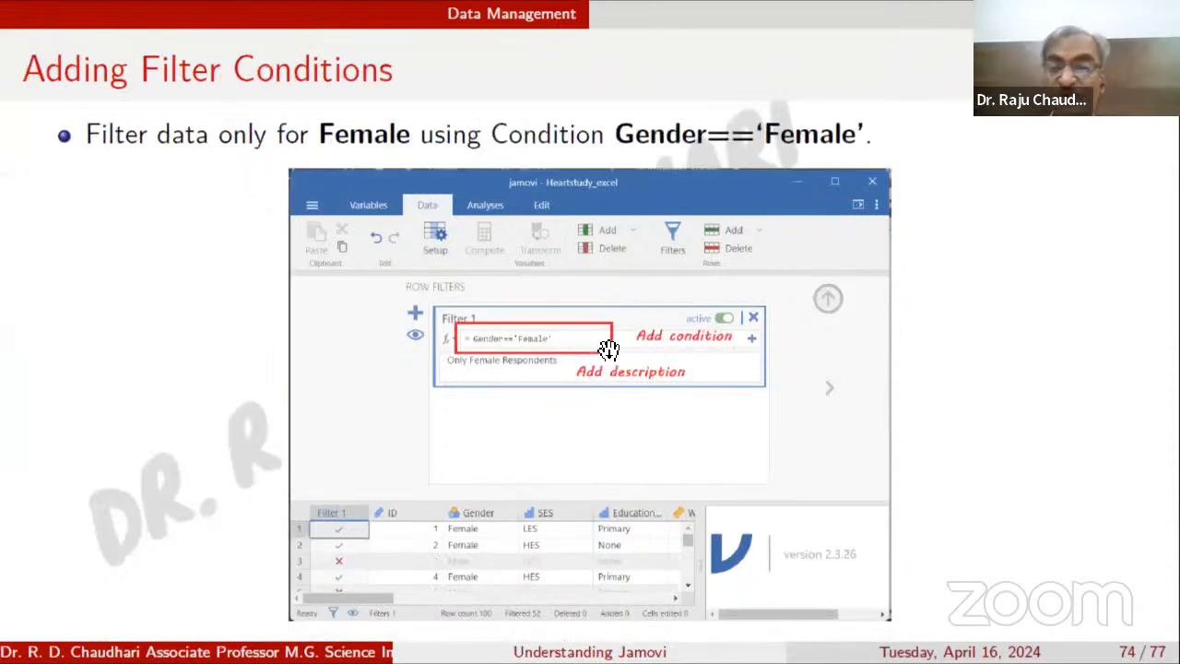
pyautogui.hotkey('alt', 'Tab')
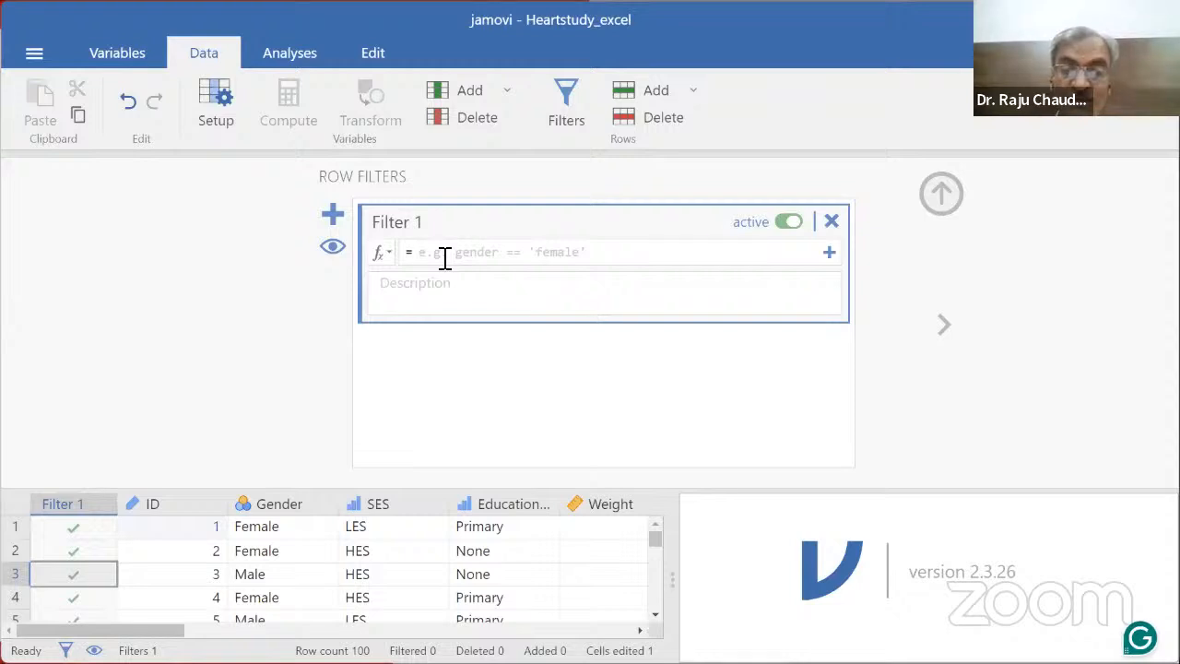
# Step: Set the Filter 1 condition to Gender=='Female', checking the syntax against the slide, and close the row filter setup
pyautogui.click(445, 259)
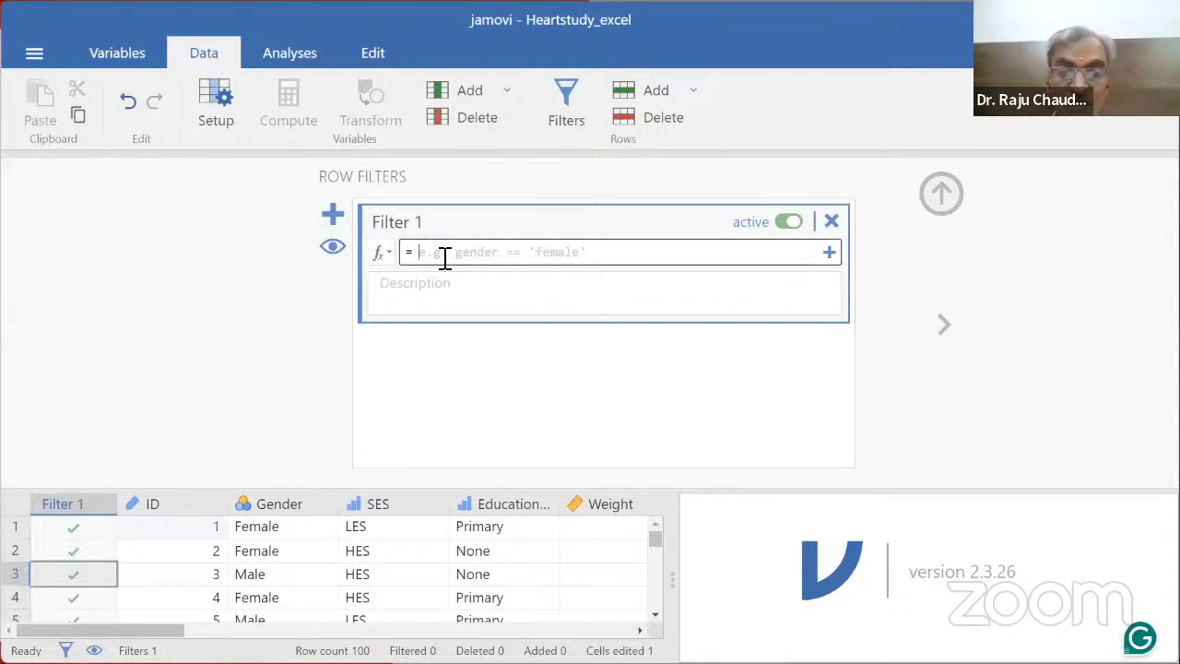
pyautogui.write('Gender')
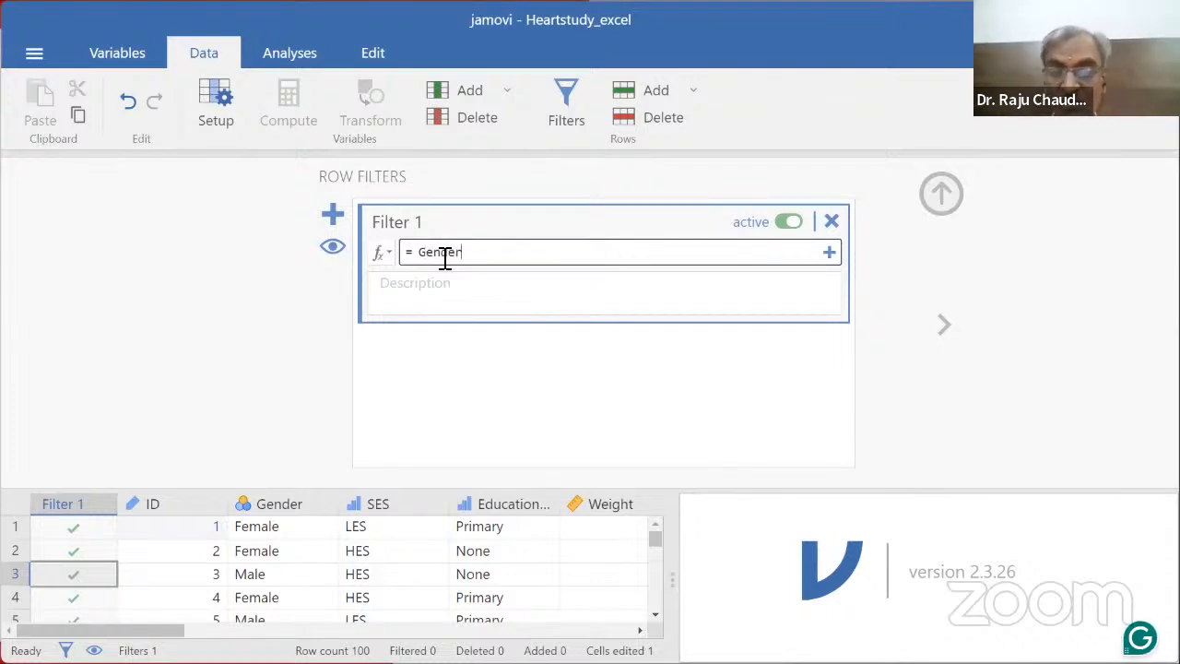
pyautogui.hotkey('alt', 'Tab')
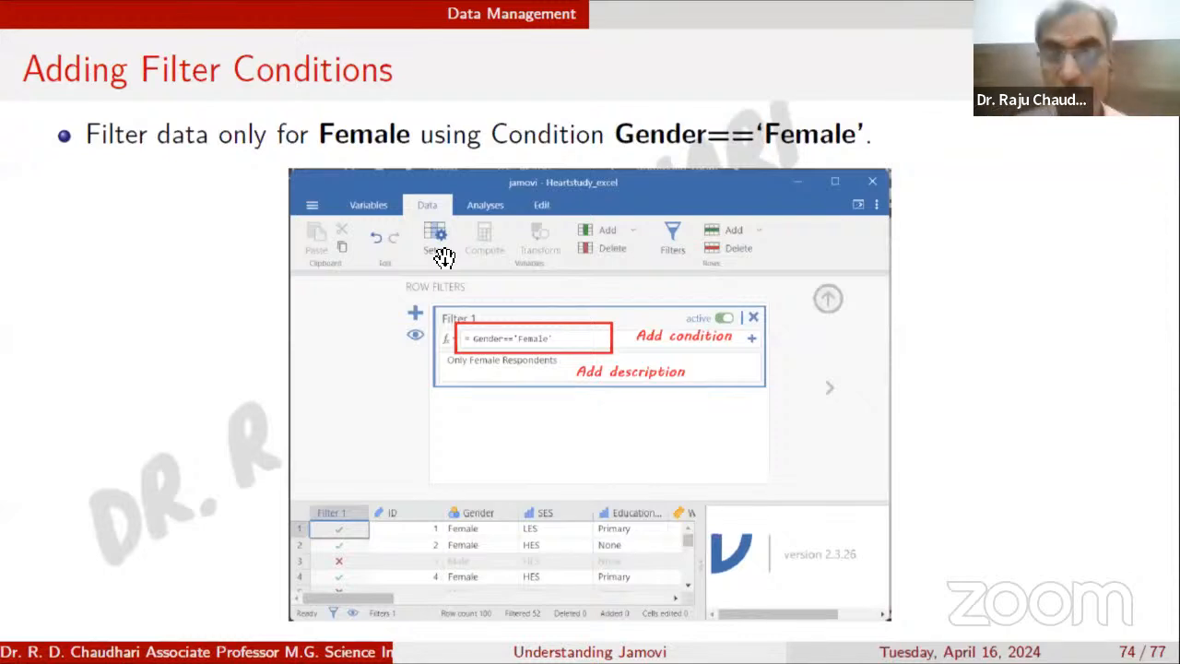
pyautogui.hotkey('alt', 'Tab')
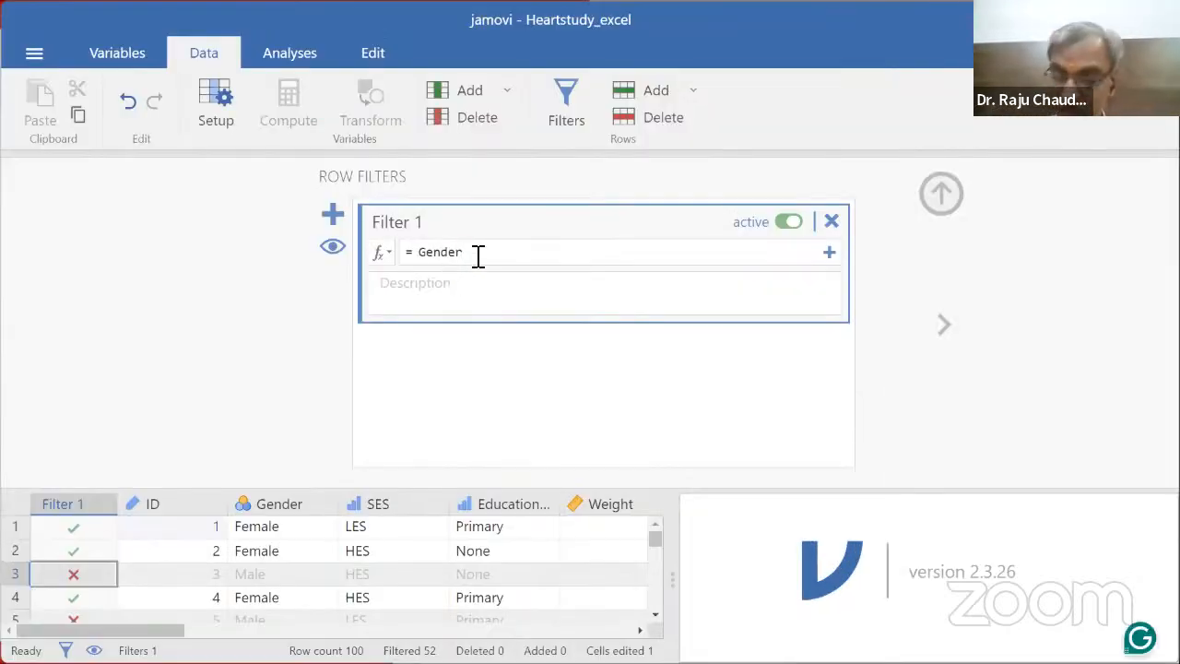
pyautogui.write('=')
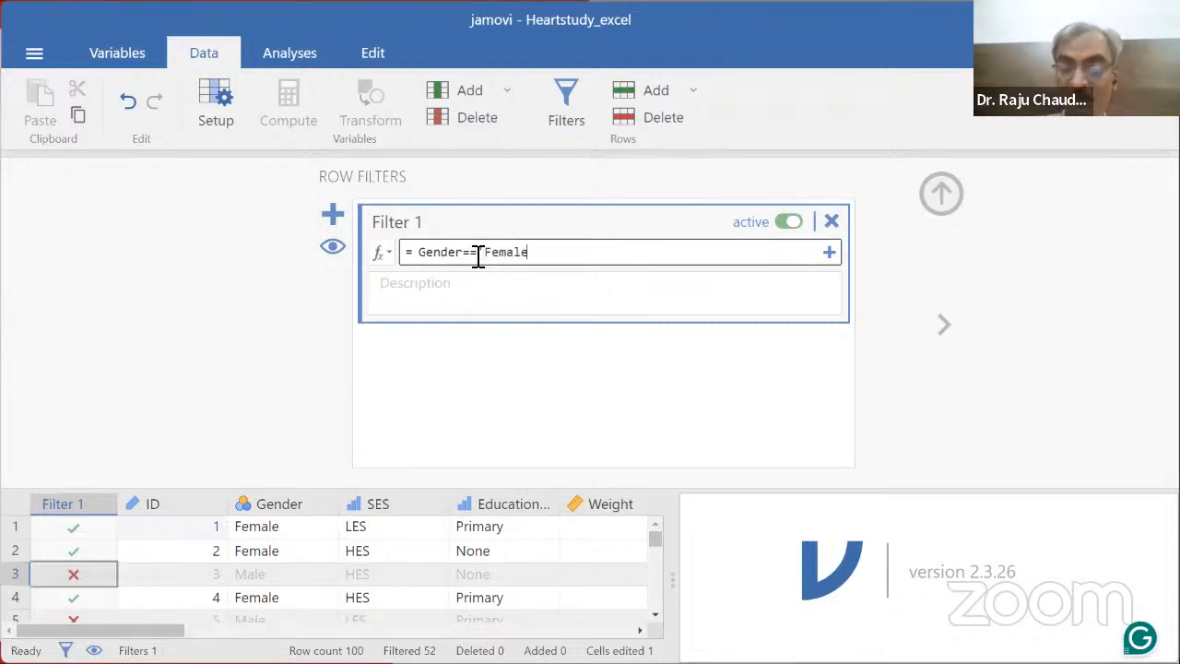
pyautogui.write("='Female'")
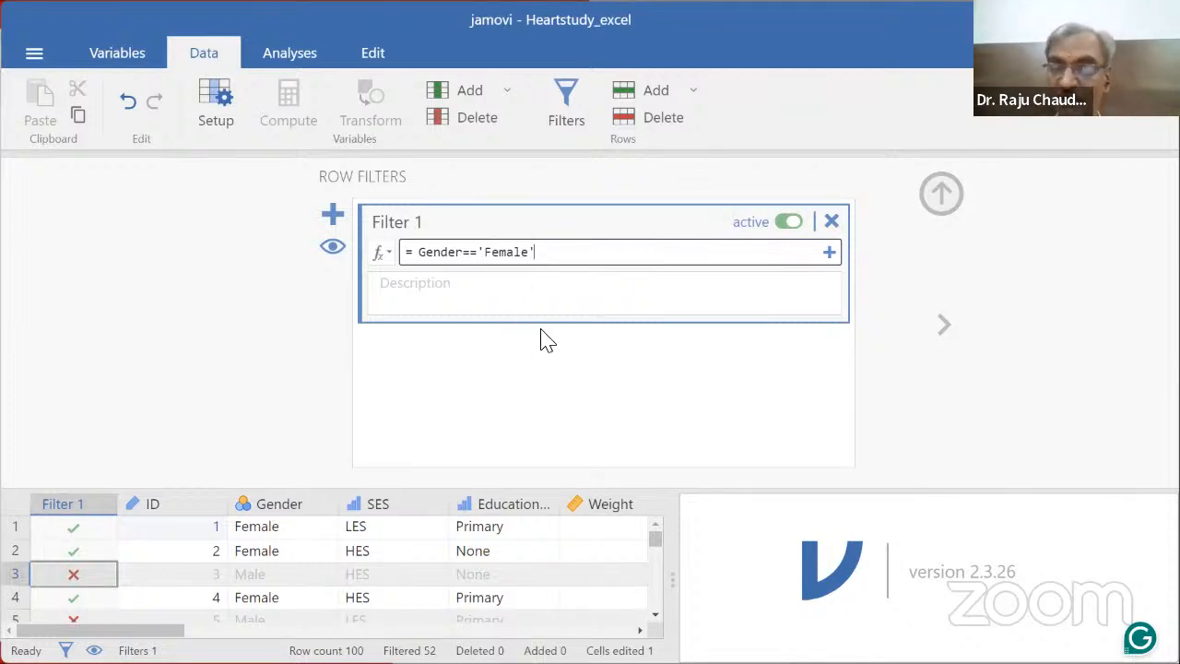
pyautogui.click(945, 197)
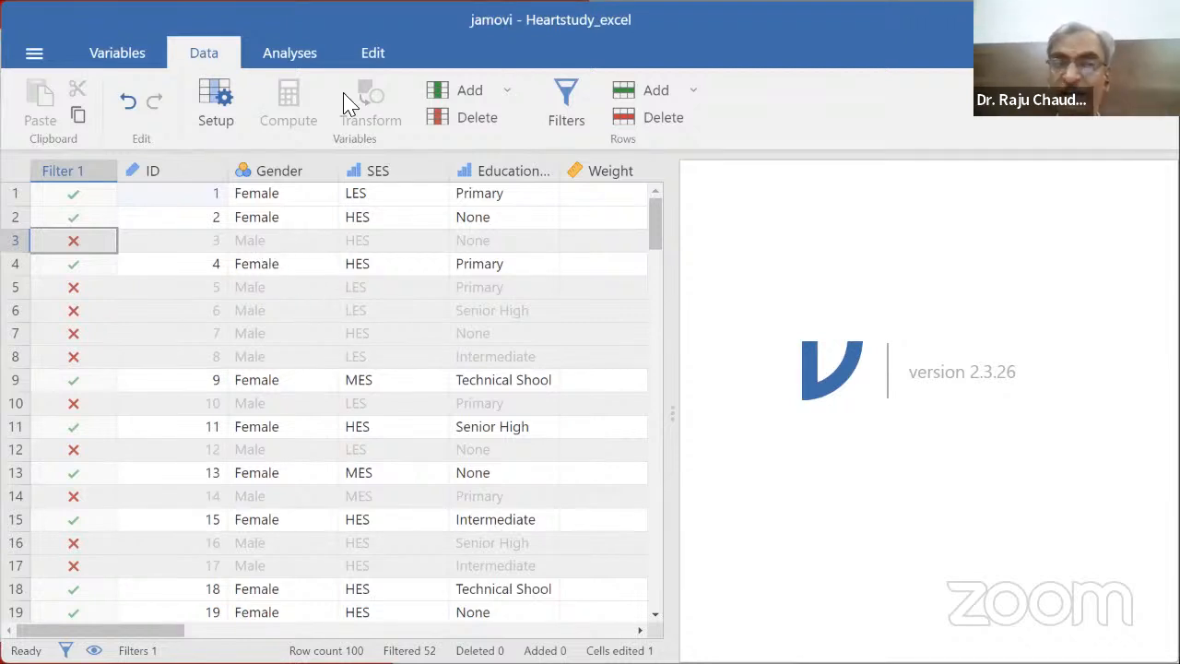
# Step: Create a Descriptives analysis from the Exploration group for the Weight variable
pyautogui.click(303, 52)
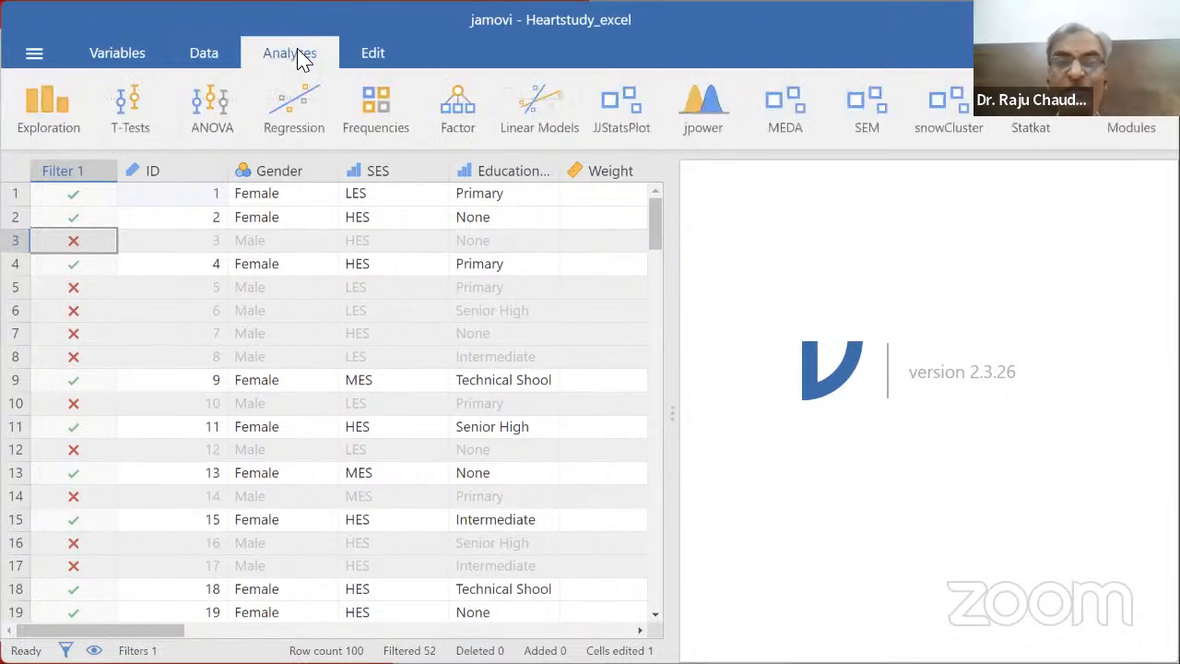
pyautogui.click(51, 113)
pyautogui.click(65, 151)
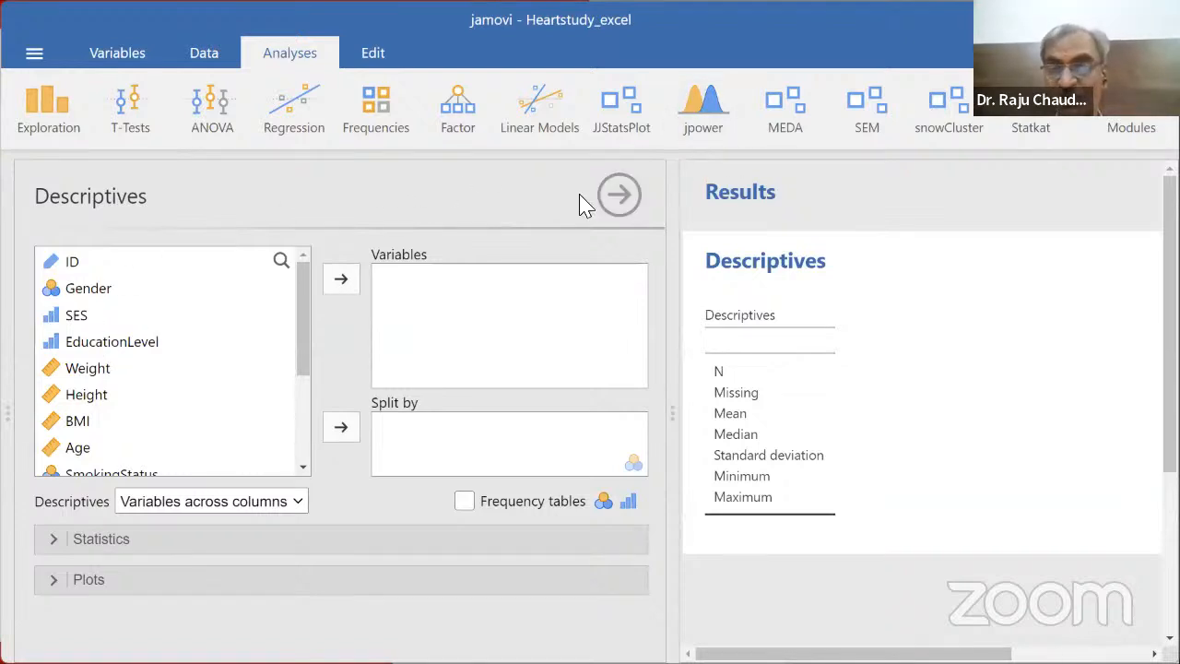
pyautogui.click(615, 200)
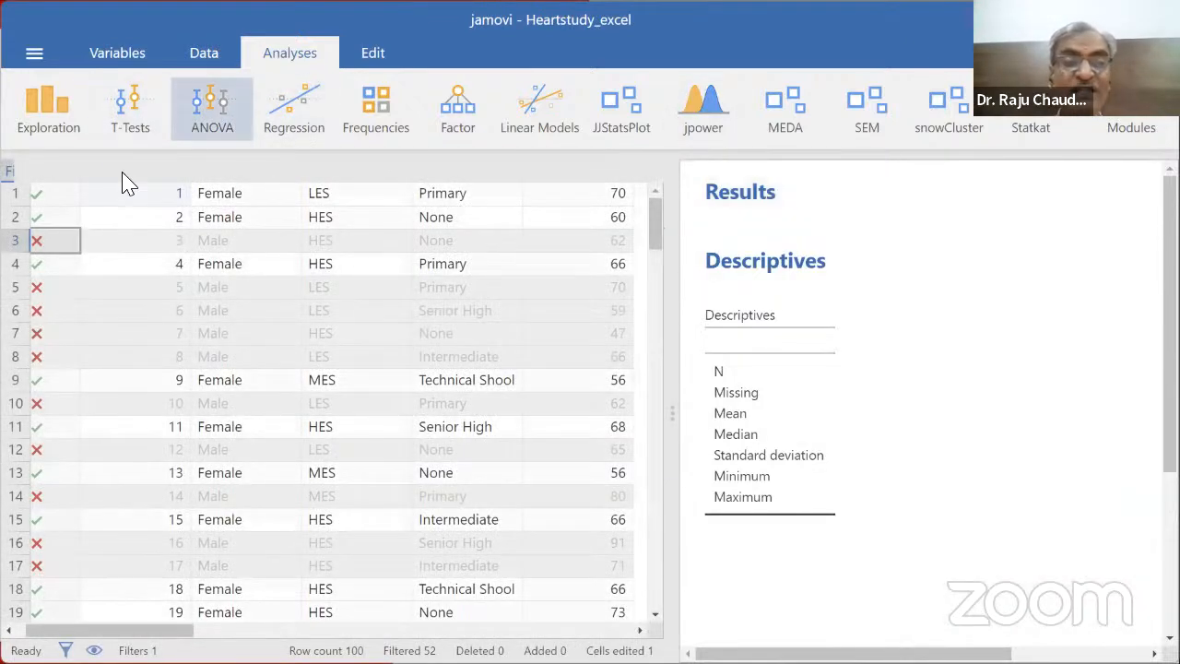
pyautogui.click(44, 118)
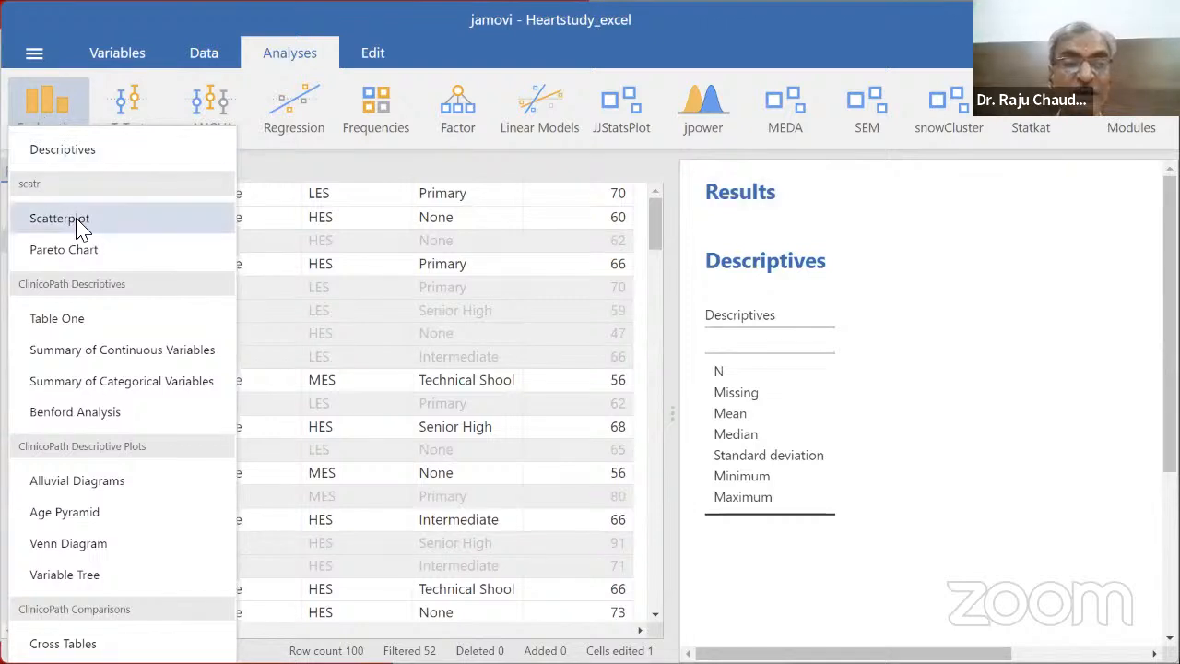
pyautogui.click(783, 320)
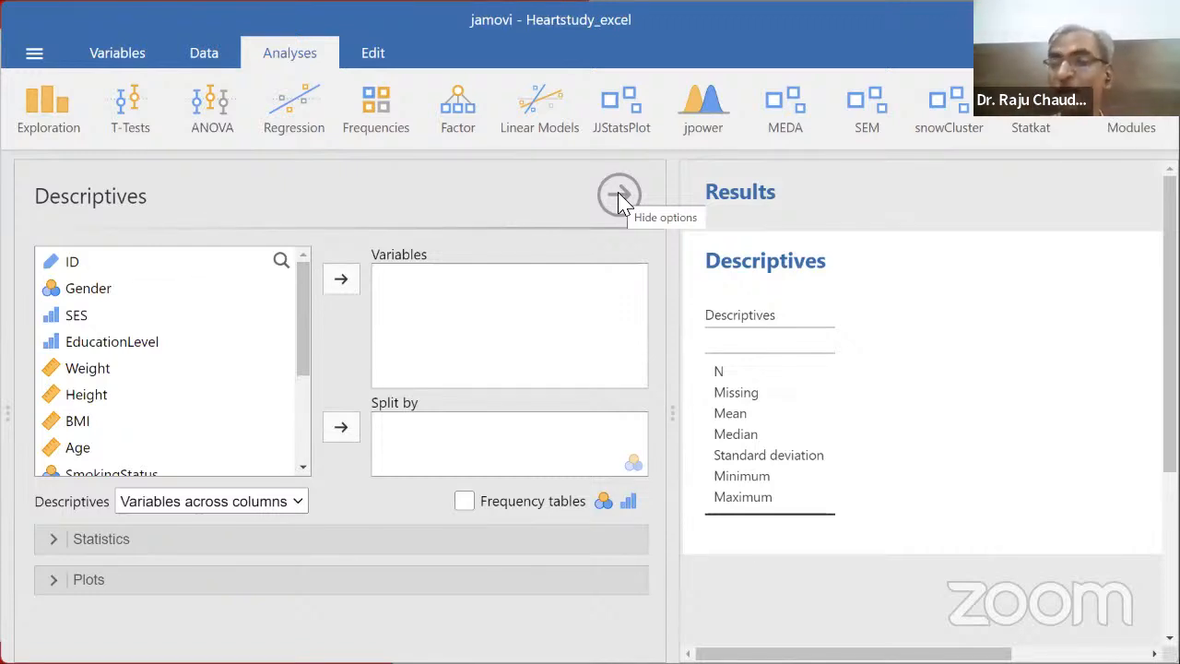
pyautogui.click(84, 369)
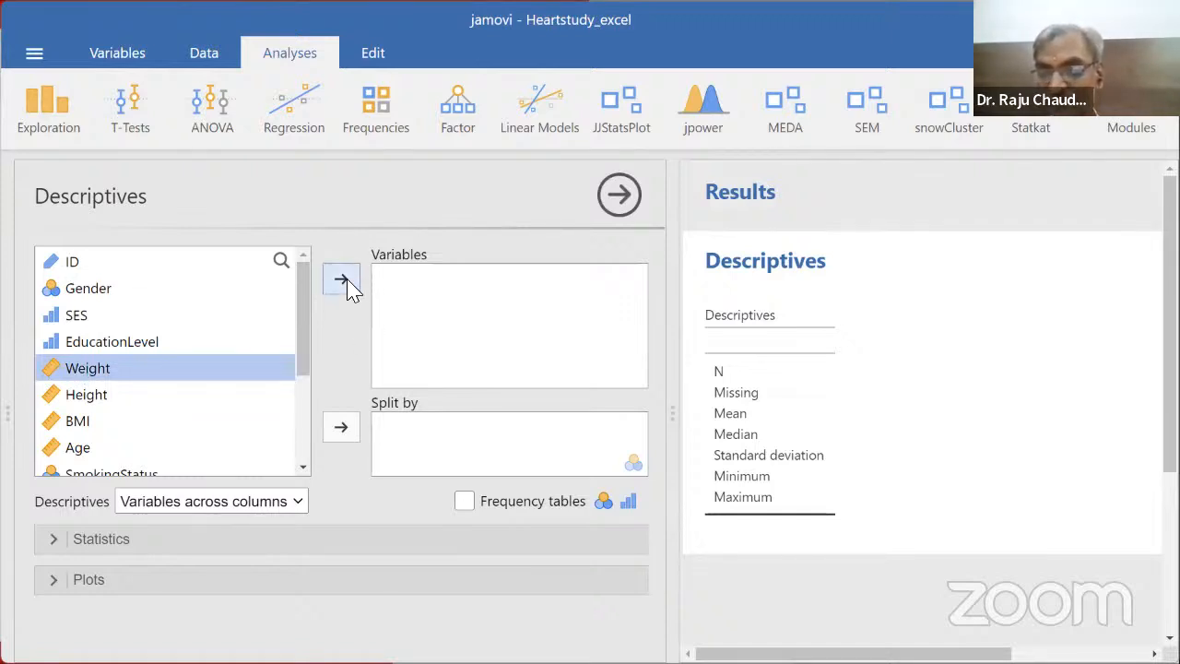
pyautogui.moveTo(124, 368); pyautogui.dragTo(434, 298)
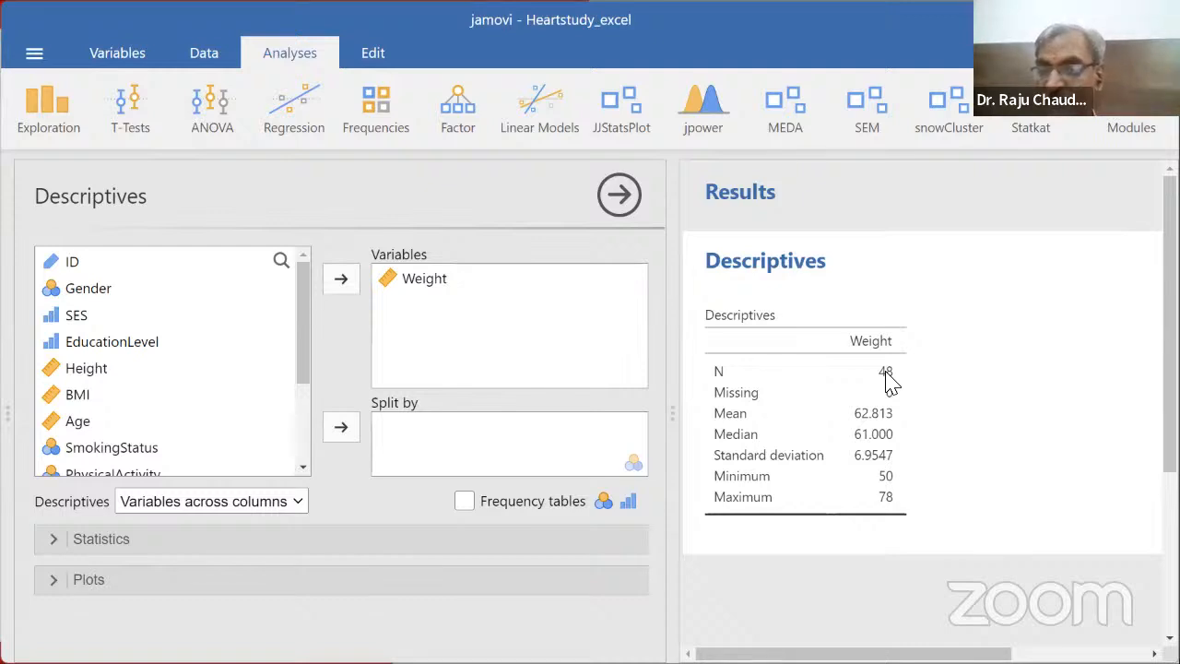
# Step: Hide the Descriptives options, and look through the filtered rows beside the Weight statistics
pyautogui.click(629, 194)
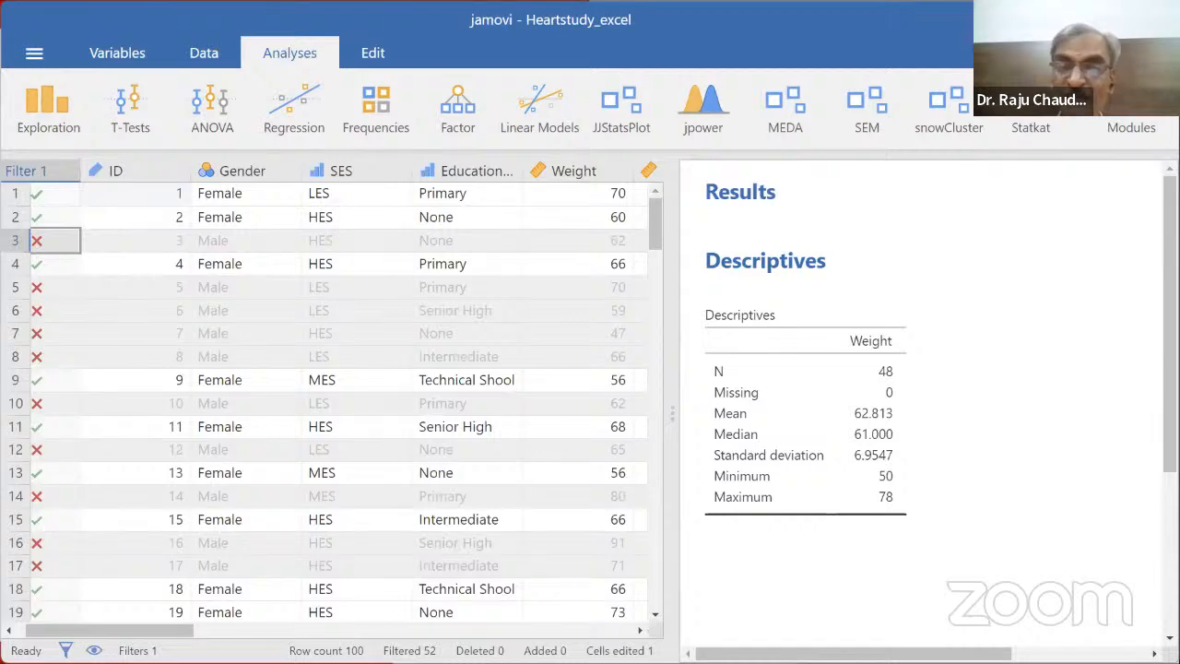
pyautogui.scroll(-7, 222, 468)
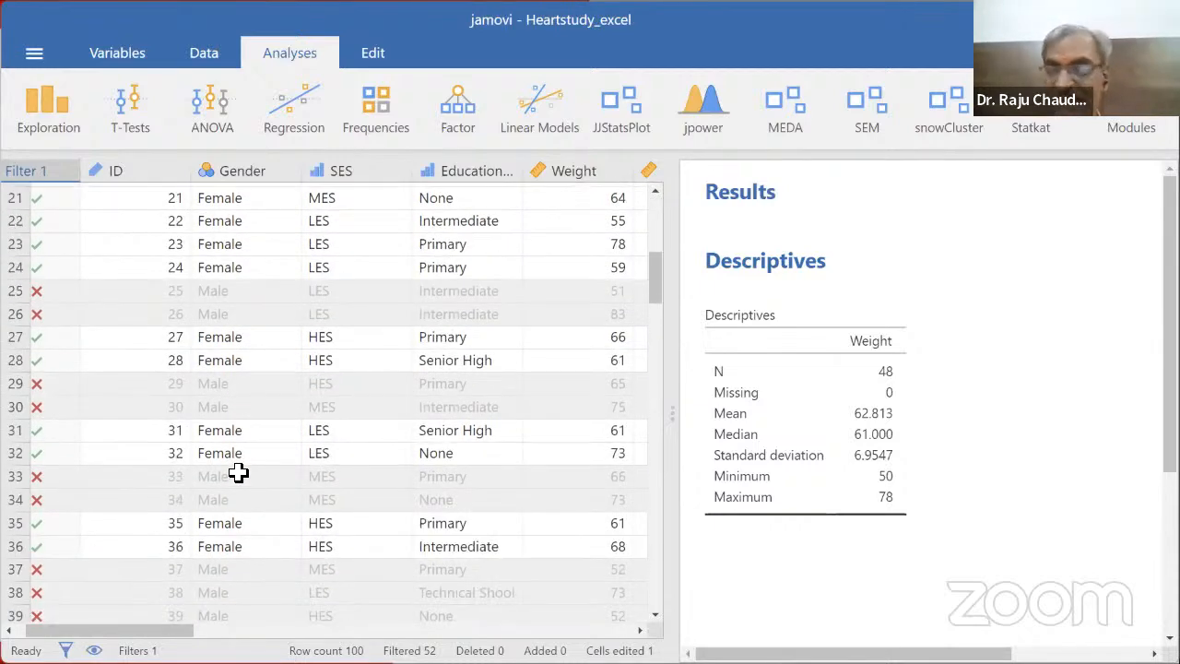
pyautogui.scroll(5, 238, 472)
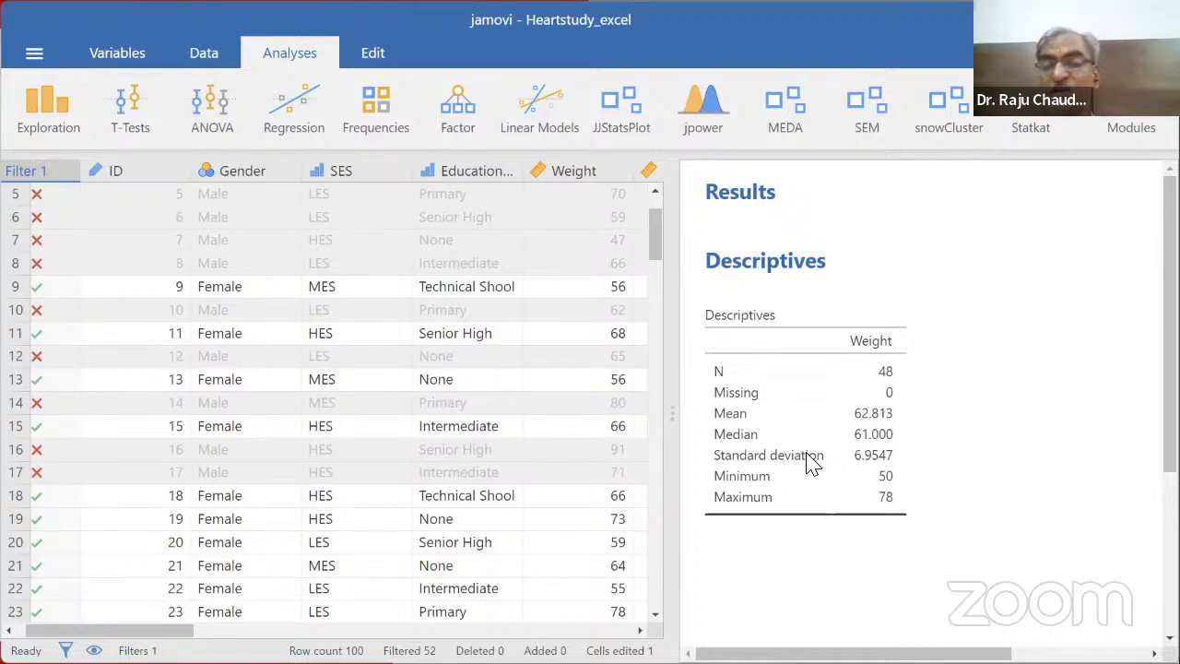
pyautogui.scroll(2, 108, 306)
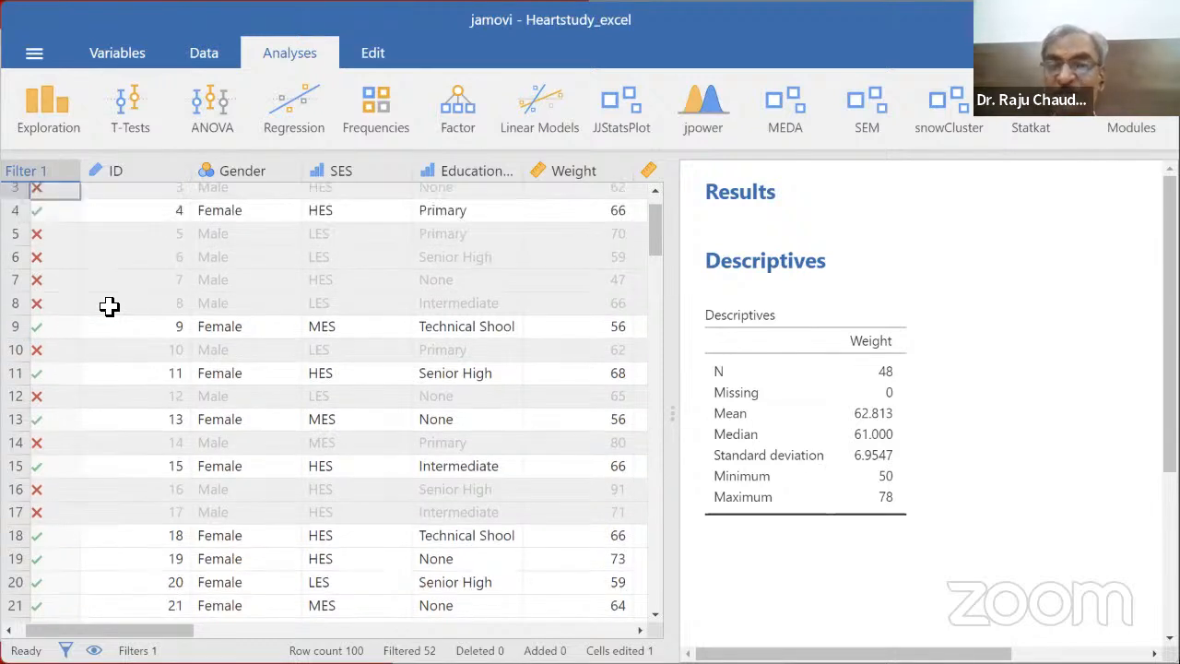
# Step: Deactivate Filter 1, check the rows, and close the row filter setup to view the Weight descriptives for all respondents
pyautogui.click(39, 222)
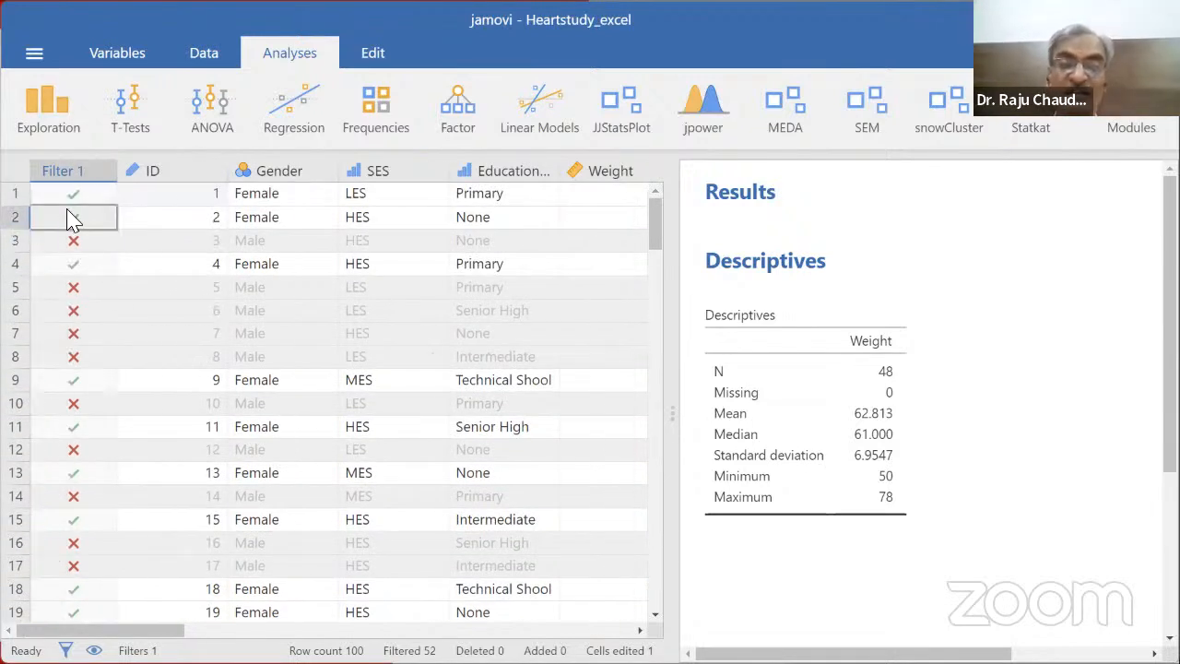
pyautogui.click(93, 171)
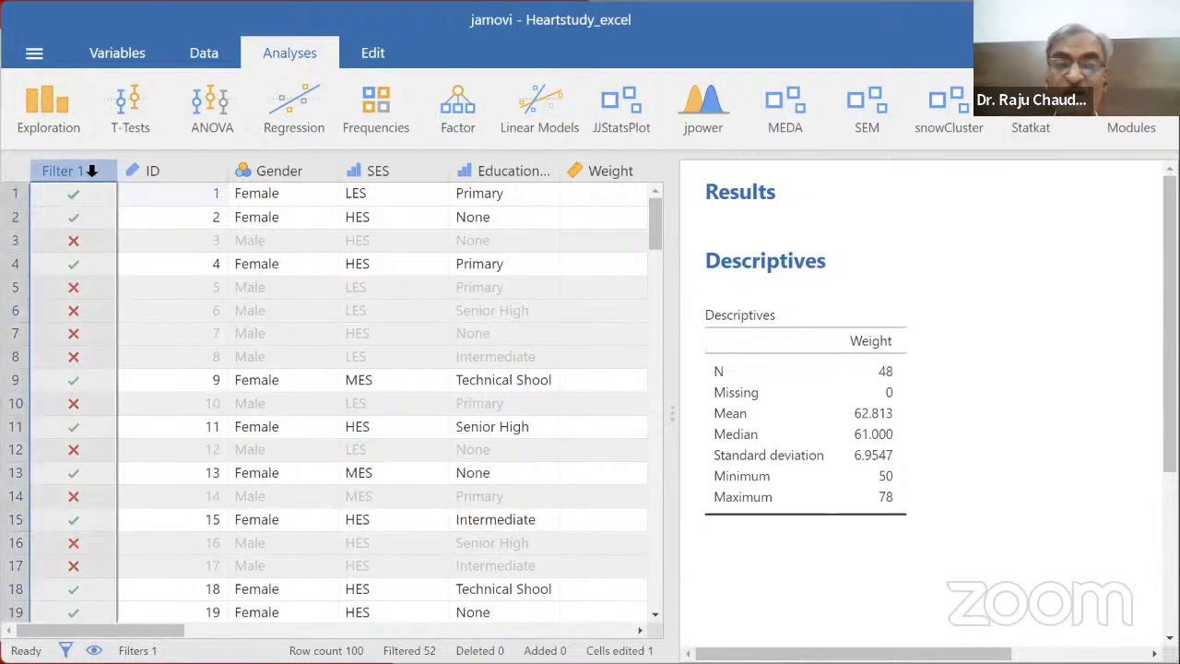
pyautogui.doubleClick(92, 170)
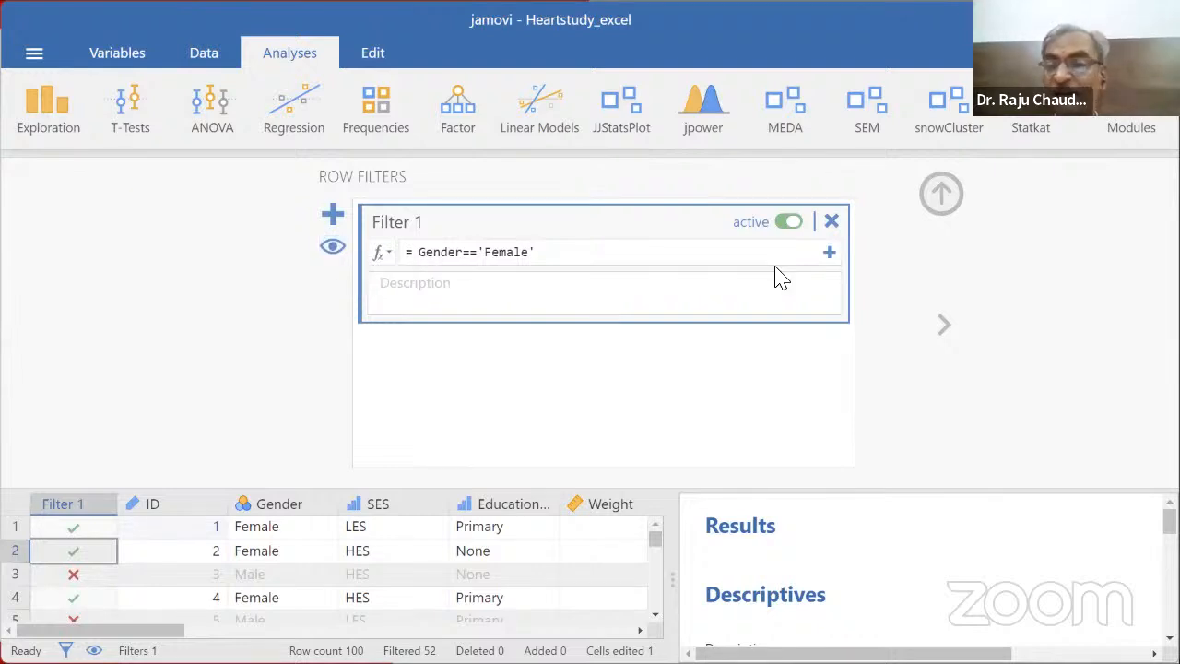
pyautogui.click(788, 222)
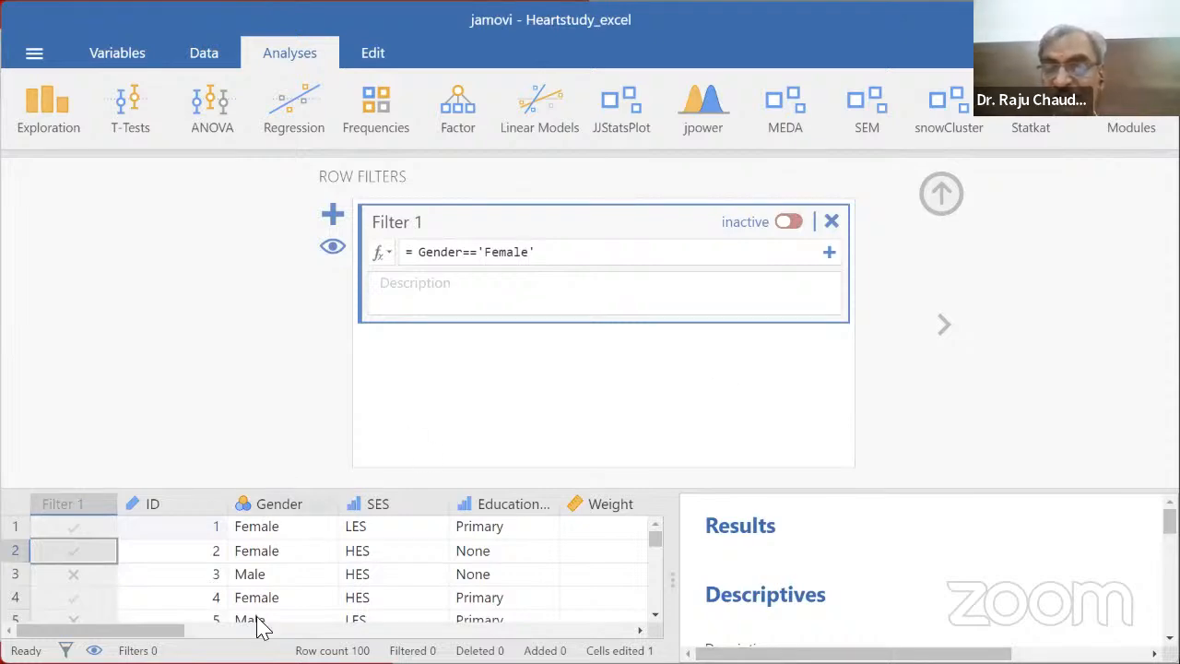
pyautogui.scroll(-5, 372, 553)
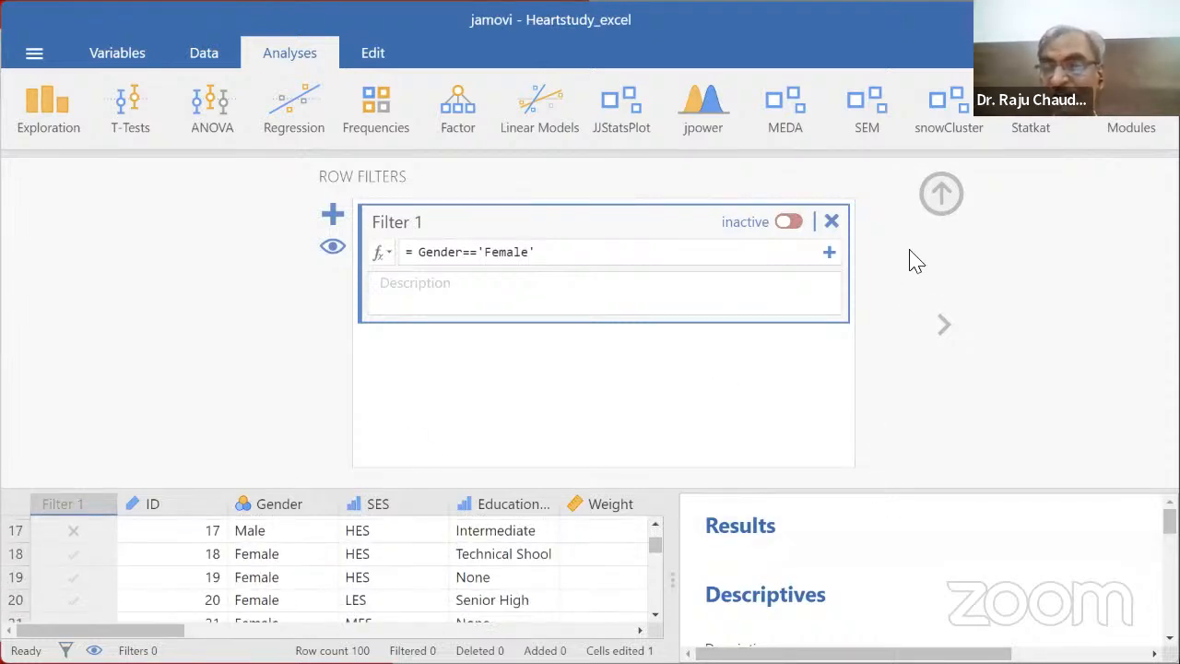
pyautogui.click(942, 193)
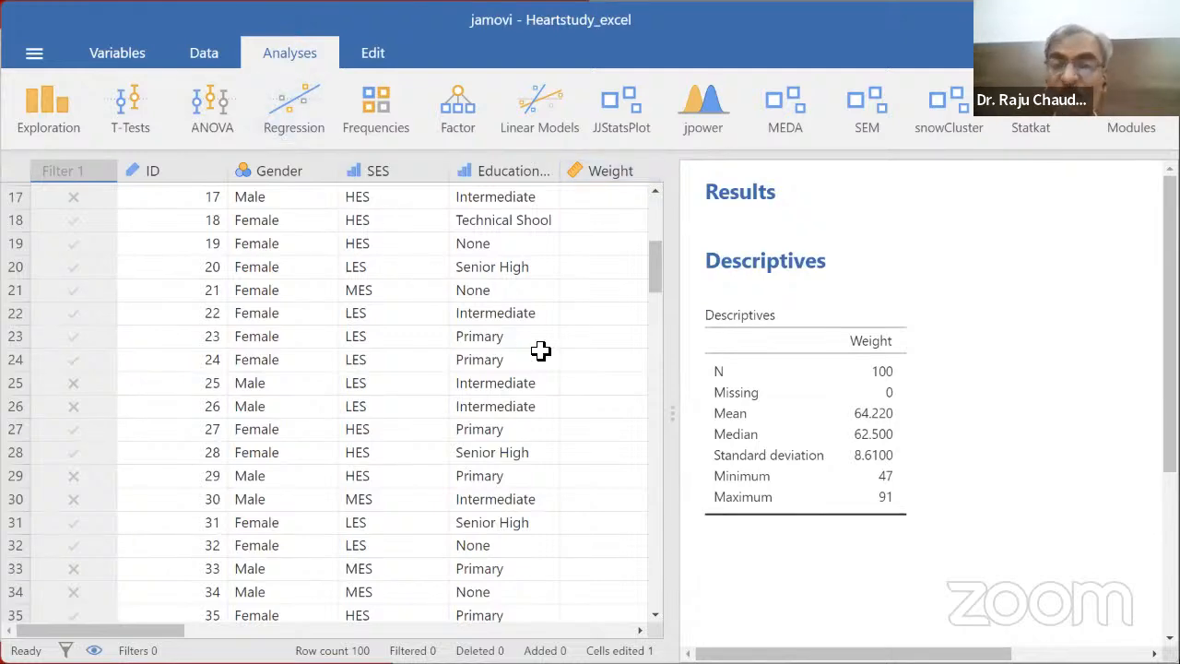
# Step: Consult the Nested Filter Conditions slide, return to jamovi, and reactivate Filter 1
pyautogui.hotkey('alt', 'Tab')
pyautogui.press('Right')
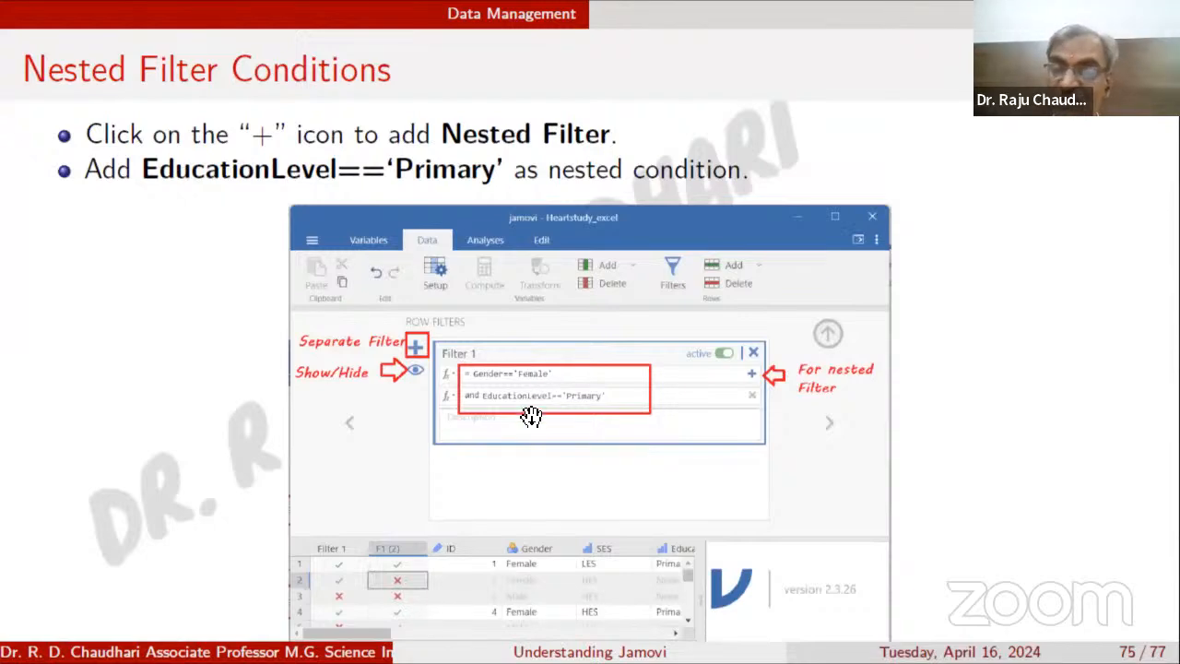
pyautogui.hotkey('alt', 'Tab')
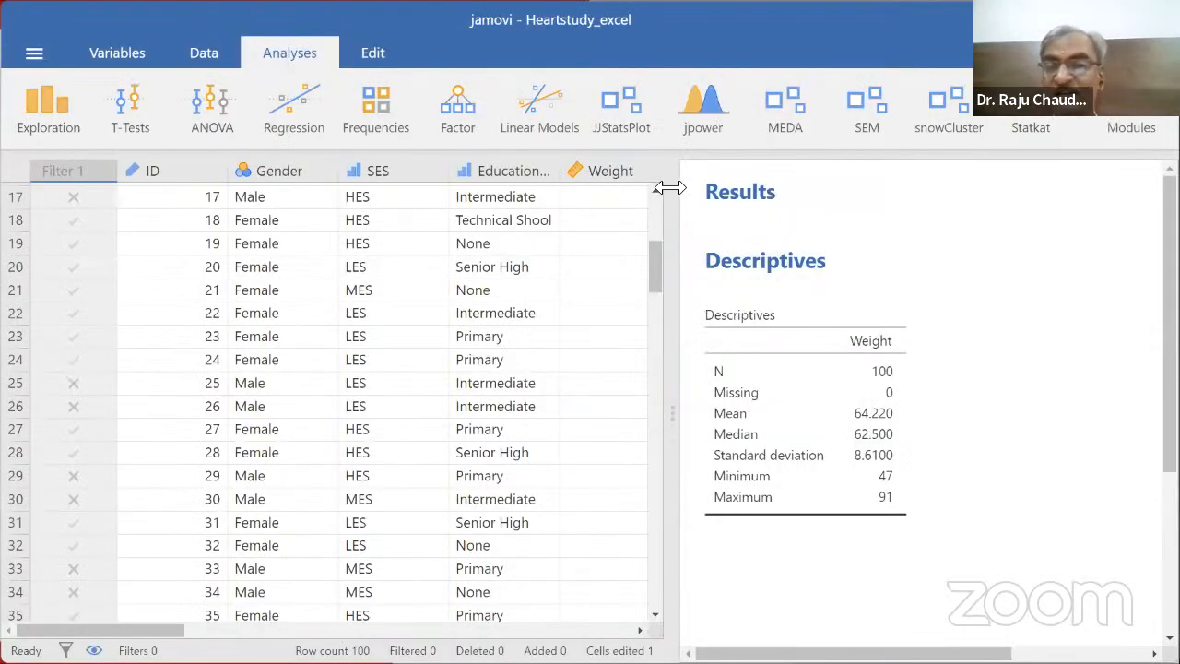
pyautogui.doubleClick(92, 172)
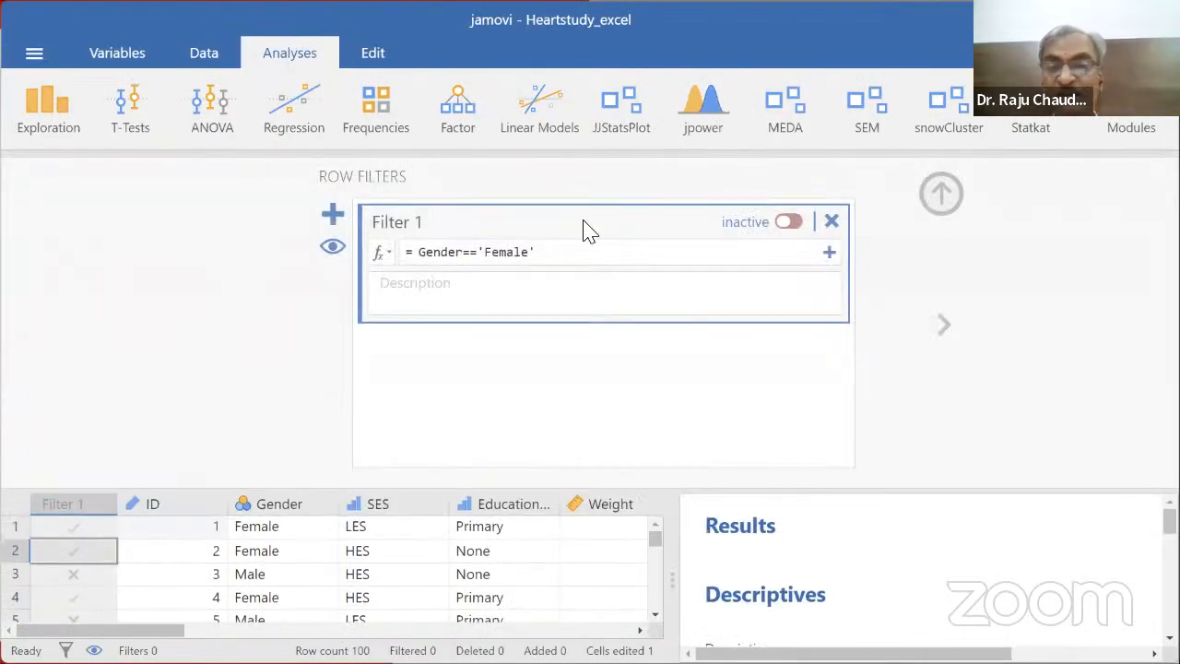
pyautogui.click(799, 223)
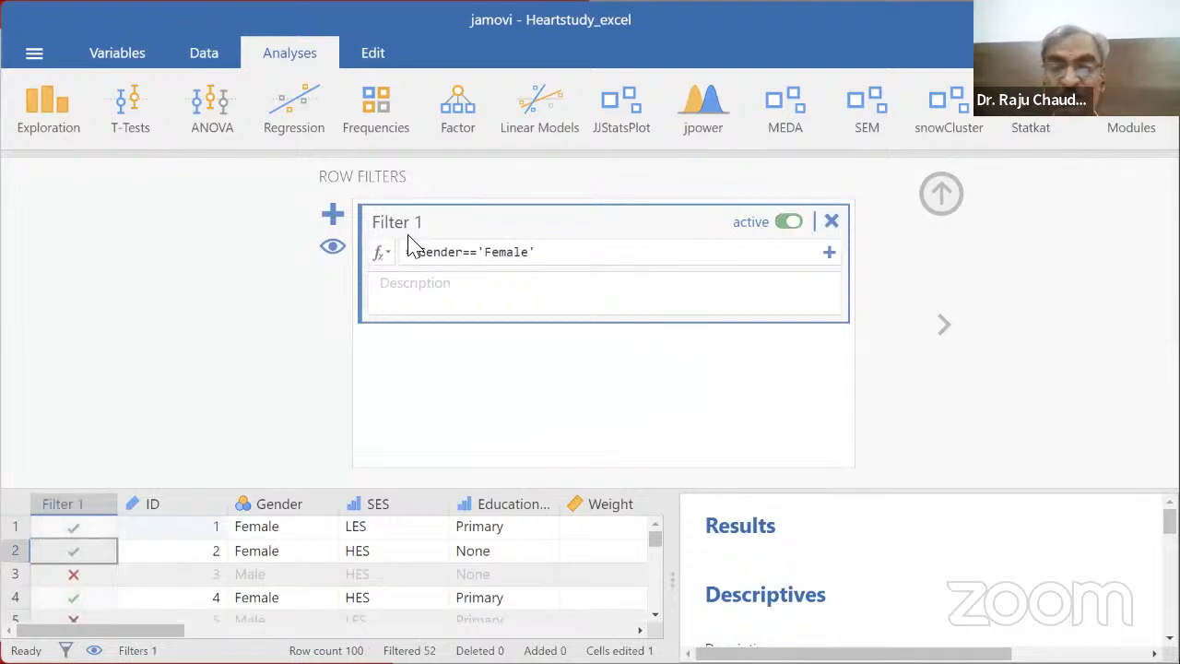
# Step: Add a second row filter, recheck the nested filter slide, and enter the condition and SES == 'LES' in the new filter
pyautogui.click(333, 214)
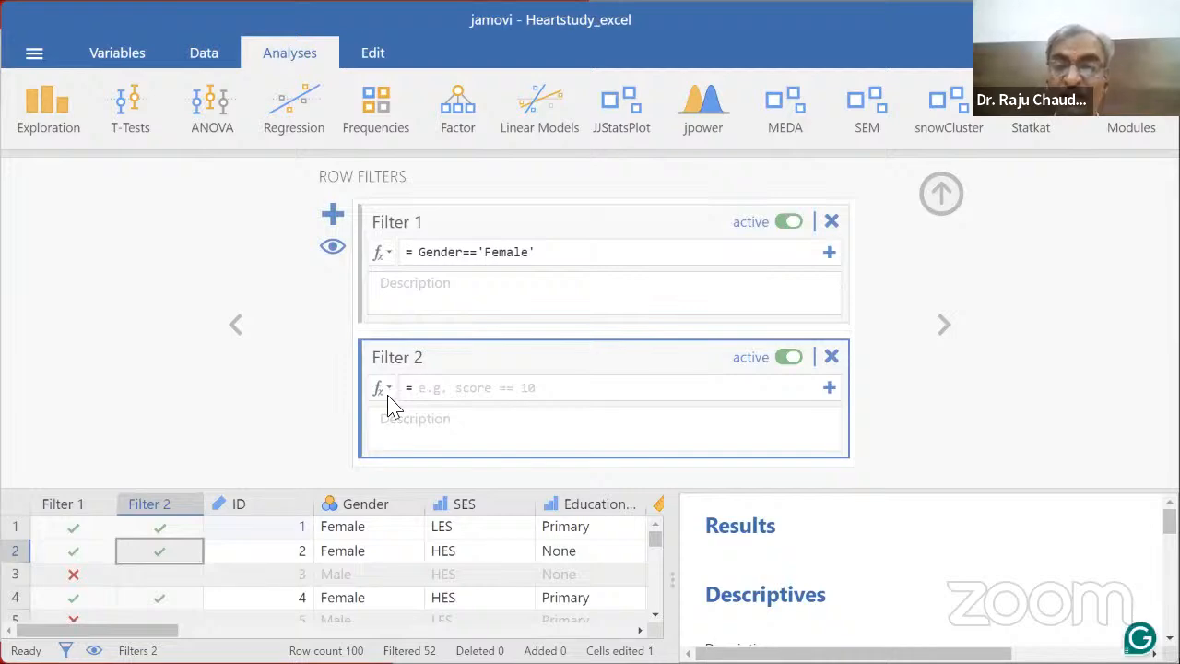
pyautogui.hotkey('alt', 'Tab')
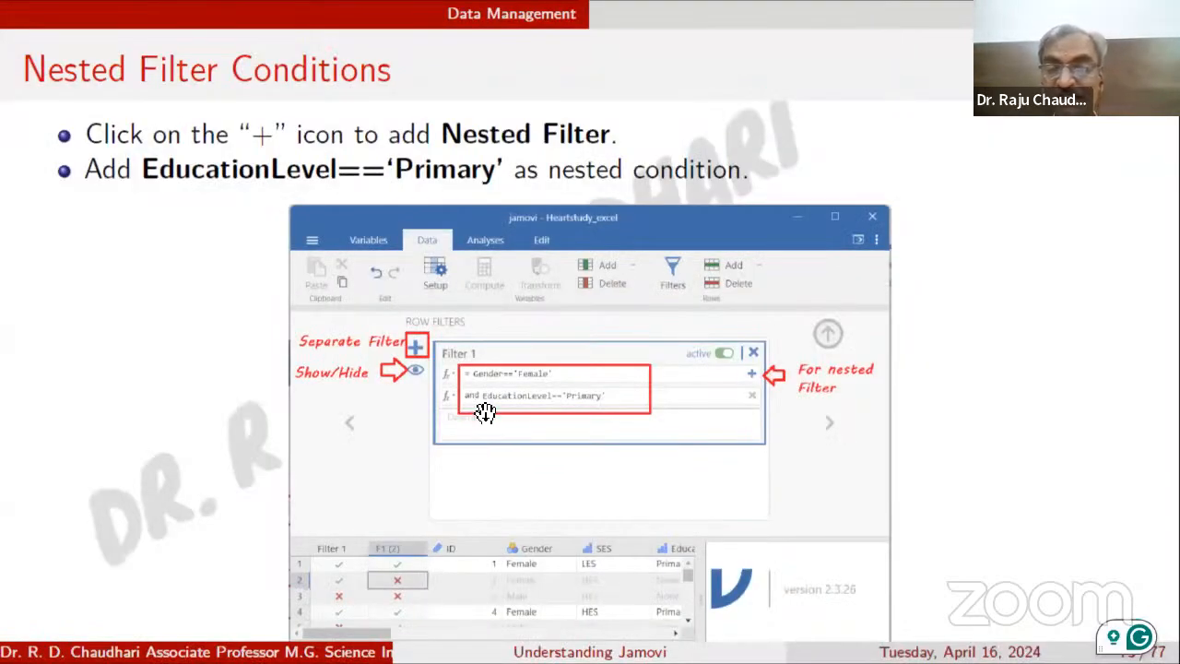
pyautogui.hotkey('alt', 'Tab')
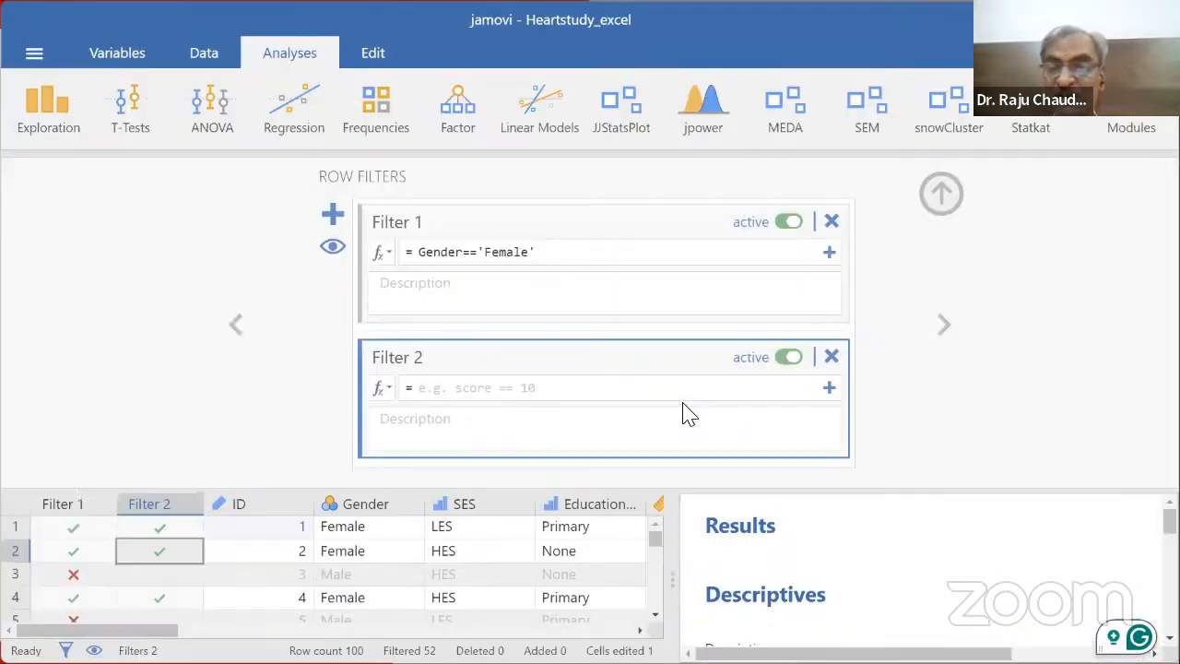
pyautogui.write("and SES == 'LES")
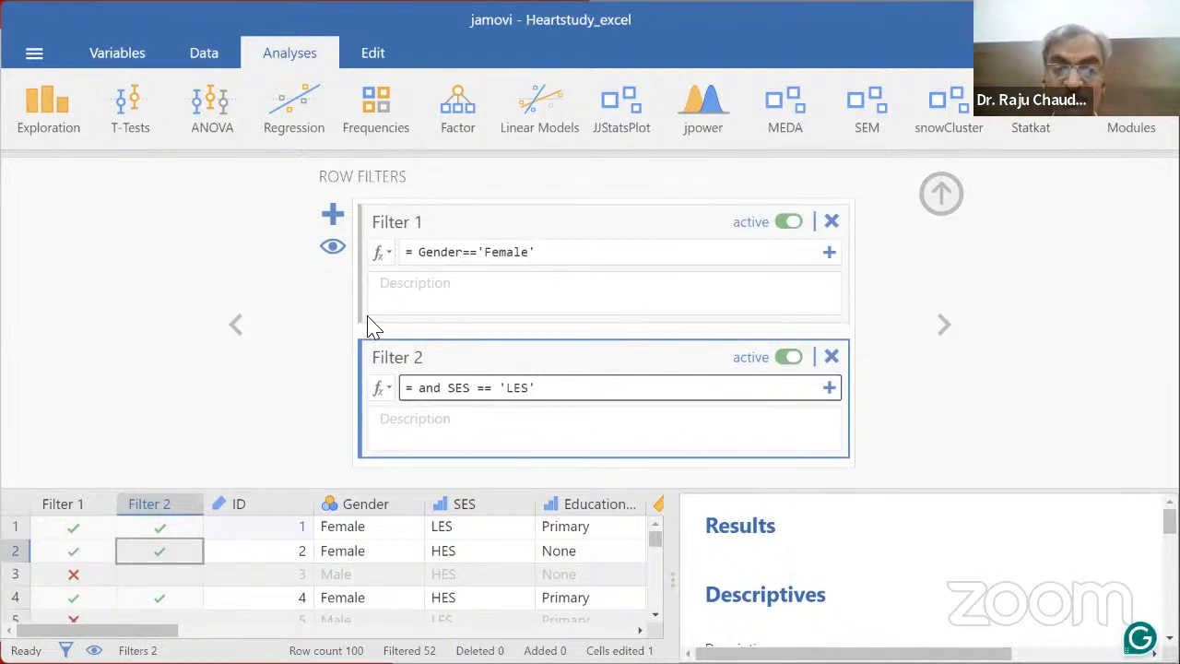
# Step: Try to apply the condition and SES == 'LES' in Filter 2, and compare it with the Nested Filter Conditions slide
pyautogui.click(305, 360)
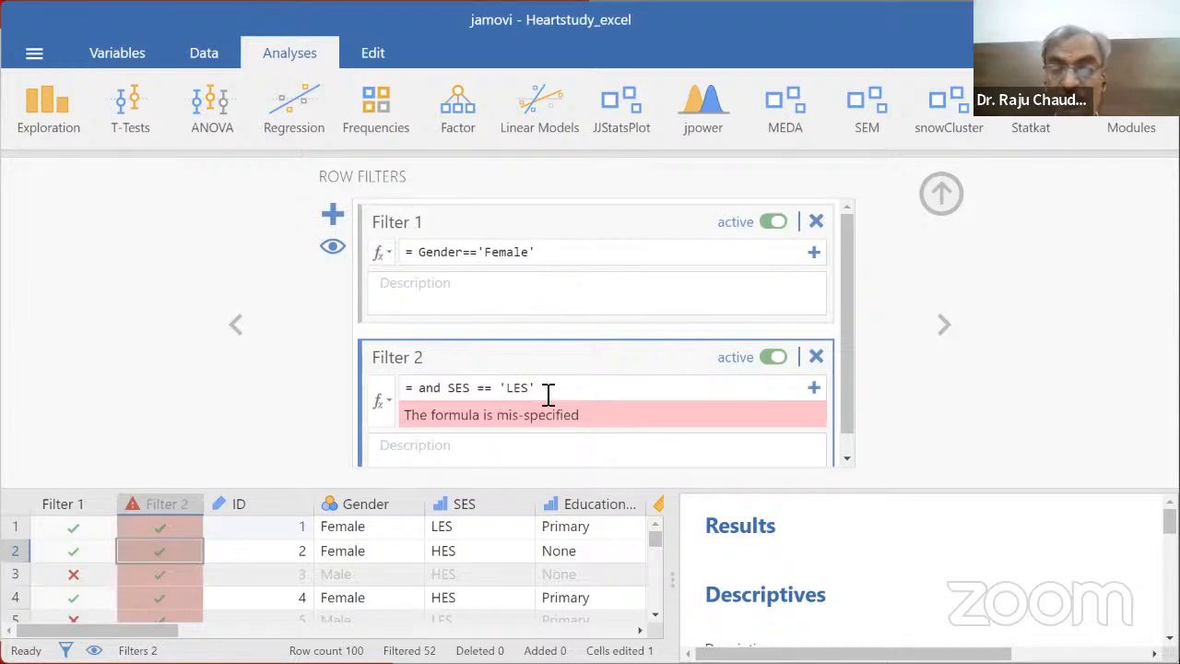
pyautogui.hotkey('alt', 'Tab')
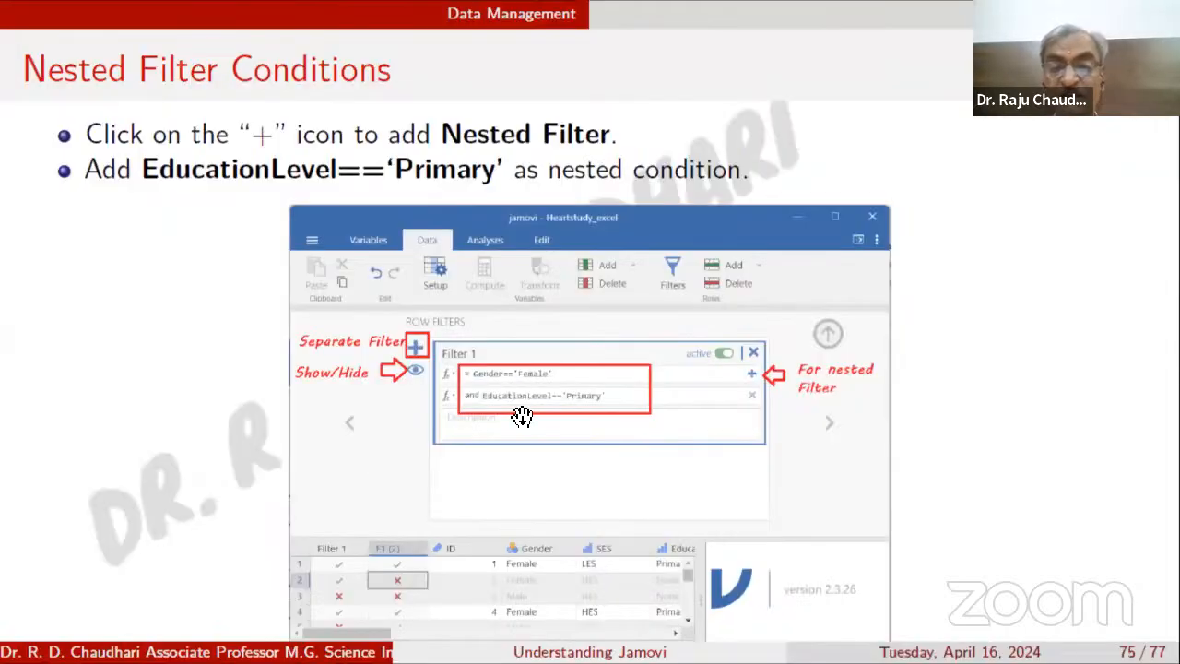
pyautogui.hotkey('alt', 'Tab')
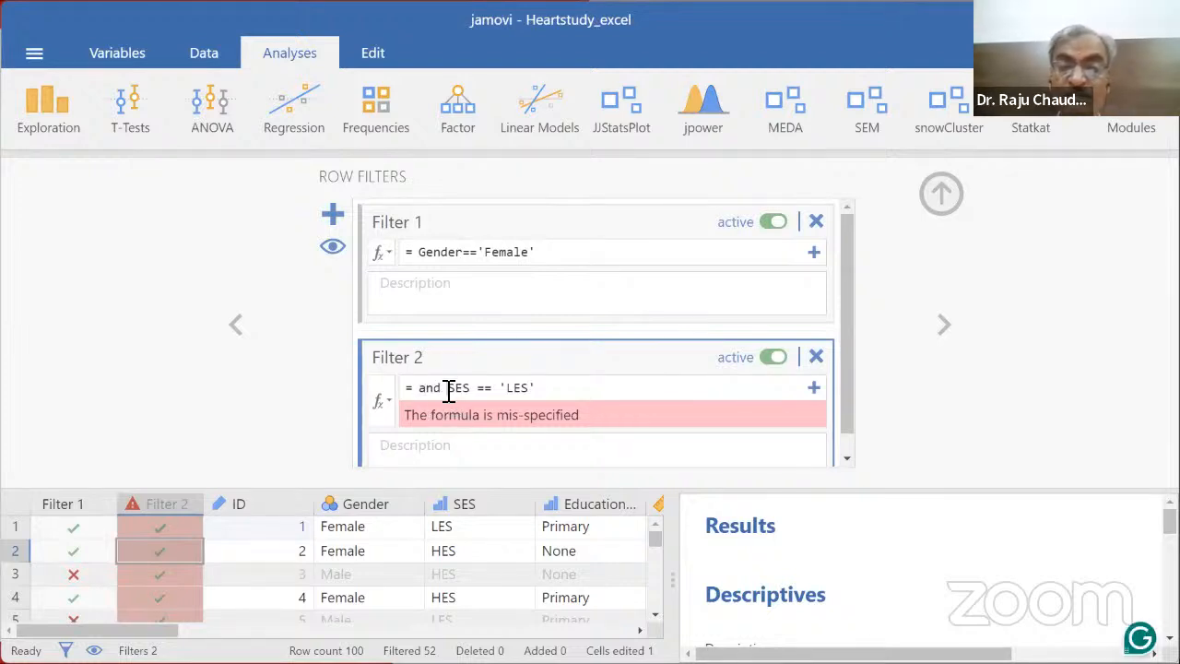
# Step: Remove the leading "and" from Filter 2's formula so it reads SES == 'LES', and apply the filter
pyautogui.click(449, 393)
pyautogui.press('BackSpace')
pyautogui.press('BackSpace')
pyautogui.press('BackSpace')
pyautogui.press('BackSpace')
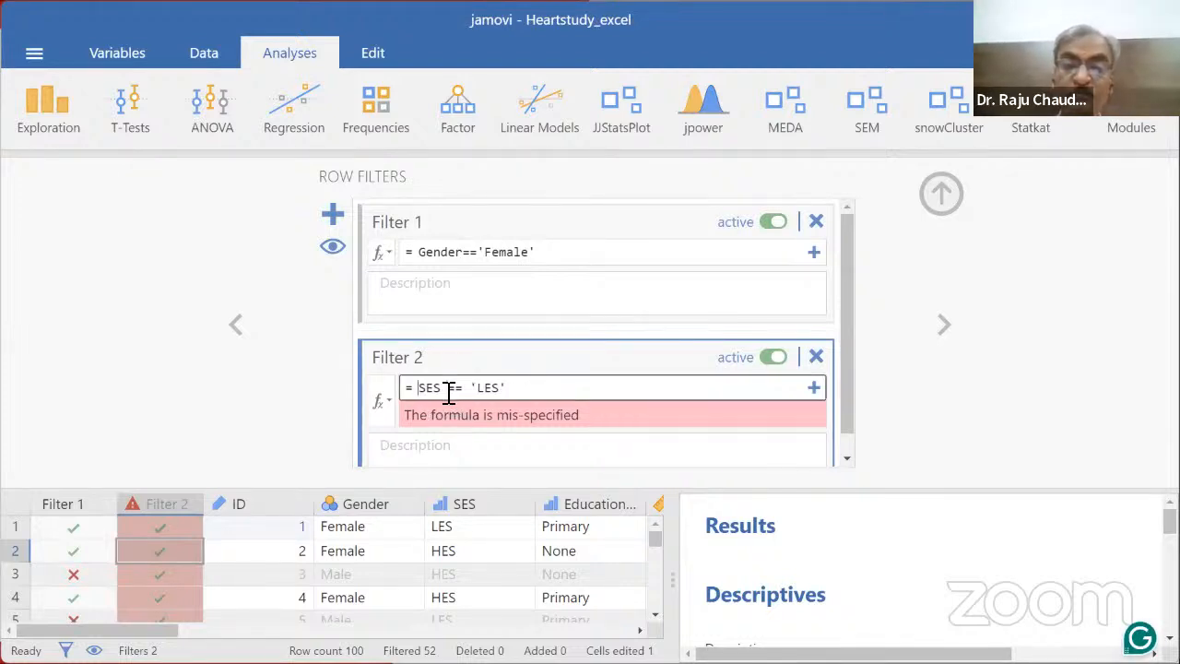
pyautogui.click(252, 442)
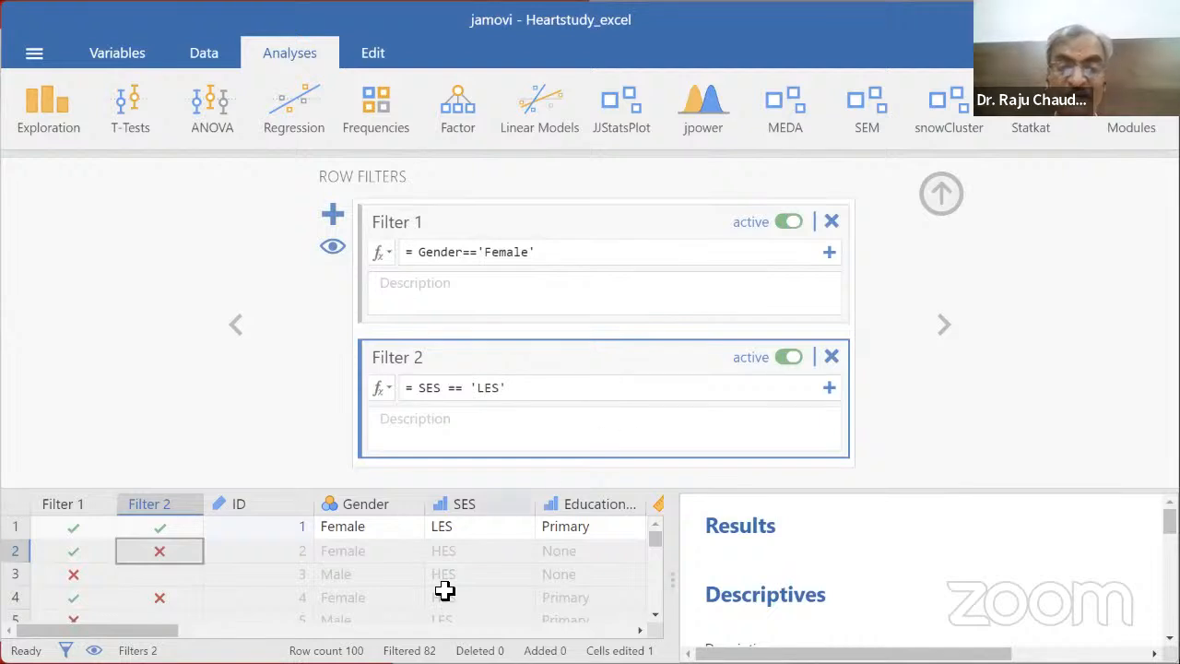
# Step: Look through the rows filtered by both conditions, and close the row filter setup to view the Weight descriptives
pyautogui.scroll(-1, 448, 554)
pyautogui.scroll(-2, 448, 554)
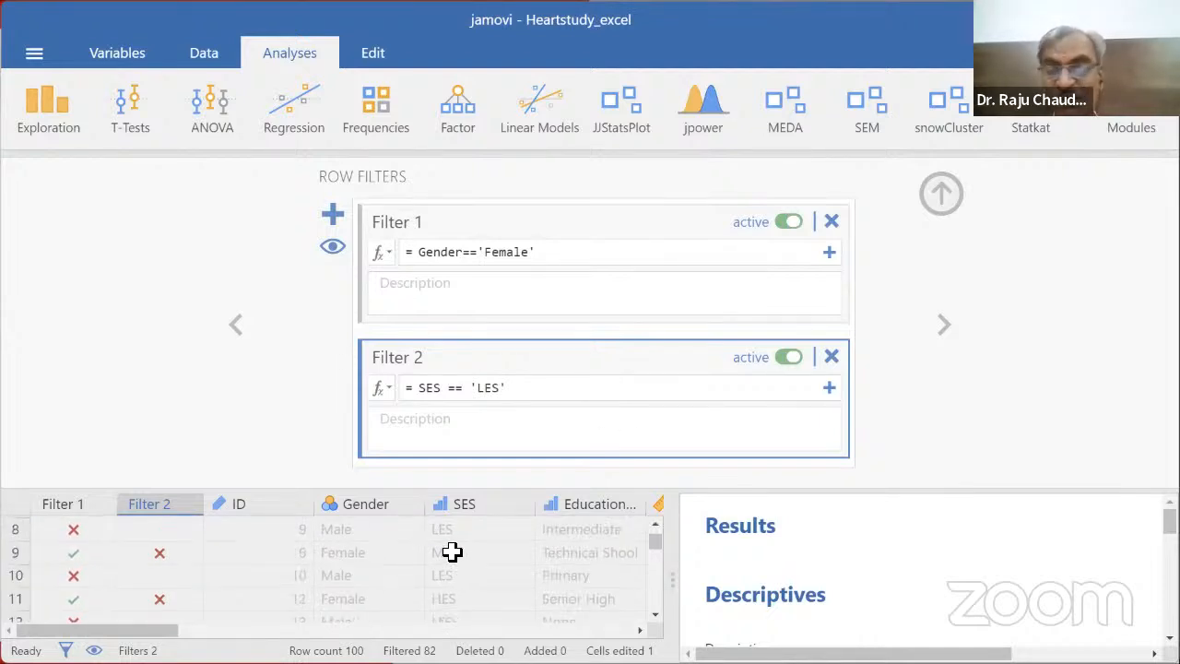
pyautogui.scroll(4, 453, 550)
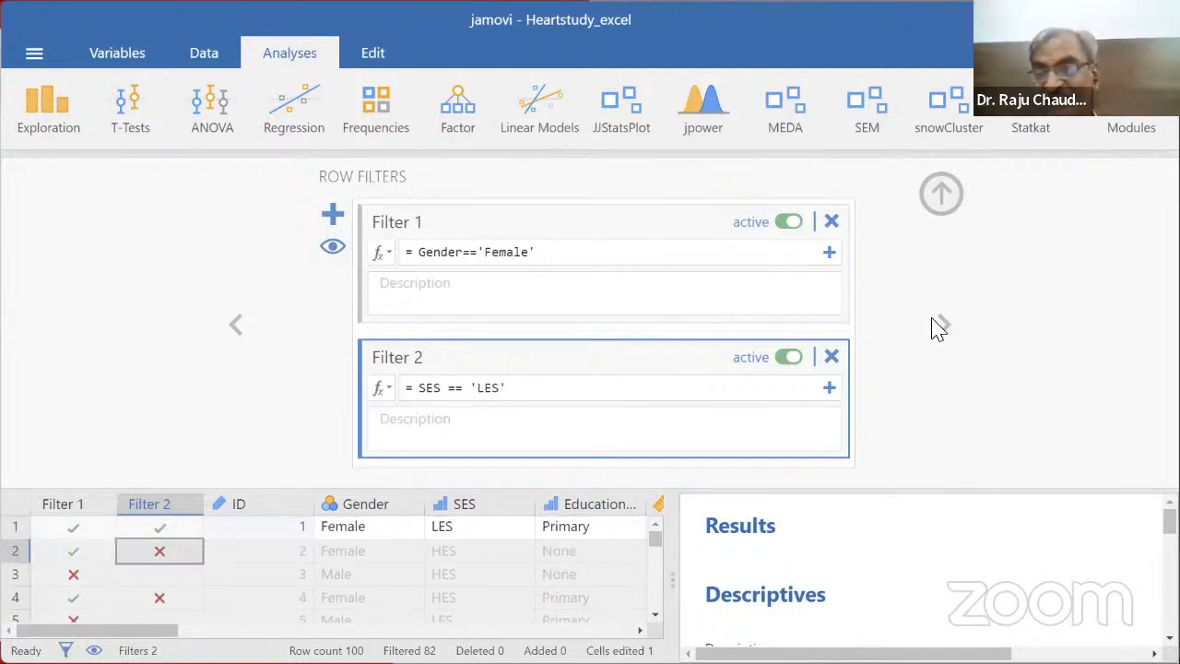
pyautogui.click(942, 195)
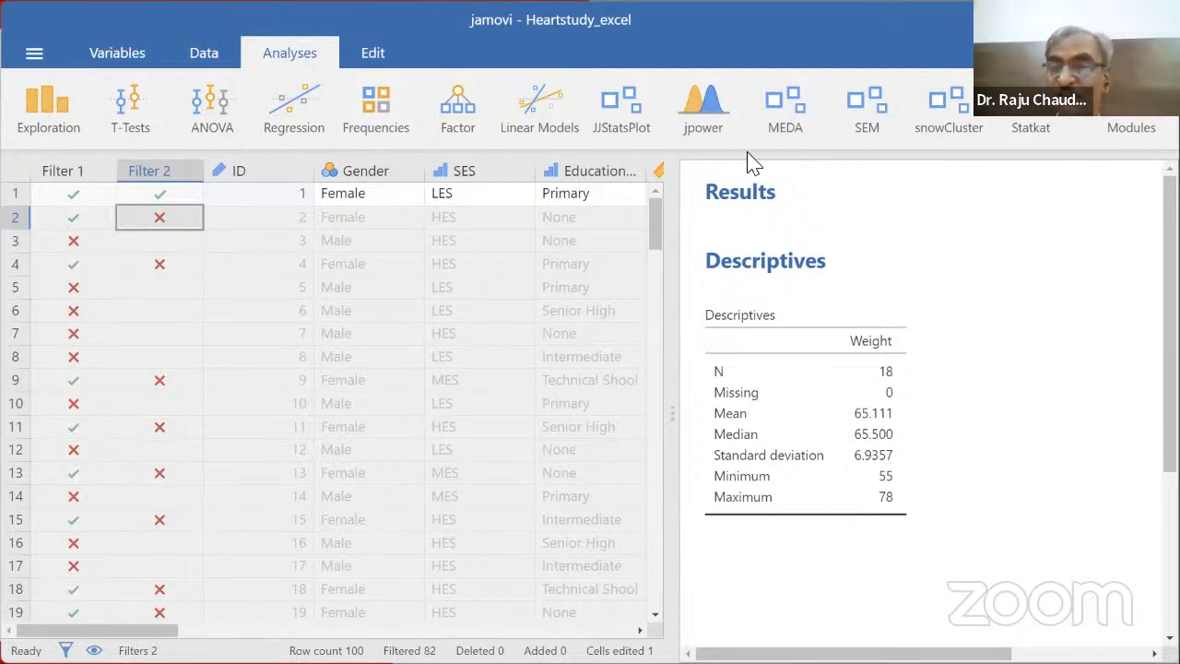
# Step: Switch to the slide presentation and advance from Nested Filter Conditions to the Resources slide
pyautogui.hotkey('alt', 'Tab')
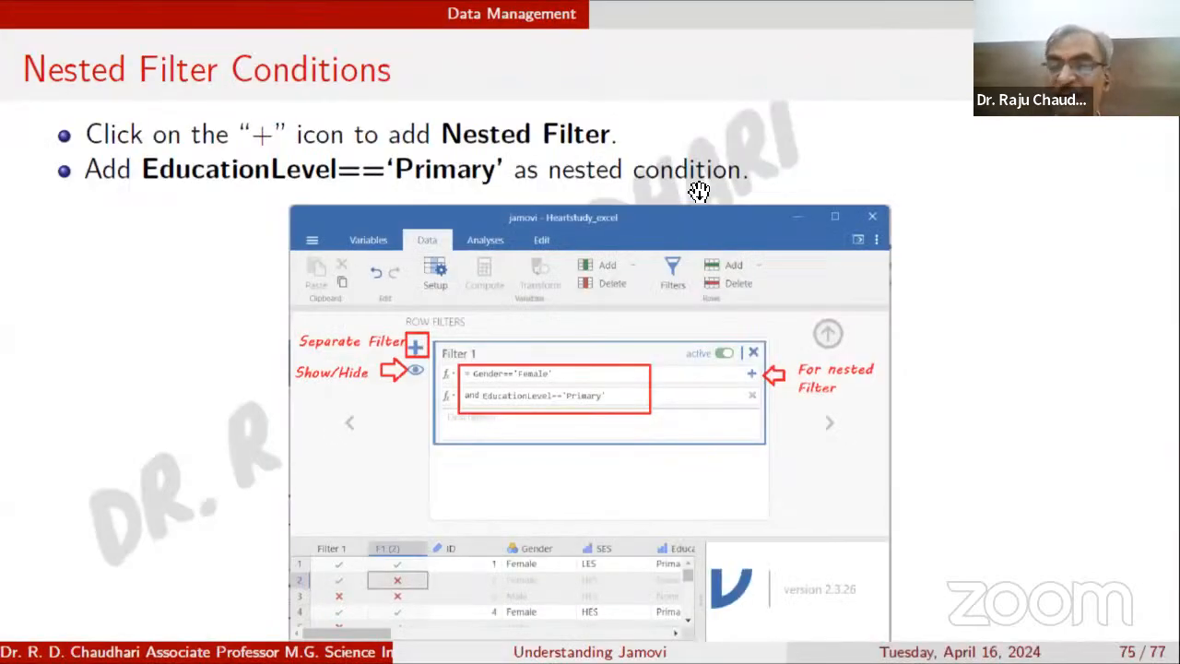
pyautogui.press('Right')
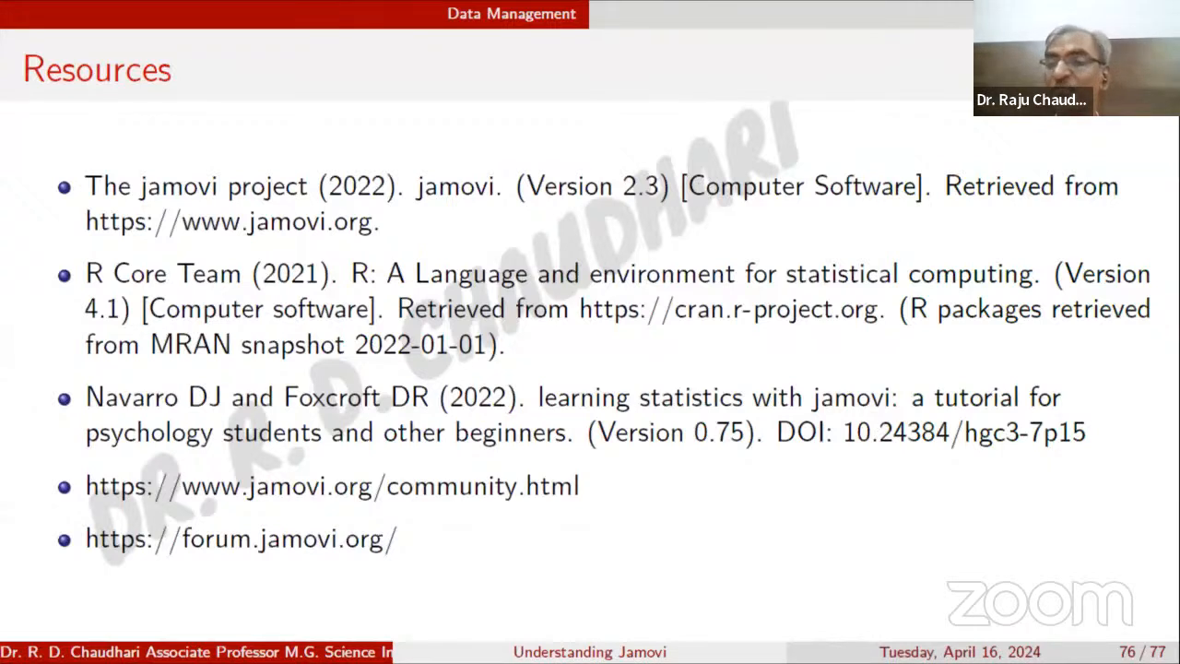